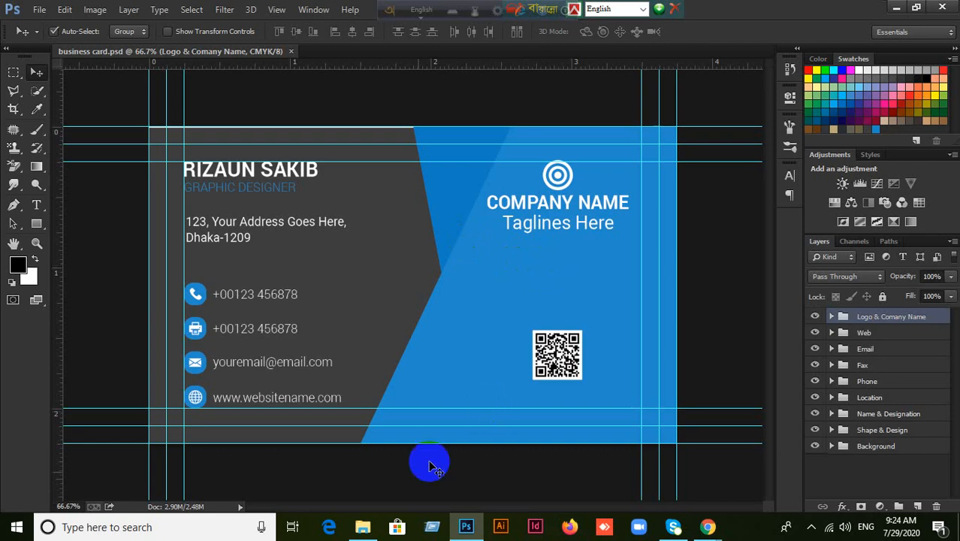
Close the business card front document in Photoshop.
click(363, 527)
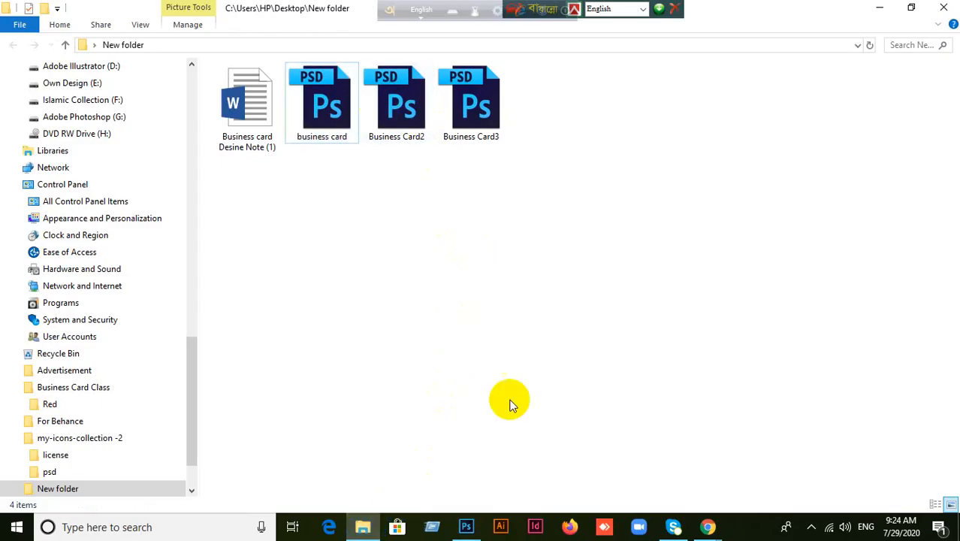
click(466, 527)
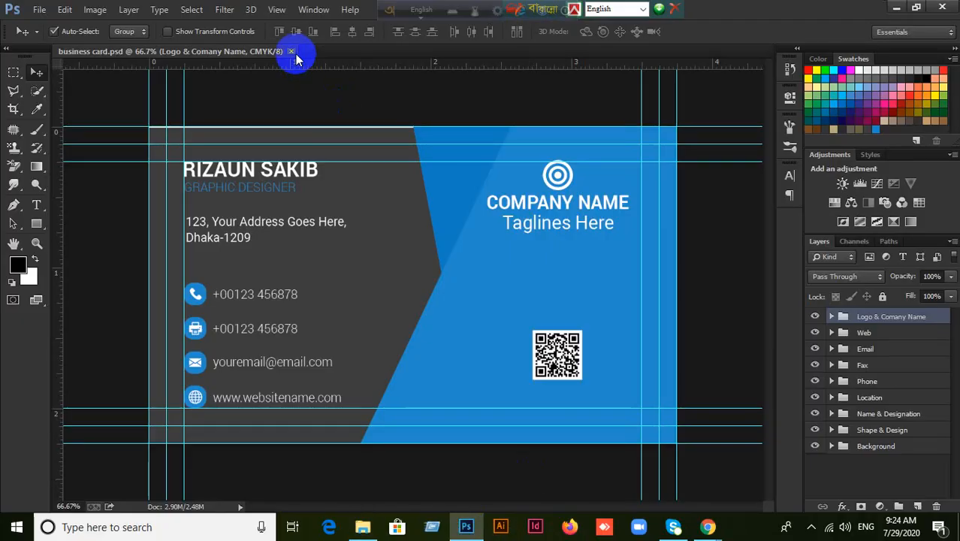
click(292, 53)
Open Business Card2.psd and business card.psd in Photoshop from the card files folder.
click(363, 526)
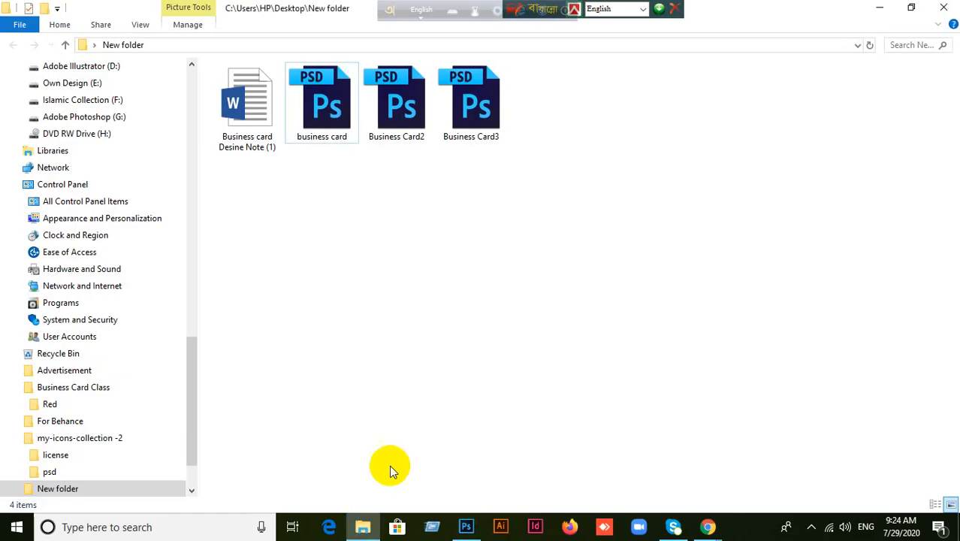
drag(412, 154, 598, 247)
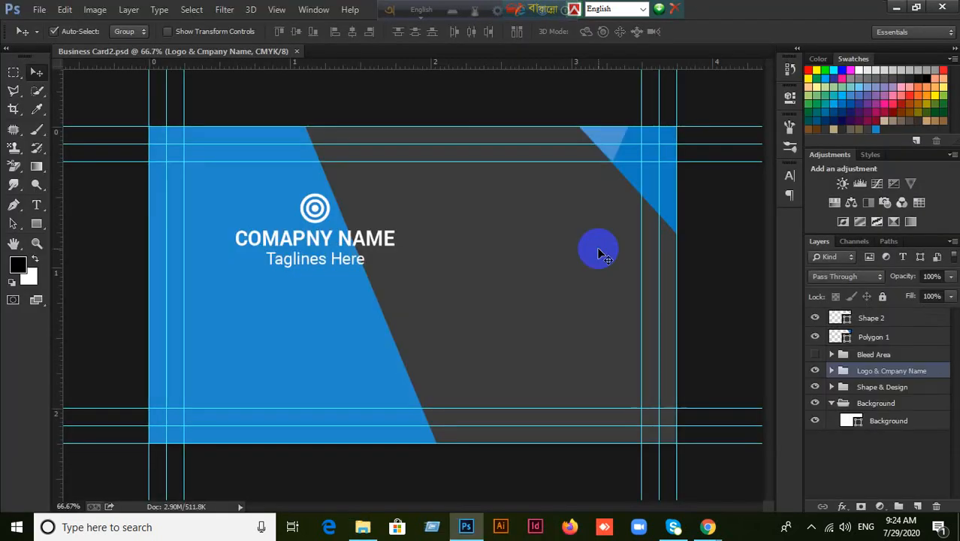
click(362, 526)
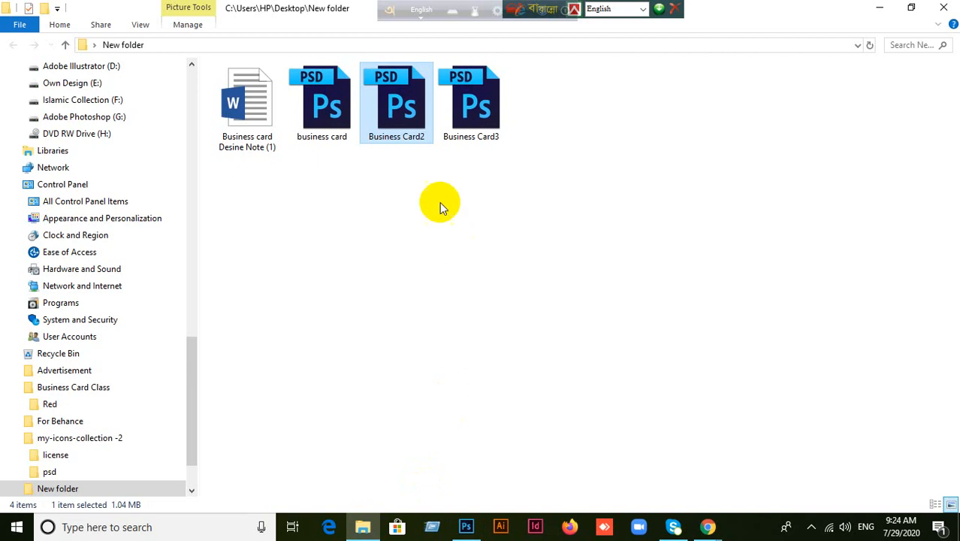
drag(321, 112, 524, 139)
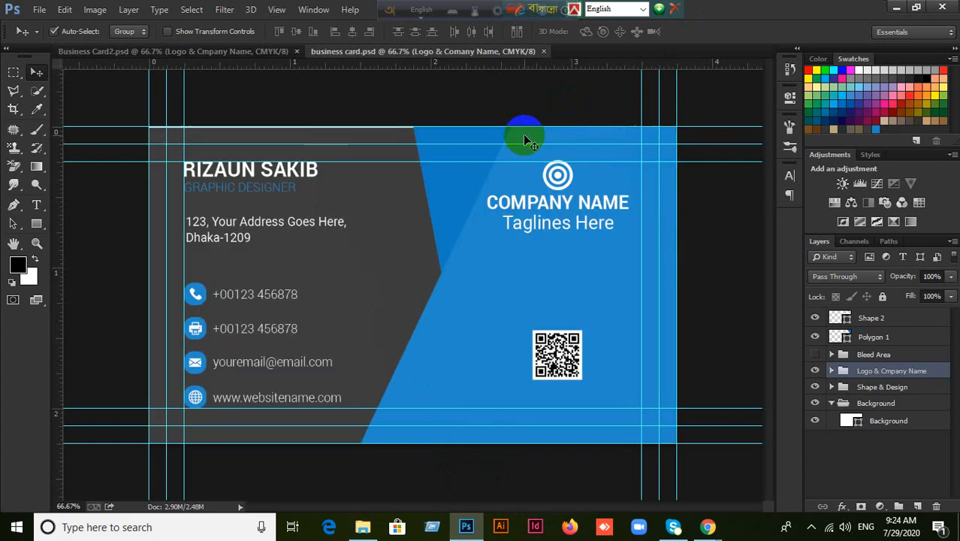
Compare the Business Card2 and business card tabs, then close both documents.
click(236, 51)
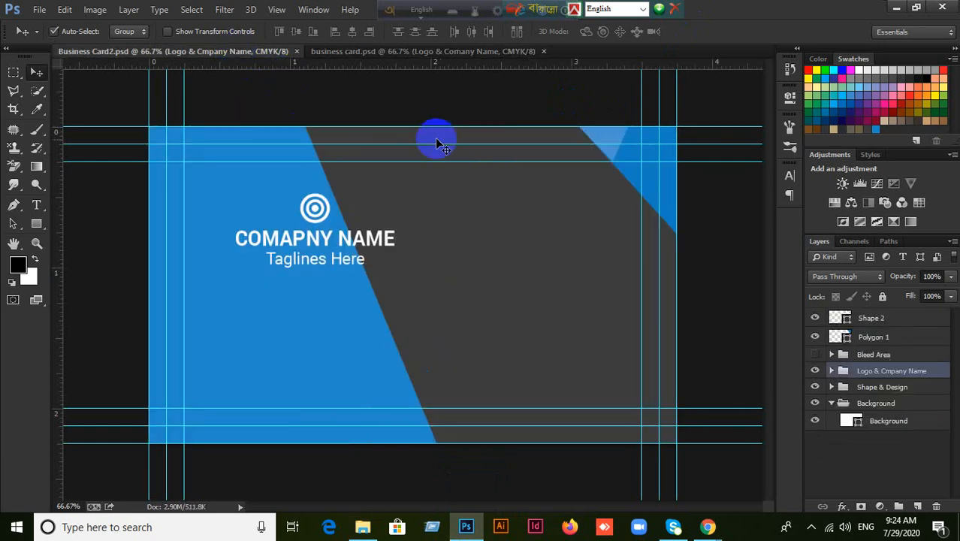
click(441, 53)
click(543, 52)
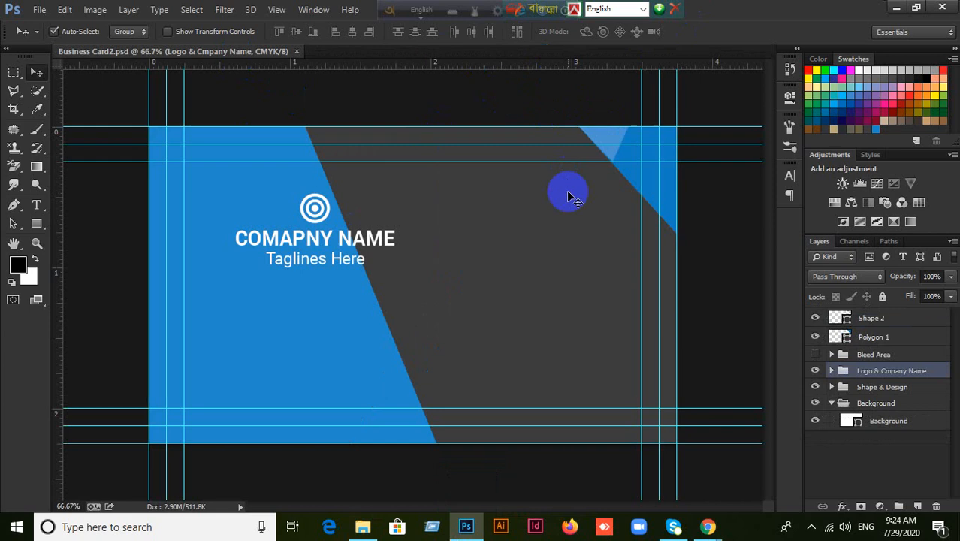
click(297, 51)
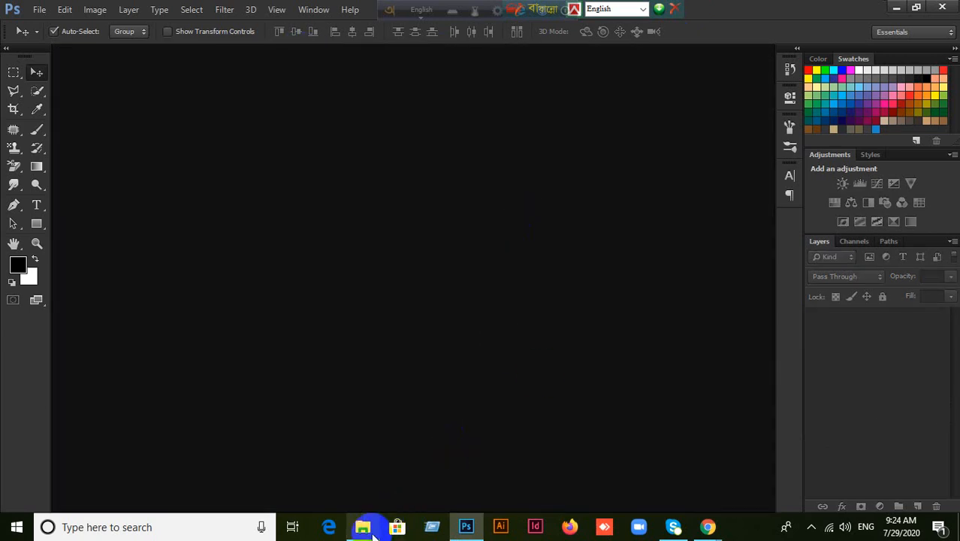
click(363, 526)
Reopen business card.psd and drag the Name & Designation group to the right.
drag(321, 129, 250, 267)
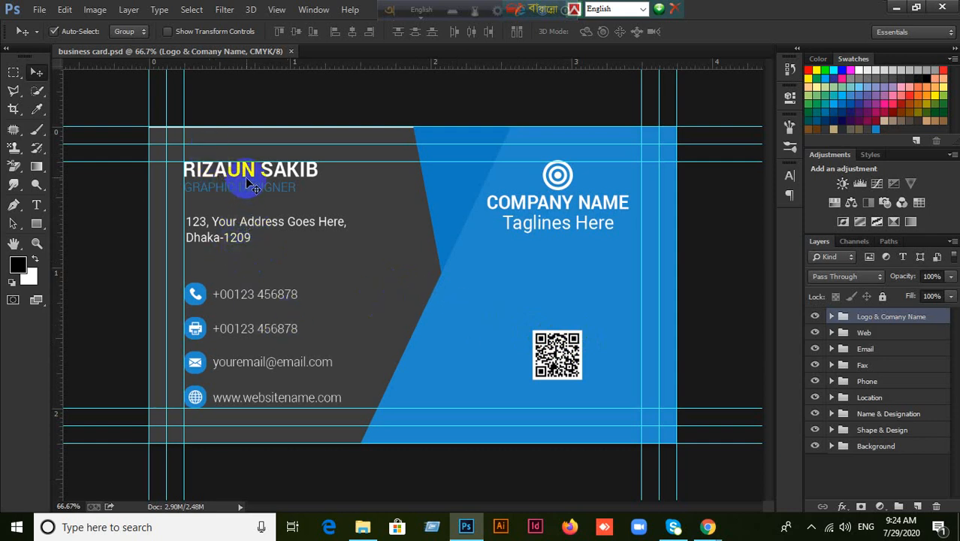
drag(251, 172, 387, 193)
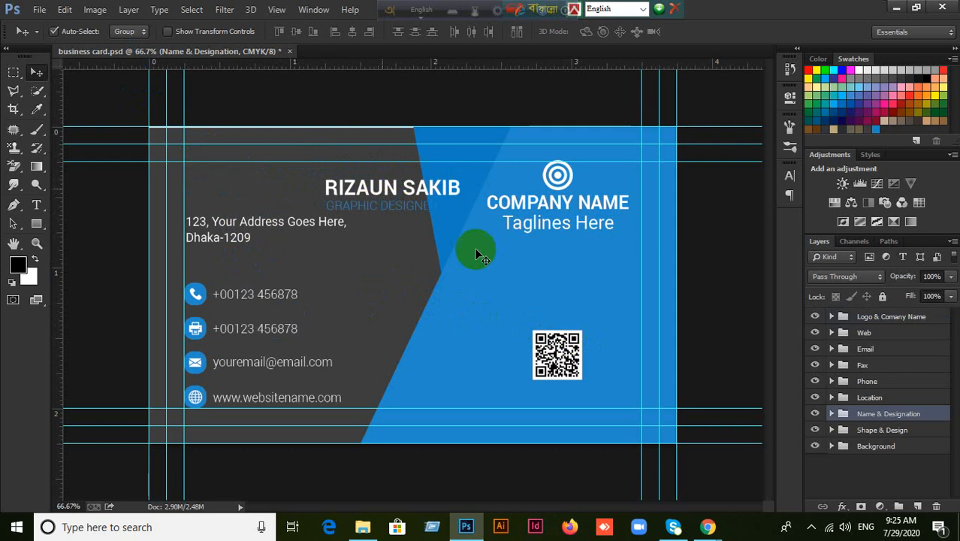
Align the name block's left and top edges to a marquee over the name area, then deselect.
click(14, 73)
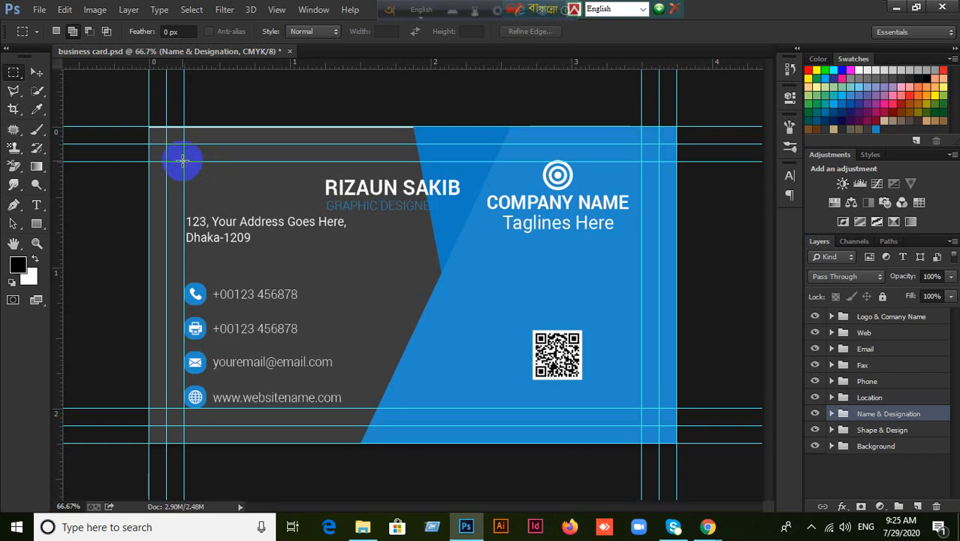
drag(184, 162, 475, 213)
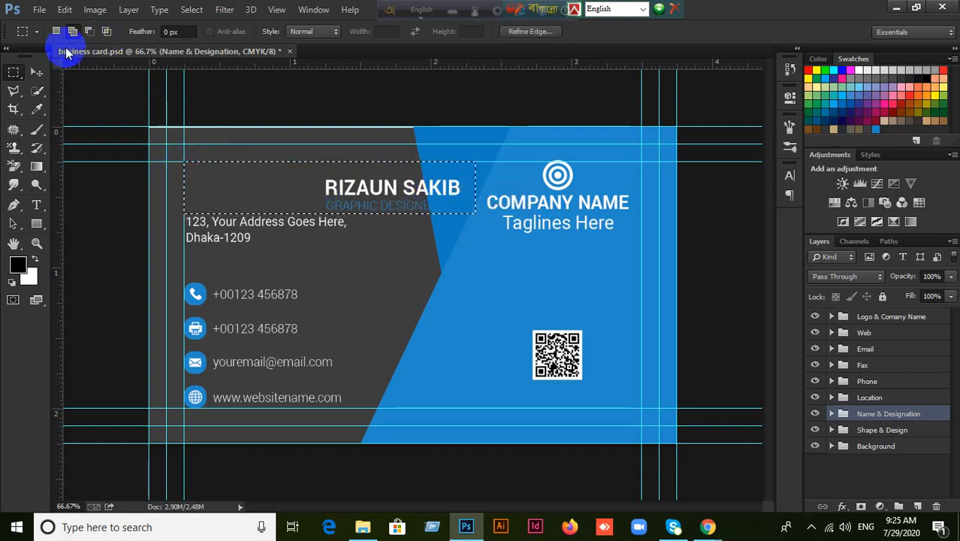
click(38, 73)
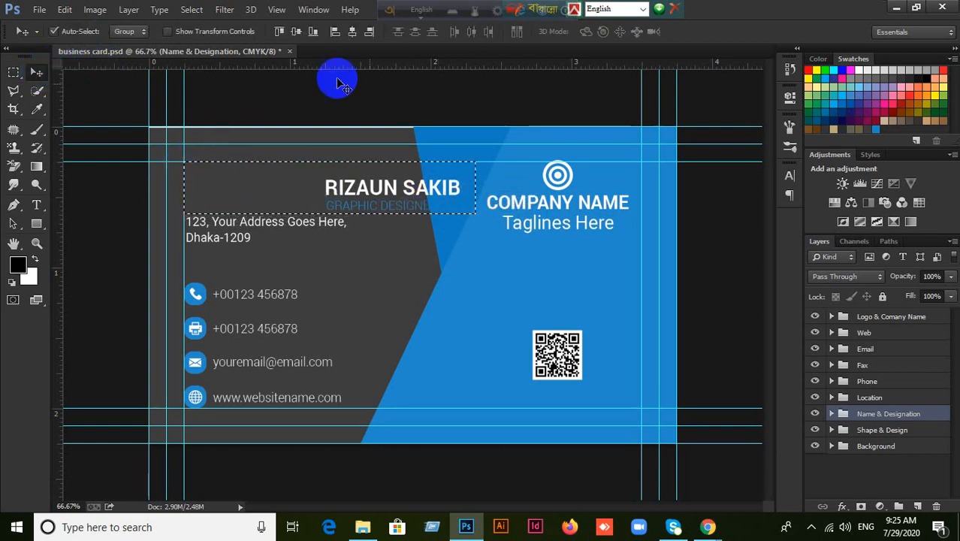
click(335, 33)
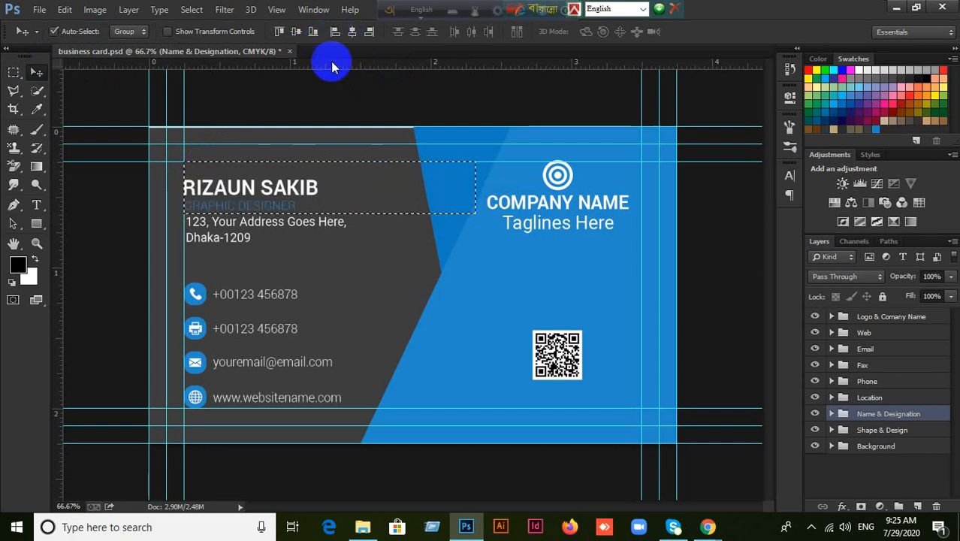
click(279, 34)
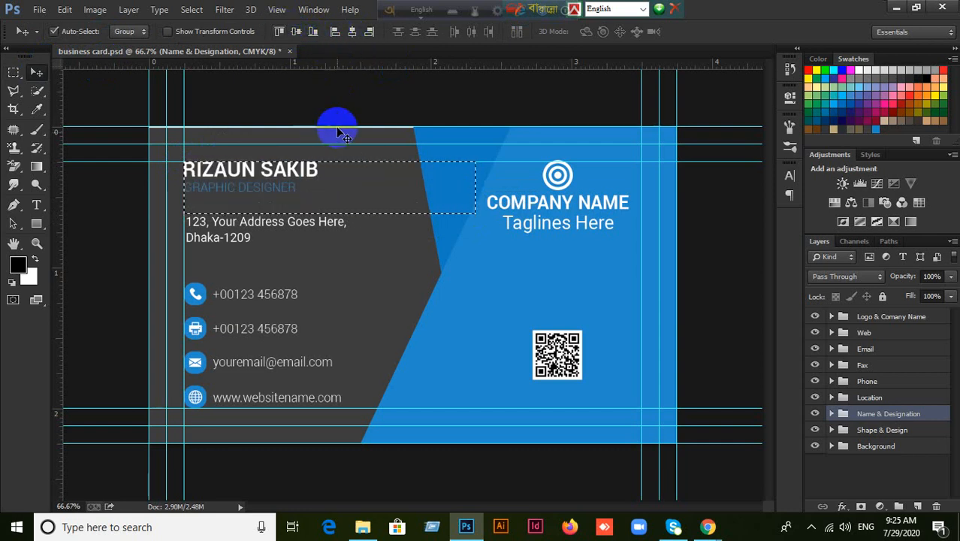
key(ctrl+d)
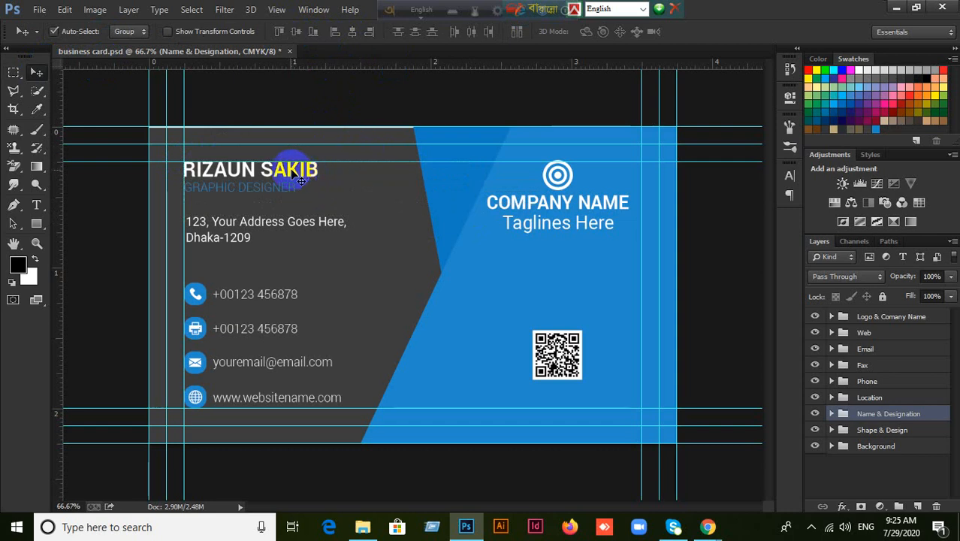
Drag the name block below the address, repositioning it several times.
drag(299, 178, 411, 238)
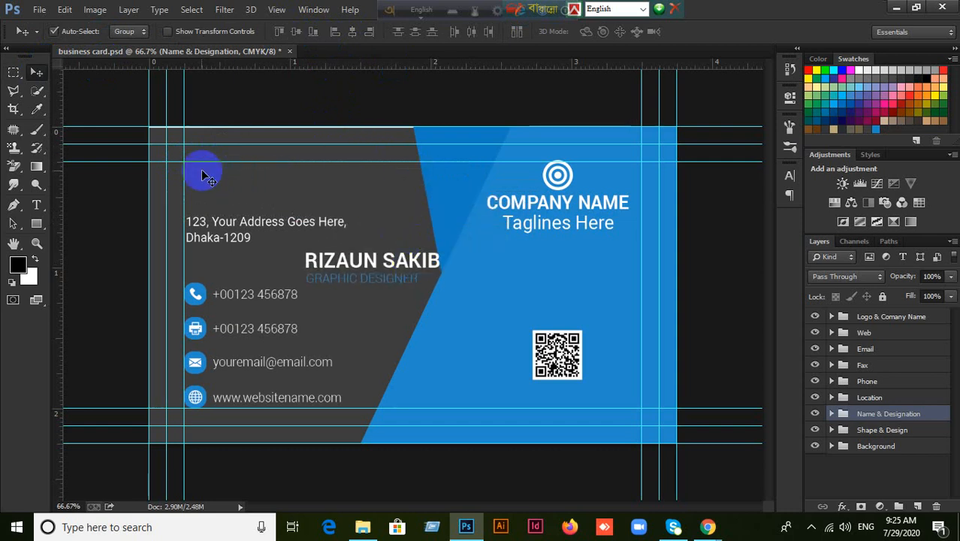
drag(375, 272, 251, 180)
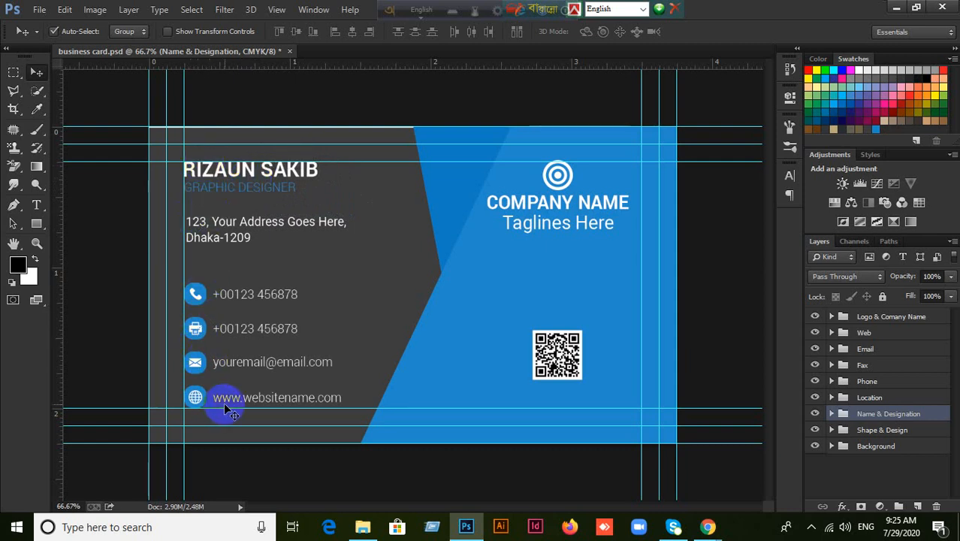
drag(279, 172, 402, 257)
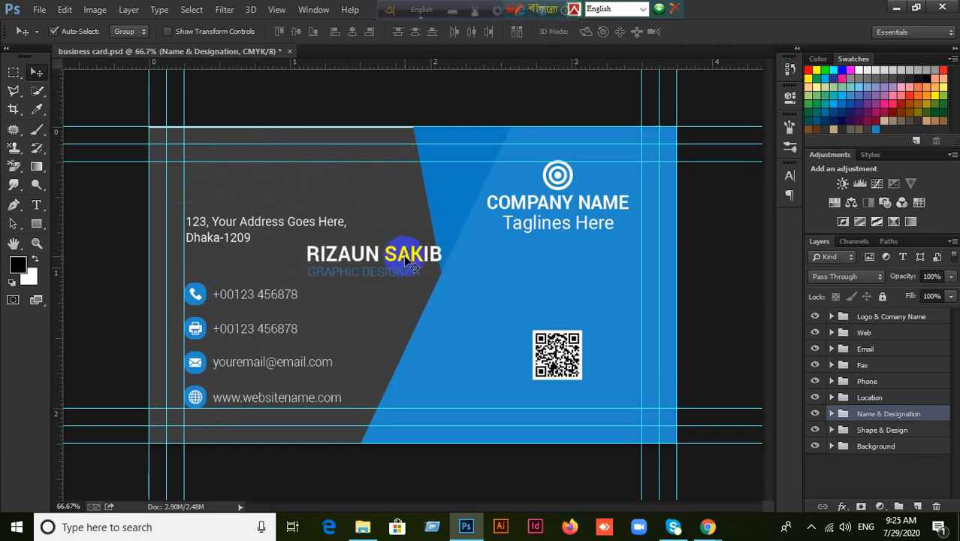
mouse_move(353, 272)
mouse_down()
mouse_move(385, 221)
mouse_move(364, 276)
mouse_move(353, 273)
mouse_move(370, 268)
mouse_up()
click(19, 75)
click(56, 72)
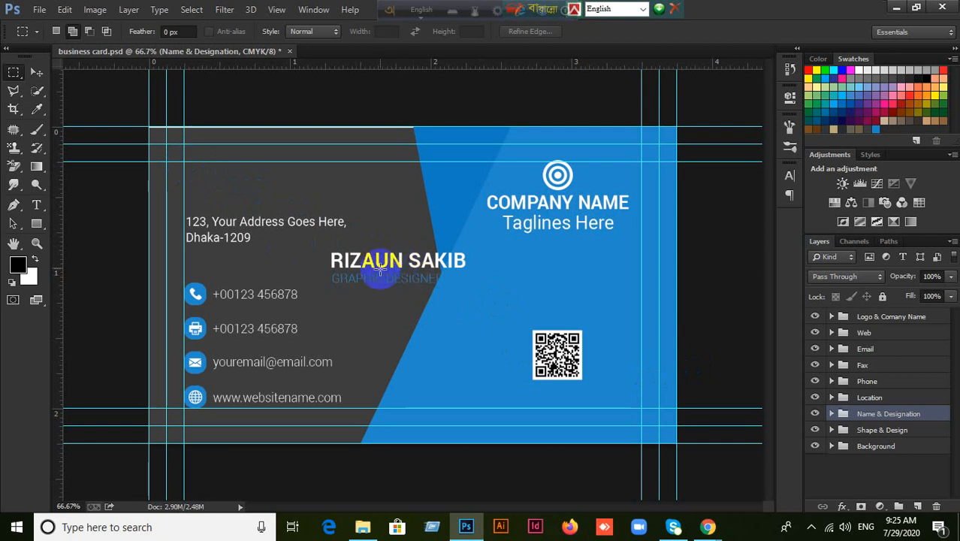
click(814, 413)
click(815, 413)
click(816, 414)
click(816, 414)
click(815, 413)
click(816, 414)
click(816, 413)
click(816, 414)
click(816, 414)
click(815, 414)
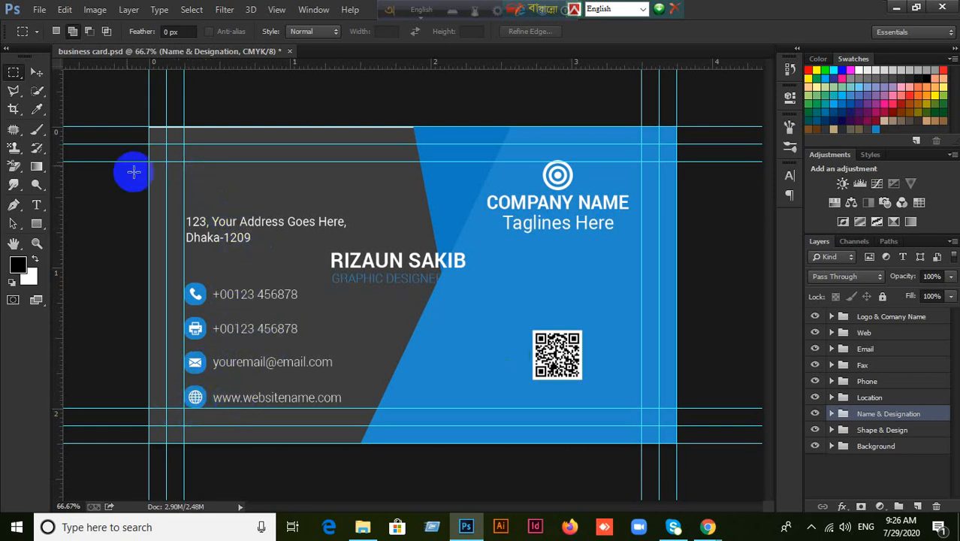
click(36, 71)
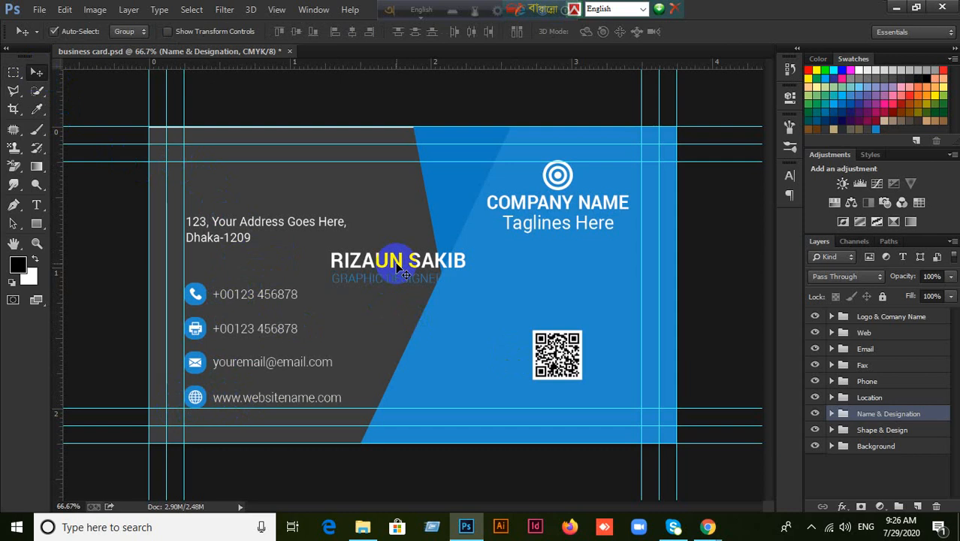
click(815, 413)
click(815, 414)
click(14, 73)
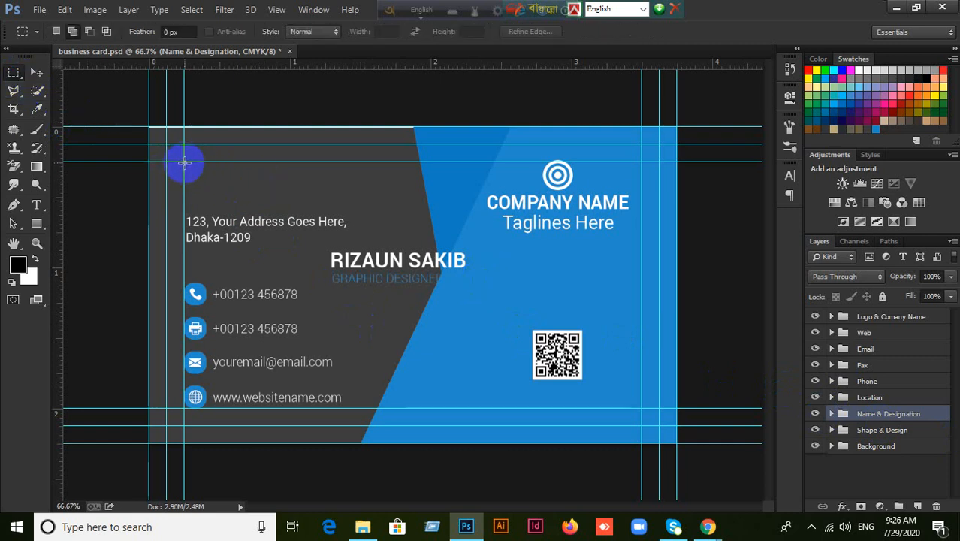
Align the name block's left and top edges to a marquee over the top-left text area.
drag(184, 161, 472, 304)
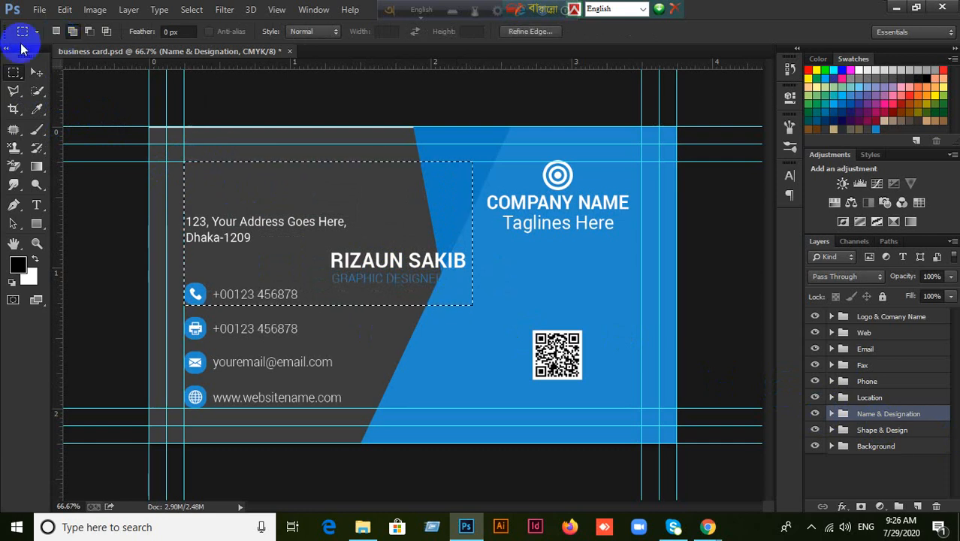
click(37, 72)
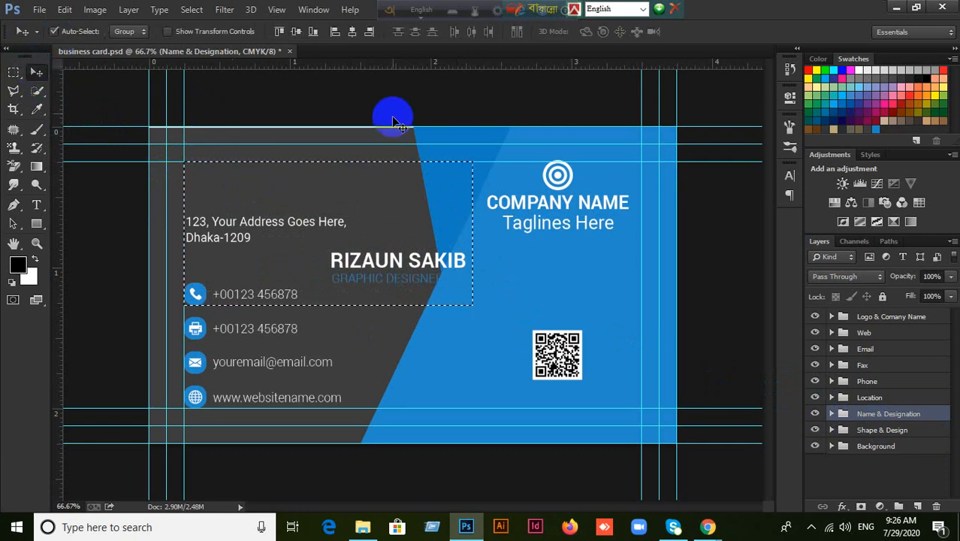
click(335, 30)
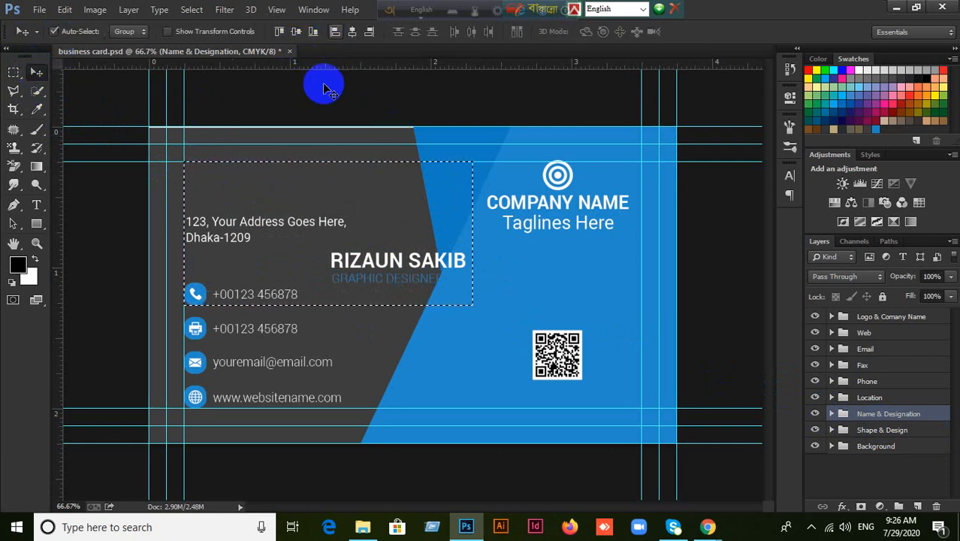
click(278, 31)
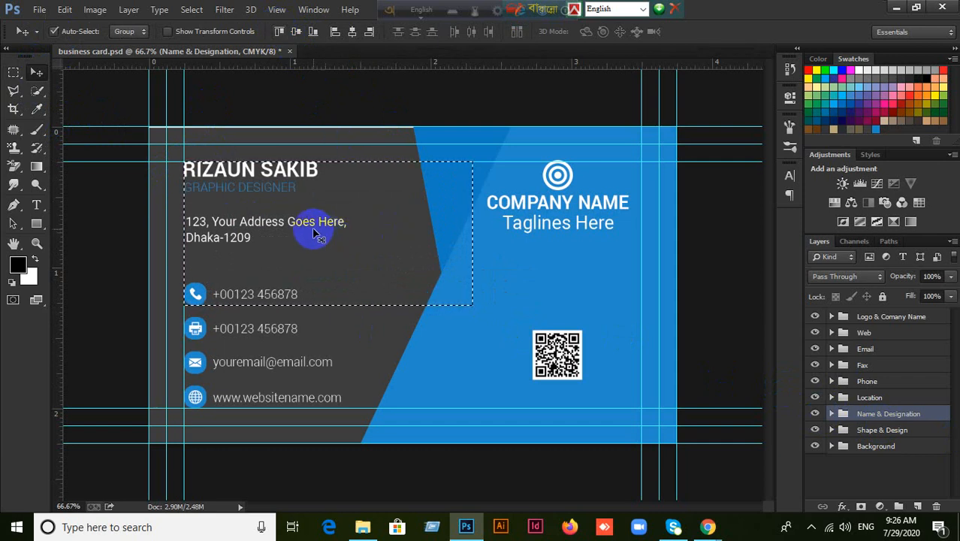
key(ctrl+d)
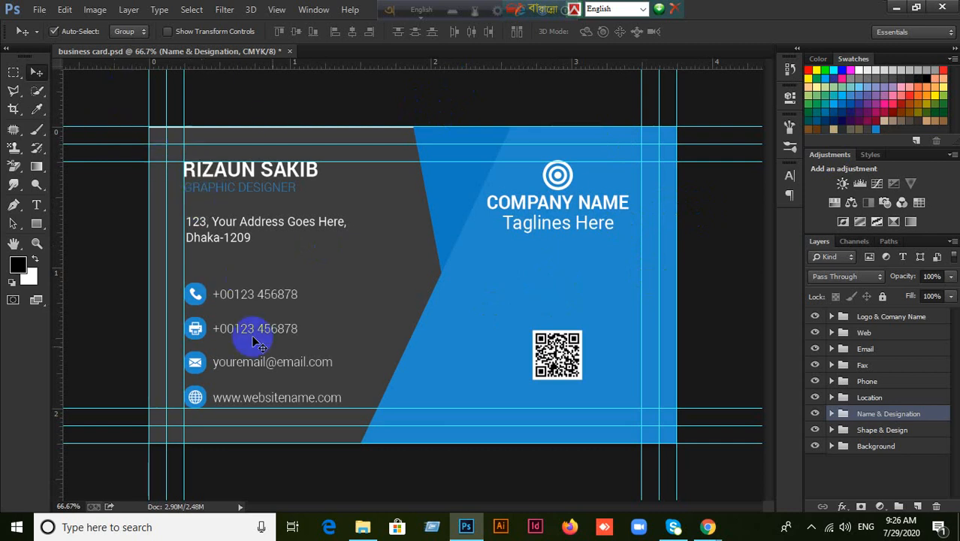
mouse_move(267, 176)
mouse_down()
mouse_move(323, 193)
mouse_move(291, 165)
mouse_move(275, 163)
mouse_move(267, 176)
mouse_up()
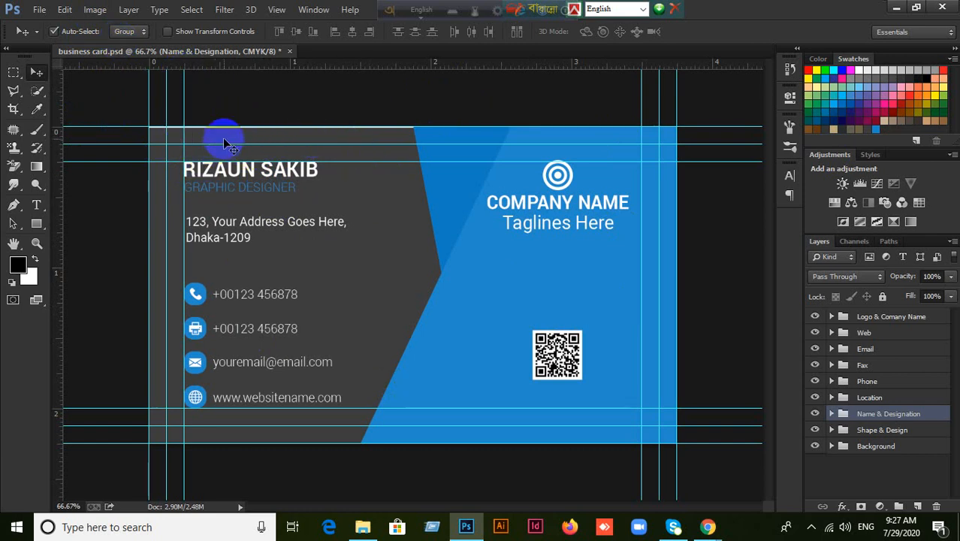
Duplicate the business card document with Image > Duplicate, naming it 'Back Part'.
click(94, 9)
mouse_move(289, 8)
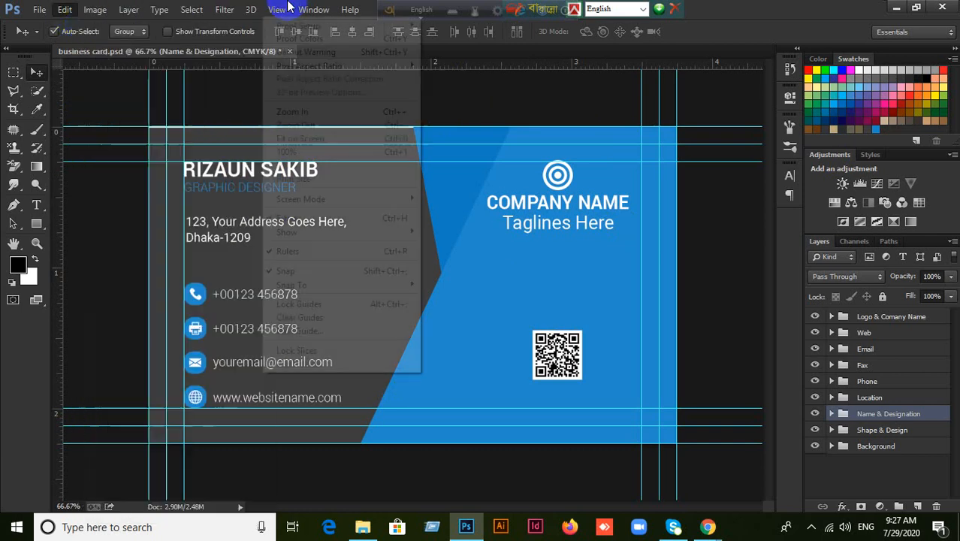
click(543, 85)
click(92, 11)
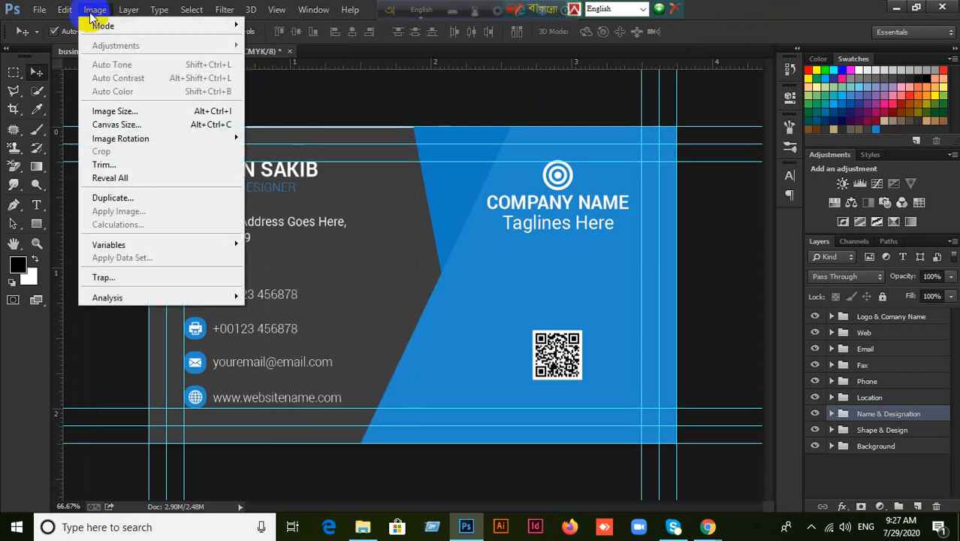
click(113, 198)
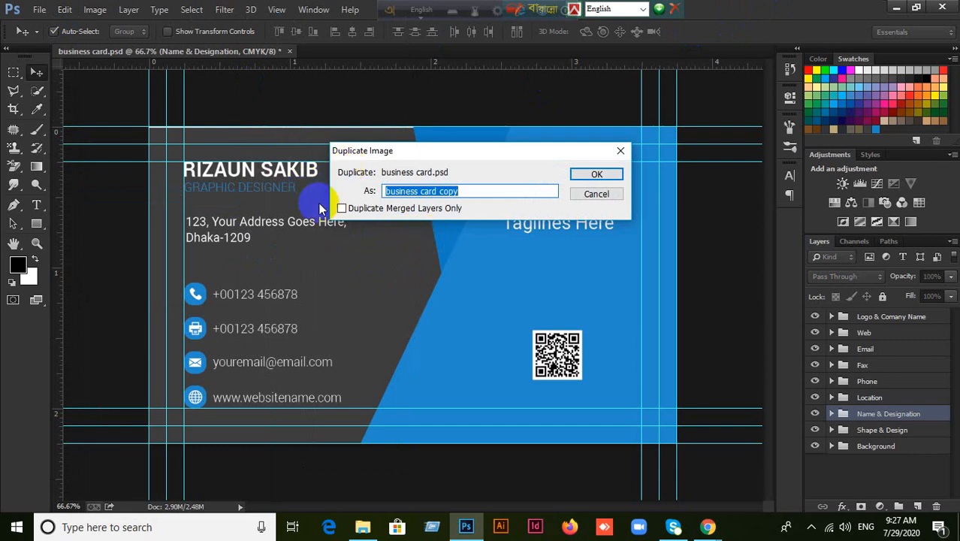
text(Bac)
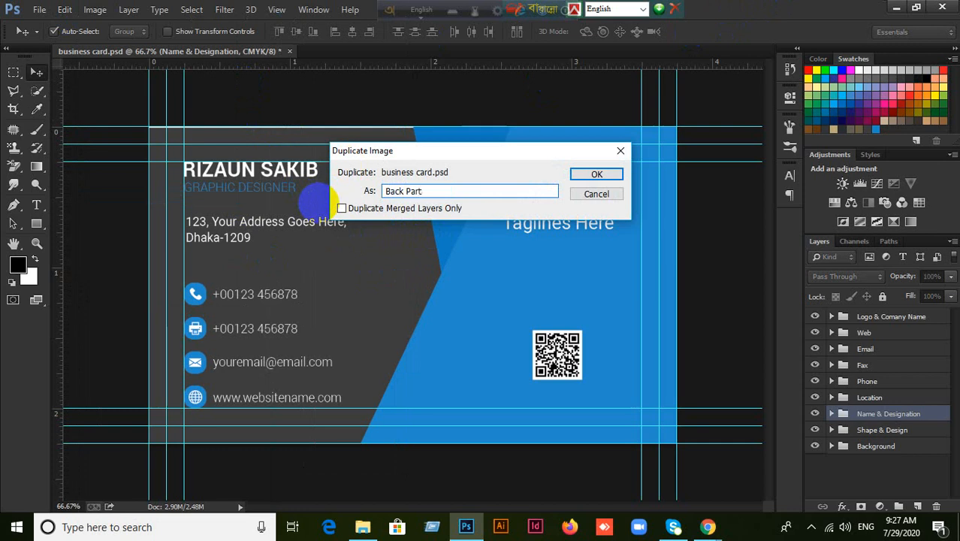
text(k Part)
click(596, 173)
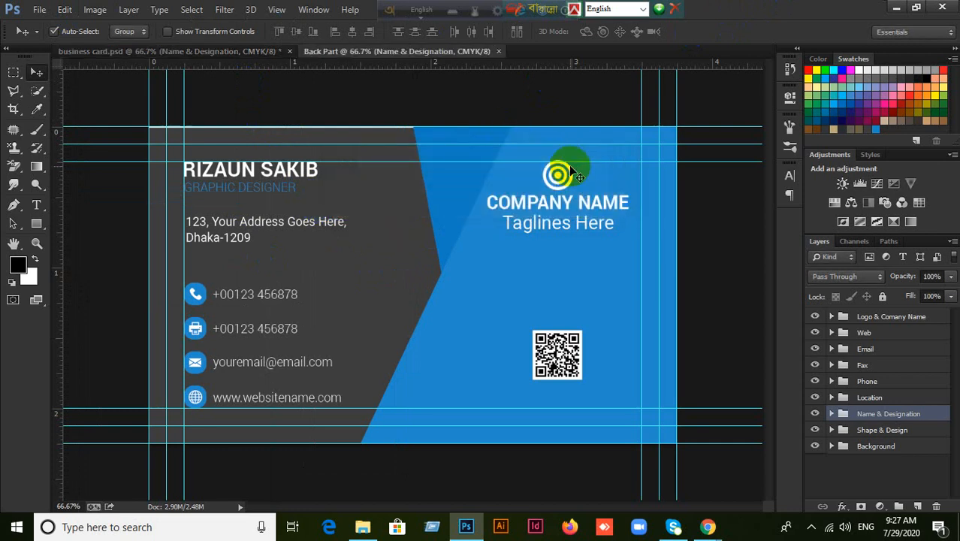
Delete the Web and Email layer groups from the Back Part copy.
drag(381, 14, 738, 12)
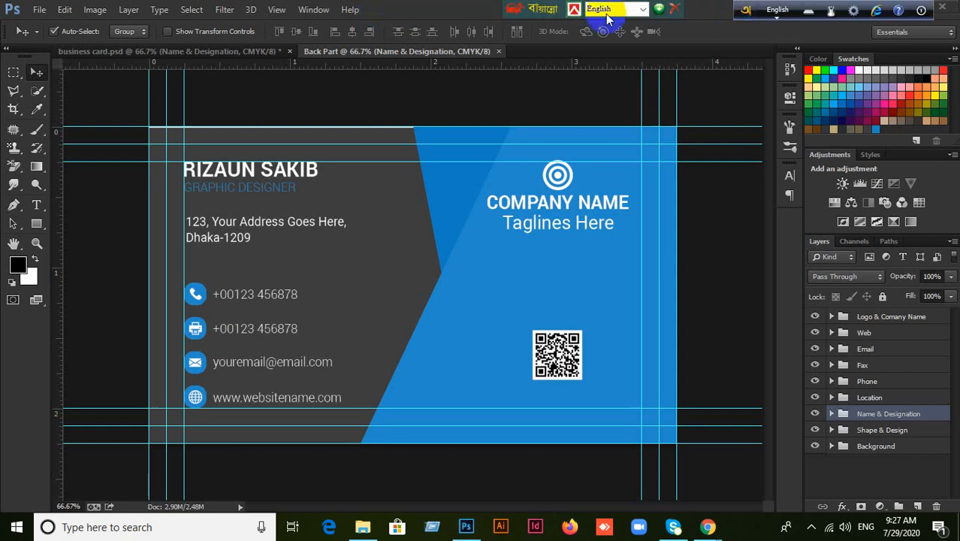
drag(536, 13, 751, 16)
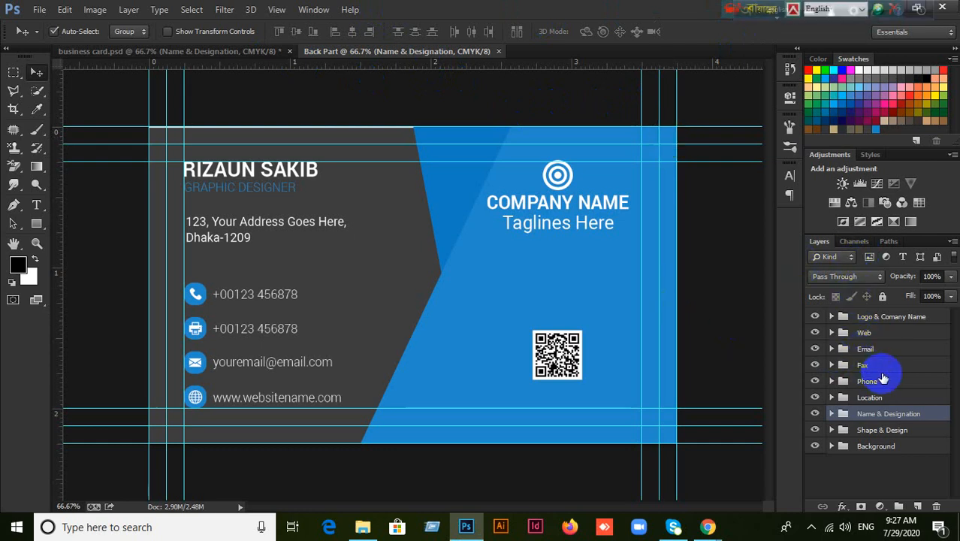
click(880, 316)
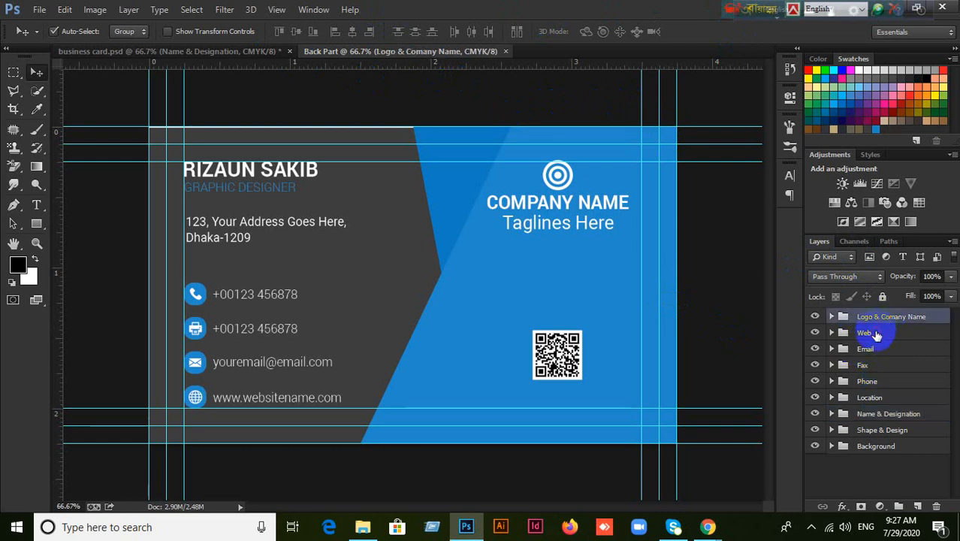
click(875, 335)
key(Delete)
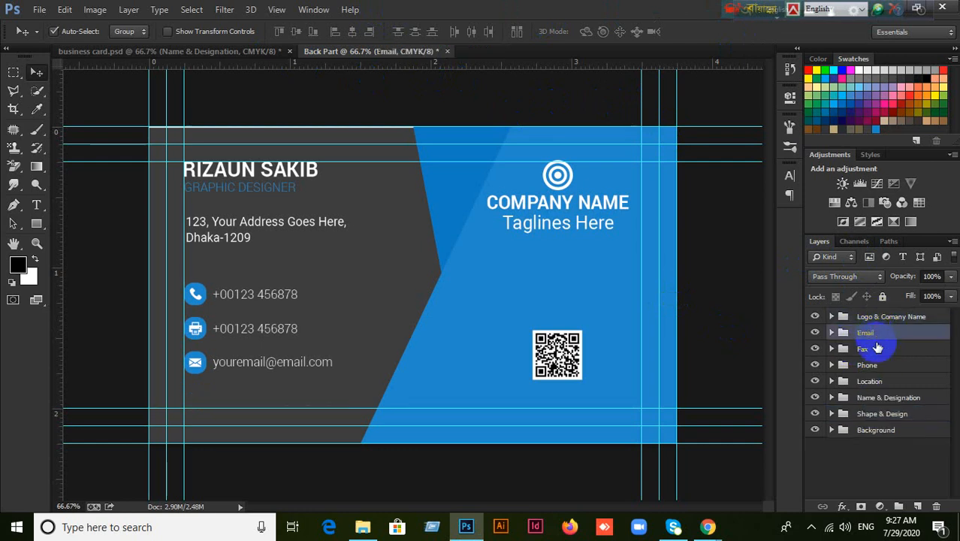
key(Delete)
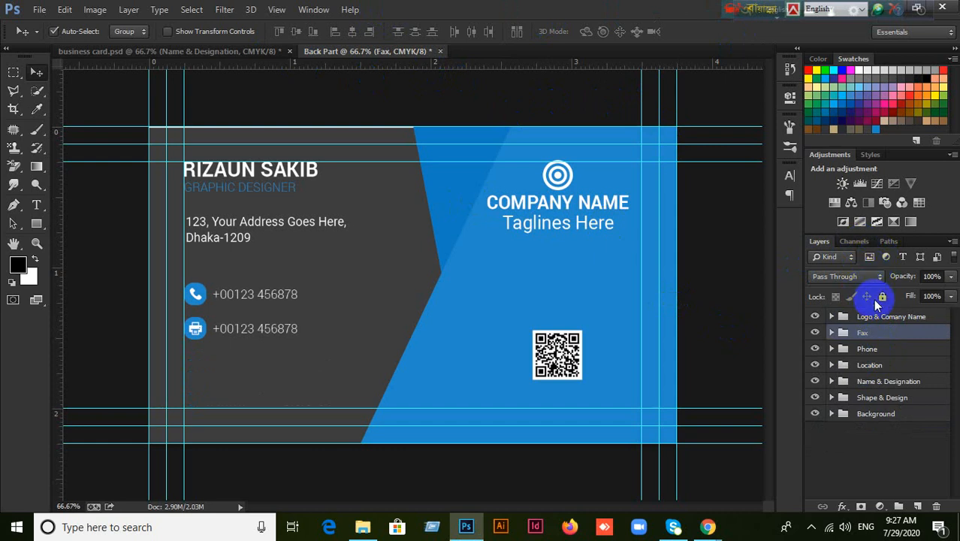
click(39, 9)
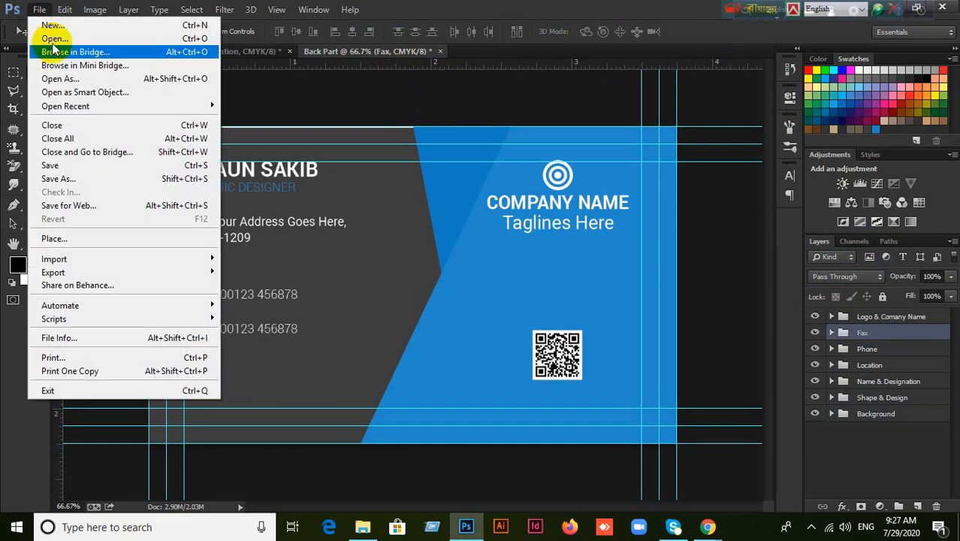
click(58, 41)
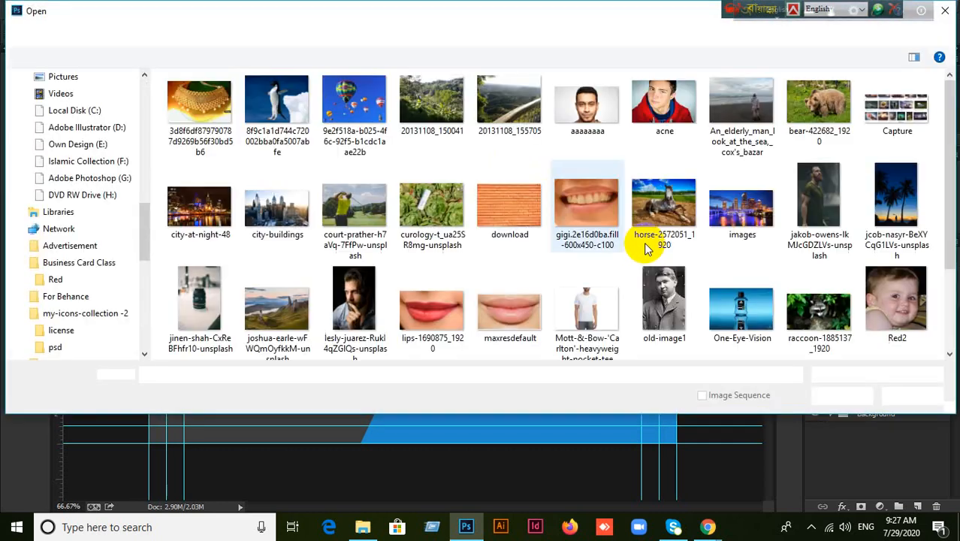
scroll(681, 248, down, 2)
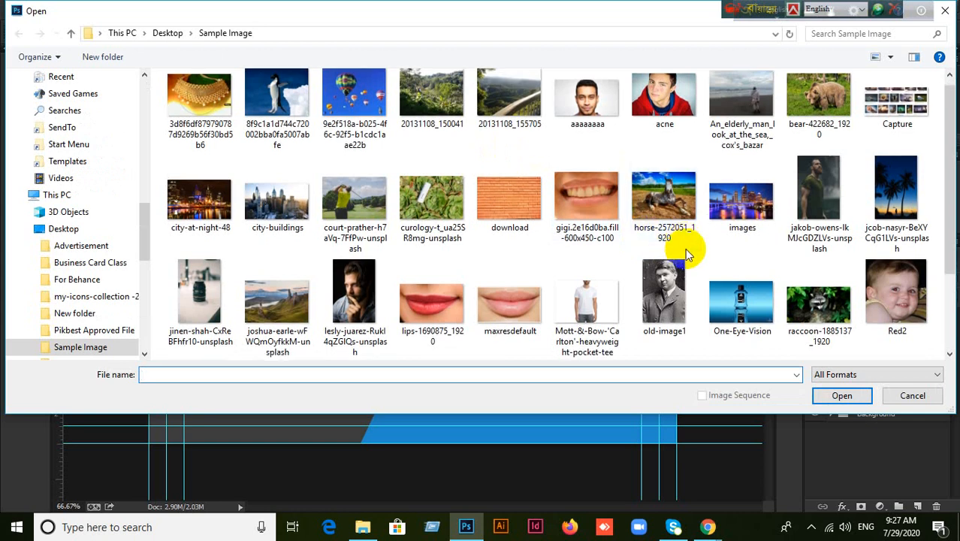
scroll(681, 248, up, 2)
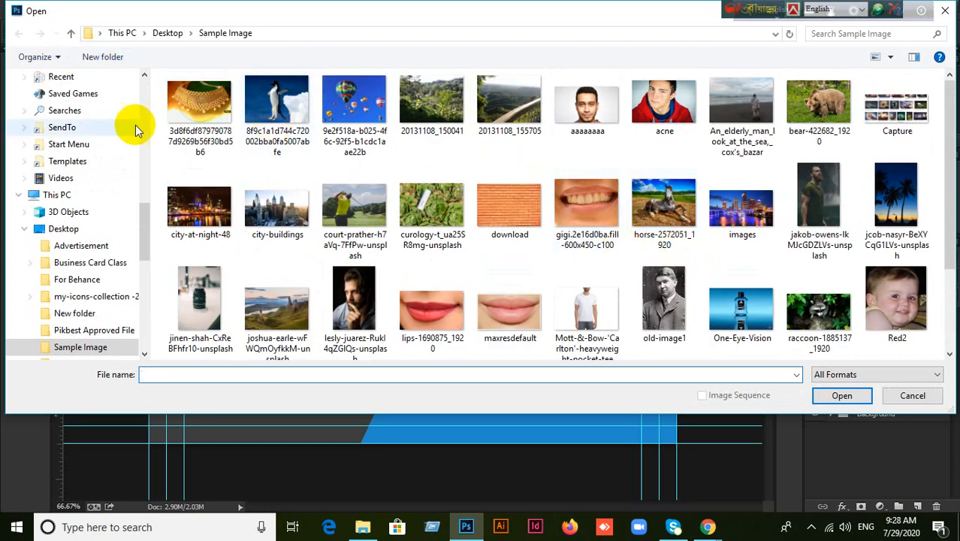
scroll(133, 128, up, 10)
click(63, 99)
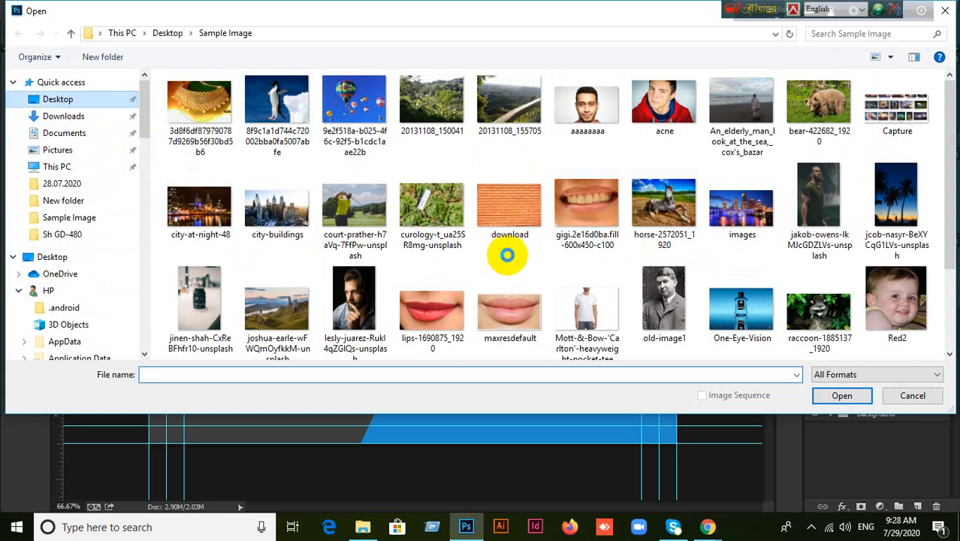
scroll(347, 247, down, 4)
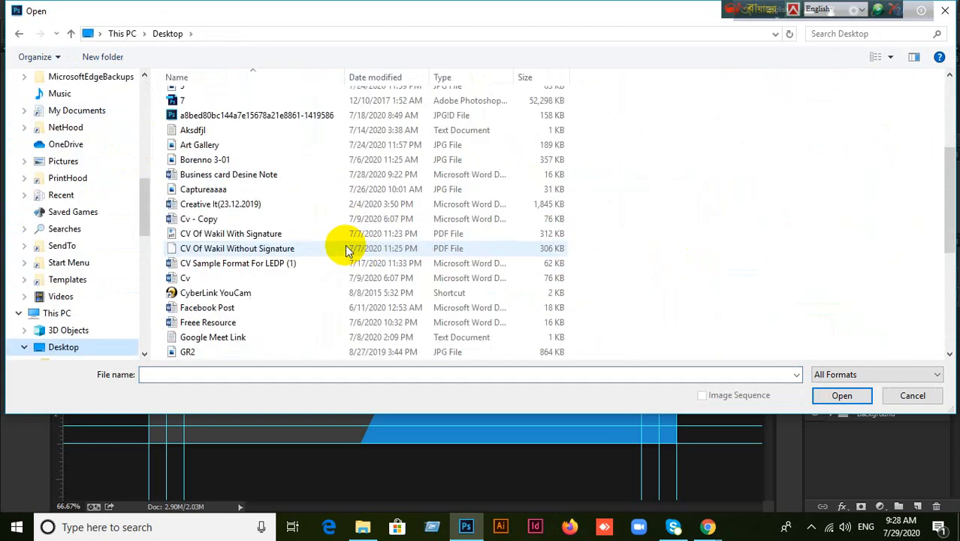
scroll(345, 247, down, 5)
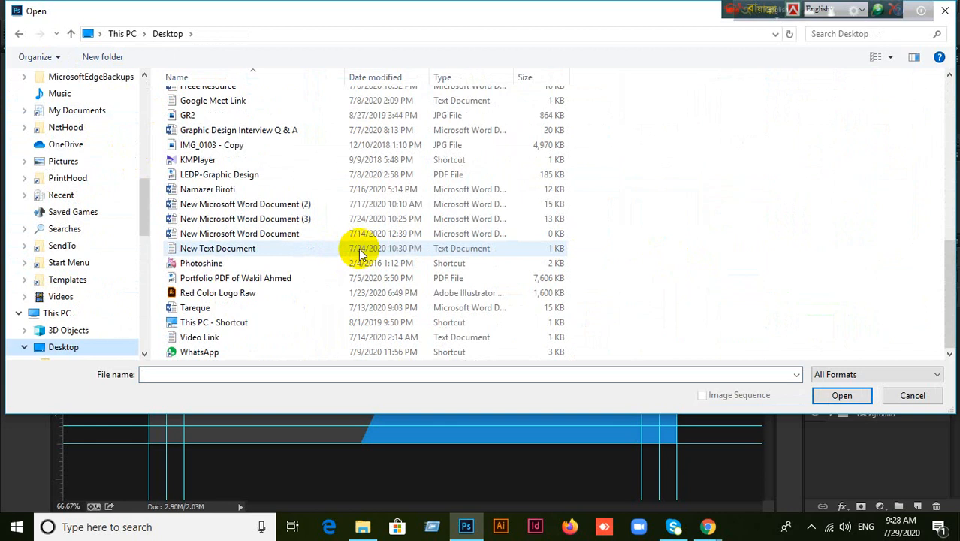
scroll(60, 131, up, 9)
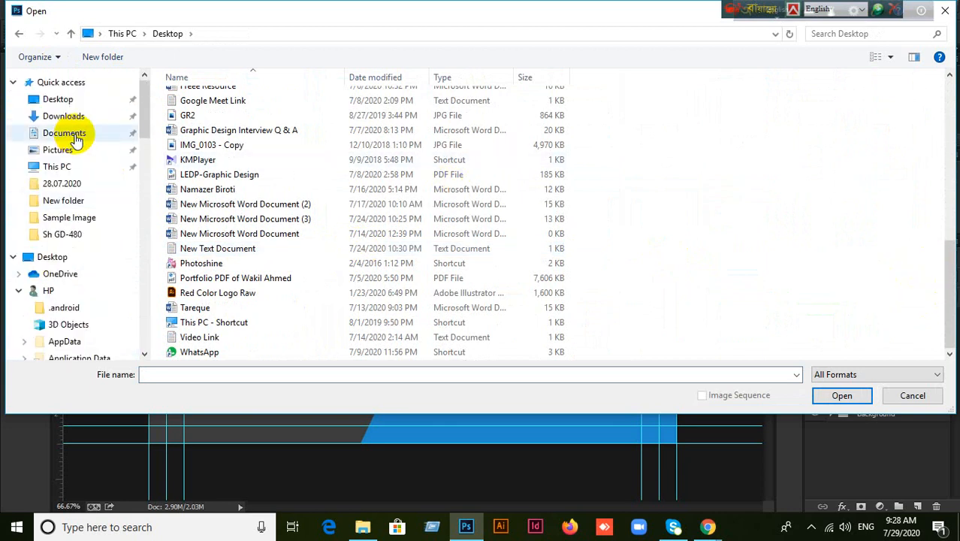
click(65, 104)
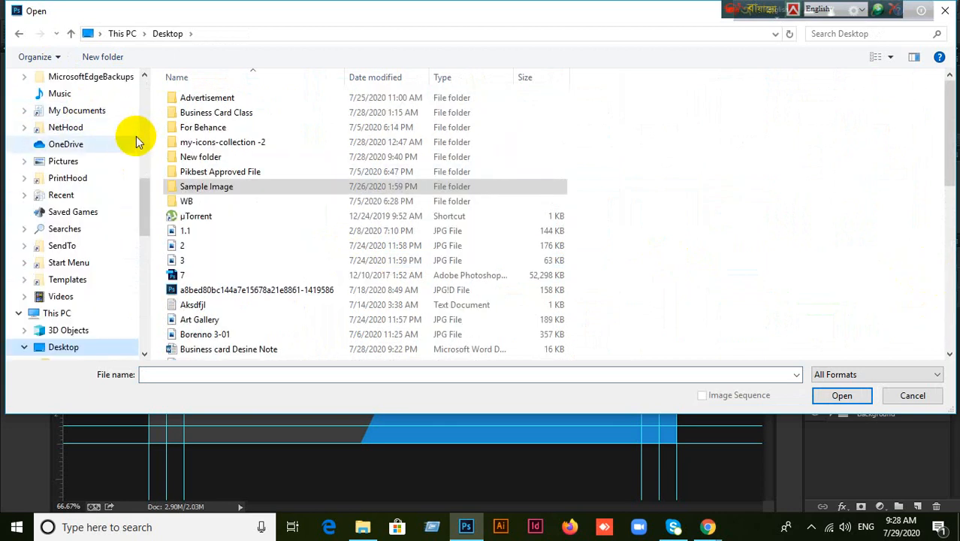
click(396, 191)
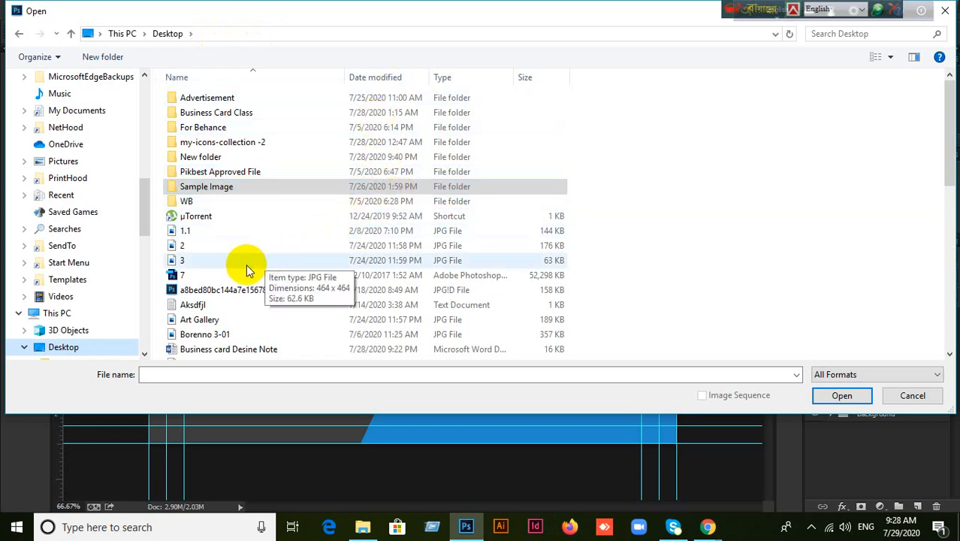
scroll(247, 266, down, 11)
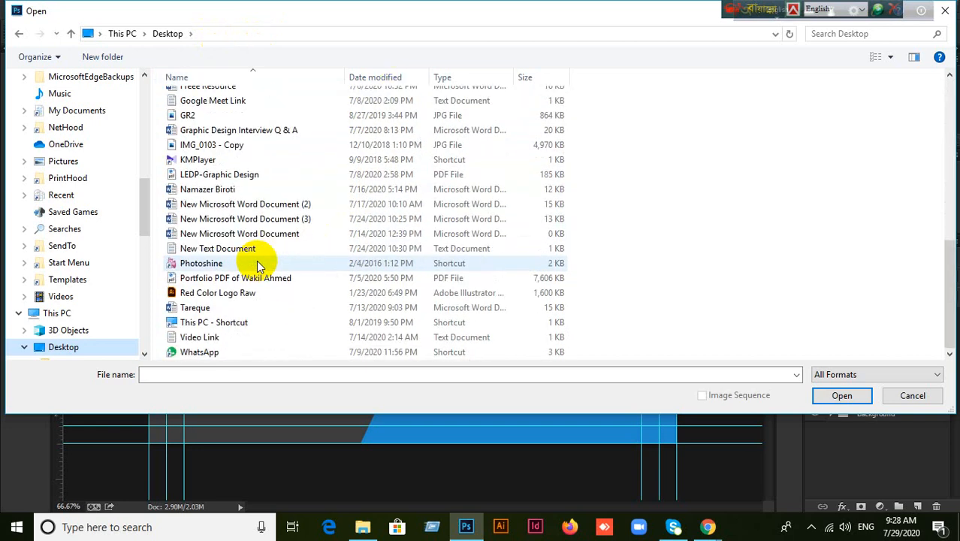
Cancel the file dialog and minimize Photoshop and Explorer to reveal the desktop.
click(911, 395)
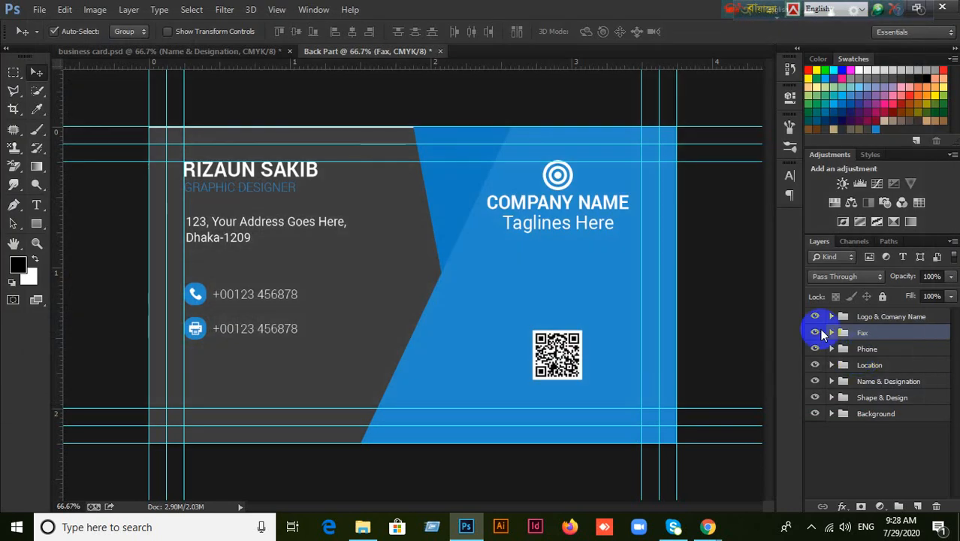
drag(727, 7, 398, 7)
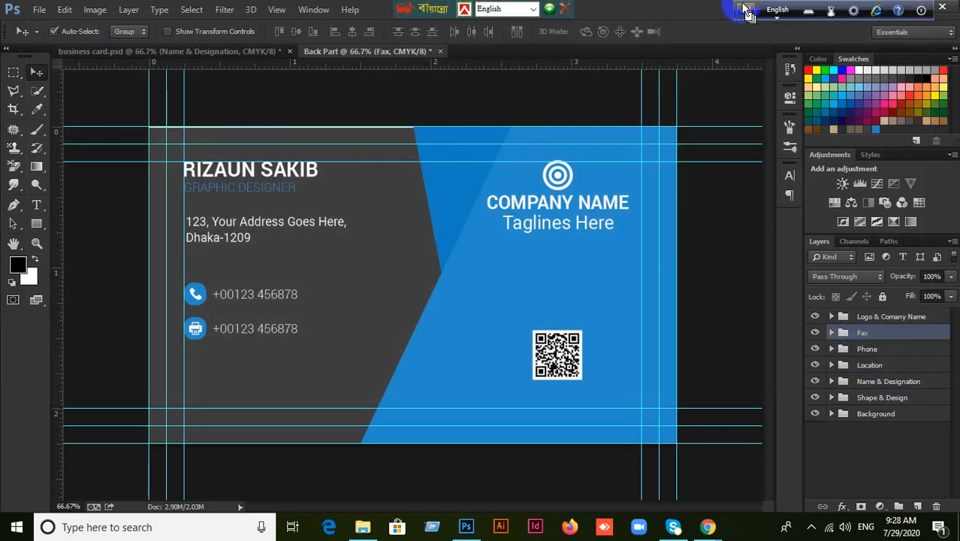
drag(748, 11, 541, 9)
click(886, 10)
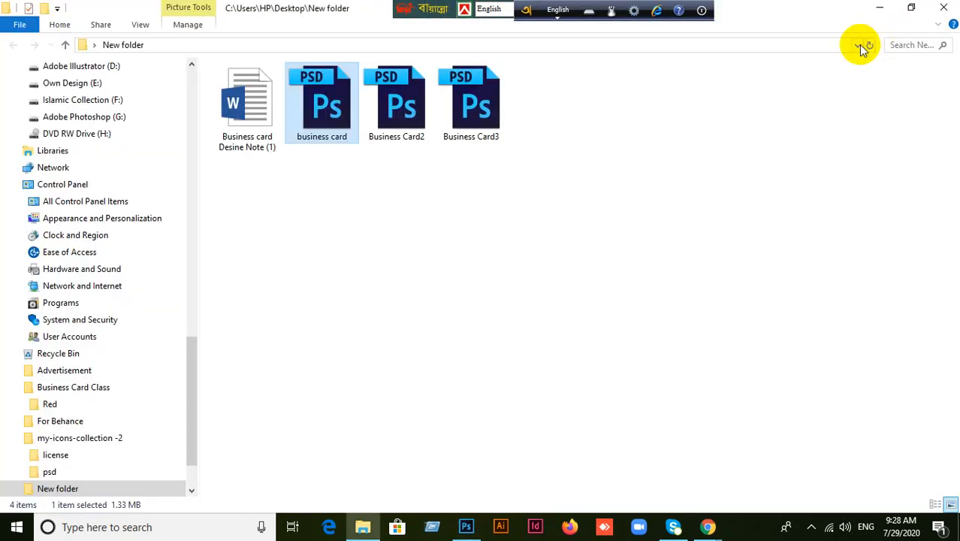
click(882, 9)
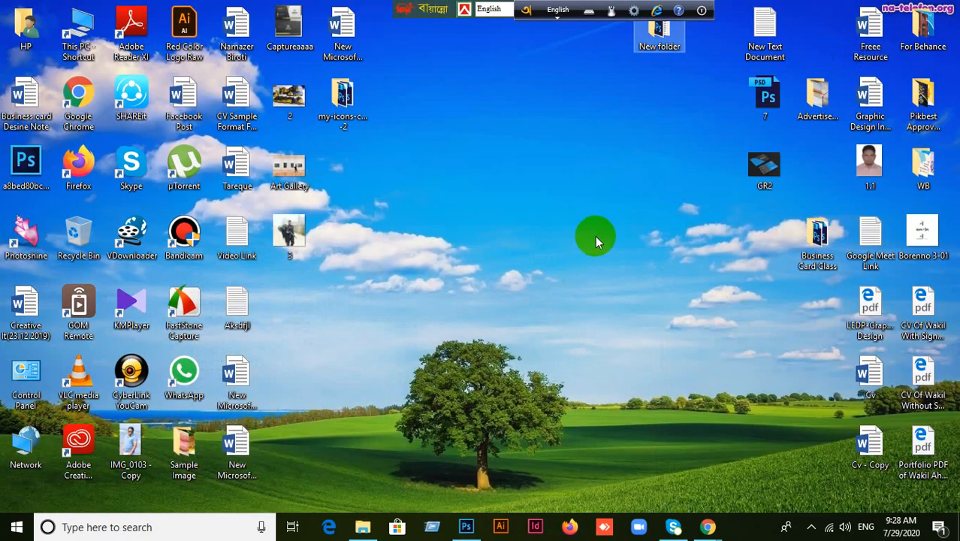
Drag GR2.jpg from the desktop onto Photoshop to open the mockup image.
double_click(666, 36)
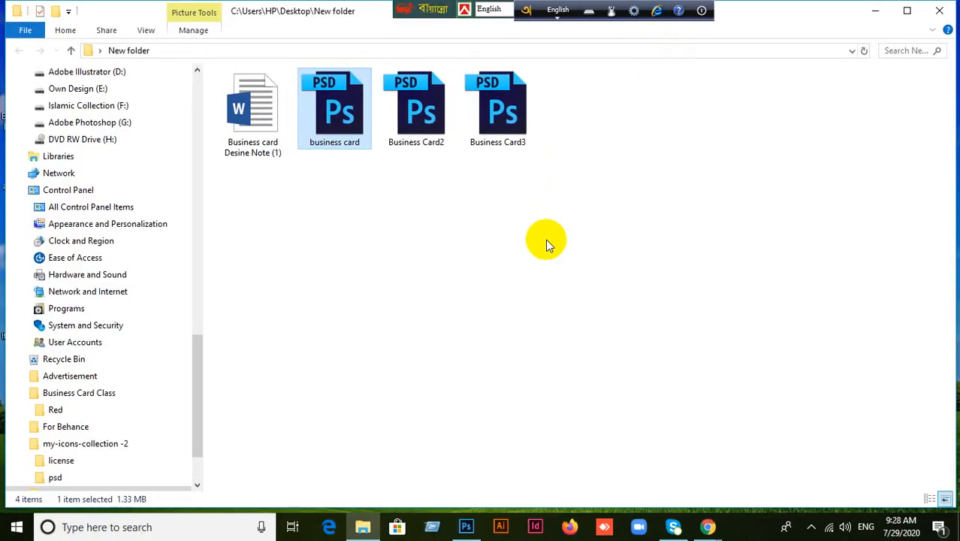
click(951, 9)
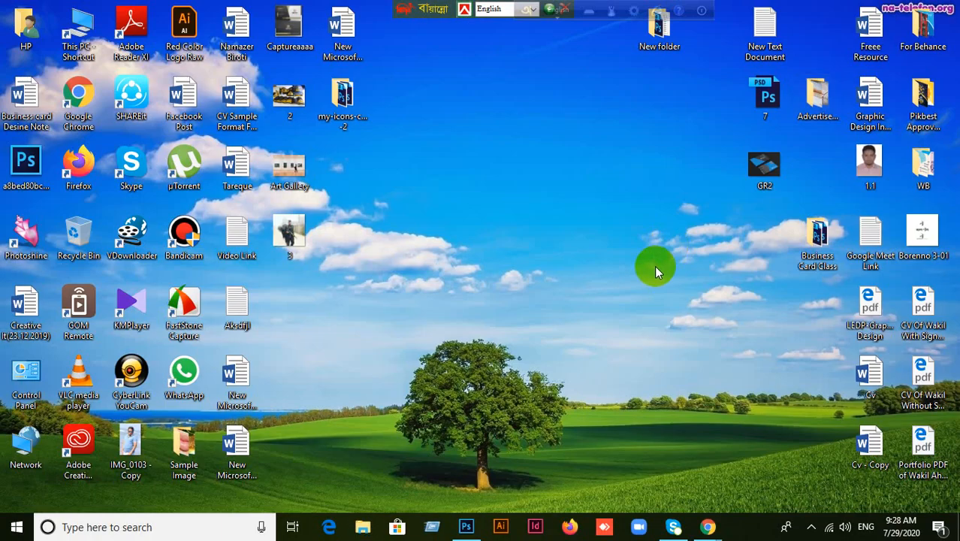
drag(764, 164, 739, 54)
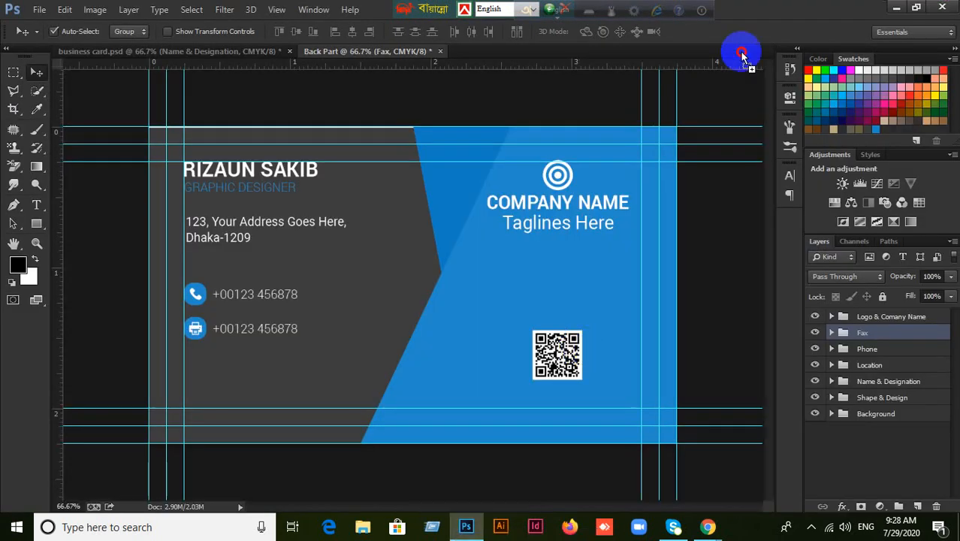
drag(759, 6, 757, 8)
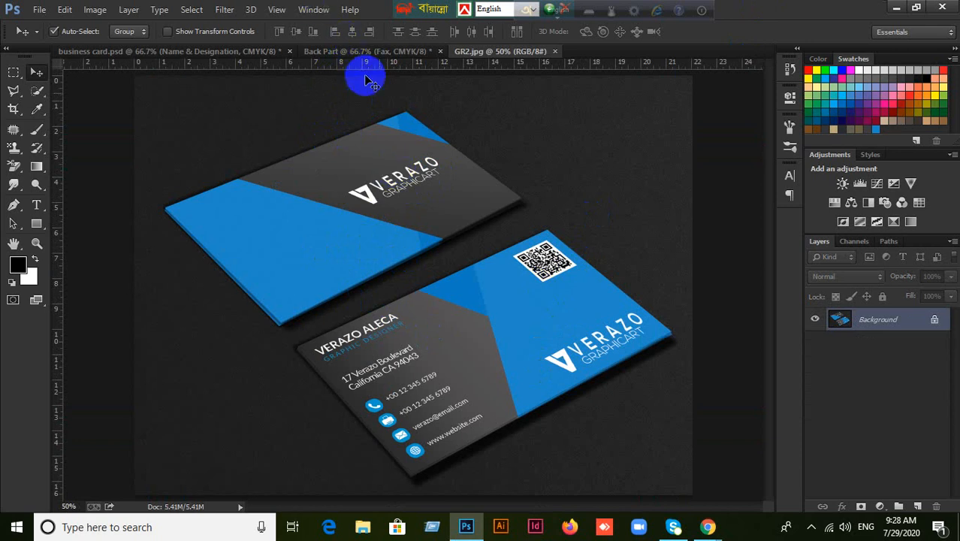
Delete the Fax, Phone, Location and Name & Designation groups from the Back Part card.
click(372, 51)
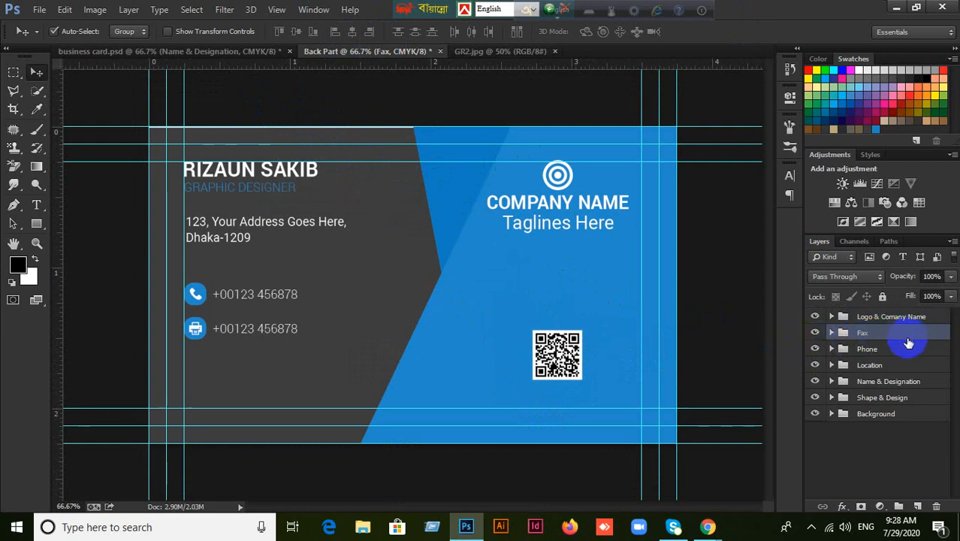
key(Delete)
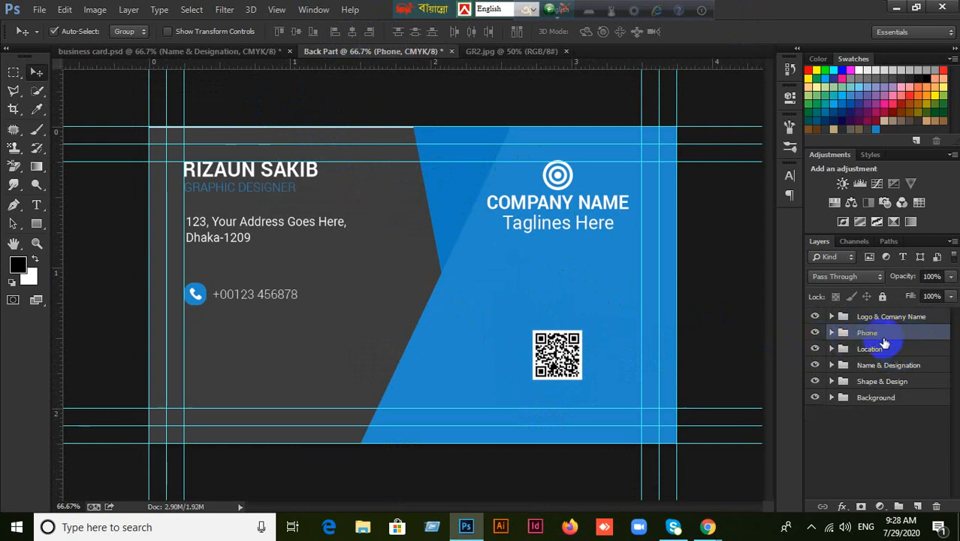
key(Delete)
key(Delete)
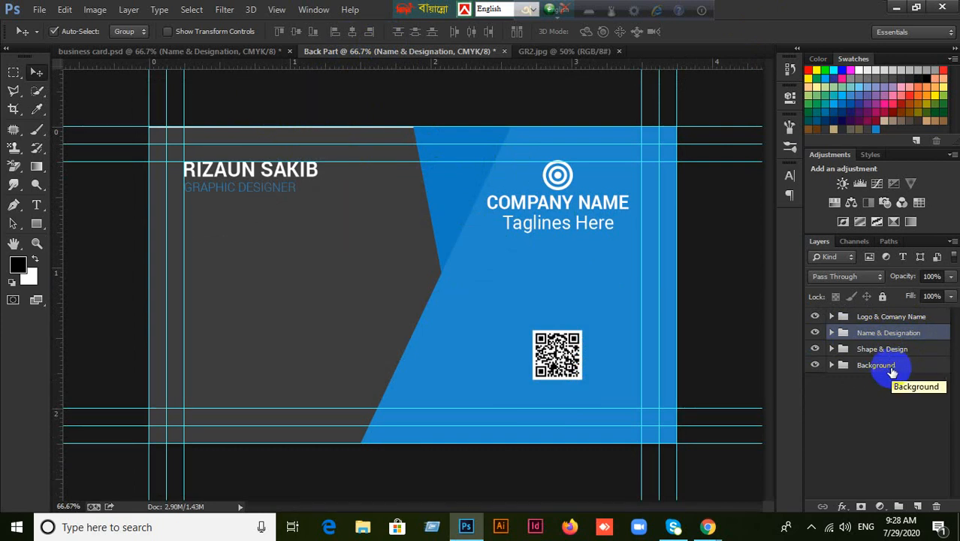
key(Delete)
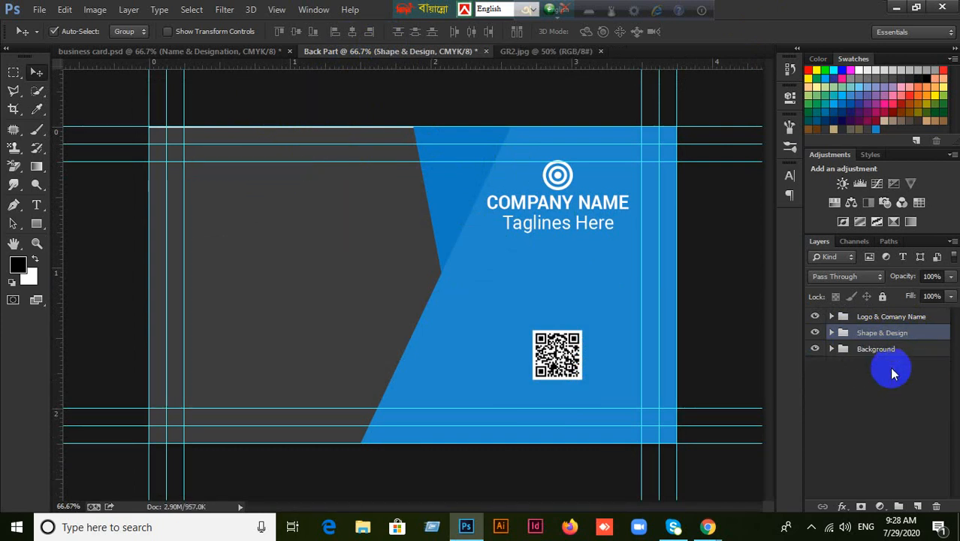
Compare the Back Part card against the GR2 mockup image.
click(541, 56)
click(417, 56)
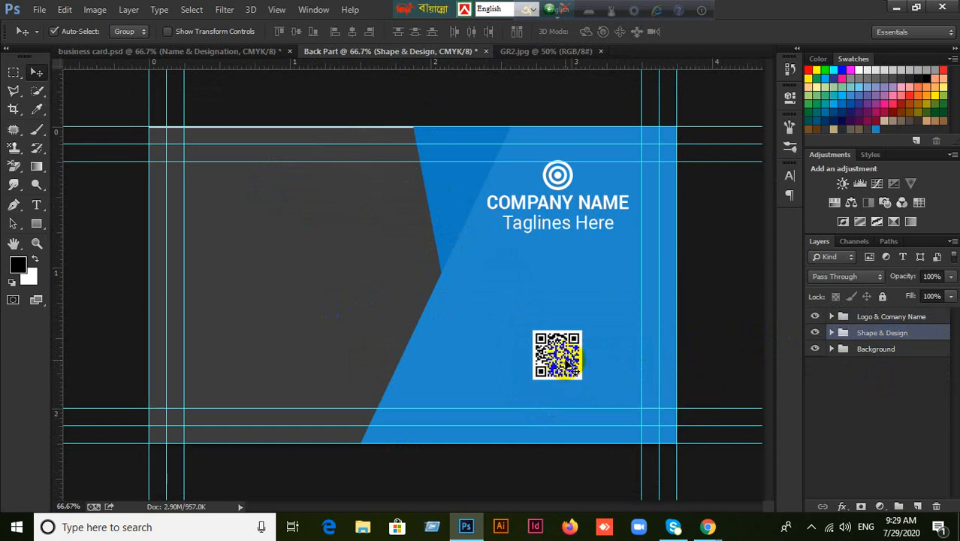
click(550, 52)
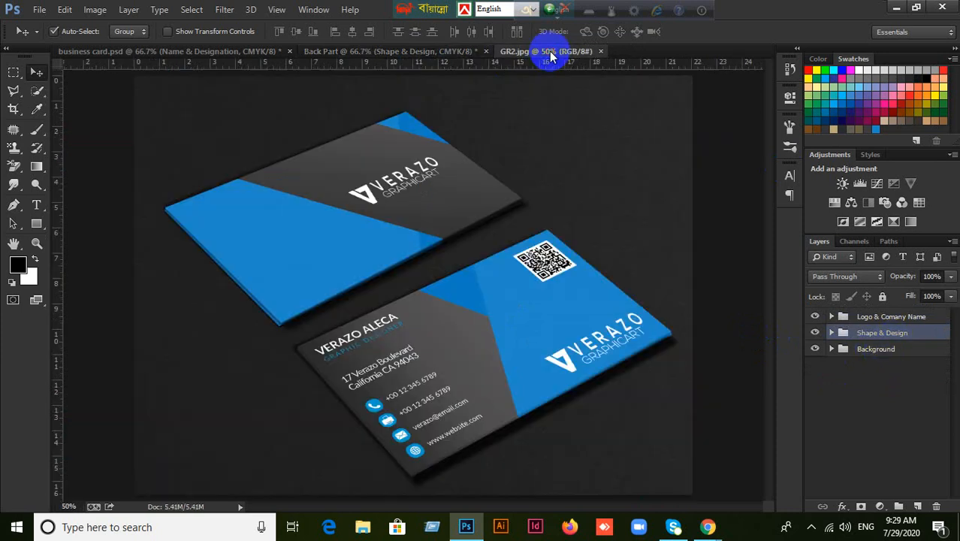
click(397, 53)
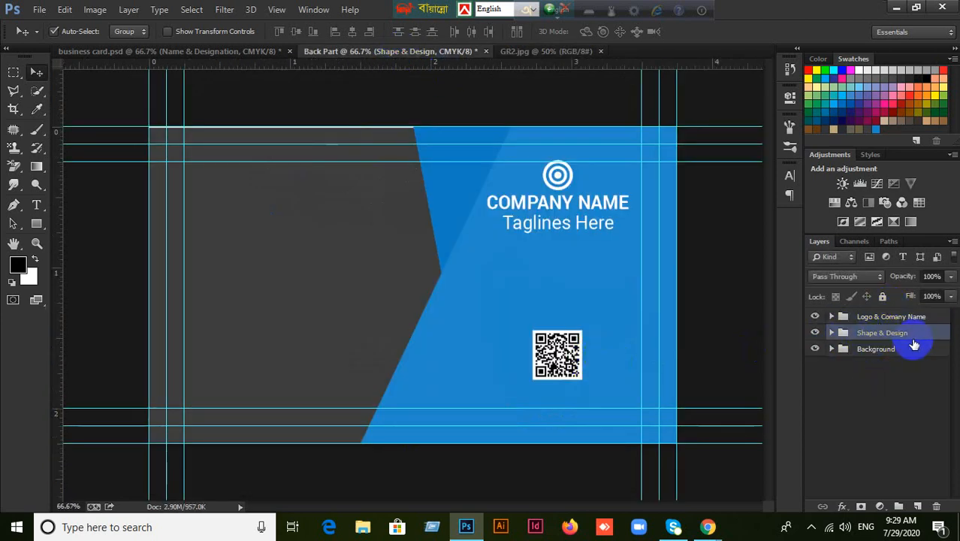
Inspect the Shape & Design and Logo & Comany Name groups' layers by expanding and collapsing them.
click(832, 334)
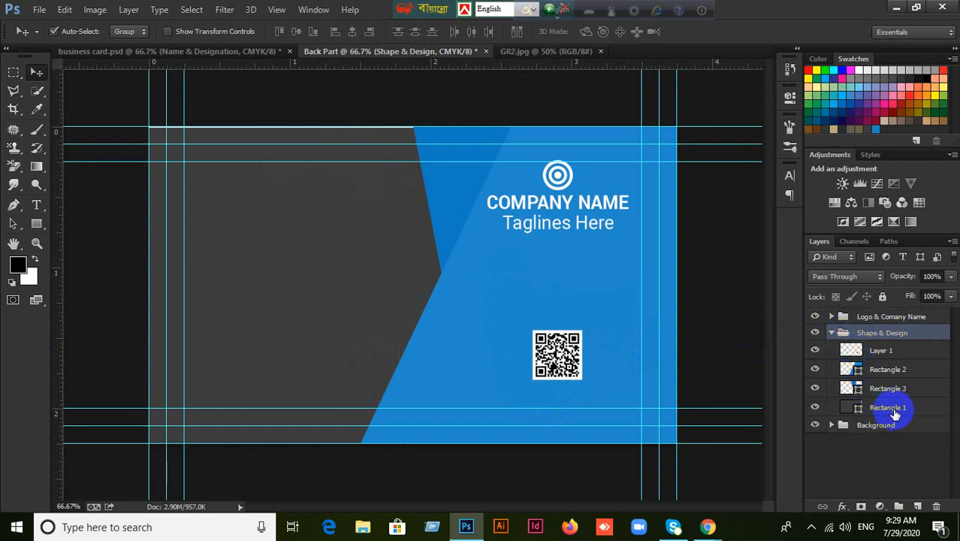
click(832, 333)
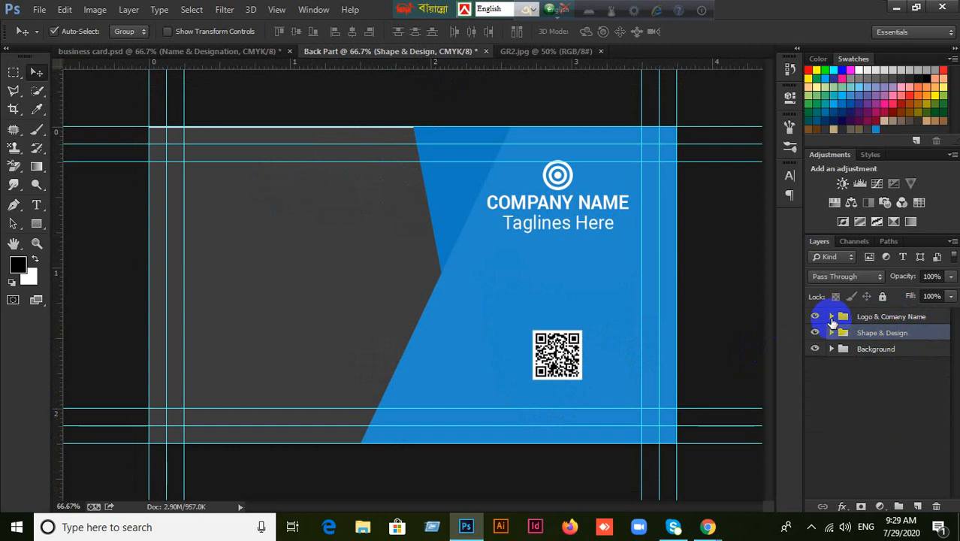
click(832, 316)
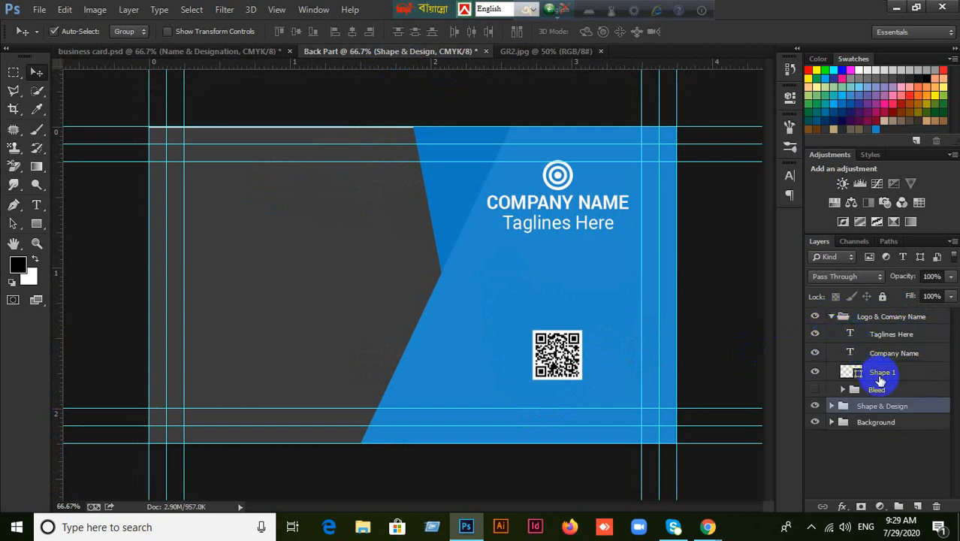
click(831, 316)
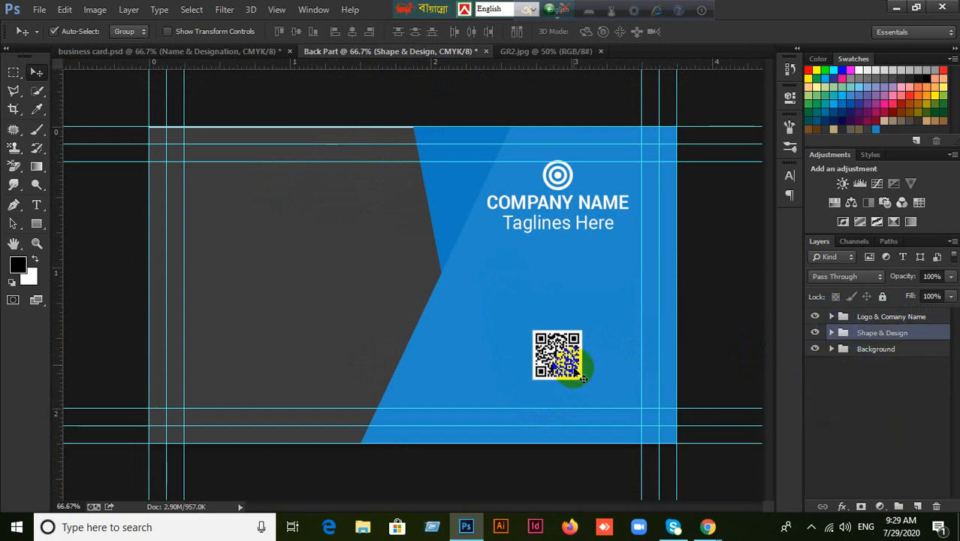
Set Auto-Select to Layer, select the QR code and reorder its layer with Ctrl+].
click(128, 33)
click(120, 57)
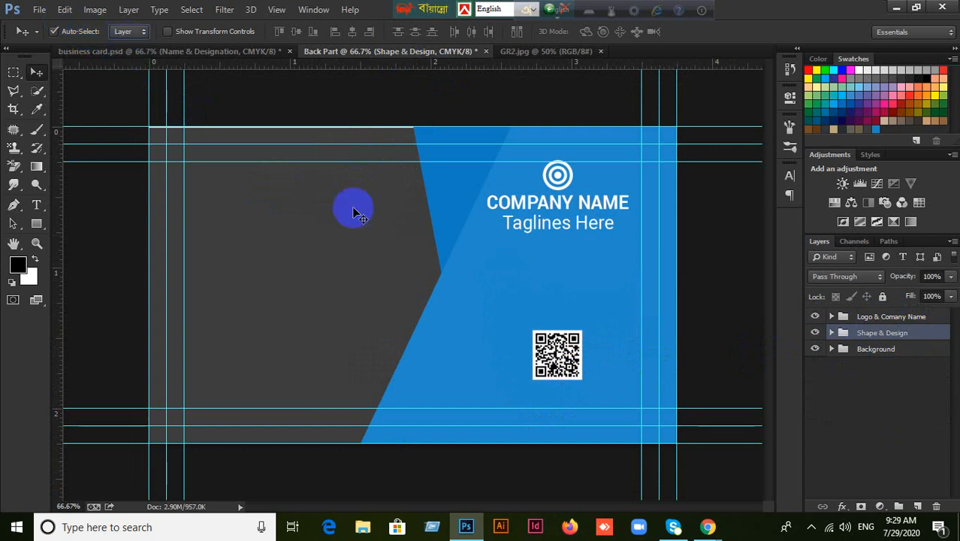
click(545, 355)
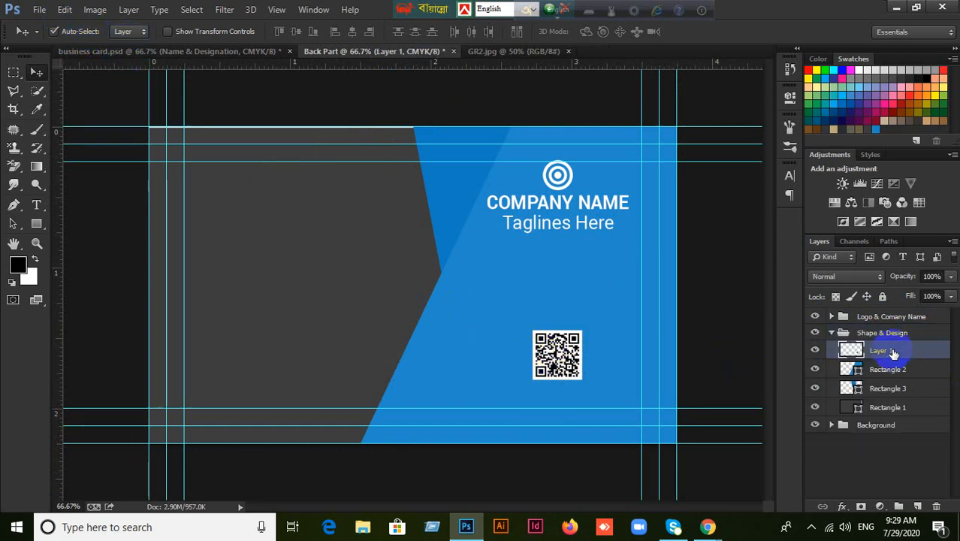
drag(893, 352, 890, 335)
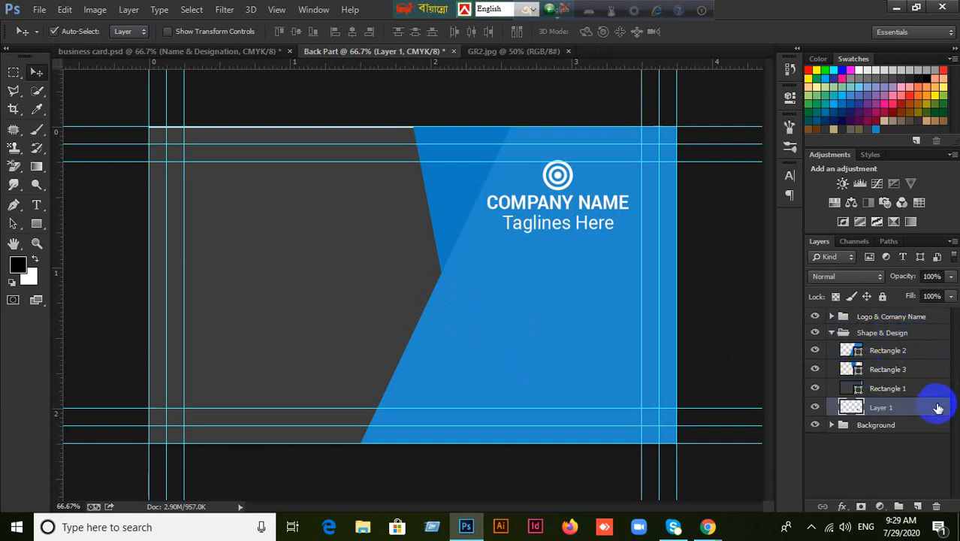
key(ctrl+bracketright)
key(ctrl+bracketright)
key(ctrl+bracketright)
key(ctrl+bracketright)
key(ctrl+bracketright)
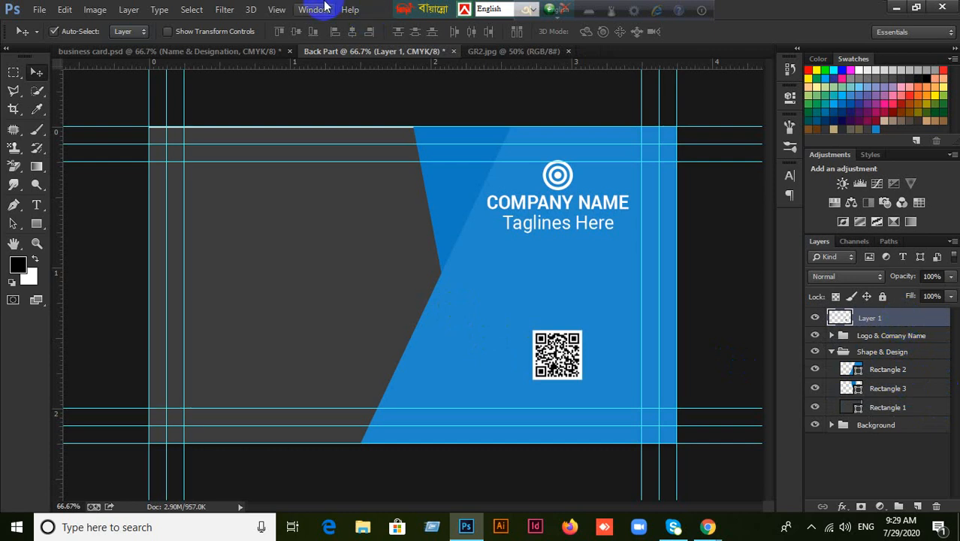
In business card.psd, select the QR code layer and move it to the bottom of Shape & Design.
click(193, 51)
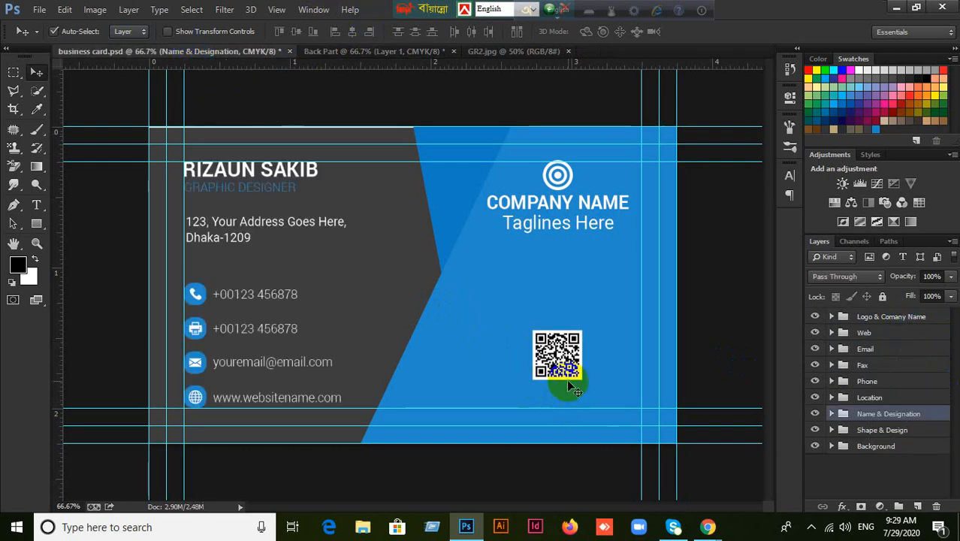
click(564, 361)
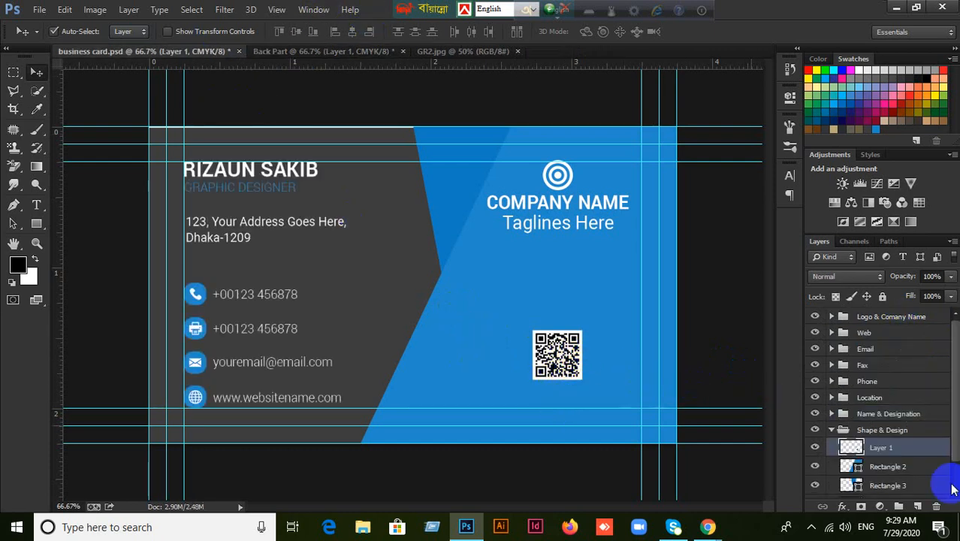
key(ctrl+bracketright)
key(ctrl+bracketright)
key(ctrl+bracketright)
key(ctrl+bracketright)
key(ctrl+bracketright)
key(ctrl+bracketright)
key(ctrl+bracketright)
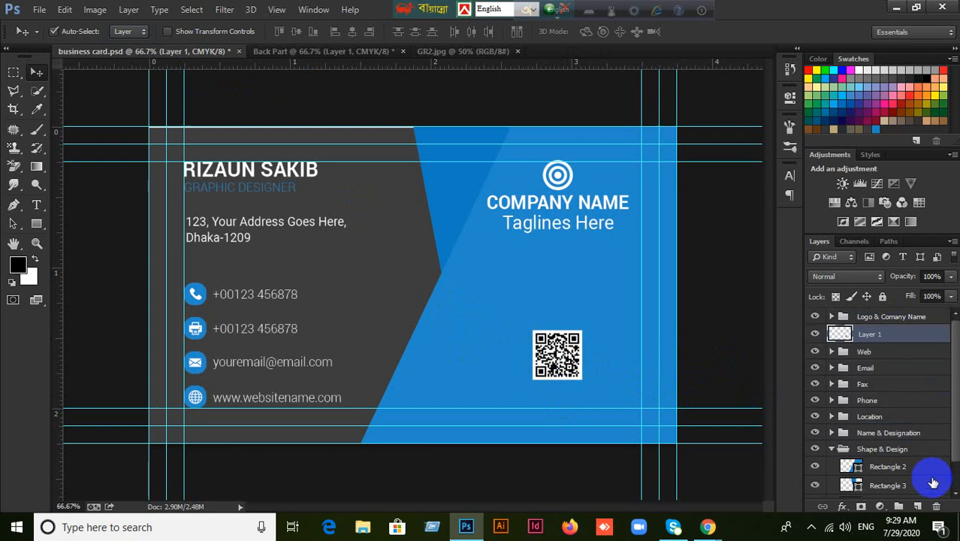
key(ctrl+bracketleft)
key(ctrl+bracketleft)
key(ctrl+bracketleft)
key(ctrl+bracketleft)
key(ctrl+bracketleft)
key(ctrl+bracketleft)
key(ctrl+bracketleft)
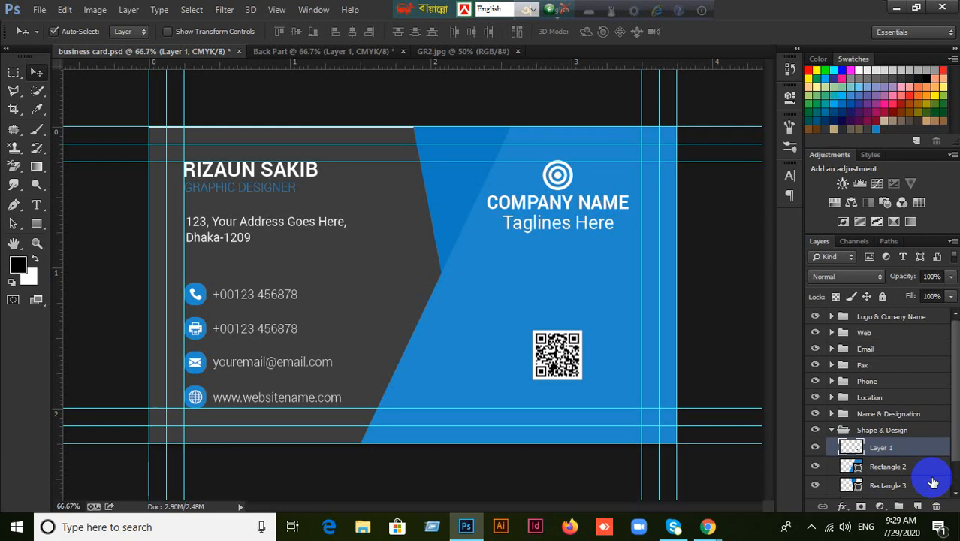
key(ctrl+bracketleft)
key(ctrl+bracketleft)
key(ctrl+bracketleft)
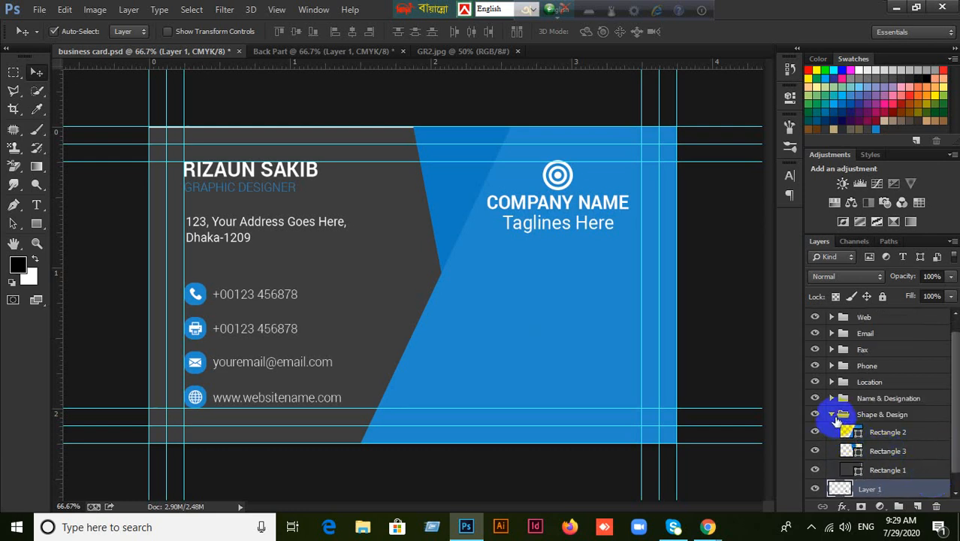
click(832, 414)
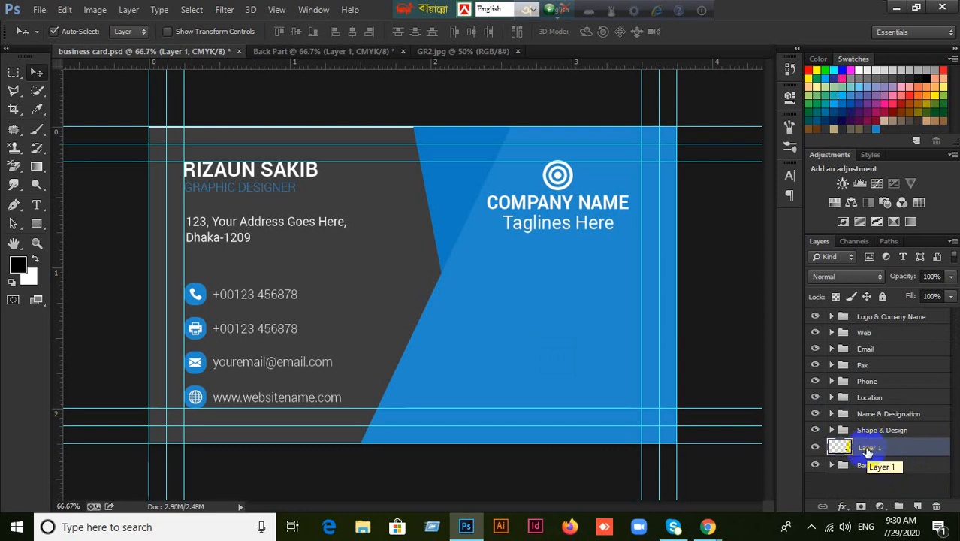
key(ctrl+g)
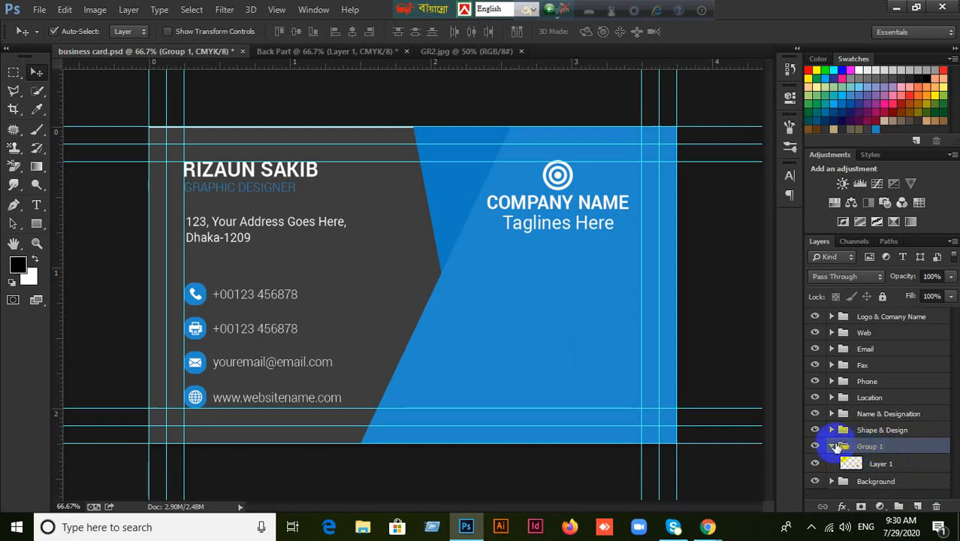
key(ctrl+shift+g)
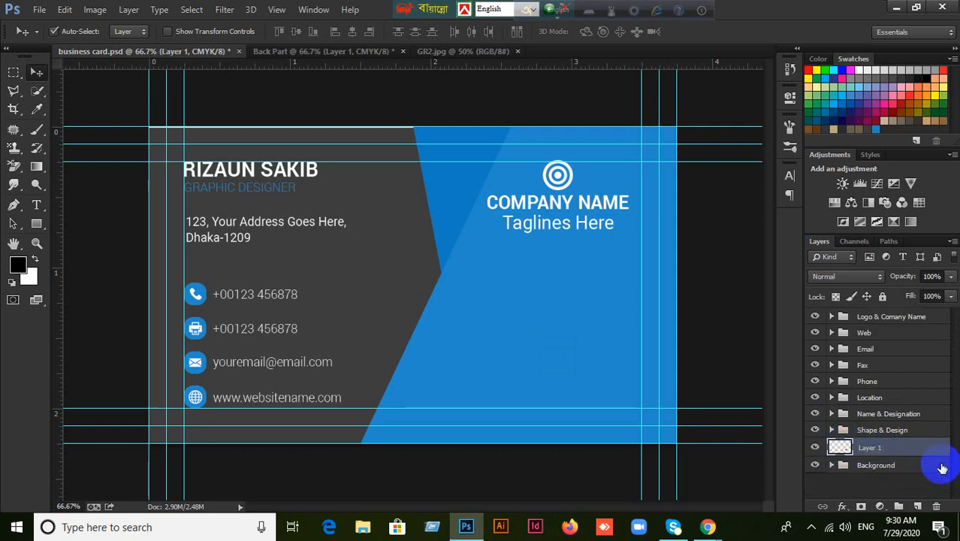
Rename Layer 1 to 'QR Code' and place it just below Name & Designation.
double_click(870, 447)
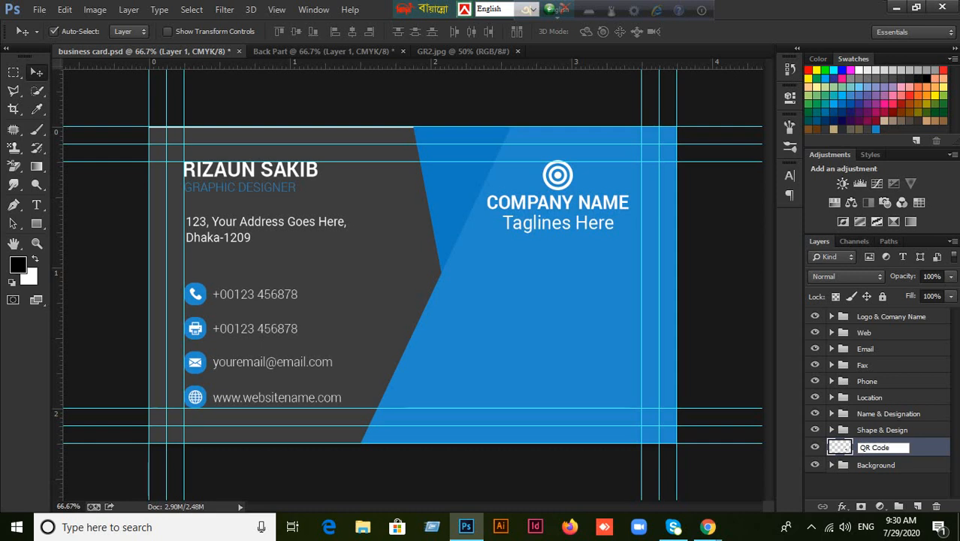
click(897, 431)
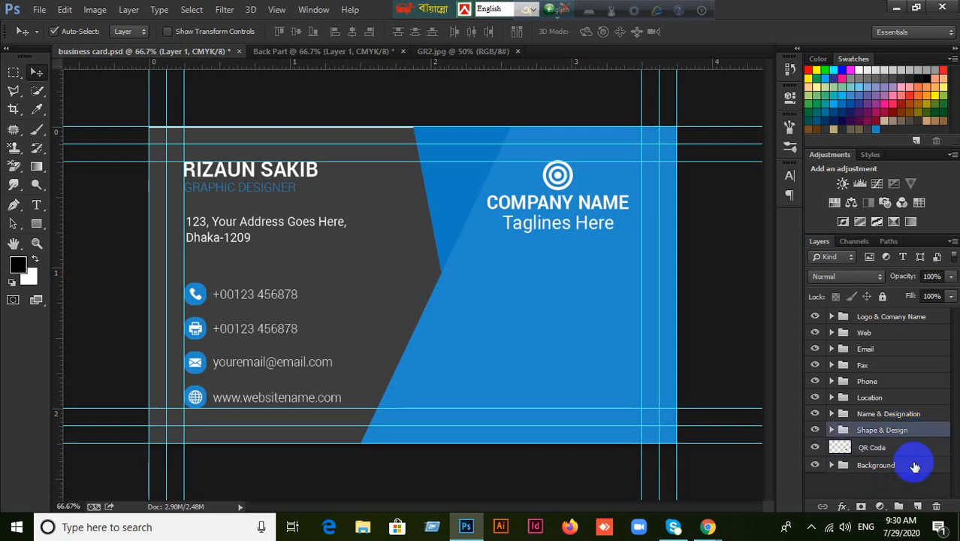
click(907, 450)
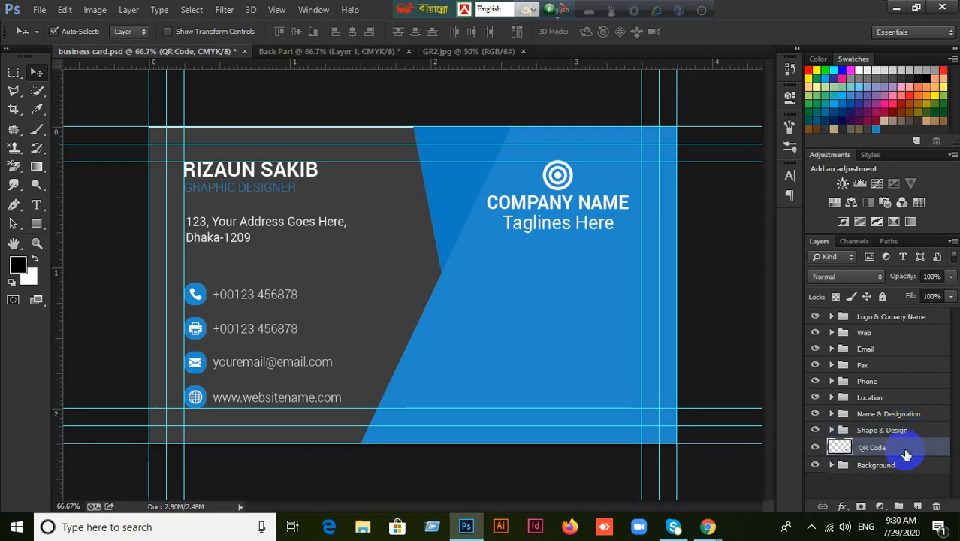
key(ctrl+bracketright)
key(ctrl+bracketright)
key(ctrl+bracketright)
key(ctrl+bracketright)
key(ctrl+bracketright)
key(ctrl+bracketright)
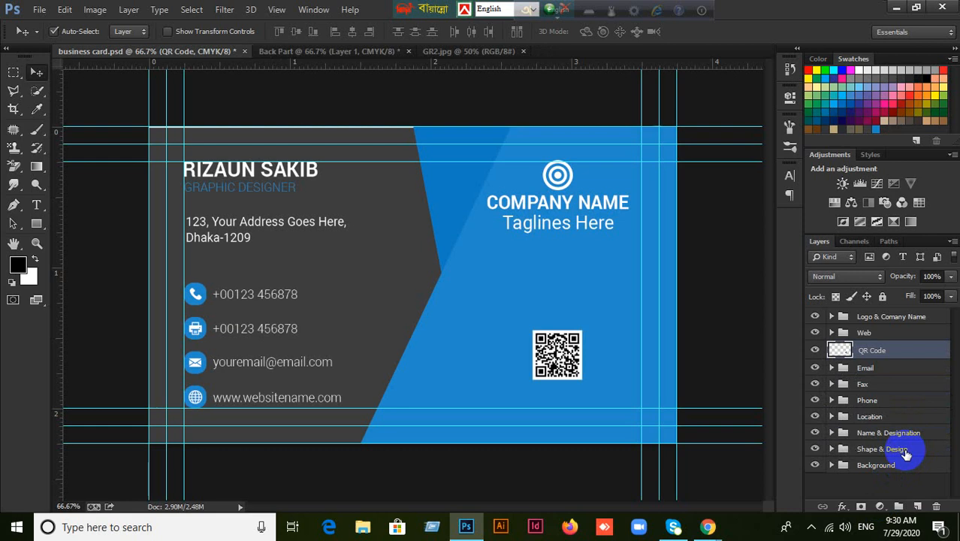
key(ctrl+bracketleft)
key(ctrl+bracketleft)
key(ctrl+bracketleft)
key(ctrl+bracketleft)
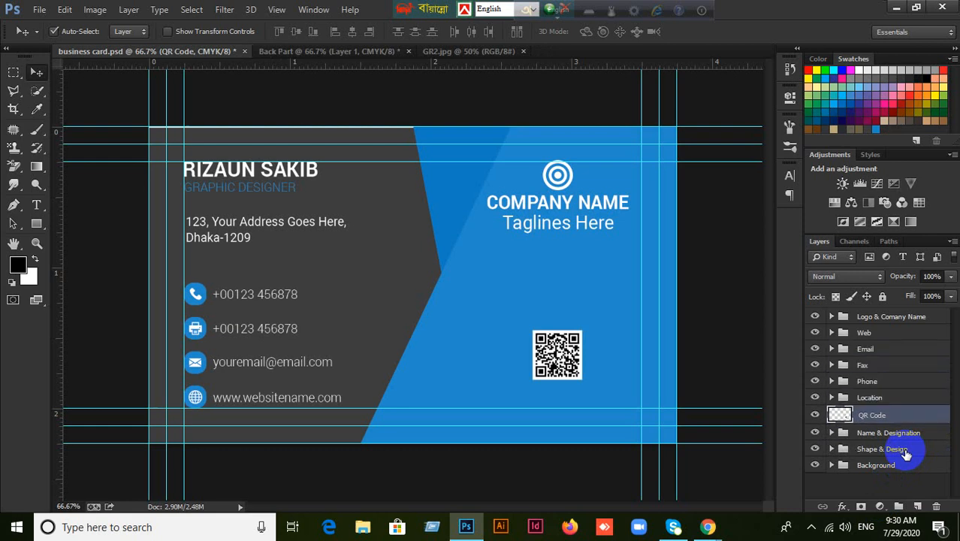
key(ctrl+bracketleft)
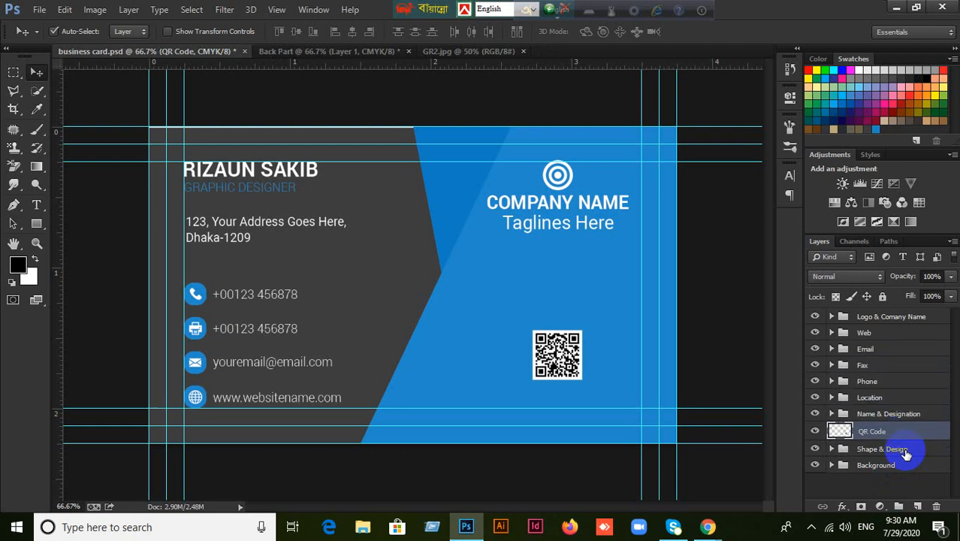
Wrap the QR Code layer in a new group named 'Qr Code' and collapse it.
key(ctrl+g)
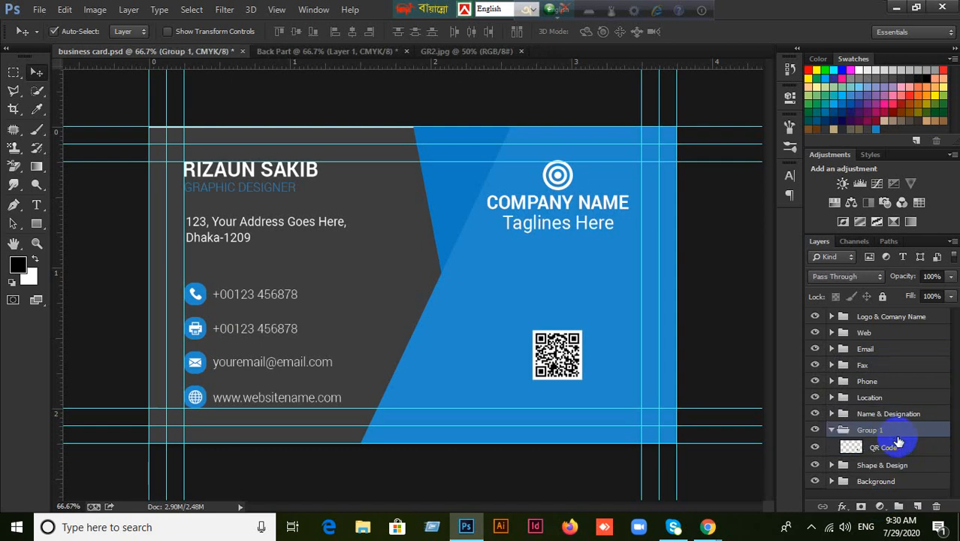
double_click(871, 430)
click(920, 449)
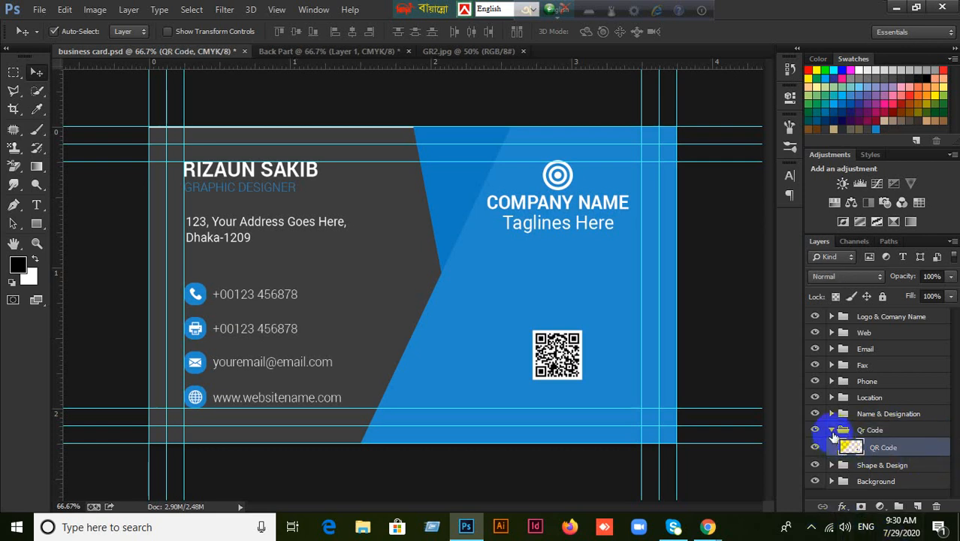
click(832, 431)
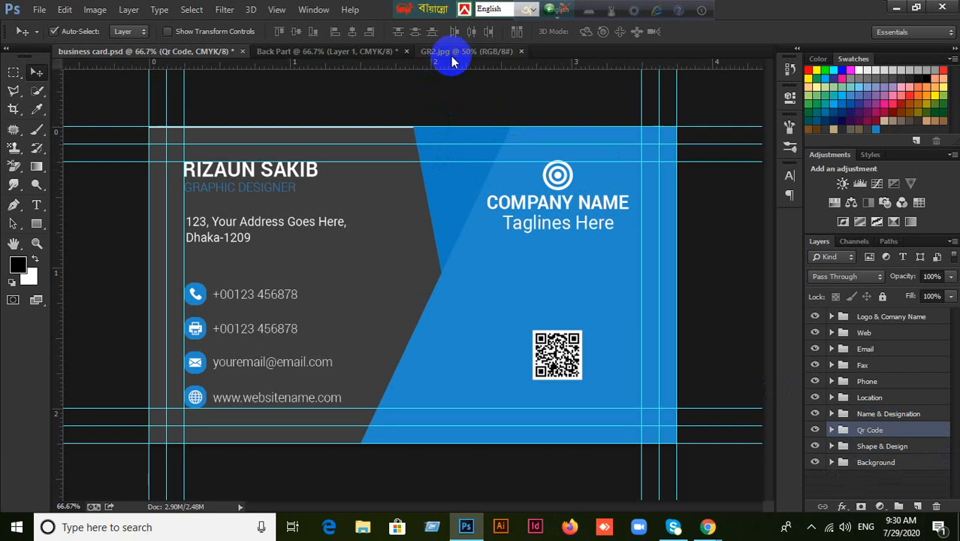
In Back Part, delete the QR code, shift the slanted blue shape left, and right-align the gray card.
click(357, 52)
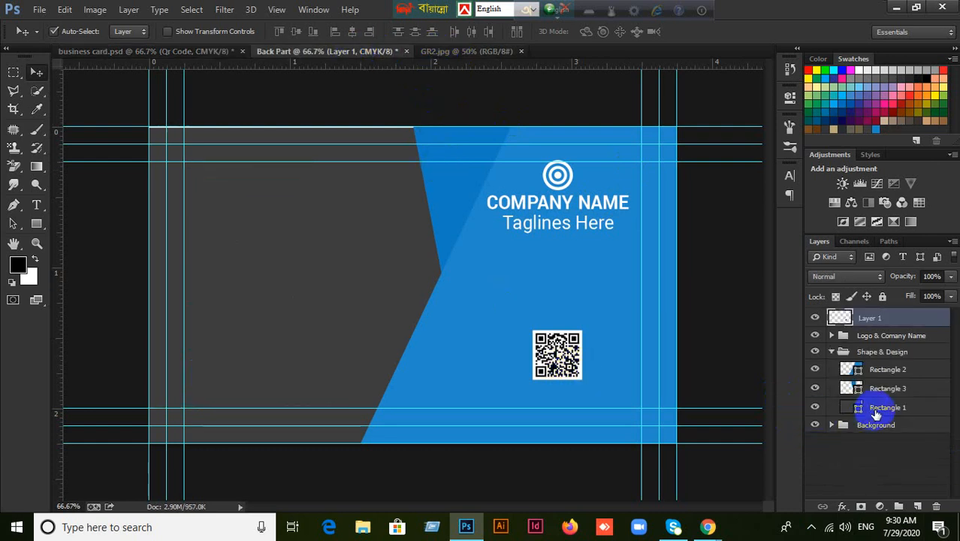
click(741, 332)
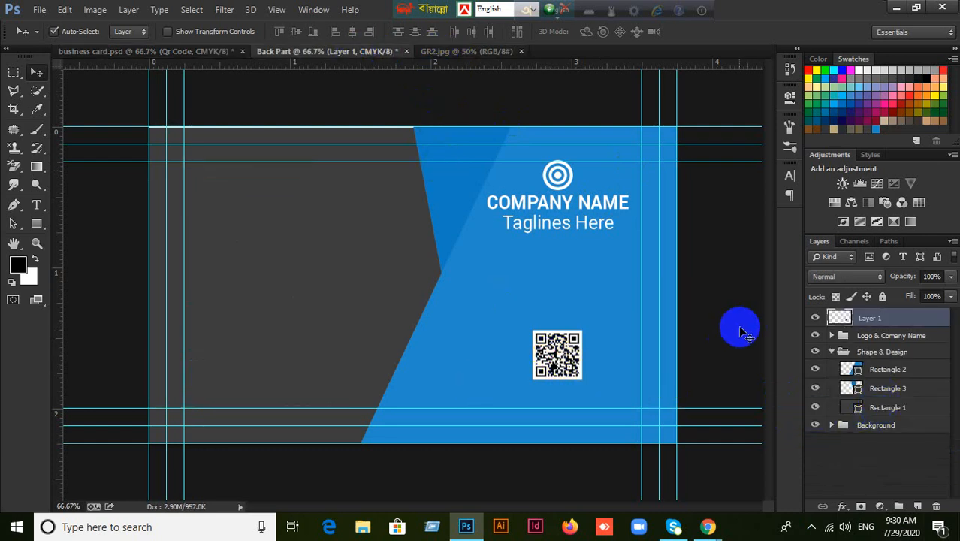
key(Delete)
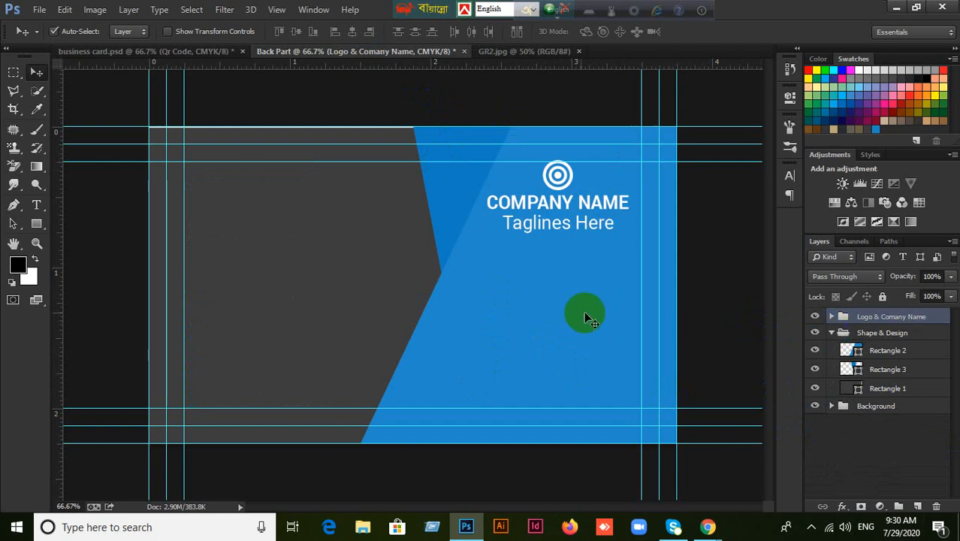
drag(508, 323, 353, 309)
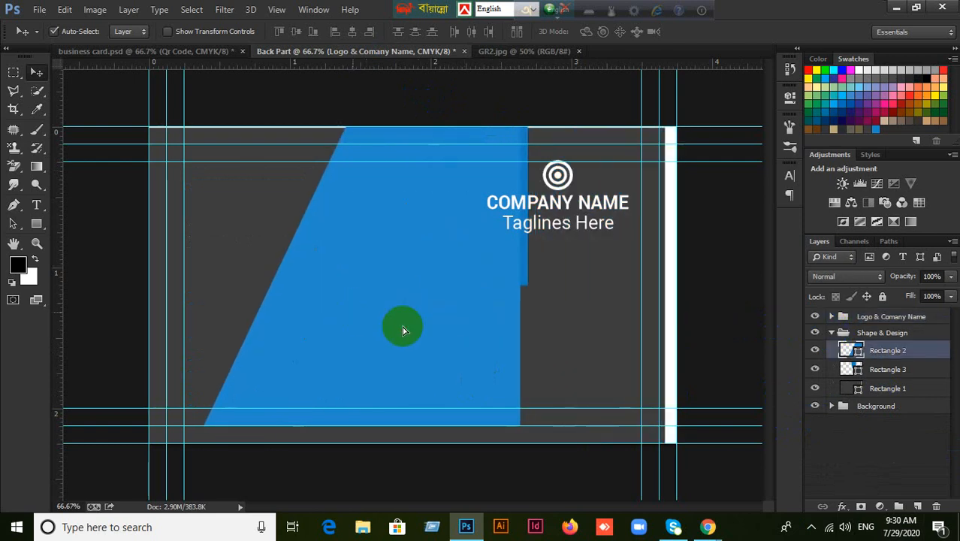
click(614, 349)
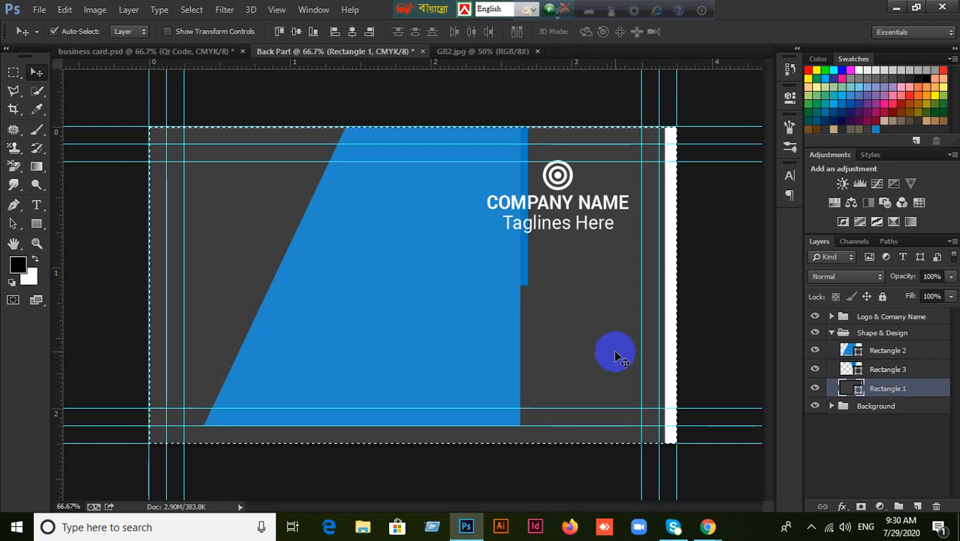
click(369, 32)
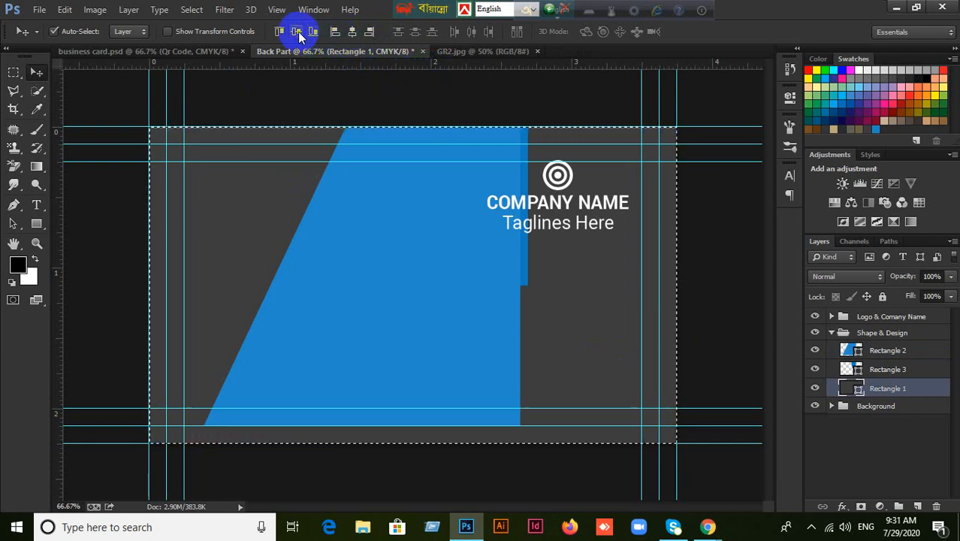
Reposition the slanted blue shape and delete the small blue Rectangle 3.
drag(471, 318, 369, 326)
drag(476, 279, 541, 272)
key(Delete)
drag(406, 312, 437, 318)
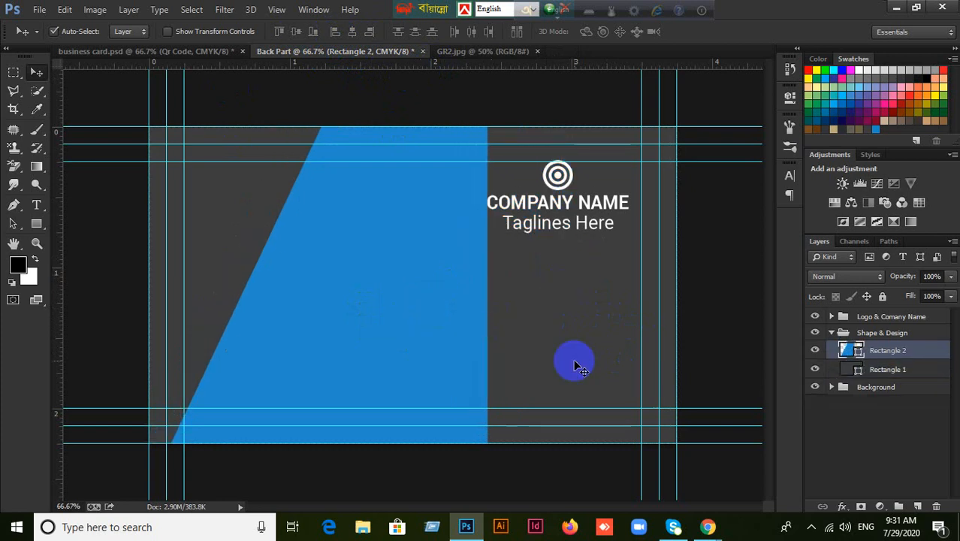
key(ctrl+t)
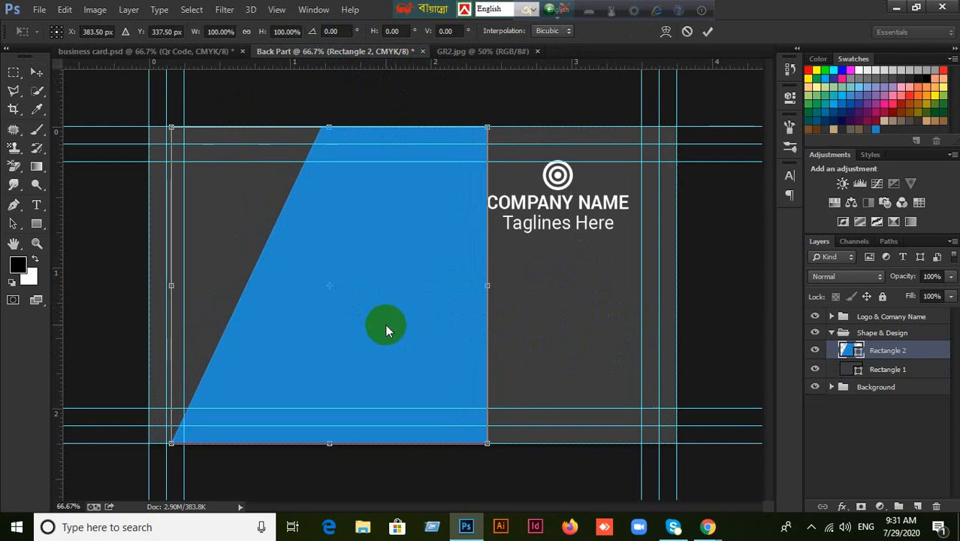
Flip the blue shape horizontally and drag it flush to the left edge, checking against GR2.jpg.
right_click(386, 327)
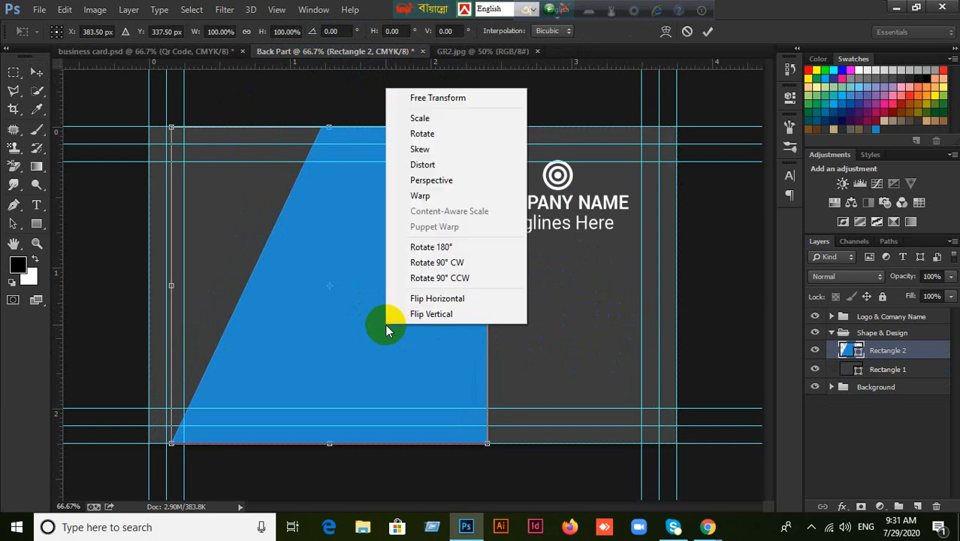
click(436, 300)
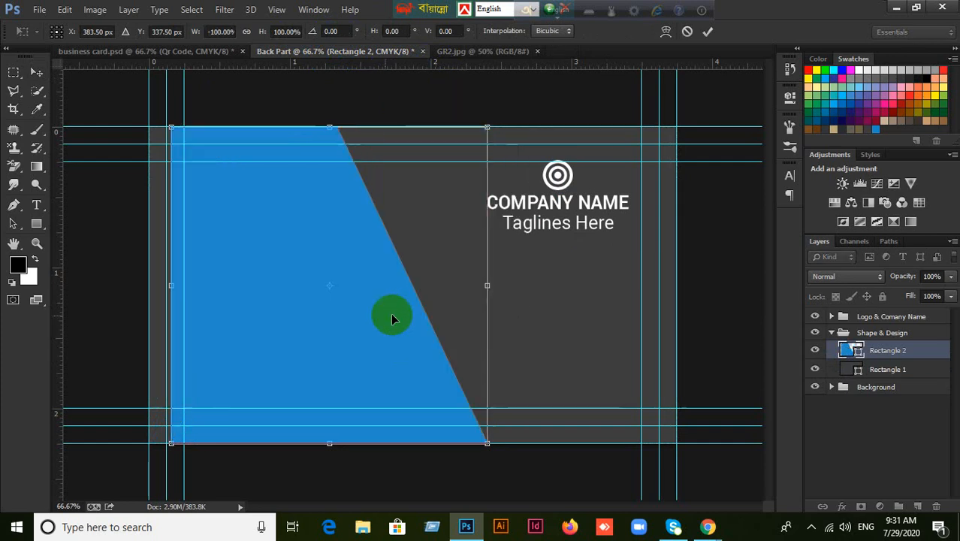
click(709, 32)
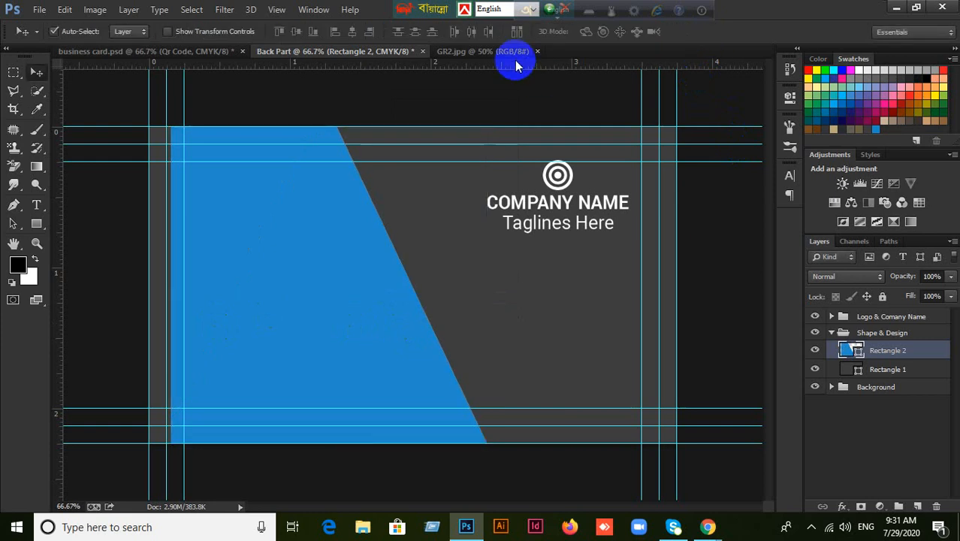
click(511, 52)
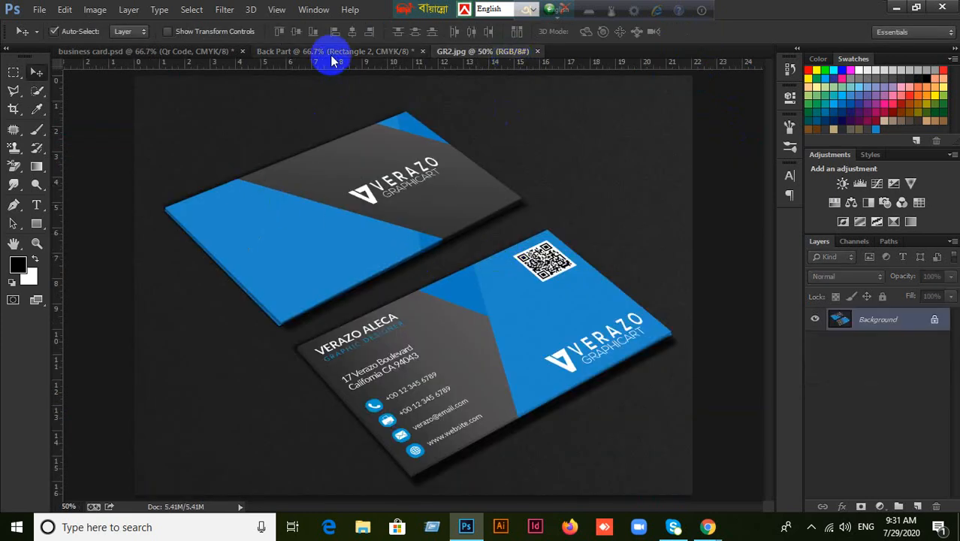
click(392, 51)
drag(368, 368, 347, 370)
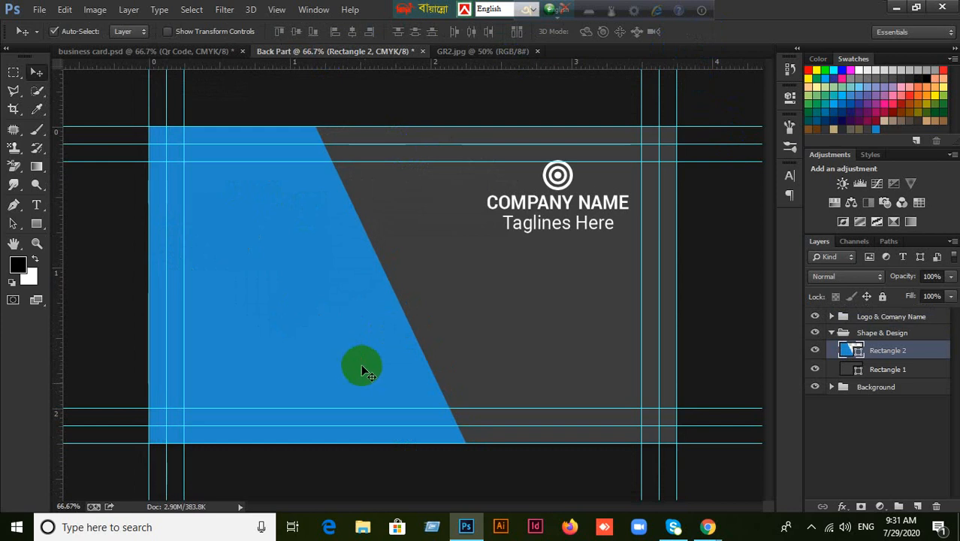
click(460, 52)
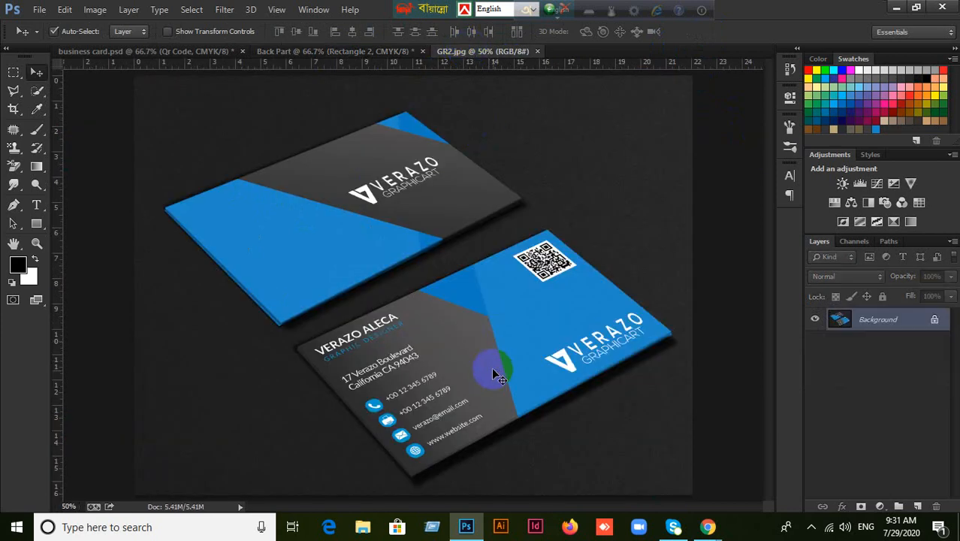
click(336, 61)
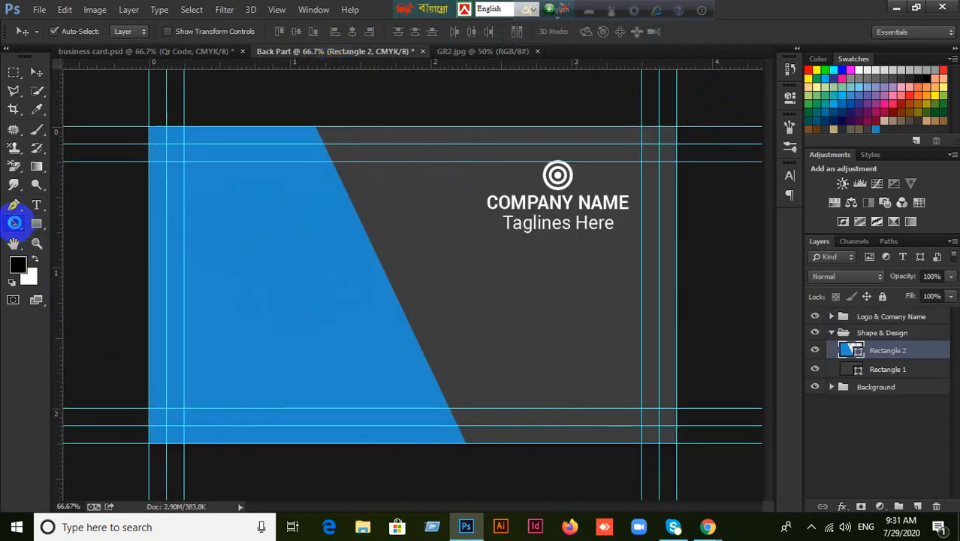
Collapse Shape & Design, keep Auto-Select on Layer, and select the blue shape on the canvas.
click(14, 222)
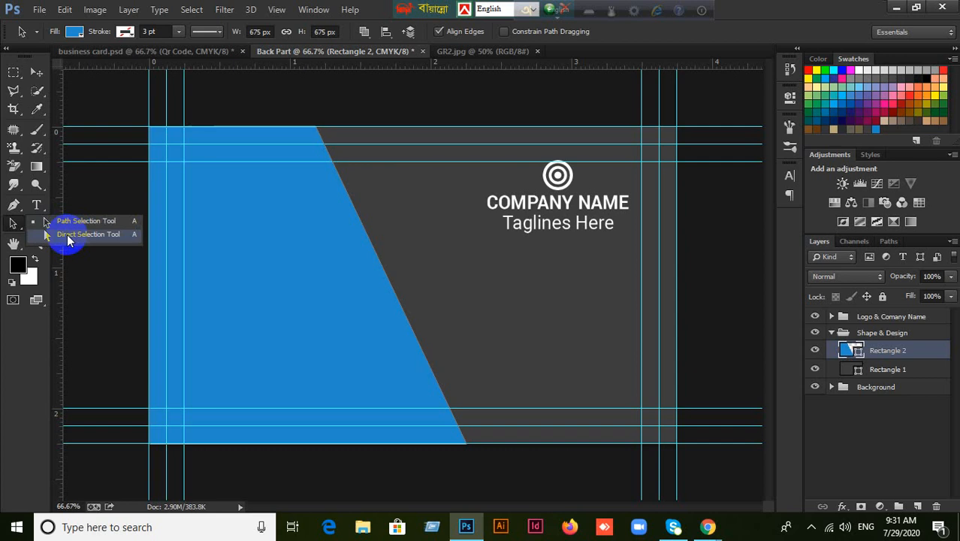
click(66, 236)
drag(459, 452, 475, 440)
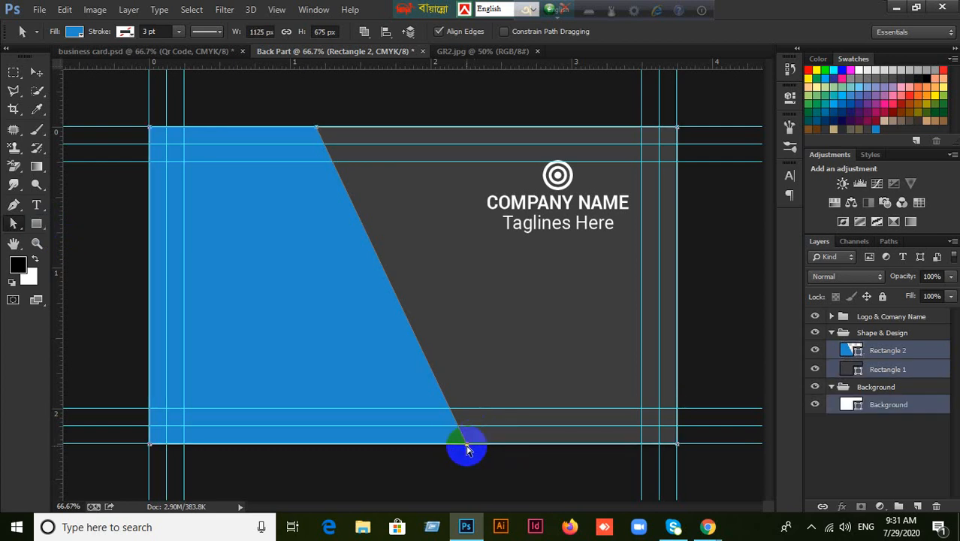
click(536, 475)
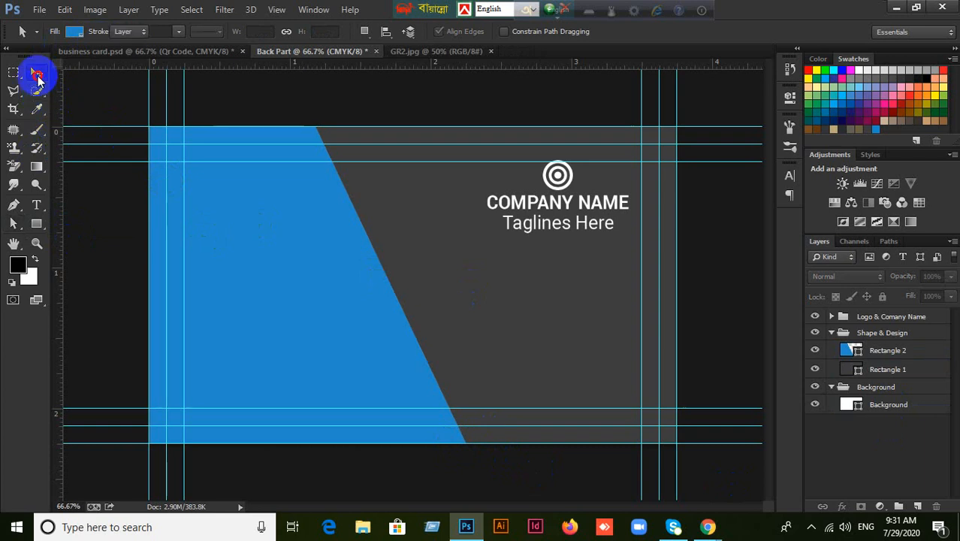
click(37, 71)
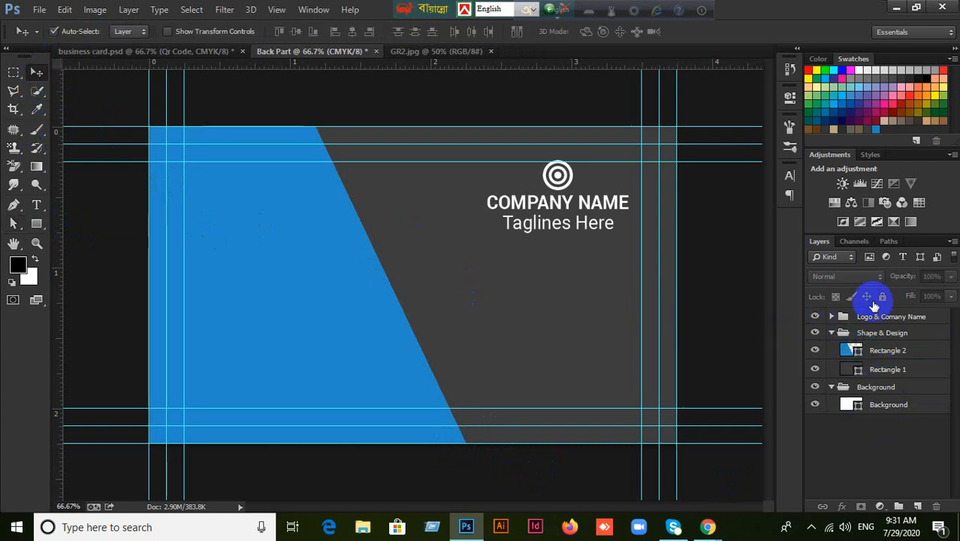
click(831, 332)
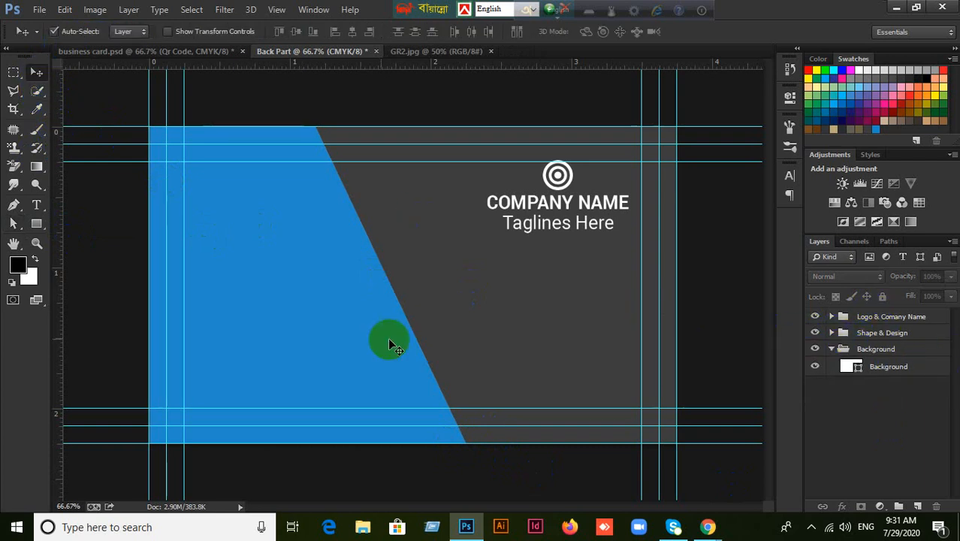
click(142, 34)
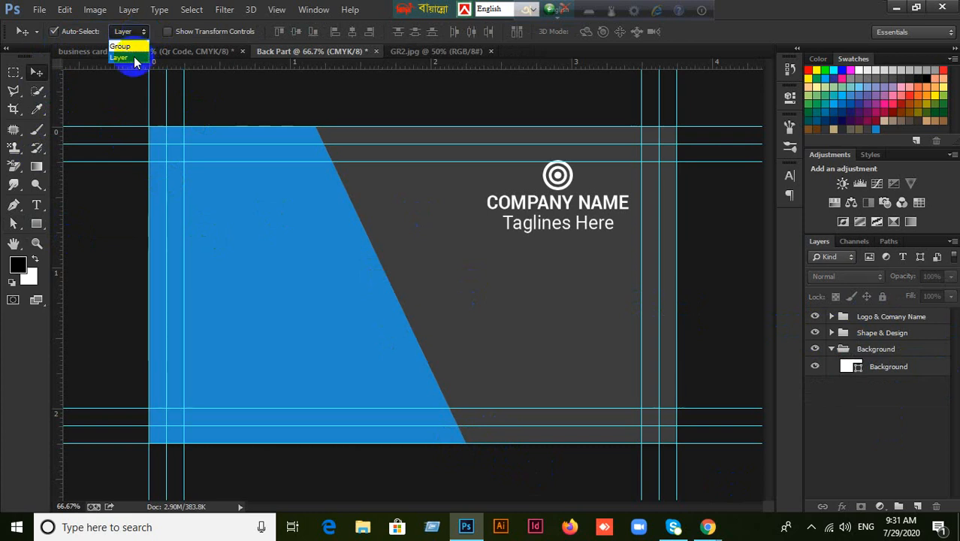
click(128, 58)
click(328, 337)
With Direct Selection, drag the blue shape's bottom corner anchor to the right.
click(14, 223)
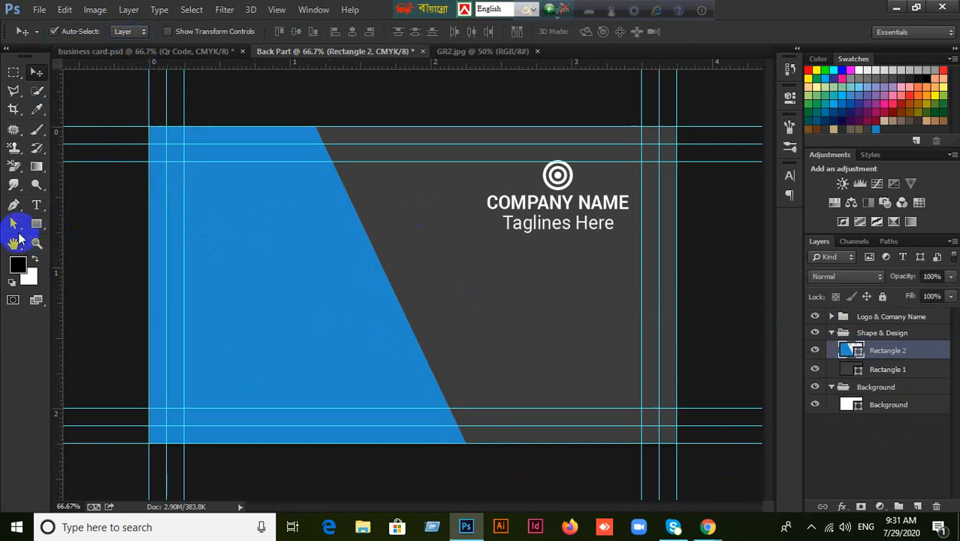
mouse_move(454, 455)
mouse_down()
mouse_move(476, 441)
mouse_move(467, 443)
mouse_up()
click(497, 495)
scroll(485, 460, up, 1)
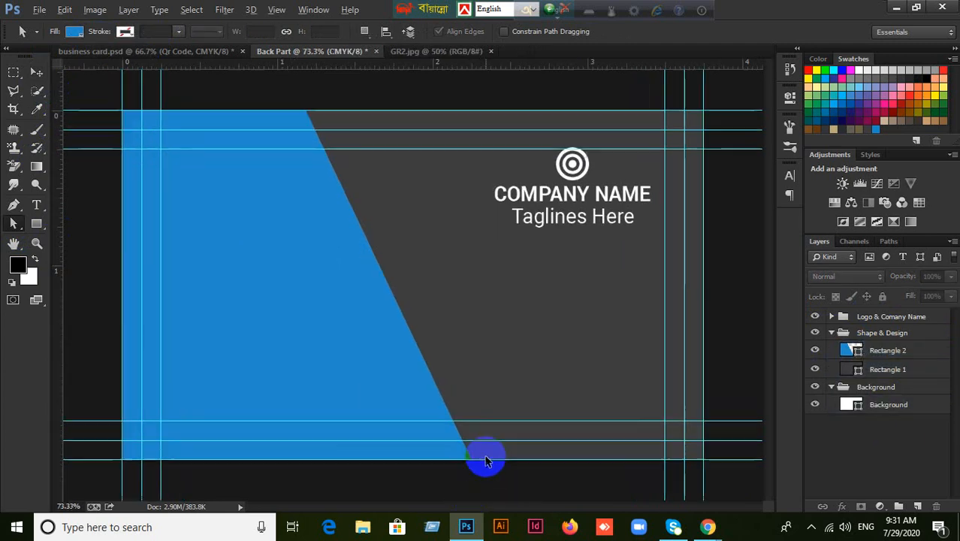
scroll(485, 459, up, 4)
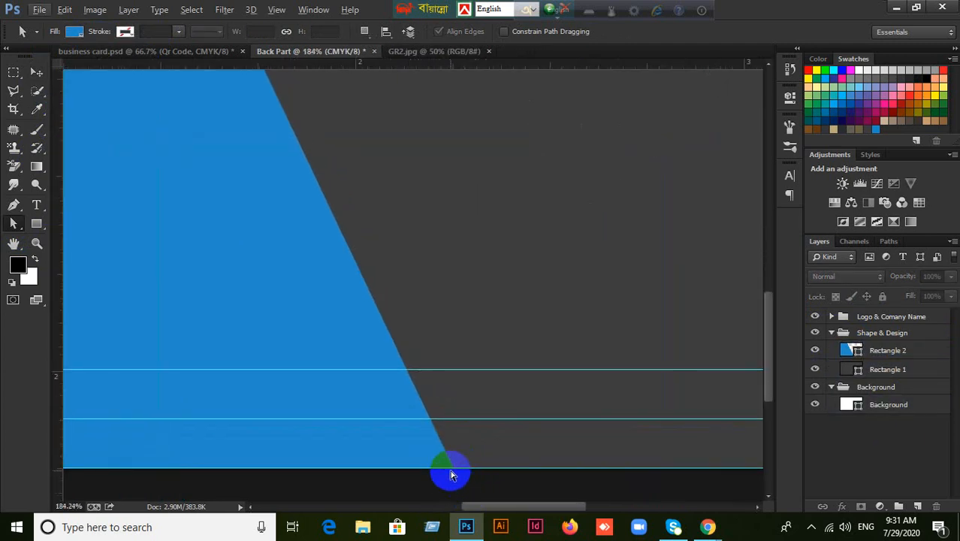
click(452, 472)
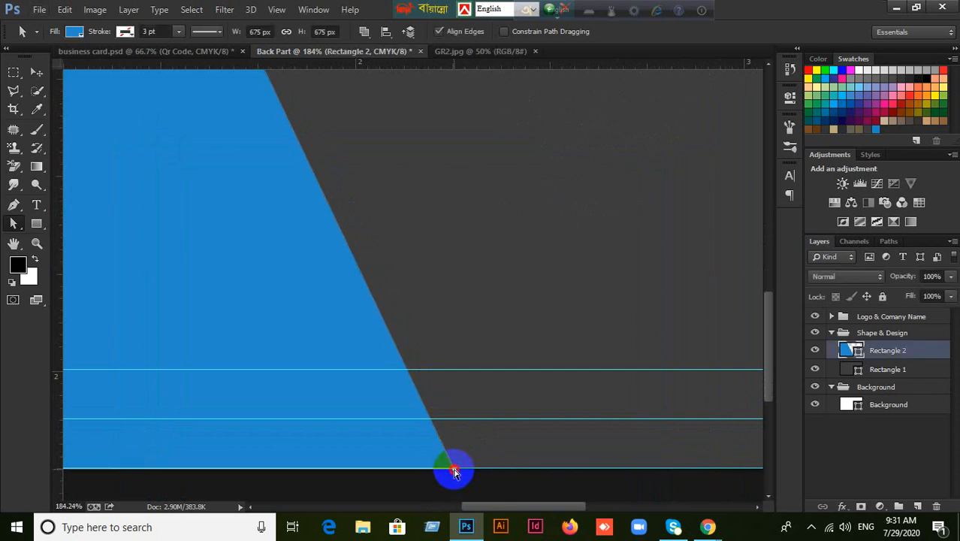
drag(454, 472, 558, 486)
click(558, 486)
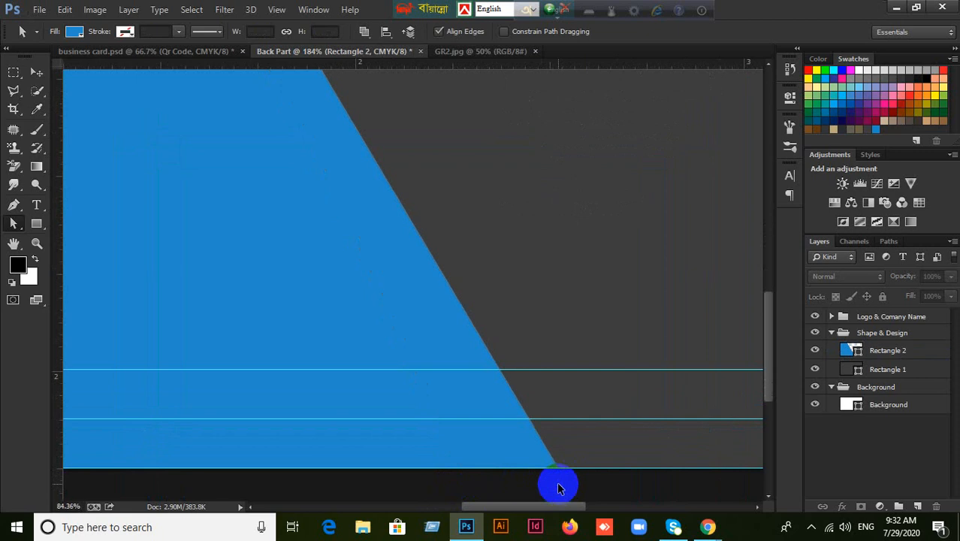
scroll(558, 485, down, 5)
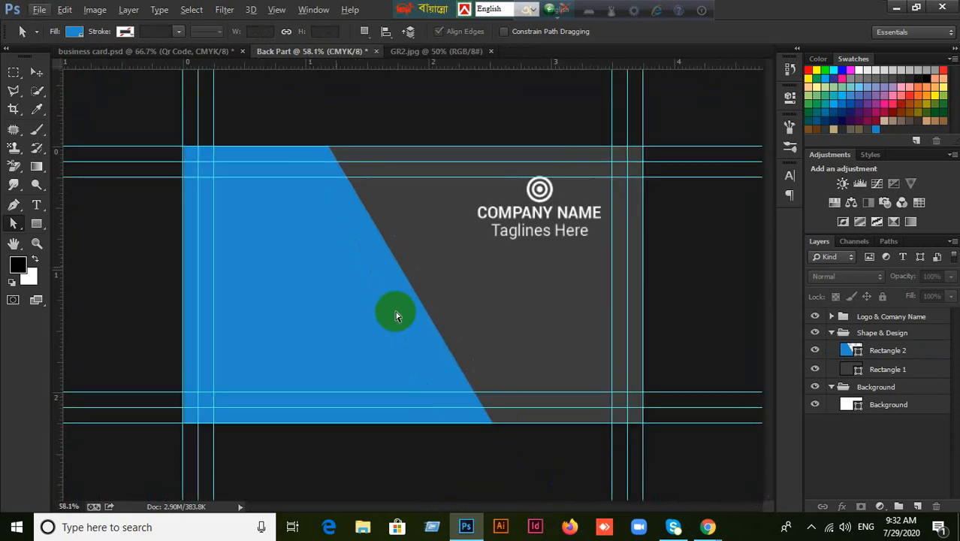
Return to the Move tool and check Rectangle 2 against the GR2.jpg mockup.
click(32, 73)
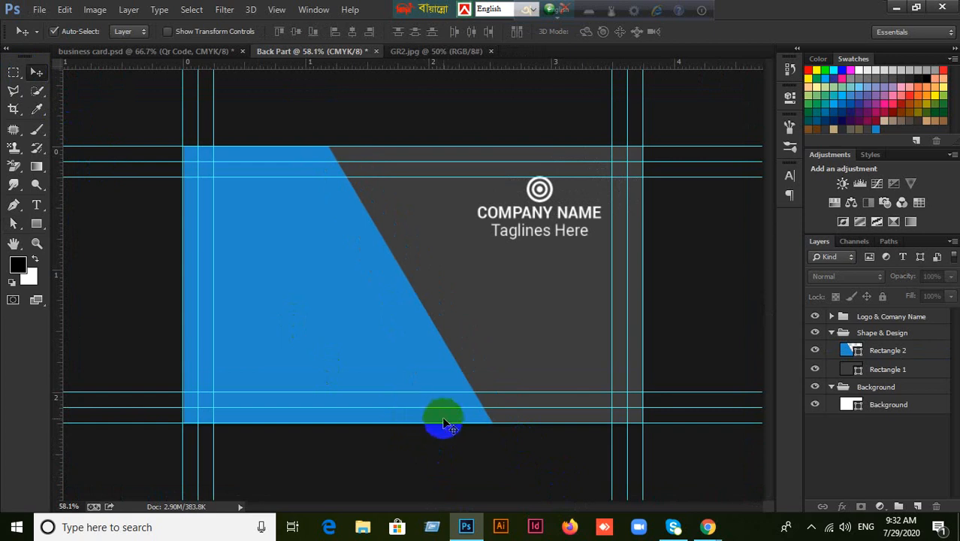
click(835, 350)
click(815, 352)
click(815, 351)
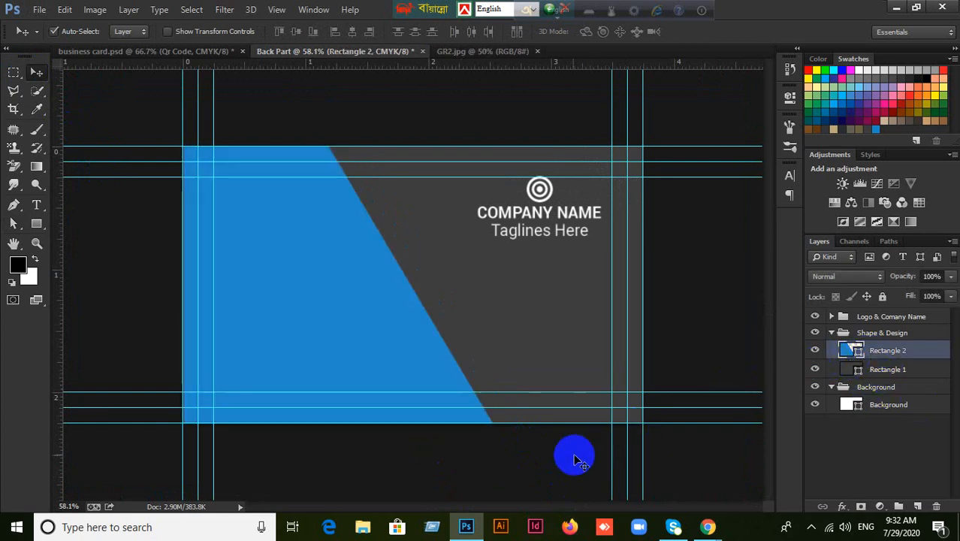
click(571, 463)
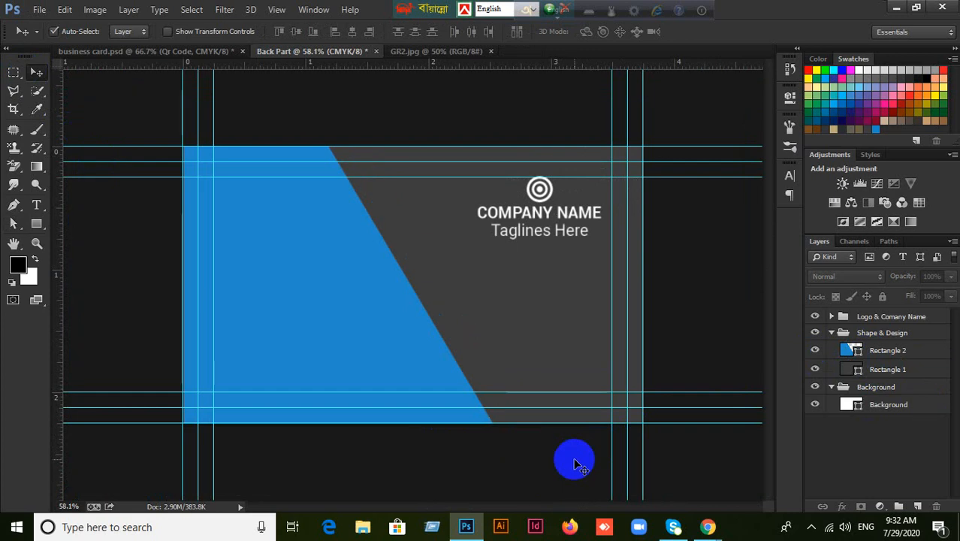
click(439, 53)
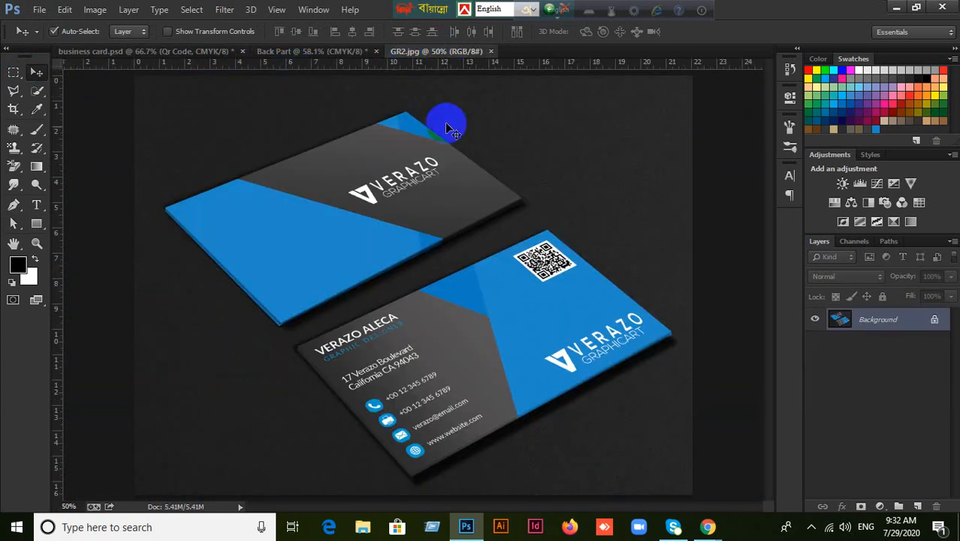
click(293, 51)
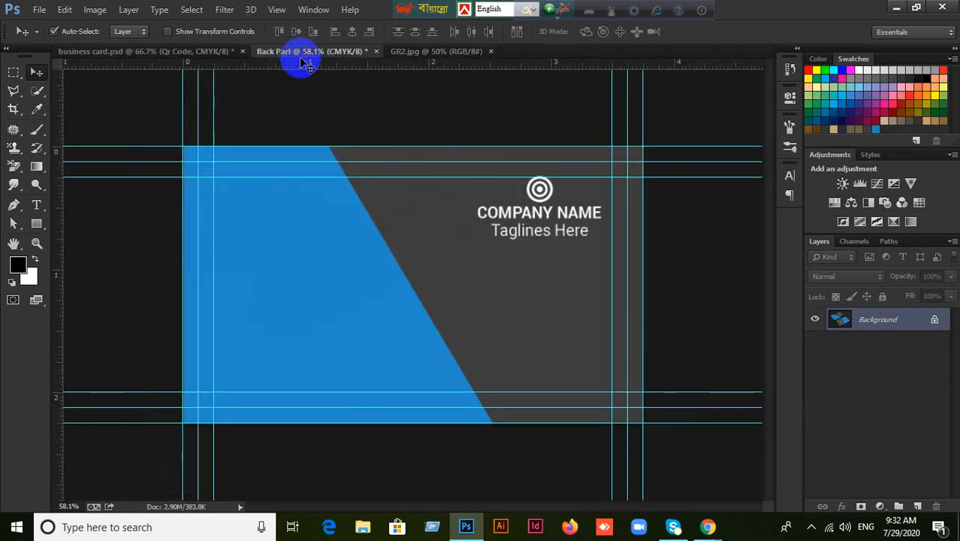
Collapse Shape & Design and Logo & Comany Name, toggling the logo group's visibility to check it.
click(538, 192)
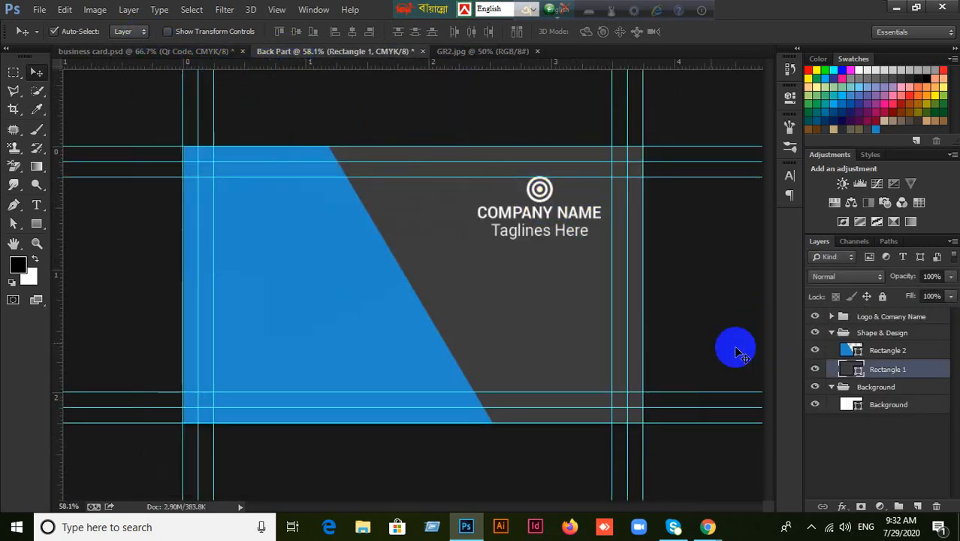
click(830, 332)
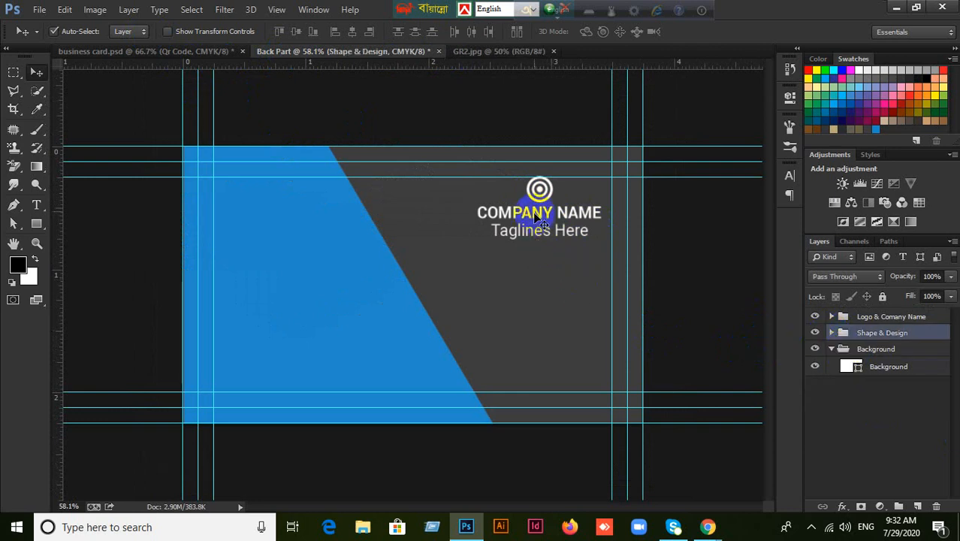
click(539, 189)
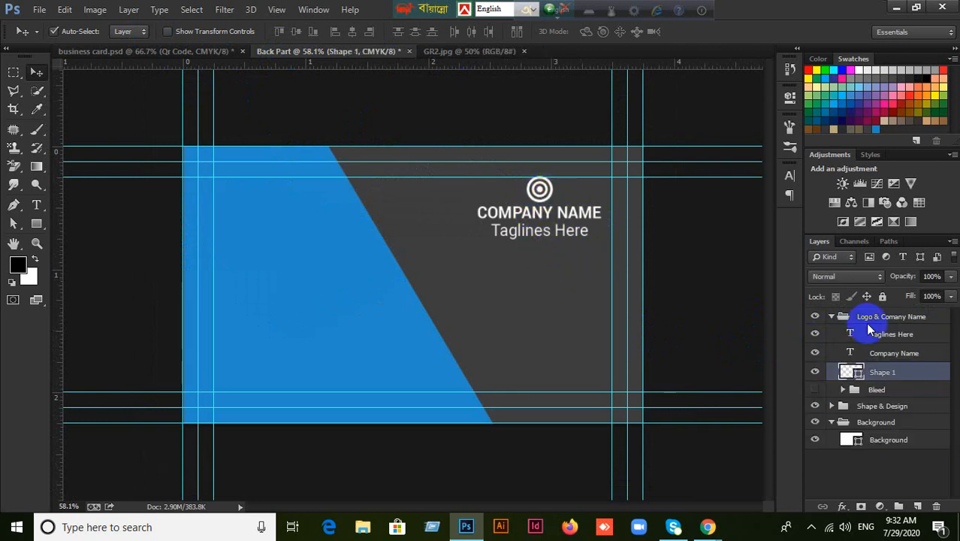
click(828, 318)
click(816, 317)
click(816, 317)
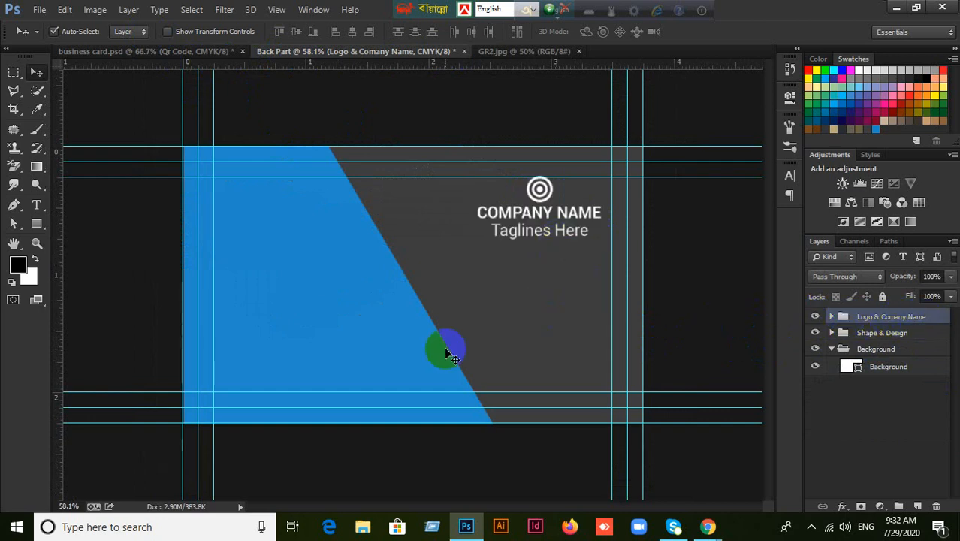
Set the Move tool's Auto-Select target to Group.
click(142, 33)
click(139, 41)
click(139, 33)
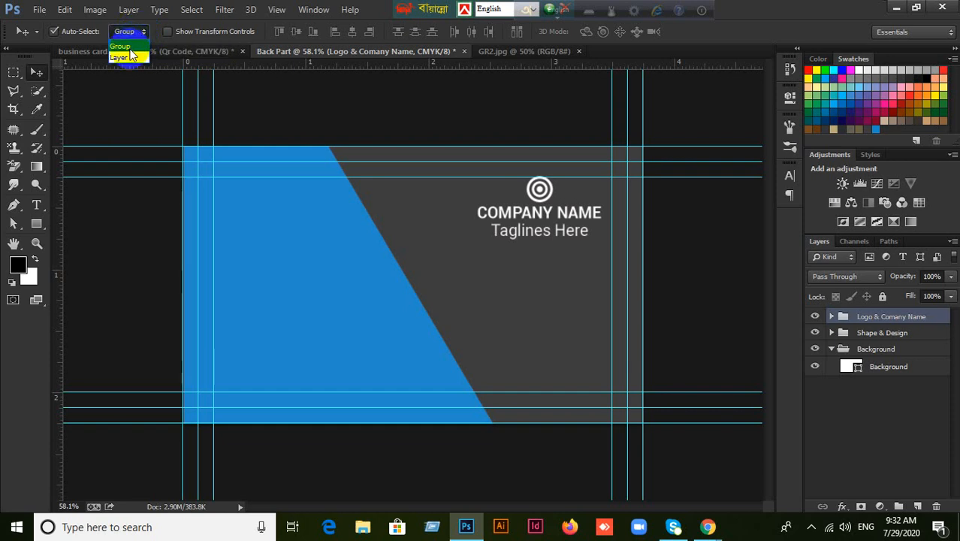
click(127, 58)
click(142, 34)
click(132, 46)
Undo an accidental shape move, then drag the logo and company text down and left.
drag(539, 191, 519, 248)
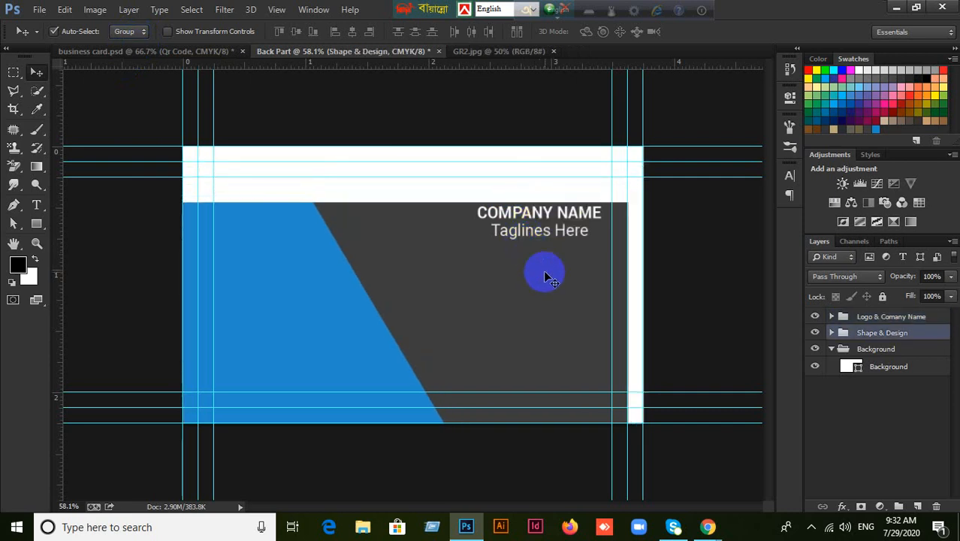
key(ctrl+z)
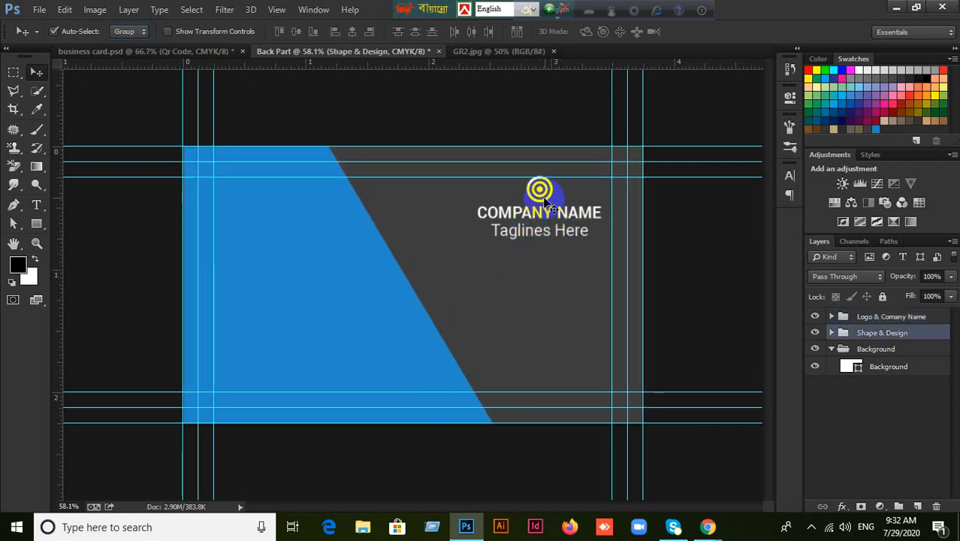
drag(543, 192, 471, 239)
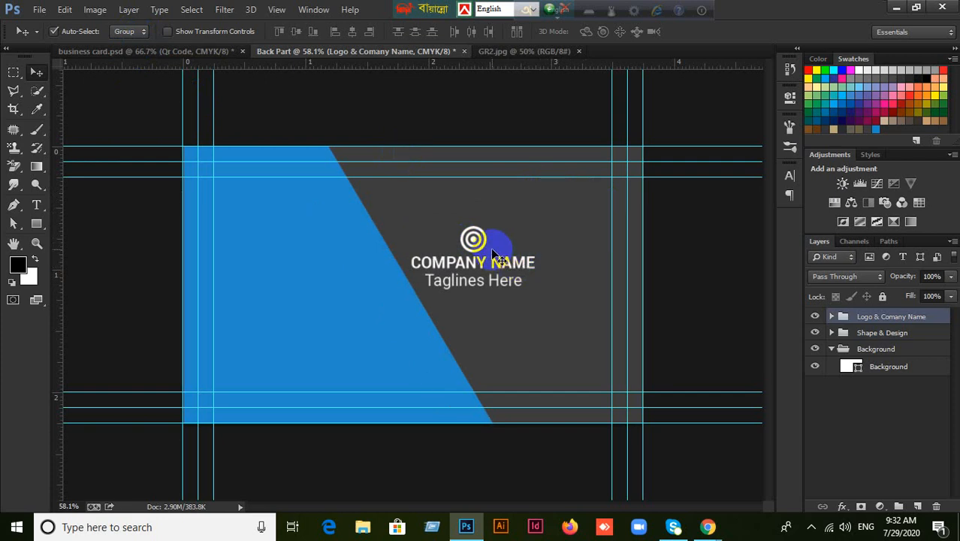
drag(473, 239, 440, 238)
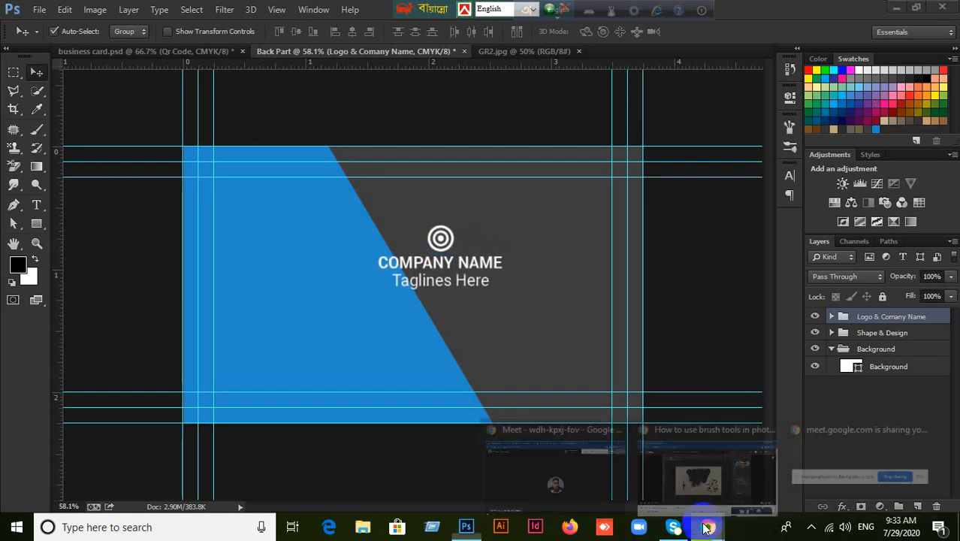
Admit the waiting participant into the video meeting and return to Photoshop.
click(625, 461)
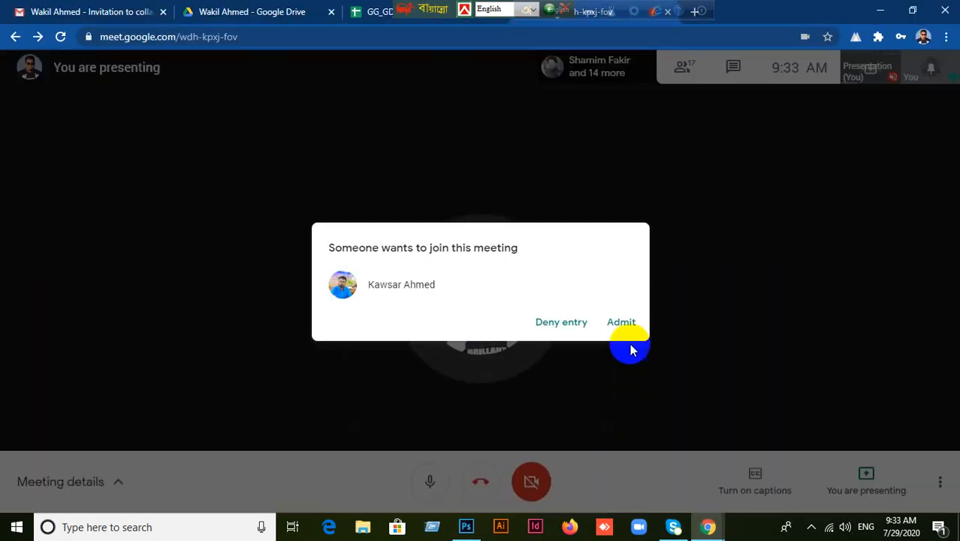
click(621, 321)
click(473, 529)
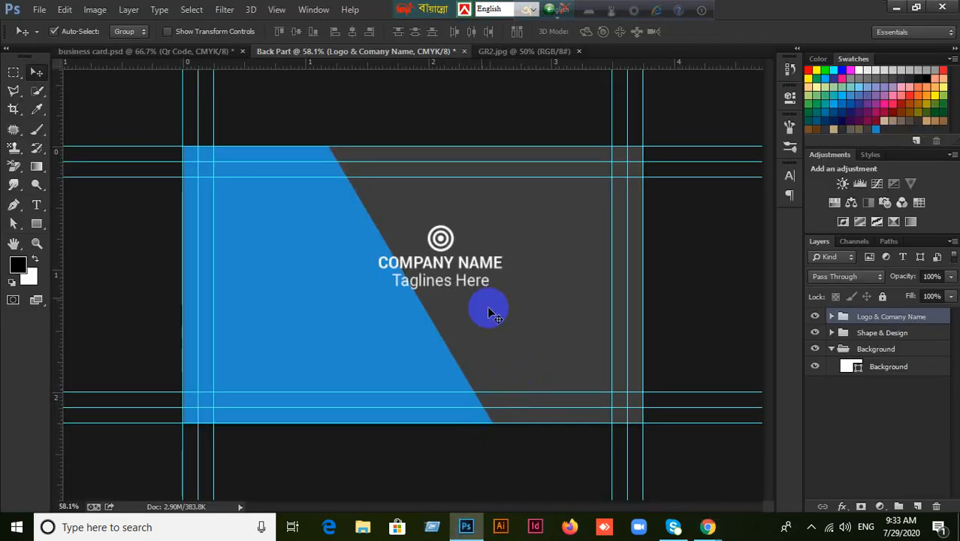
Nudge the logo group, then select all and align it to the card's vertical centre.
drag(444, 238, 437, 270)
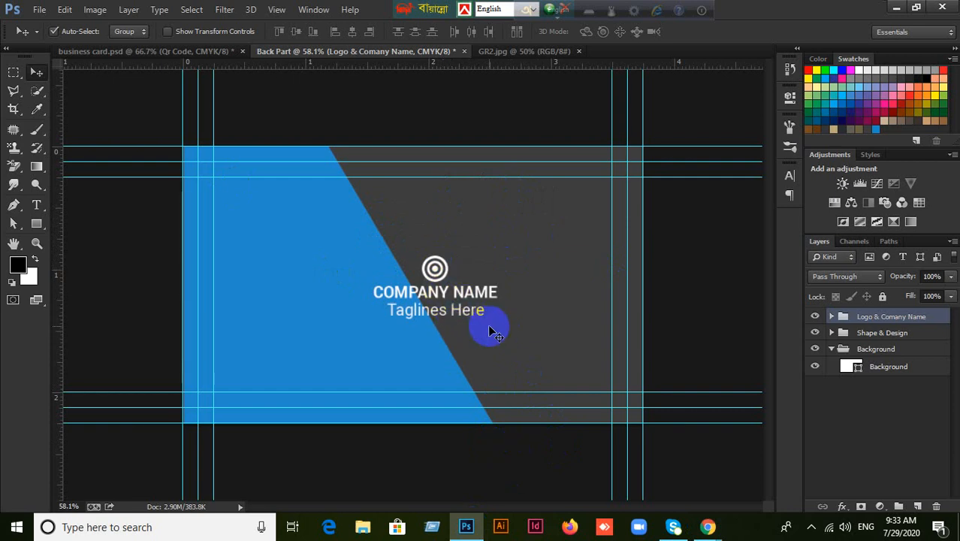
key(ctrl+a)
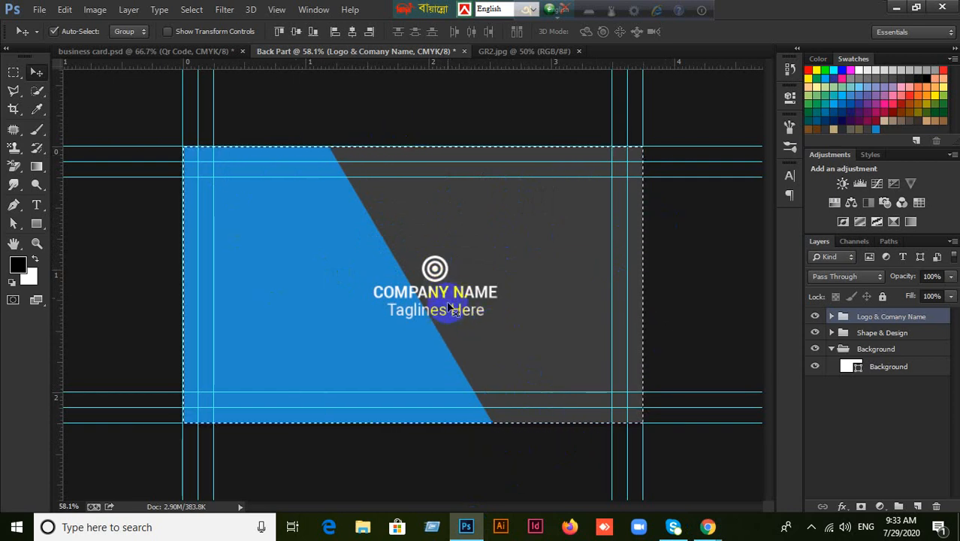
key(ctrl+d)
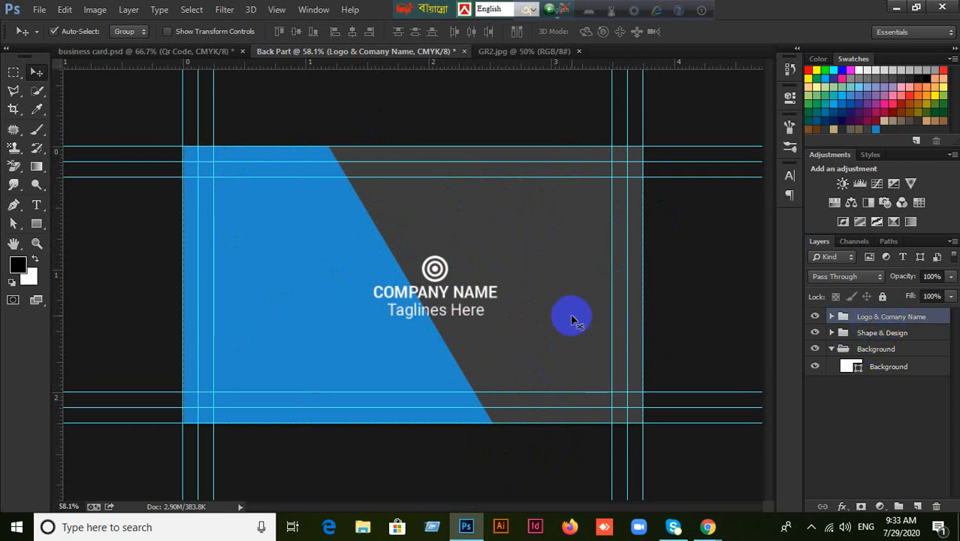
key(ctrl+a)
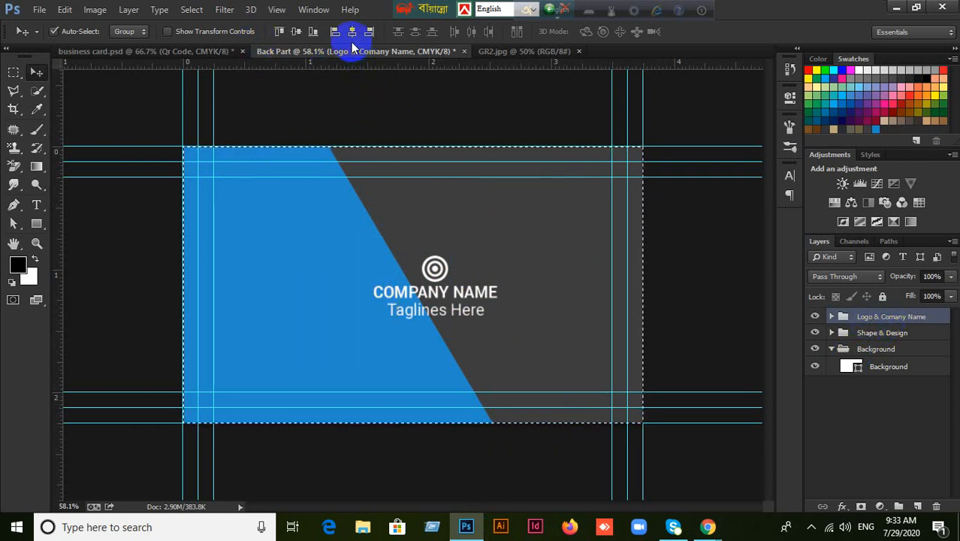
click(298, 33)
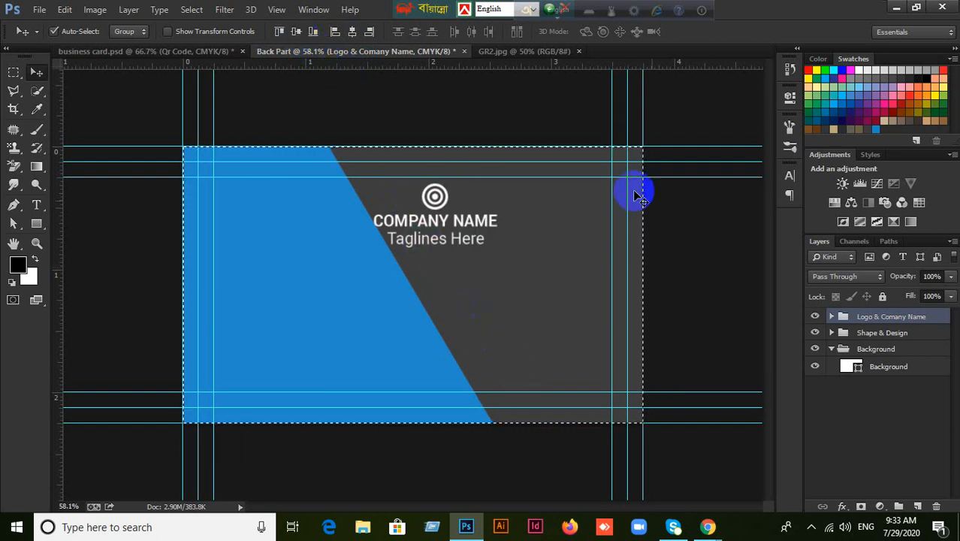
click(814, 316)
click(815, 317)
click(815, 316)
click(815, 316)
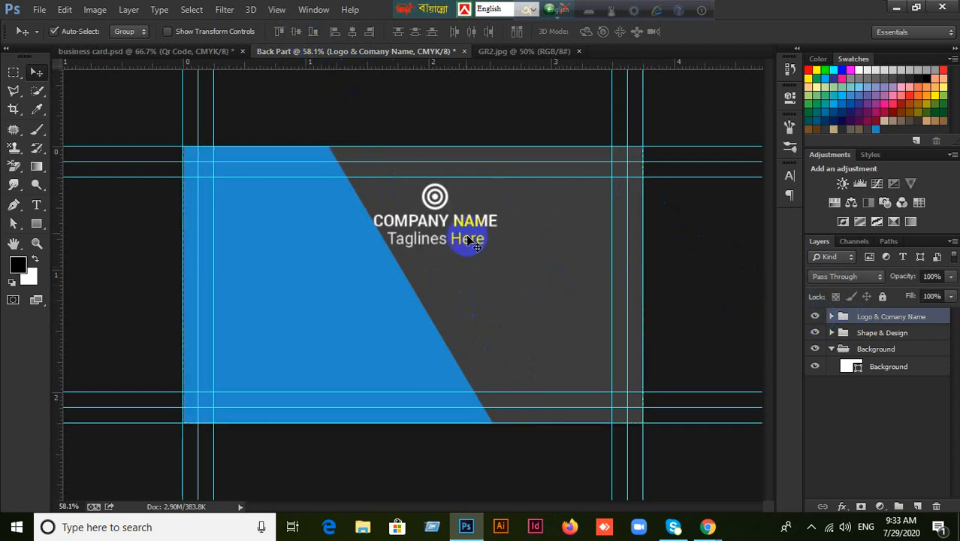
Undo a stray shape move, re-centre the Logo & Comany Name group vertically, and drag it onto the blue shape.
drag(435, 204, 508, 257)
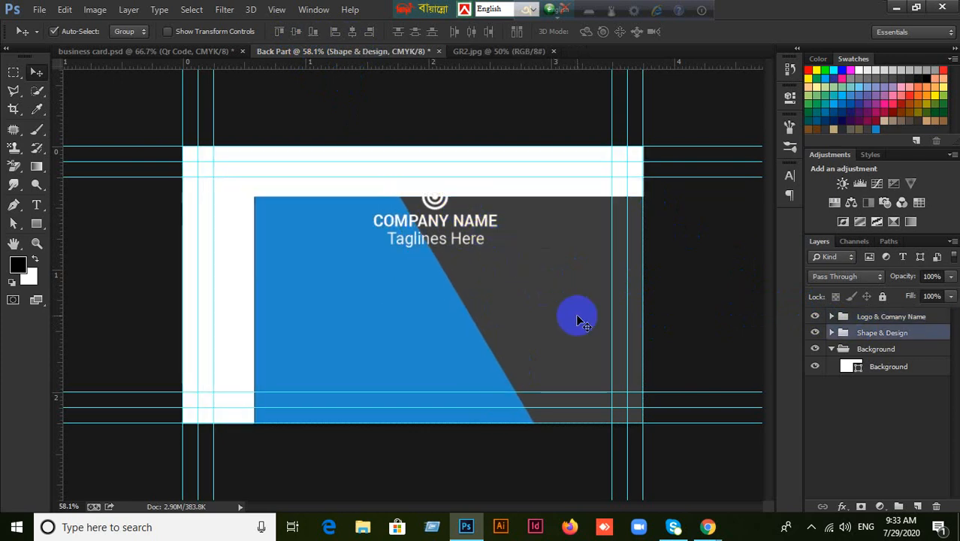
key(ctrl+z)
click(897, 318)
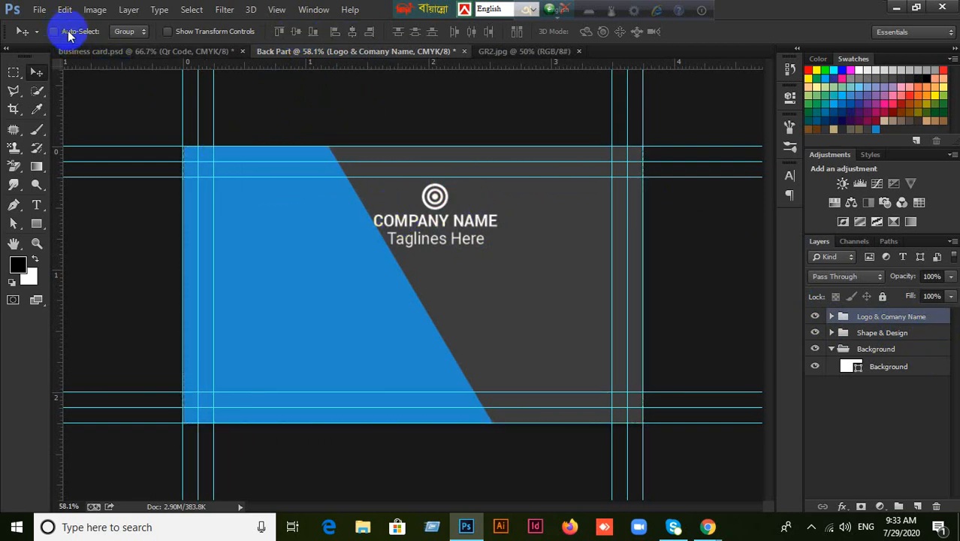
drag(434, 197, 497, 279)
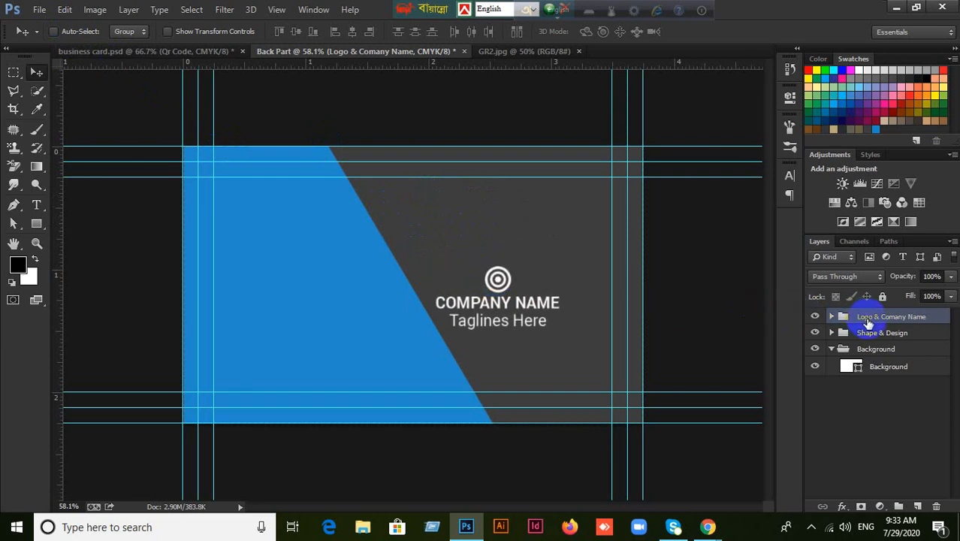
key(ctrl+a)
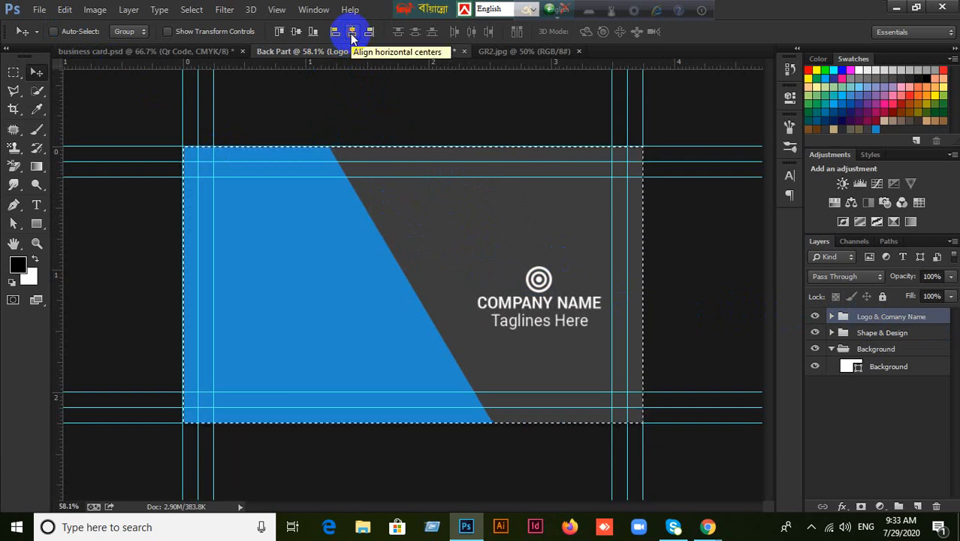
click(295, 32)
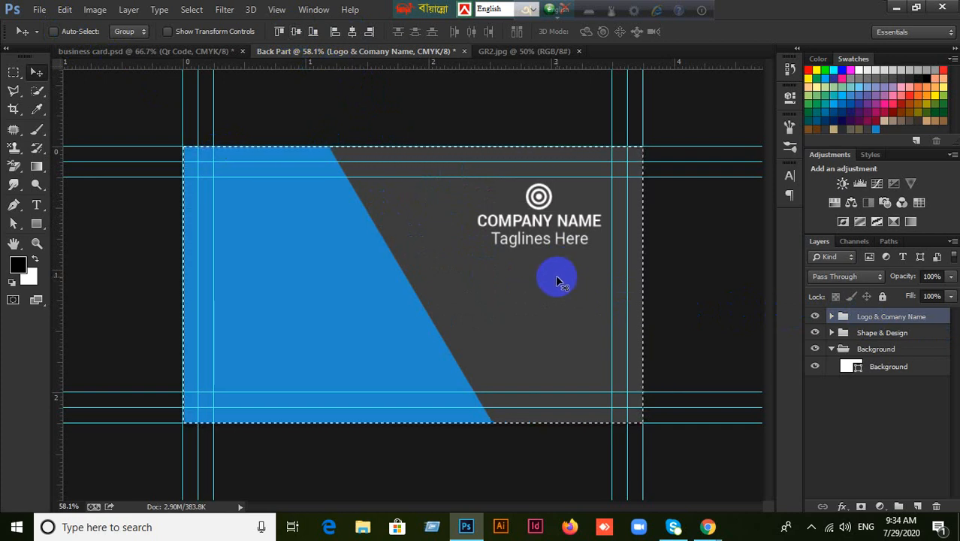
key(ctrl+d)
drag(532, 197, 375, 282)
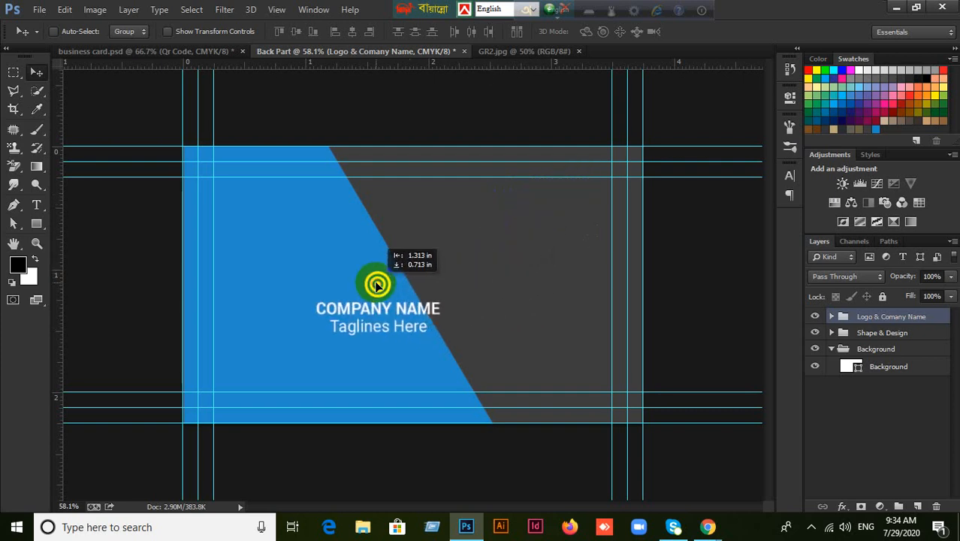
click(171, 51)
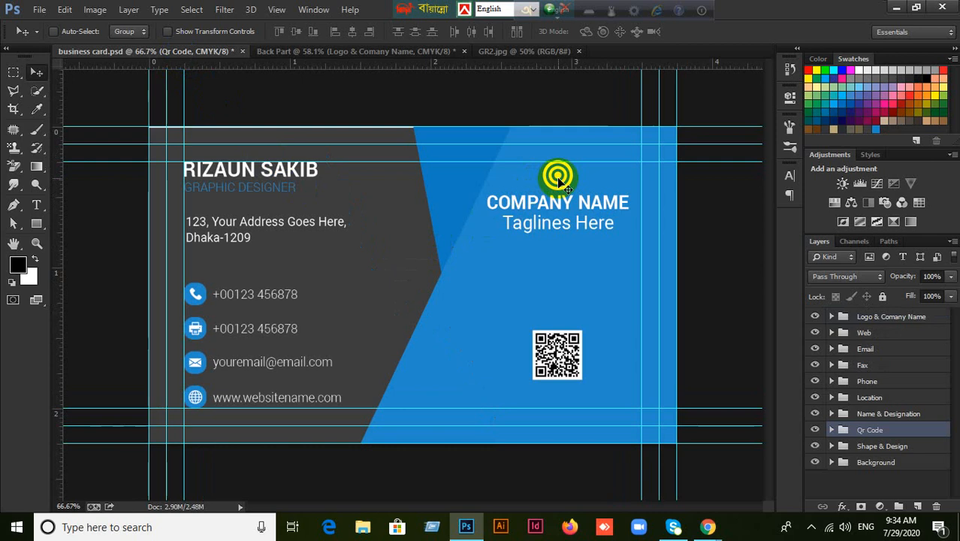
click(54, 31)
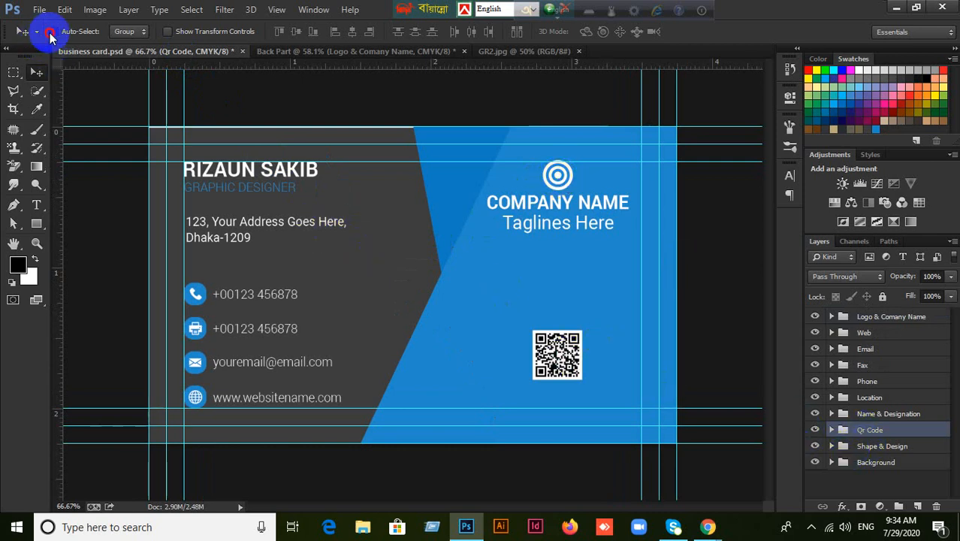
click(557, 177)
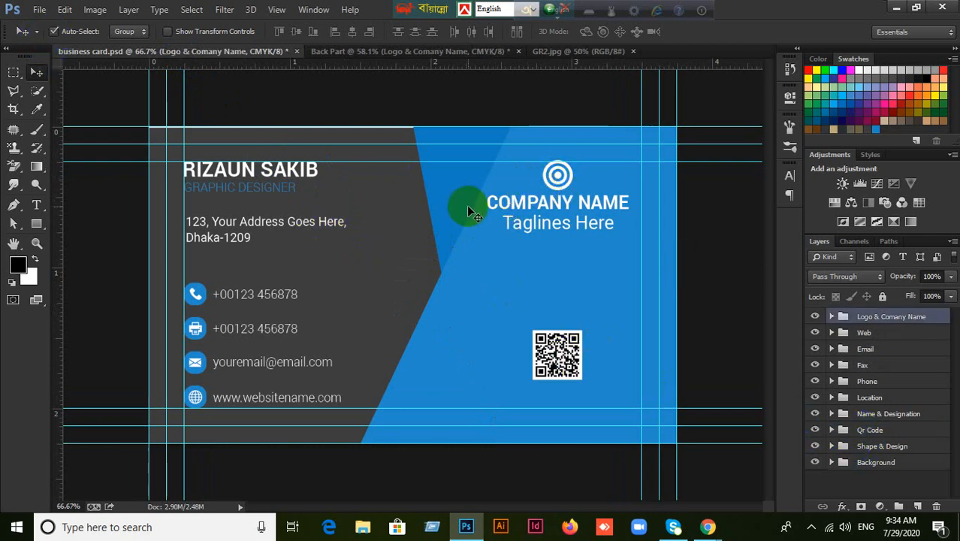
key(ctrl+a)
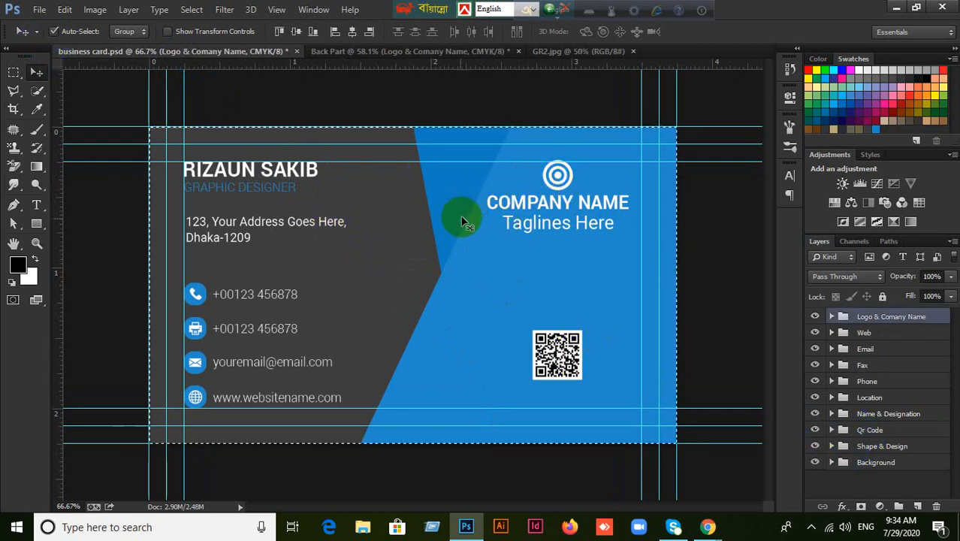
click(297, 31)
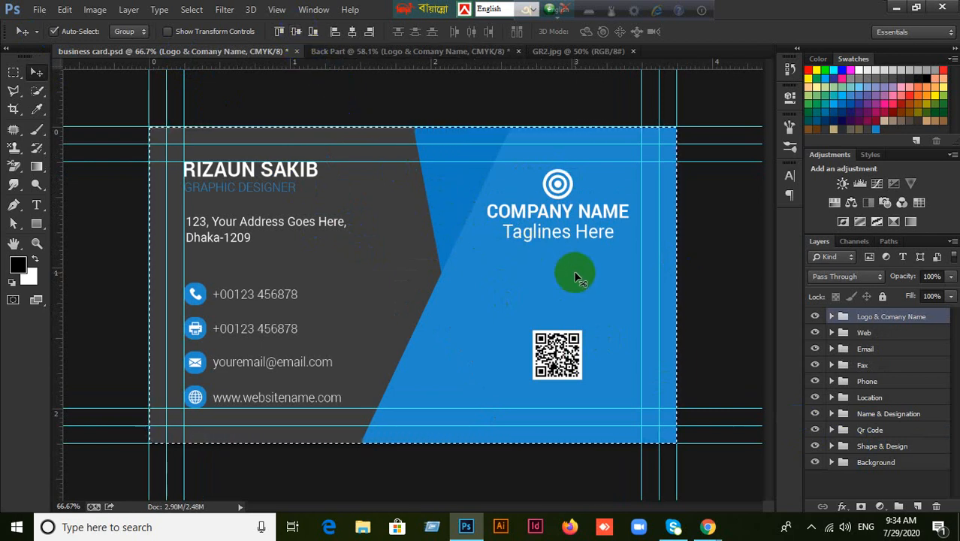
key(ctrl+d)
key(ctrl+a)
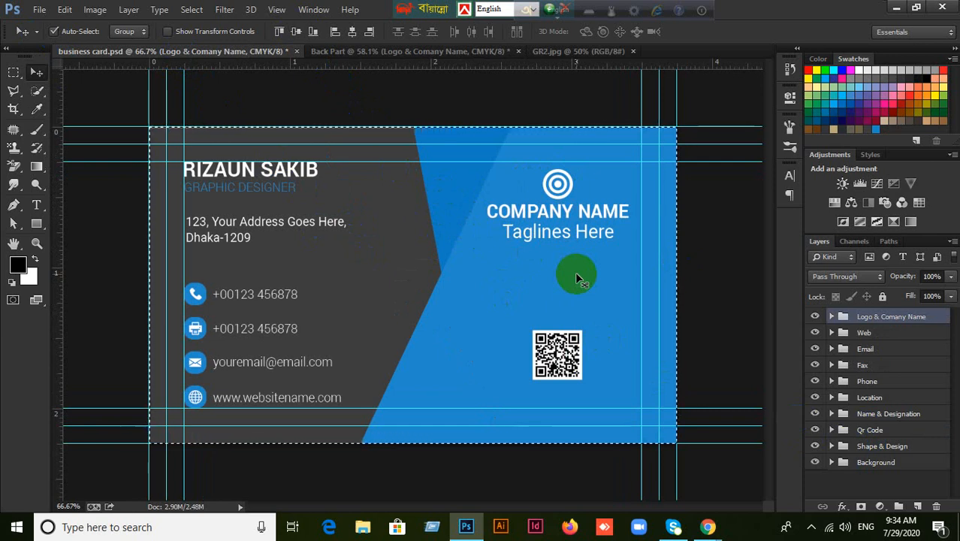
key(ctrl+alt+z)
key(ctrl+alt+z)
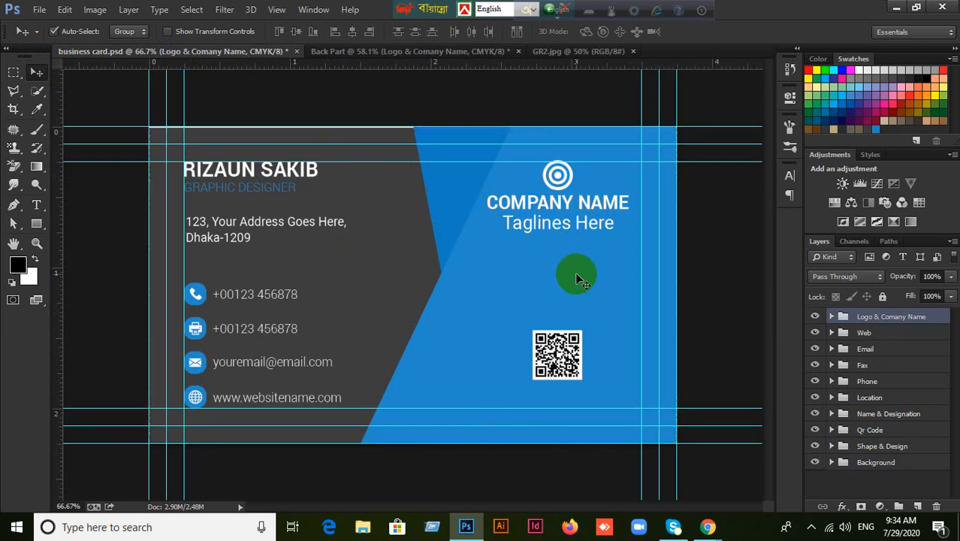
click(412, 57)
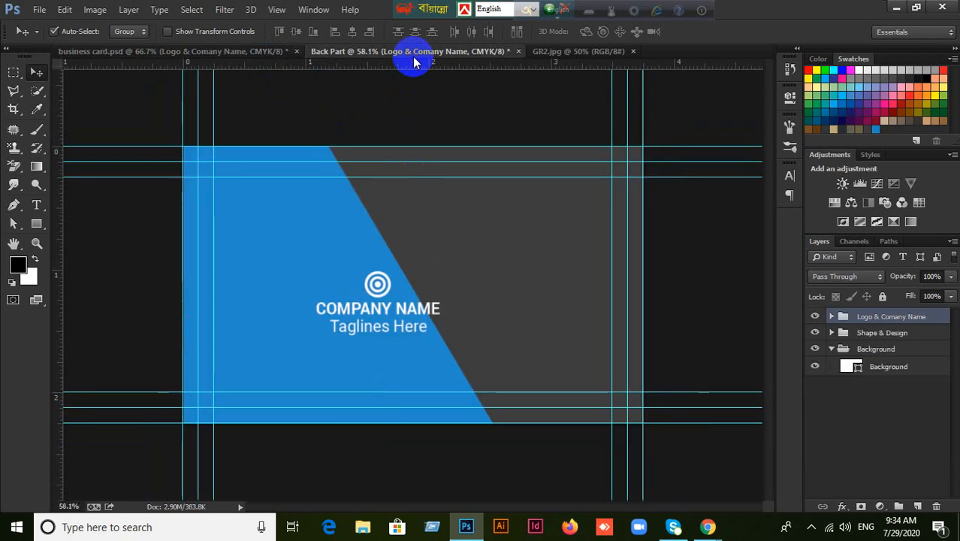
Reset the panels to the Essentials workspace layout.
click(554, 53)
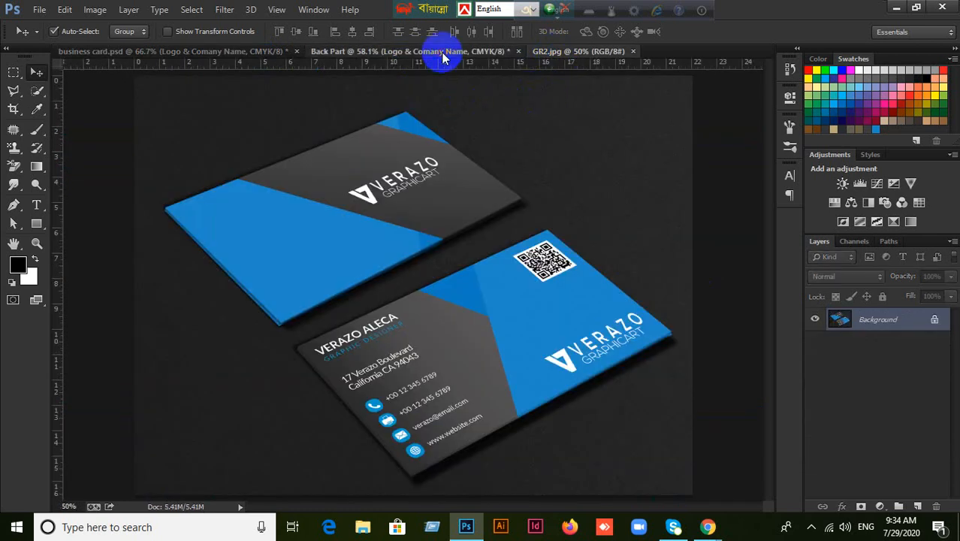
click(443, 54)
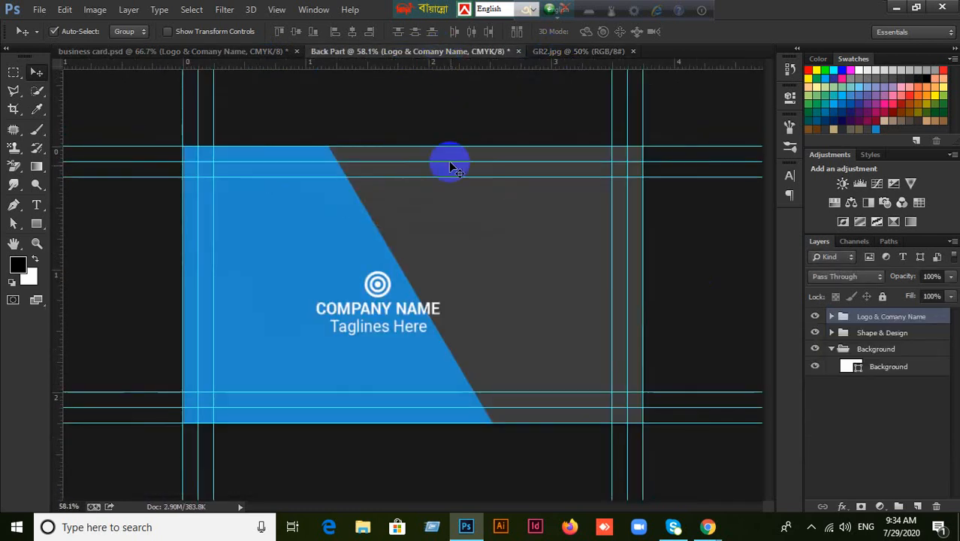
click(303, 15)
mouse_move(322, 48)
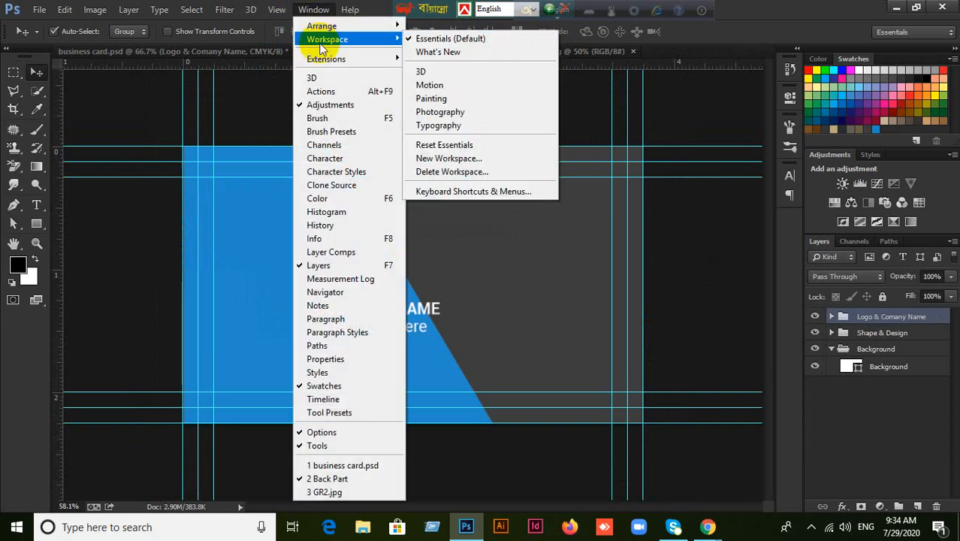
click(447, 145)
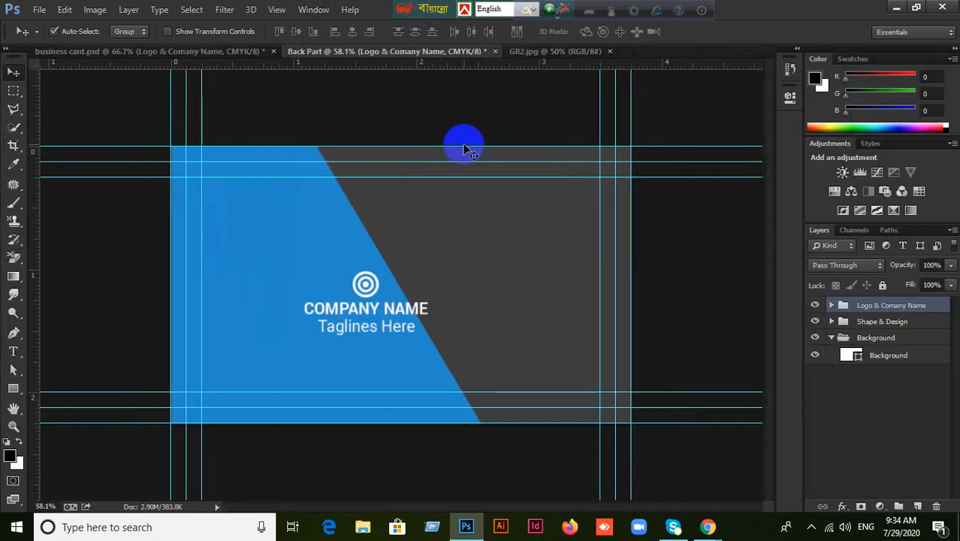
Toggle the logo group's visibility, centre it vertically, and dismiss a could-not-move error.
click(815, 305)
click(815, 306)
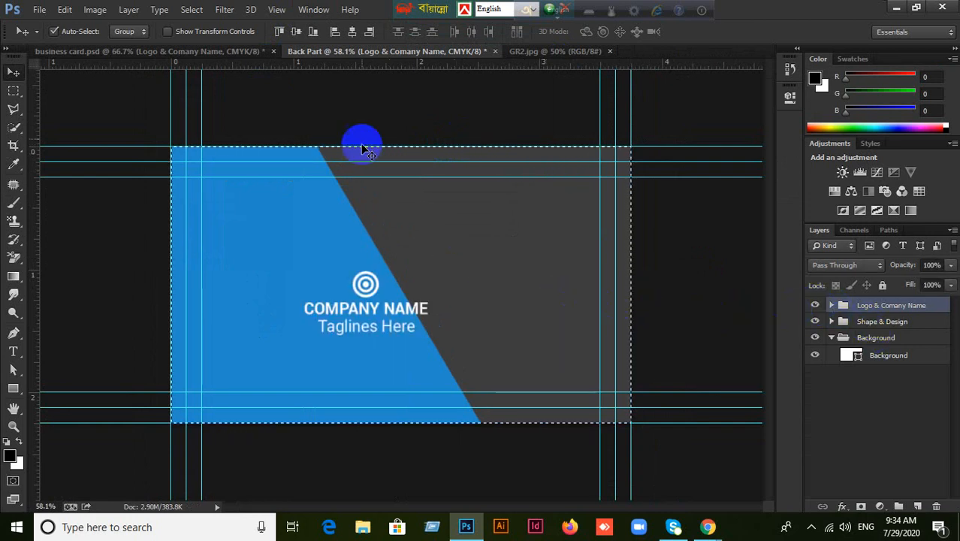
click(296, 33)
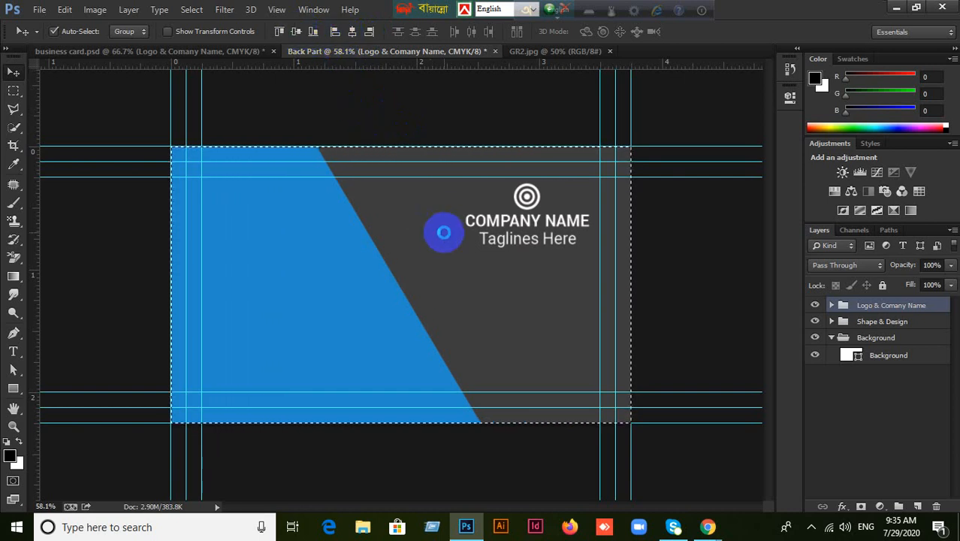
click(443, 232)
click(488, 215)
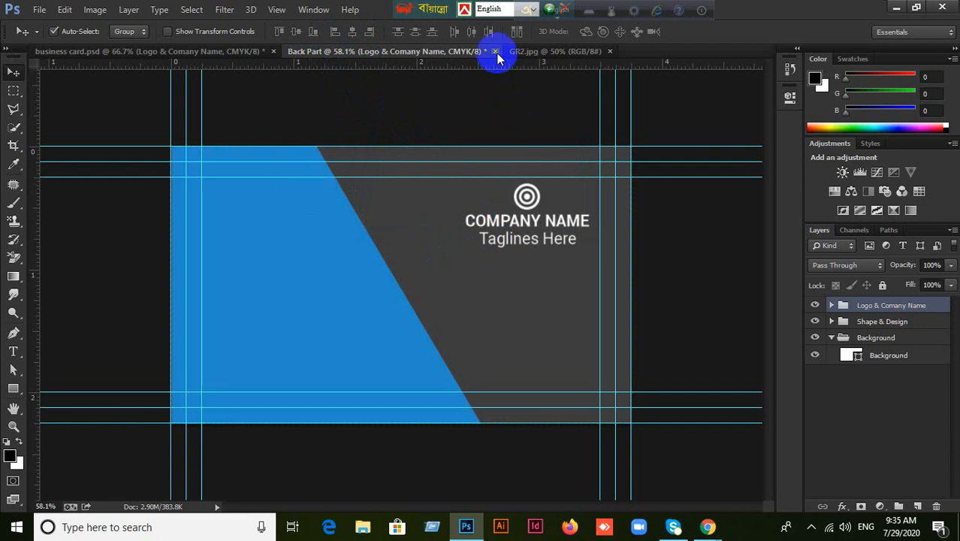
Close Back Part without saving, then minimize Photoshop and the meeting browser window.
click(495, 51)
click(494, 210)
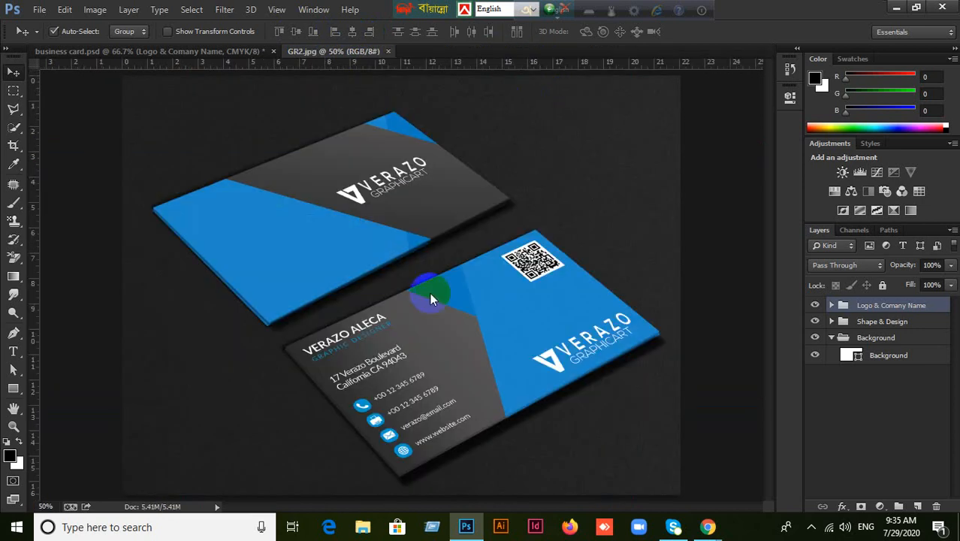
click(895, 7)
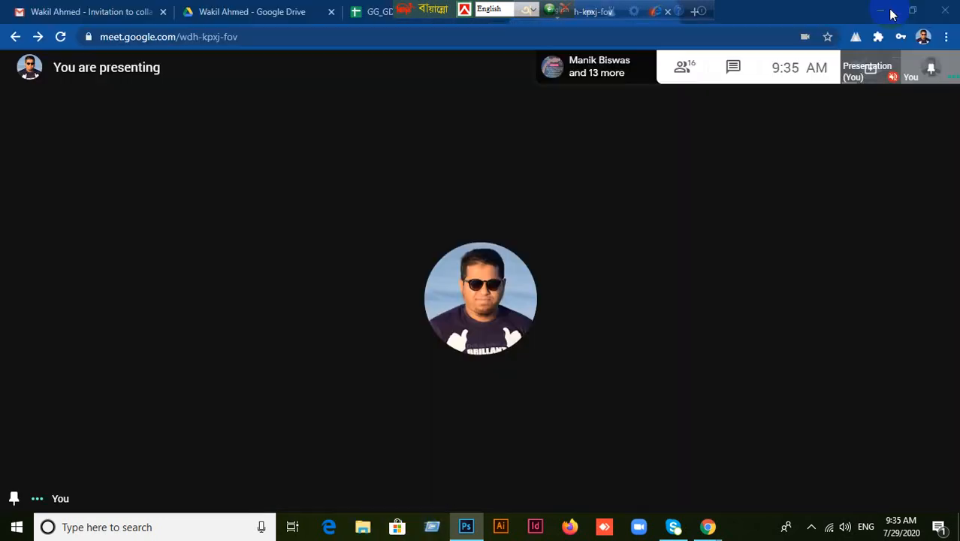
click(877, 9)
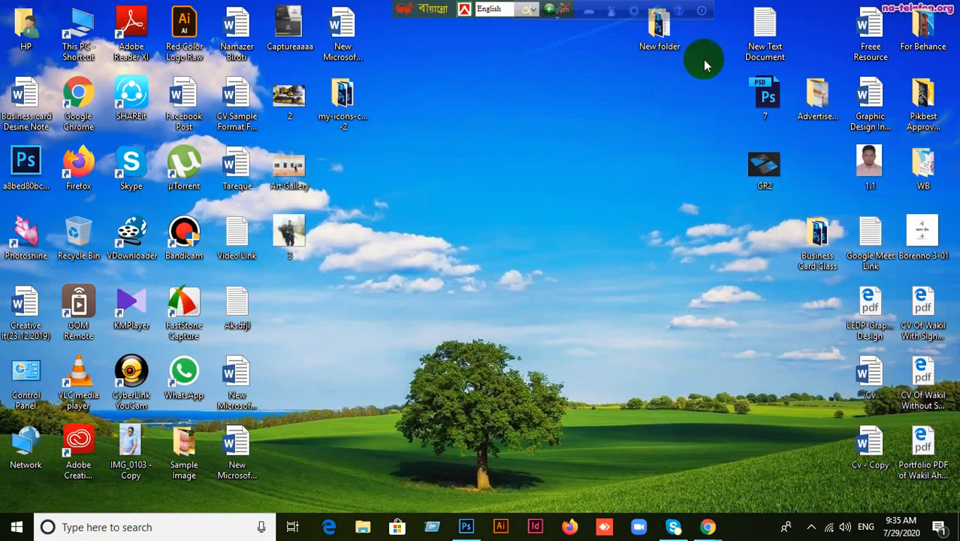
Open the desktop's New folder and drag Business Card2.psd onto Photoshop.
double_click(664, 35)
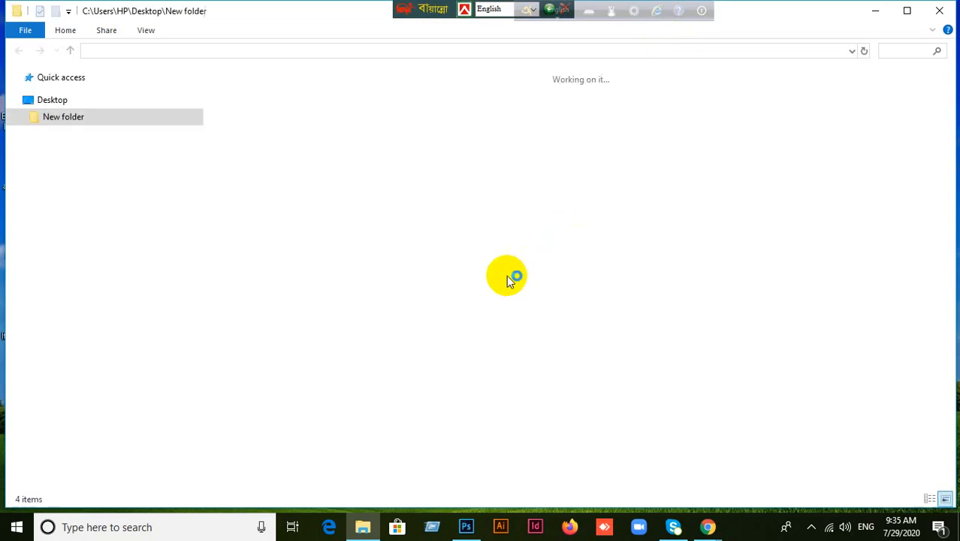
drag(417, 113, 426, 325)
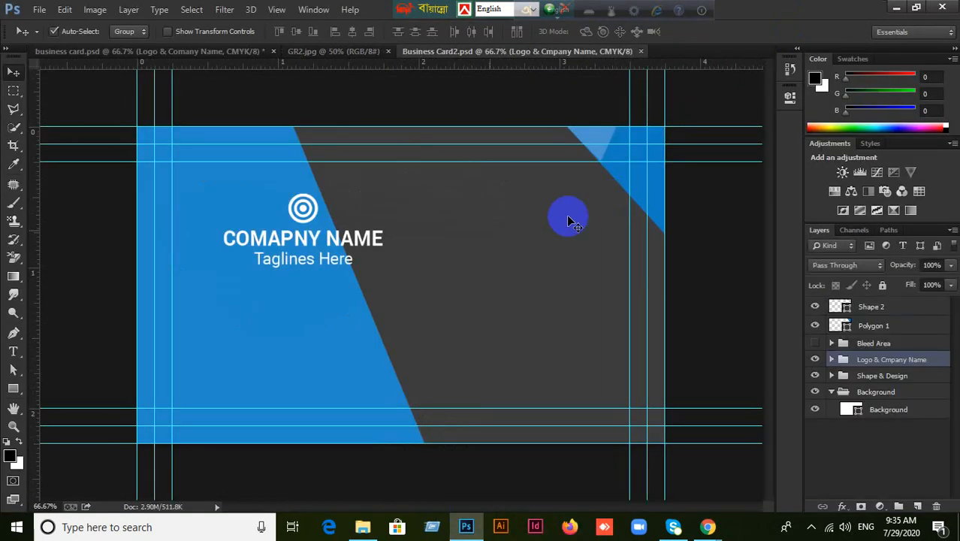
Select the logo group, select all, and apply Align Vertical Centers and Align Horizontal Centers.
click(305, 210)
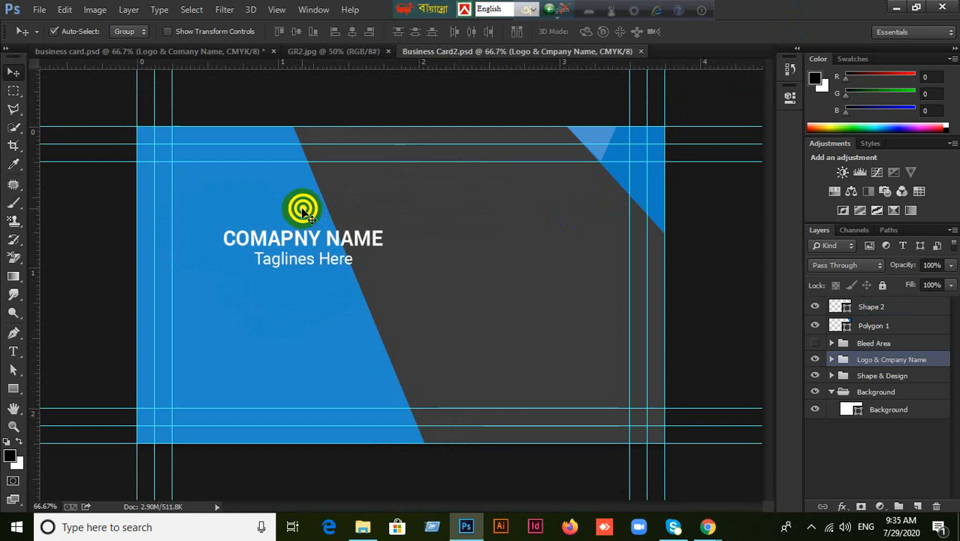
click(814, 360)
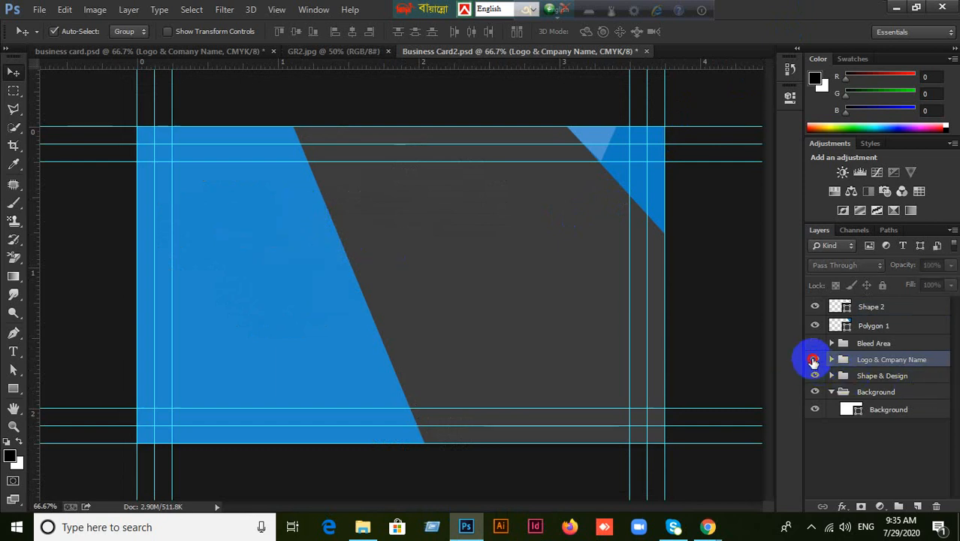
click(814, 360)
key(ctrl+a)
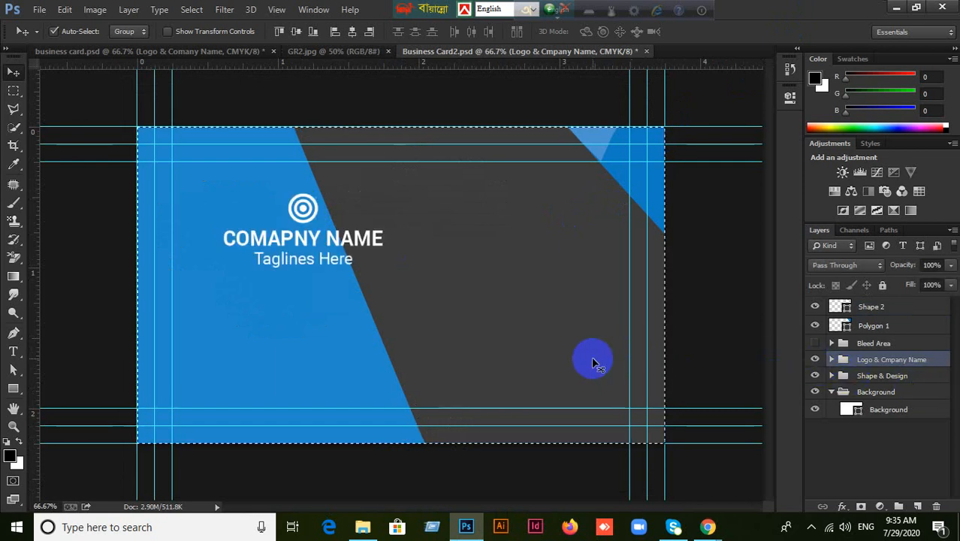
click(297, 31)
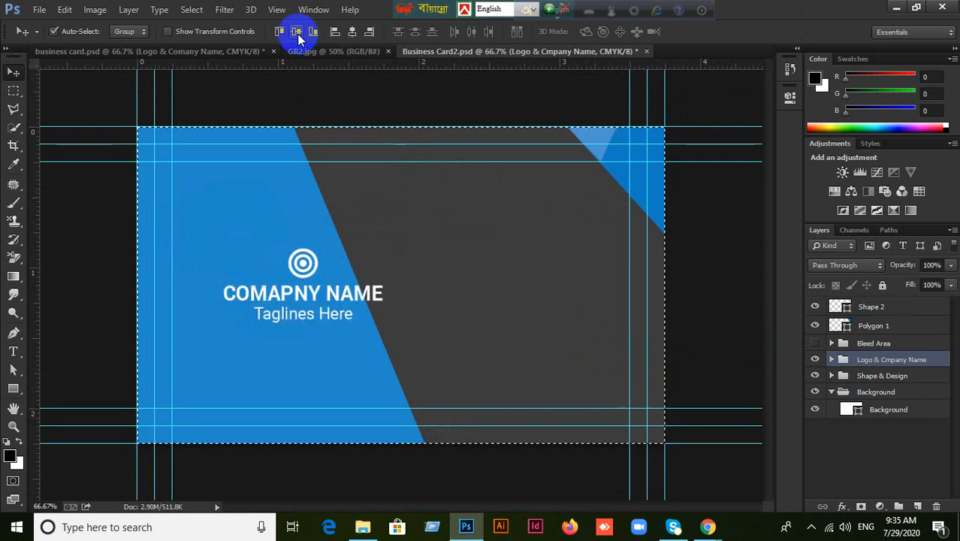
click(352, 32)
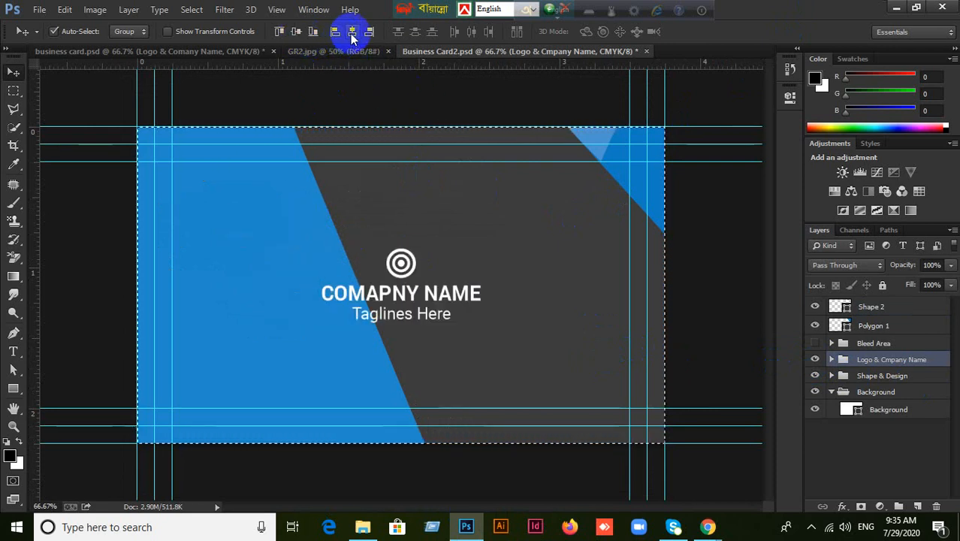
click(369, 32)
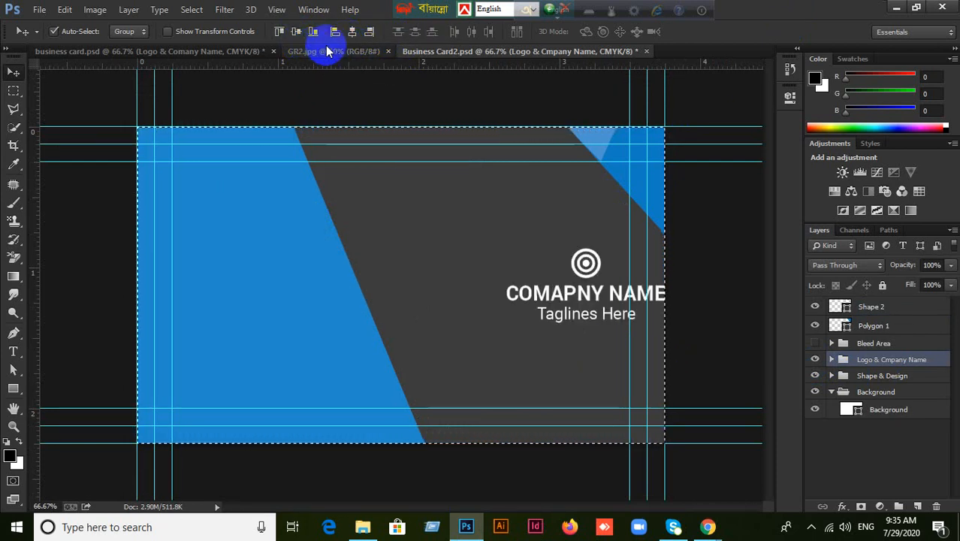
click(351, 33)
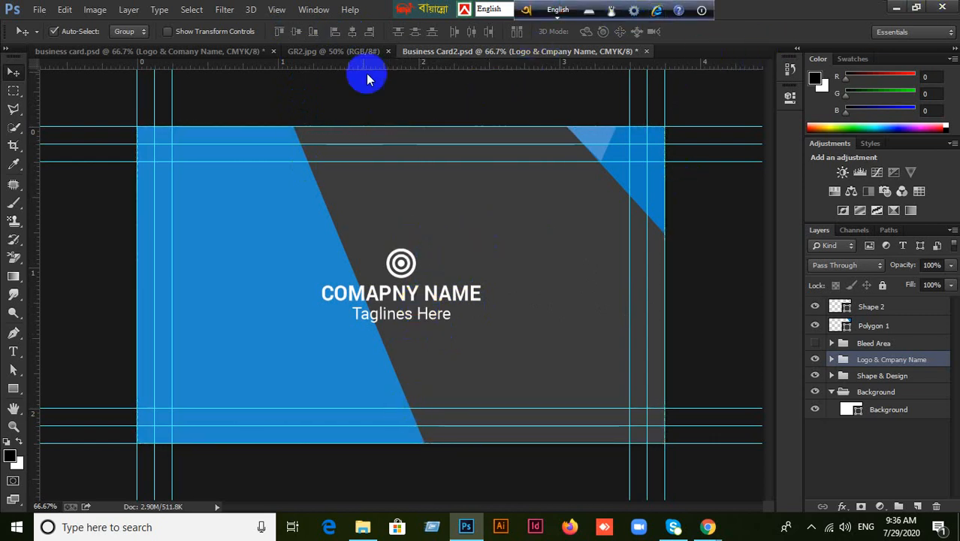
Close business card.psd without saving its changes.
click(347, 59)
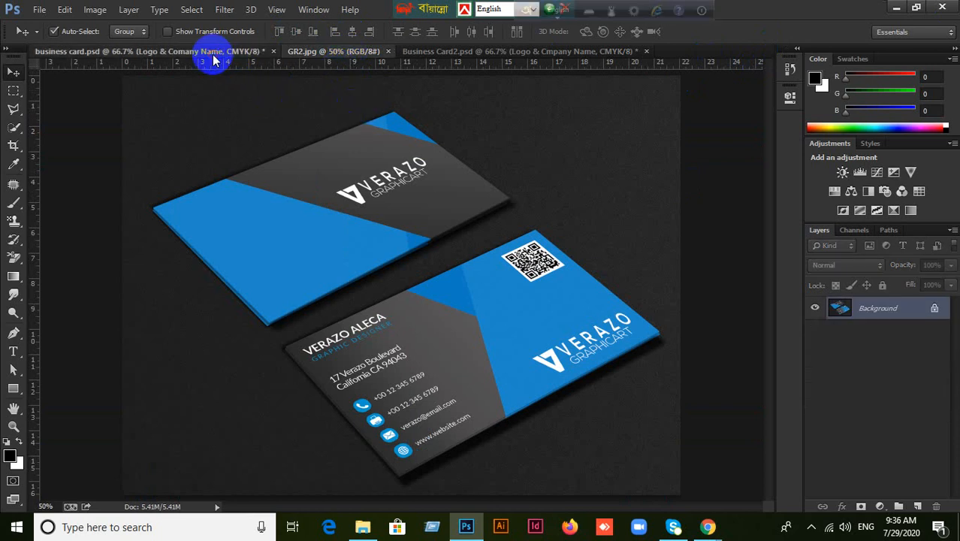
click(214, 56)
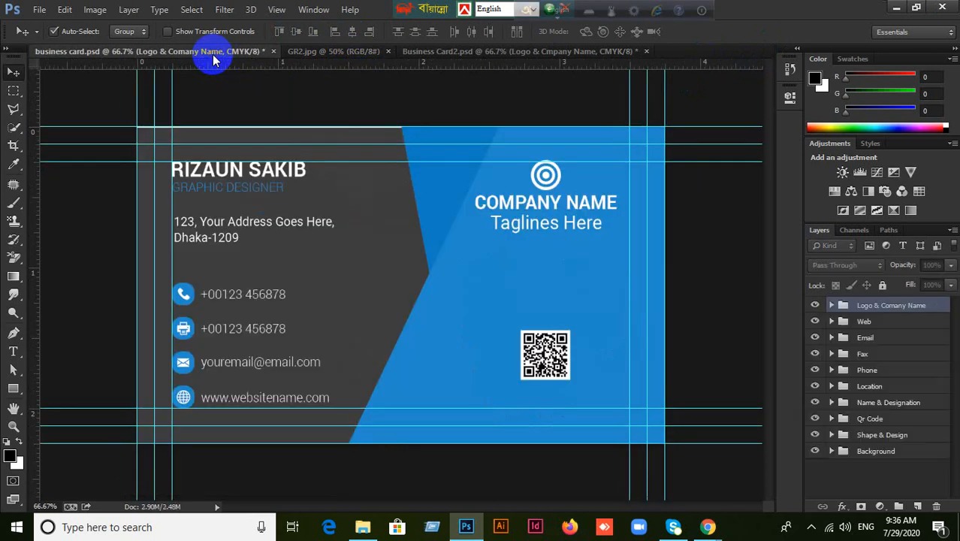
click(274, 51)
click(502, 216)
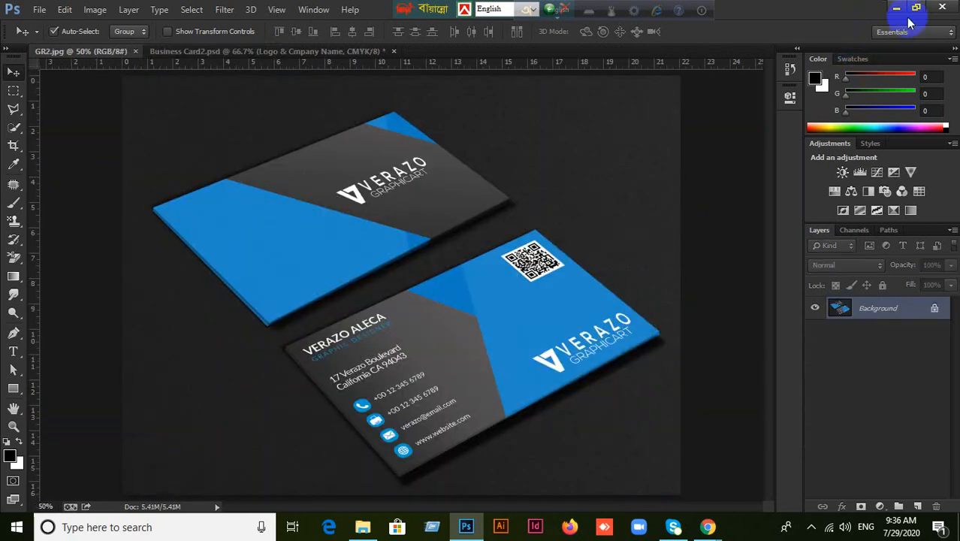
Delete business card.psd from the New folder, then bring Photoshop back up.
click(899, 11)
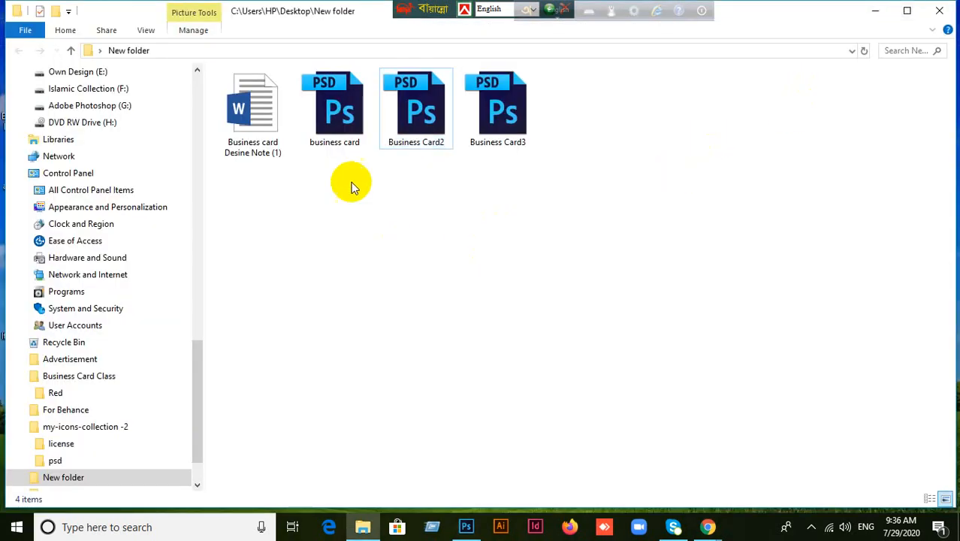
click(342, 162)
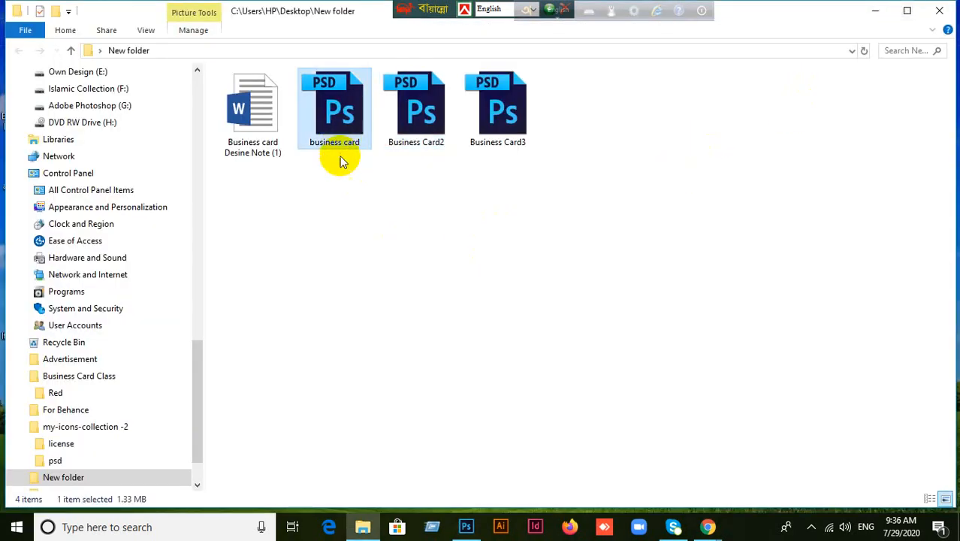
key(Delete)
click(527, 322)
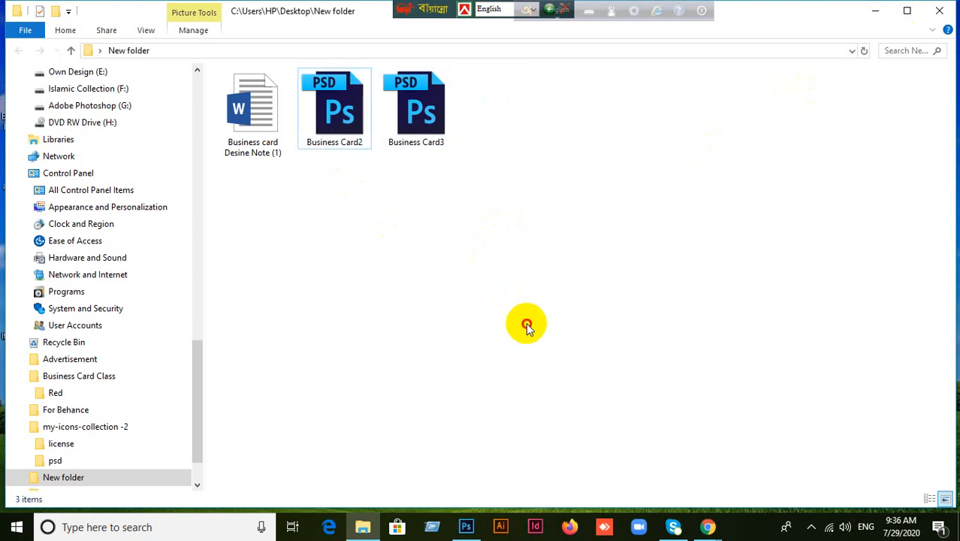
click(479, 535)
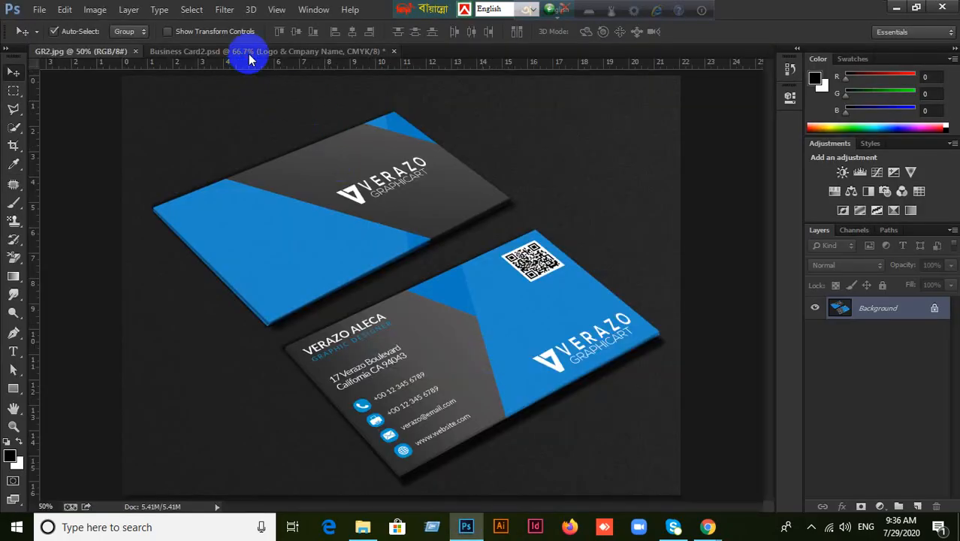
Close Business Card2 without saving, and close the GR2 mockup image.
click(250, 59)
click(392, 52)
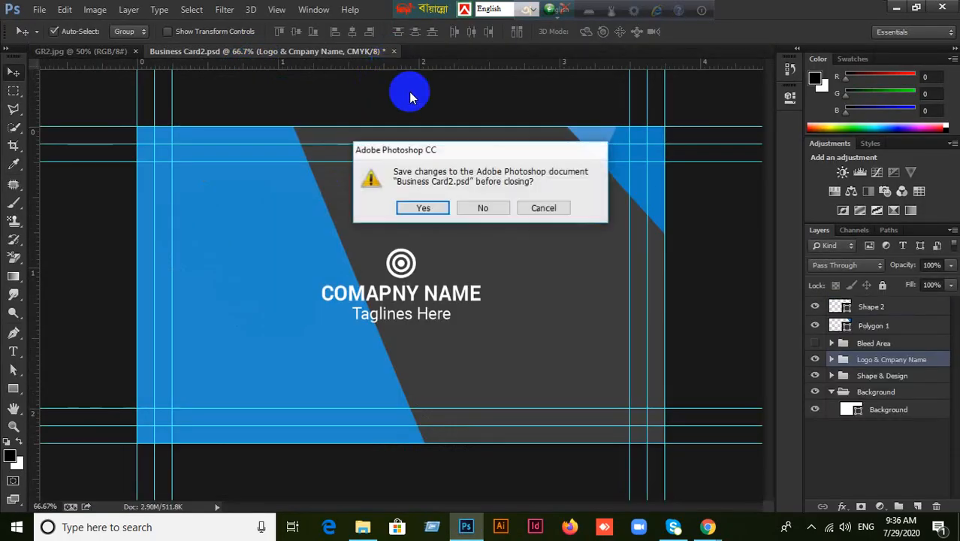
click(482, 208)
click(135, 51)
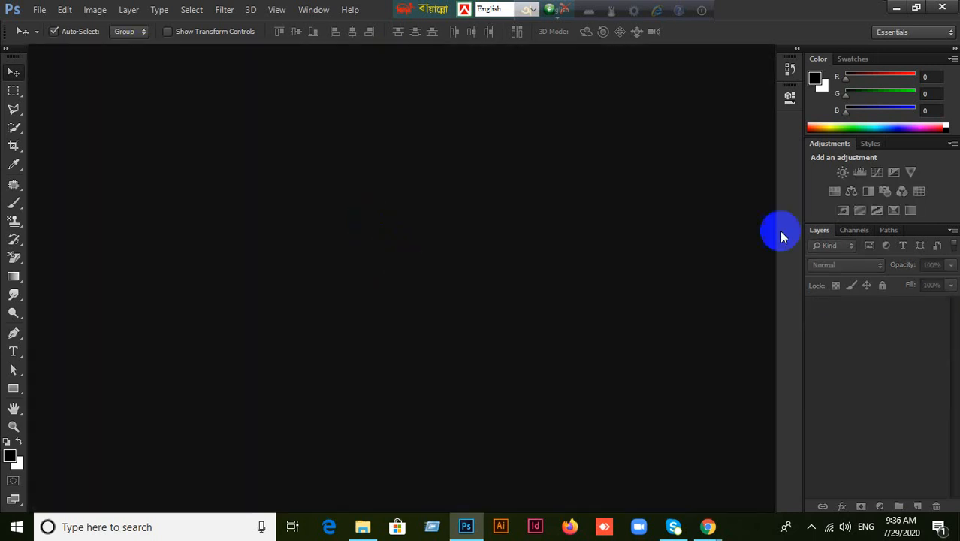
Drag Business Card2.psd and Business Card3.psd from the New folder into Photoshop.
click(895, 8)
drag(334, 105, 397, 278)
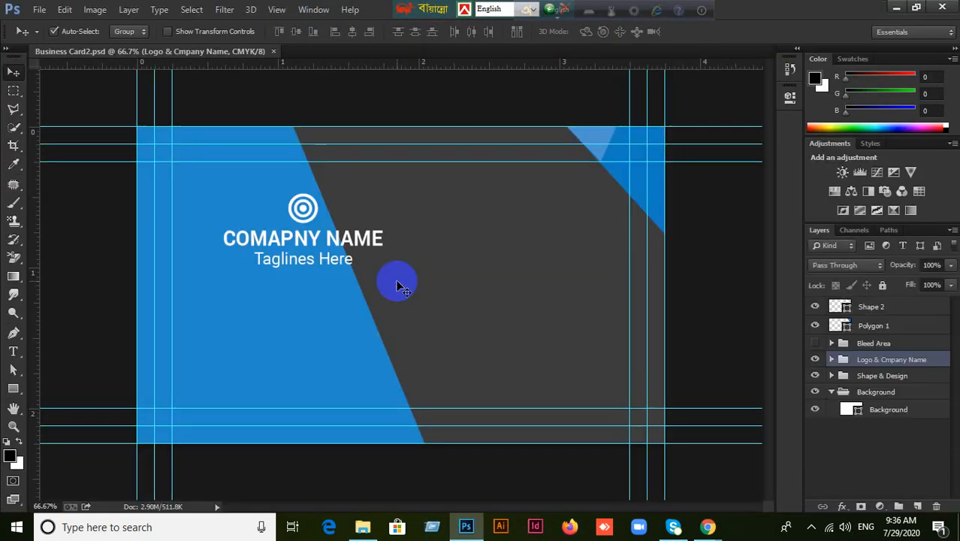
click(895, 7)
drag(416, 105, 530, 289)
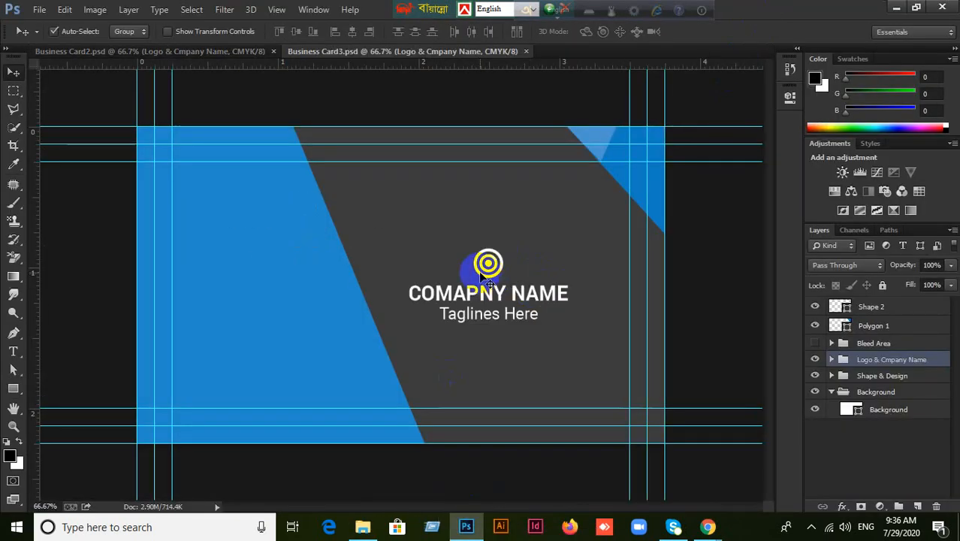
click(892, 9)
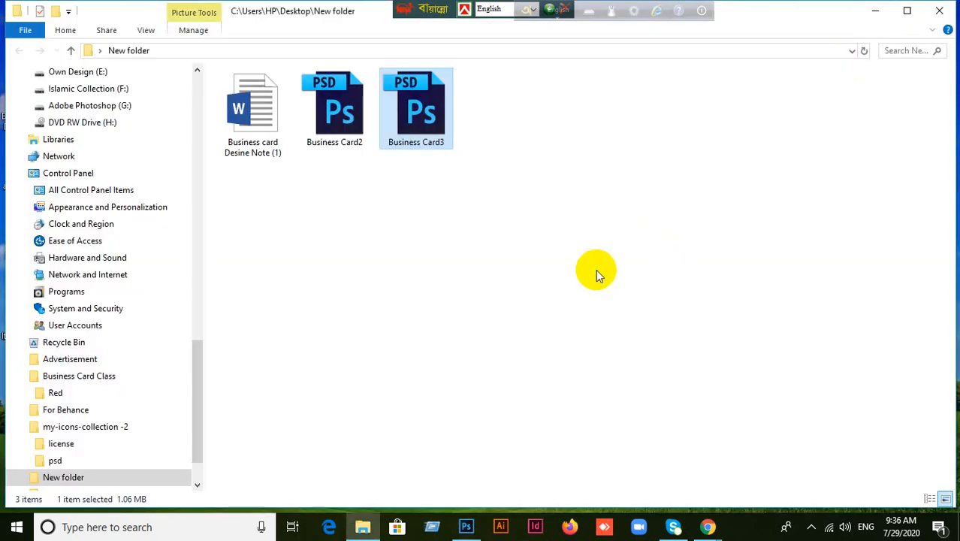
Drag business card.psd from the New folder onto the Photoshop taskbar icon to open it.
click(664, 225)
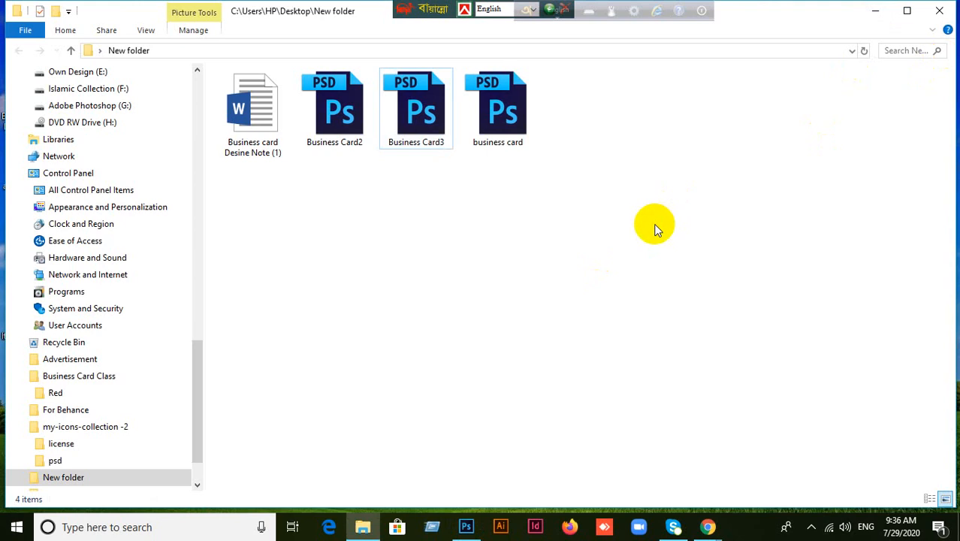
mouse_move(500, 113)
mouse_down()
mouse_move(540, 120)
mouse_move(489, 476)
mouse_move(470, 535)
mouse_move(813, 19)
mouse_move(805, 6)
mouse_up()
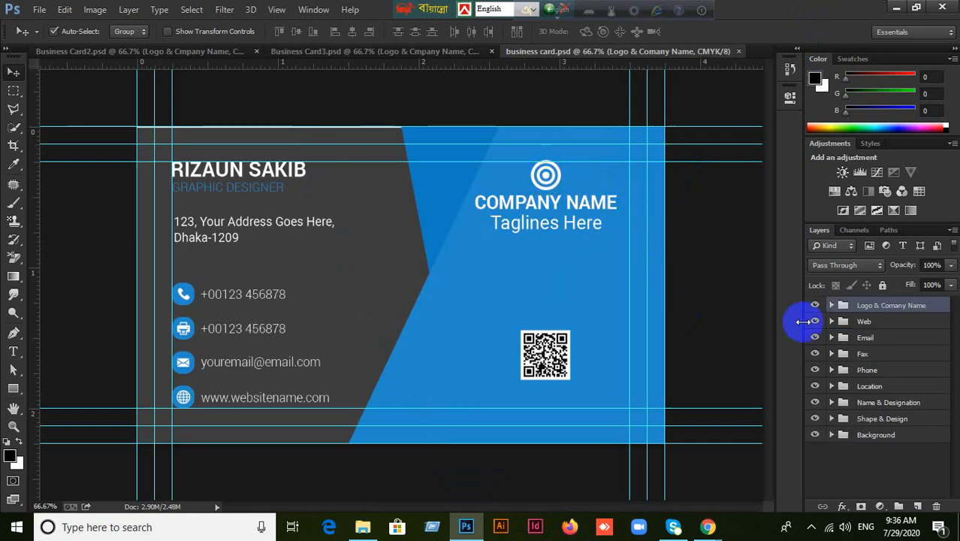
Try and undo vertical centring of the Logo & Comany Name group, then close business card.psd.
click(815, 305)
click(815, 305)
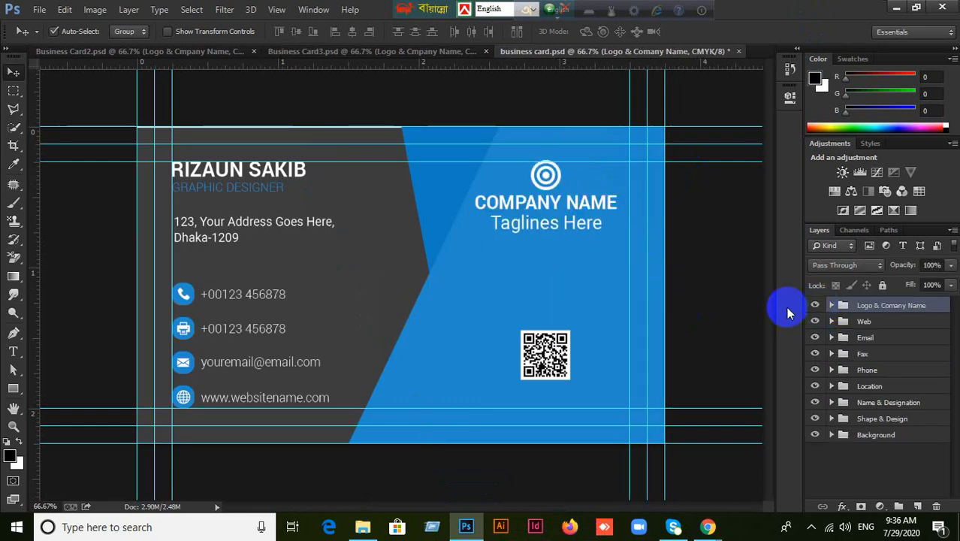
key(ctrl+a)
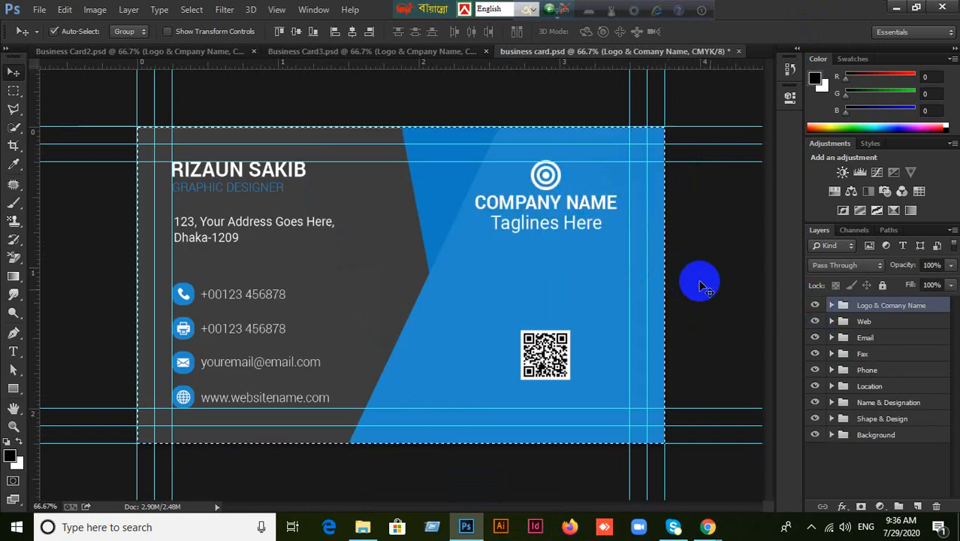
click(296, 32)
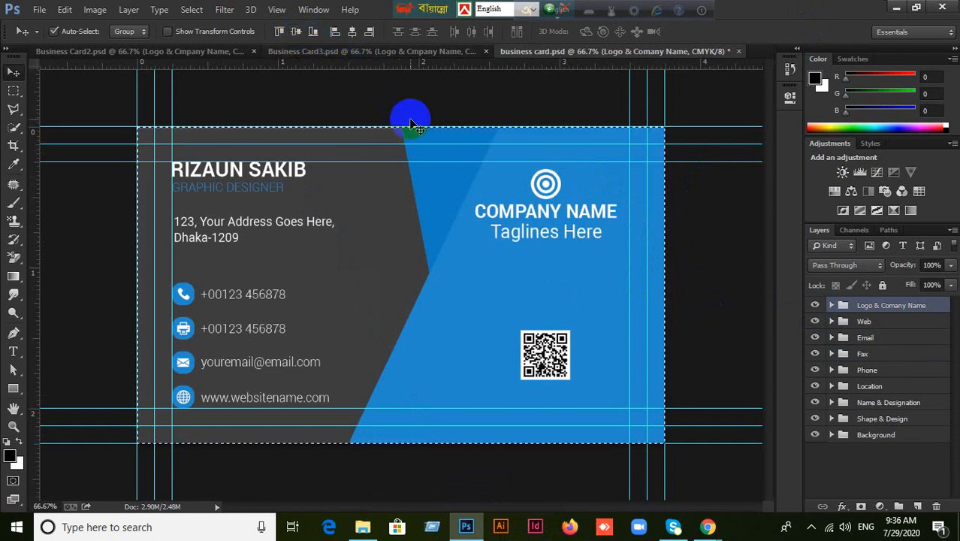
key(ctrl+z)
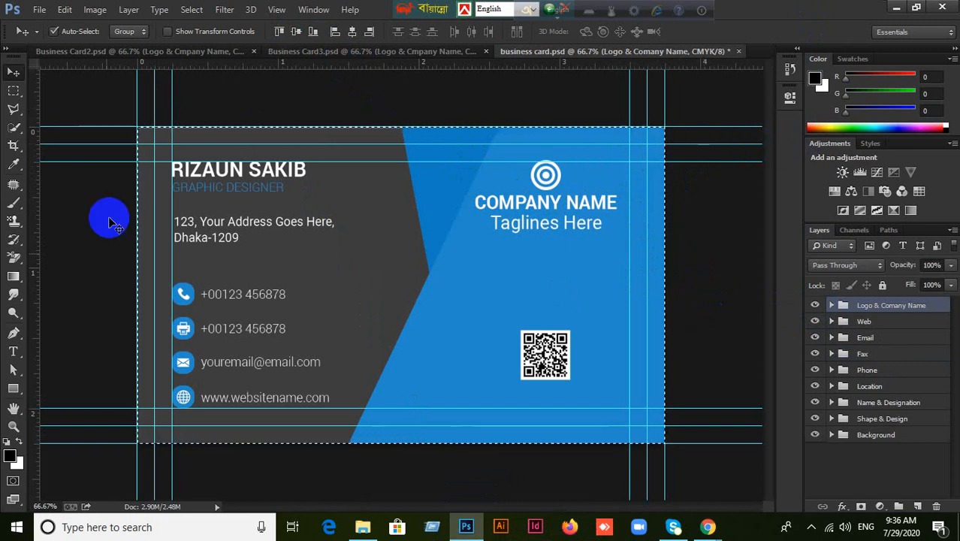
click(296, 30)
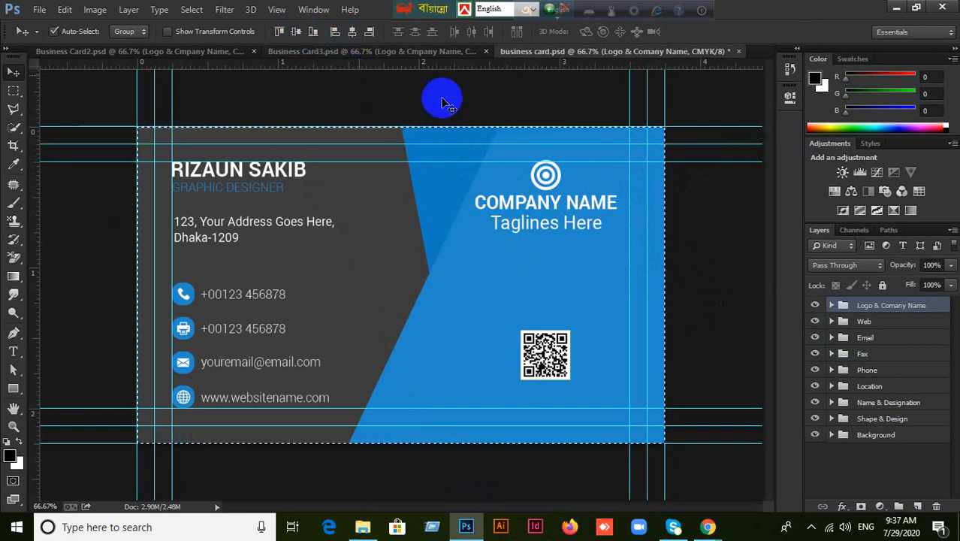
key(ctrl+z)
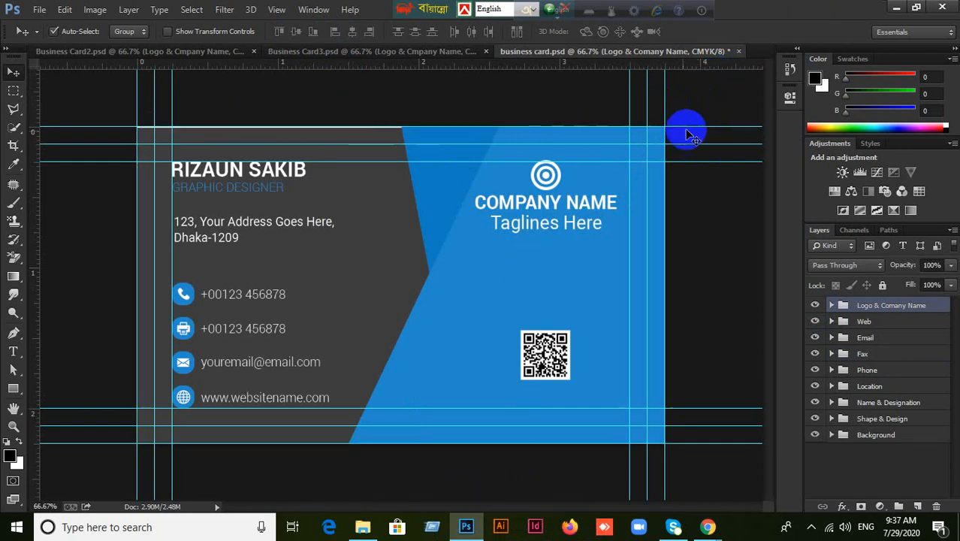
key(ctrl+d)
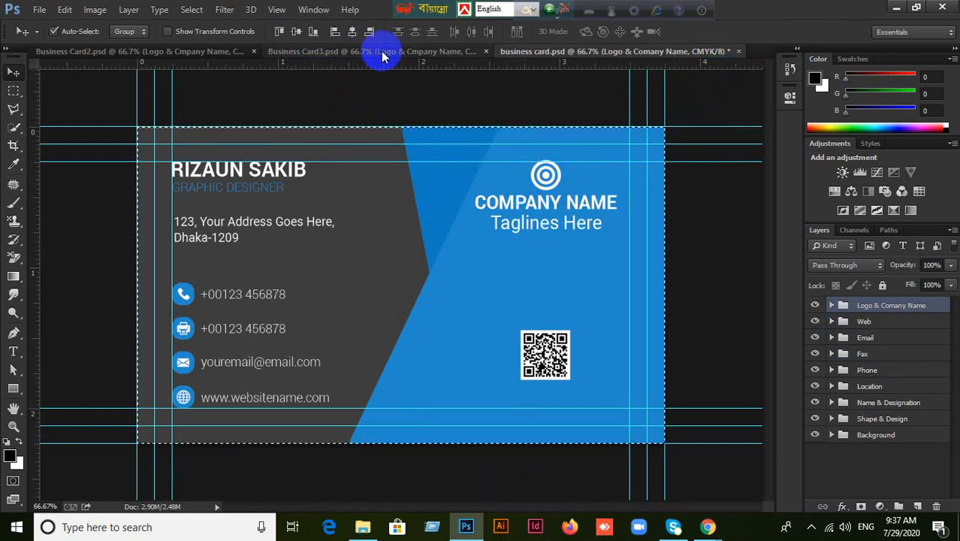
key(ctrl+a)
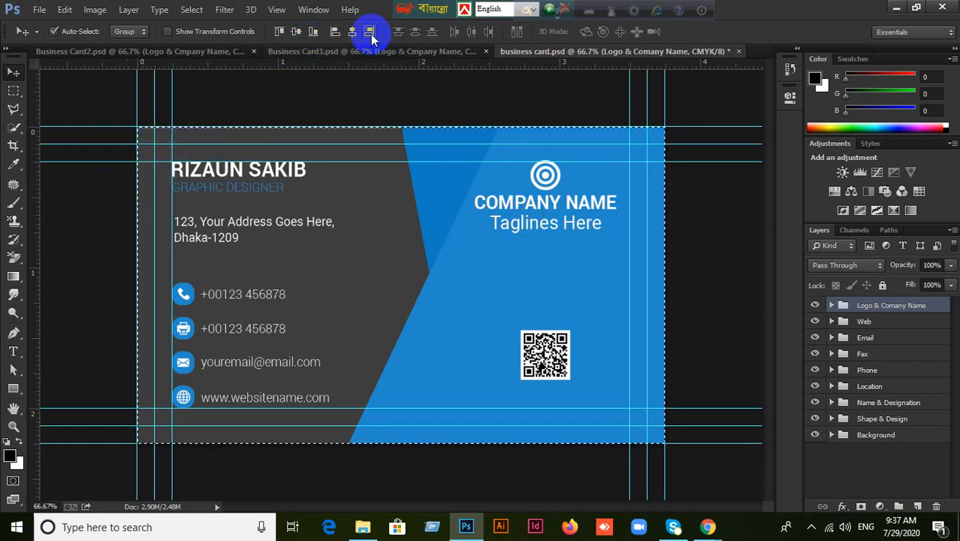
key(ctrl+d)
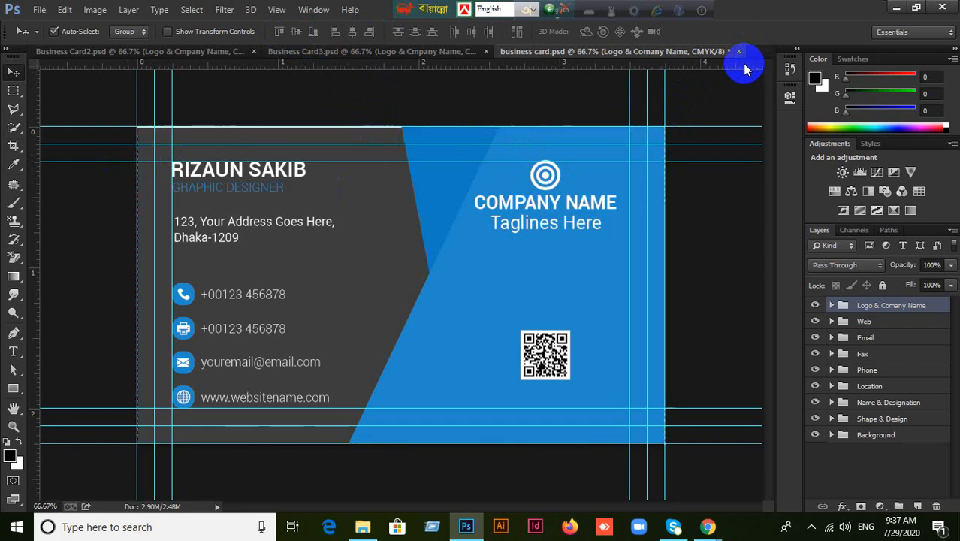
click(739, 51)
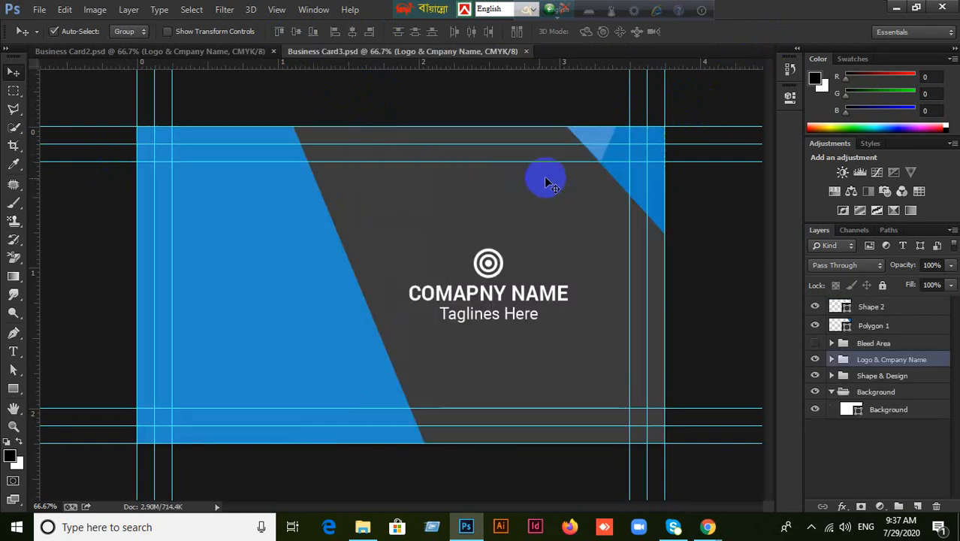
Close the Business Card3 document, leaving Business Card2 open.
click(231, 54)
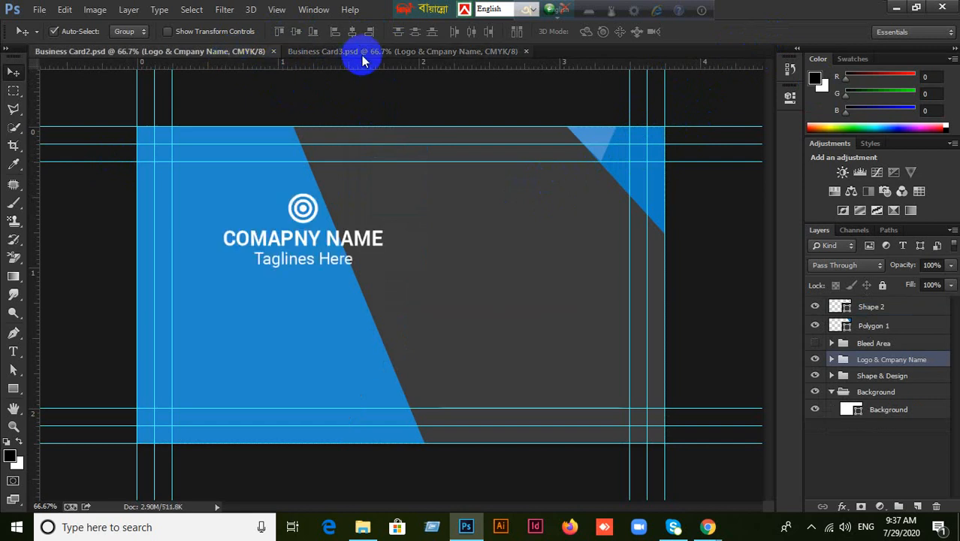
click(409, 52)
click(897, 11)
click(660, 208)
drag(330, 124, 655, 254)
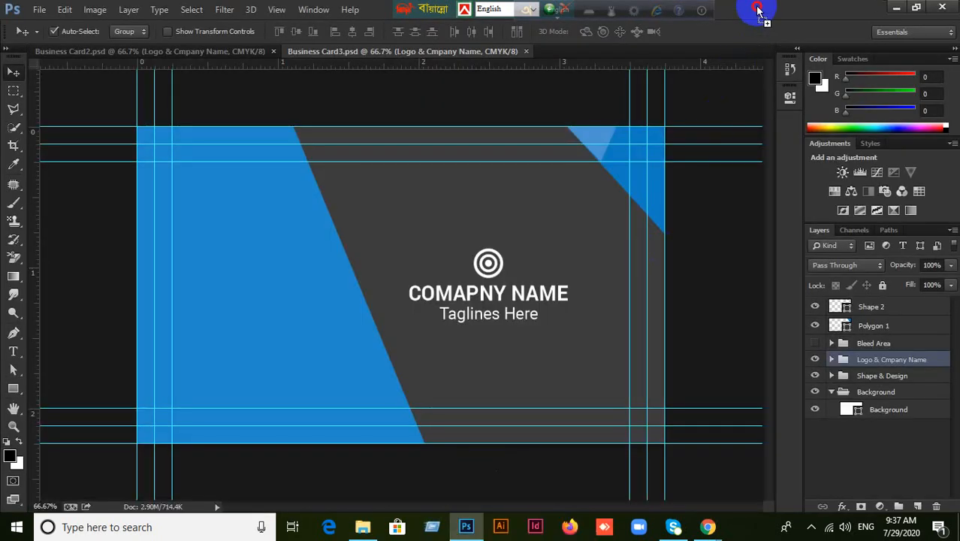
click(401, 52)
click(527, 51)
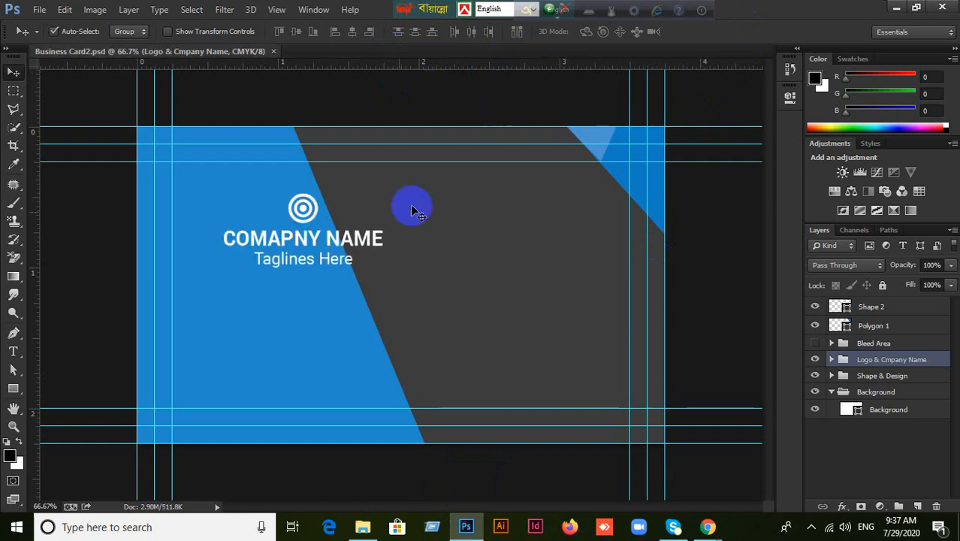
Align the Shape & Design group to the canvas, then reopen business card.psd from File Explorer.
click(301, 210)
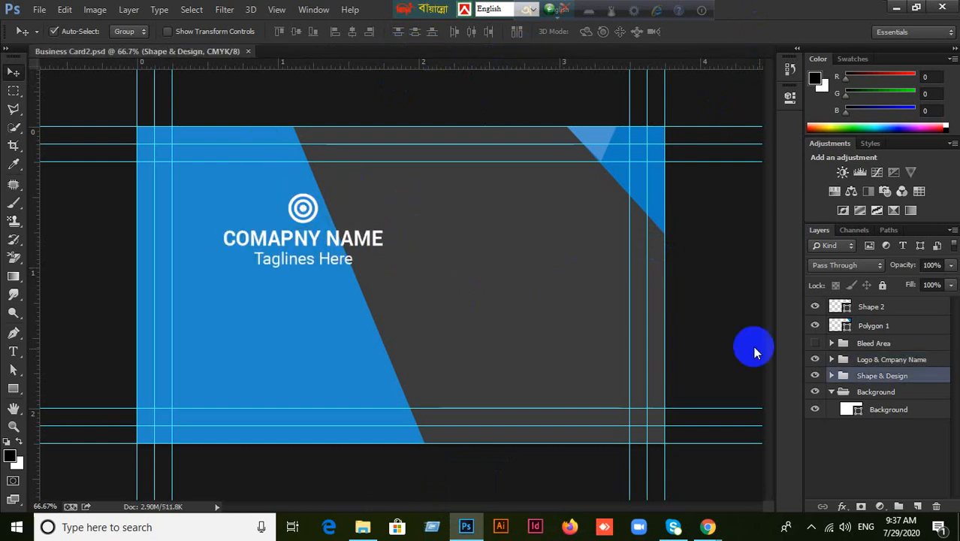
key(ctrl+a)
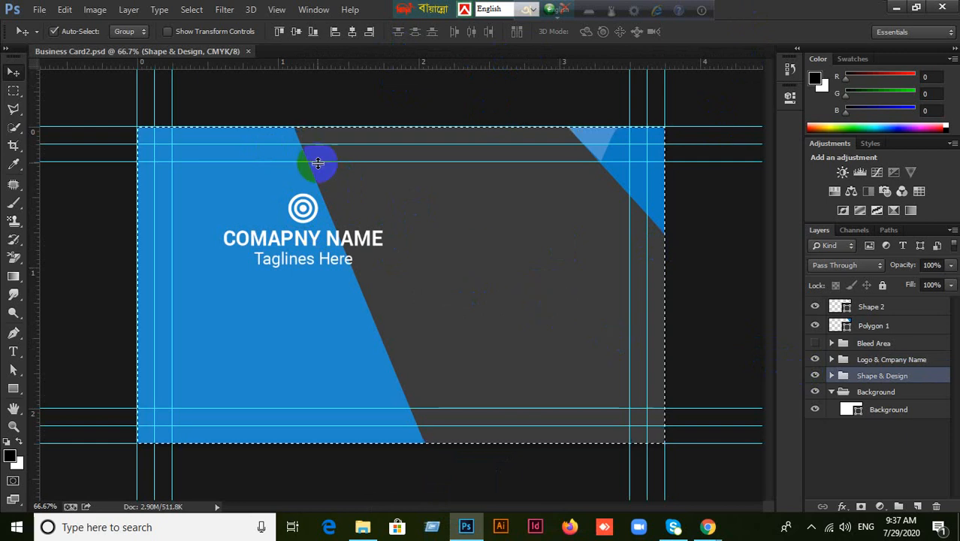
click(276, 32)
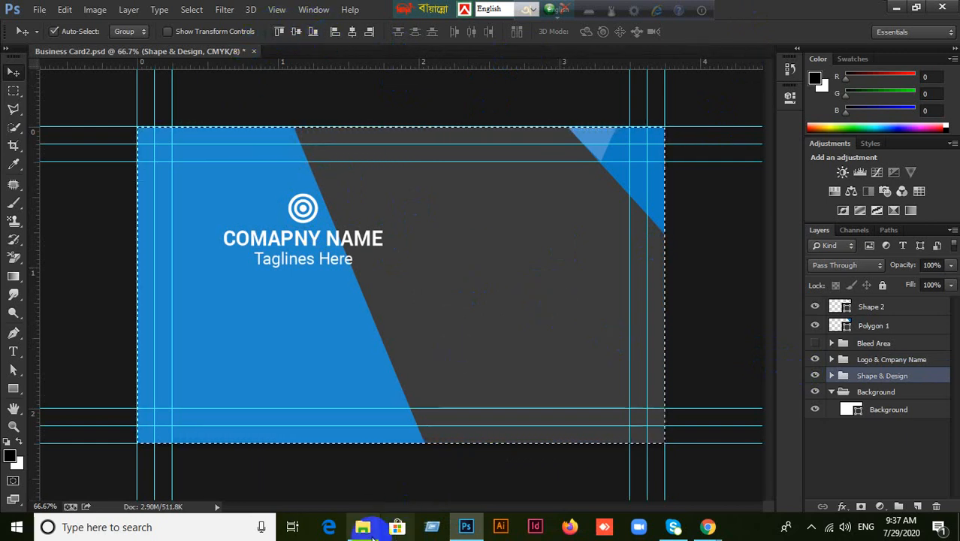
key(ctrl+d)
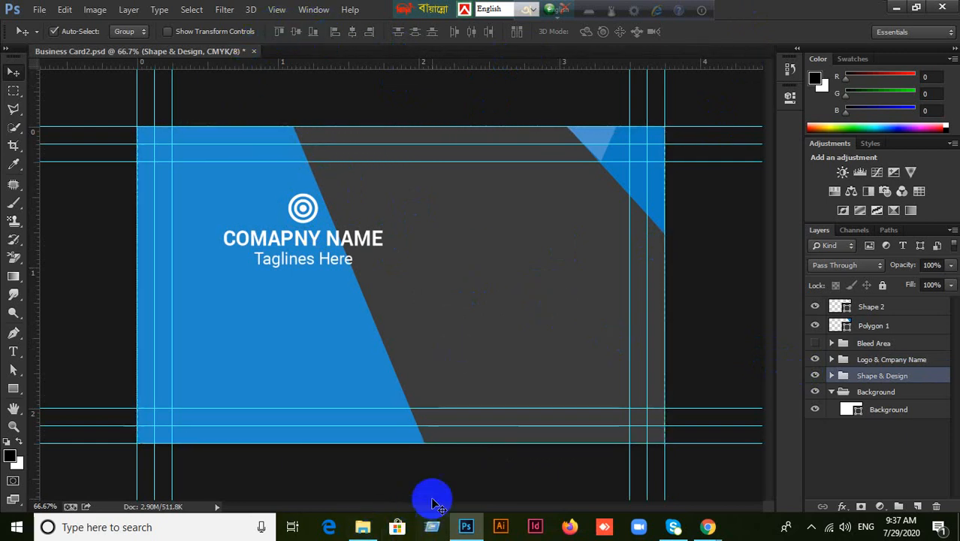
click(364, 524)
drag(498, 105, 706, 128)
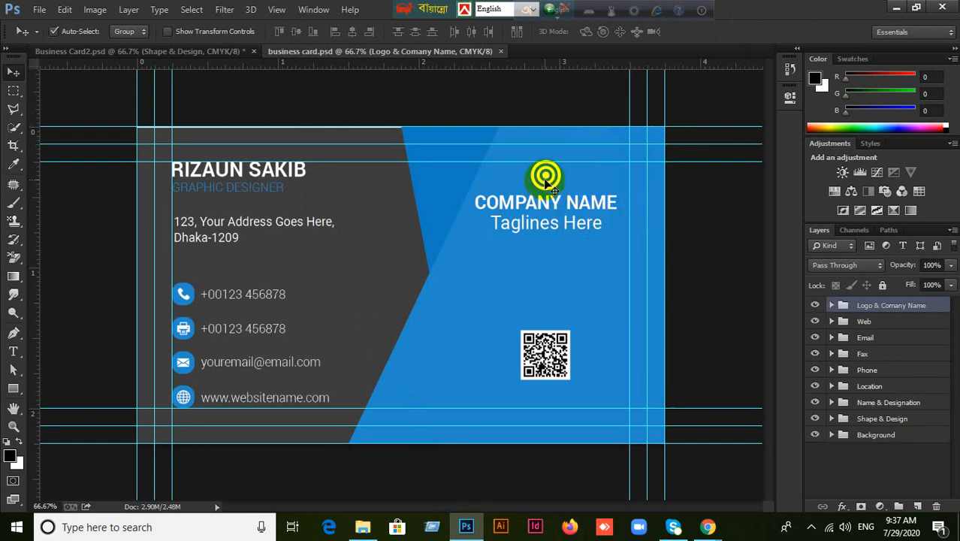
Select the whole canvas and align the logo, company name and tagline group to its vertical centre.
key(ctrl+a)
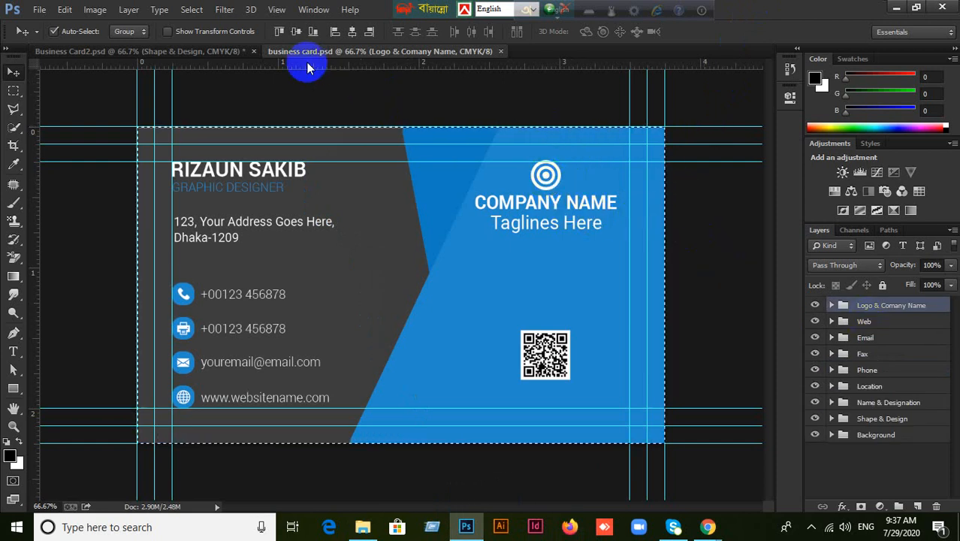
click(284, 32)
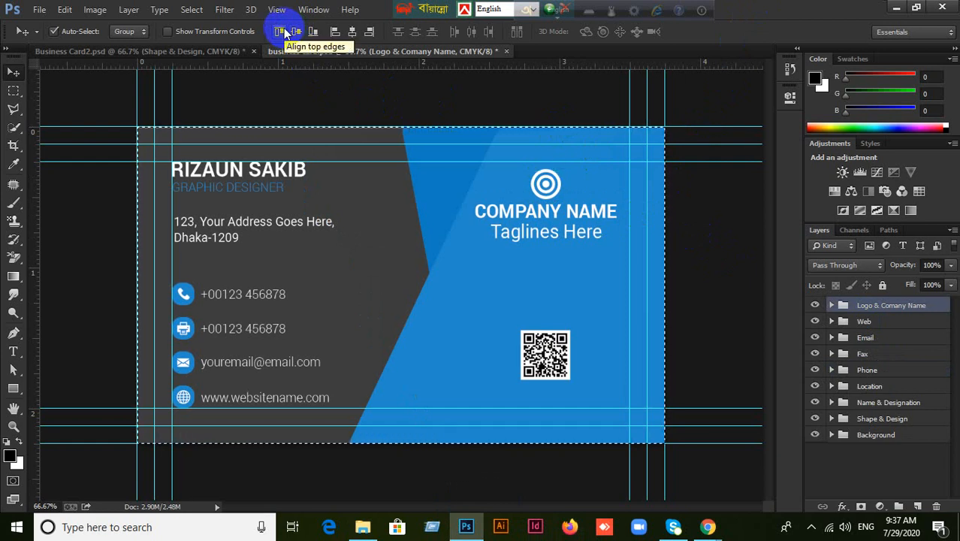
click(332, 35)
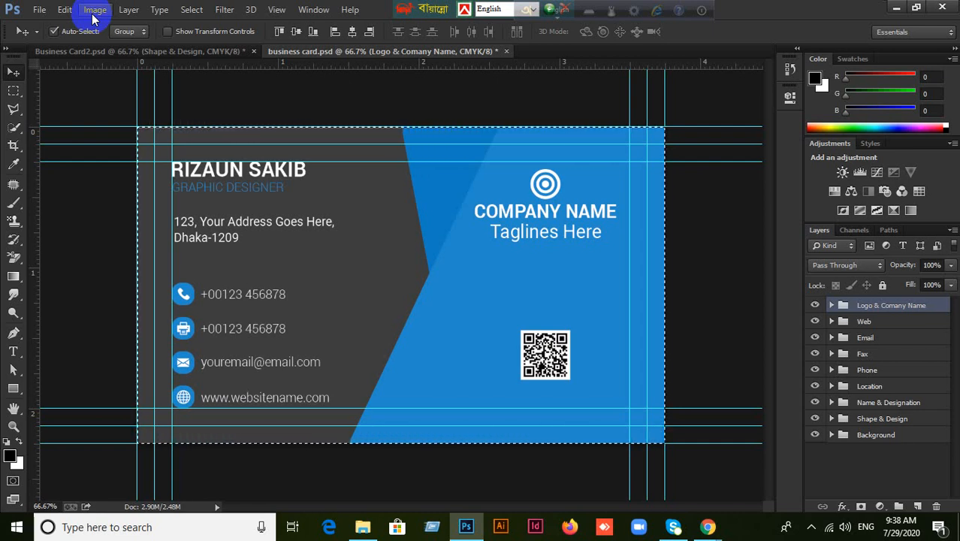
Open and close the Essentials workspace list without switching workspaces.
click(948, 34)
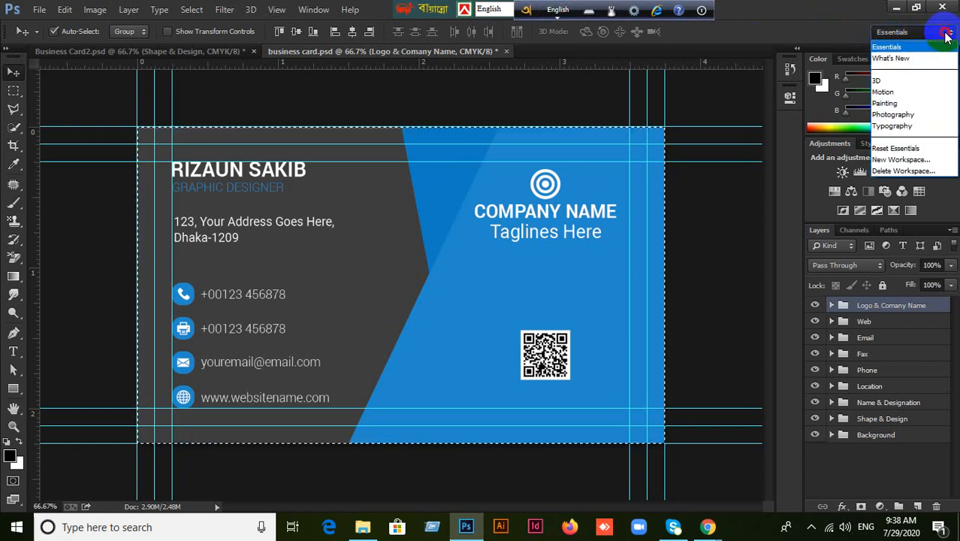
click(948, 34)
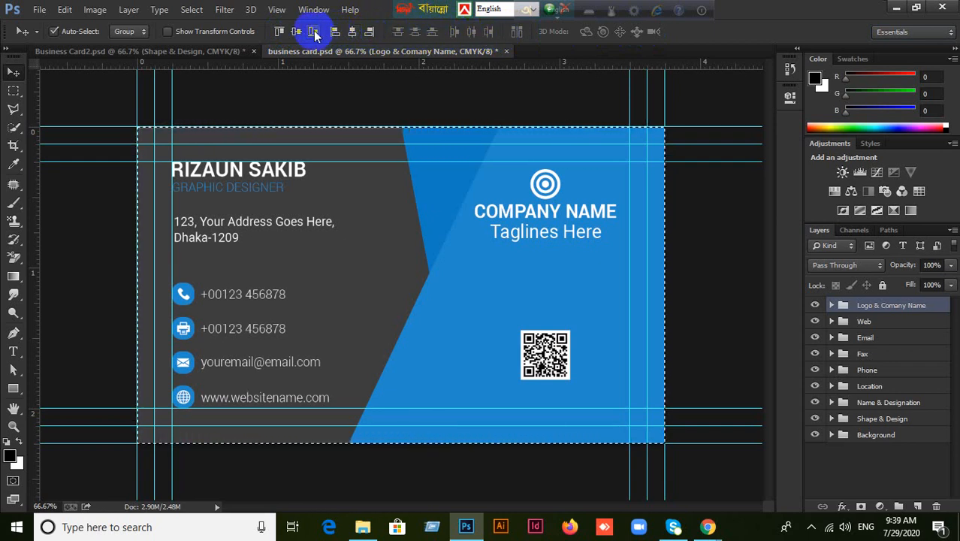
Turn off Show Transform Controls and check the tool preset list without picking a preset.
click(184, 30)
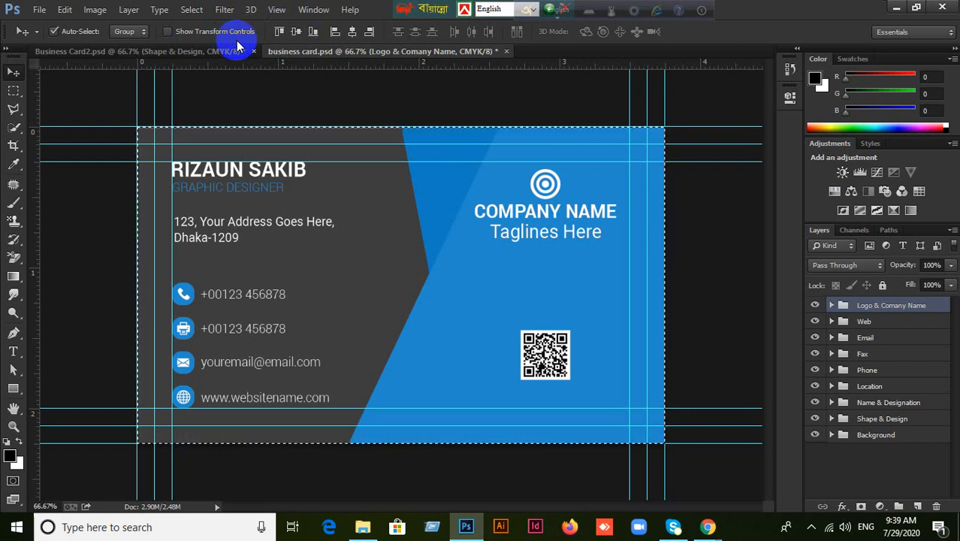
click(37, 34)
click(37, 34)
click(37, 33)
click(37, 34)
Switch between the Business Card2 and business card tabs, browsing the Image and Help menus without choosing anything.
click(110, 53)
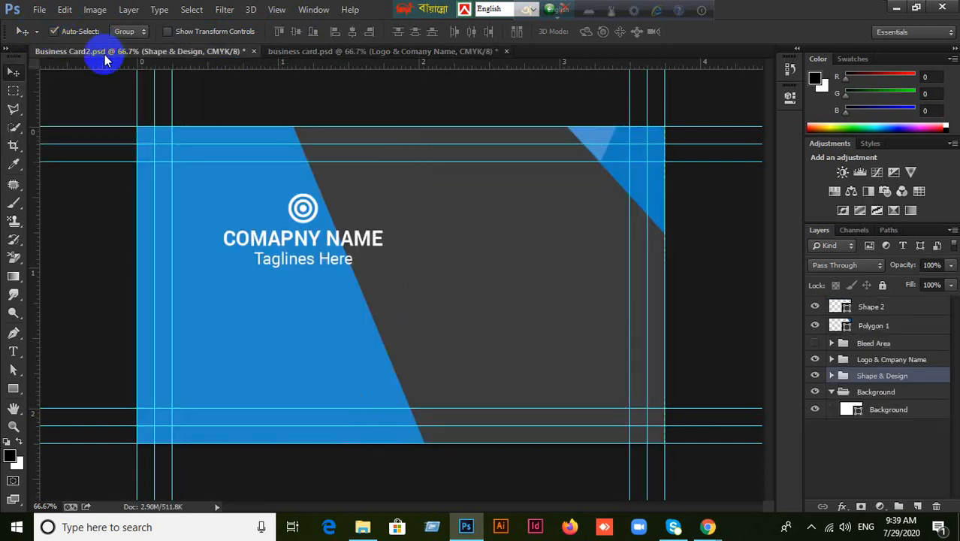
click(334, 53)
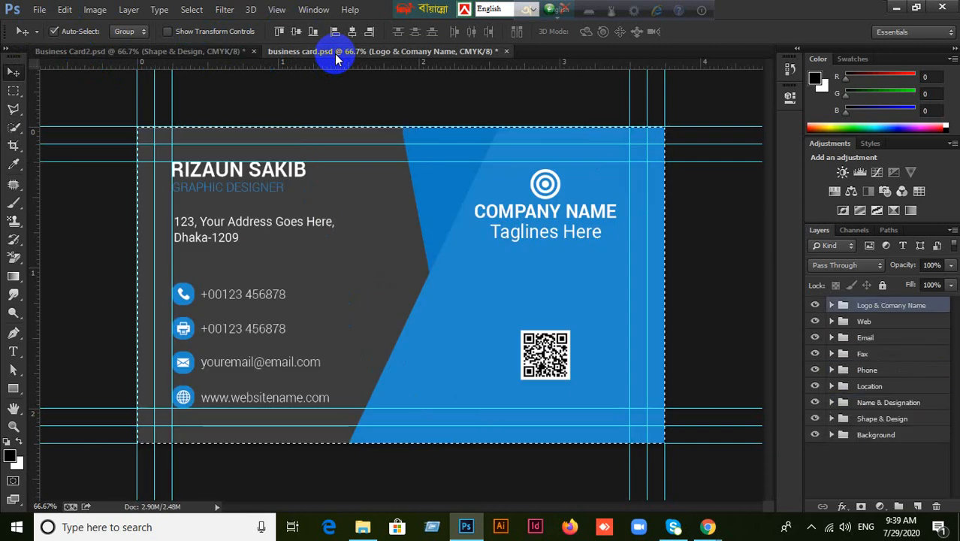
click(93, 10)
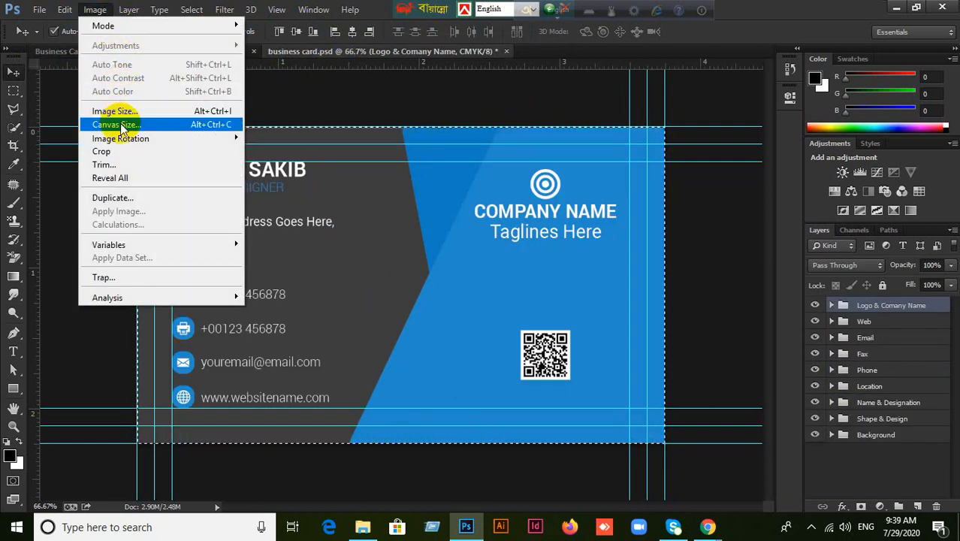
mouse_move(129, 148)
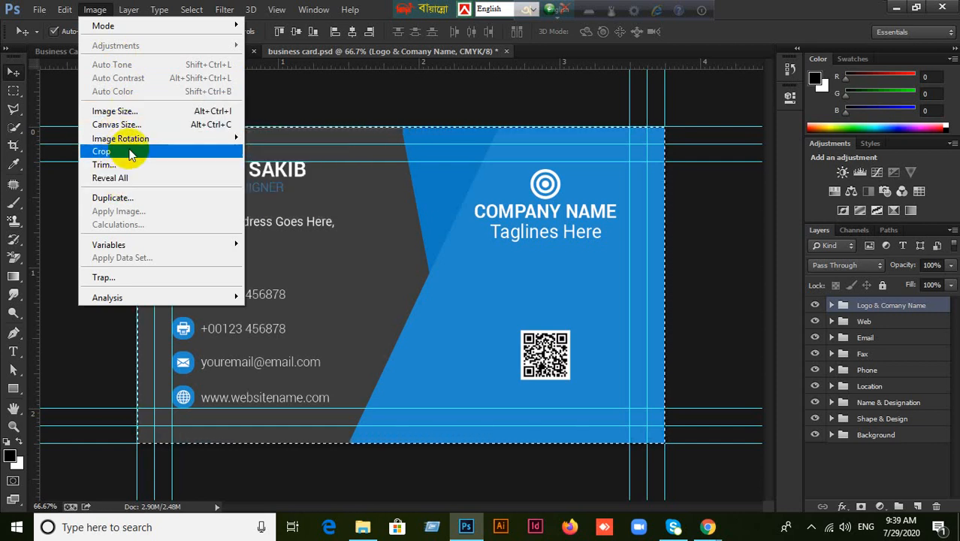
mouse_move(361, 12)
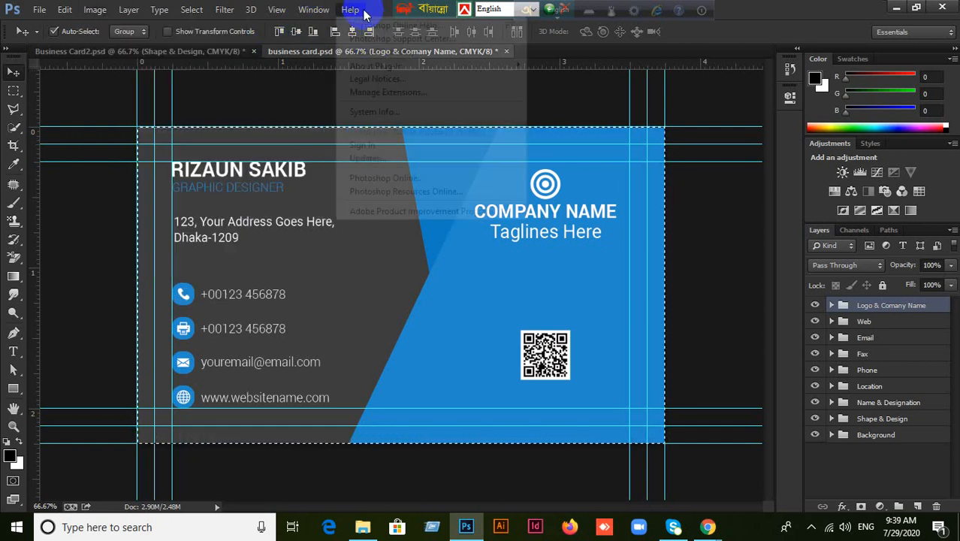
click(787, 6)
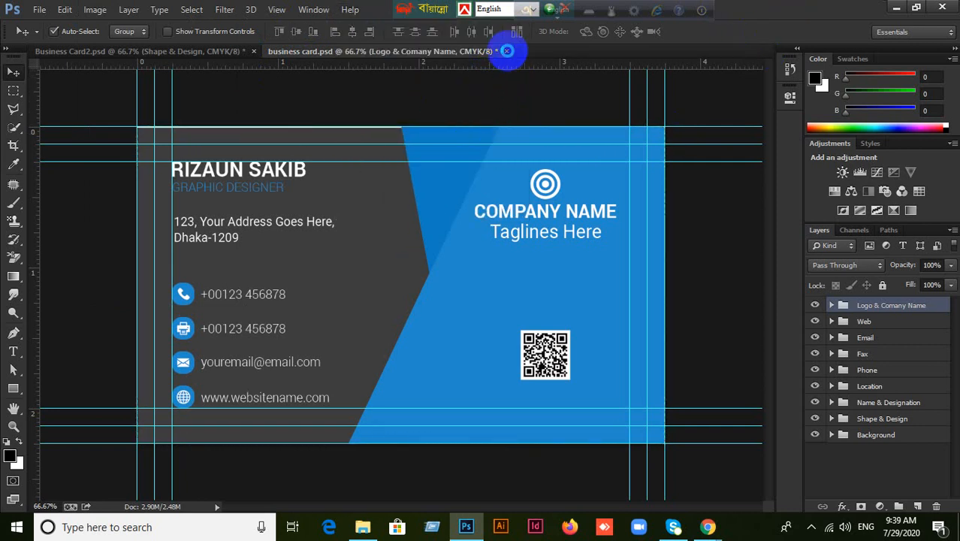
Close business card.psd and Business Card2.psd, discarding changes in both.
click(506, 51)
click(483, 204)
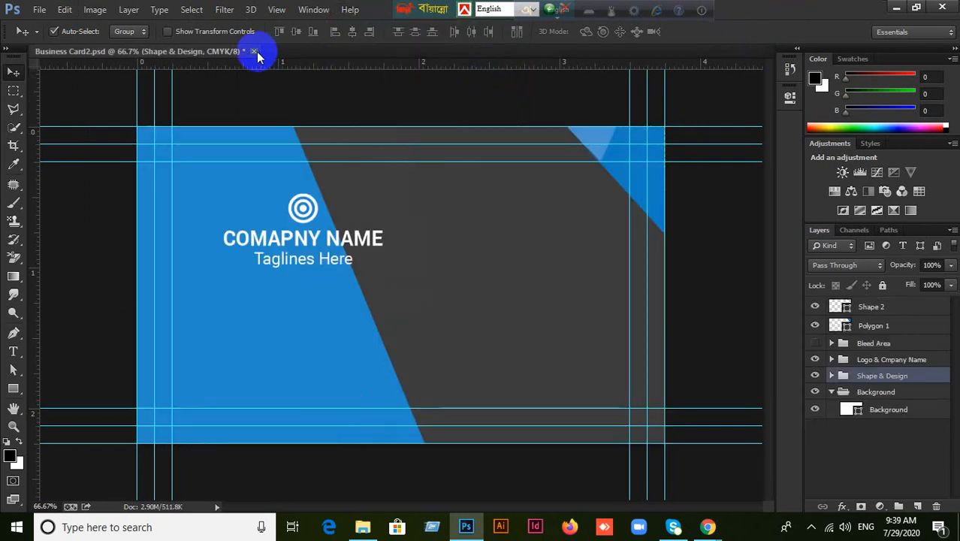
click(254, 51)
click(540, 204)
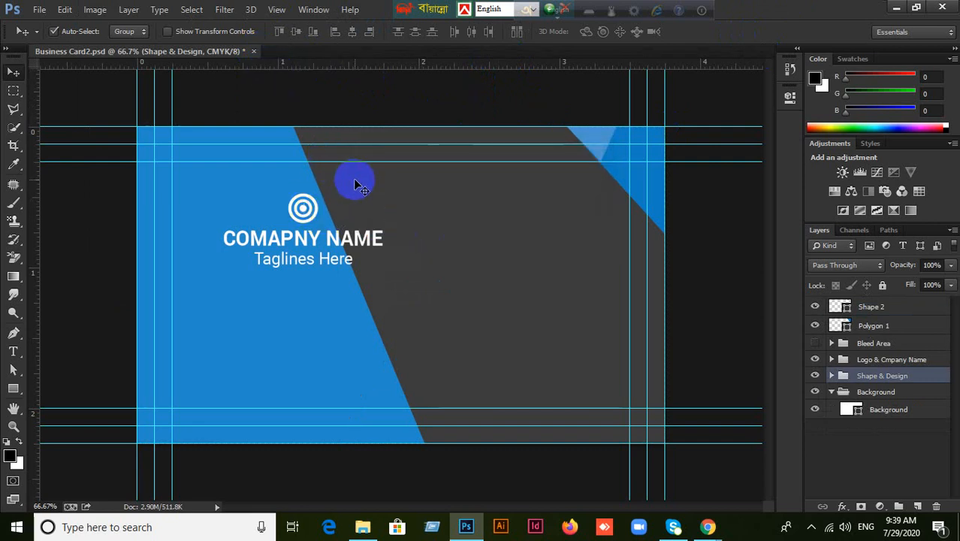
key(ctrl+a)
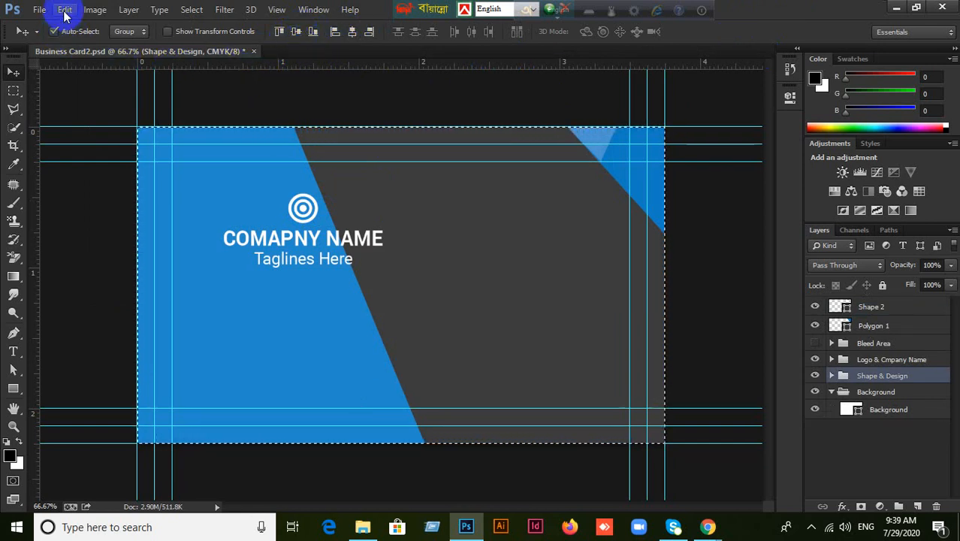
click(253, 51)
click(488, 207)
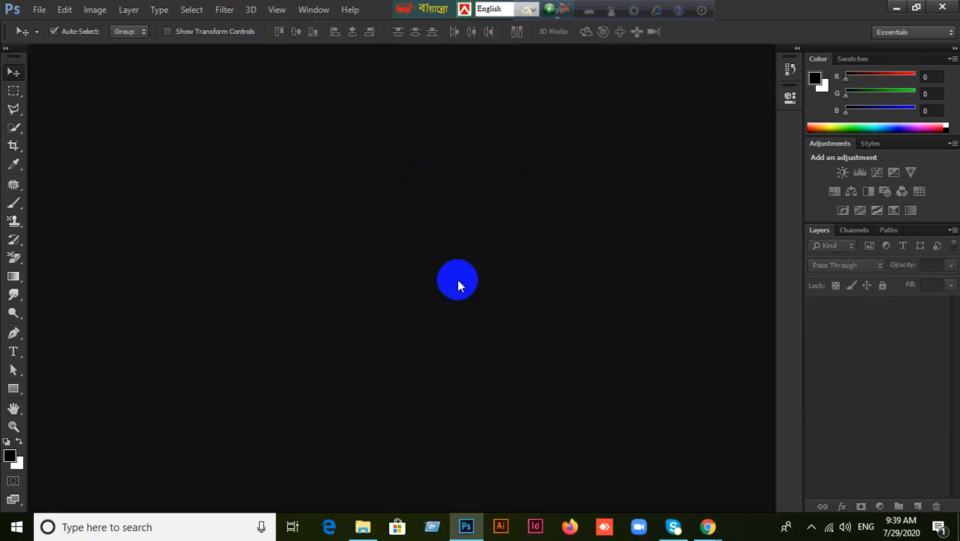
Open the New folder from the desktop and drag Business Card2.psd into Photoshop.
click(896, 8)
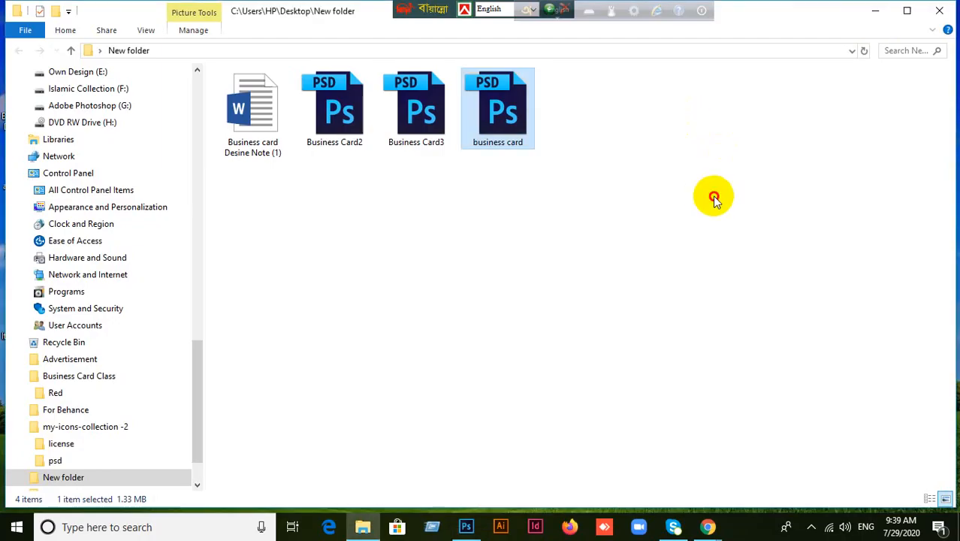
click(409, 135)
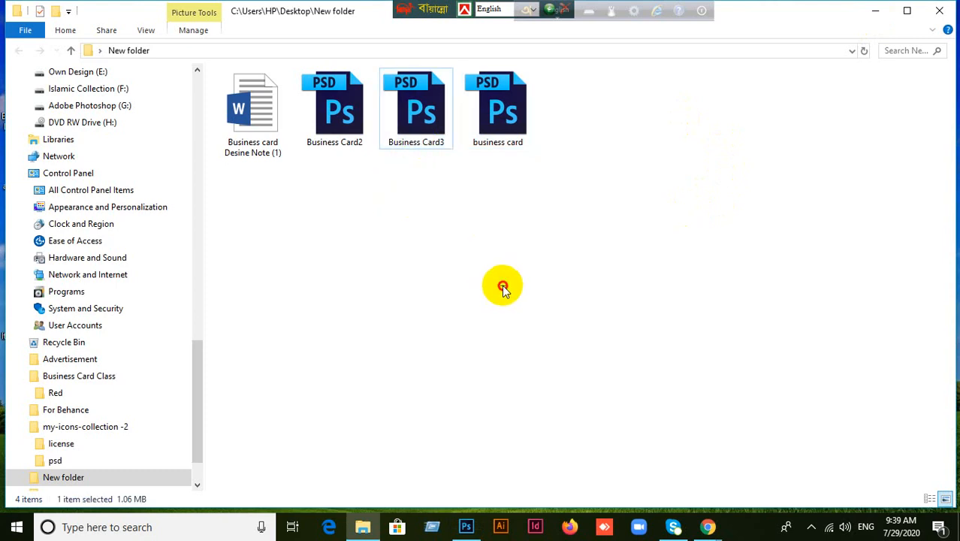
click(873, 10)
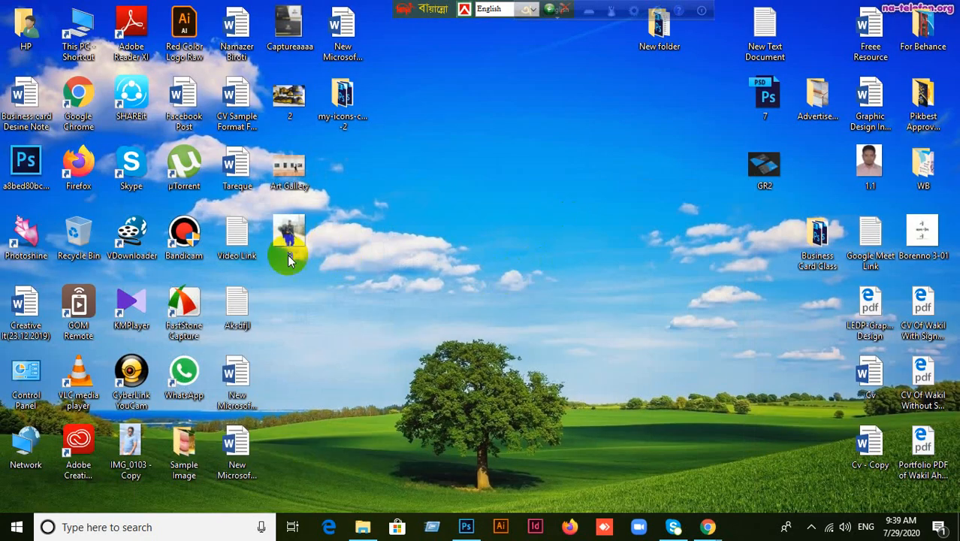
click(466, 526)
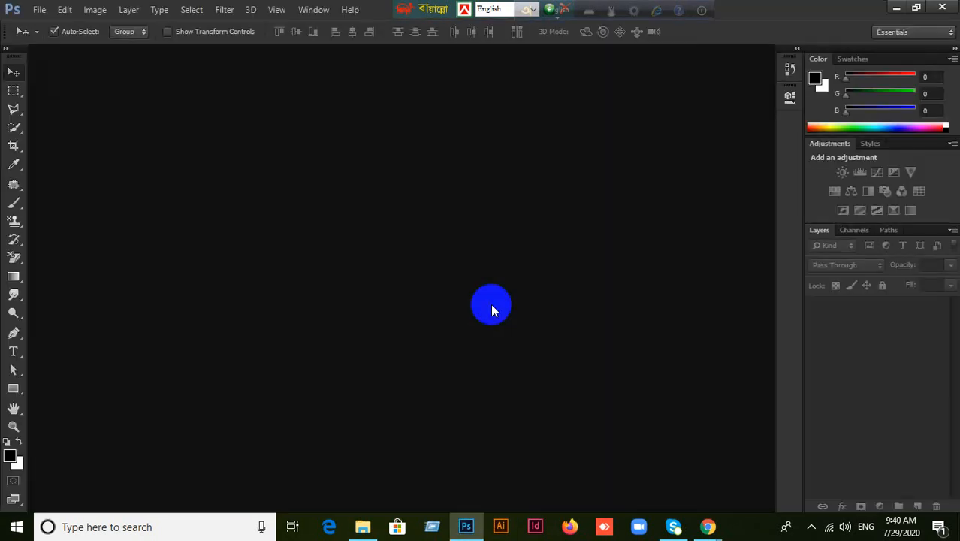
click(896, 7)
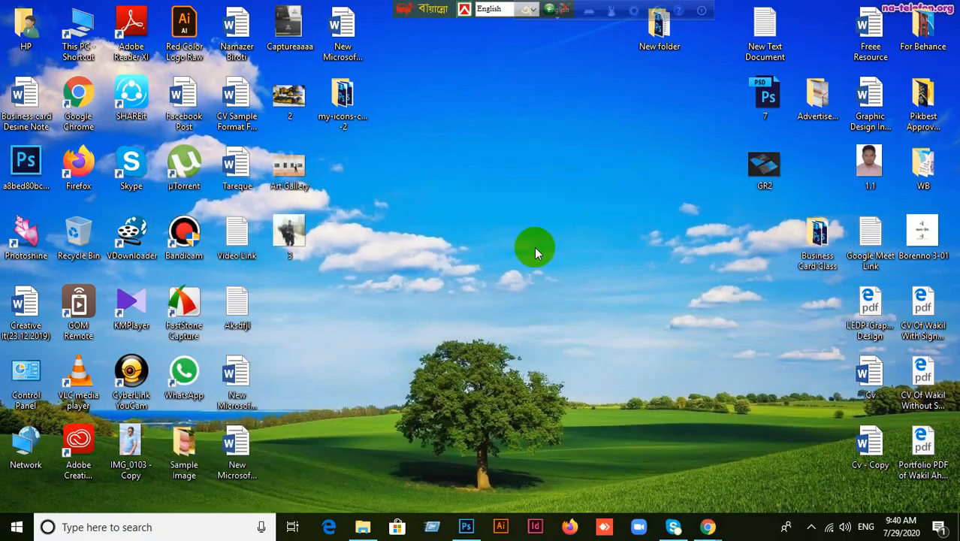
double_click(648, 36)
click(348, 128)
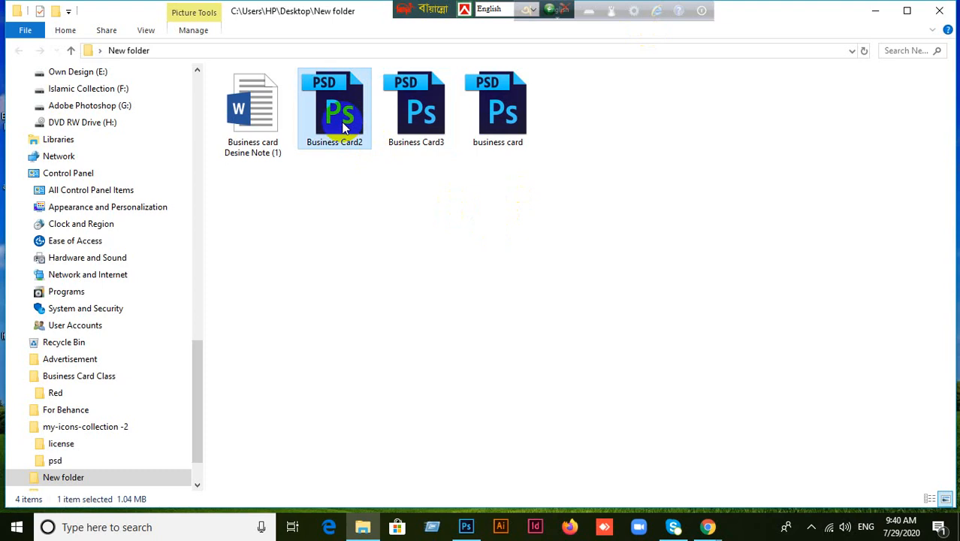
click(875, 11)
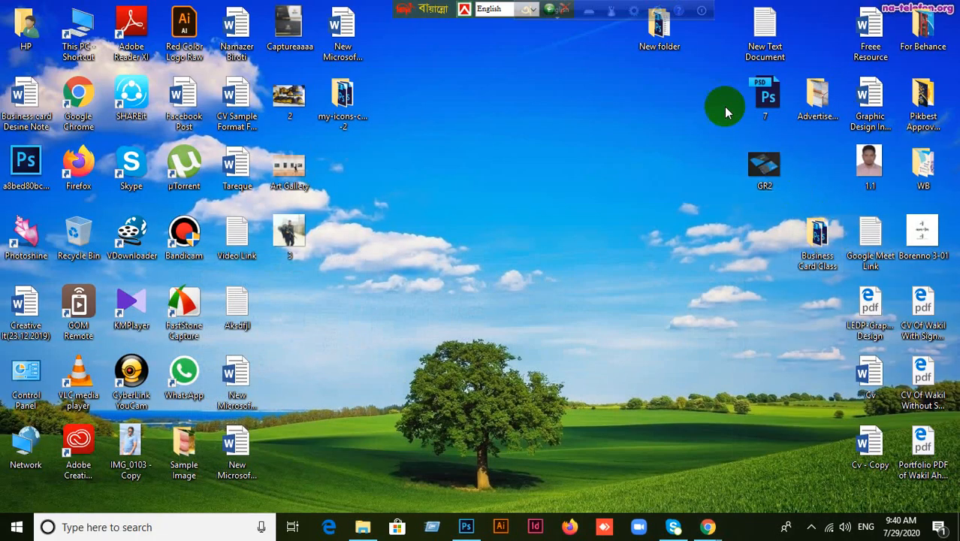
double_click(660, 46)
click(413, 287)
drag(334, 113, 693, 293)
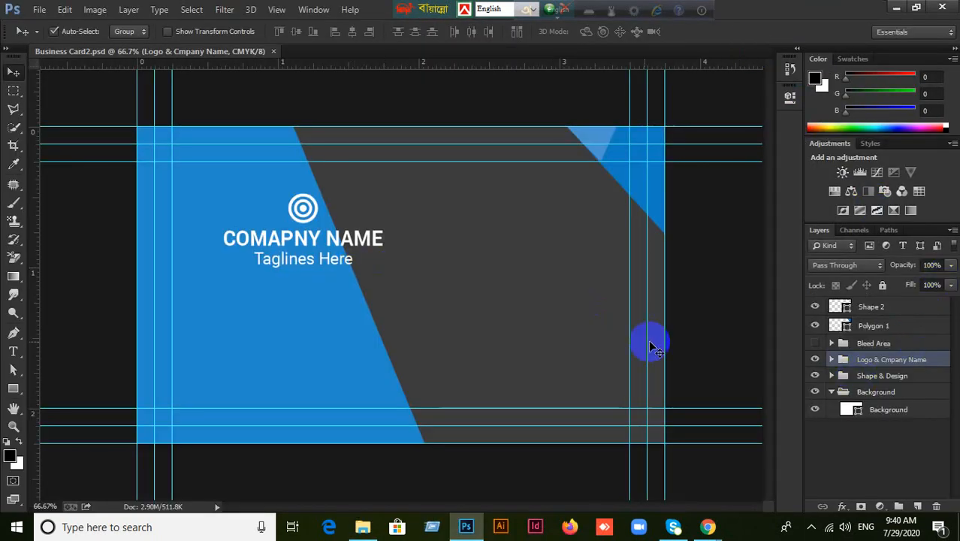
Select the Logo & Company Name group and the whole canvas, then align its top and left edges to the card.
click(815, 359)
click(815, 359)
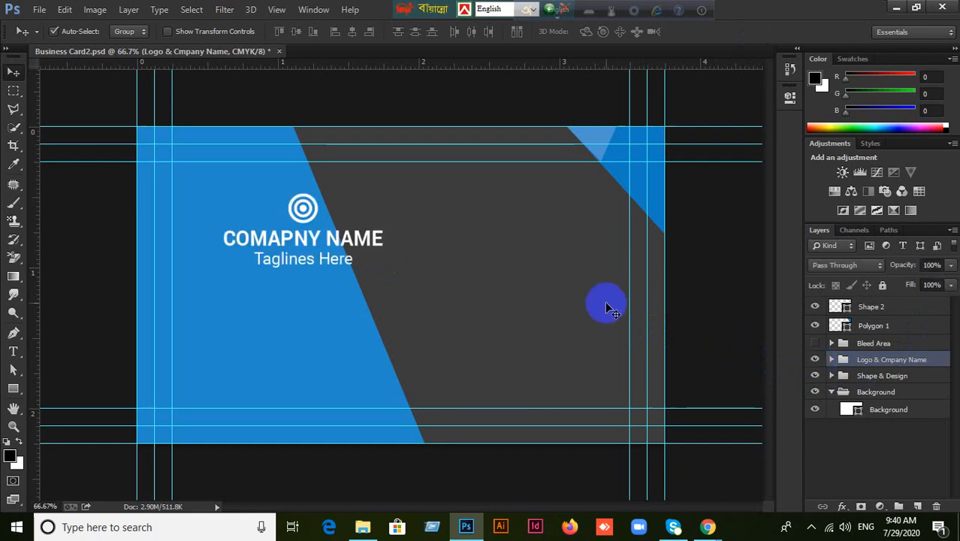
key(ctrl+a)
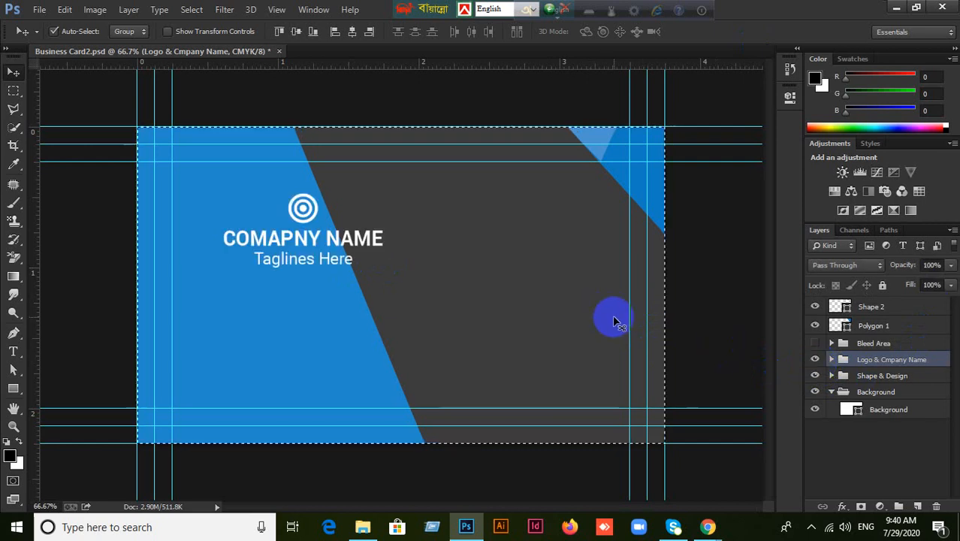
click(280, 31)
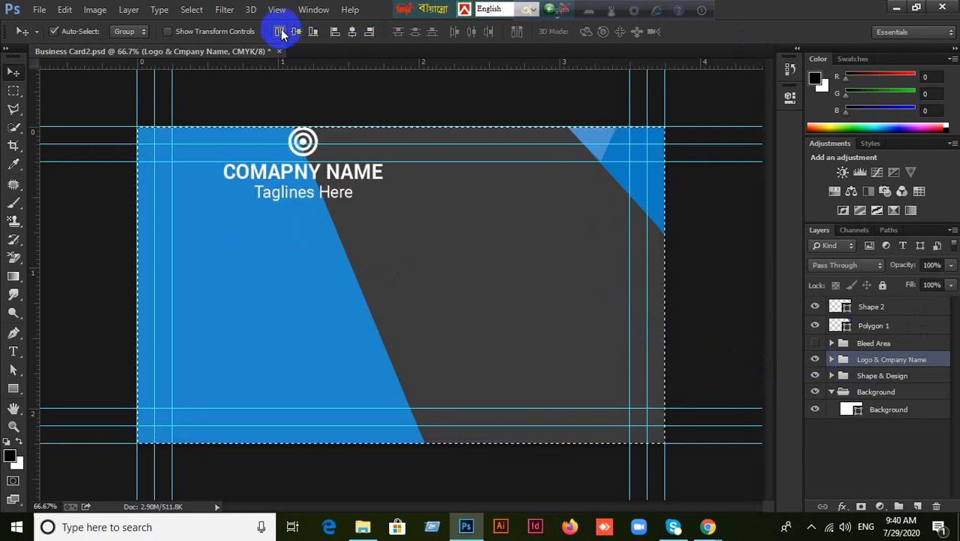
click(335, 32)
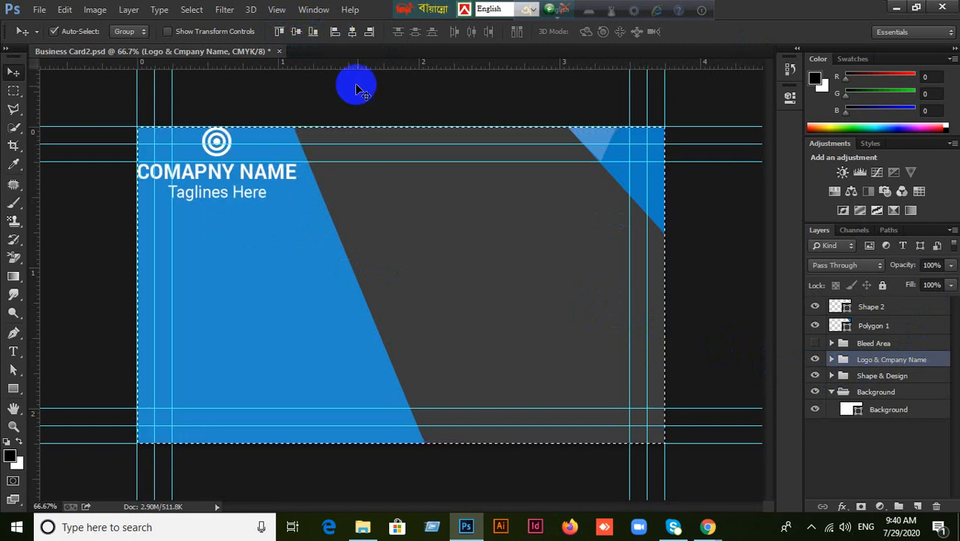
Try right and bottom edge alignments, then settle the group back at the top-left corner.
click(370, 33)
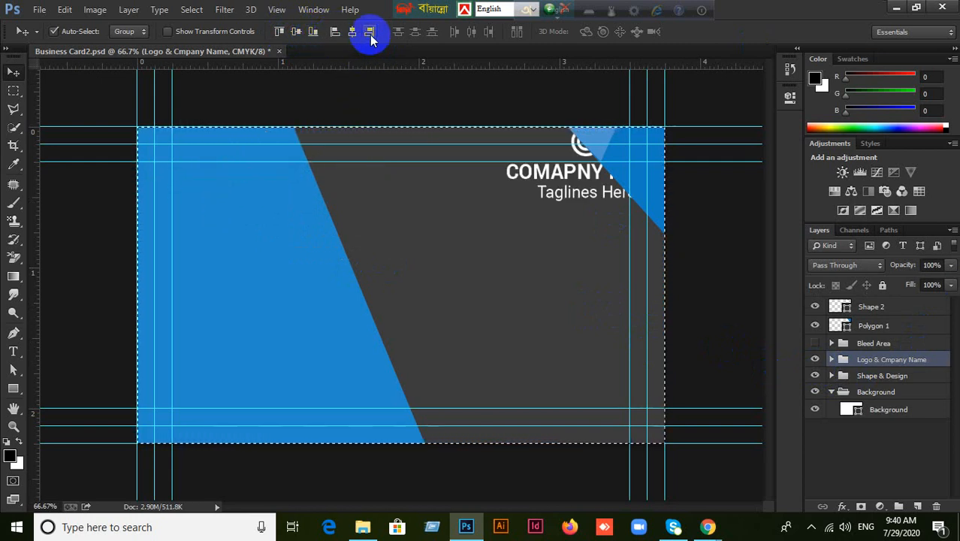
click(312, 33)
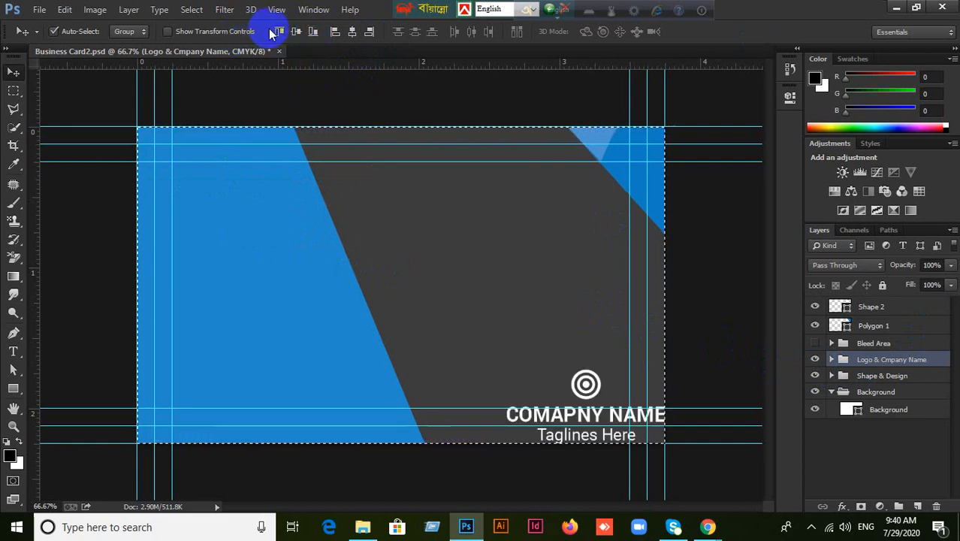
click(280, 33)
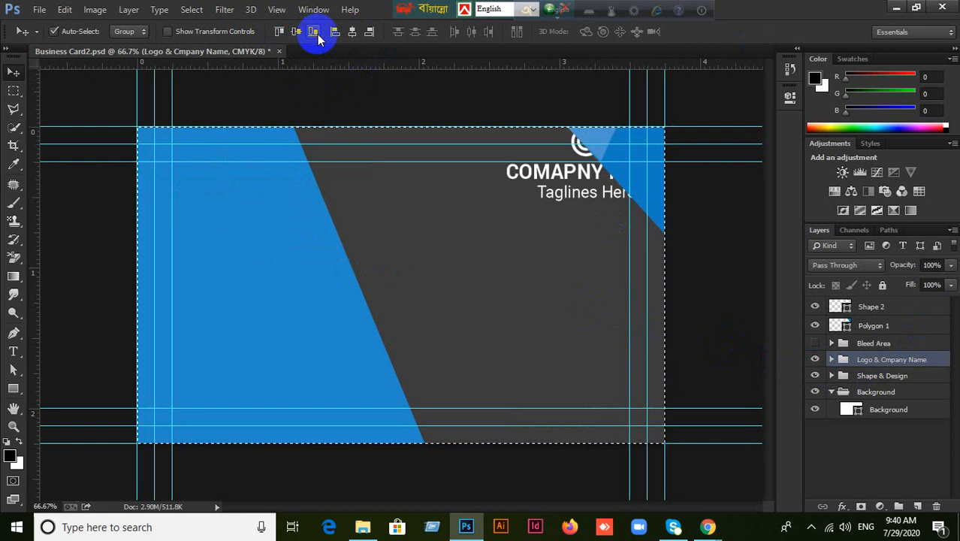
click(315, 36)
click(334, 36)
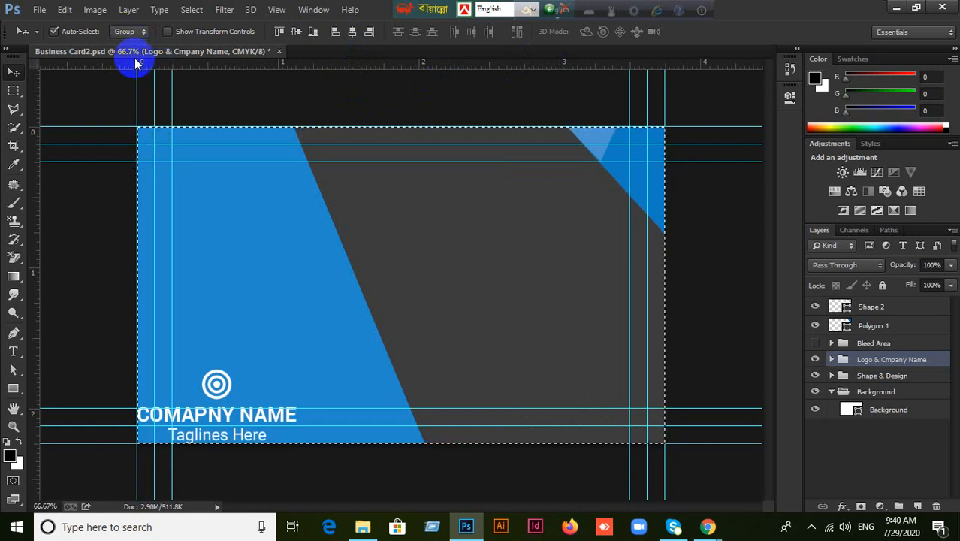
click(278, 31)
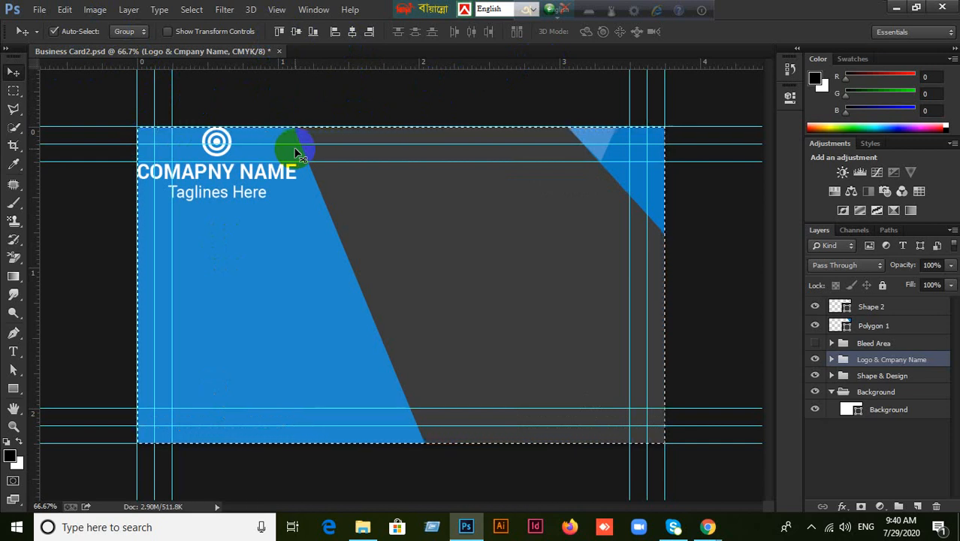
click(192, 9)
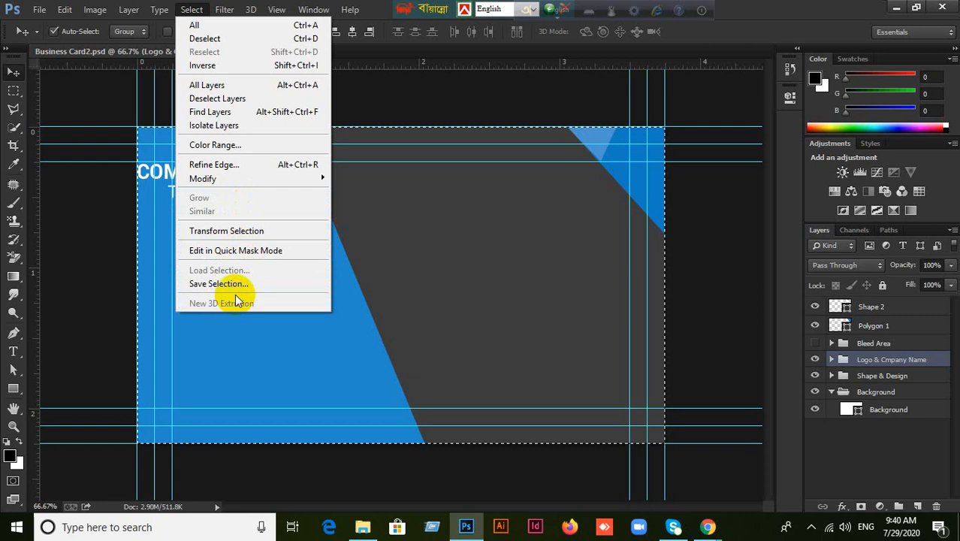
click(809, 12)
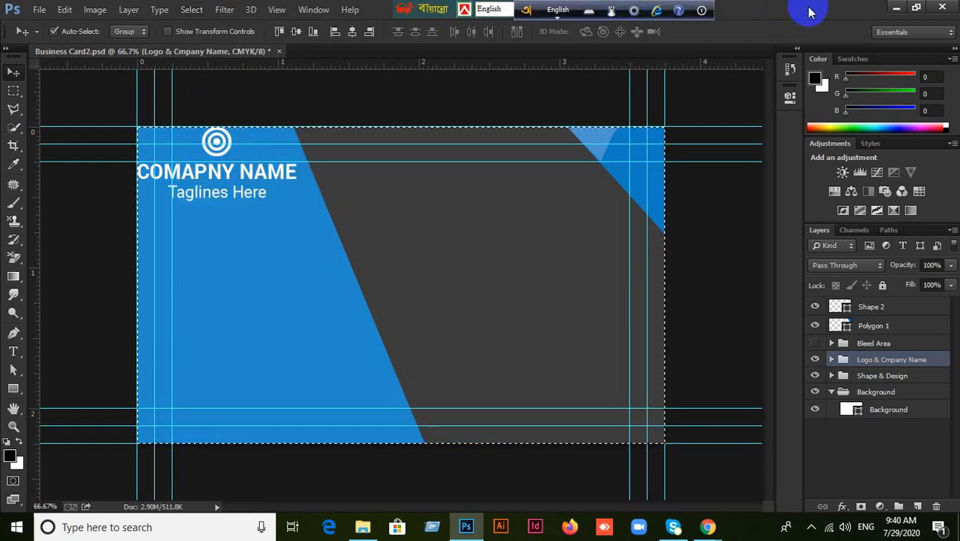
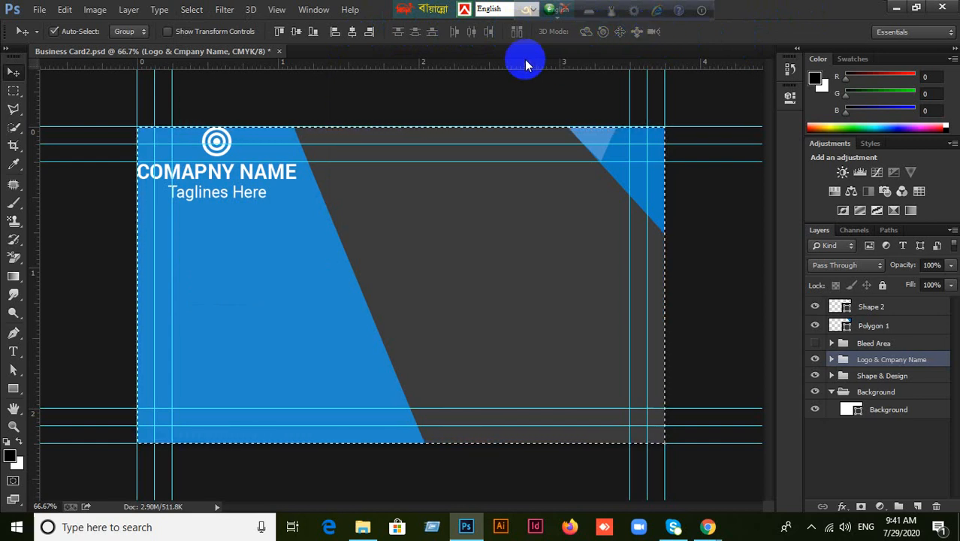
Check the workspace preset list and move the language bar out of the way.
click(948, 33)
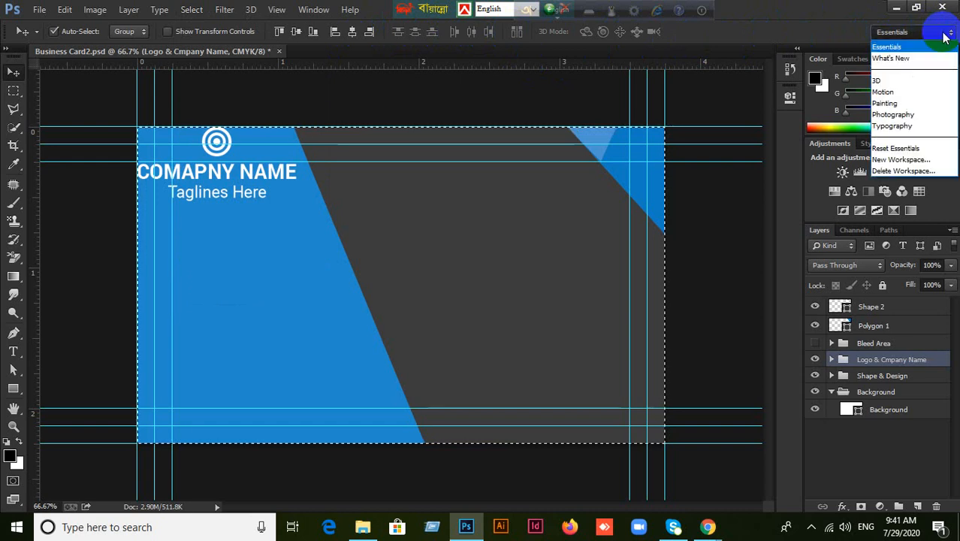
click(945, 36)
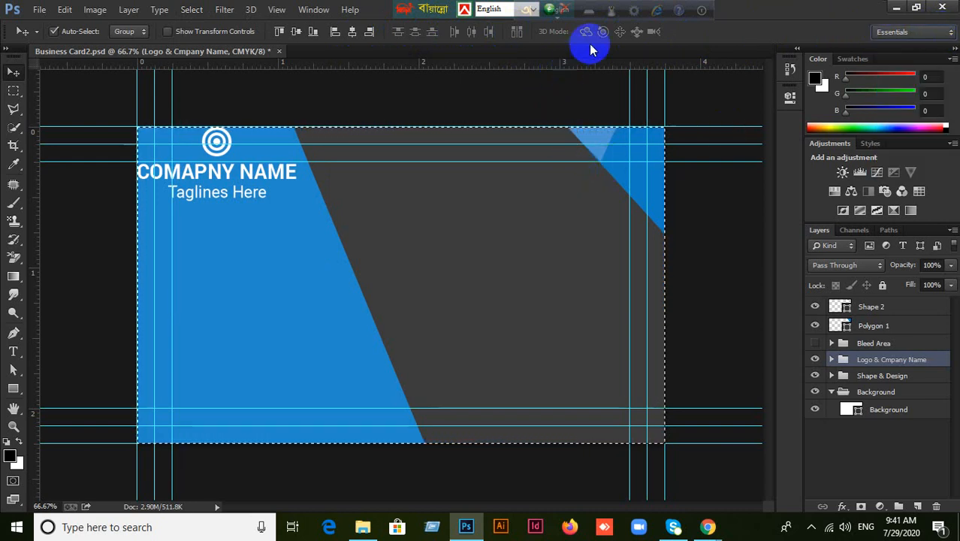
drag(410, 9, 706, 16)
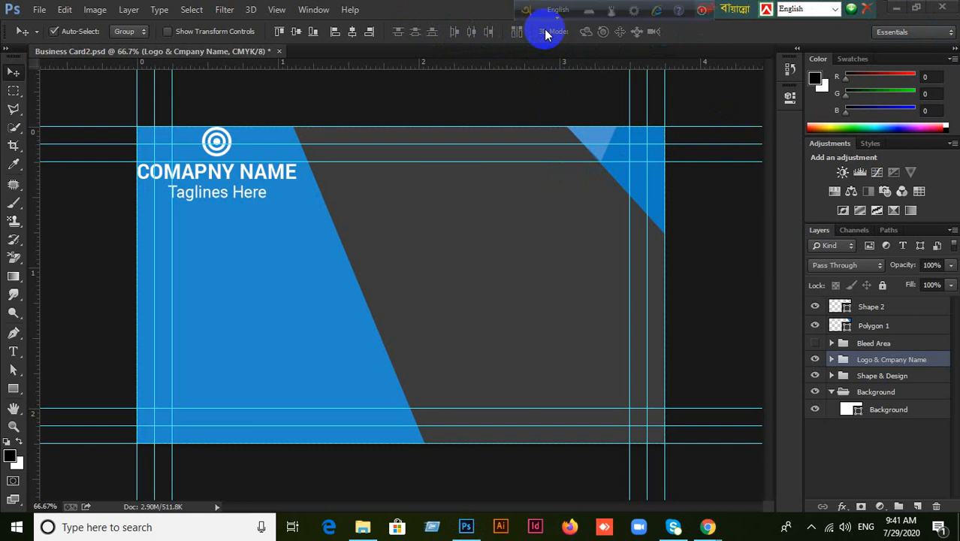
Align the Logo & Company Name group to the card's right and bottom edges.
key(ctrl+a)
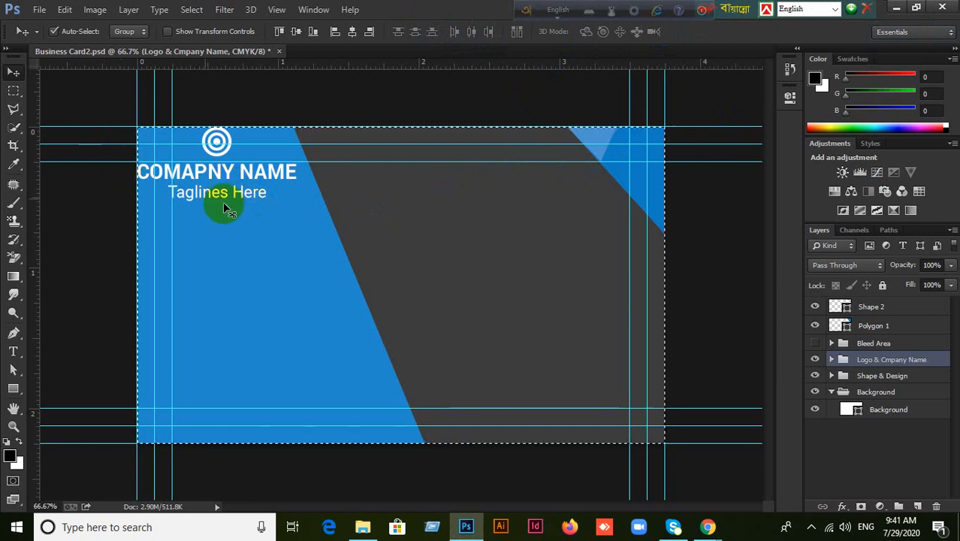
click(370, 31)
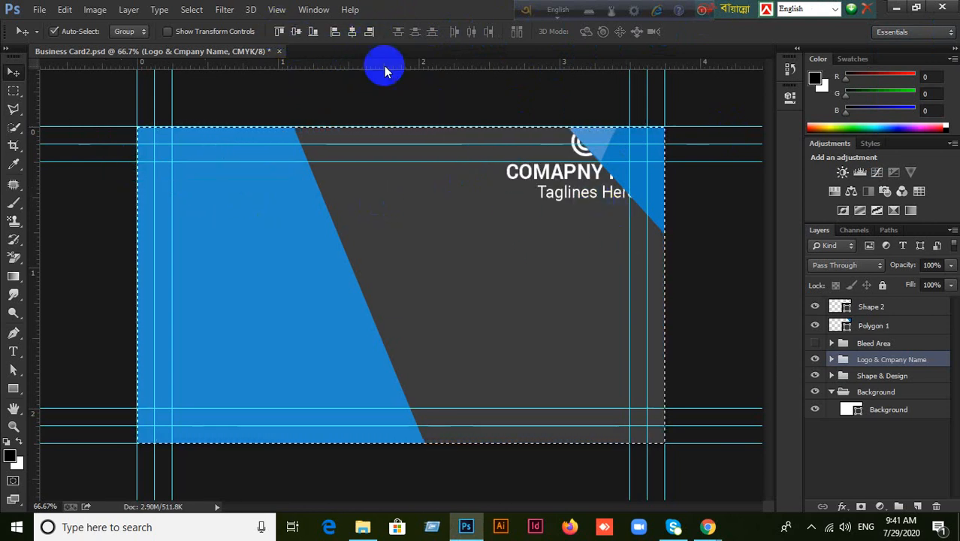
click(314, 33)
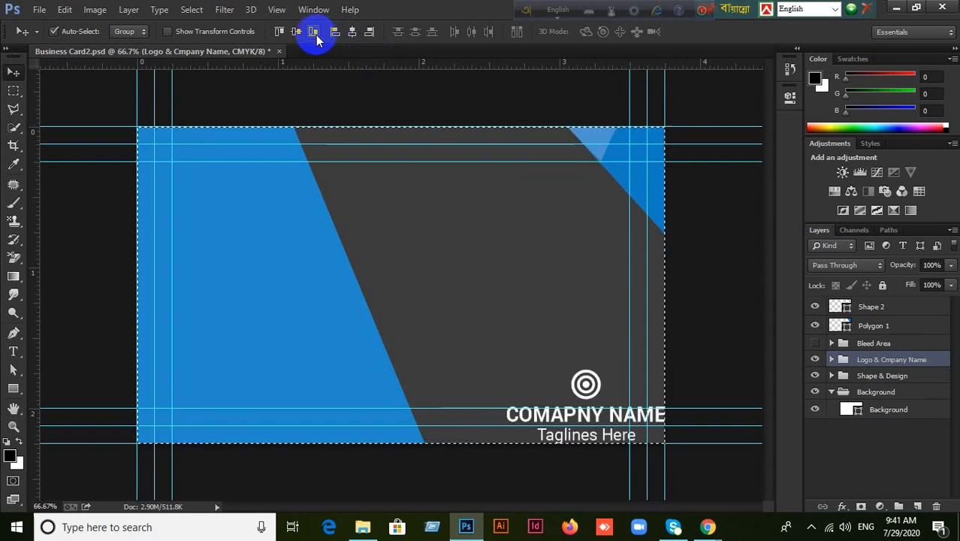
click(279, 31)
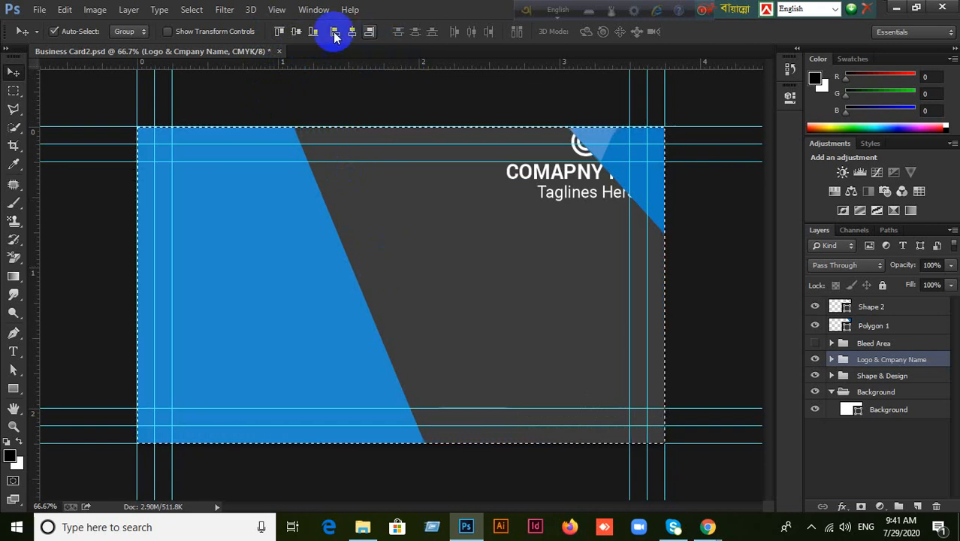
click(301, 32)
key(ctrl+z)
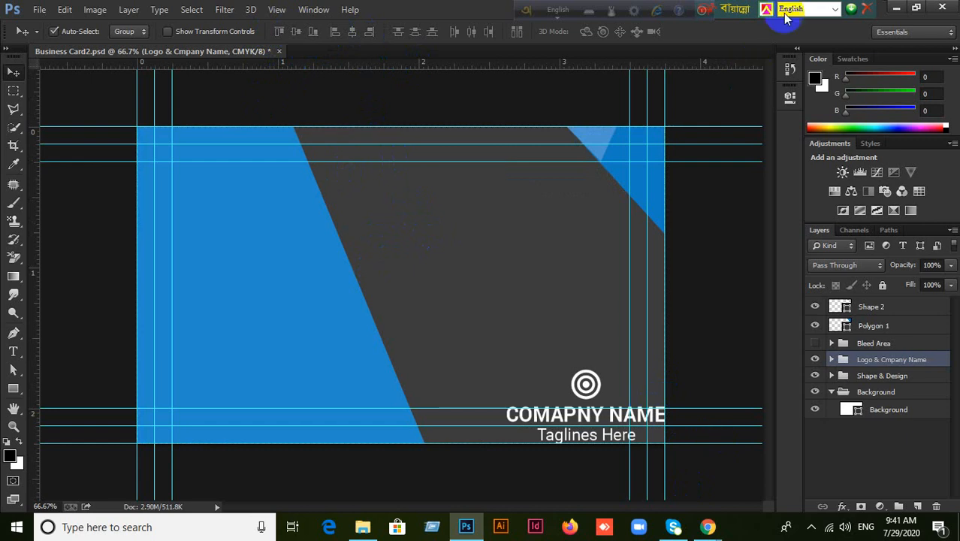
click(900, 9)
Open business card.psd in Photoshop alongside Business Card2.
click(654, 246)
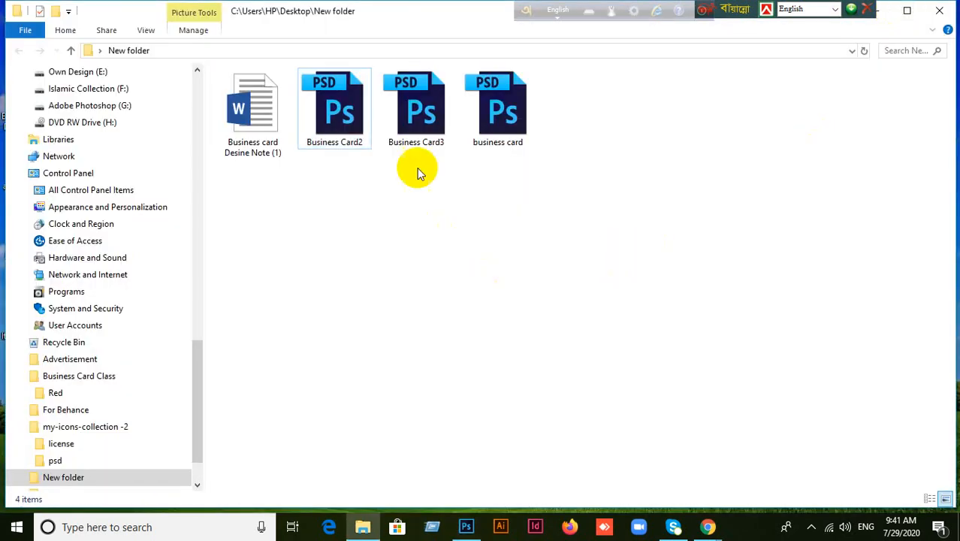
drag(498, 107, 440, 10)
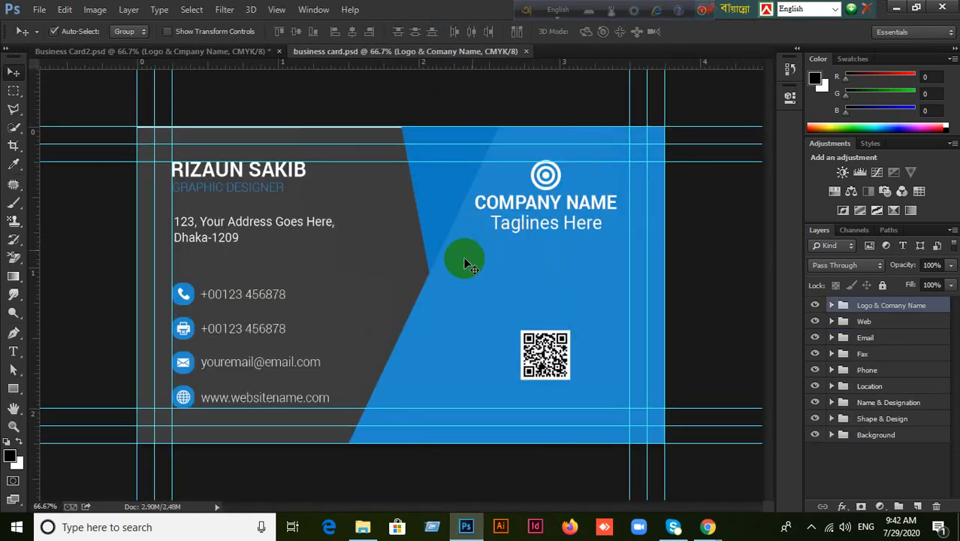
click(75, 50)
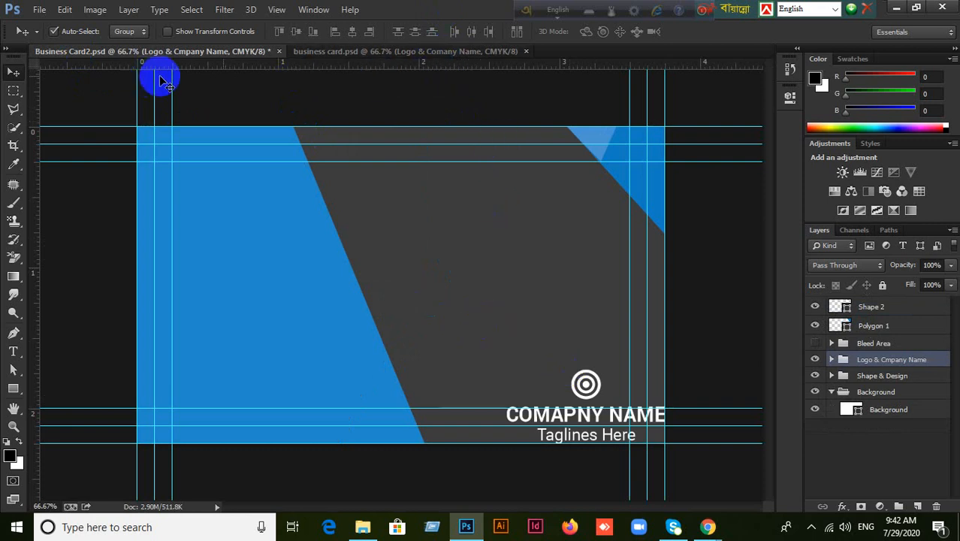
Delete the Business Card3 file from the New folder.
click(363, 527)
click(429, 122)
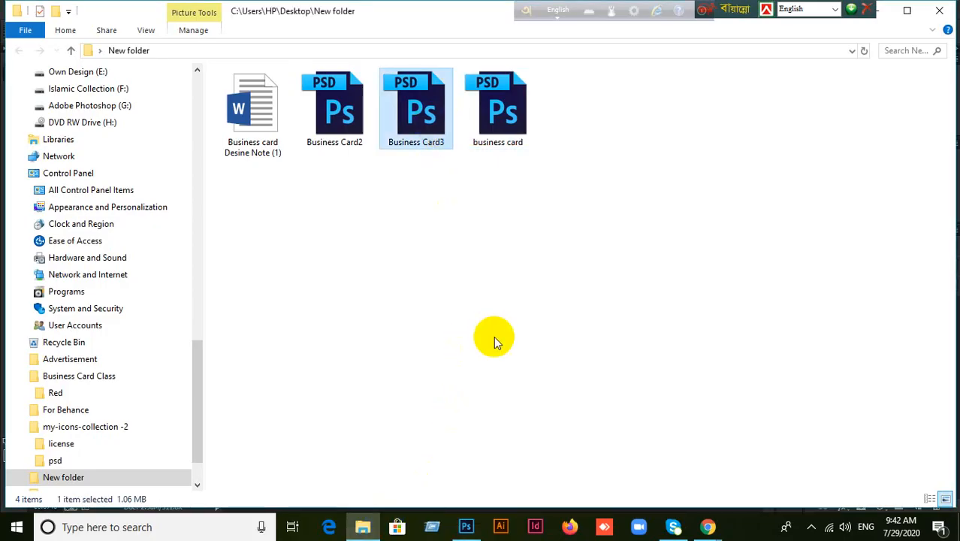
key(Delete)
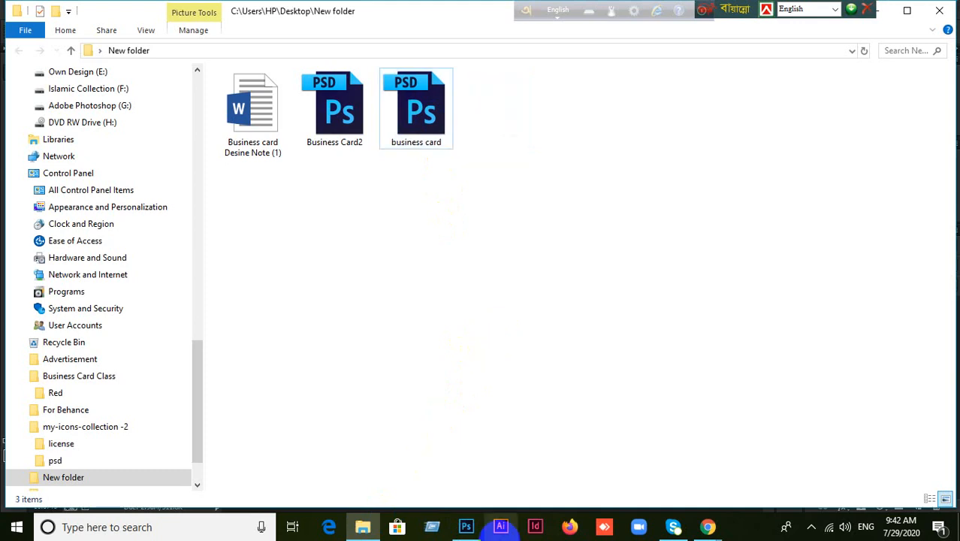
Drag the logo and company name group up toward the card's top centre.
click(466, 526)
click(569, 363)
drag(568, 363, 421, 180)
click(814, 359)
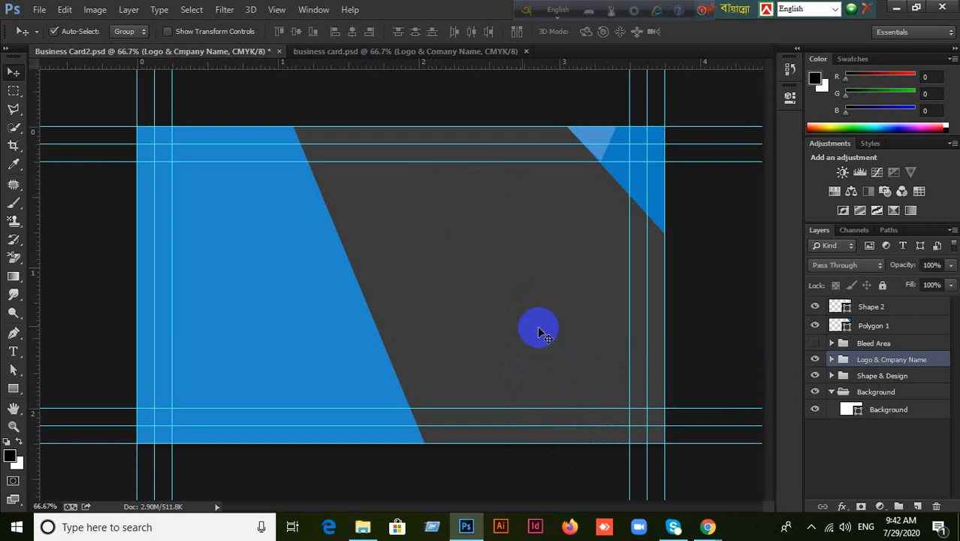
Centre the logo and company name group vertically and horizontally on the card.
key(ctrl+a)
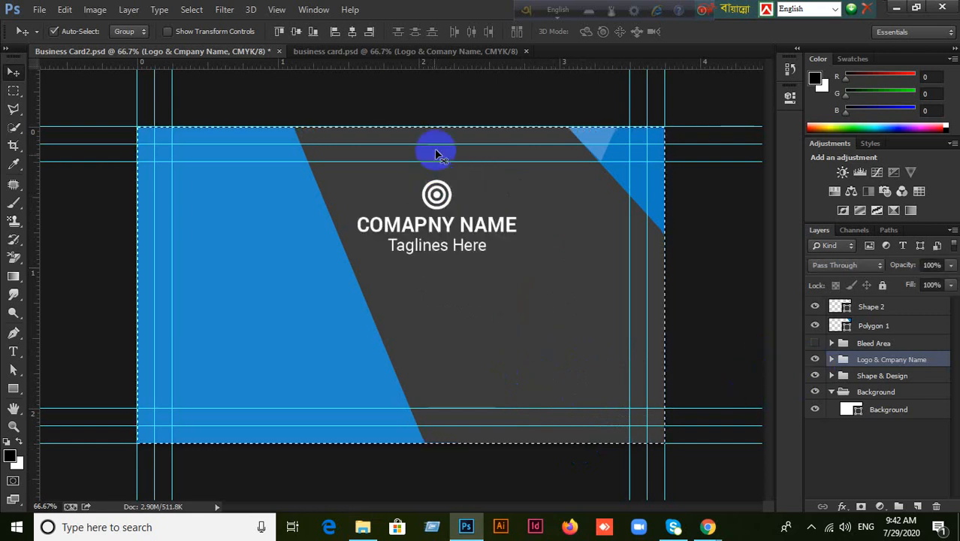
click(296, 31)
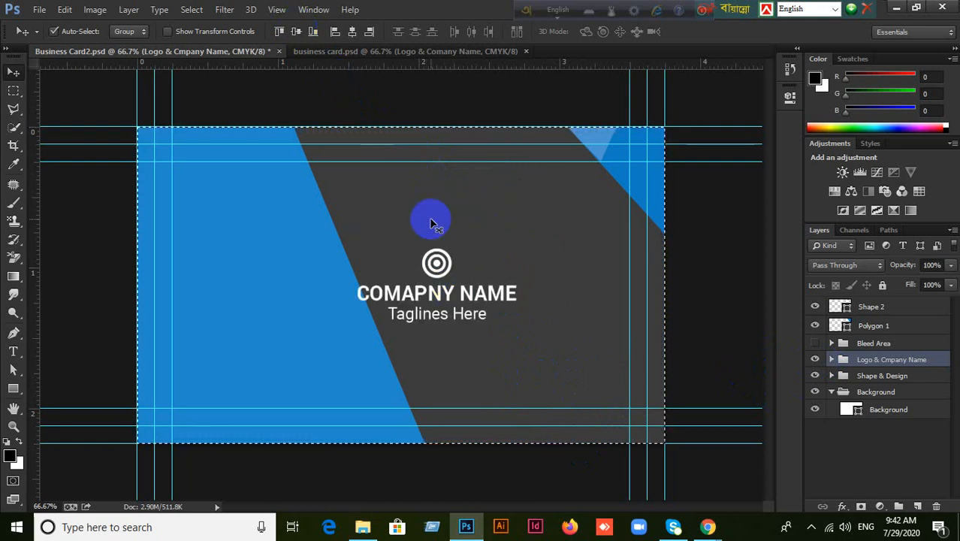
key(ctrl+d)
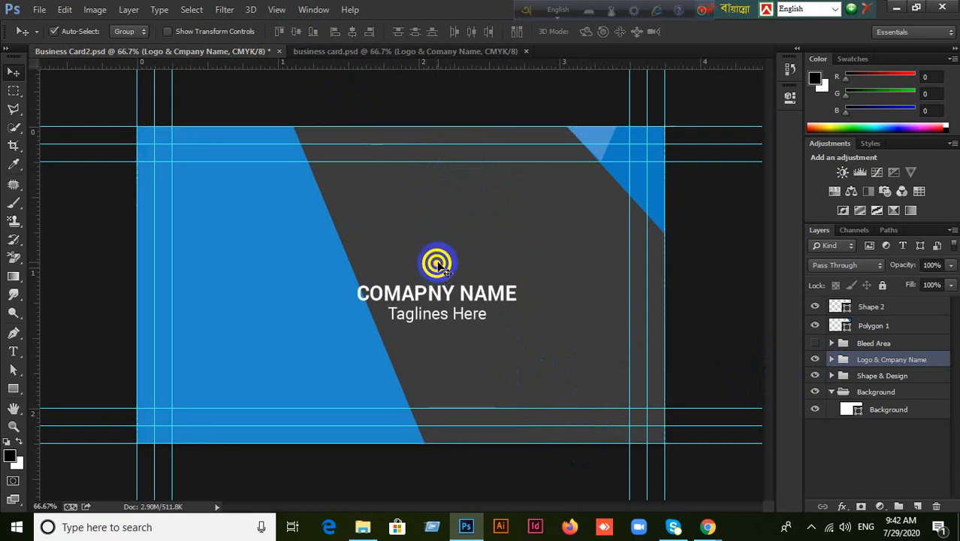
key(ctrl+a)
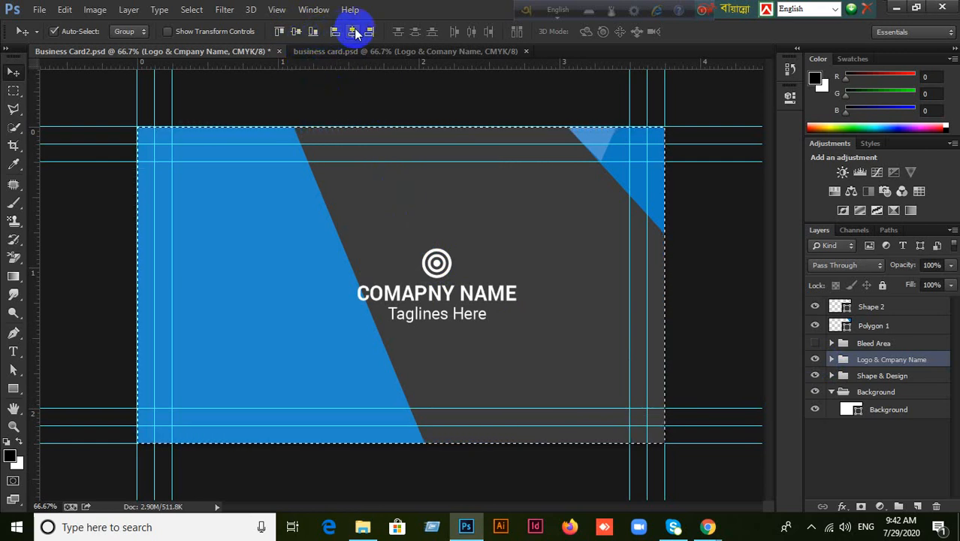
drag(439, 263, 405, 314)
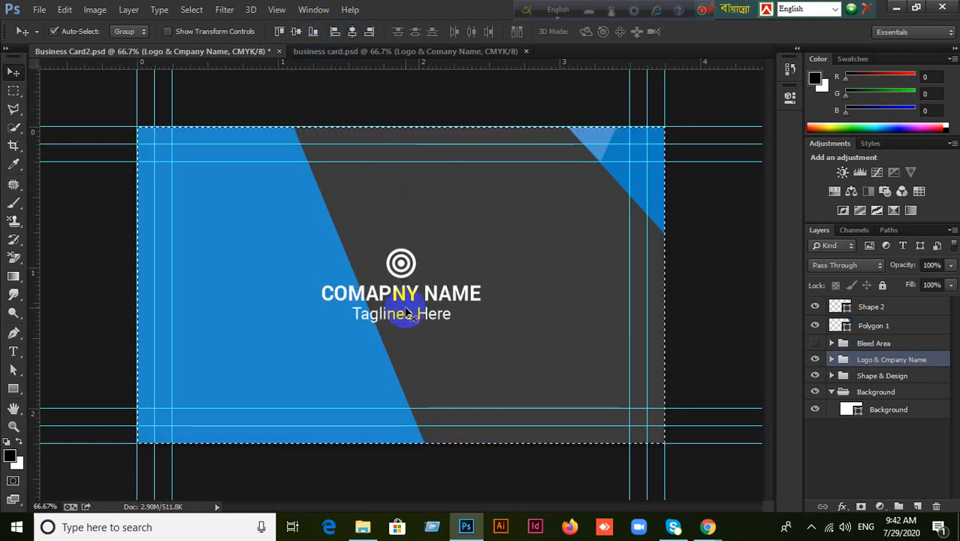
key(ctrl+d)
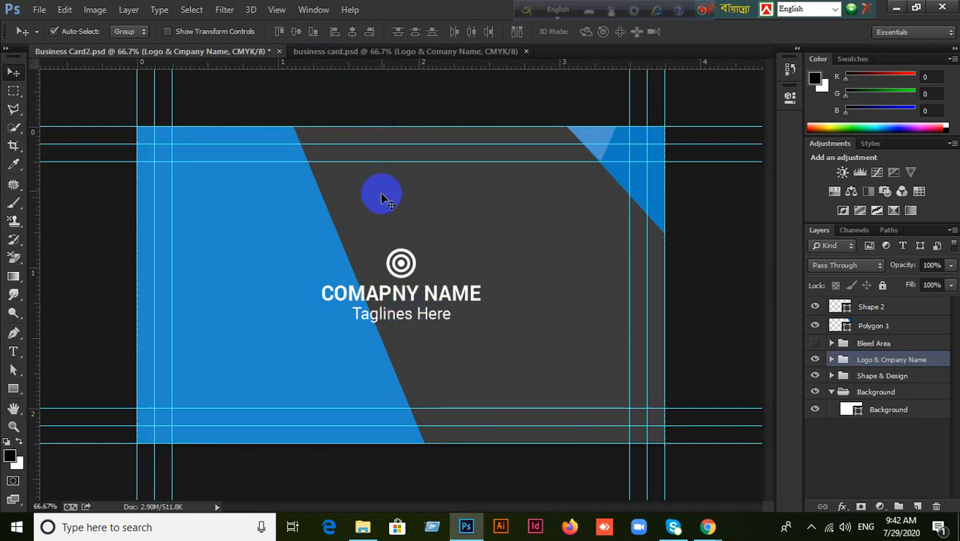
Move the large and small blue triangles down beside the centred company name.
click(411, 57)
click(220, 52)
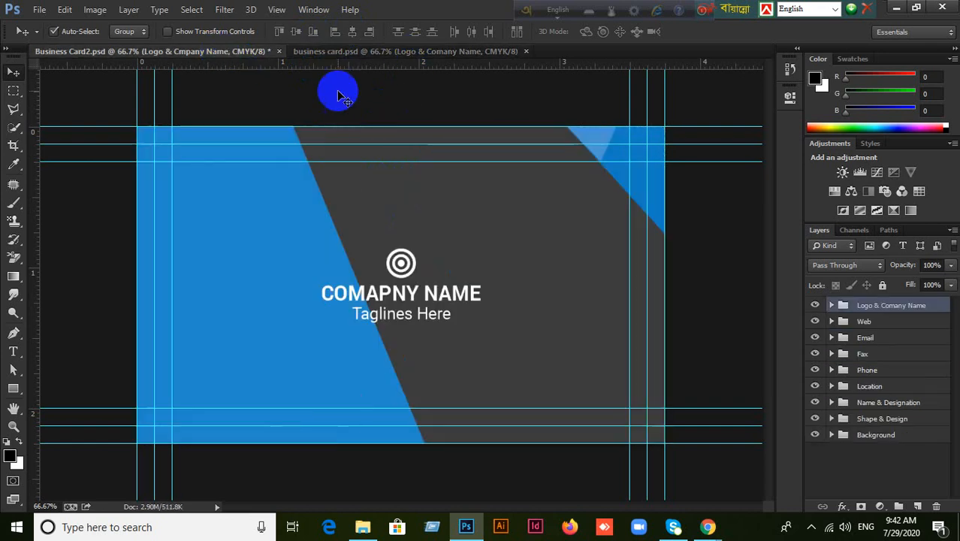
drag(623, 167, 519, 347)
drag(592, 148, 504, 278)
drag(571, 335, 603, 365)
drag(503, 264, 540, 304)
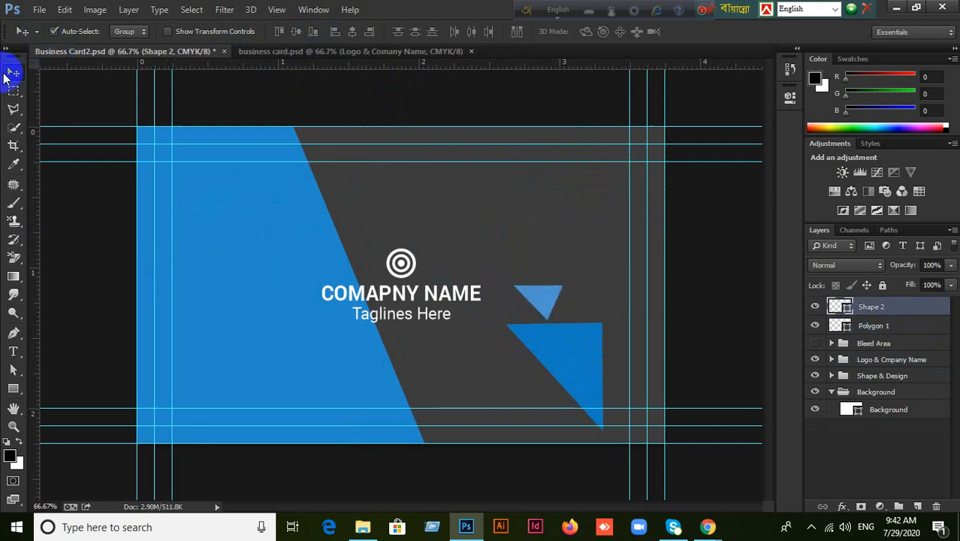
Draw a new triangle above the company name with the Polygon tool.
click(4, 48)
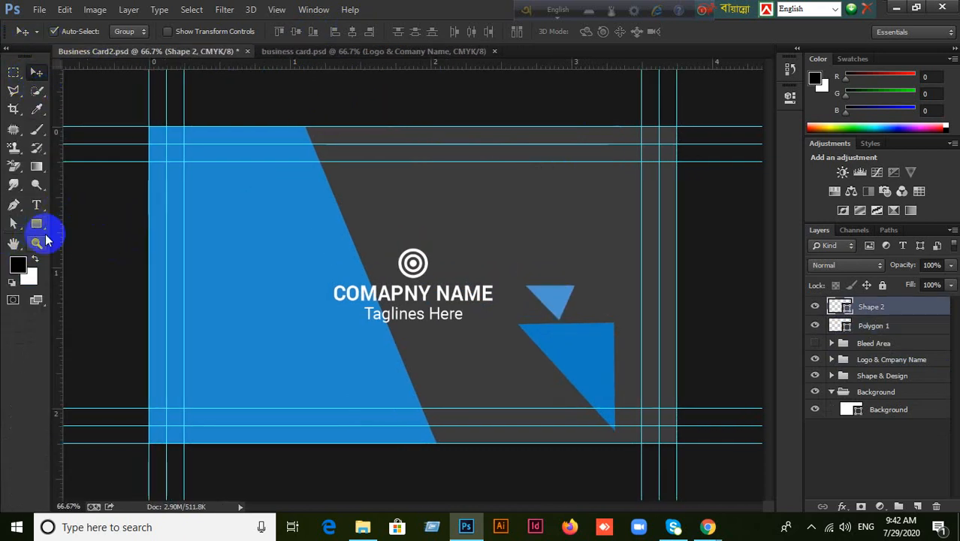
drag(43, 232, 63, 262)
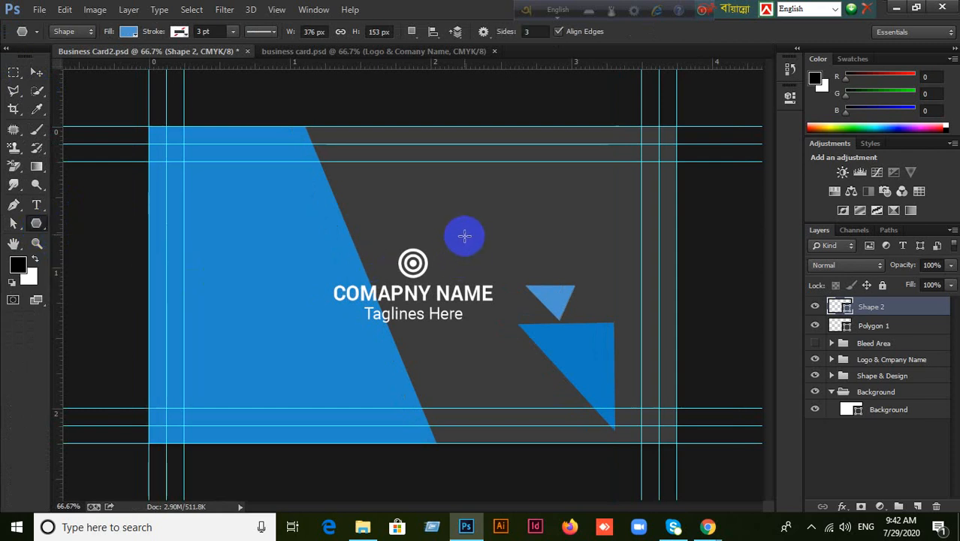
drag(455, 204, 509, 273)
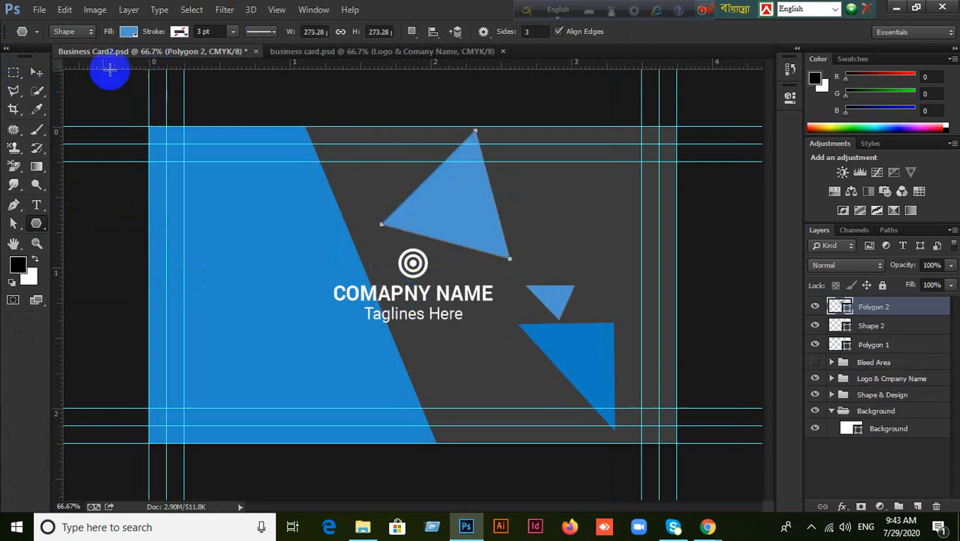
Rotate the new triangle to about 49 degrees and move it toward the top right.
click(36, 72)
key(ctrl+t)
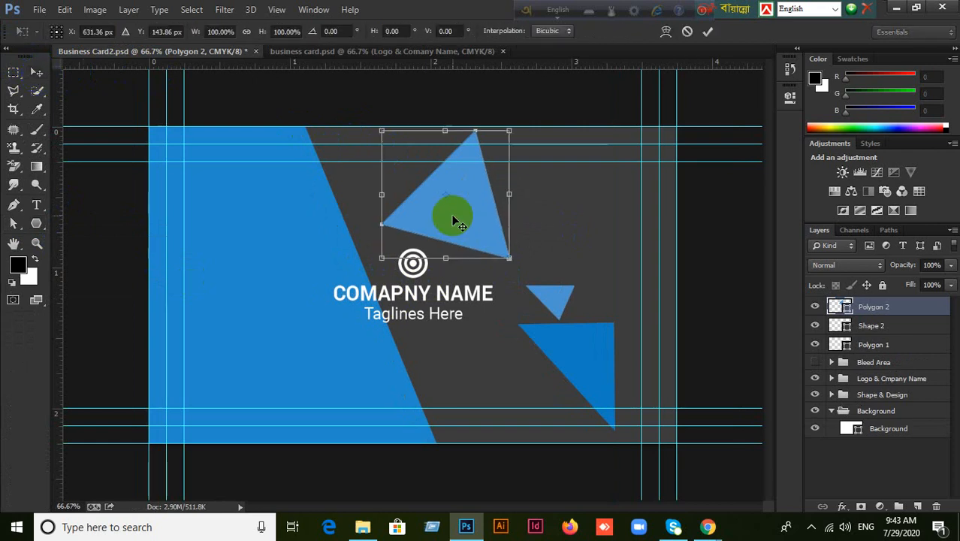
drag(531, 129, 553, 198)
drag(450, 218, 635, 186)
mouse_move(703, 152)
mouse_down()
mouse_move(706, 171)
mouse_move(706, 160)
mouse_up()
drag(596, 205, 539, 217)
click(708, 31)
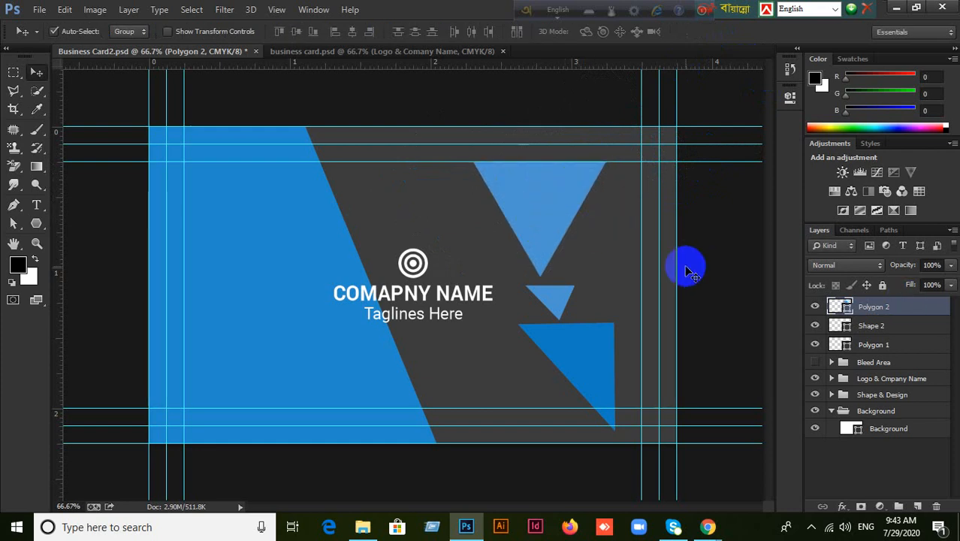
Align the triangle flush with the card's top and right edges.
key(ctrl+a)
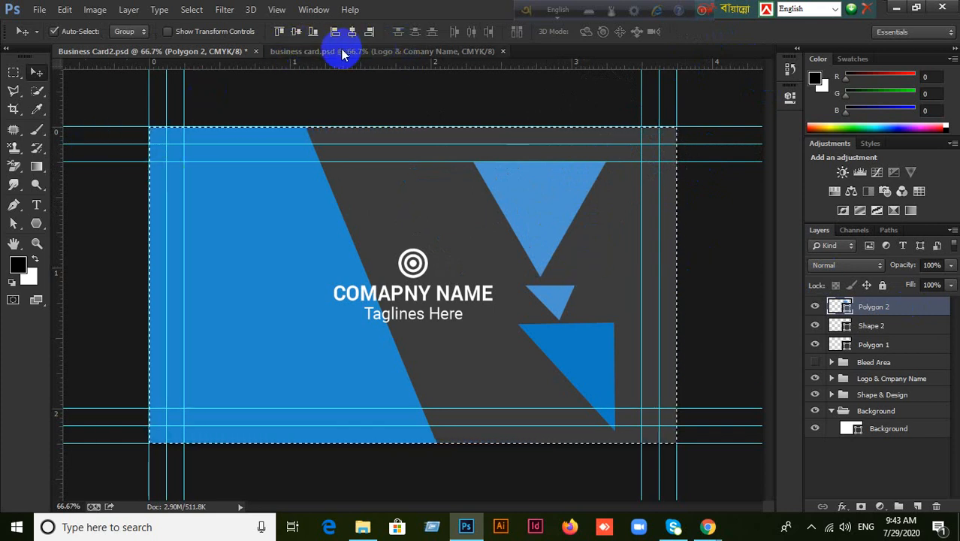
click(277, 33)
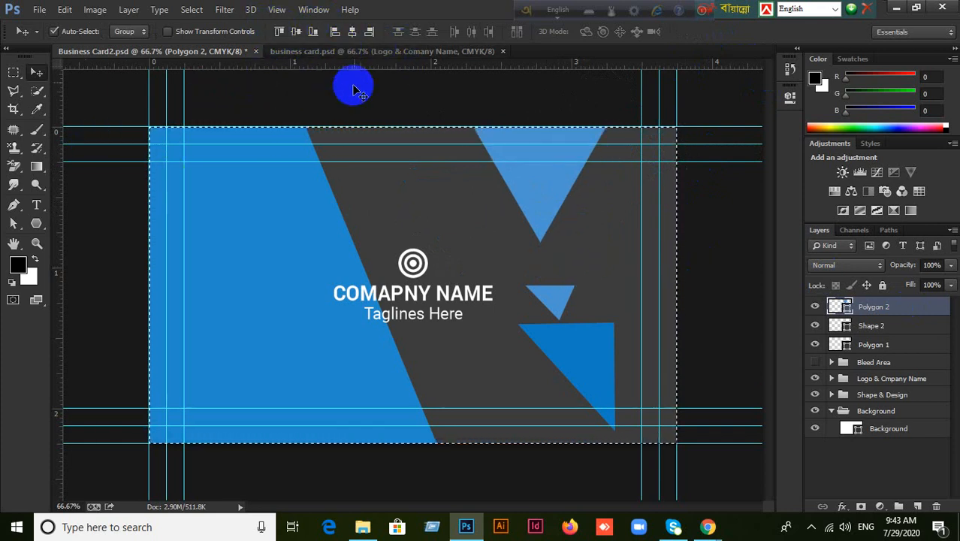
click(369, 31)
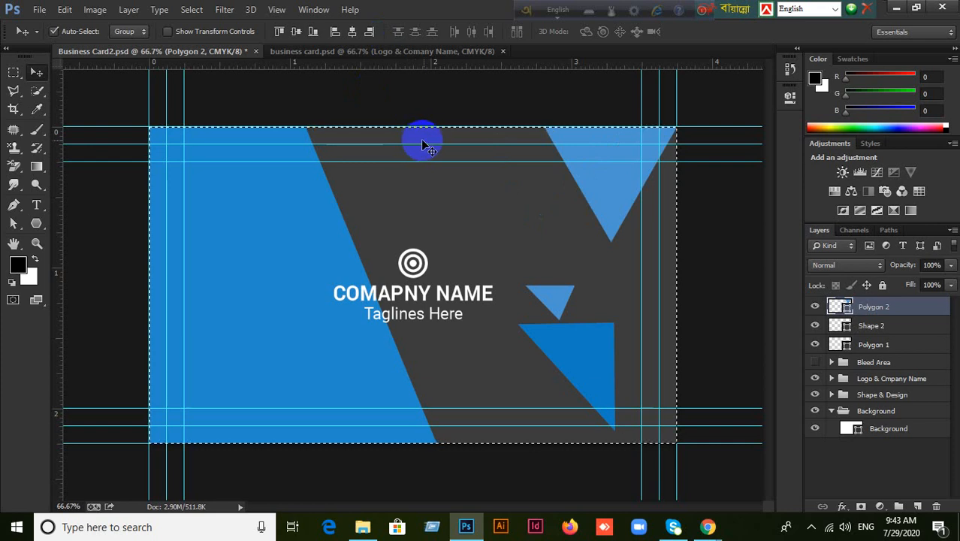
key(ctrl+d)
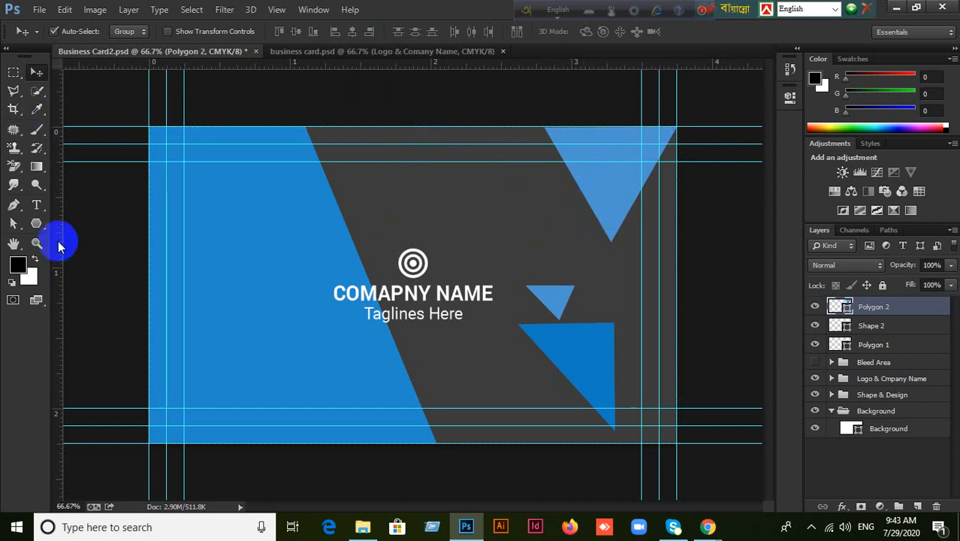
Nudge the triangle's path down-right, then select the Polygon 2 layer.
click(15, 224)
click(610, 246)
drag(616, 251, 686, 255)
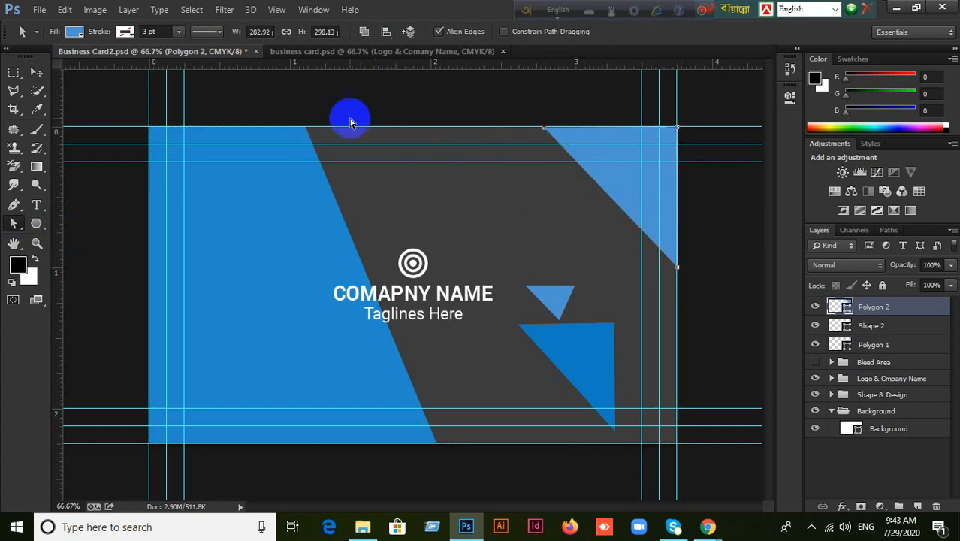
click(36, 72)
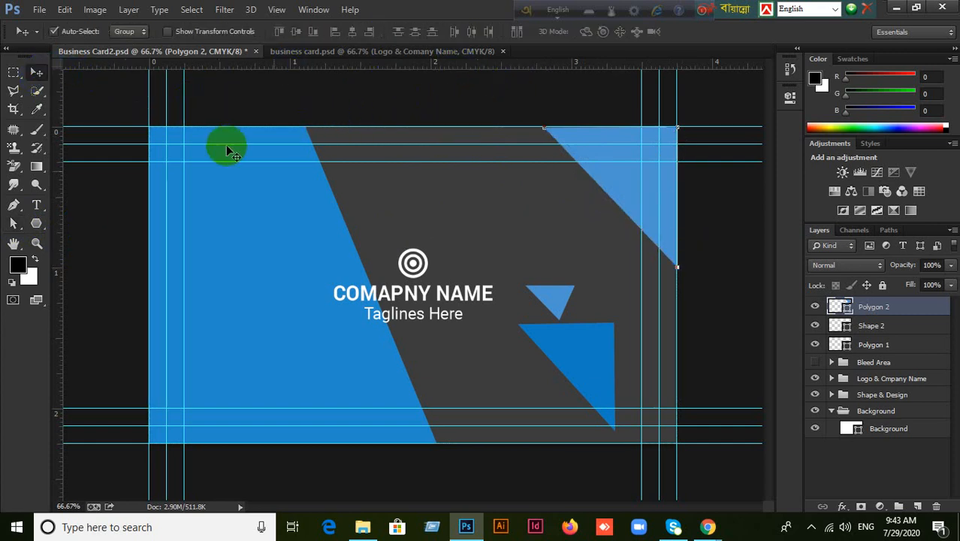
click(464, 226)
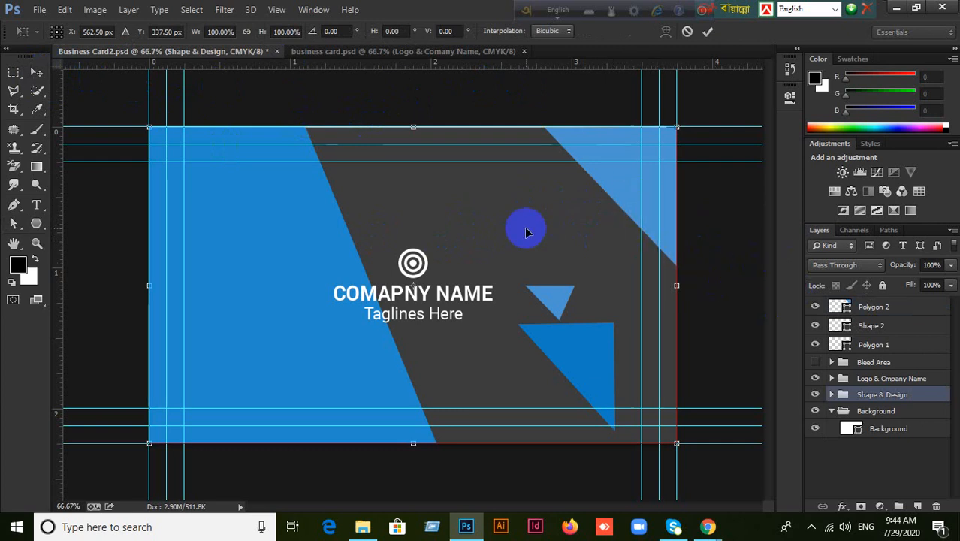
click(686, 35)
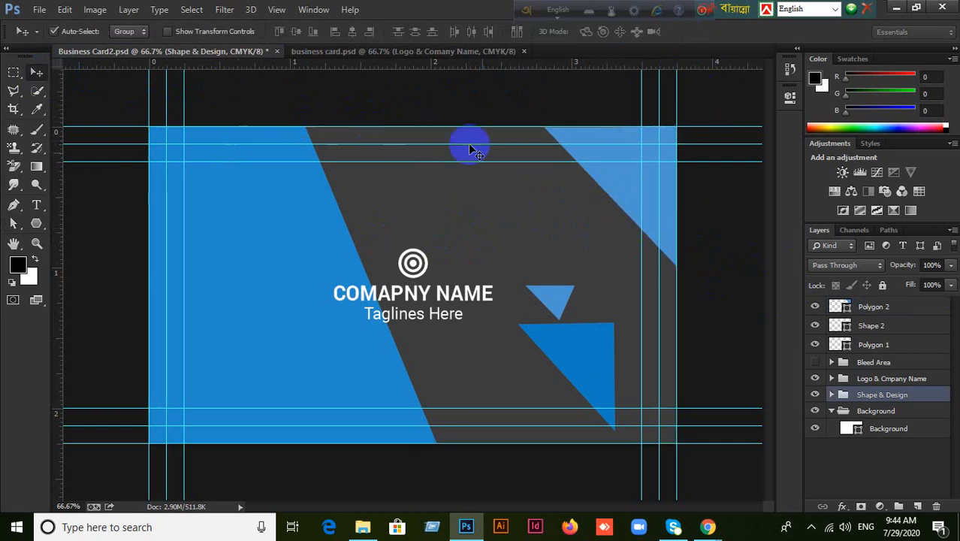
click(622, 189)
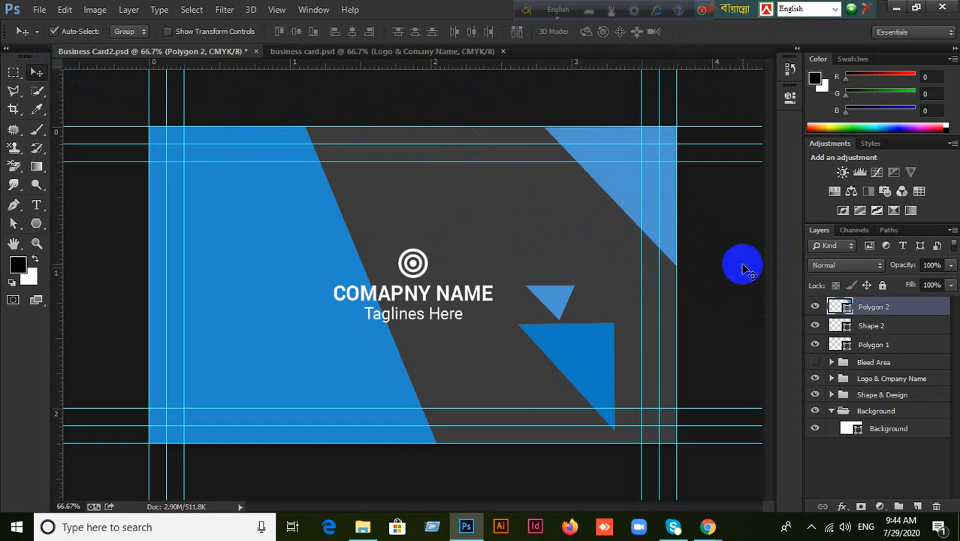
click(815, 307)
click(815, 307)
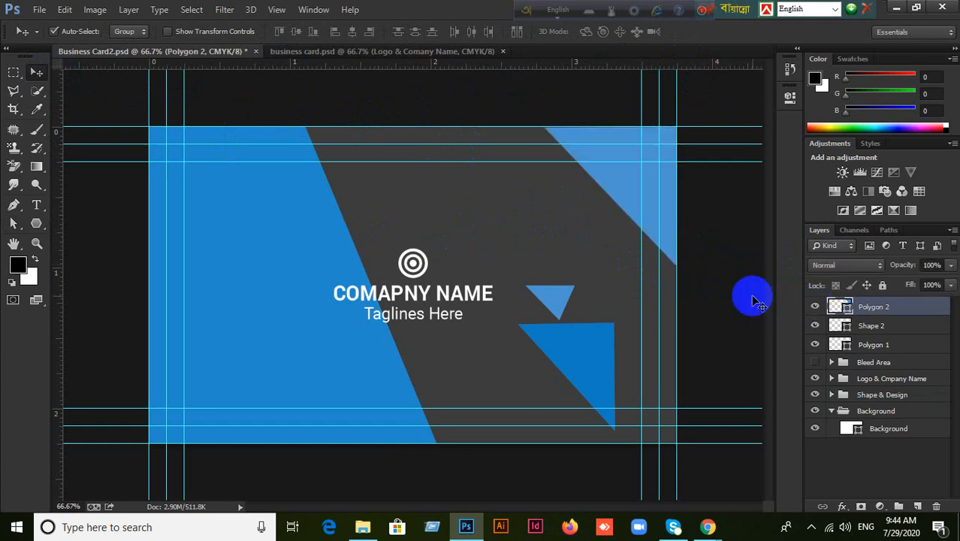
Scale Polygon 2 to about 70% width and 81% height and open its fill colour.
key(ctrl+t)
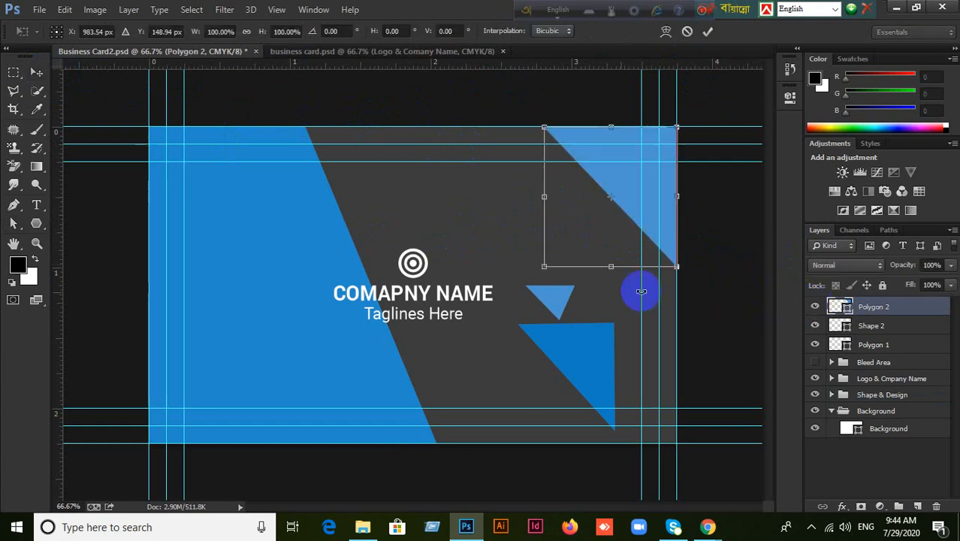
drag(611, 266, 611, 217)
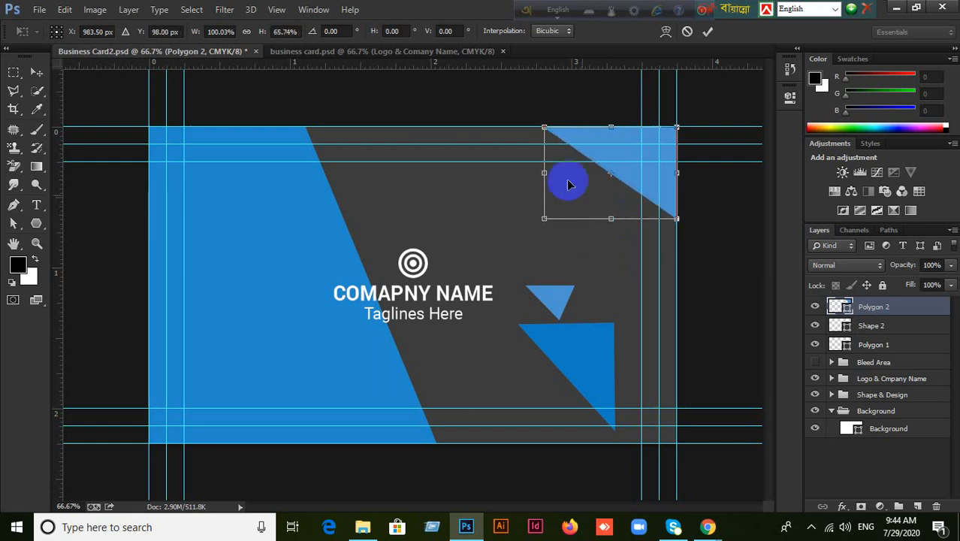
drag(544, 172, 584, 173)
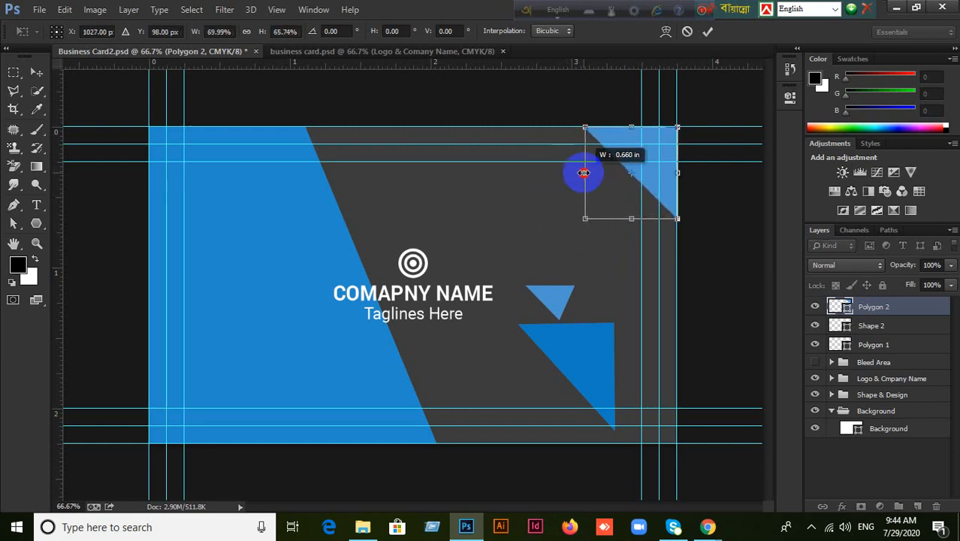
drag(631, 218, 628, 239)
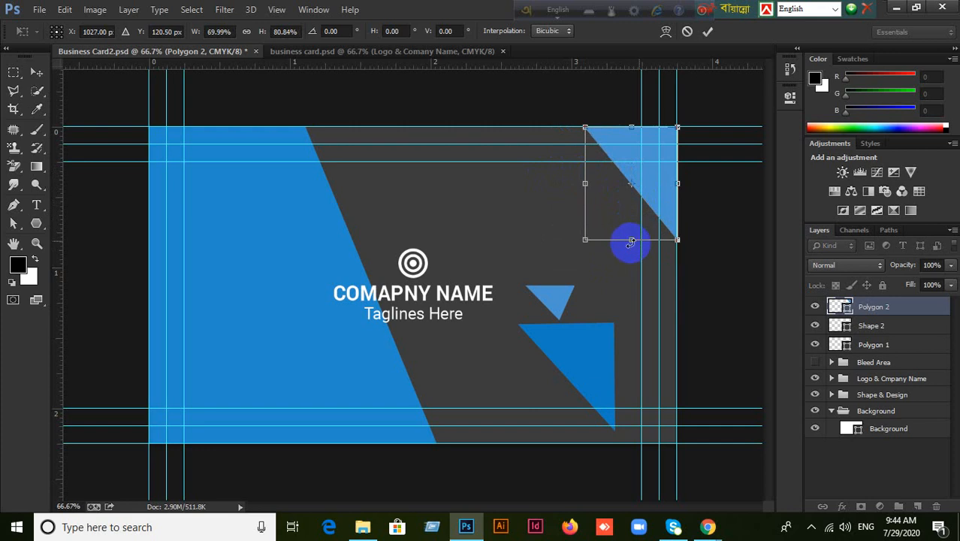
click(708, 31)
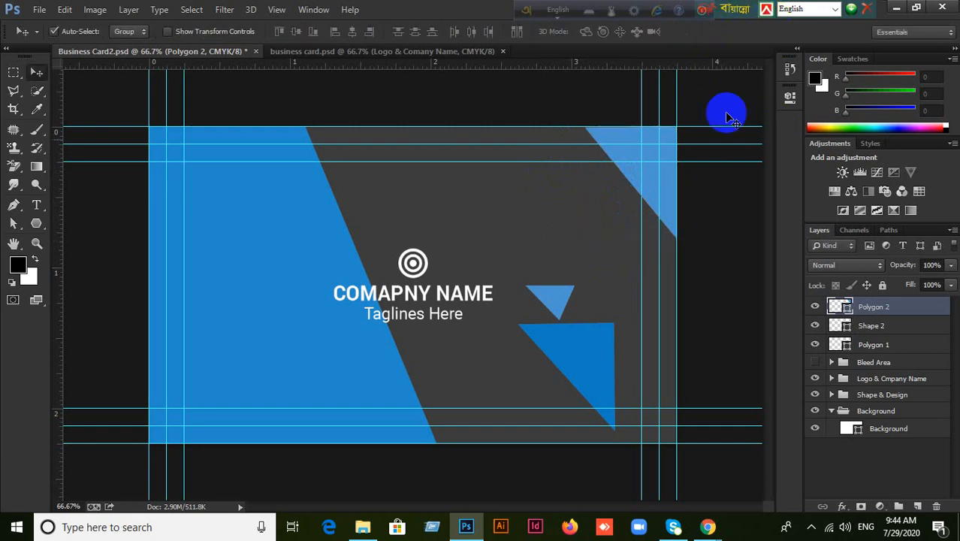
double_click(847, 308)
Fill Polygon 2 with the lower triangle's darker blue, 117dc1.
drag(735, 160, 424, 103)
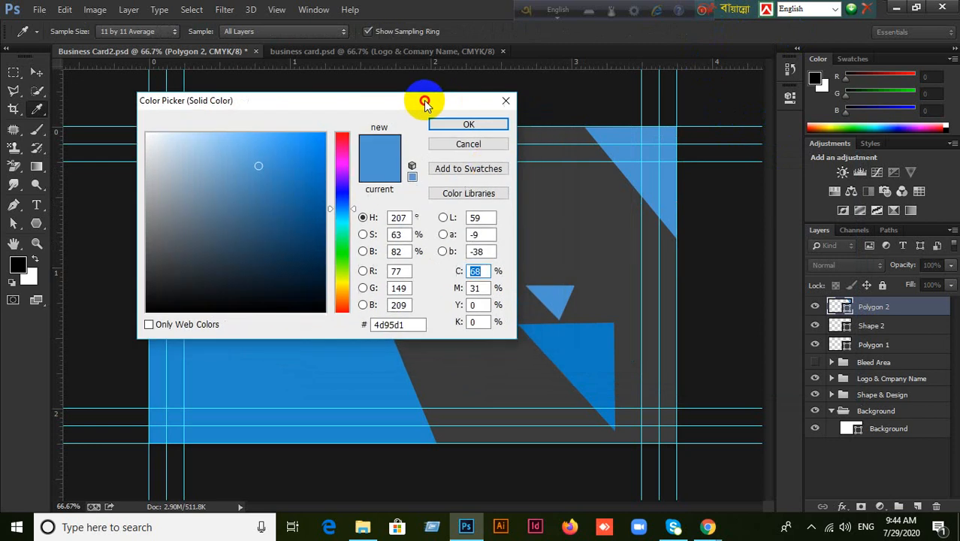
click(593, 351)
click(468, 124)
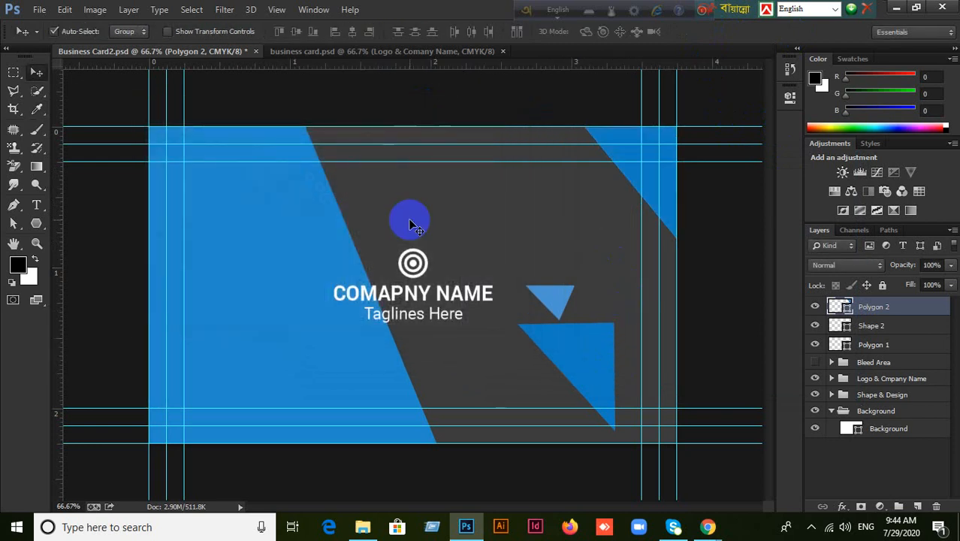
Compare with the business card front document, then return to Business Card2.
click(386, 54)
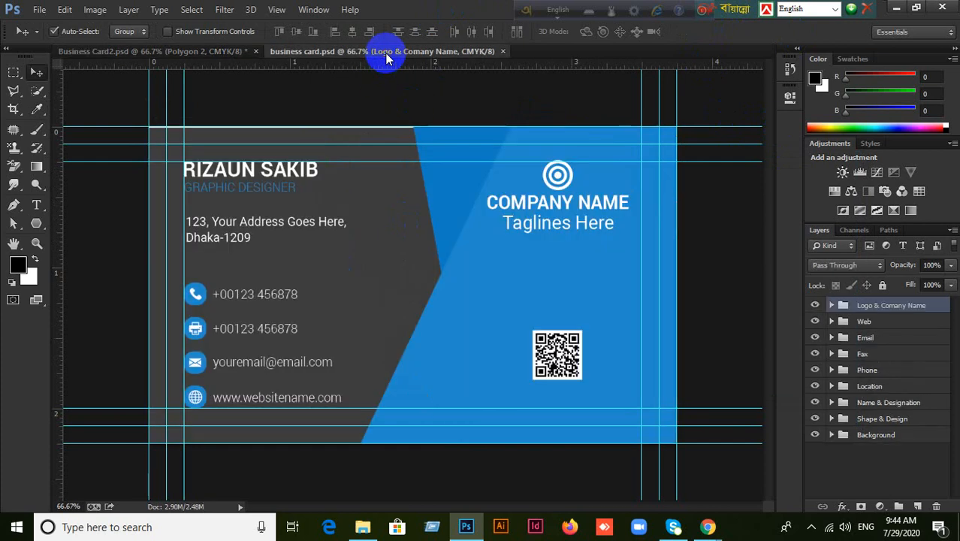
click(201, 53)
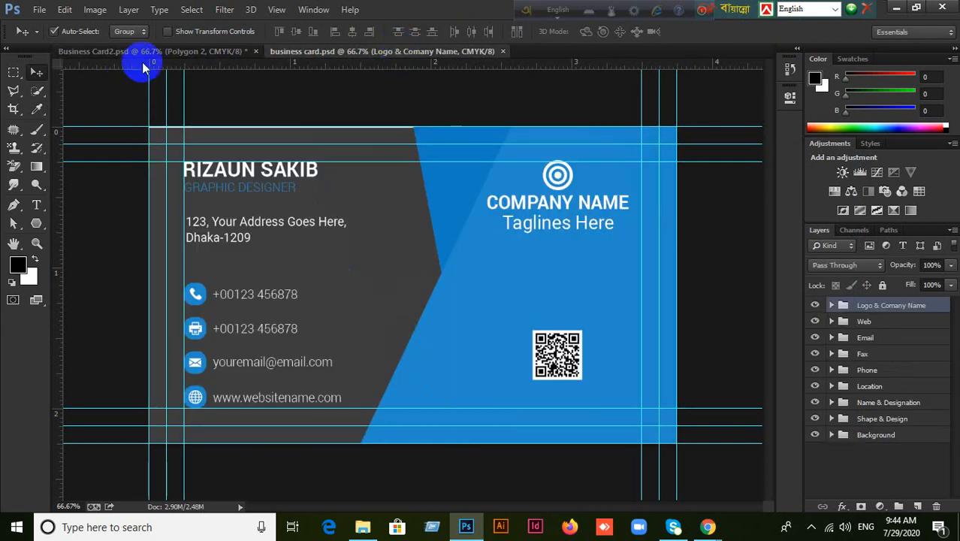
click(147, 52)
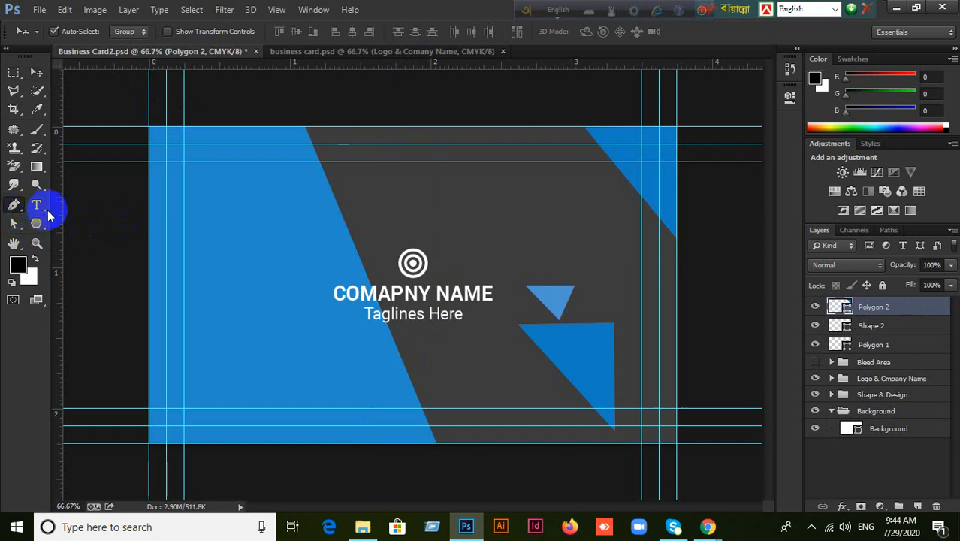
click(12, 207)
right_click(15, 209)
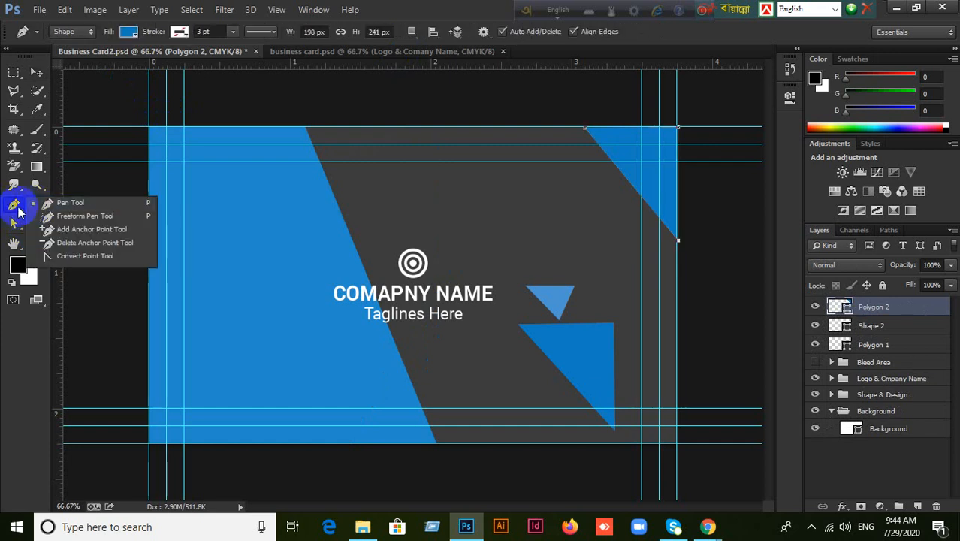
Draw a small pen triangle, Shape 3, over the top-right corner triangle.
click(57, 203)
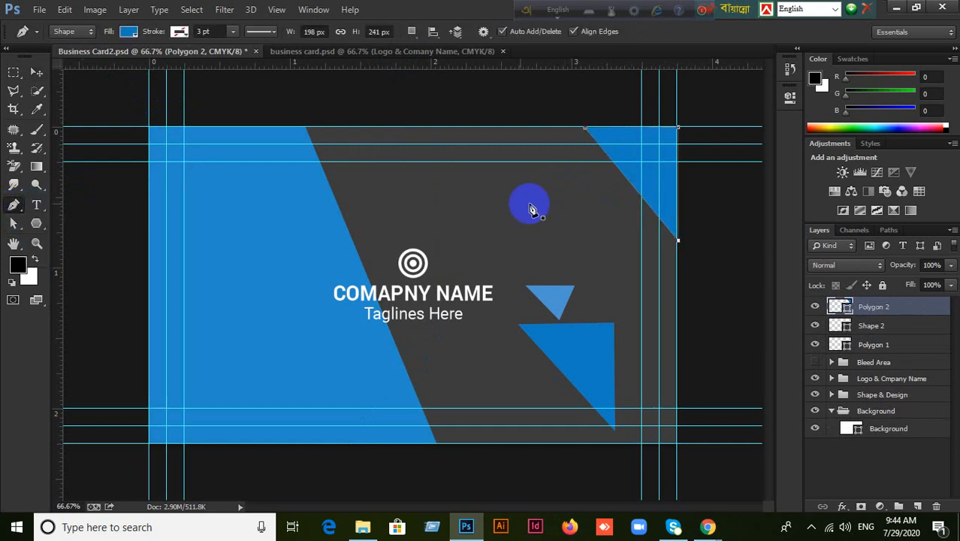
click(36, 73)
click(338, 101)
click(14, 207)
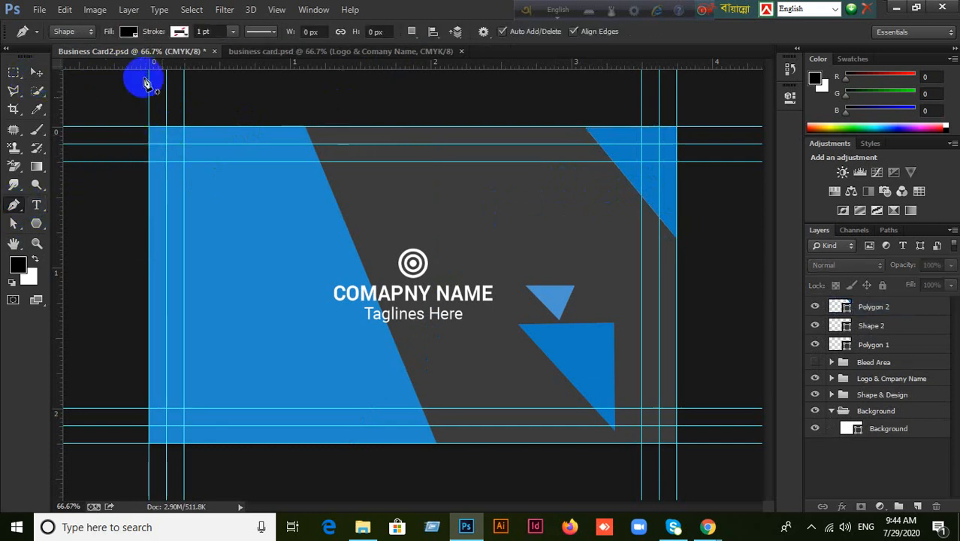
click(647, 127)
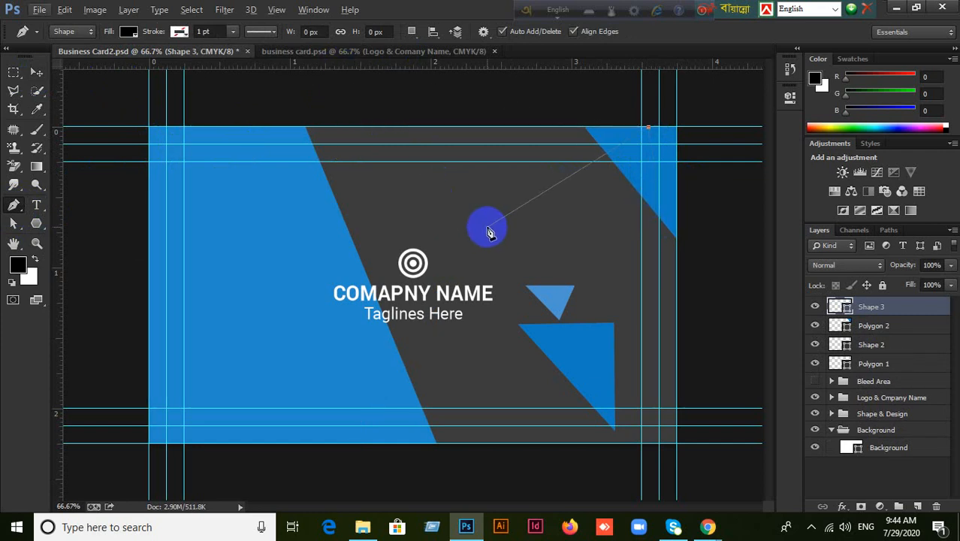
key(ctrl+z)
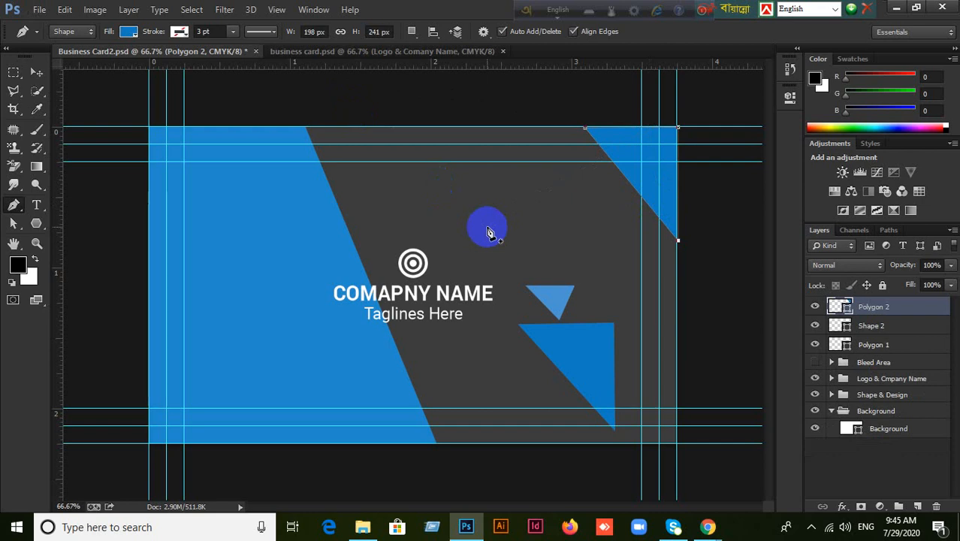
click(13, 204)
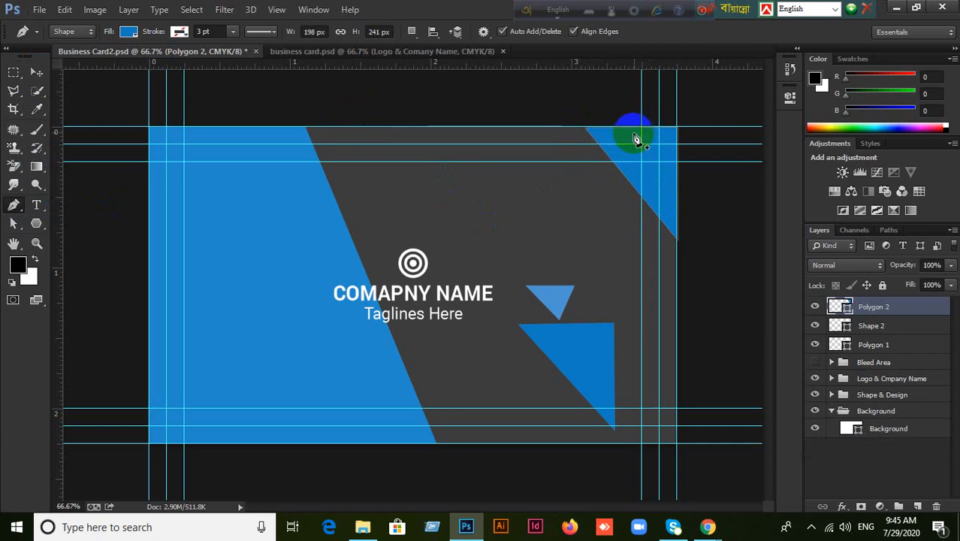
click(634, 130)
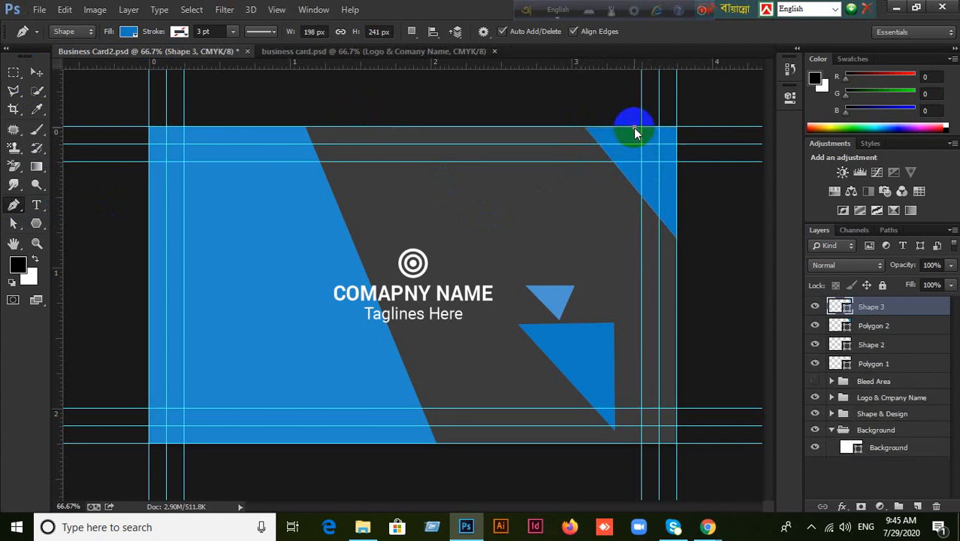
click(618, 169)
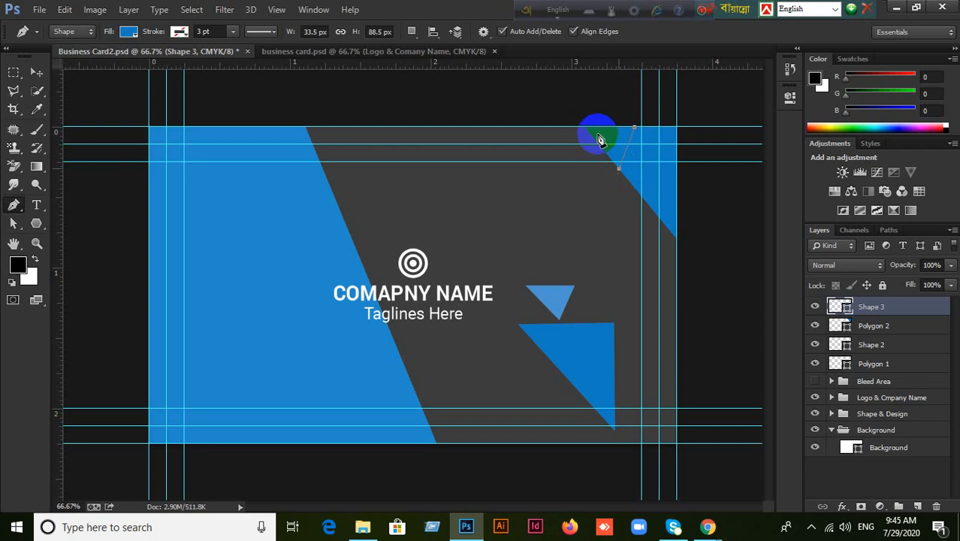
click(585, 128)
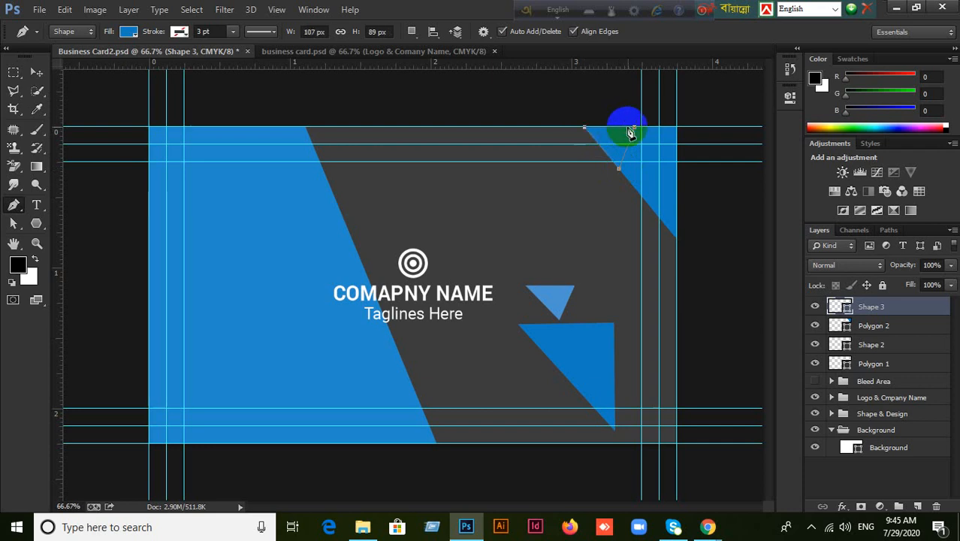
click(634, 130)
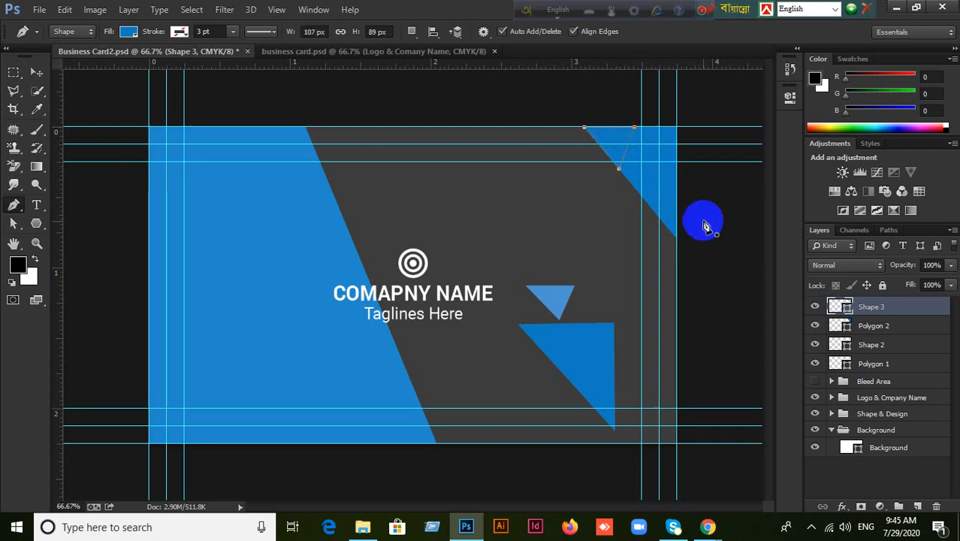
Fill Shape 3 with the card's blue, 2289ca.
click(845, 310)
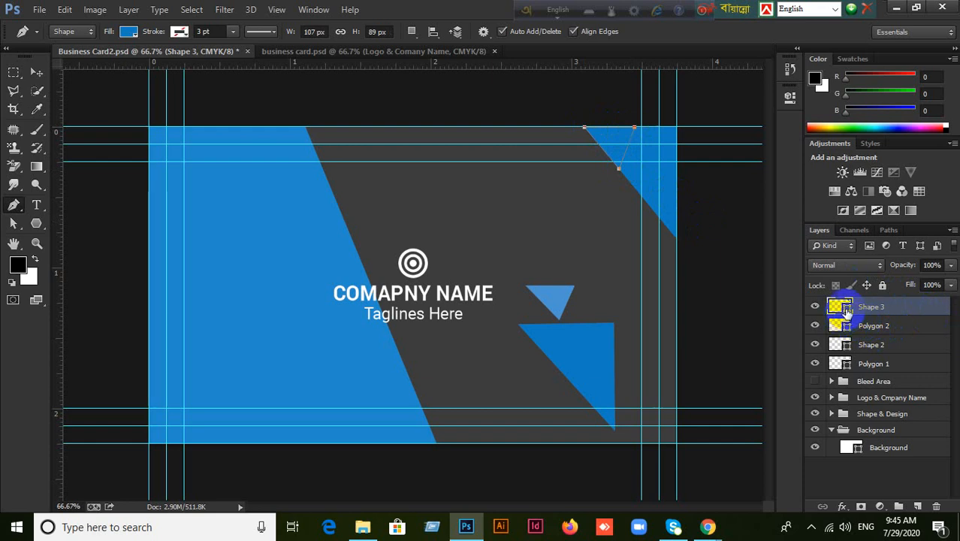
double_click(843, 310)
click(333, 371)
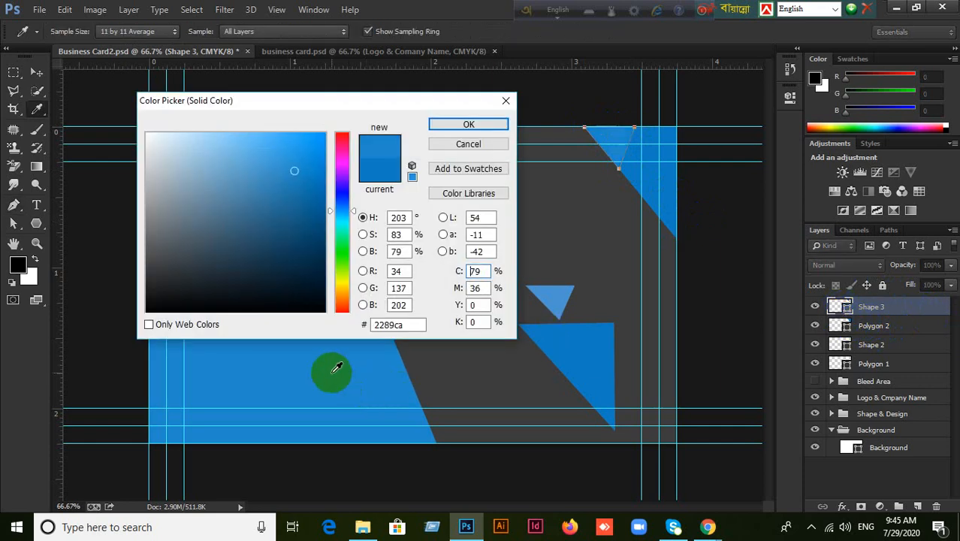
click(468, 124)
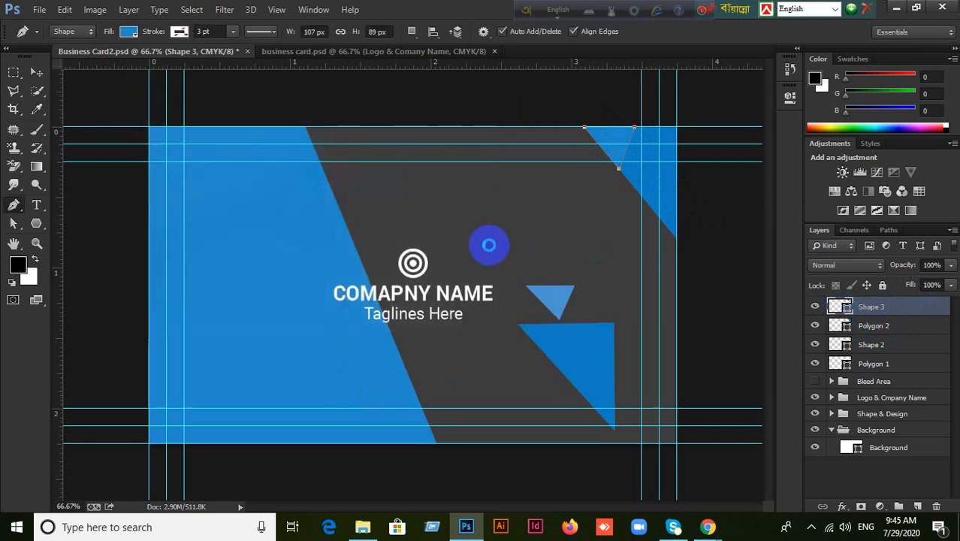
click(36, 71)
Recolour the Shape 3 triangle to the brighter blue 31aaf7.
click(366, 120)
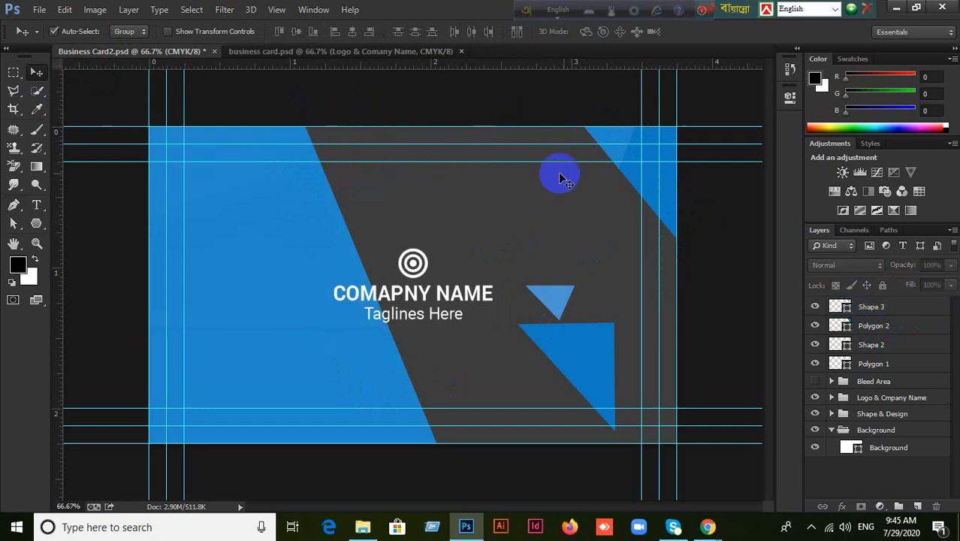
drag(624, 145, 621, 148)
click(616, 144)
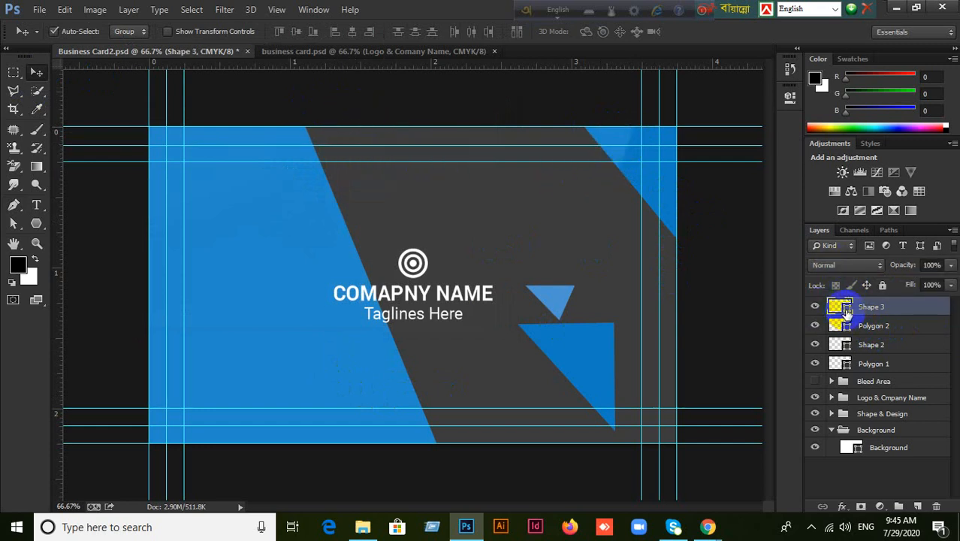
double_click(844, 309)
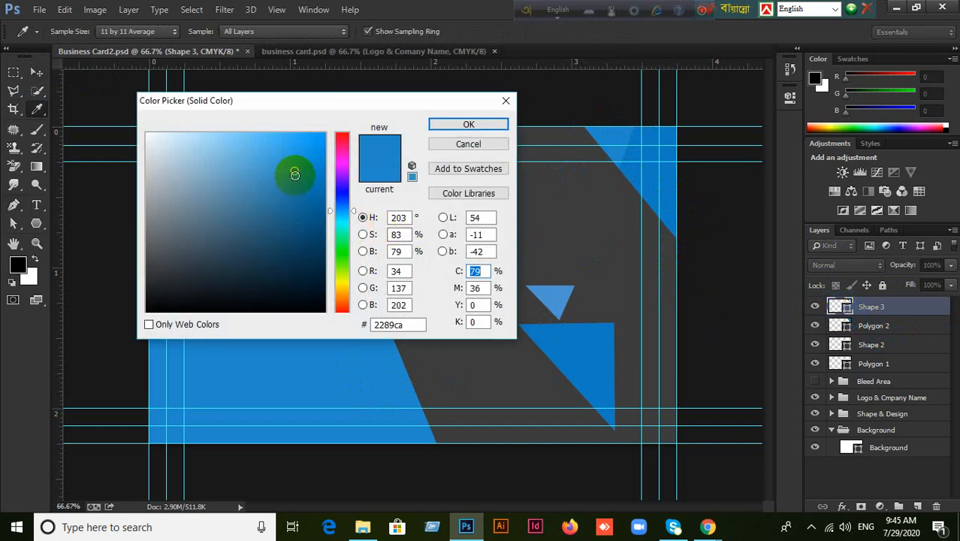
drag(294, 171, 289, 138)
click(469, 126)
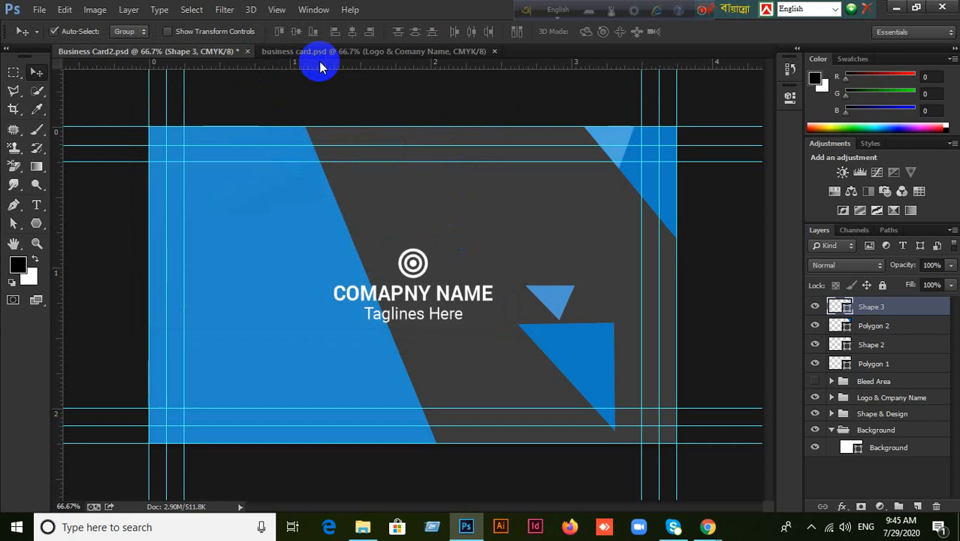
Delete the small lower triangle and nudge the logo group slightly right and down.
drag(417, 269, 490, 203)
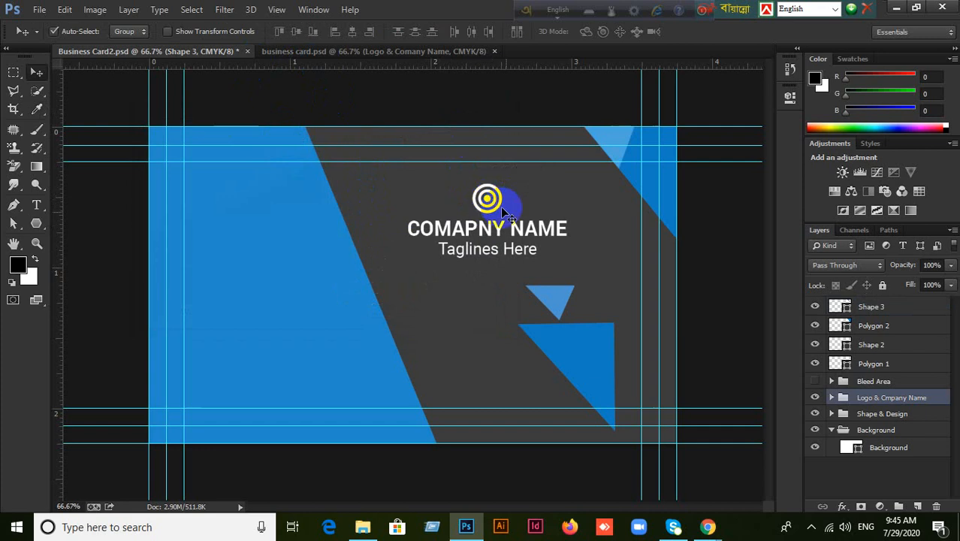
click(557, 302)
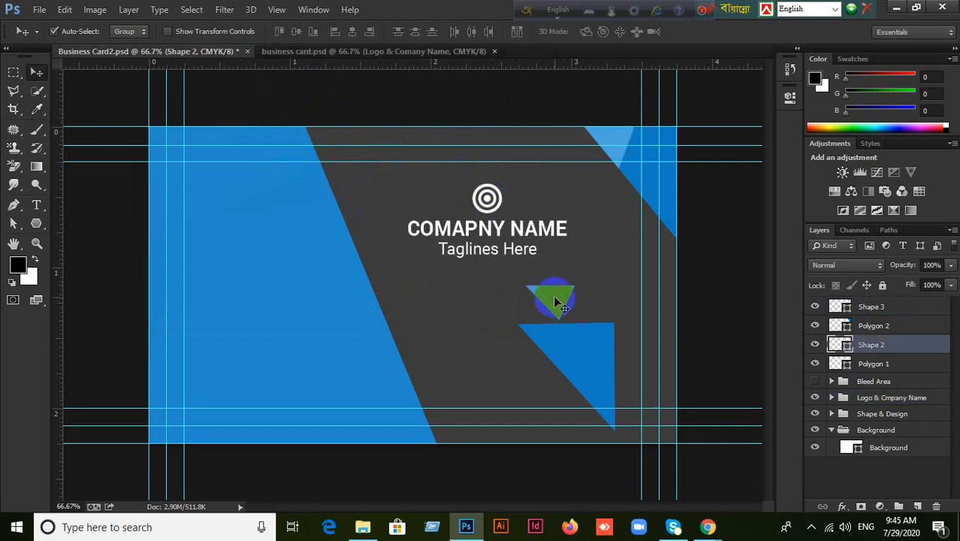
key(Delete)
key(Delete)
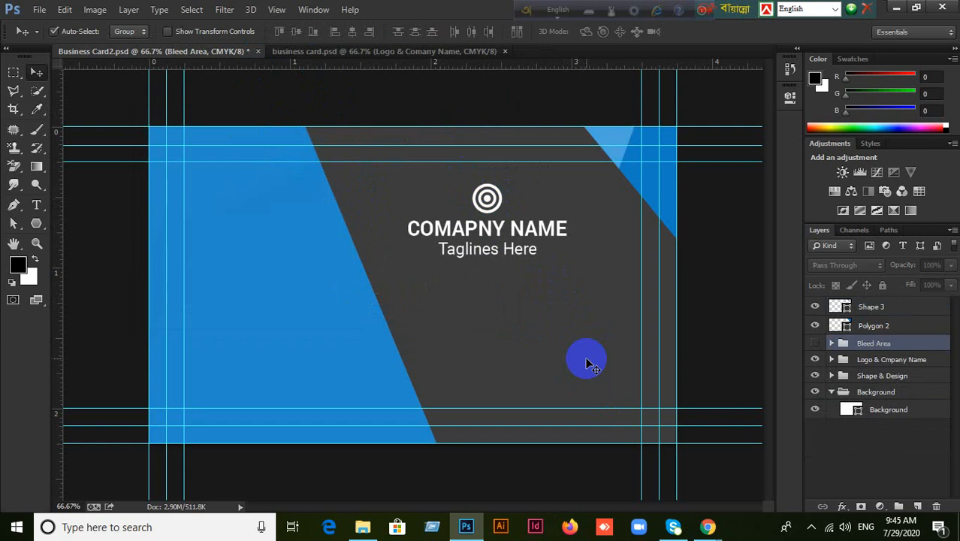
click(488, 205)
drag(489, 205, 508, 258)
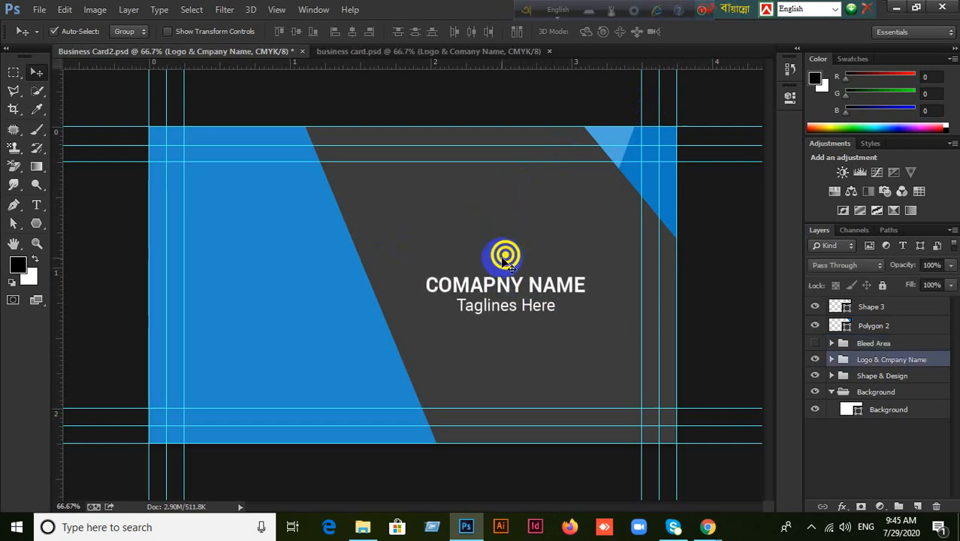
Set Auto-Select to Layer, select the logo rings, and fill them with blue 2289ca.
click(400, 54)
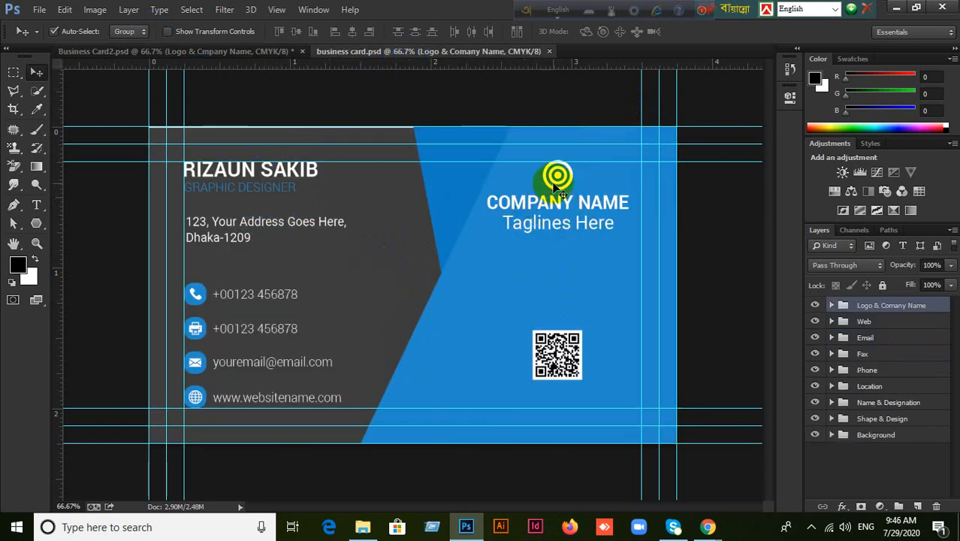
click(204, 51)
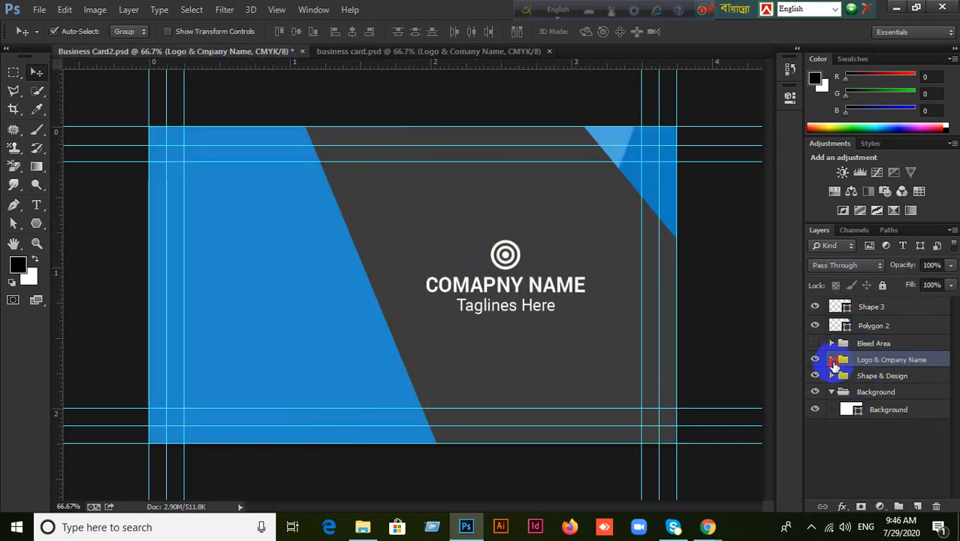
click(831, 359)
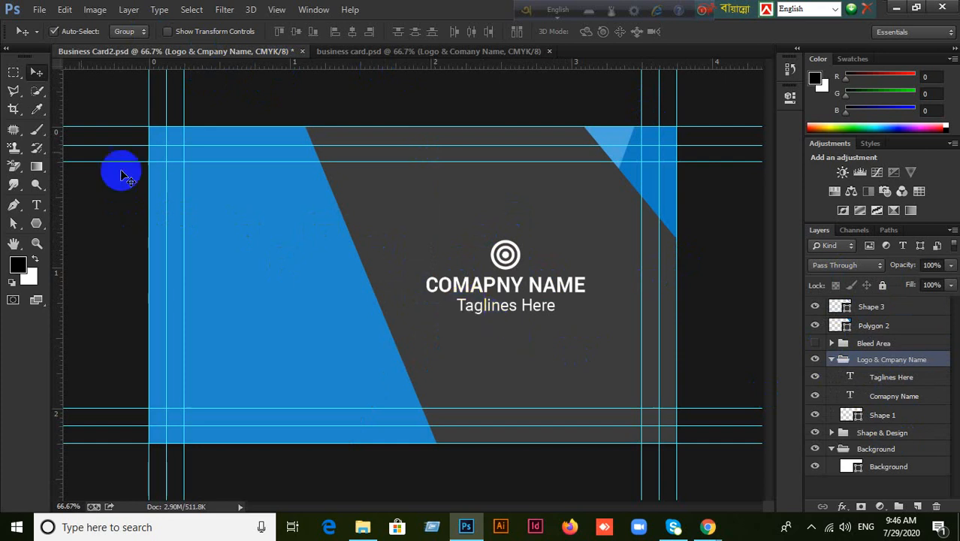
click(137, 33)
click(121, 57)
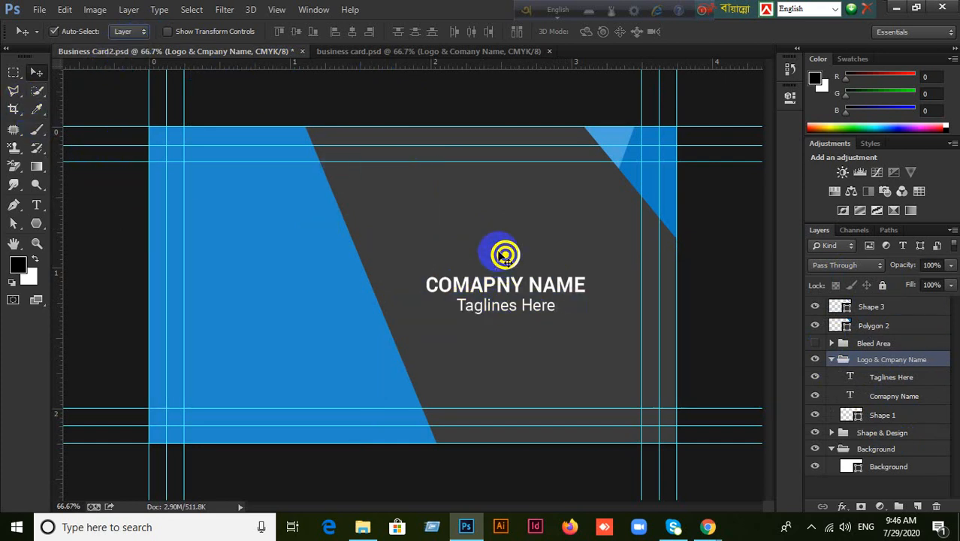
click(504, 255)
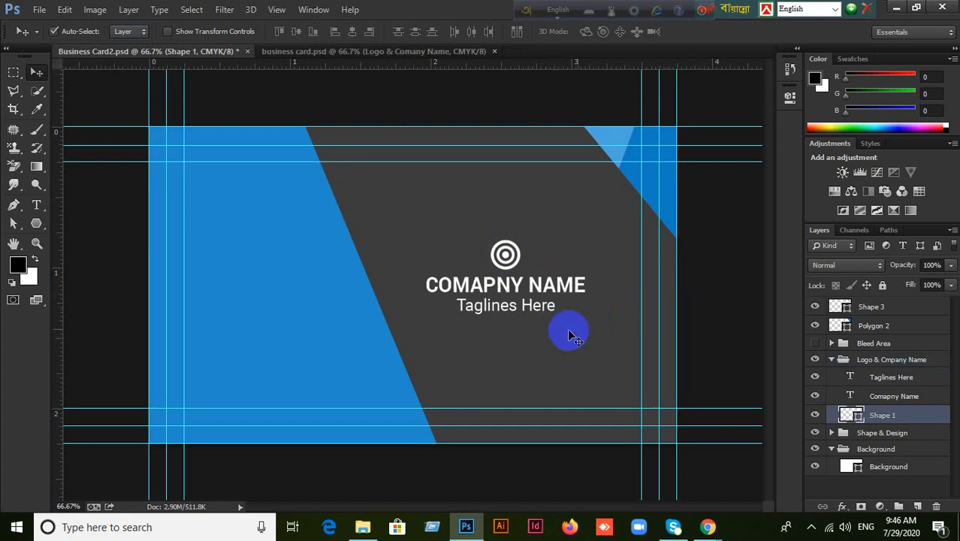
double_click(856, 416)
click(296, 371)
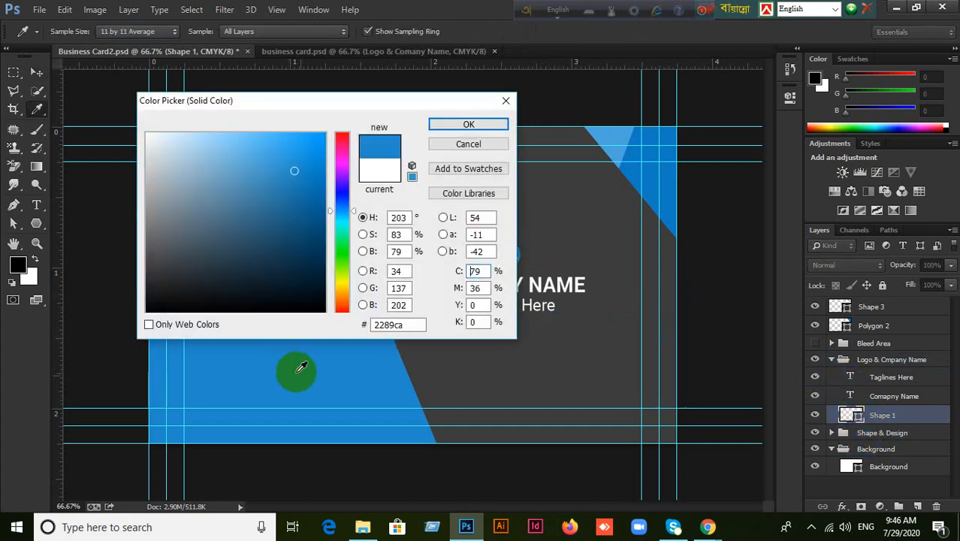
click(467, 124)
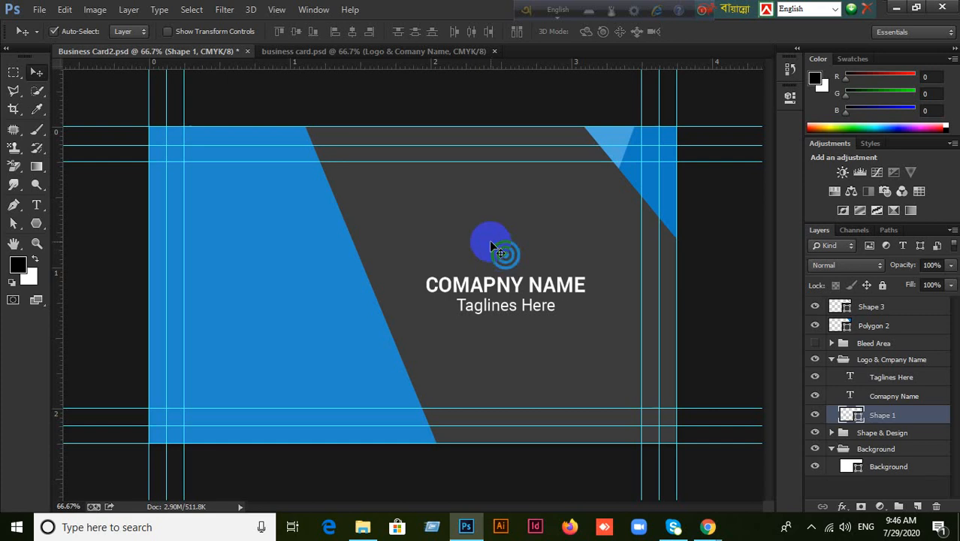
Compare against the original card design and collapse the Logo & Cmpany Name group.
click(315, 51)
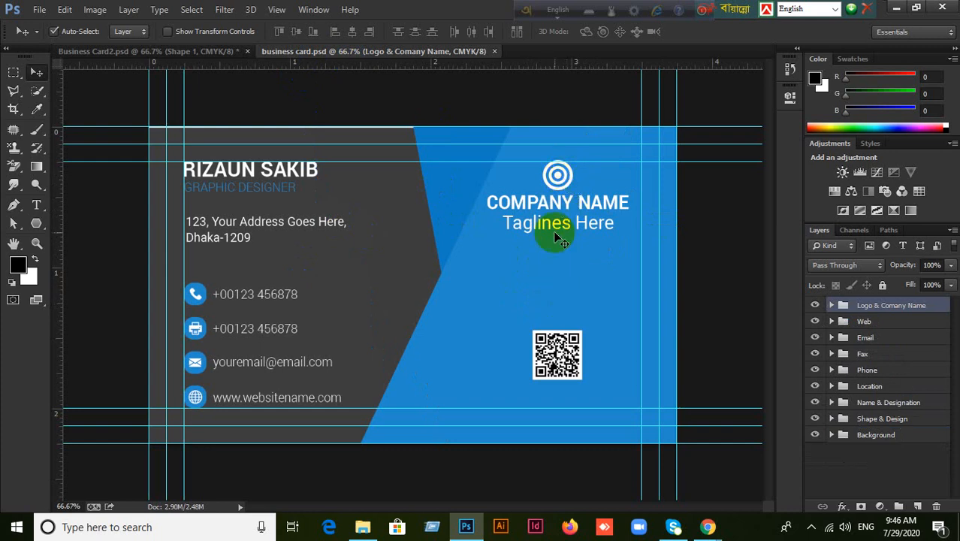
click(224, 65)
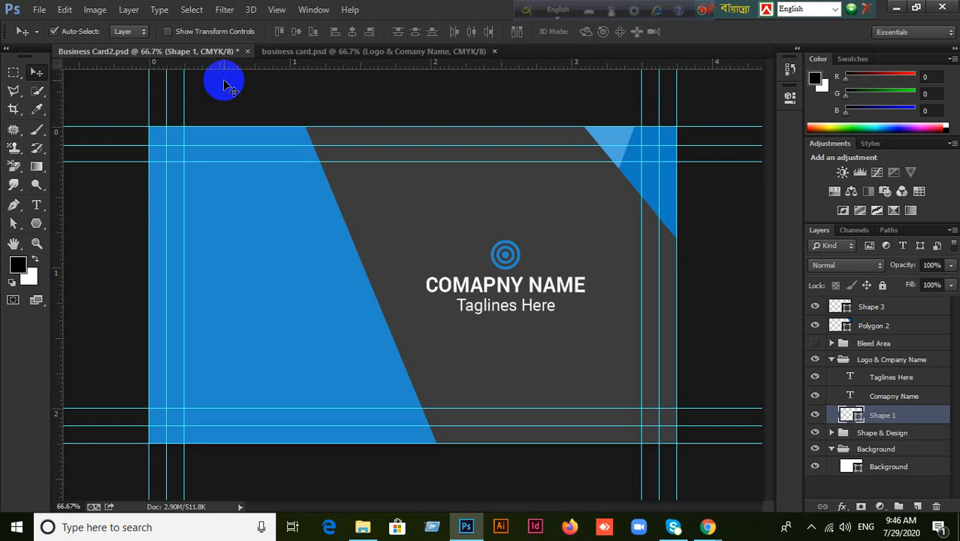
click(832, 361)
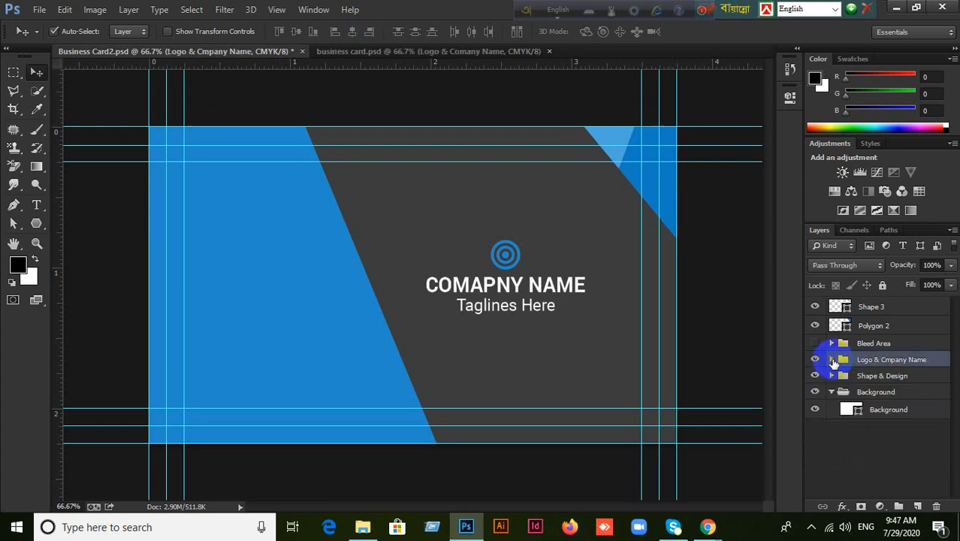
Bring the Bleed Area group to the top and move Polygon 2 and Shape 3 into Shape & Design.
click(884, 348)
key(ctrl+bracketright)
key(ctrl+bracketright)
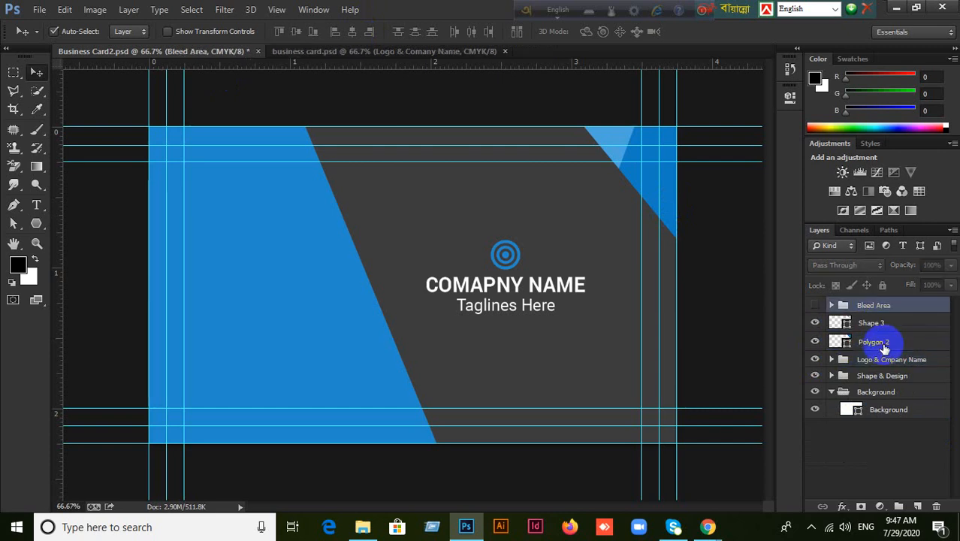
click(884, 348)
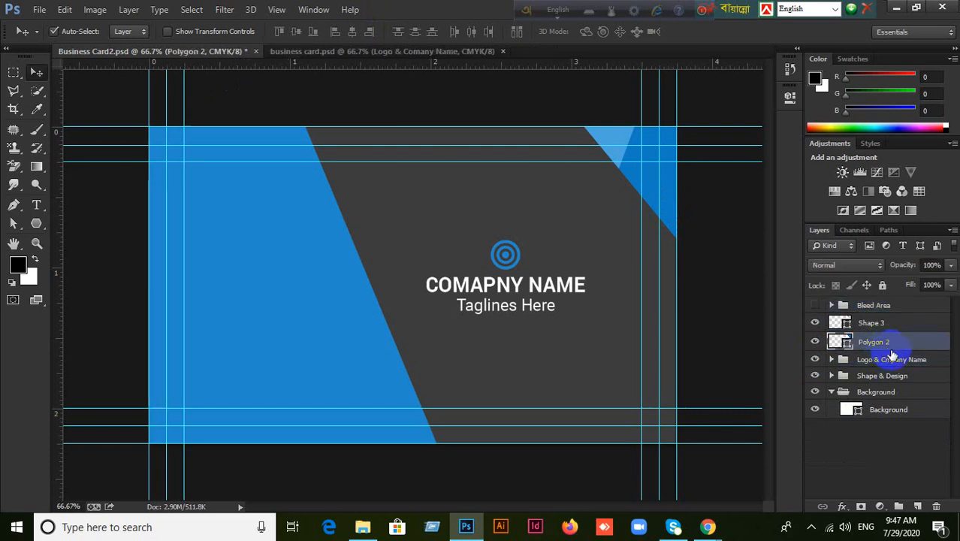
drag(888, 344, 928, 376)
drag(871, 322, 907, 361)
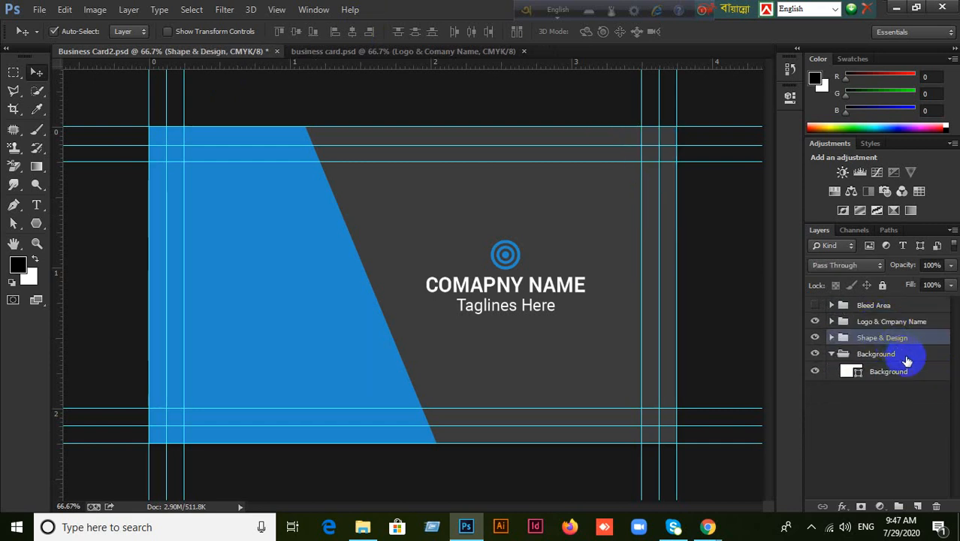
Align the logo and company name group to the card's vertical centre, then compare with the original.
click(871, 321)
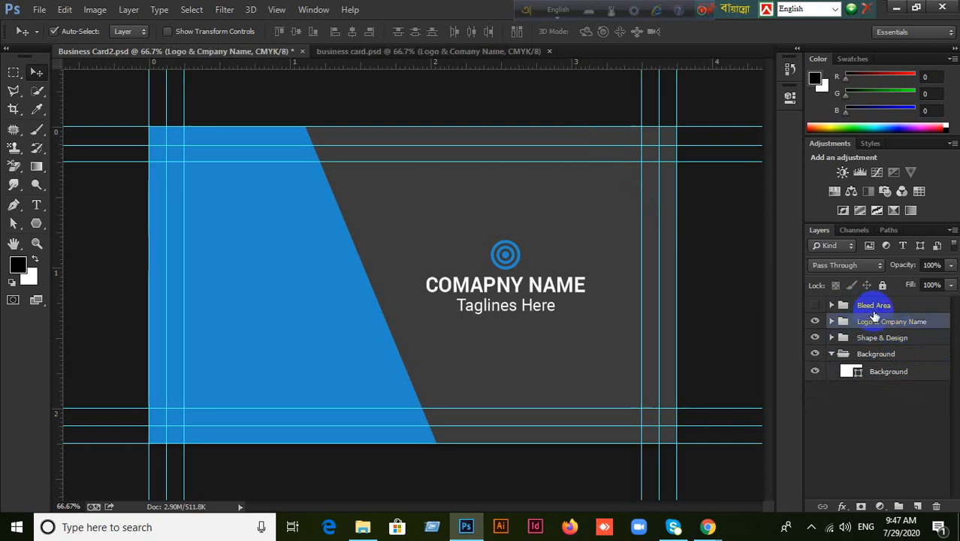
click(815, 323)
click(815, 323)
key(ctrl+a)
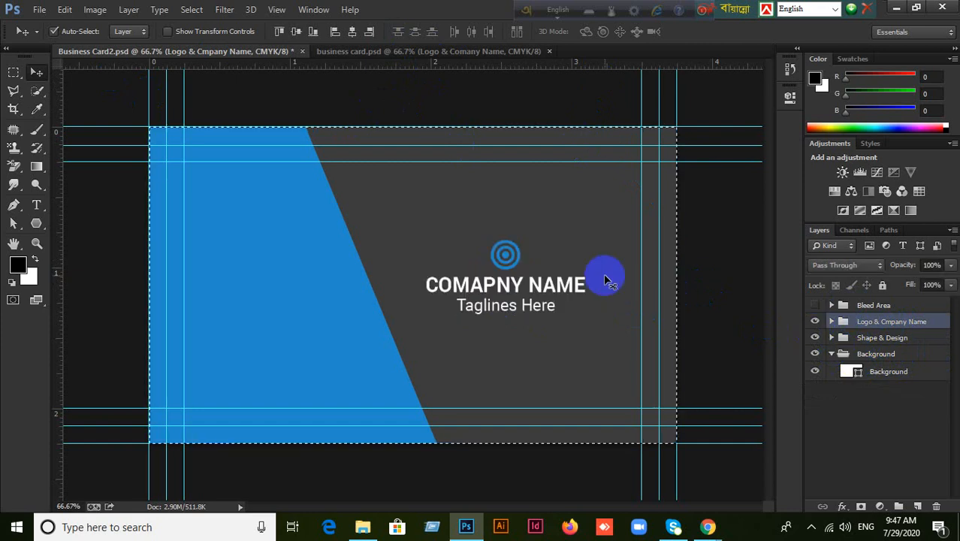
click(295, 35)
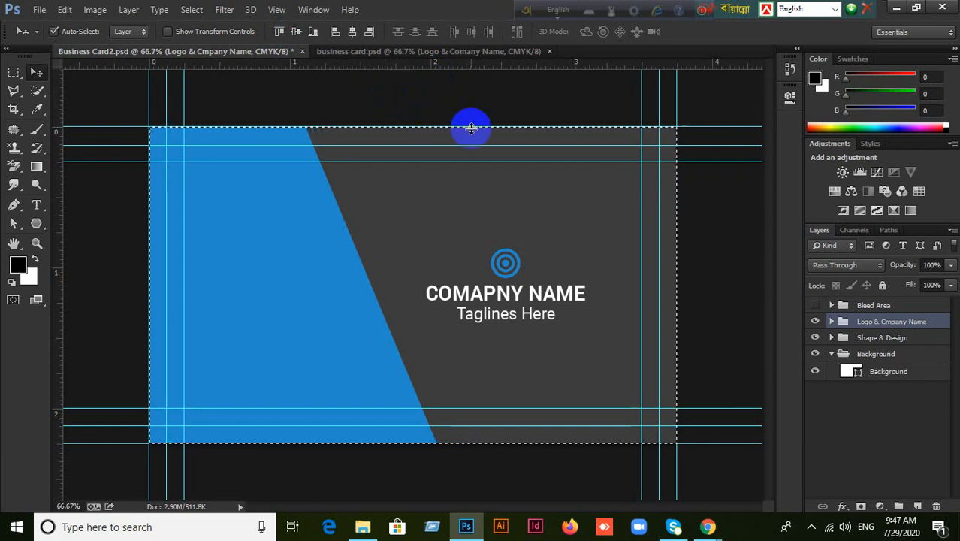
key(ctrl+d)
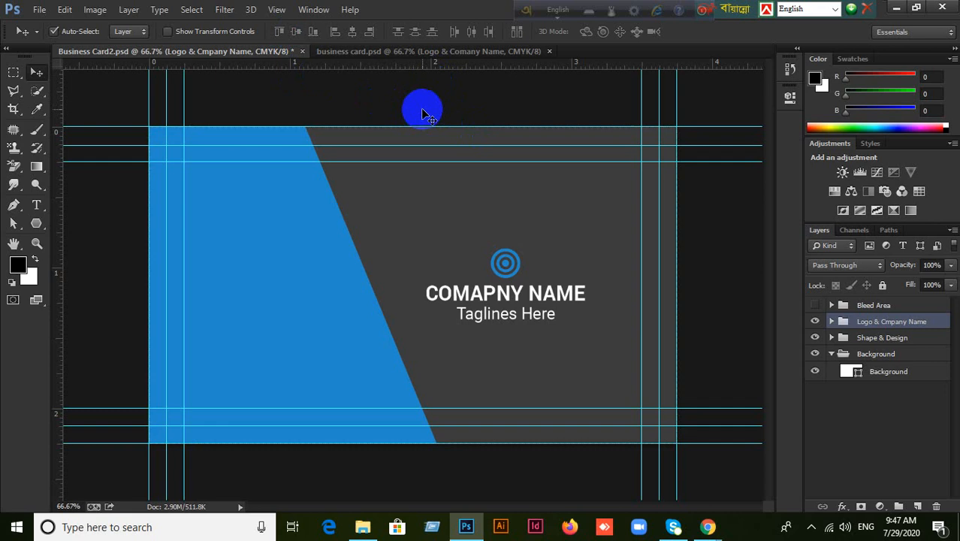
click(425, 51)
In Business Card2, raise Shape 3 and Polygon 2 above both rectangles, with Shape 3 on top.
click(225, 53)
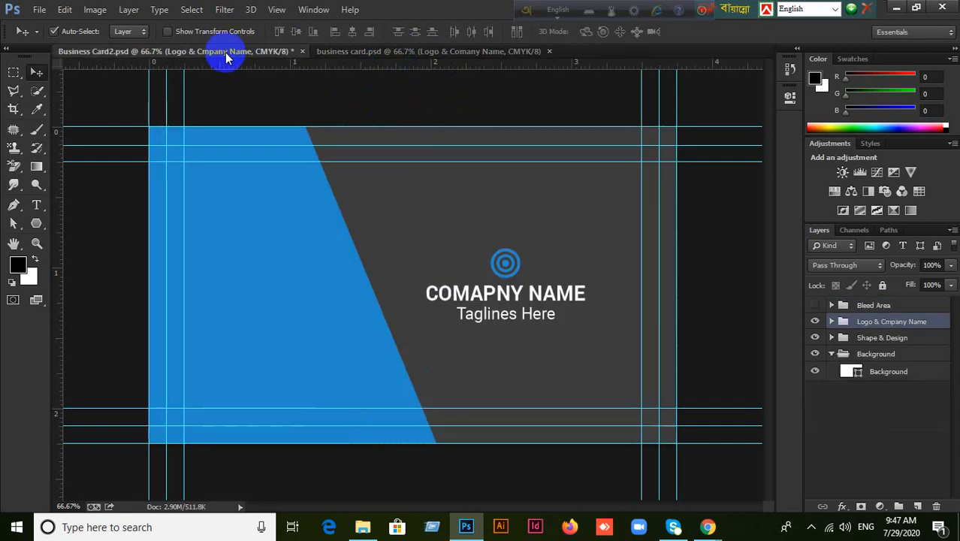
click(360, 55)
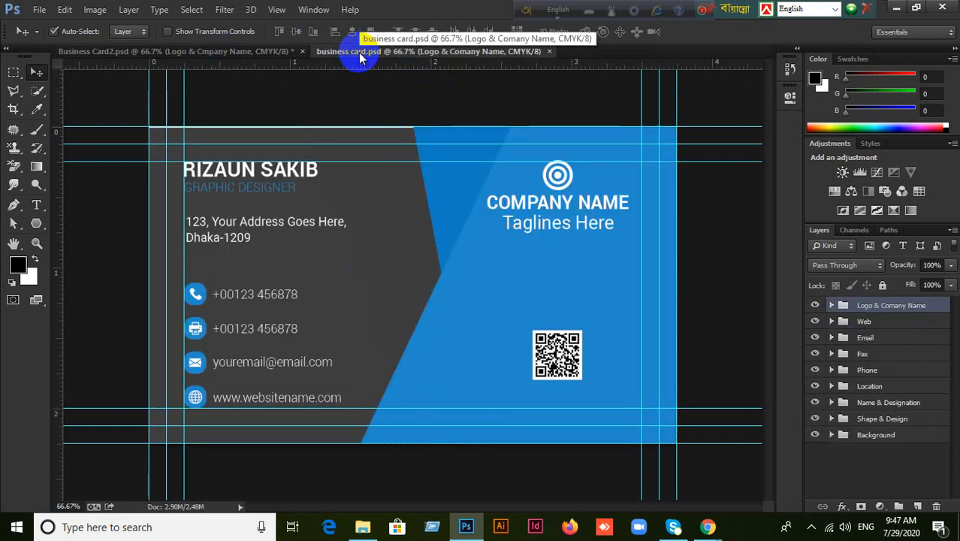
click(253, 54)
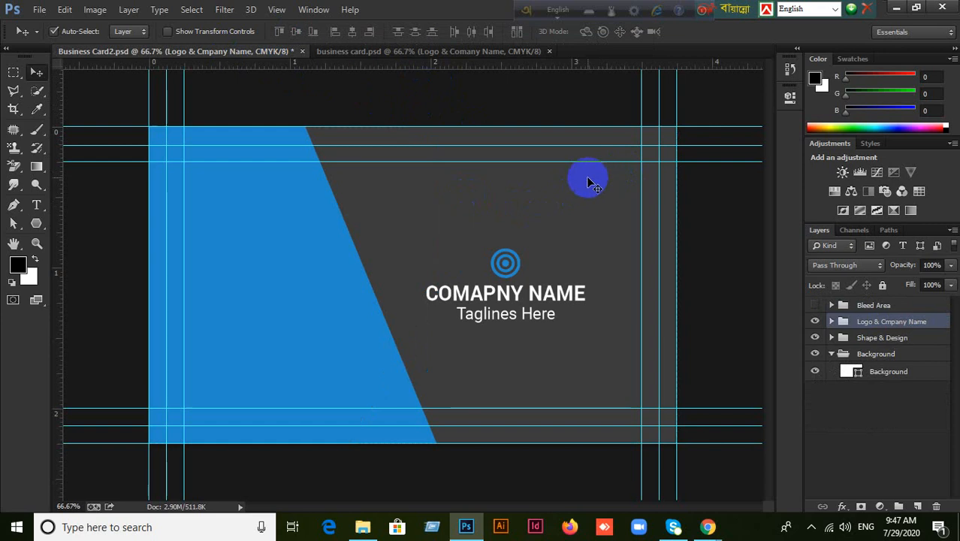
click(831, 337)
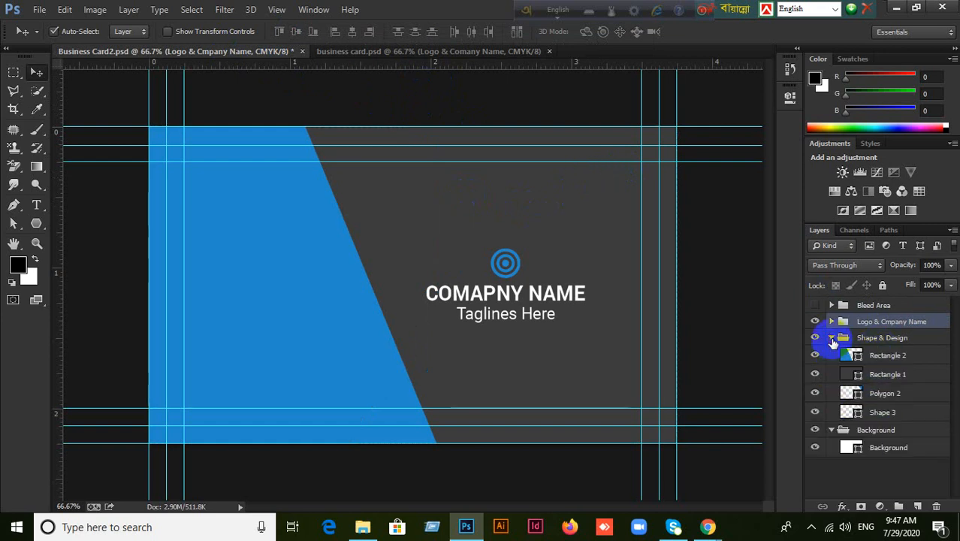
click(886, 415)
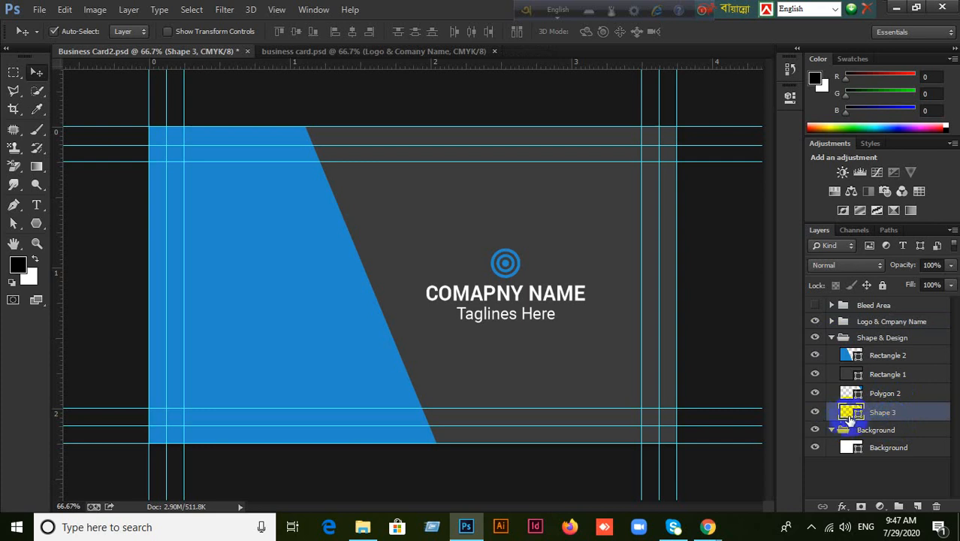
shift+click(882, 396)
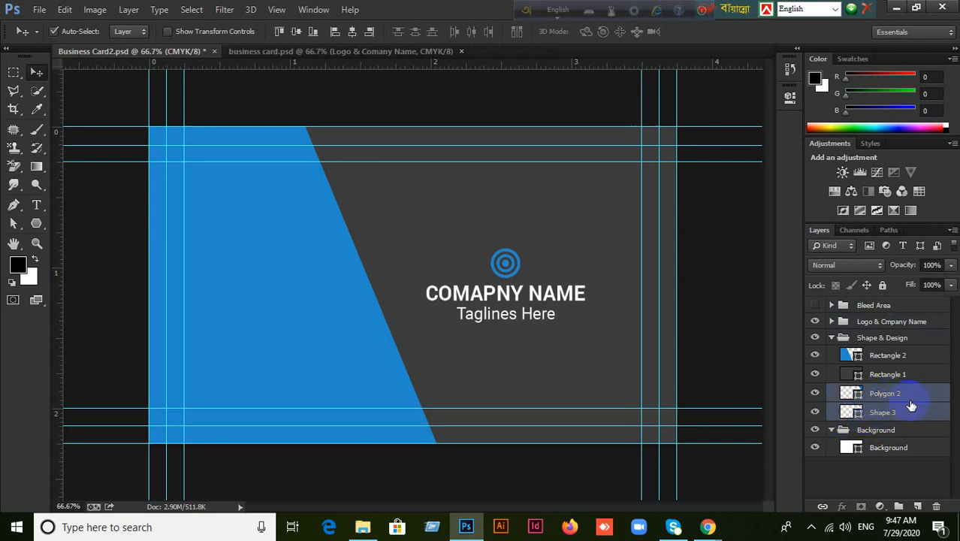
key(ctrl+bracketright)
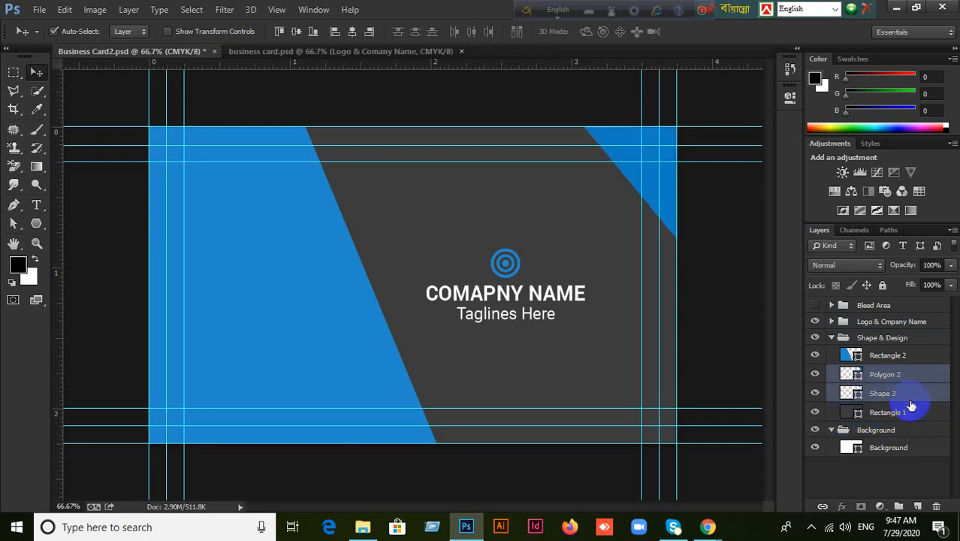
key(ctrl+bracketright)
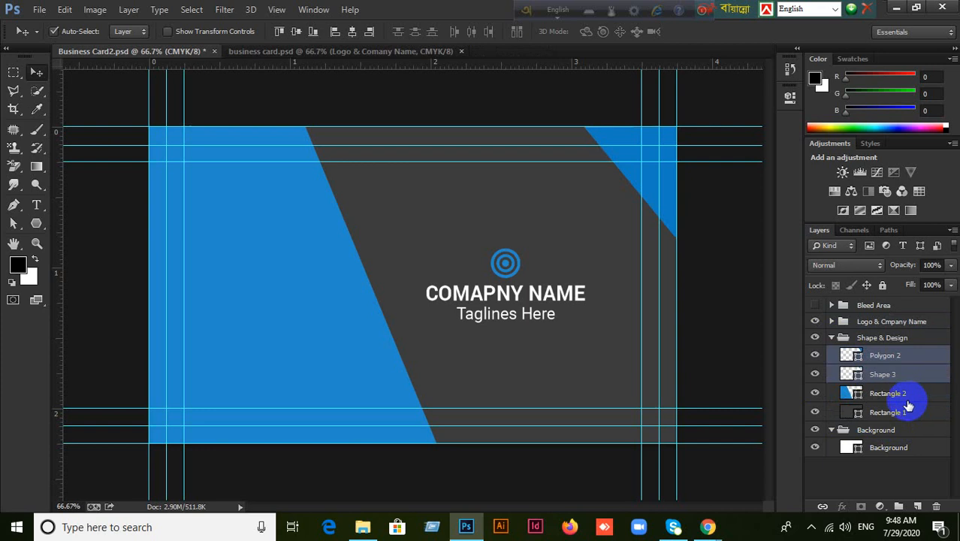
click(901, 390)
click(897, 376)
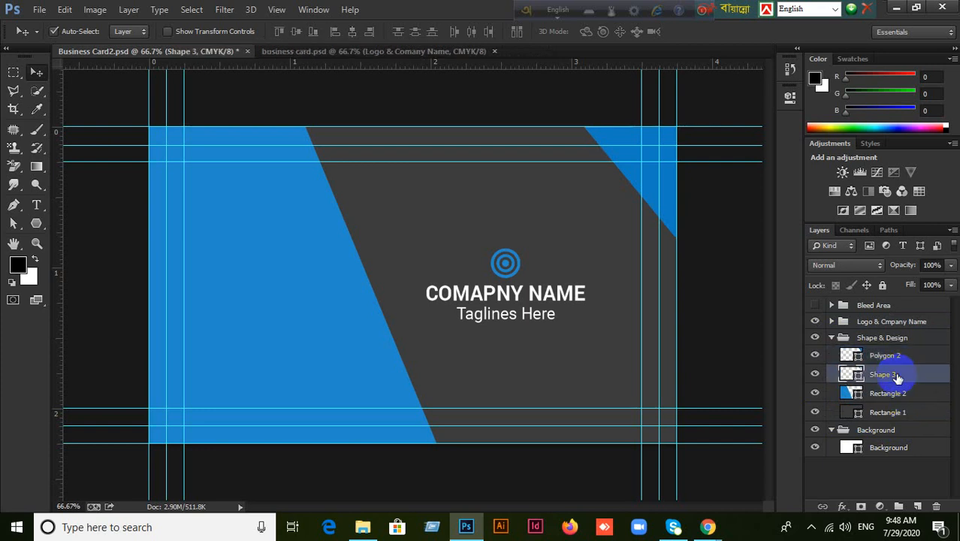
key(ctrl+bracketright)
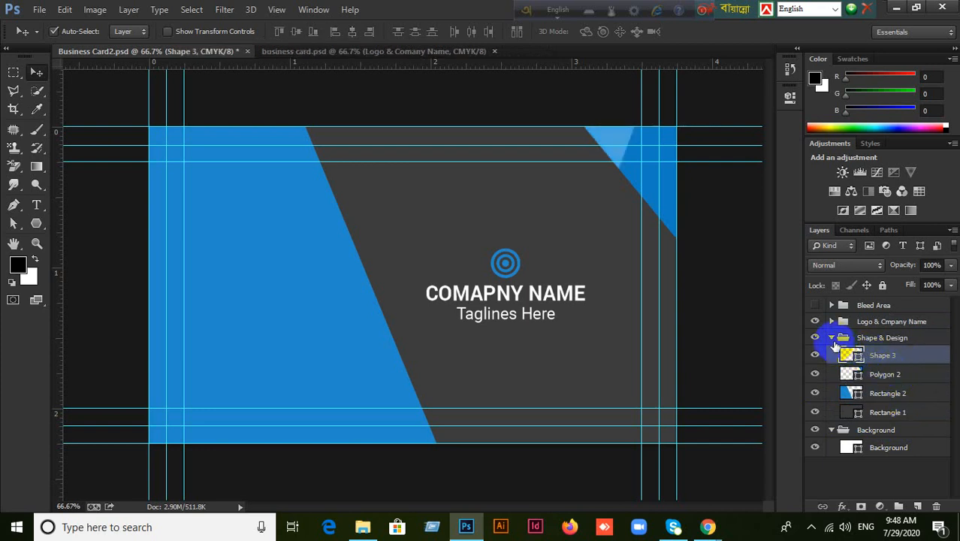
click(831, 337)
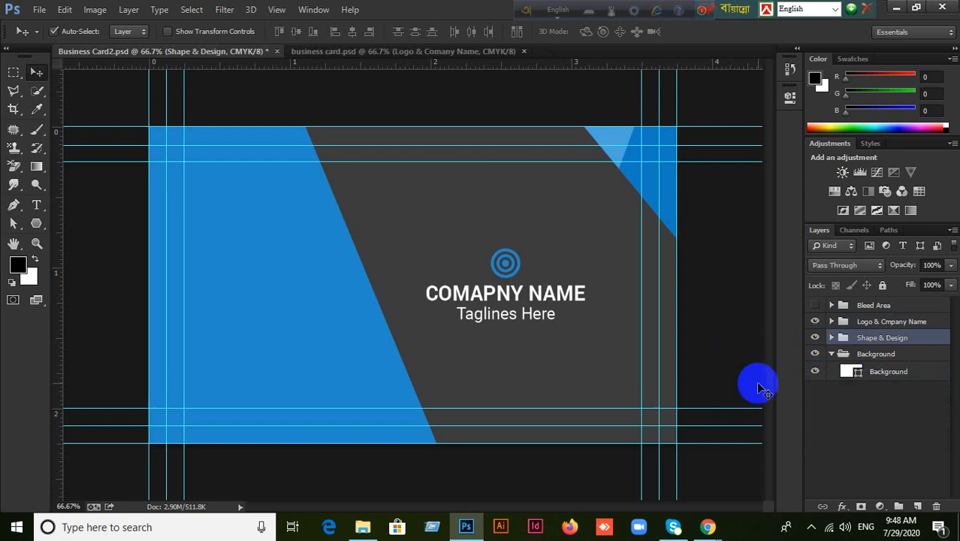
Compare the front and back card documents, then minimize Photoshop.
click(419, 52)
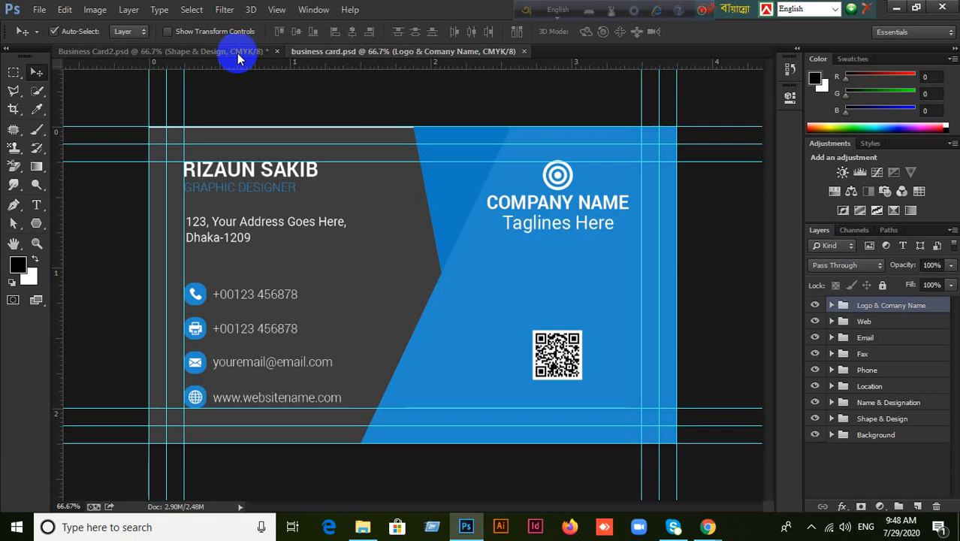
click(214, 51)
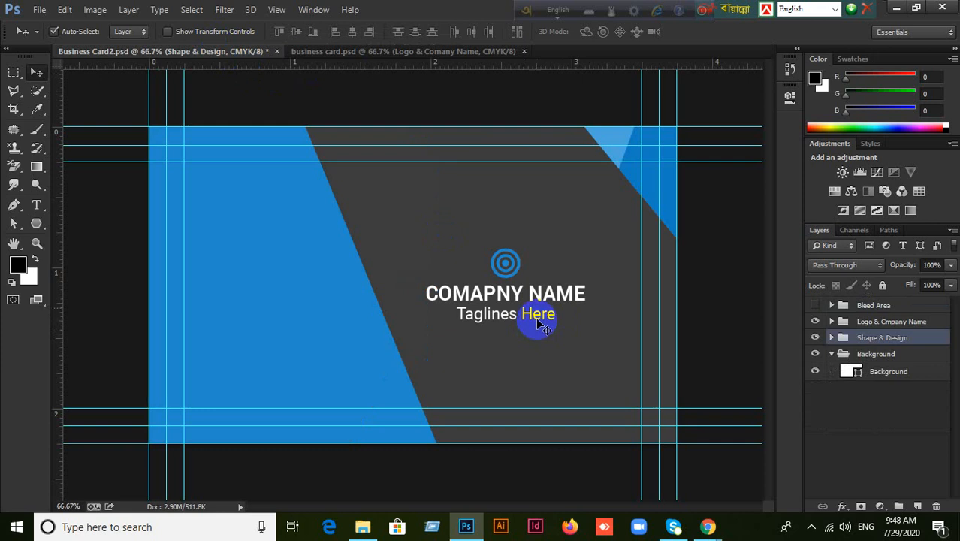
click(392, 52)
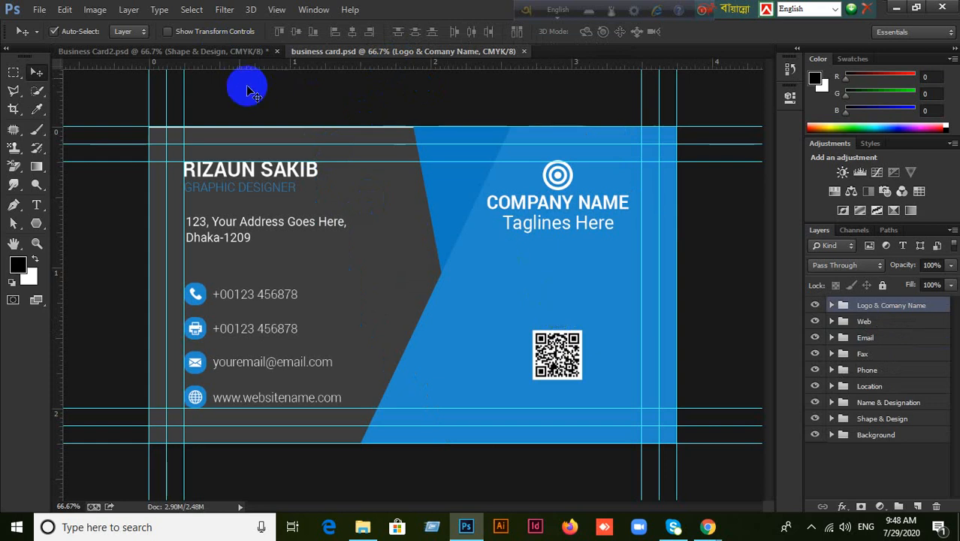
click(221, 54)
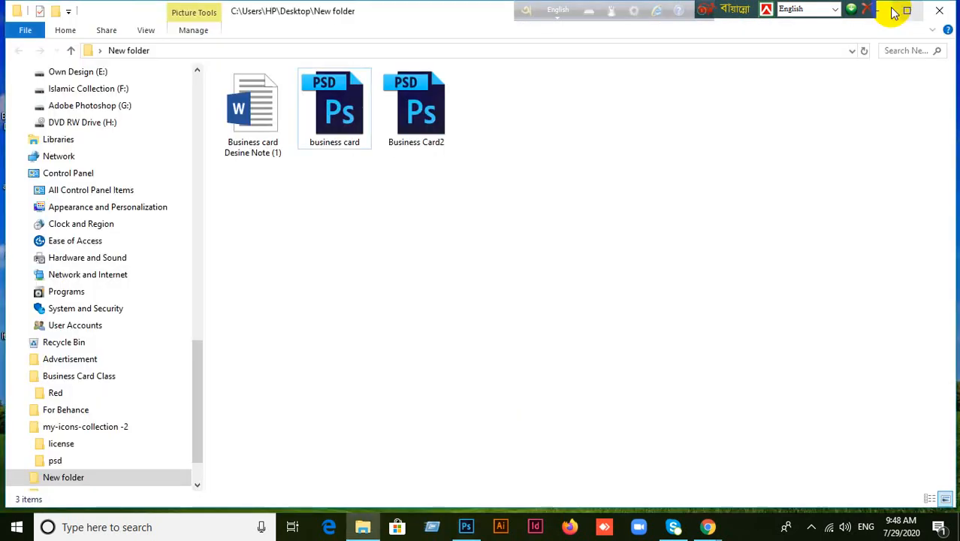
click(896, 8)
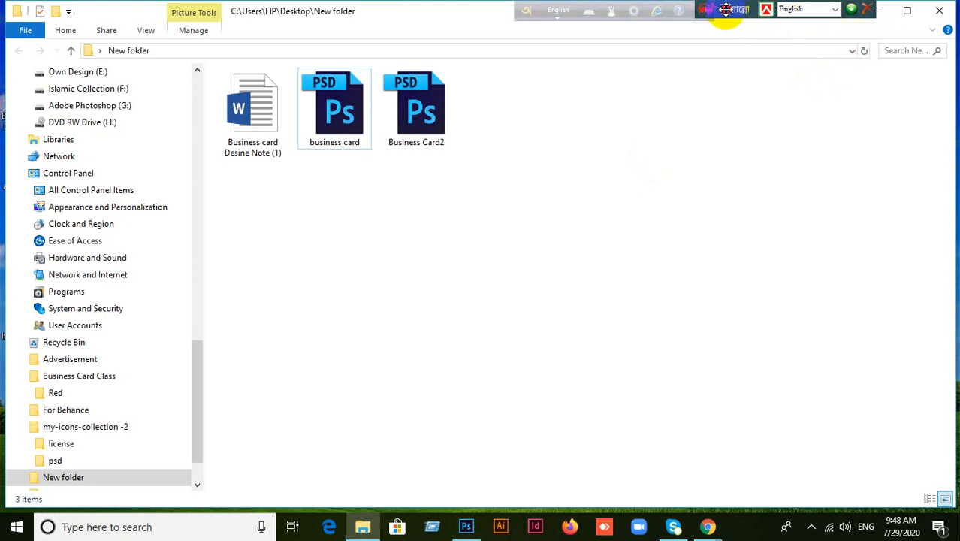
Open the GR2.jpg mockup photo in Photoshop by dragging it from the desktop.
drag(725, 11, 597, 9)
click(875, 10)
drag(763, 162, 678, 148)
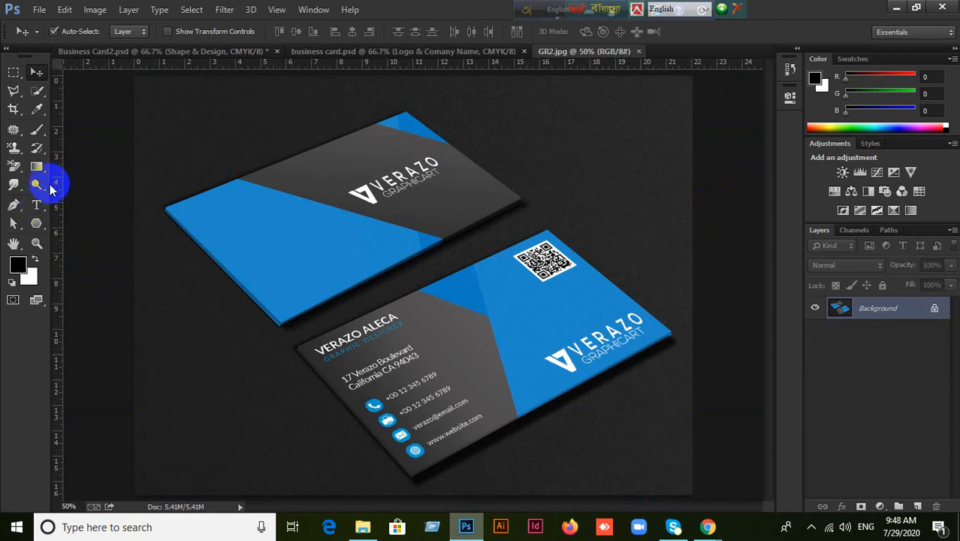
Compare the business card.psd and Business Card2.psd designs, ending on business card.psd.
click(380, 52)
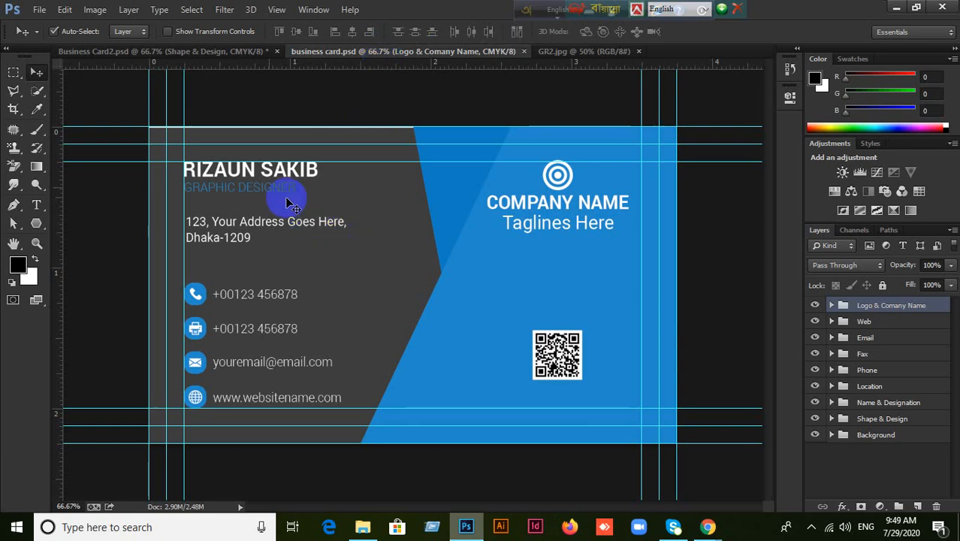
click(190, 52)
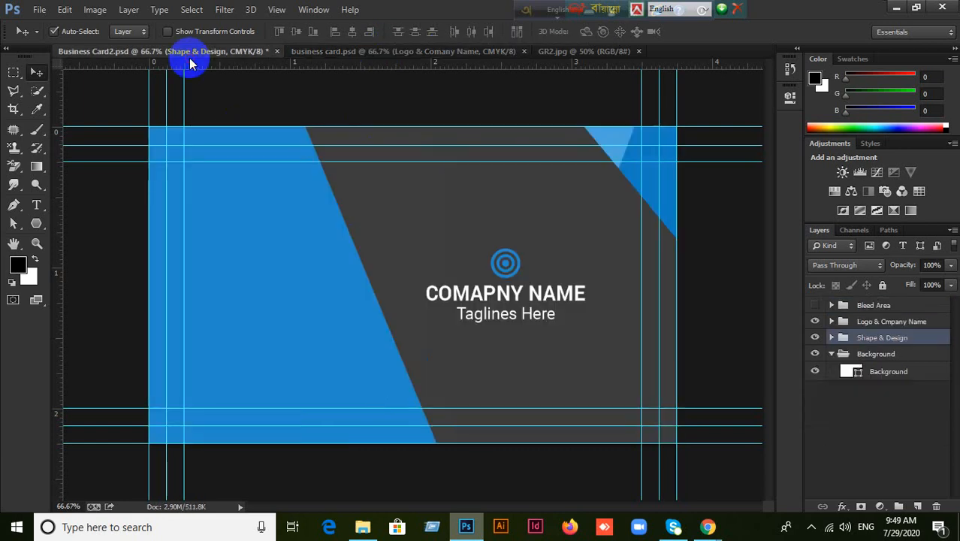
click(399, 55)
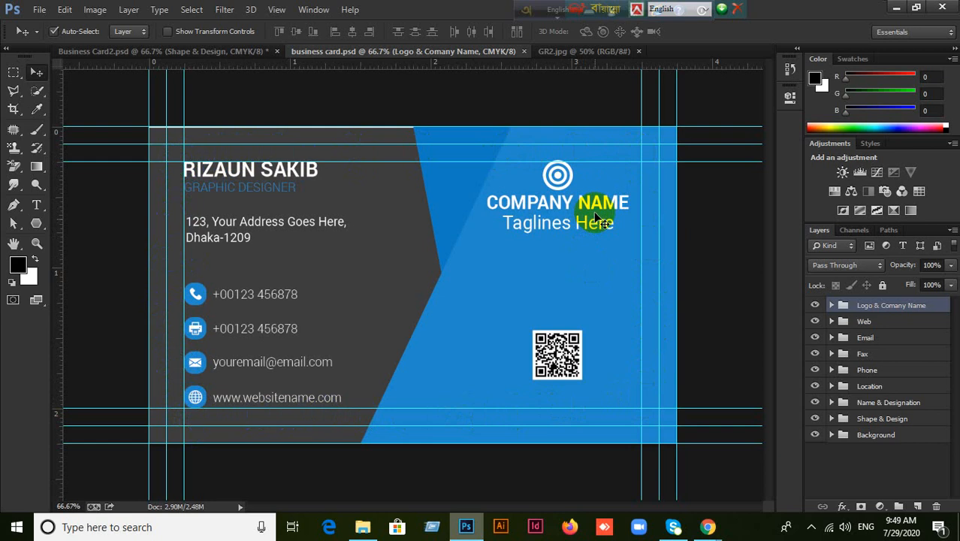
Shift the blue Rectangle 2 shape further left on the front card.
click(576, 314)
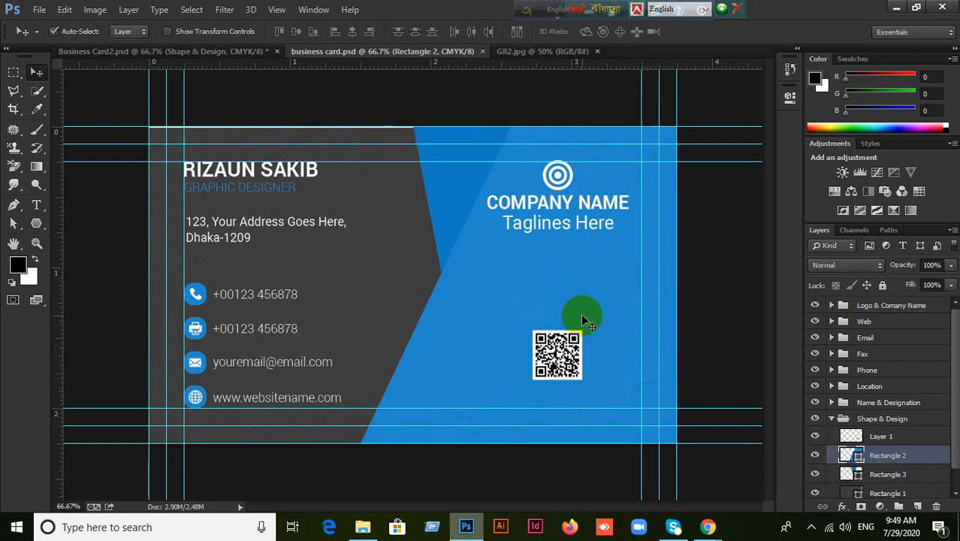
drag(582, 316, 510, 304)
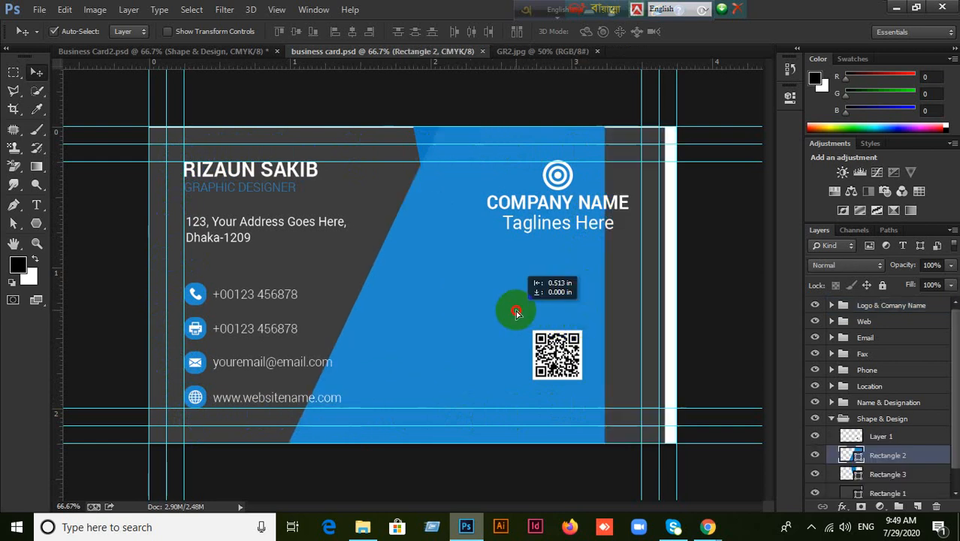
key(ctrl+z)
drag(605, 344, 443, 337)
Align the grey Rectangle 1 backing to the card's right edge.
click(601, 309)
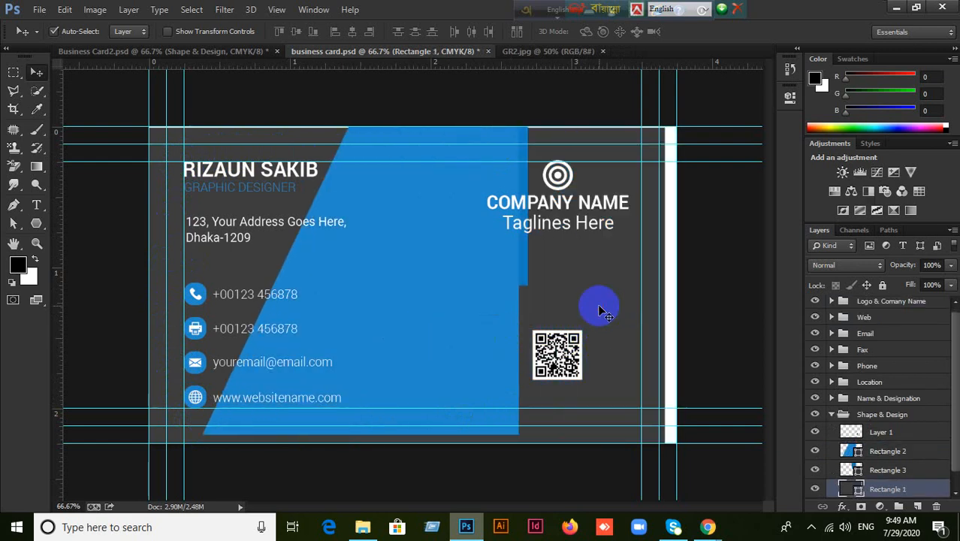
key(ctrl+a)
click(371, 32)
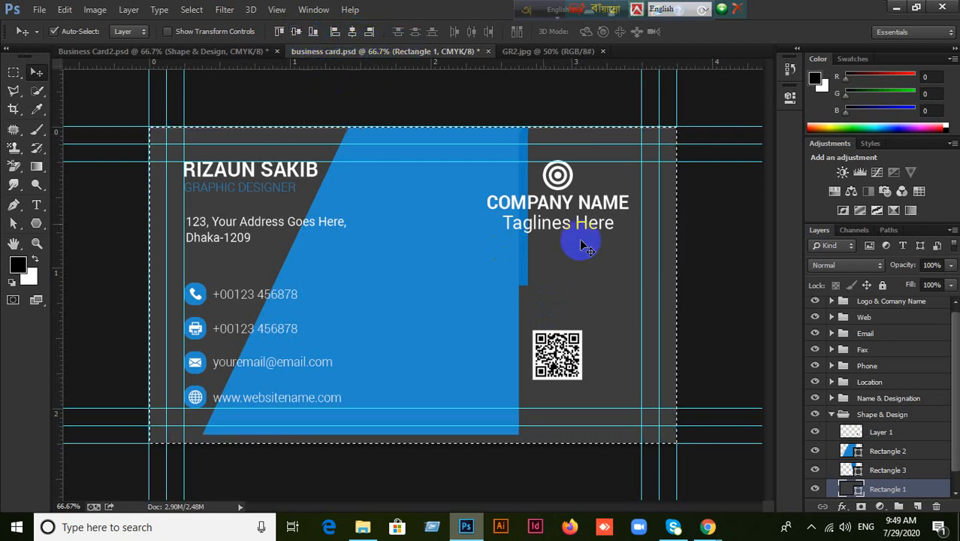
key(ctrl+d)
Align the blue Rectangle 2 shape to the card's right and bottom edges.
click(441, 251)
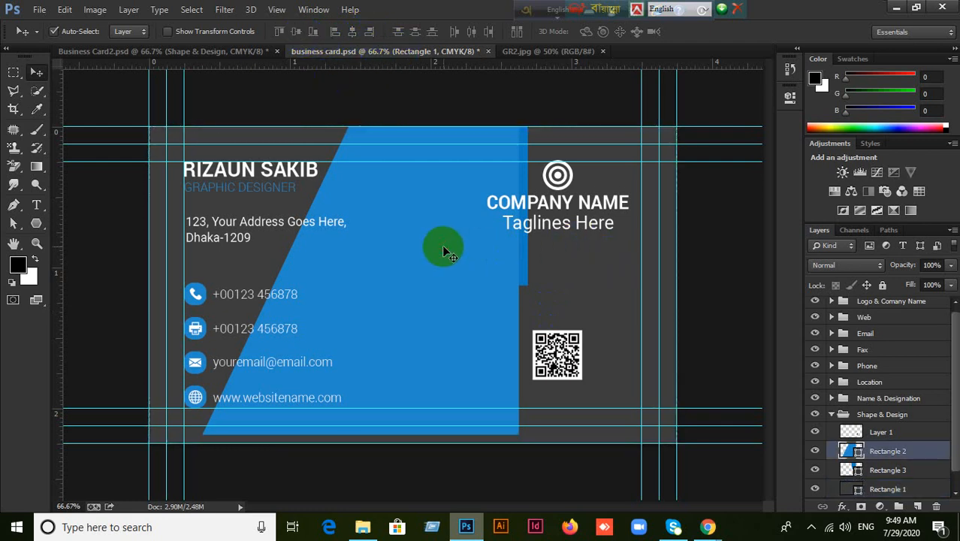
key(ctrl+a)
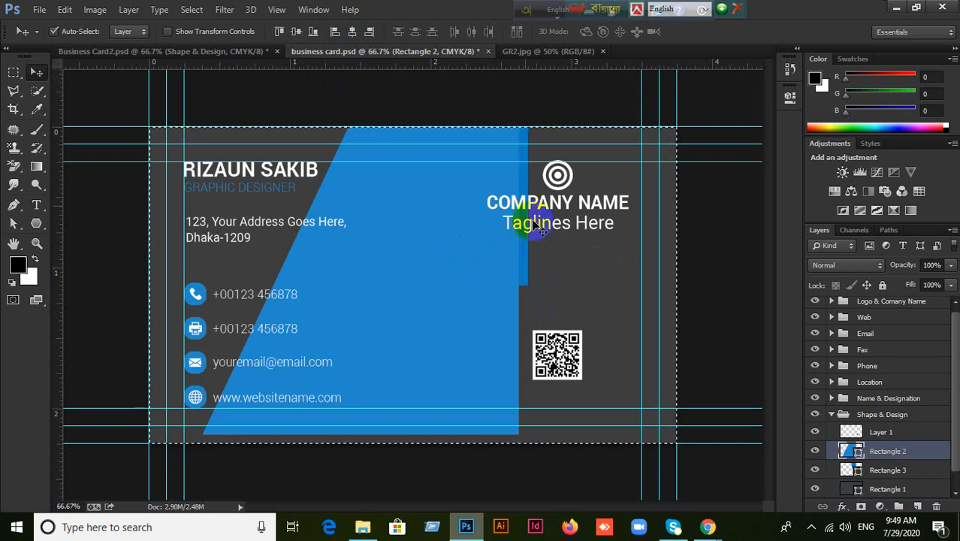
click(370, 31)
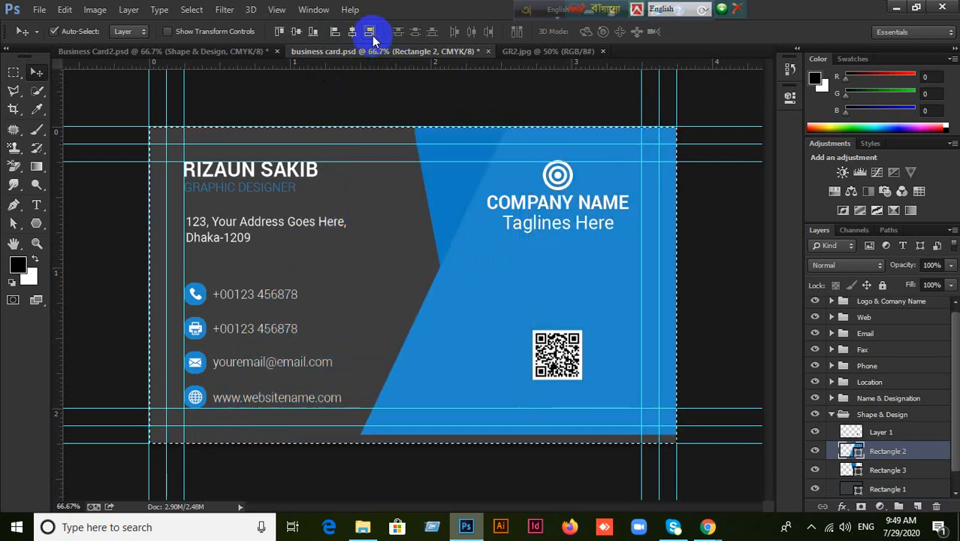
click(313, 31)
key(ctrl+d)
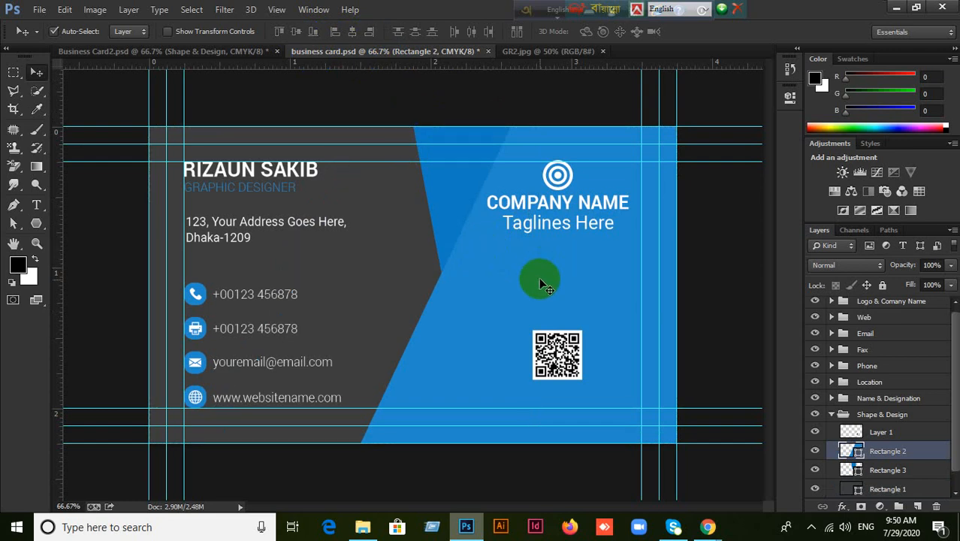
Move the blue shape about 110 px left and trim its top and bottom edges.
drag(540, 292, 459, 295)
key(ctrl+t)
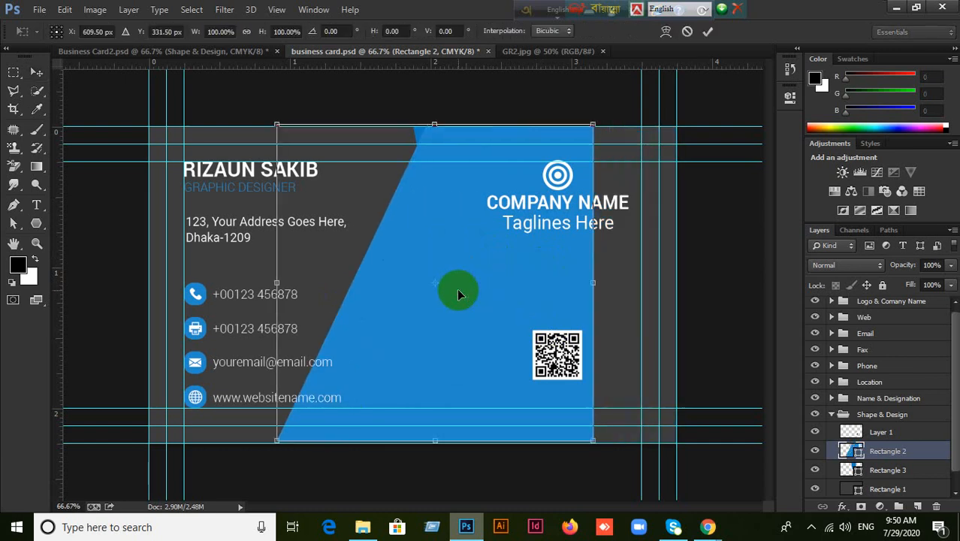
drag(435, 125, 437, 144)
mouse_move(443, 440)
mouse_down()
mouse_move(434, 439)
mouse_move(434, 408)
mouse_move(436, 425)
mouse_up()
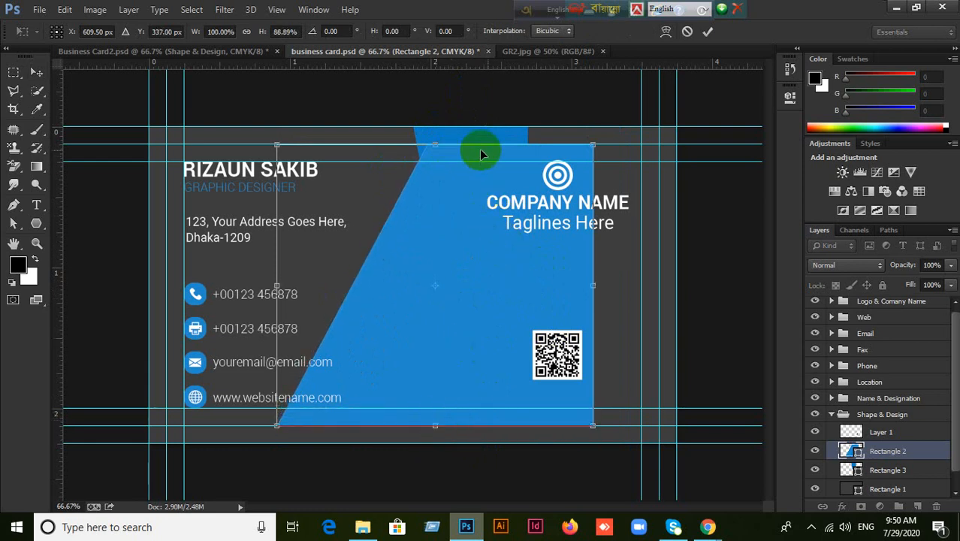
click(707, 32)
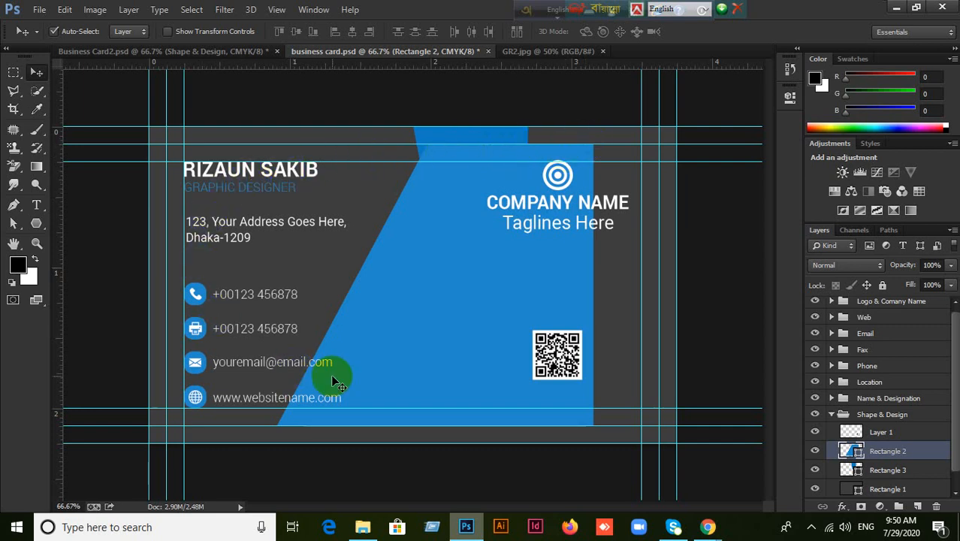
Resize the blue shape to 95% height, move it left, then stretch it to full card height.
key(ctrl+t)
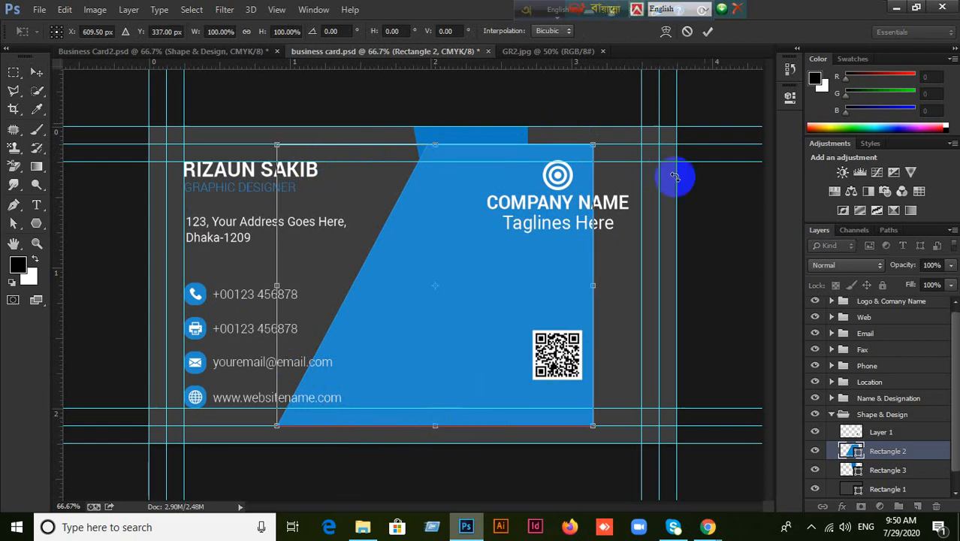
click(686, 30)
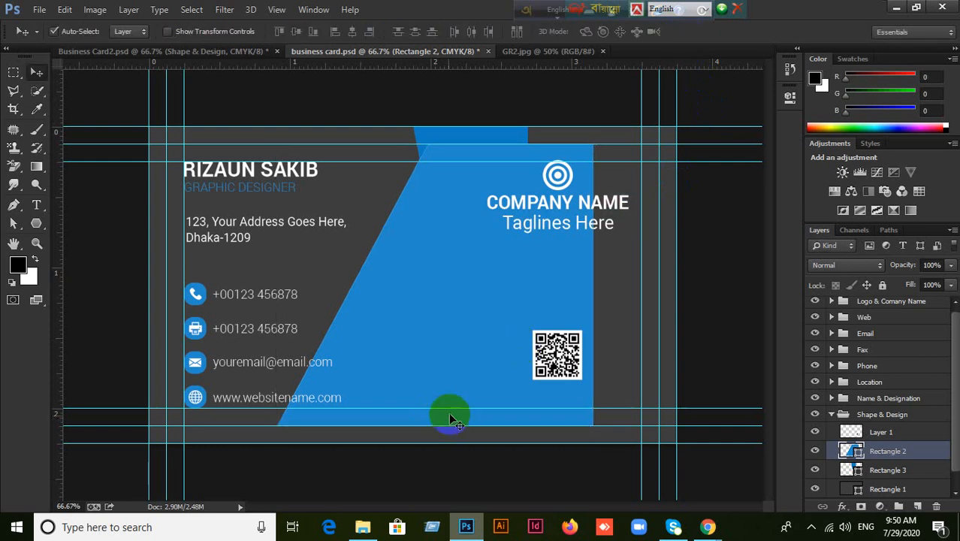
key(ctrl+t)
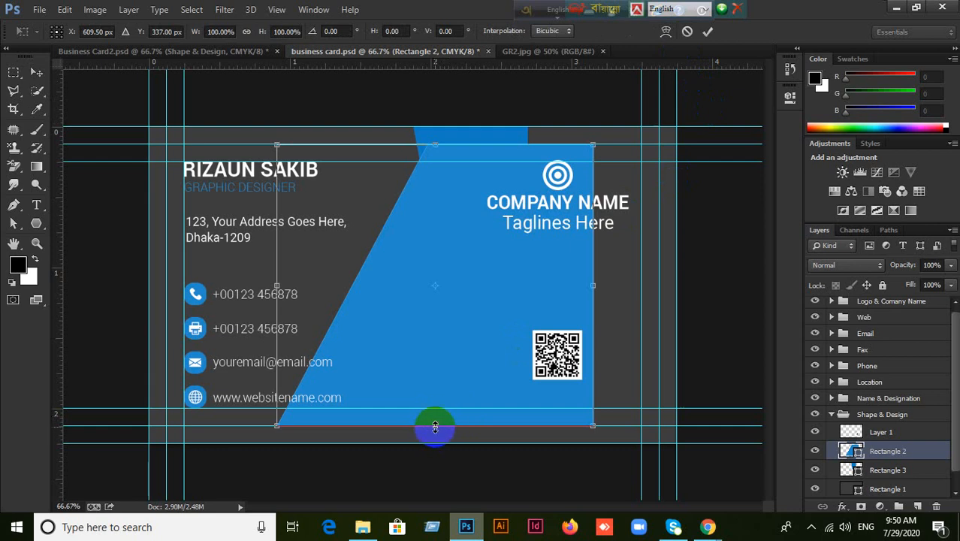
drag(434, 422, 434, 419)
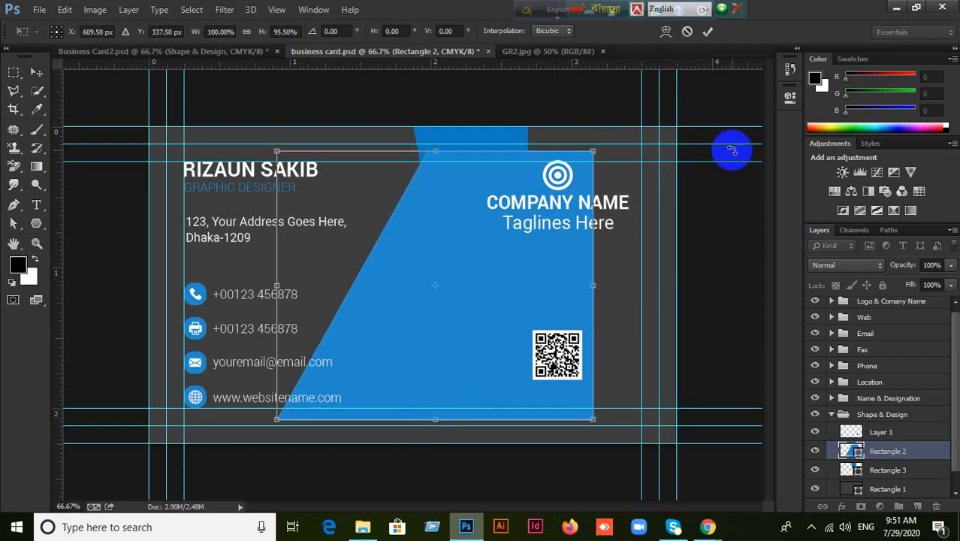
click(706, 31)
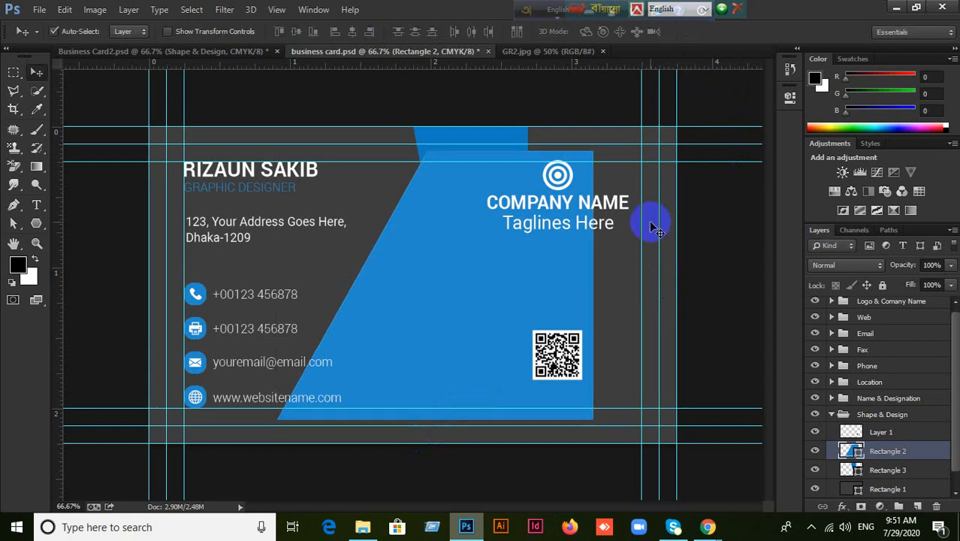
drag(516, 273, 391, 283)
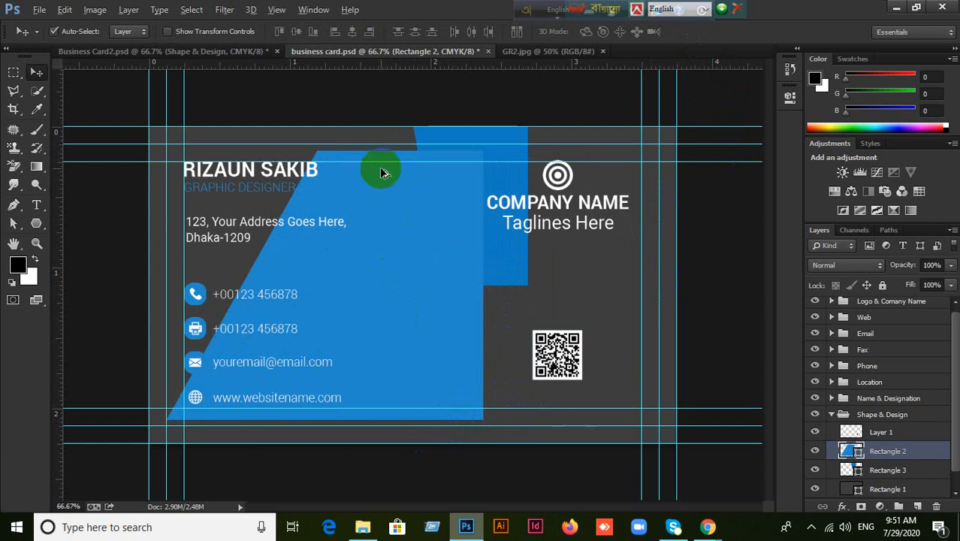
key(ctrl+alt+z)
key(ctrl+alt+z)
key(ctrl+alt+z)
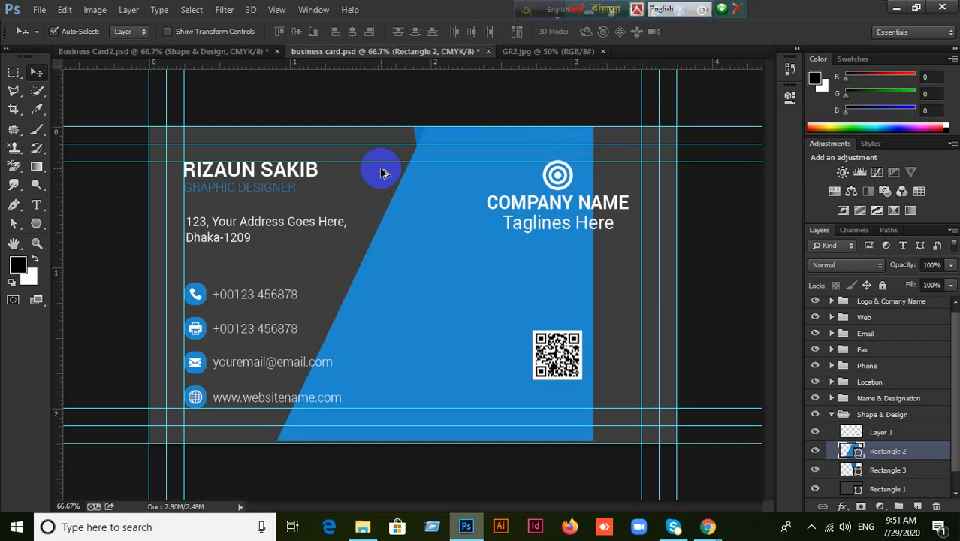
Widen the blue slanted panel out to the card's right edge and check its visibility.
key(ctrl+alt+z)
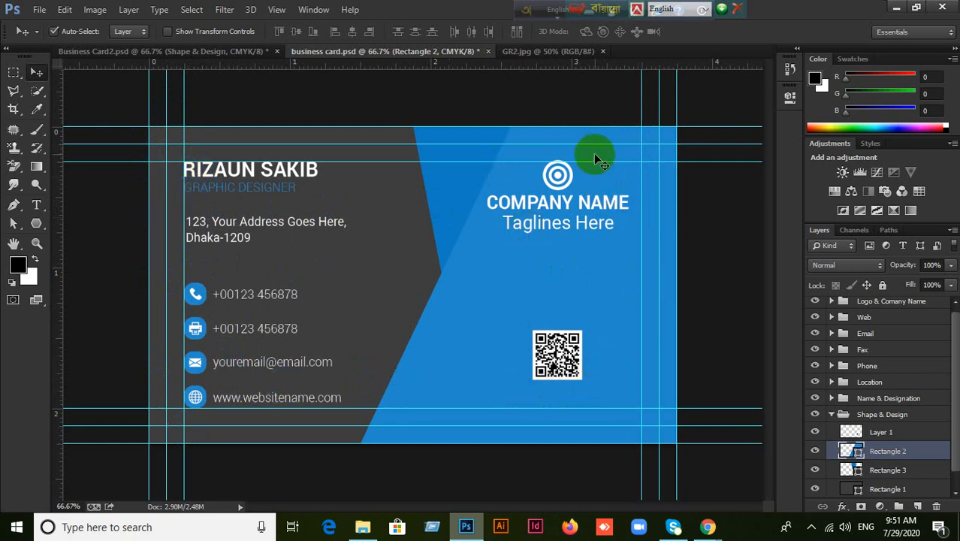
click(593, 113)
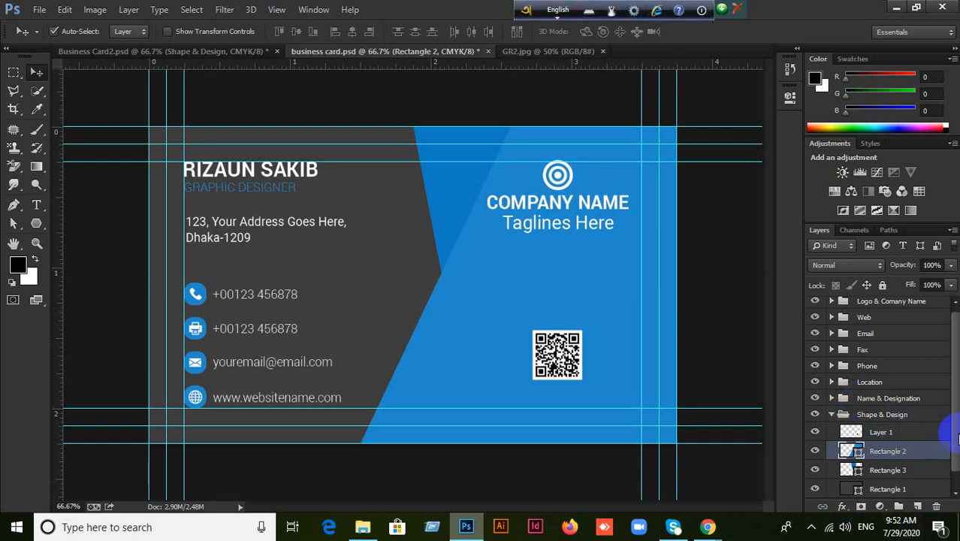
click(815, 455)
click(815, 455)
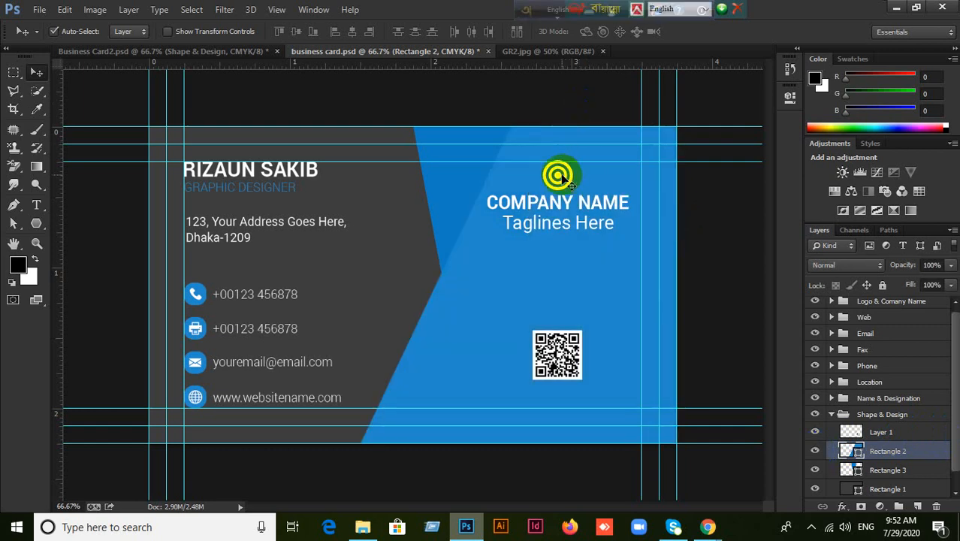
Select the Shape 1 logo layer and bring up its layer options.
click(560, 177)
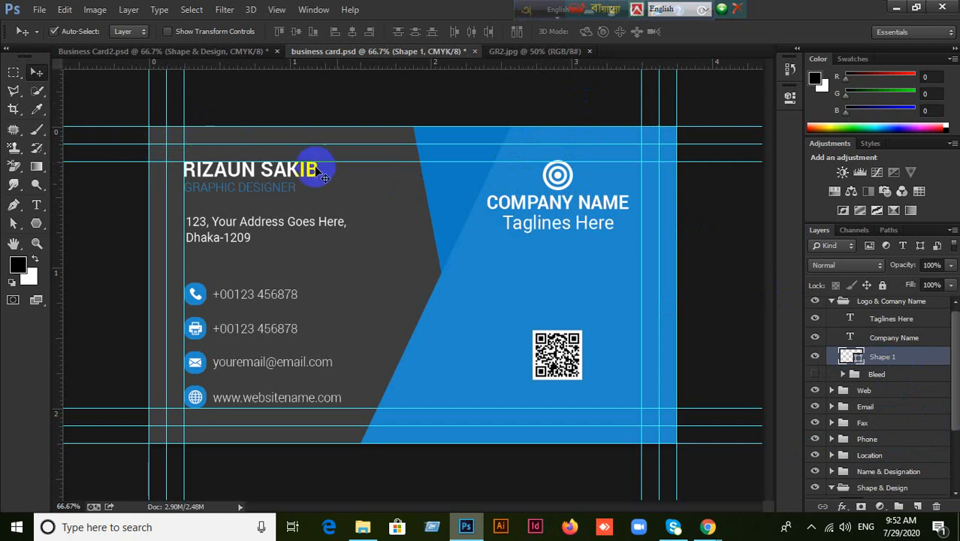
click(815, 358)
click(815, 359)
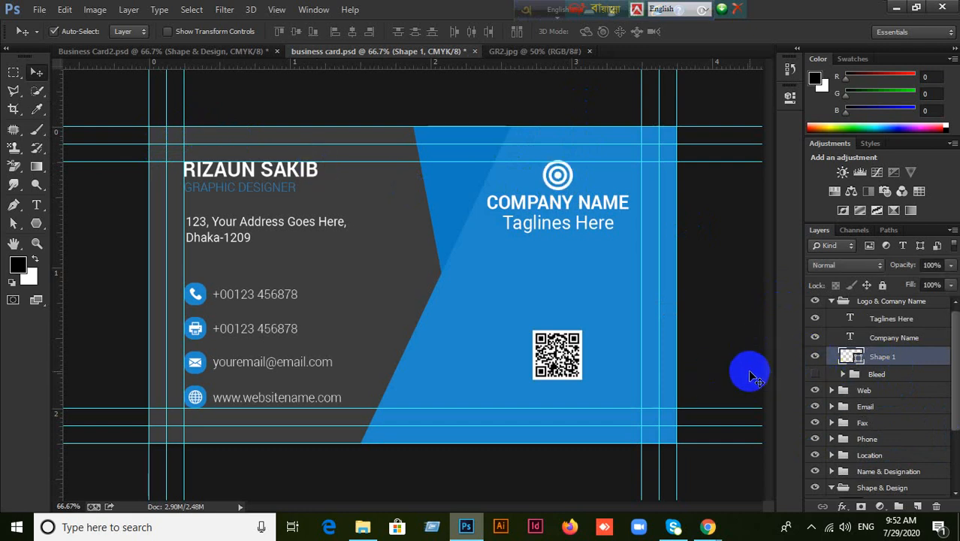
right_click(907, 361)
Rasterize the Shape 1 logo layer and convert it to a smart object.
click(475, 295)
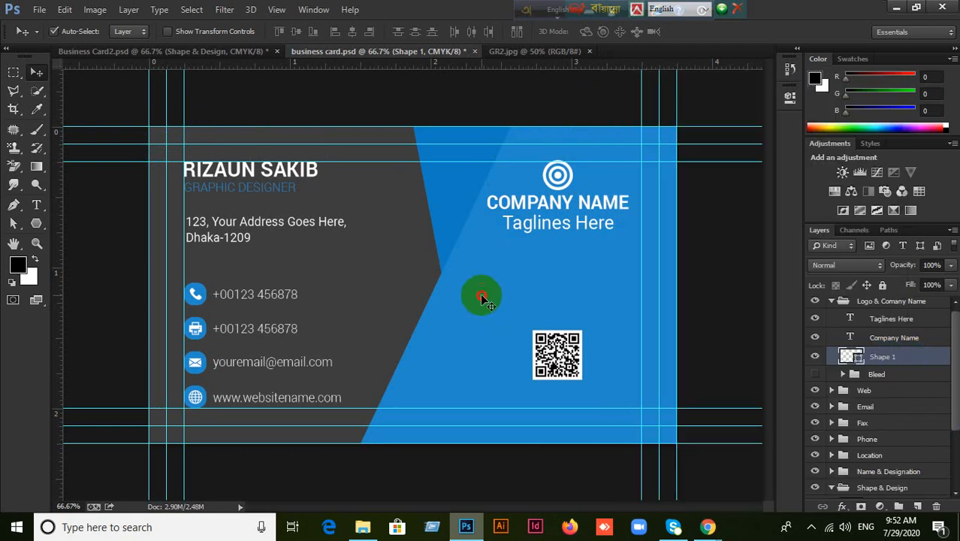
click(556, 176)
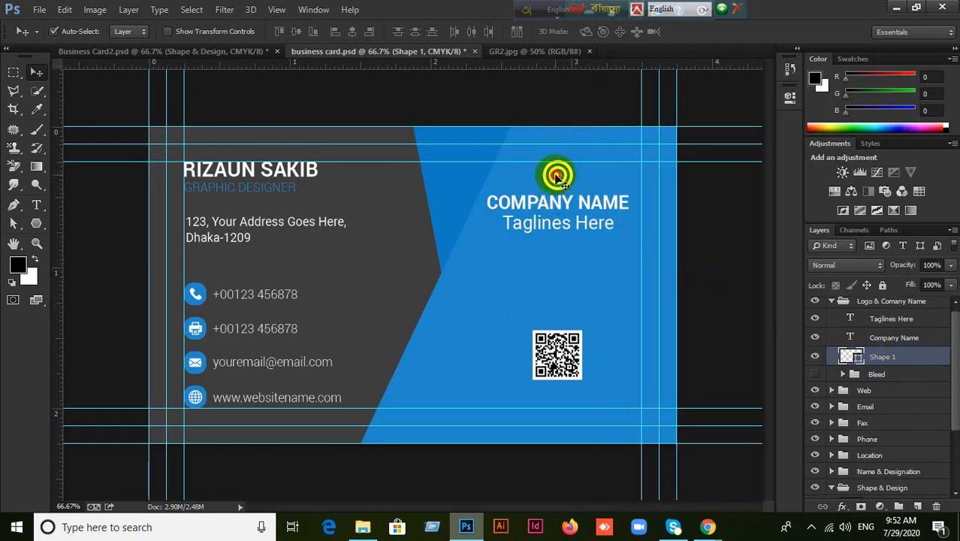
click(815, 357)
click(815, 357)
right_click(910, 365)
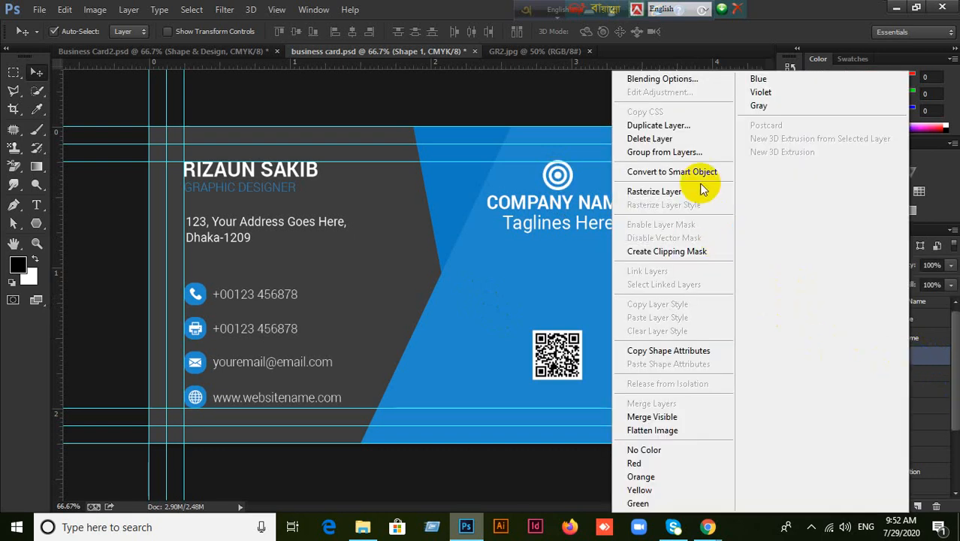
click(670, 193)
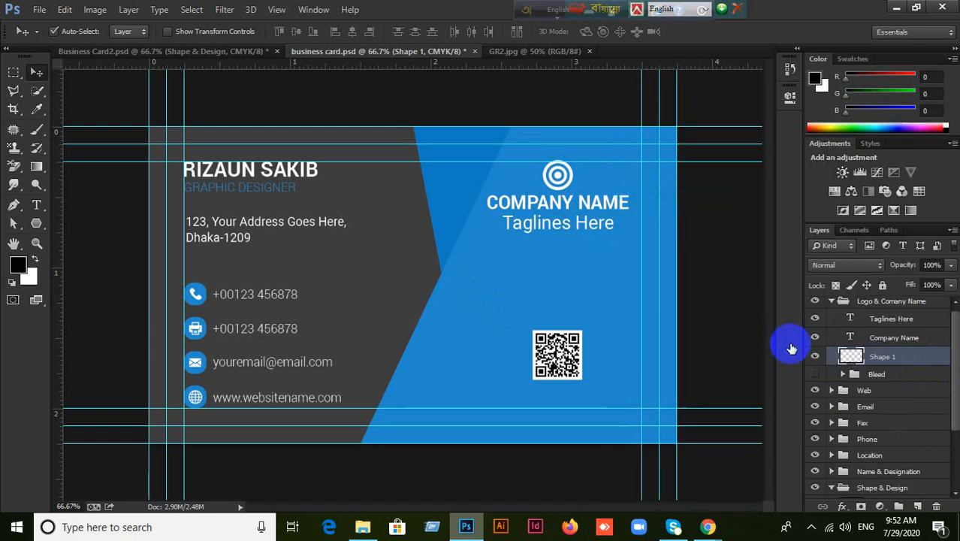
right_click(912, 360)
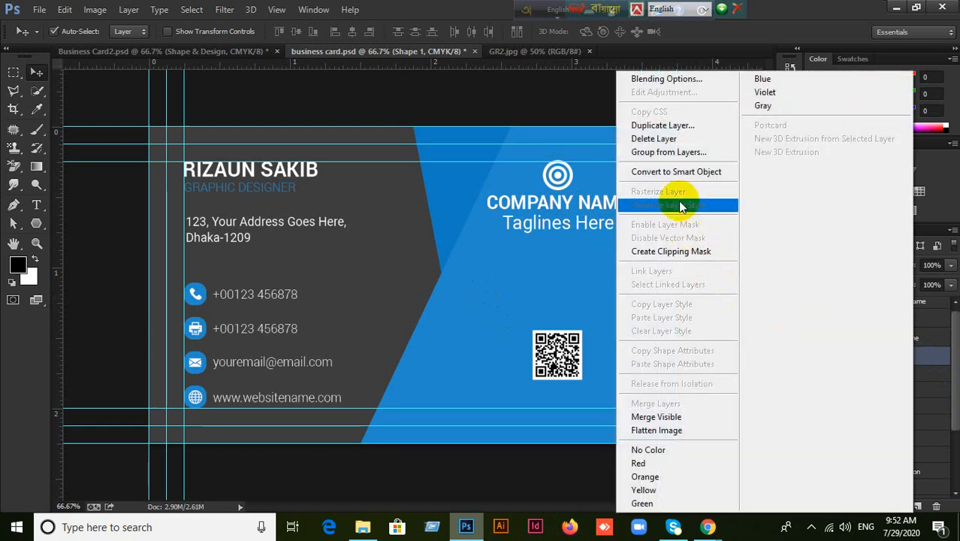
click(678, 173)
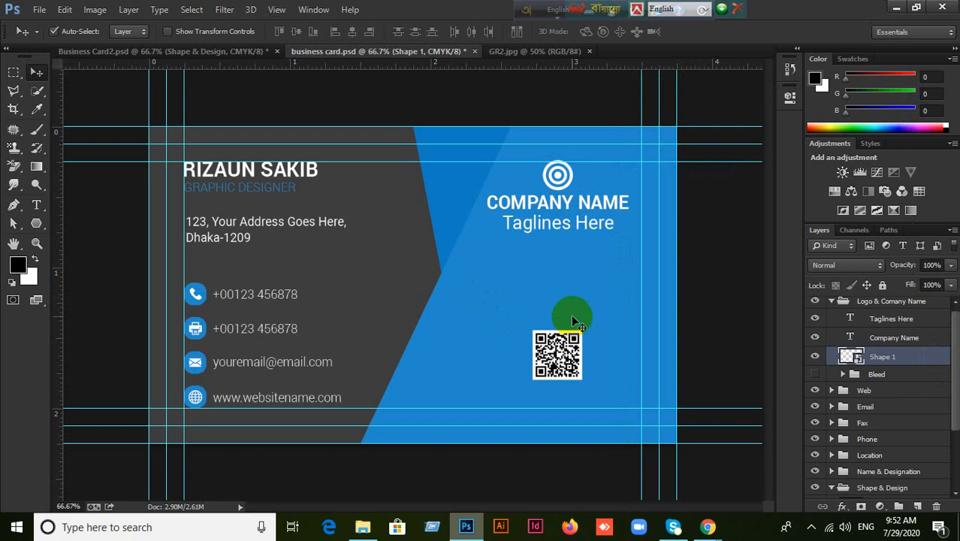
Close the layer menu and undo the stray change to the logo.
right_click(895, 365)
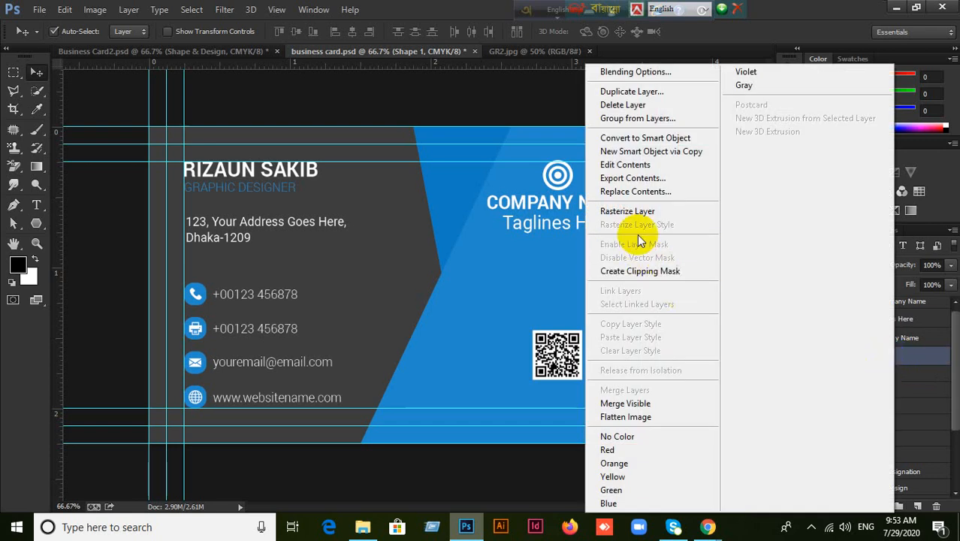
click(524, 270)
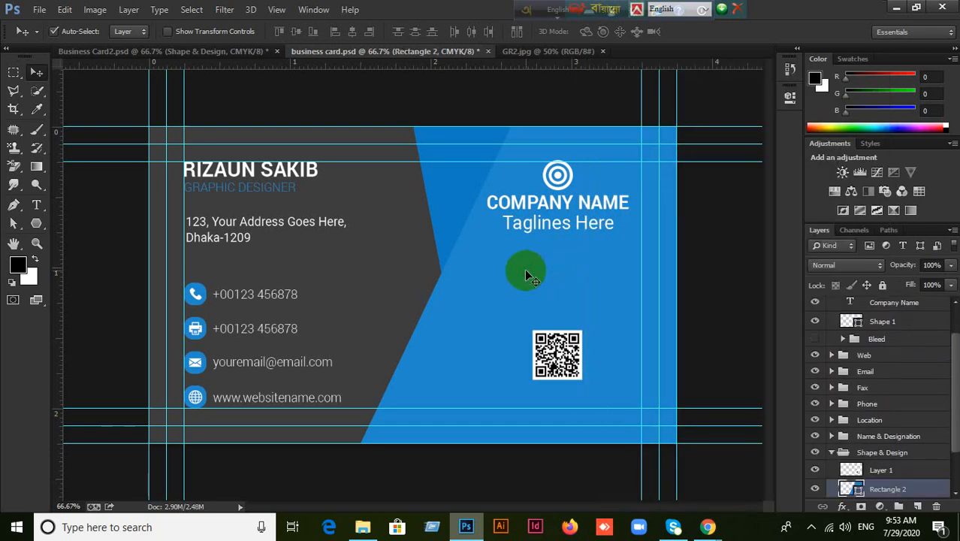
drag(524, 268, 619, 293)
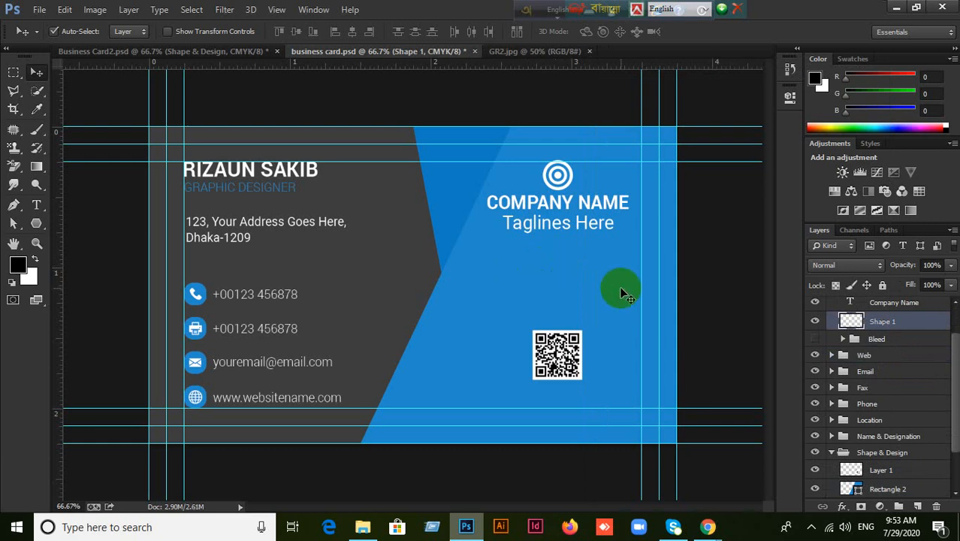
key(ctrl+z)
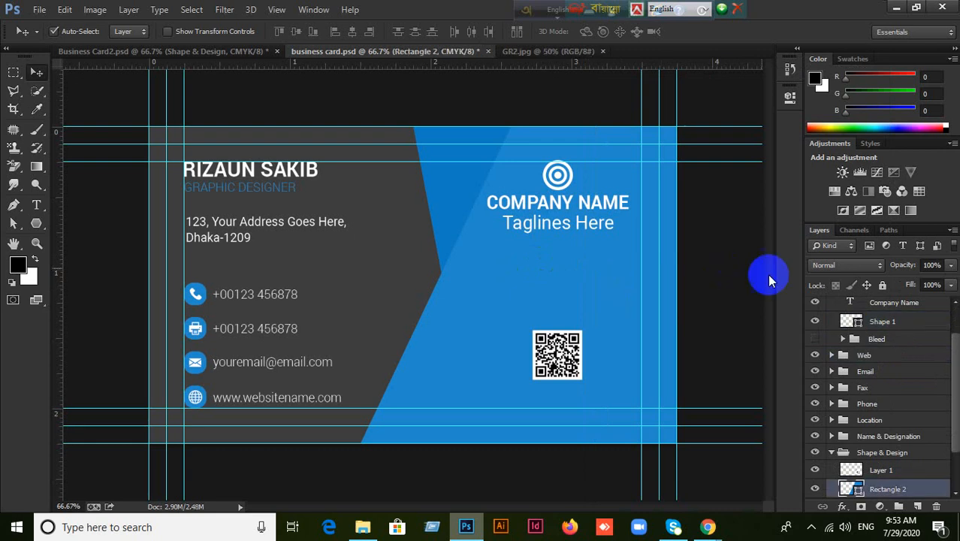
Reselect the logo, rasterize Shape 1 again and make it a smart object.
click(815, 490)
click(816, 489)
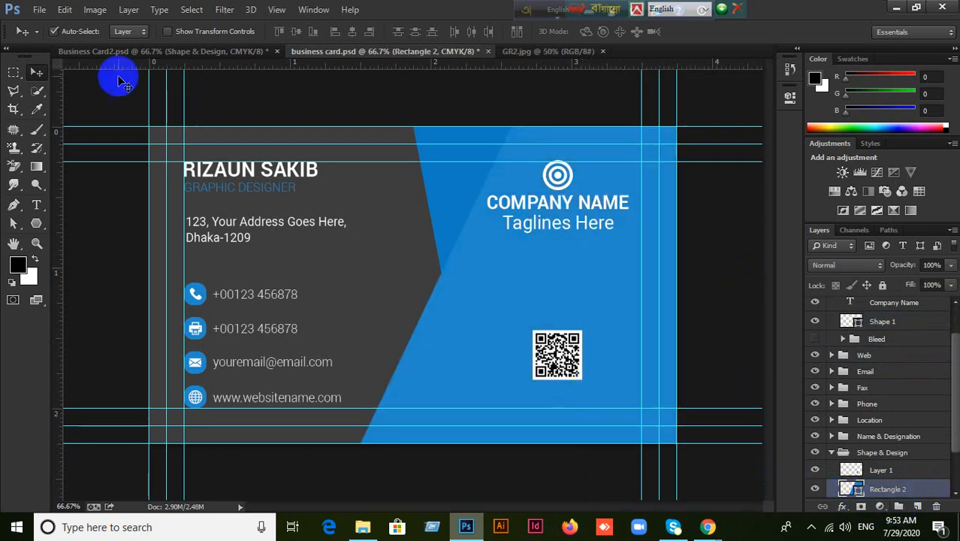
click(557, 175)
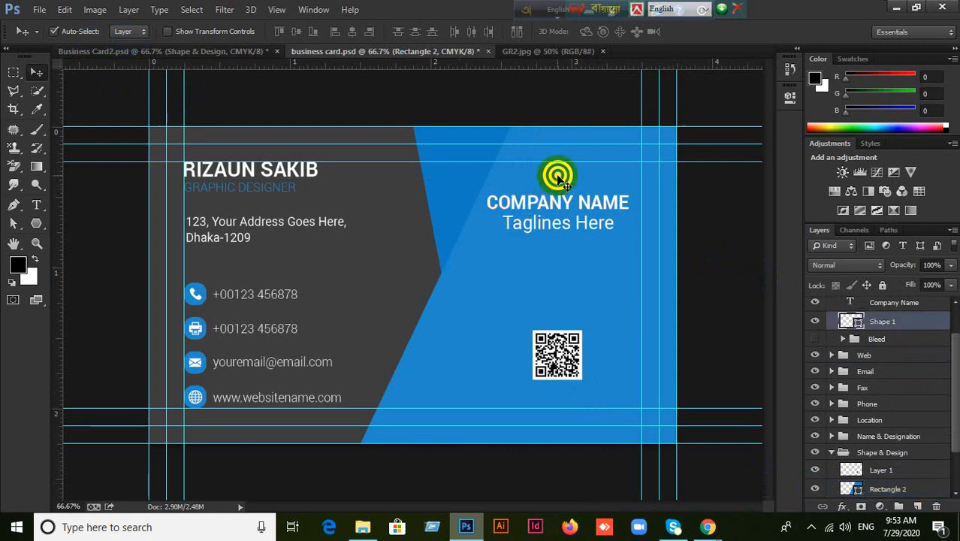
click(813, 320)
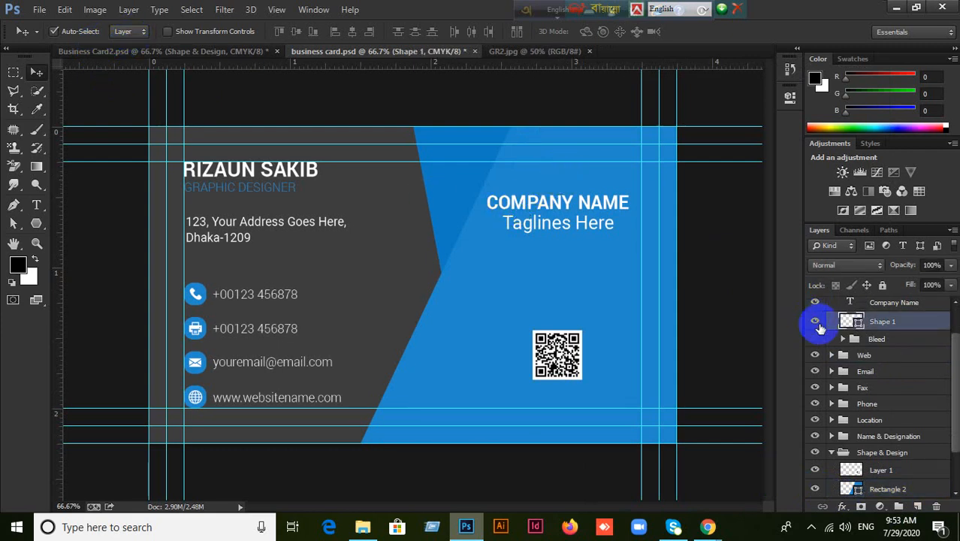
click(813, 320)
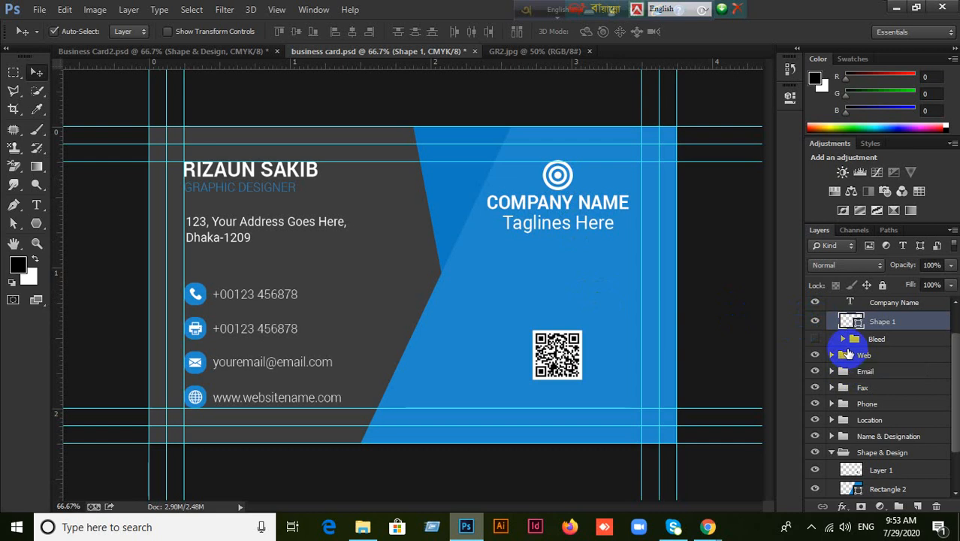
right_click(906, 323)
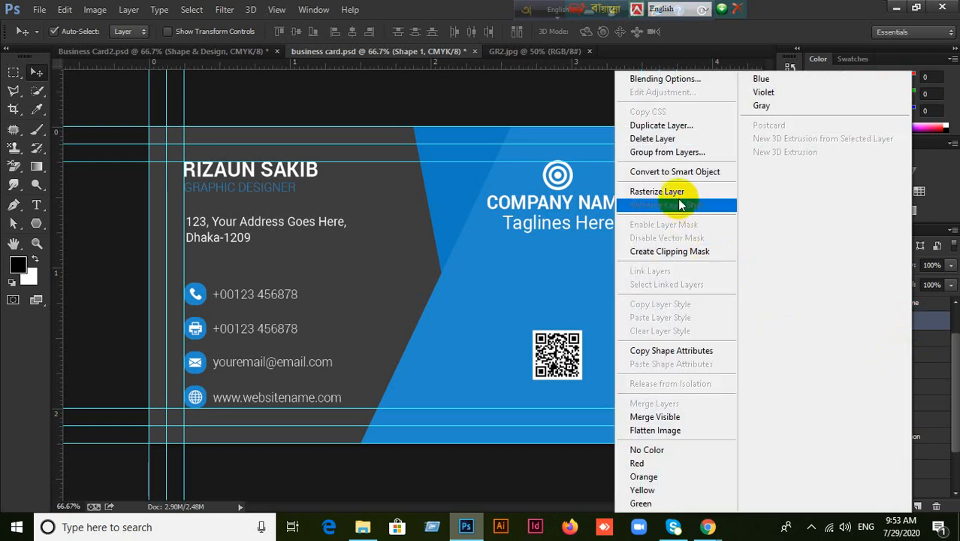
click(658, 191)
right_click(908, 321)
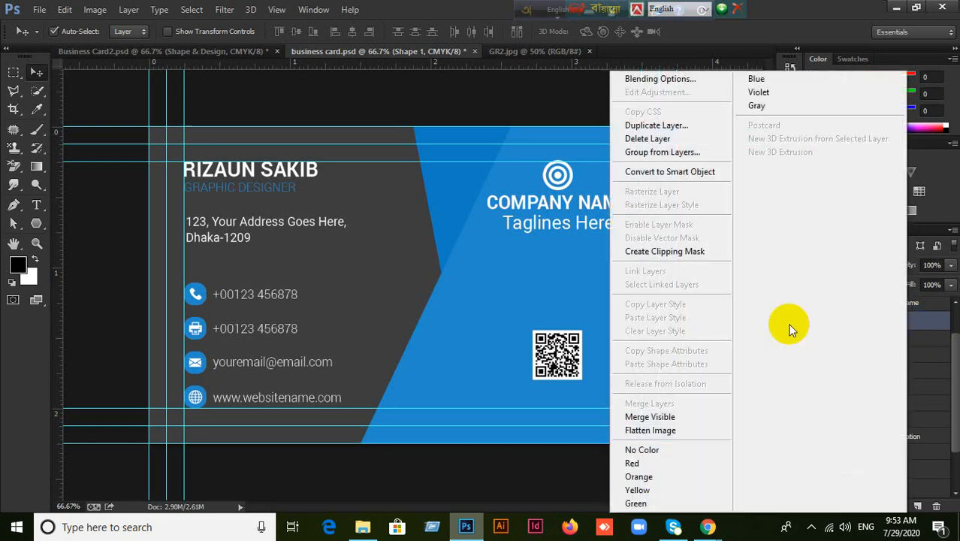
click(668, 172)
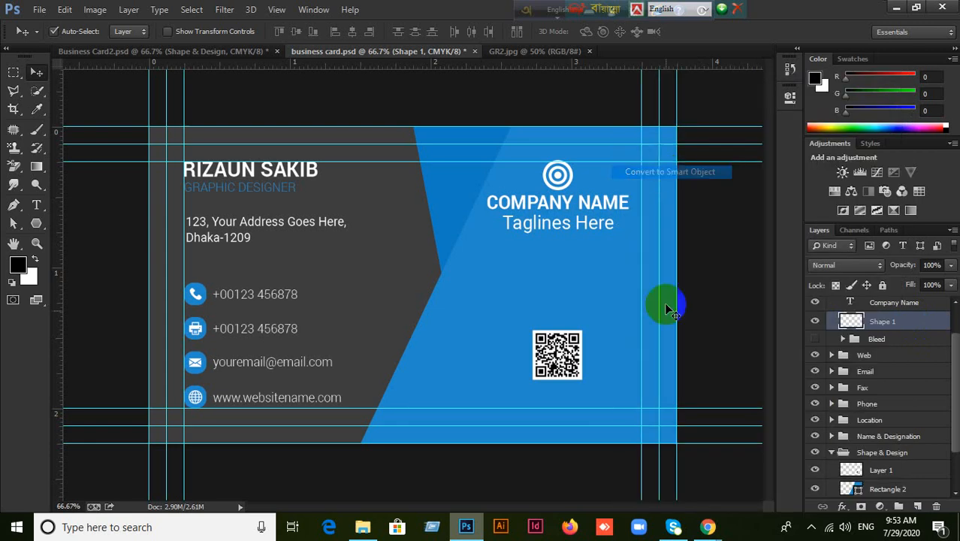
Open the logo smart object's contents to check it, then return to the card.
drag(857, 323, 855, 351)
double_click(853, 322)
click(538, 235)
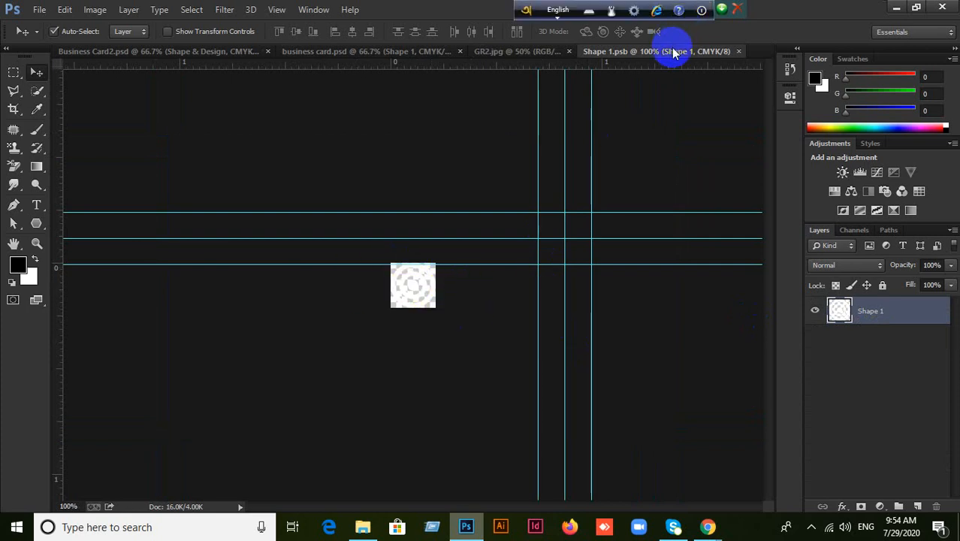
click(738, 52)
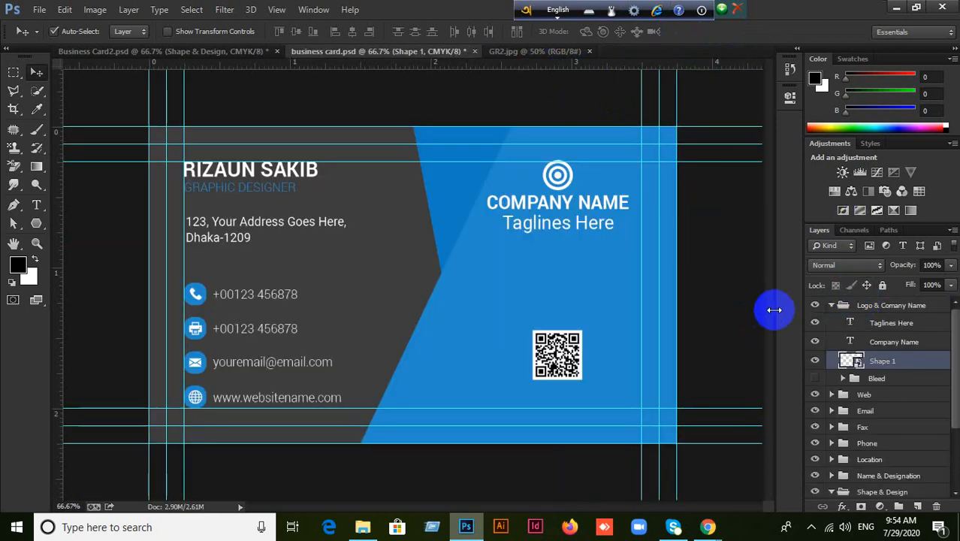
Select the QR code's Layer 1 and convert it to a smart object.
click(555, 364)
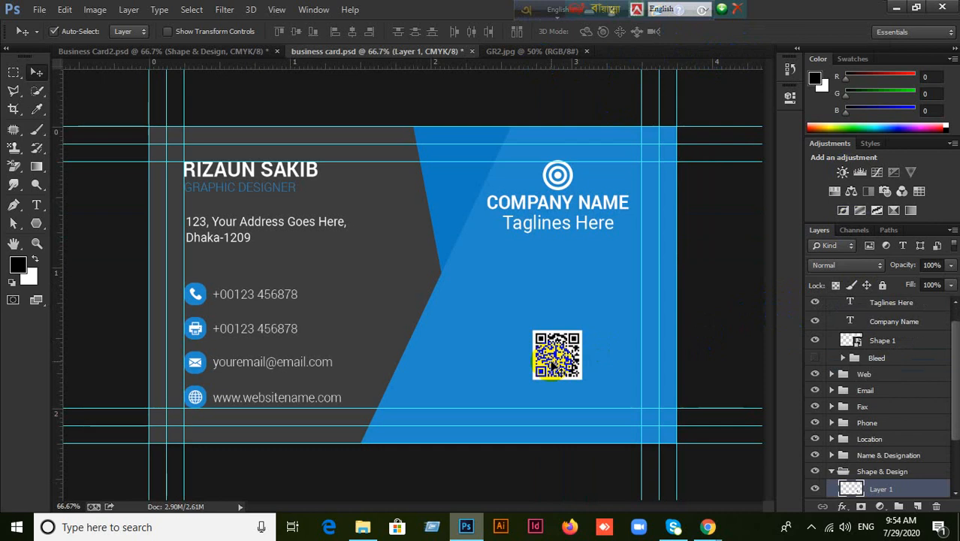
click(899, 490)
right_click(899, 490)
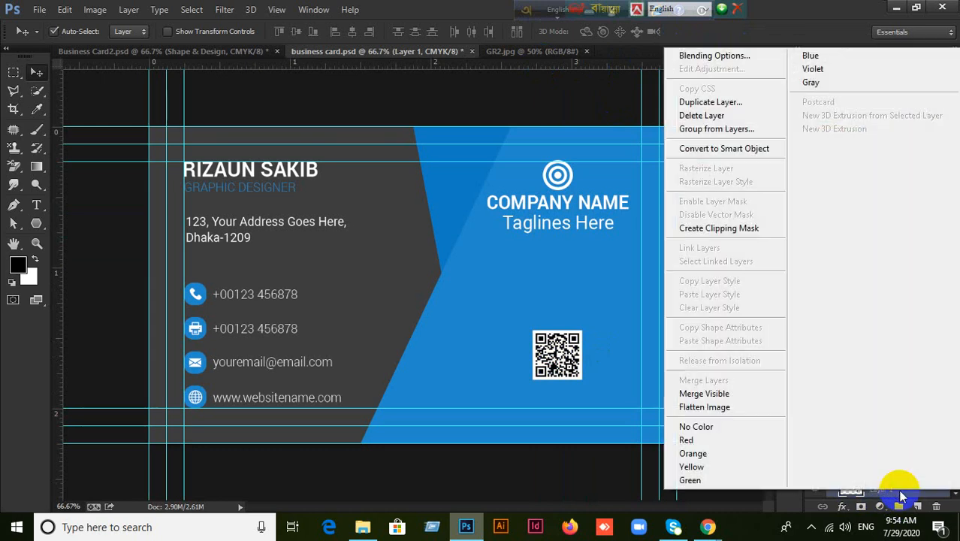
click(647, 339)
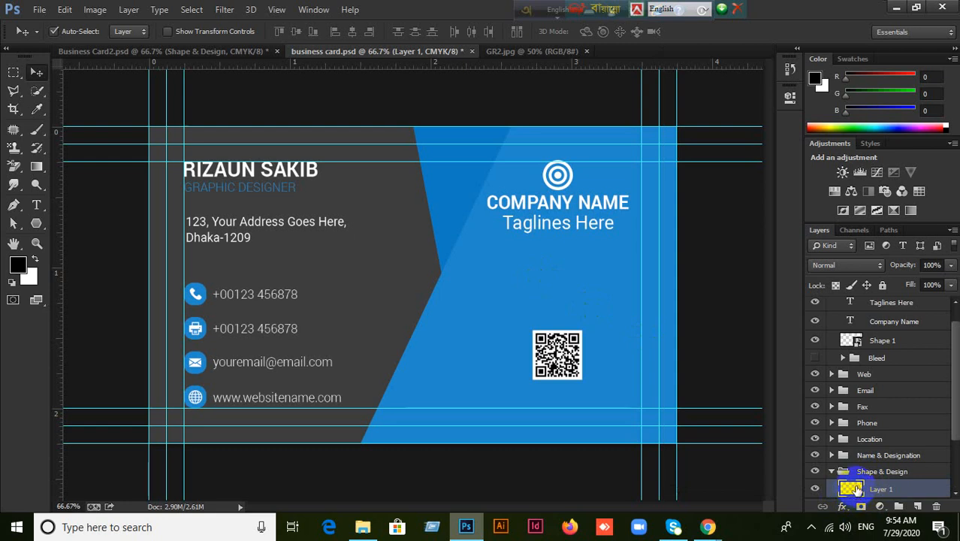
right_click(911, 492)
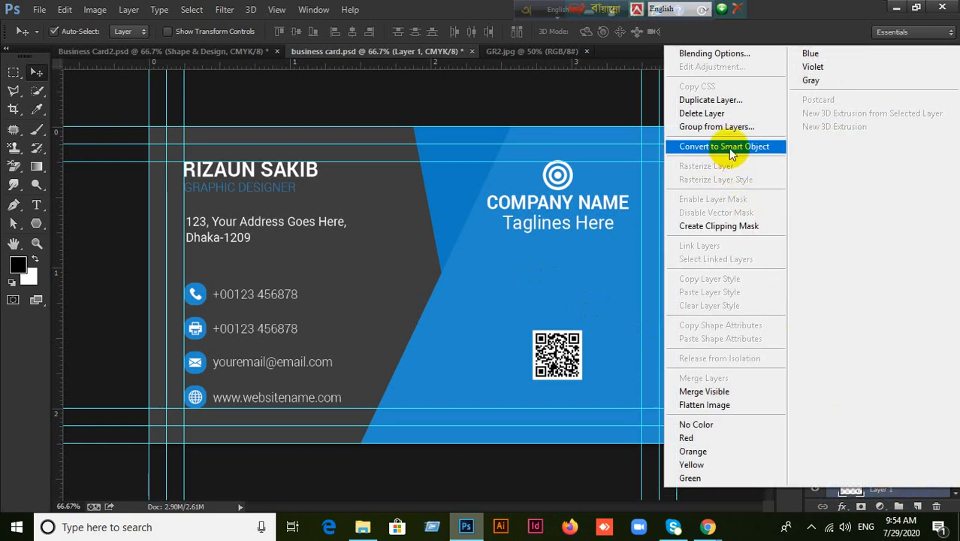
click(730, 148)
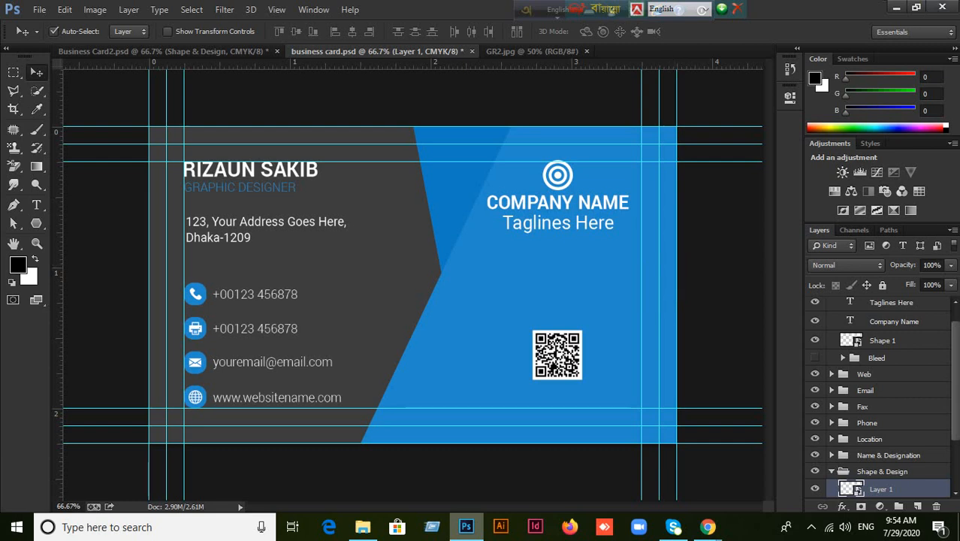
In Business Card2, rasterize the circular Shape 1 logo and convert it to a smart object.
click(522, 51)
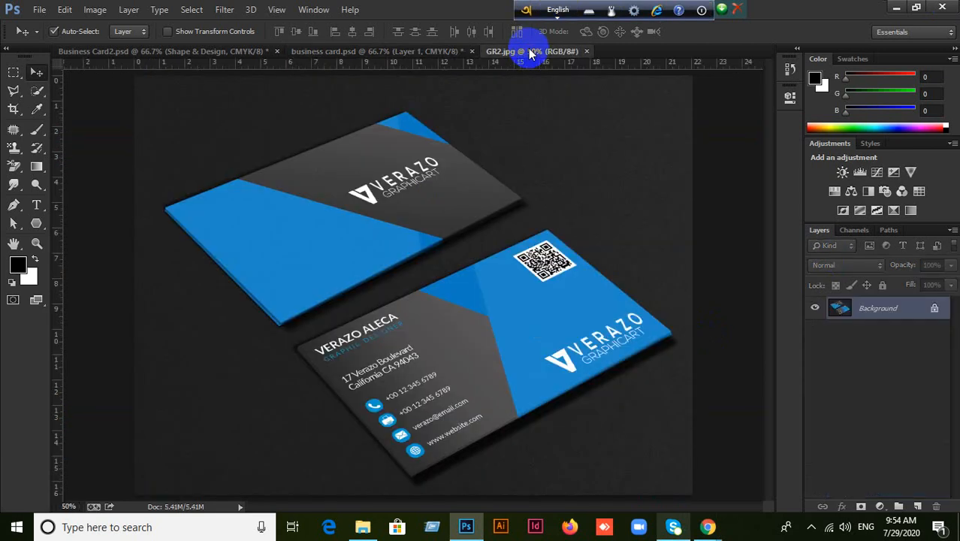
click(138, 54)
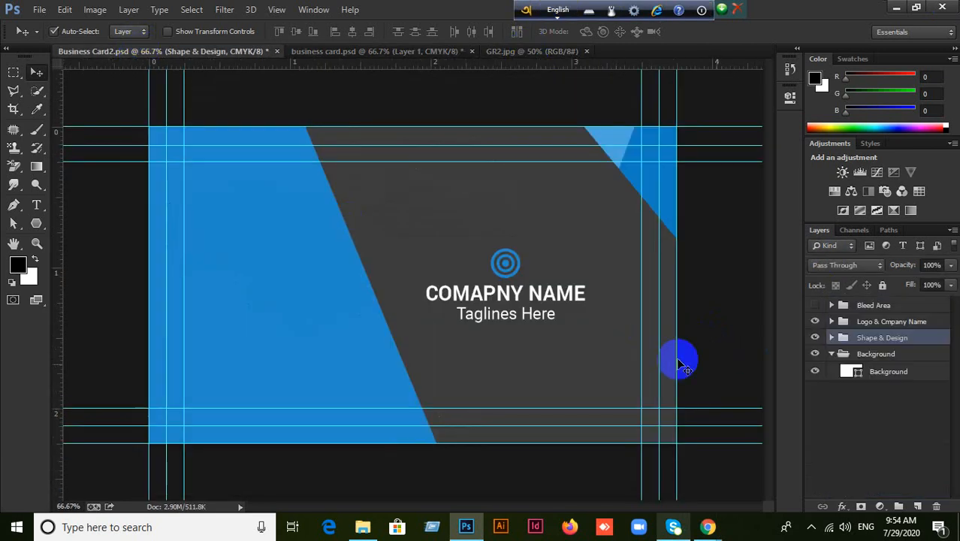
click(505, 263)
right_click(918, 381)
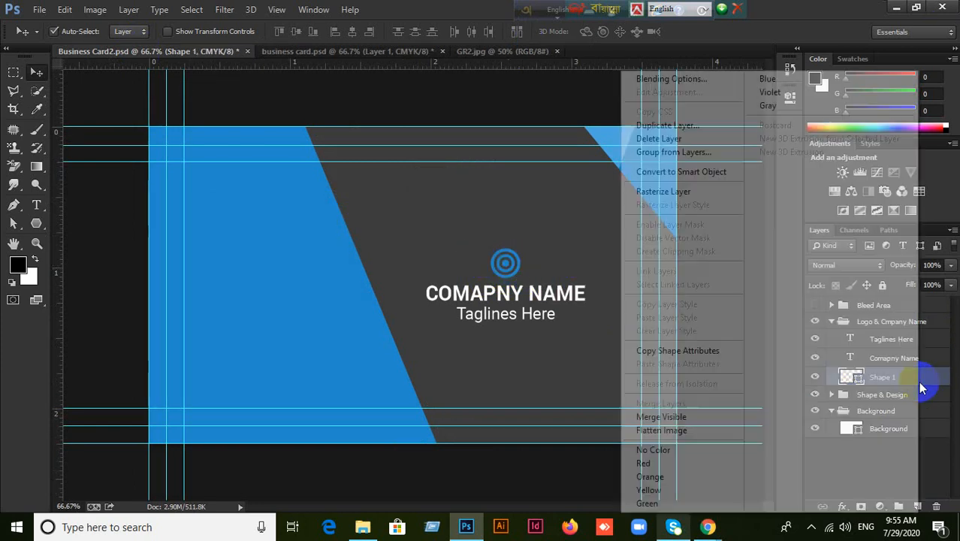
click(676, 193)
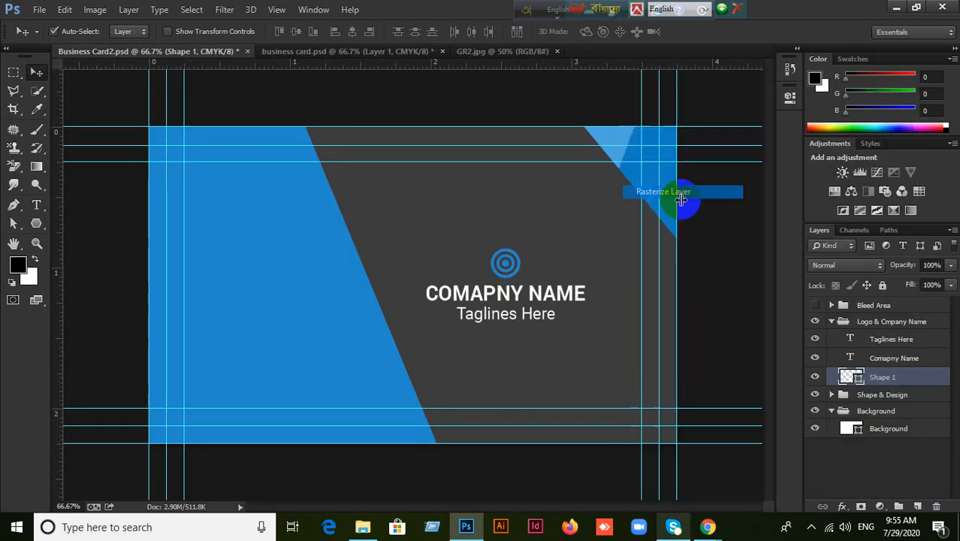
right_click(909, 380)
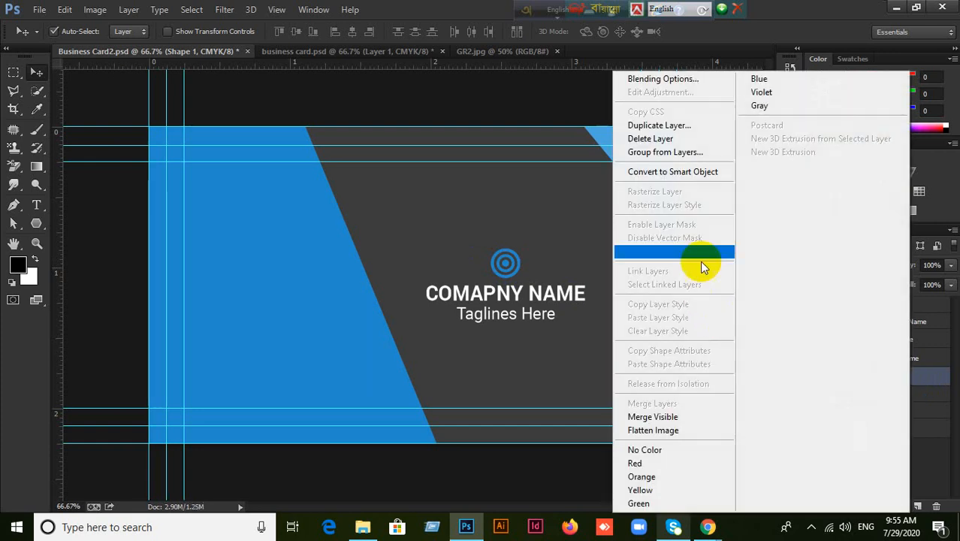
click(683, 172)
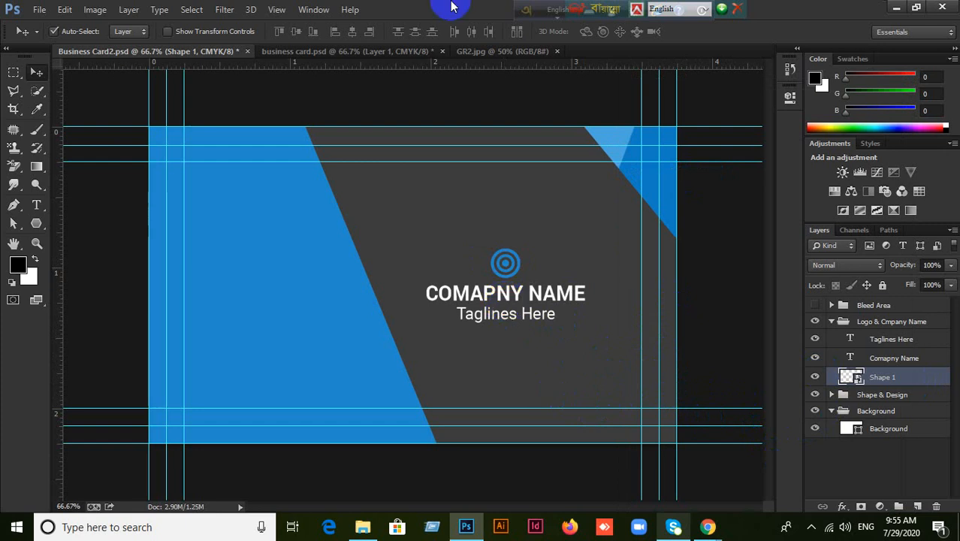
Return to business card.psd, collapse Shape & Design, and minimize Photoshop.
click(279, 53)
click(193, 53)
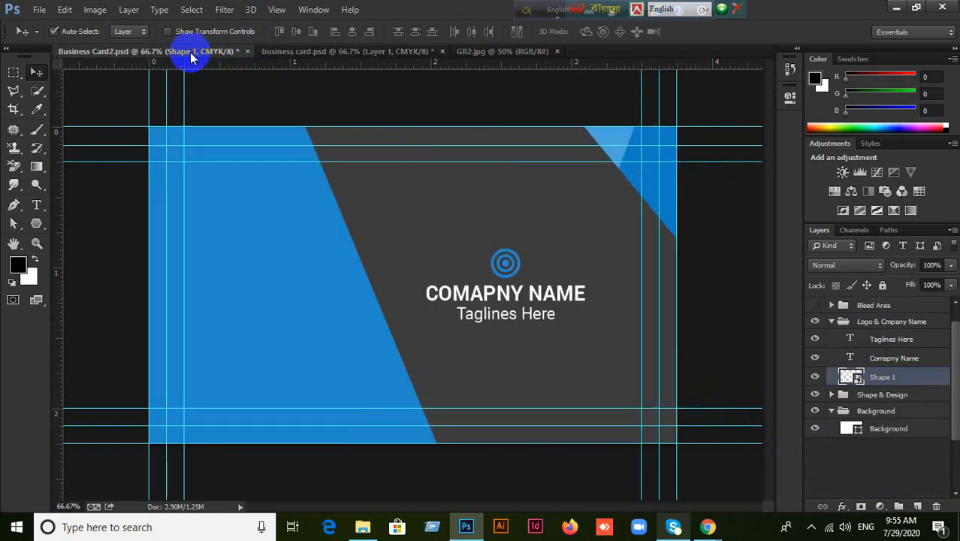
click(398, 52)
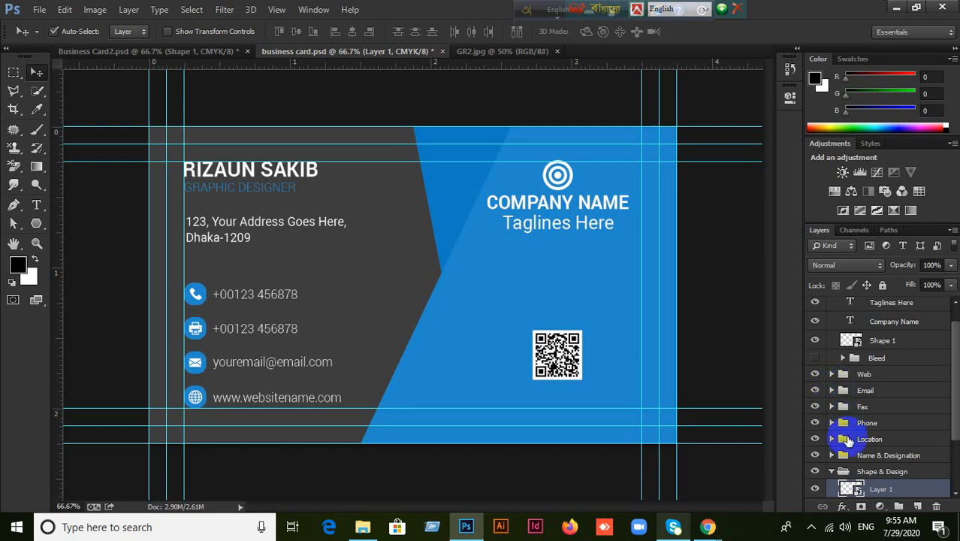
click(832, 471)
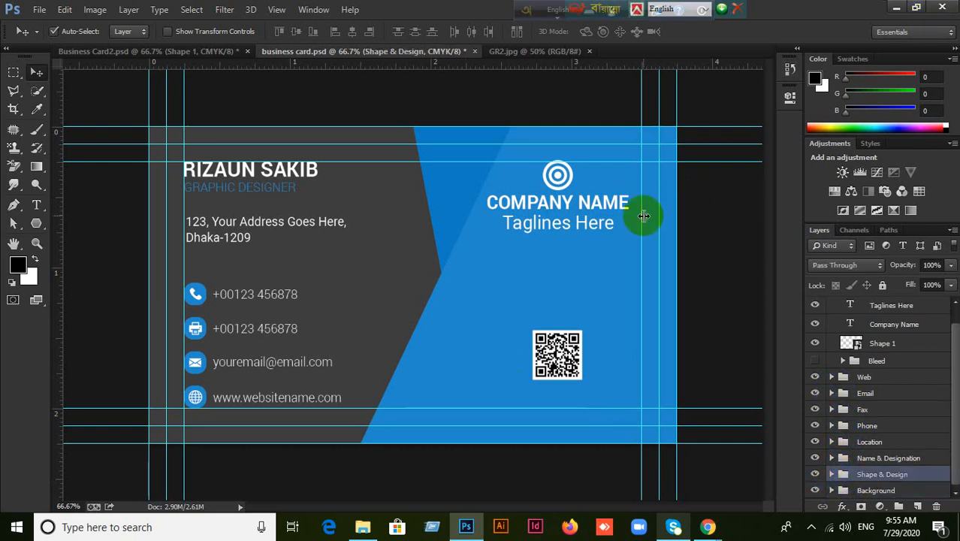
click(895, 8)
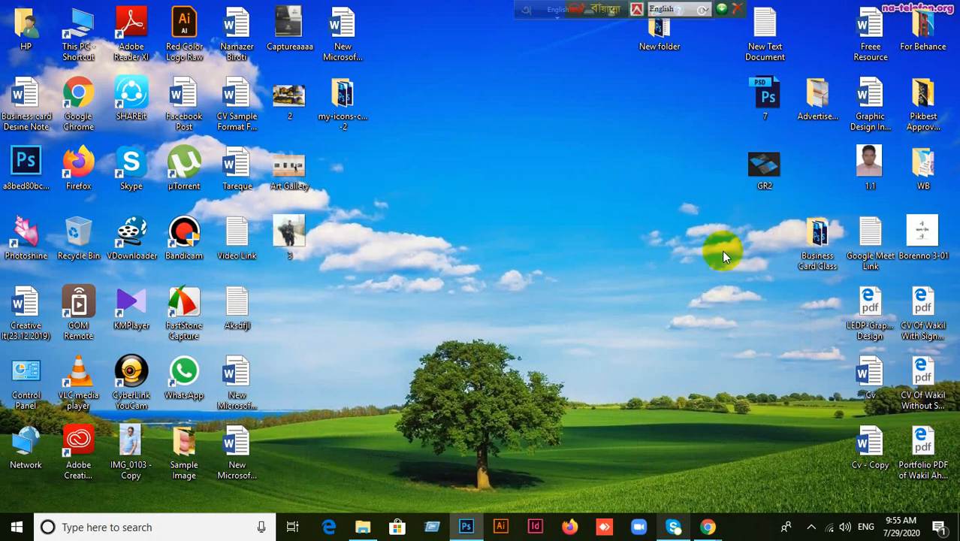
Open Business Card Class > Red and drag Front Part.psd into Photoshop.
double_click(822, 256)
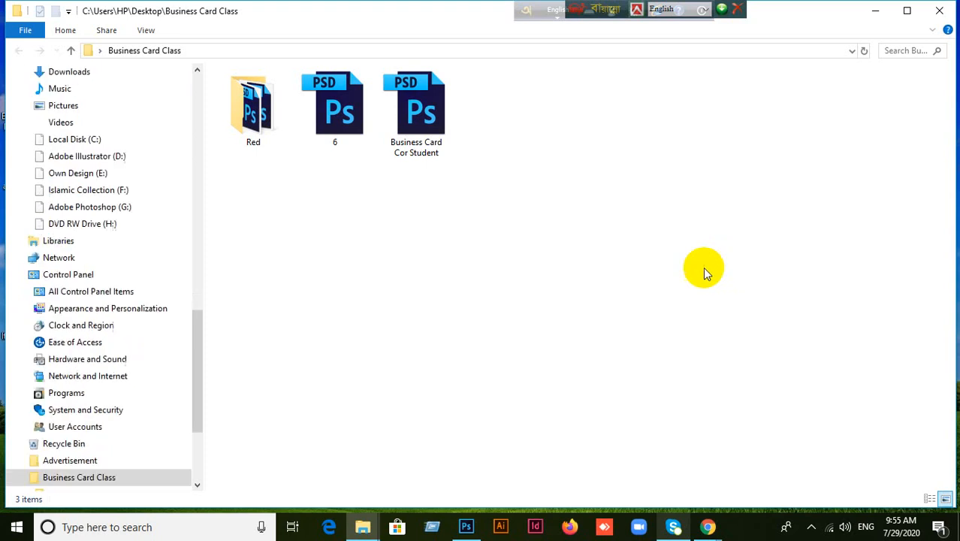
click(268, 124)
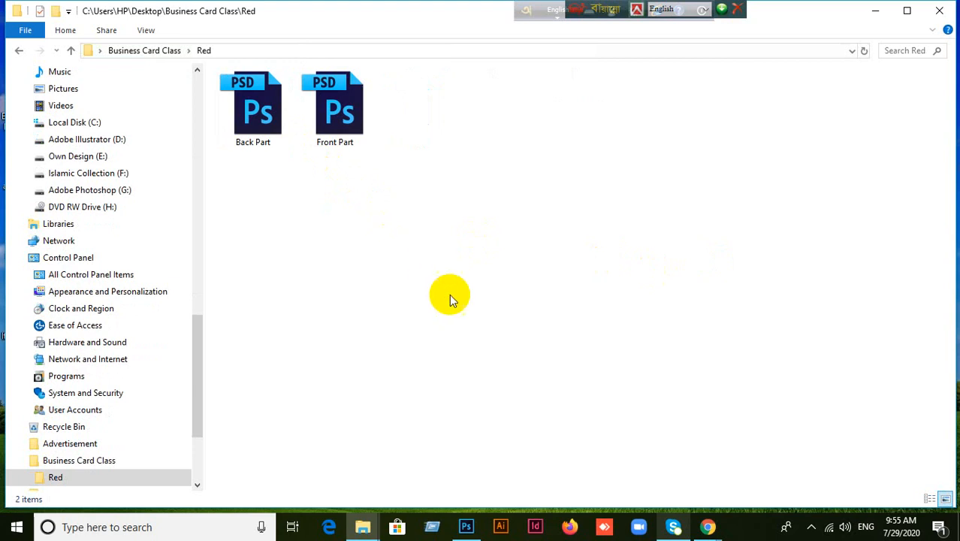
drag(336, 111, 452, 142)
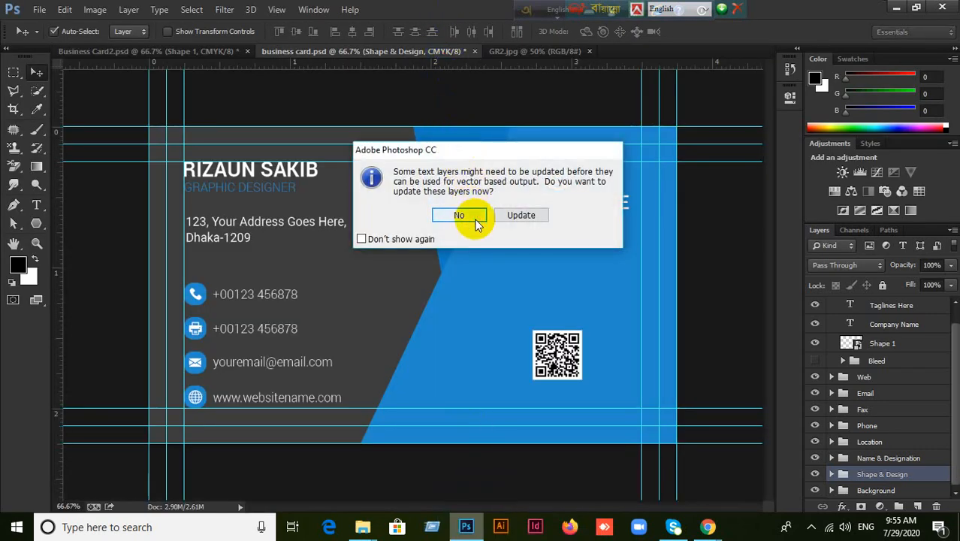
Skip updating text layers and bring the red Back Part.psd into Photoshop too.
click(459, 216)
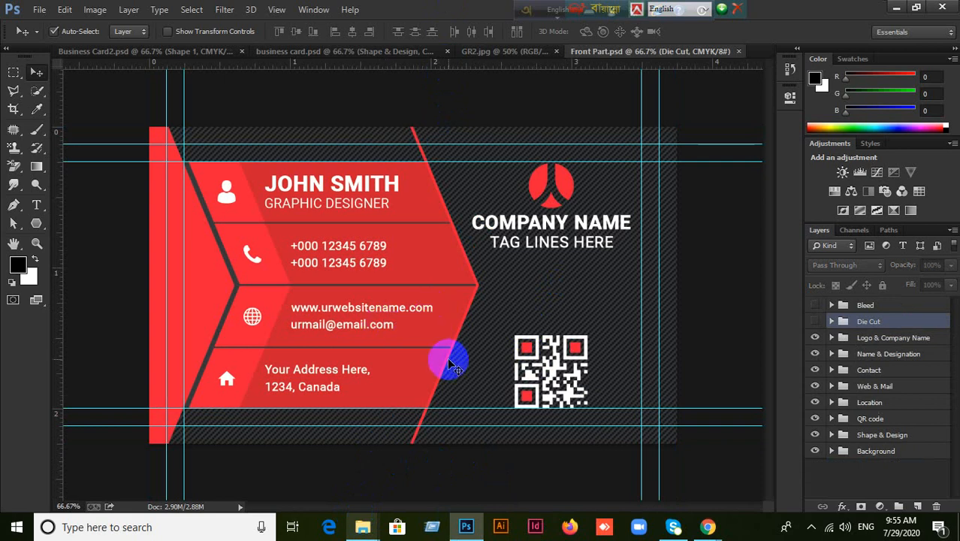
click(377, 525)
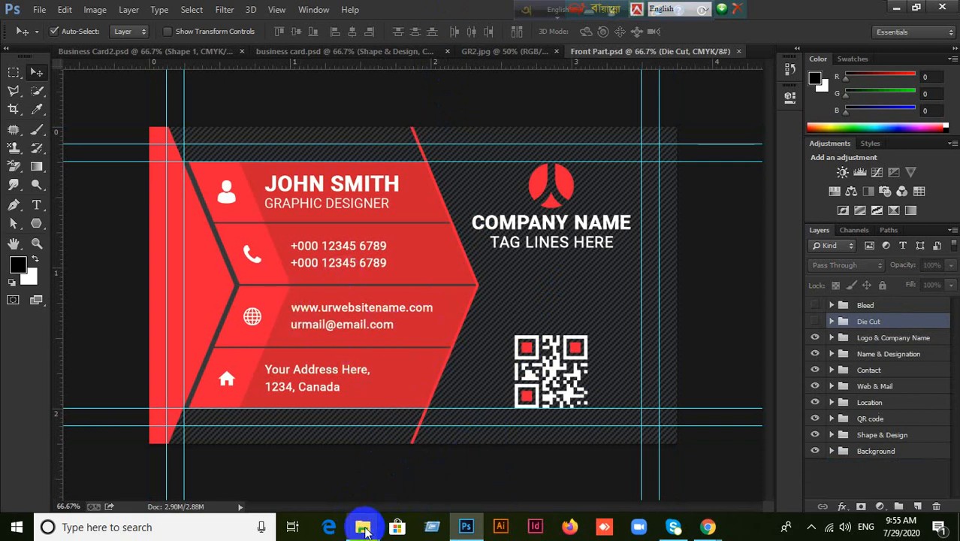
click(402, 479)
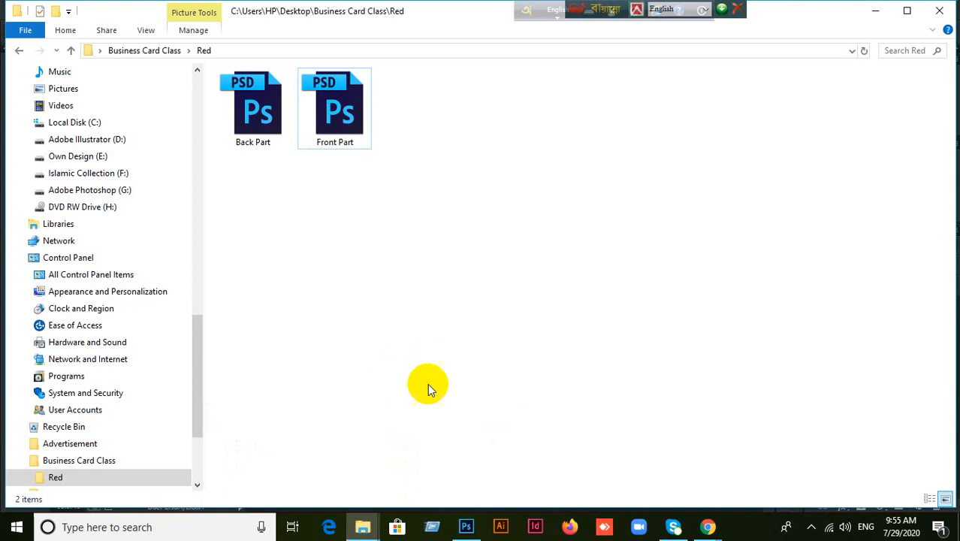
drag(256, 109, 503, 295)
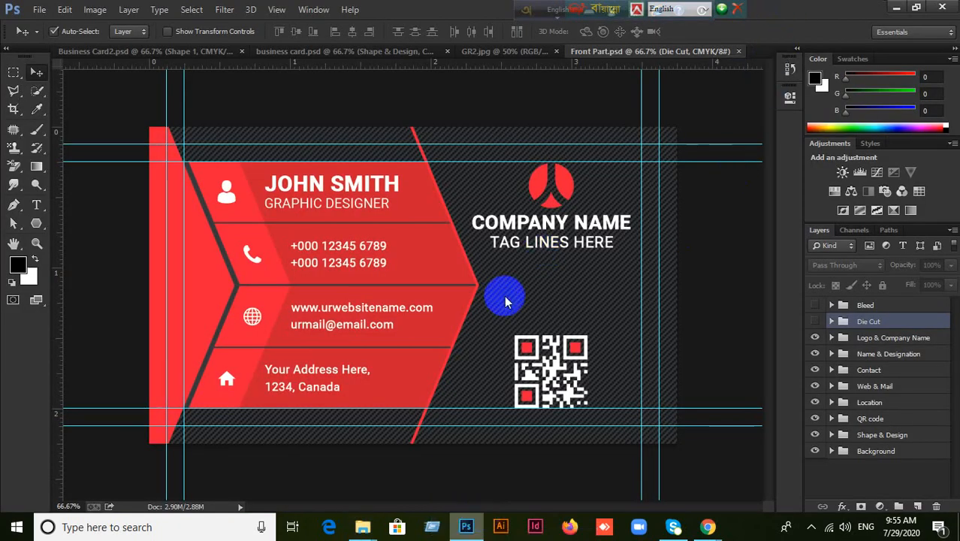
click(459, 216)
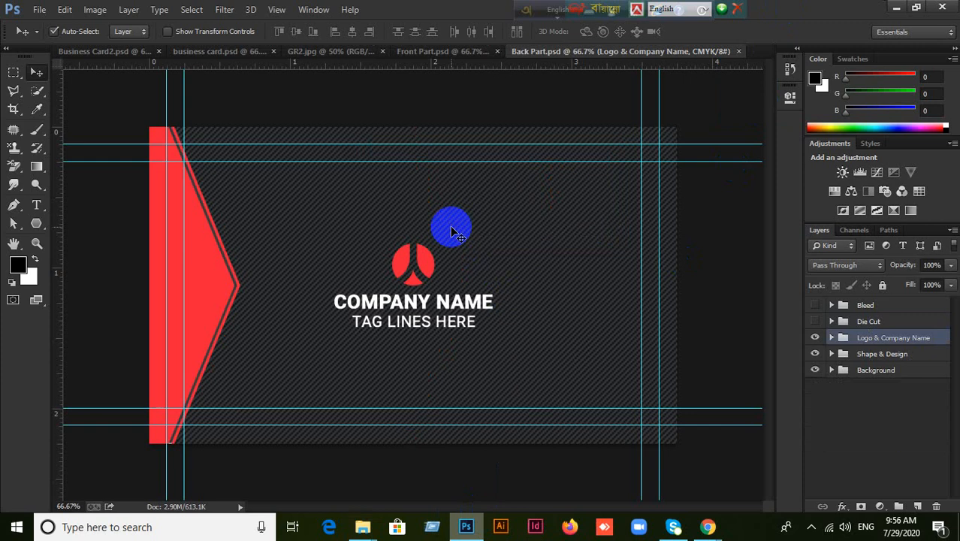
Inspect the red Front Part's layer groups, from Shape & Design up to Logo & Company Name.
click(454, 54)
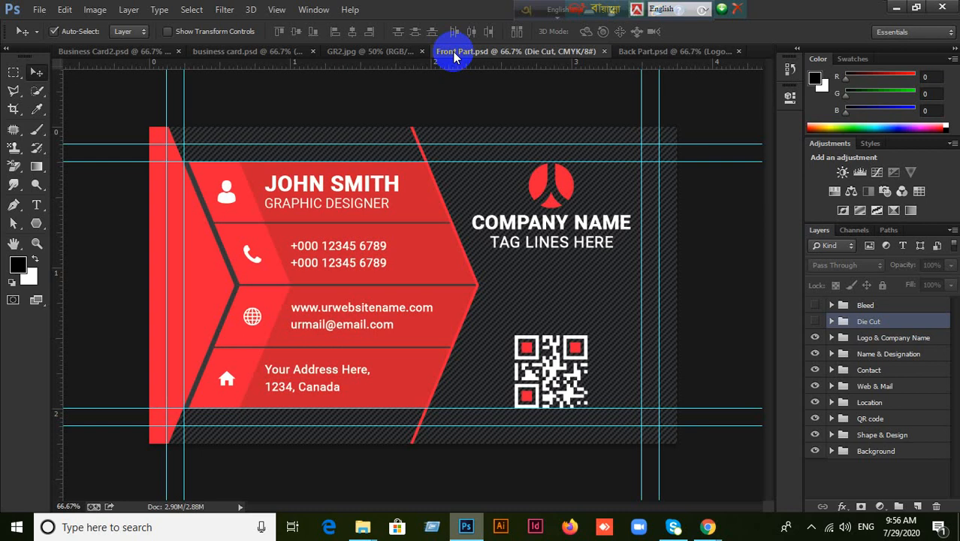
click(879, 434)
click(873, 419)
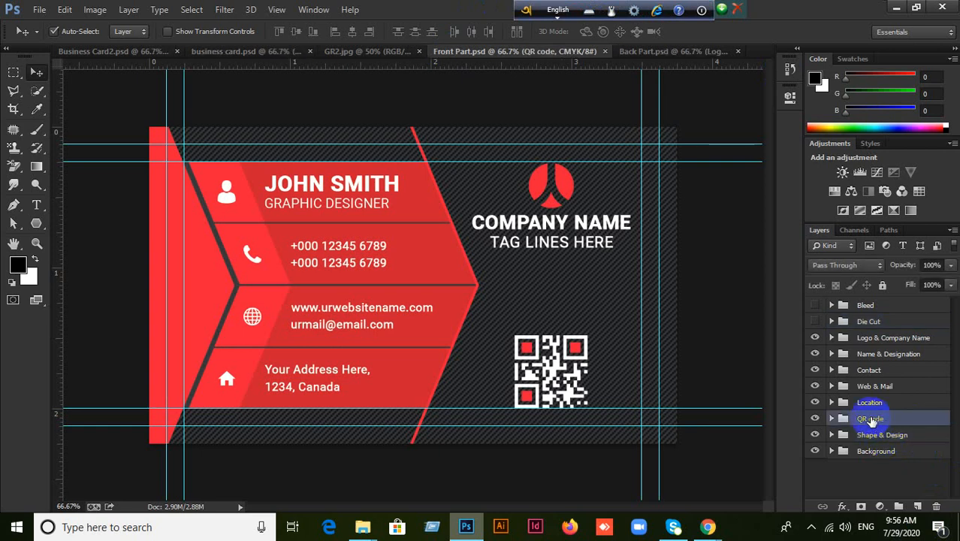
click(871, 402)
click(877, 385)
click(880, 371)
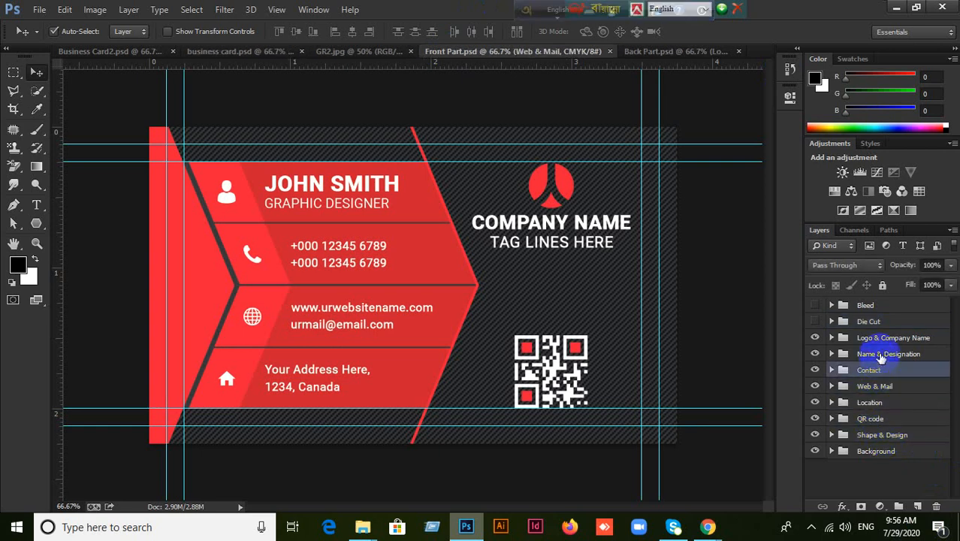
click(884, 353)
click(885, 340)
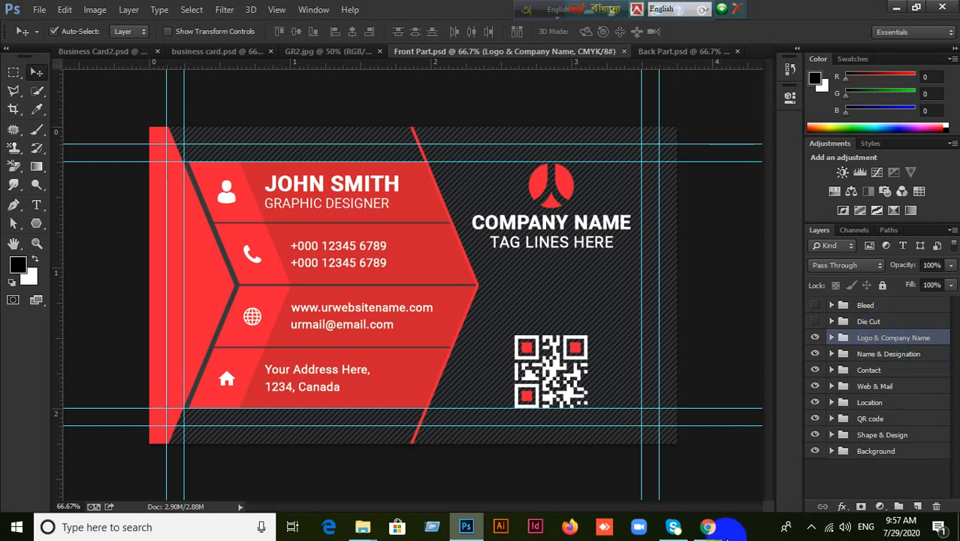
Compare GR2.jpg with the blue card, then close the red Front Part and show Back Part.
click(318, 54)
click(229, 53)
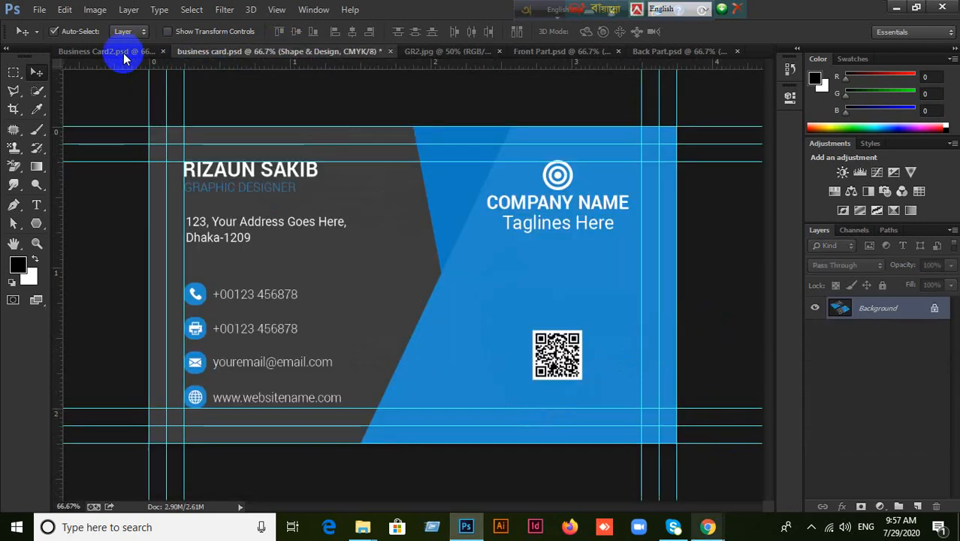
click(422, 53)
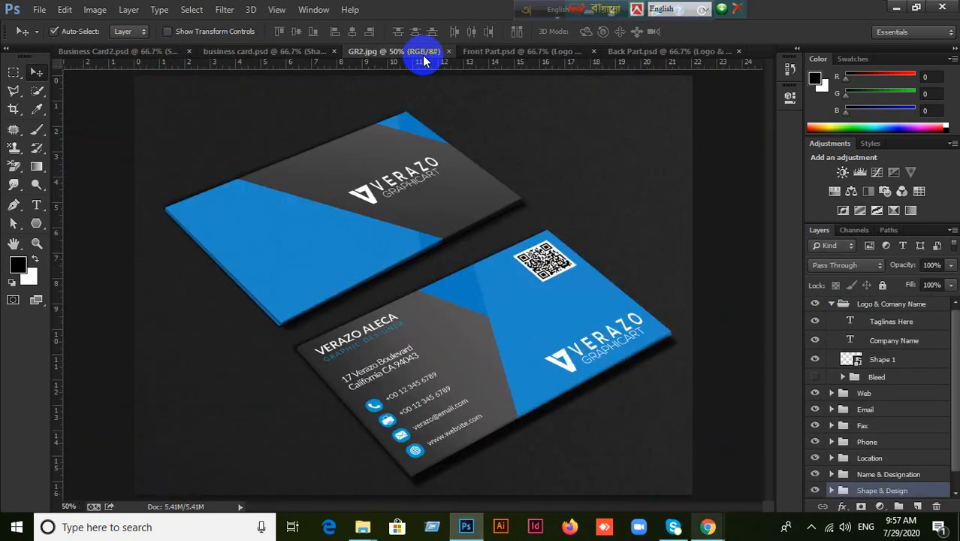
click(546, 56)
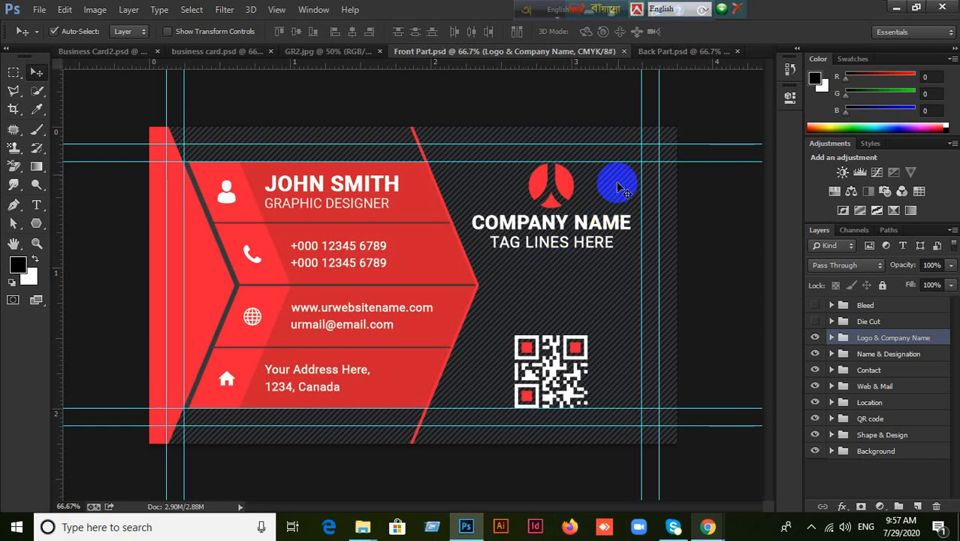
click(623, 51)
click(650, 58)
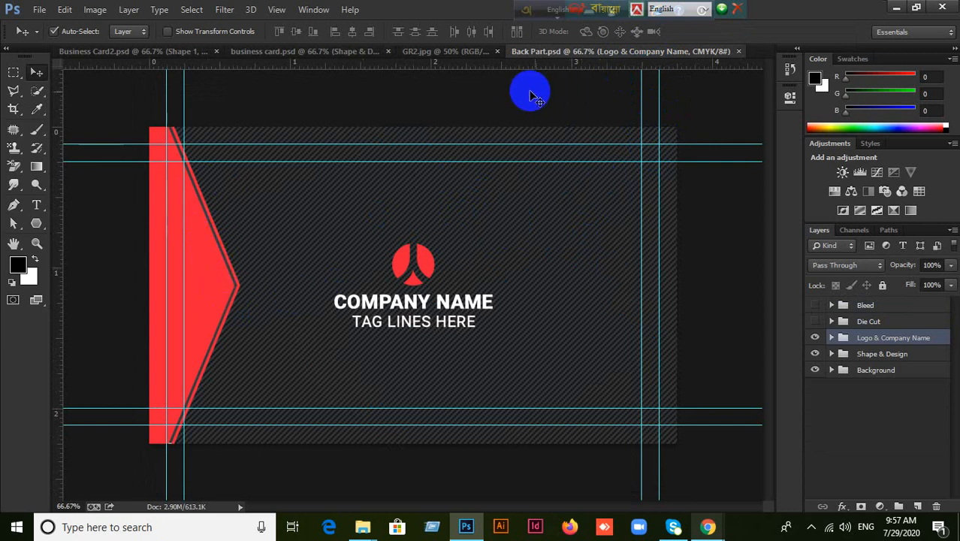
Close the red Back Part.psd, then compare the blue business card.psd with the GR2.jpg mockup.
click(738, 51)
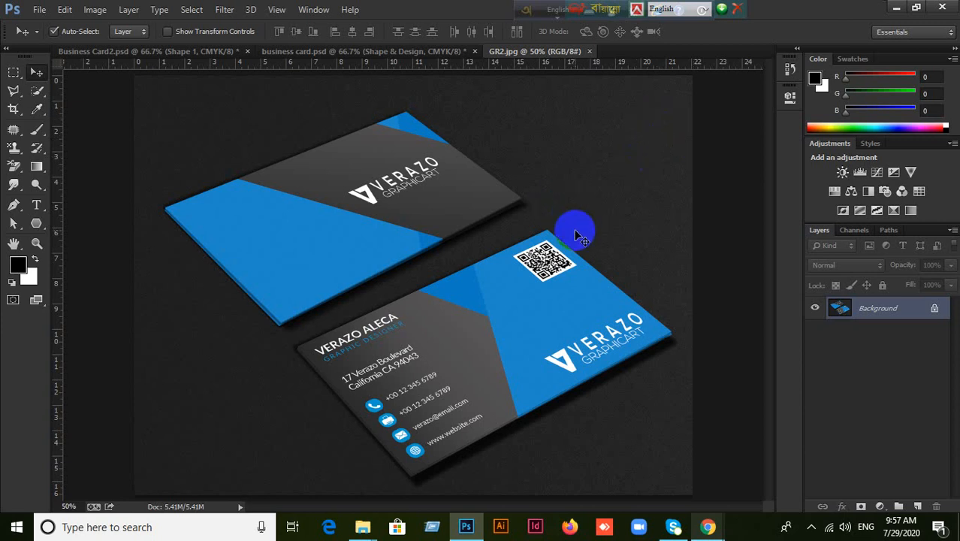
click(356, 51)
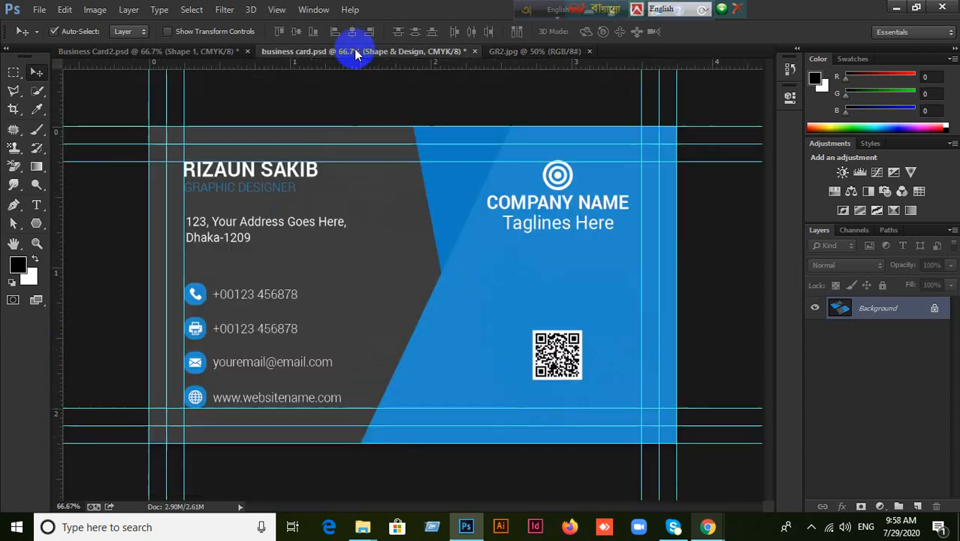
click(520, 51)
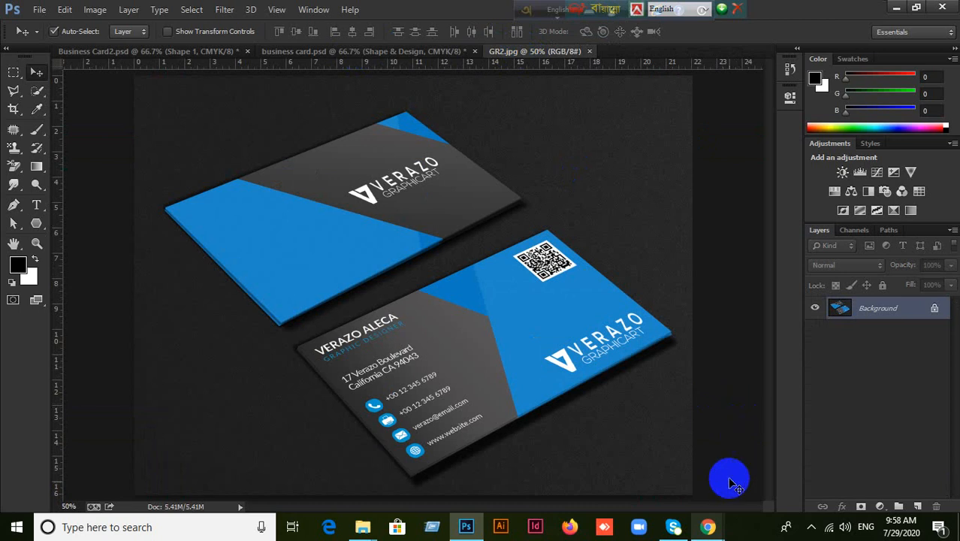
mouse_move(706, 526)
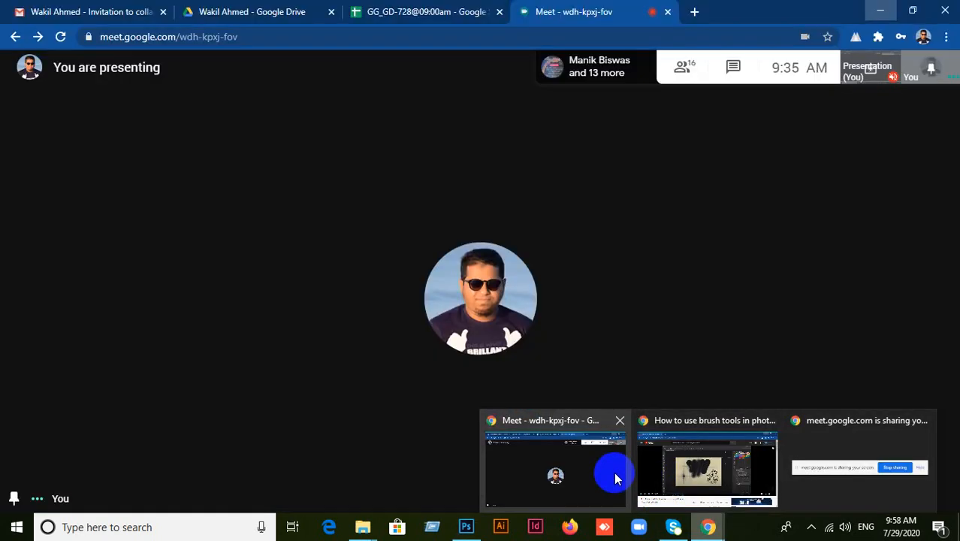
click(612, 471)
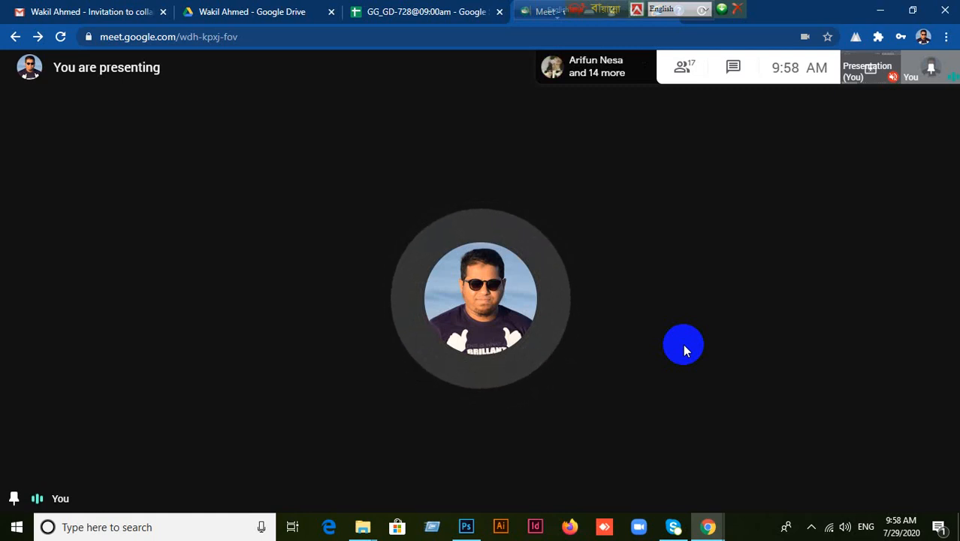
click(466, 527)
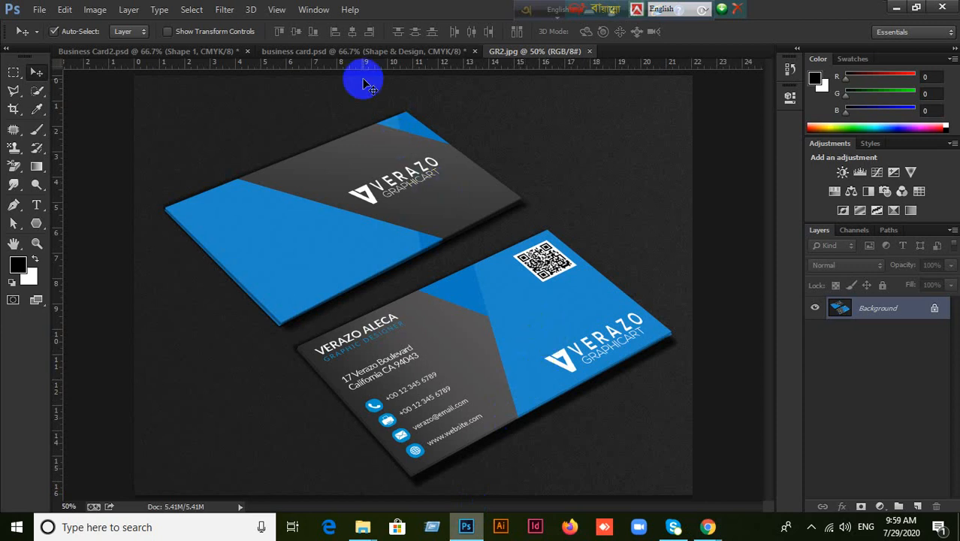
Flip between the blue card designs and GR2.jpg, then close the GR2.jpg mockup.
click(350, 55)
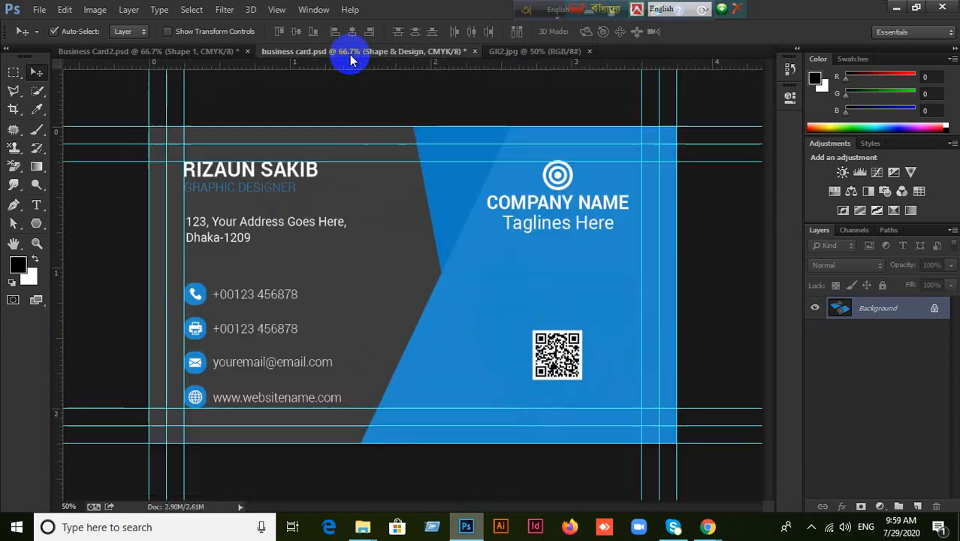
click(533, 53)
click(109, 54)
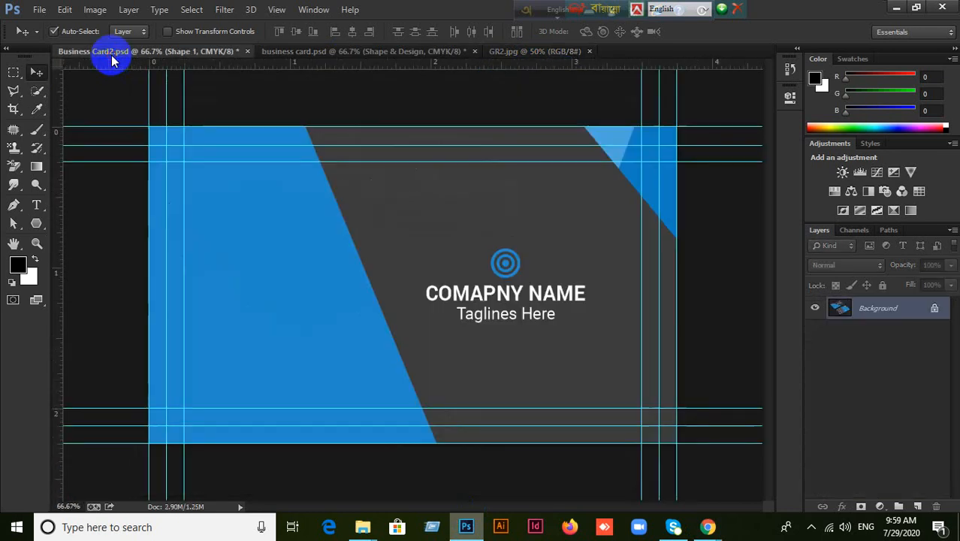
click(332, 56)
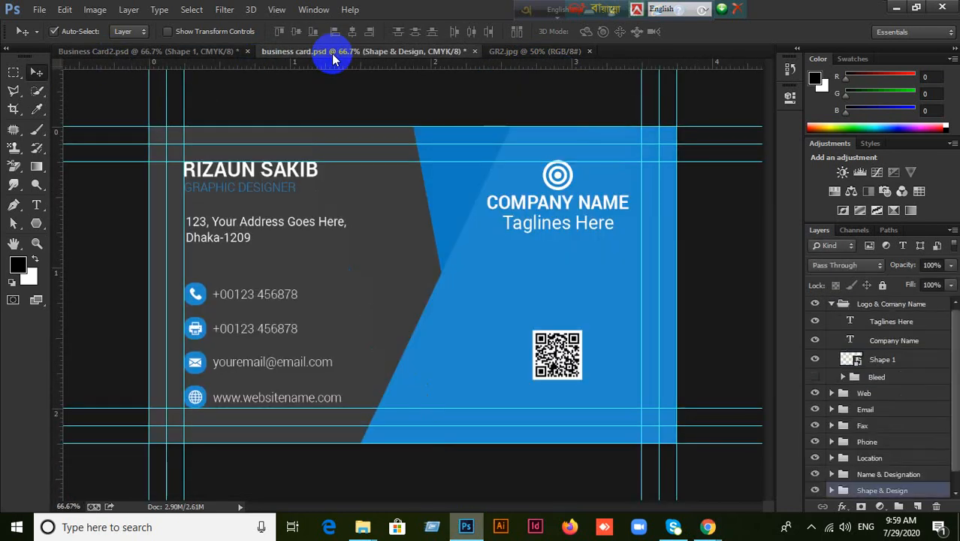
click(531, 60)
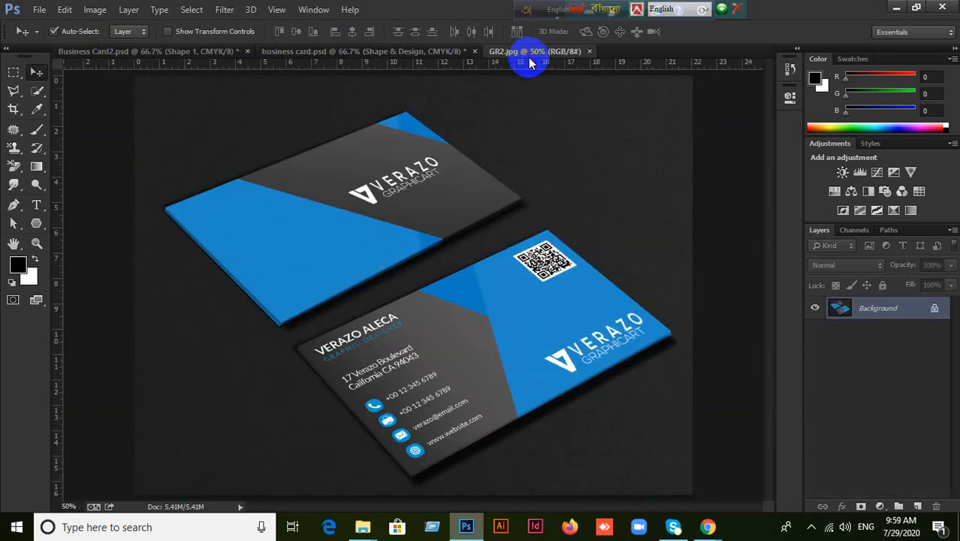
click(589, 52)
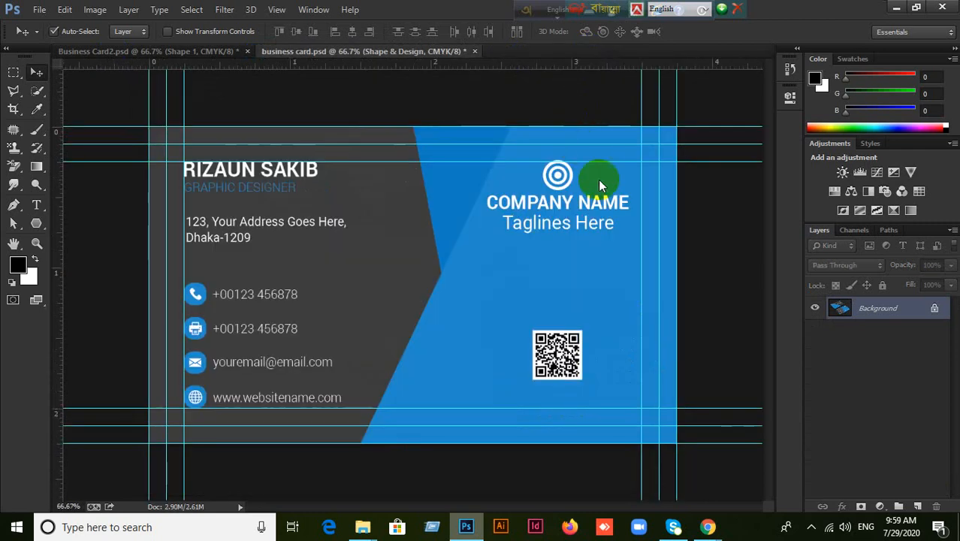
Compare the Business Card2 front and business card back designs, then minimize Photoshop.
click(142, 54)
click(307, 58)
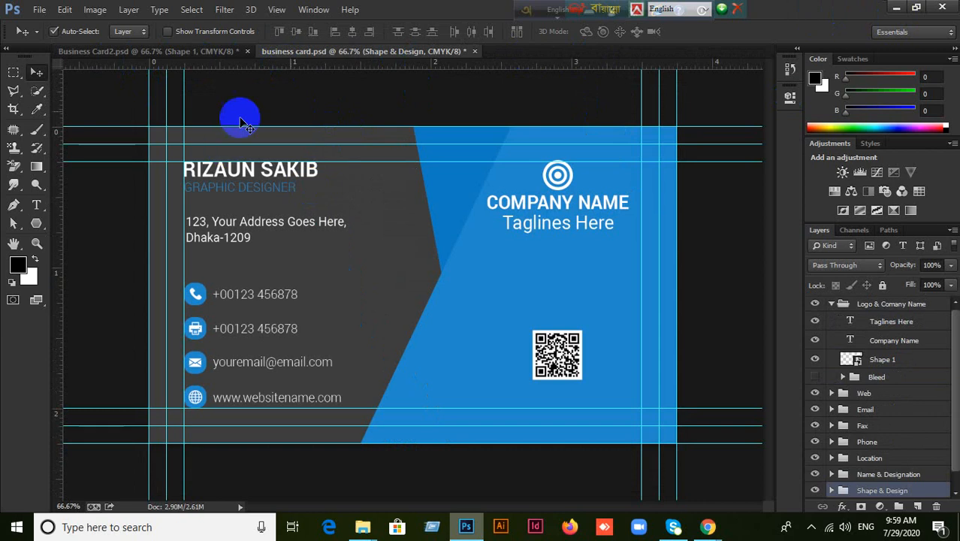
click(182, 52)
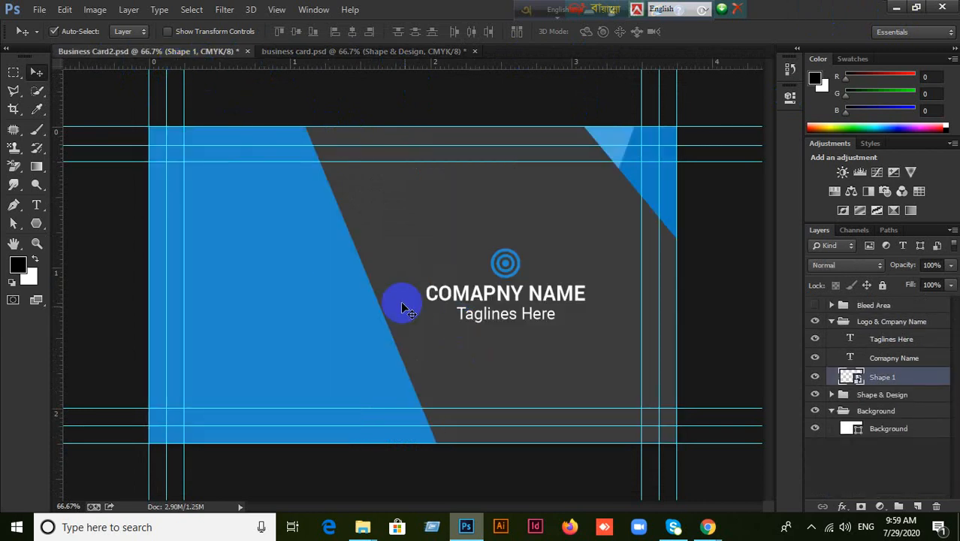
click(394, 51)
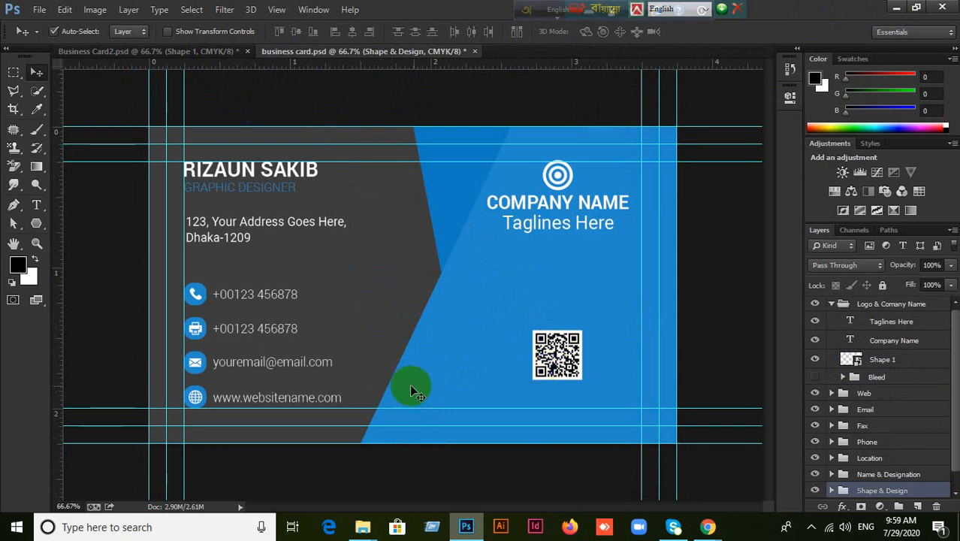
click(140, 54)
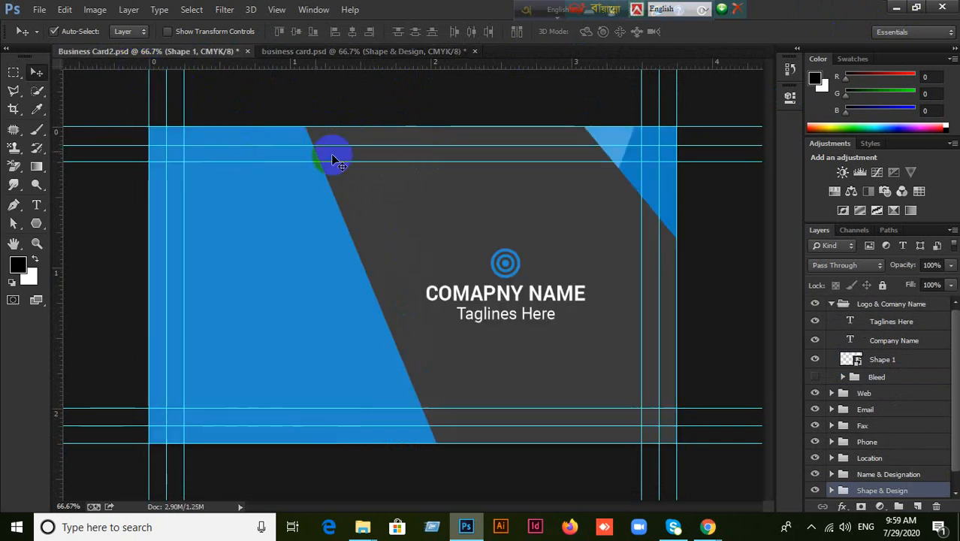
click(347, 309)
click(382, 360)
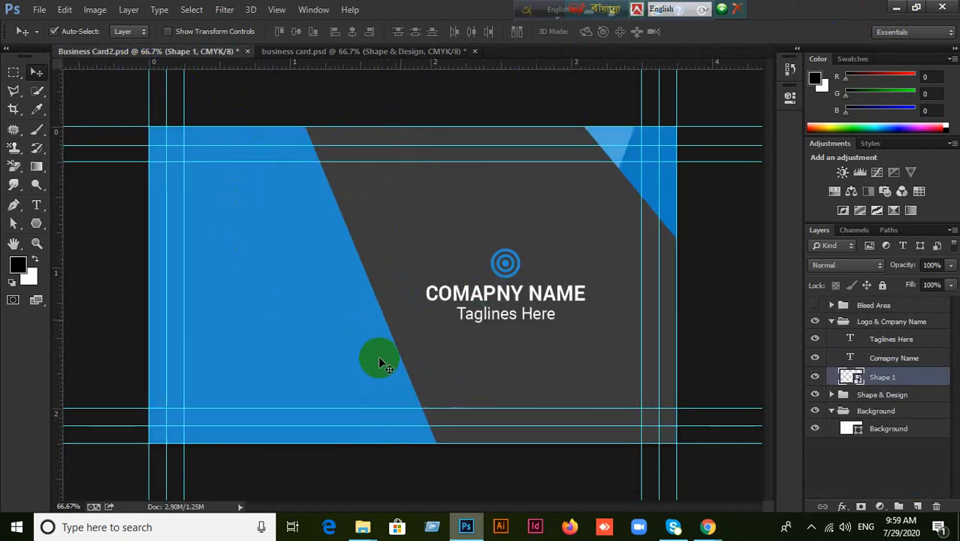
click(359, 54)
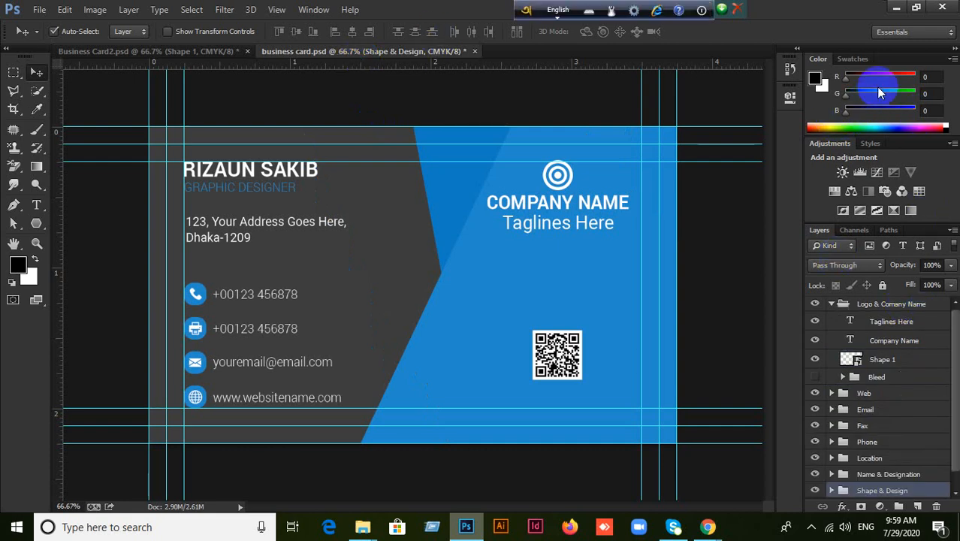
click(895, 7)
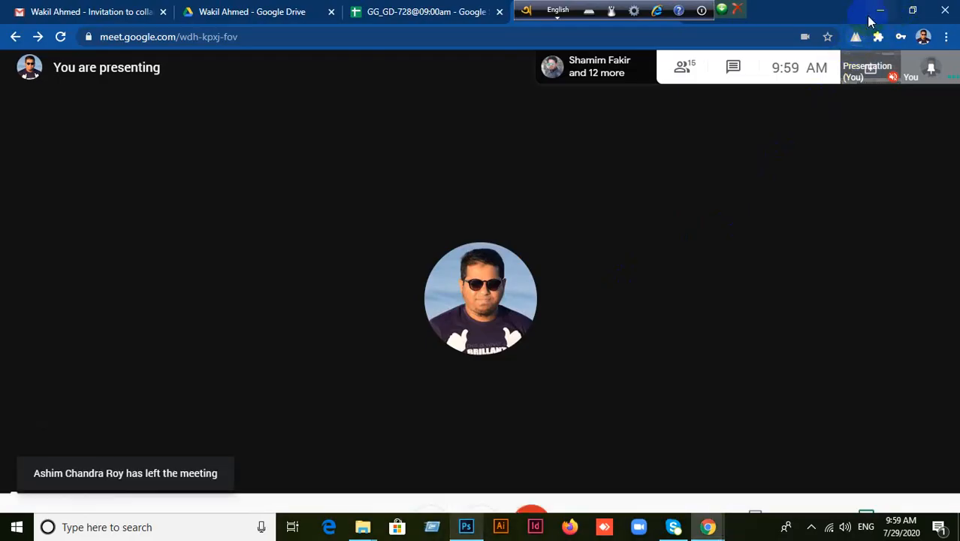
Minimize Chrome, close the Red folder window, and open the desktop file 7.psd in Photoshop.
click(880, 10)
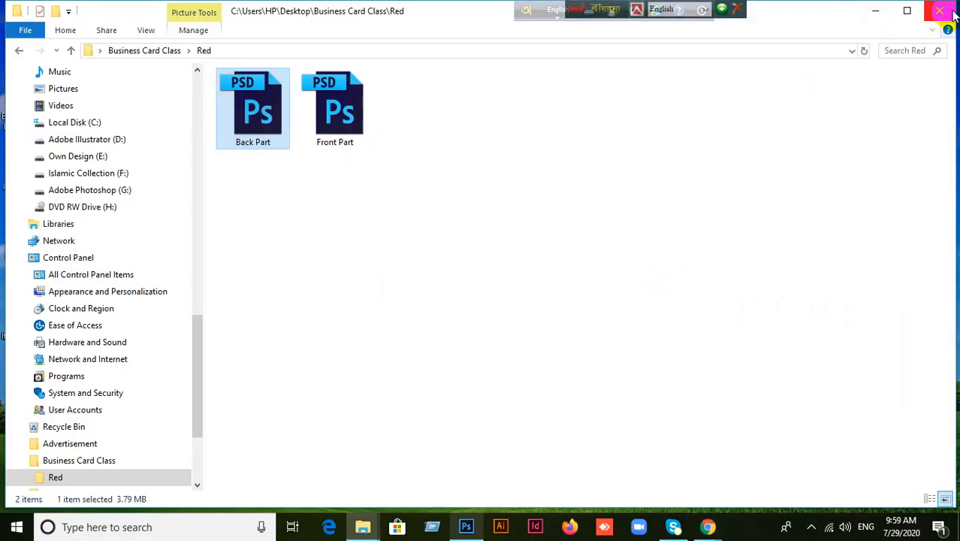
click(939, 10)
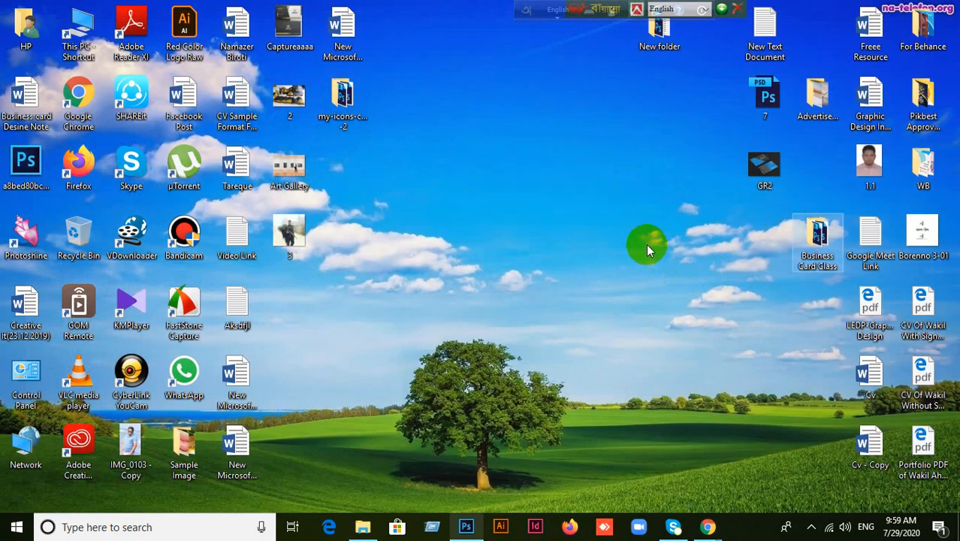
drag(748, 93, 467, 6)
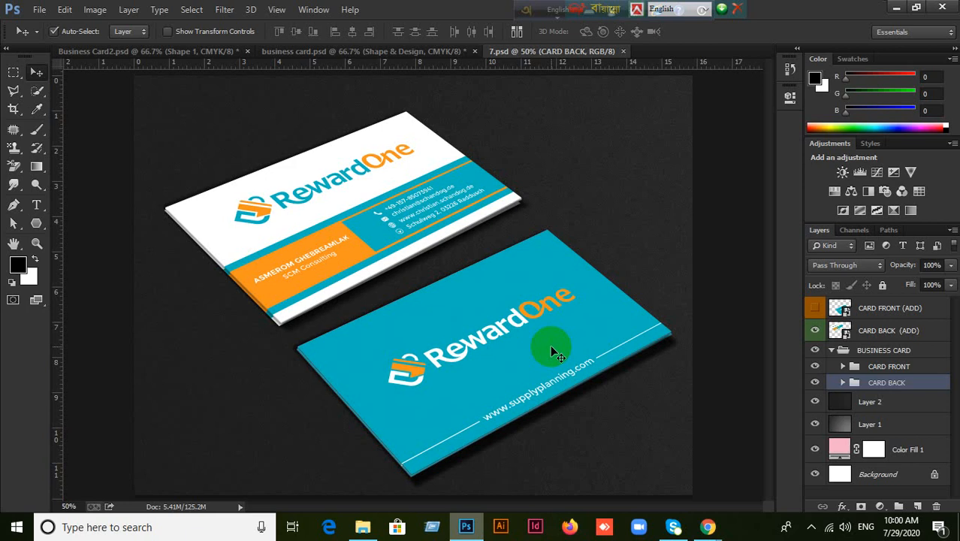
click(369, 51)
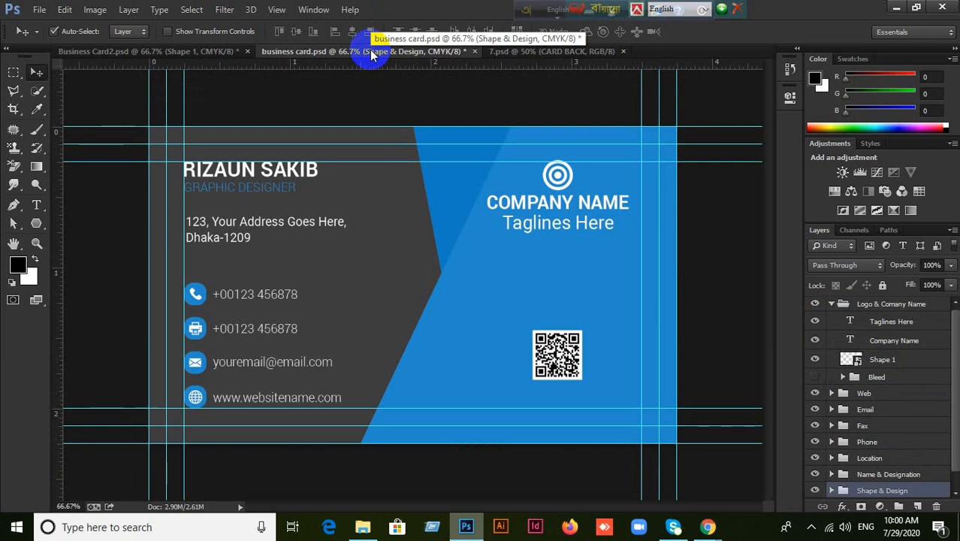
click(515, 54)
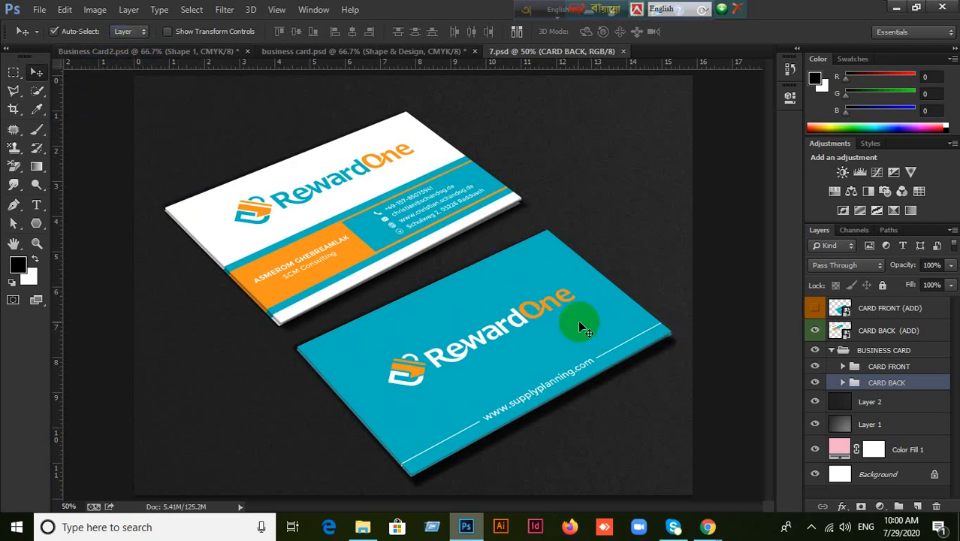
click(517, 327)
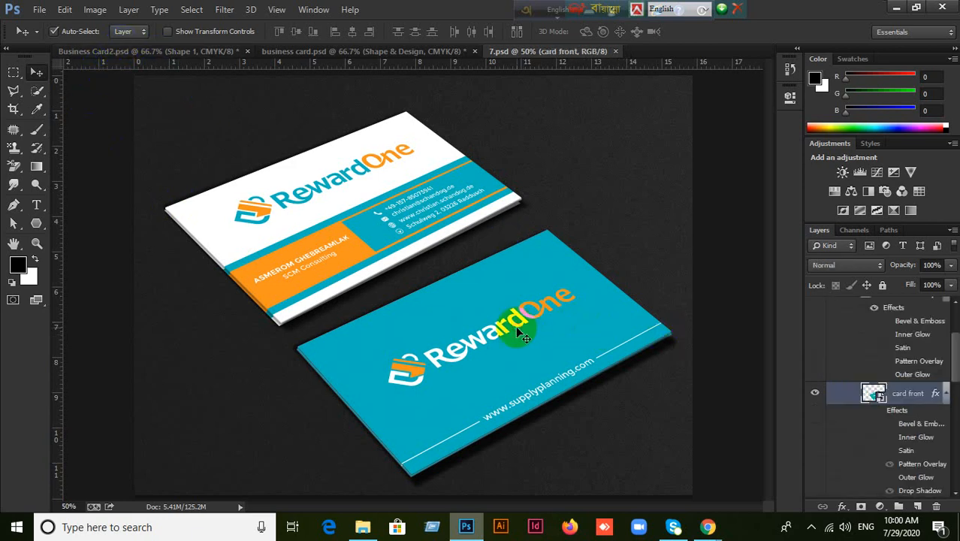
click(815, 394)
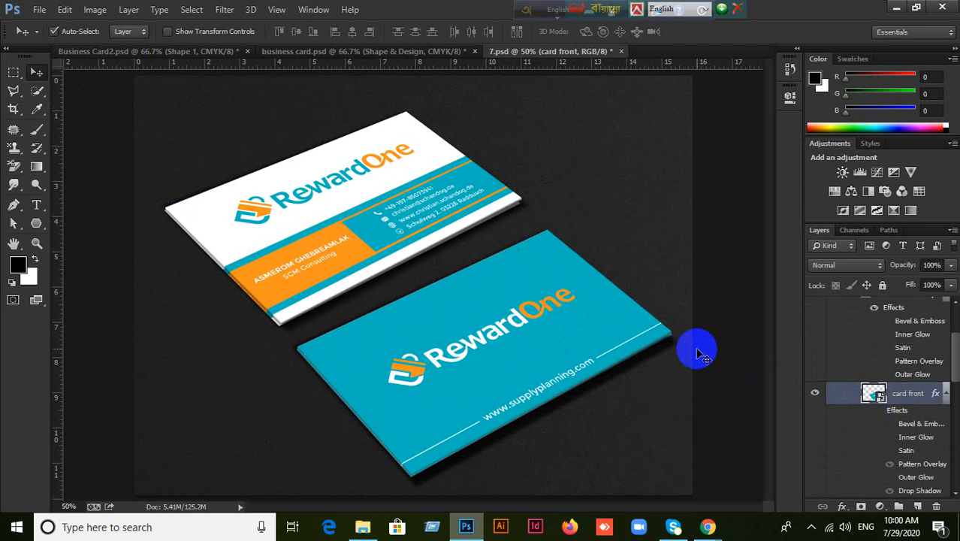
click(703, 526)
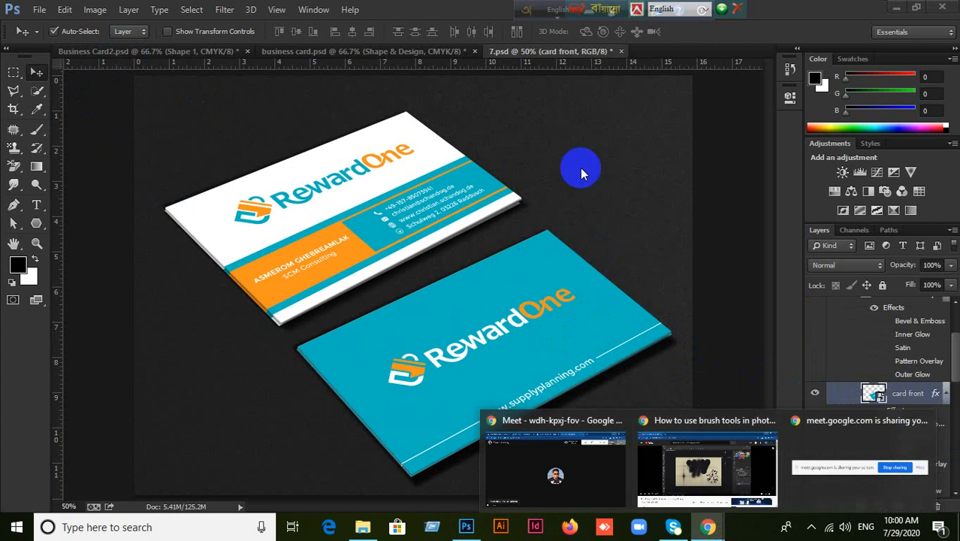
click(422, 172)
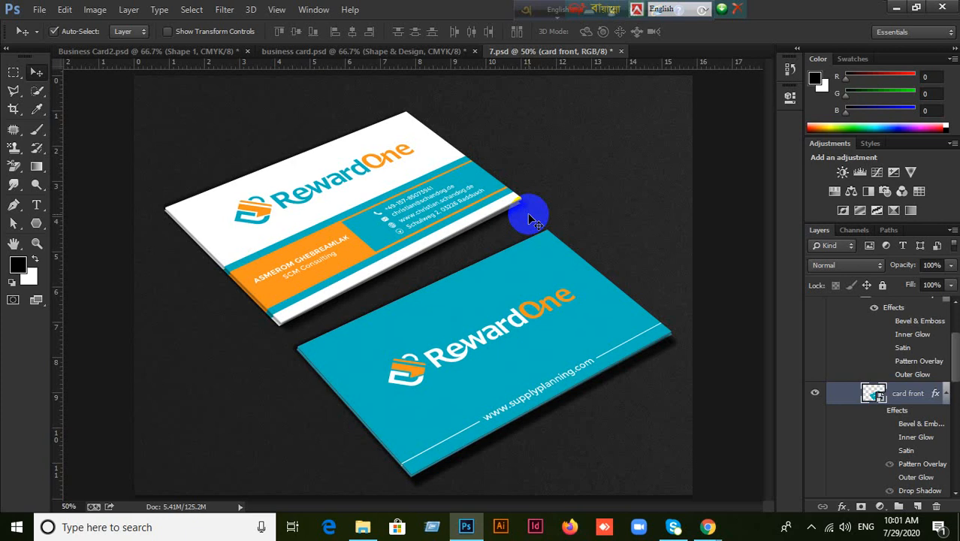
click(347, 53)
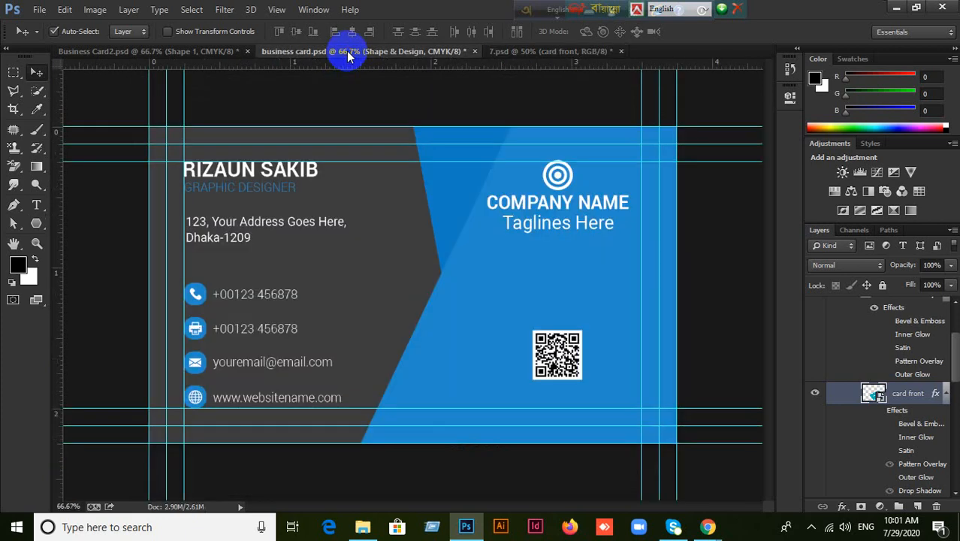
click(572, 59)
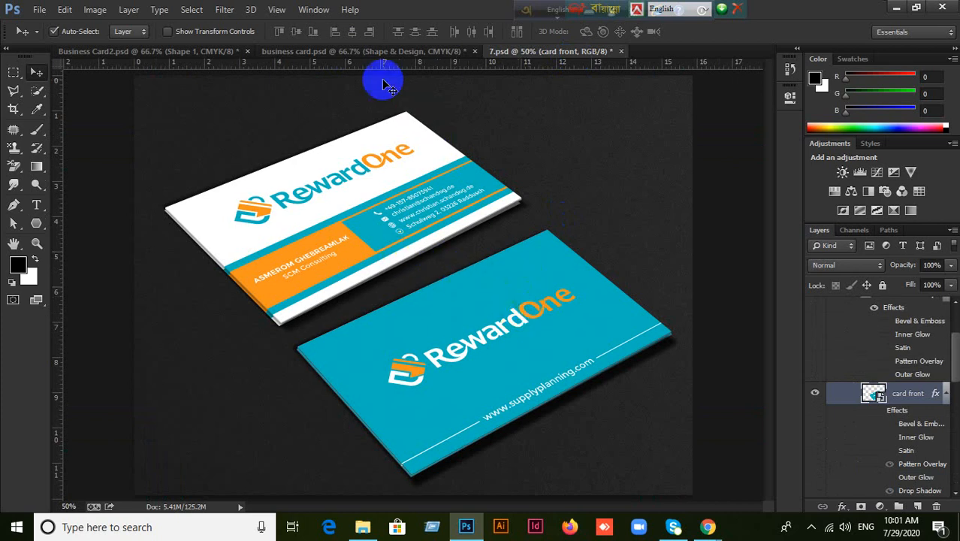
click(375, 53)
click(567, 52)
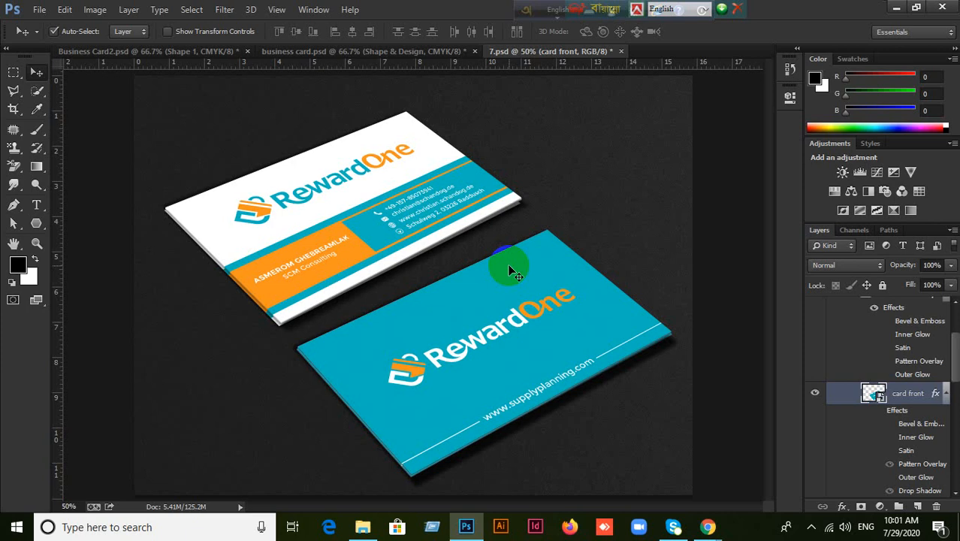
click(349, 53)
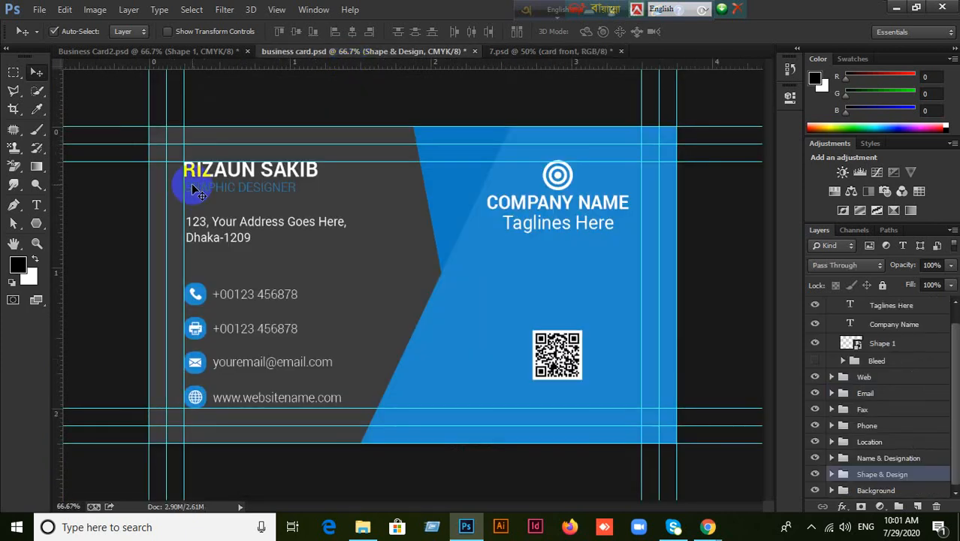
click(495, 53)
click(557, 366)
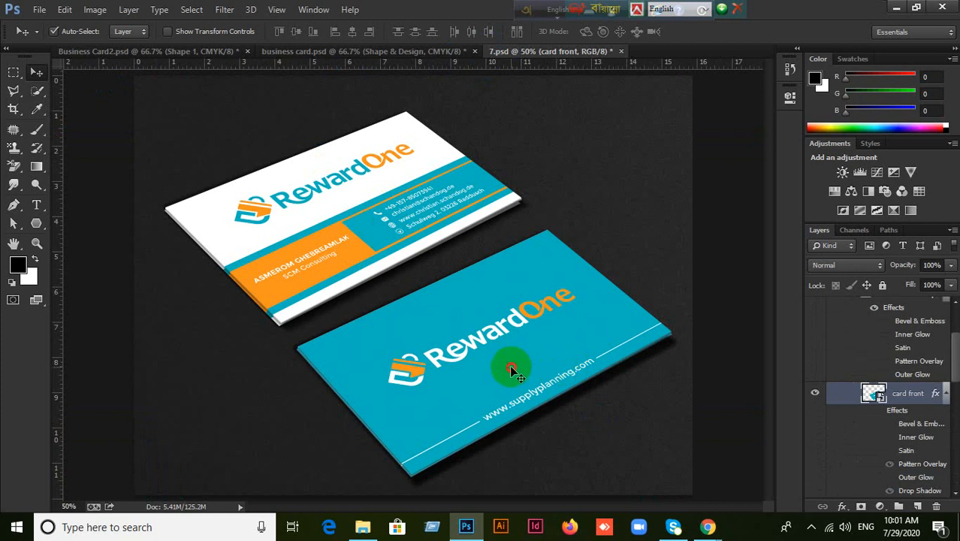
click(819, 399)
click(817, 396)
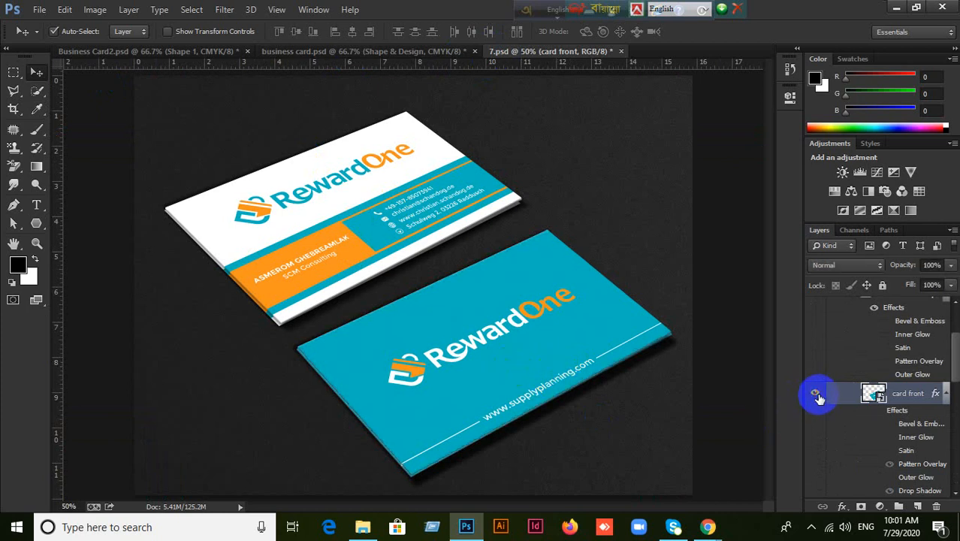
Briefly open and close Rectangle 1.psb, then open the CARD BACK (ADD) smart object's contents.
double_click(873, 393)
click(521, 234)
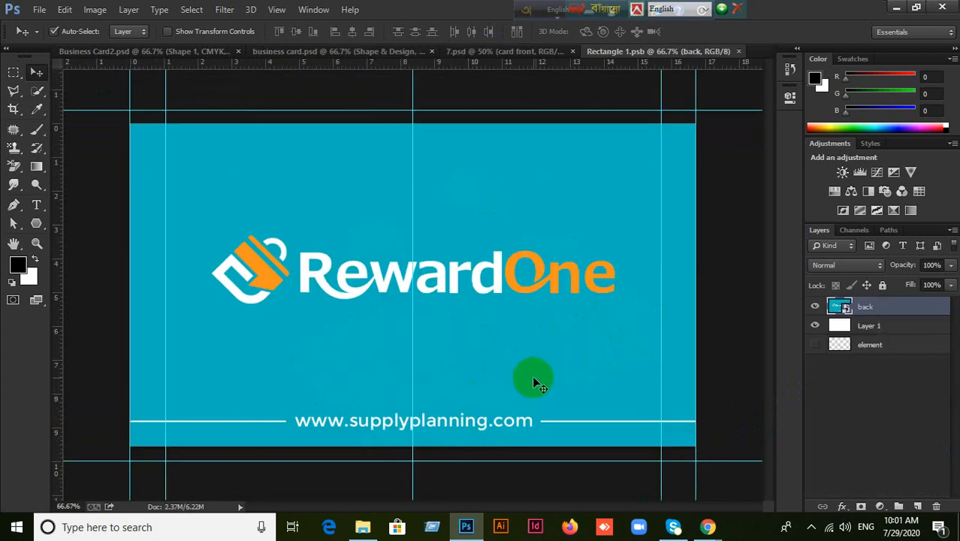
click(738, 51)
click(304, 193)
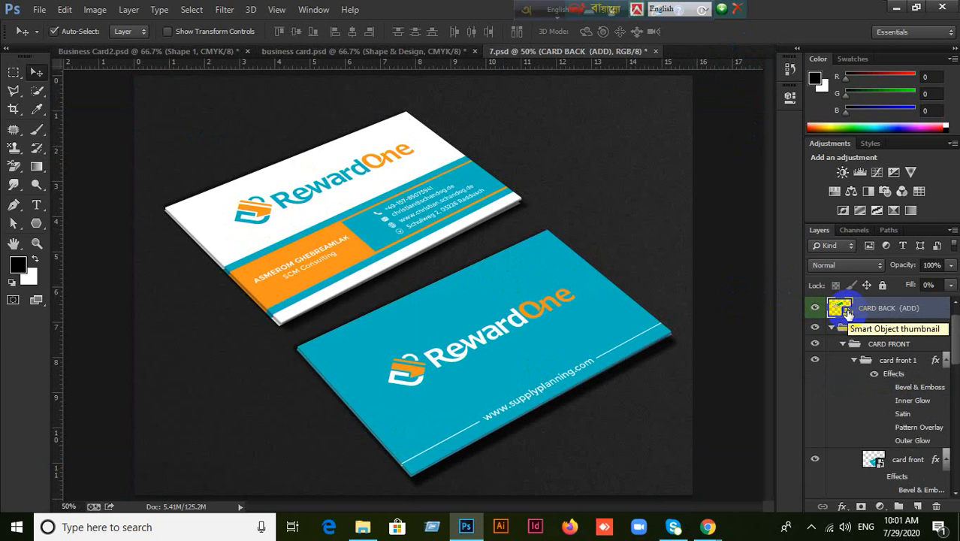
click(847, 315)
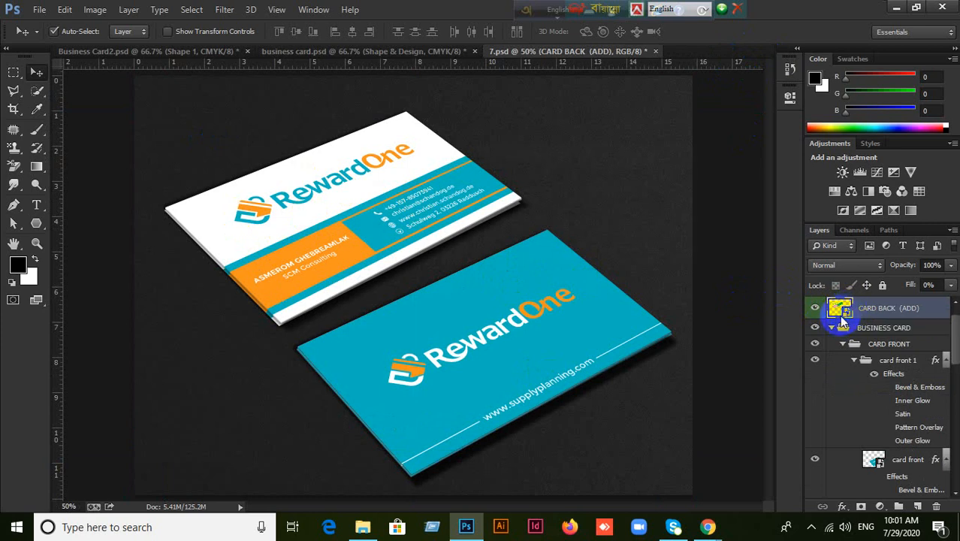
click(536, 238)
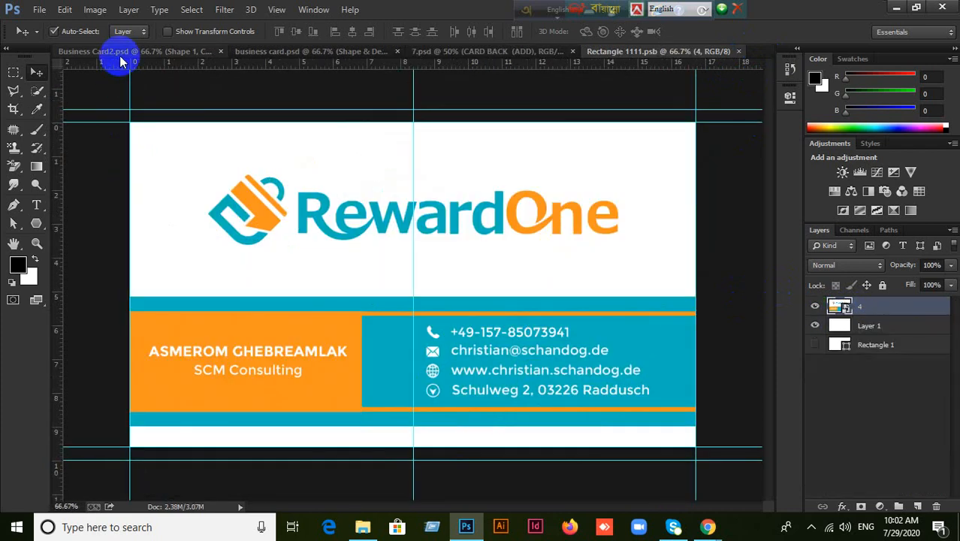
Marquee-select business card.psd's design from the top-left to the bottom-right guide intersection.
click(120, 54)
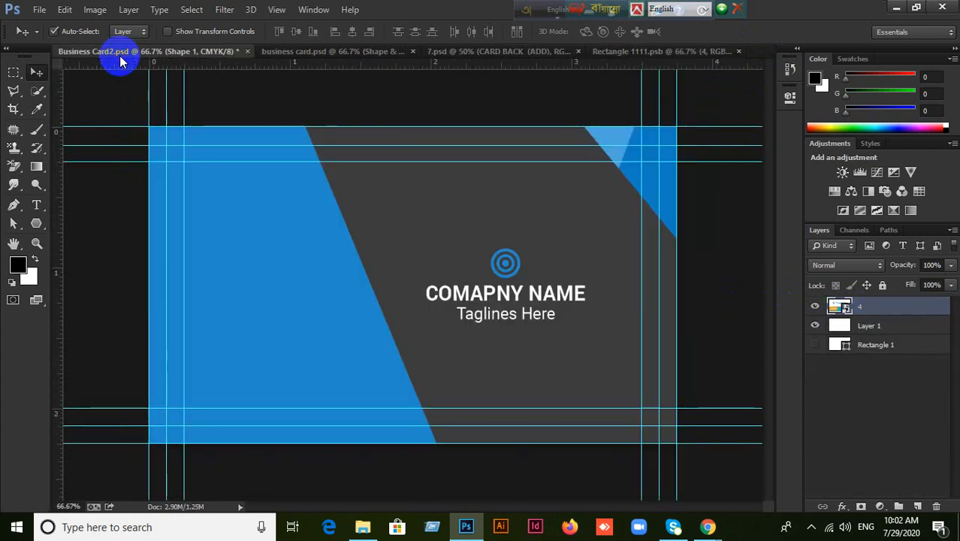
click(304, 52)
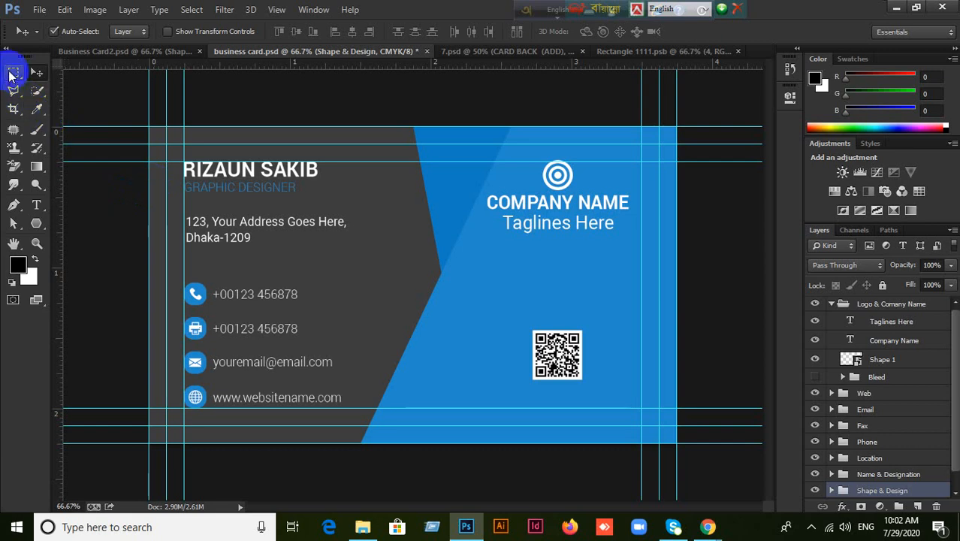
drag(13, 73, 83, 72)
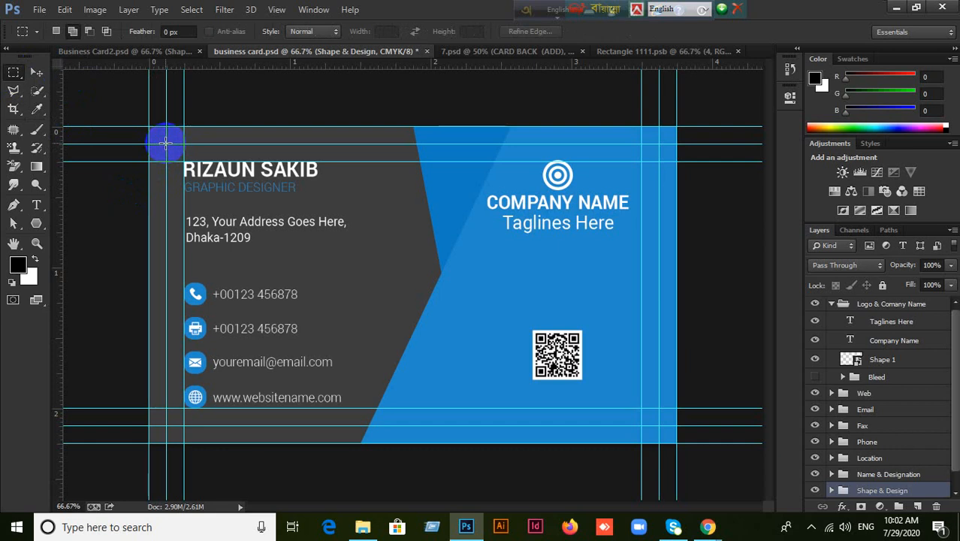
drag(175, 152, 660, 426)
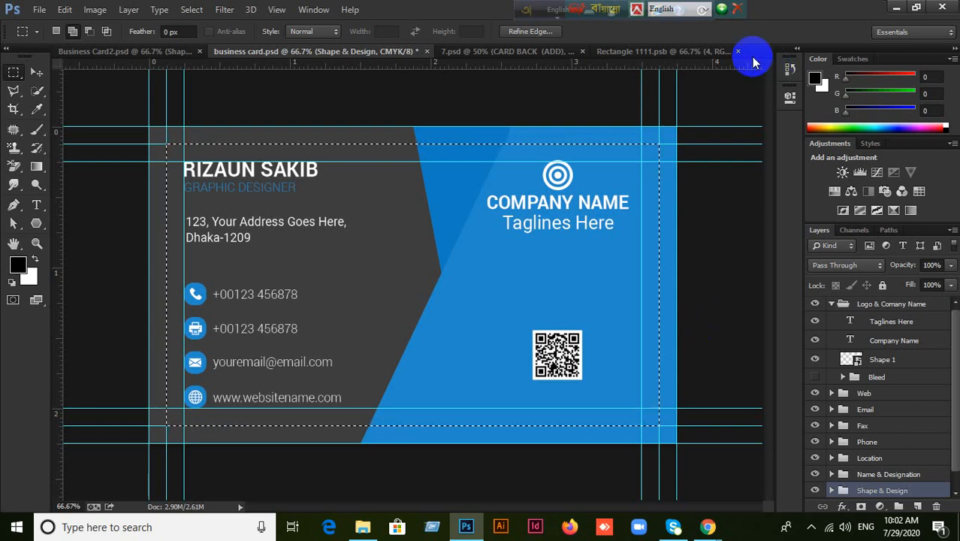
Paste the copied card design into Rectangle 1111.psb as a new layer, leaving canvas size unchanged.
click(618, 49)
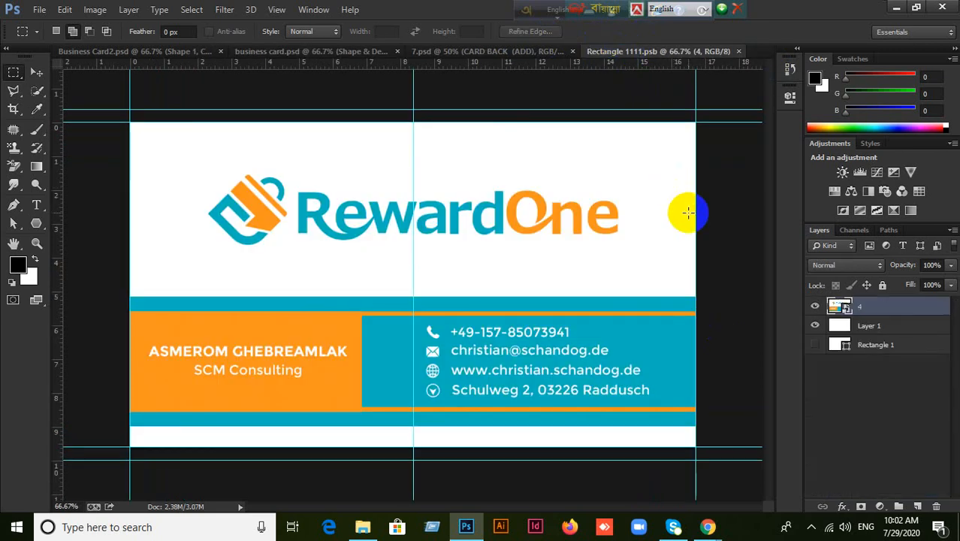
key(ctrl+v)
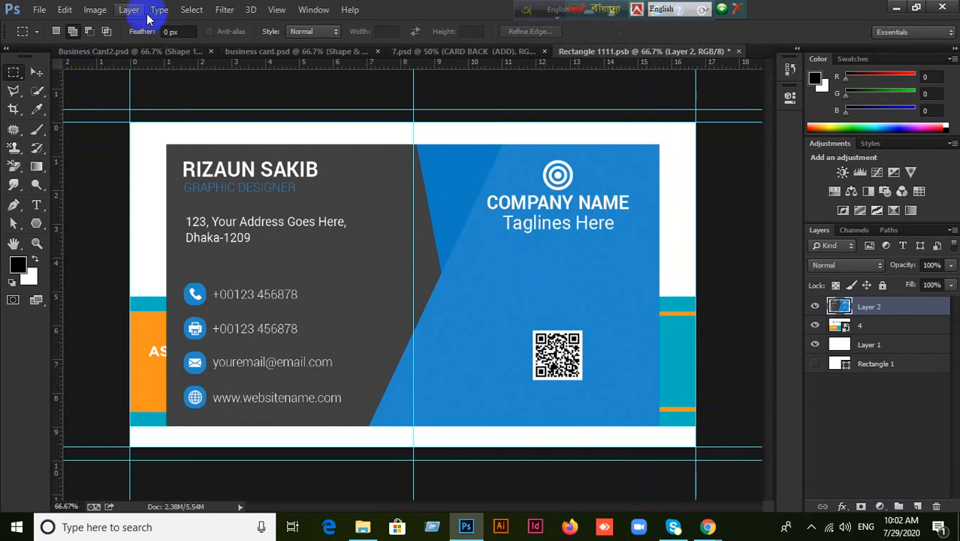
click(64, 9)
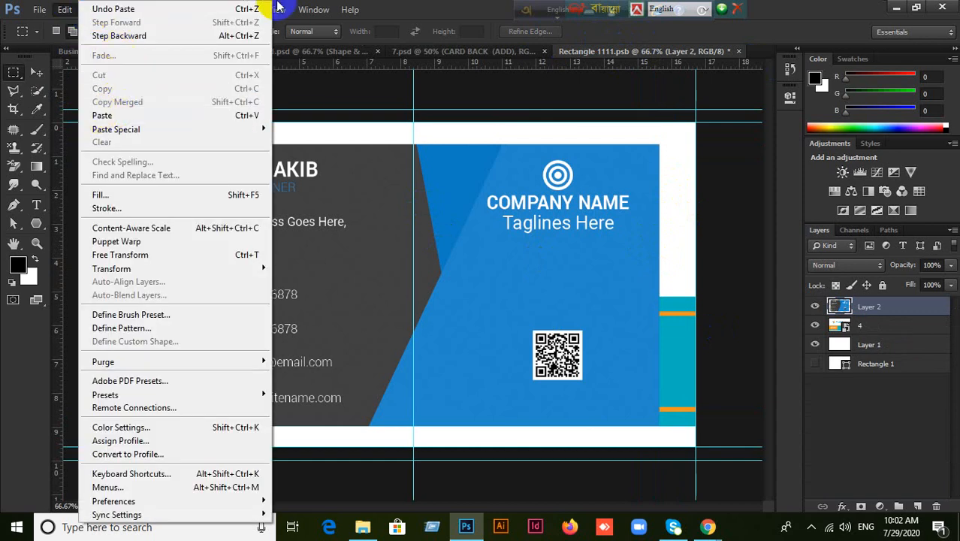
click(411, 6)
click(94, 9)
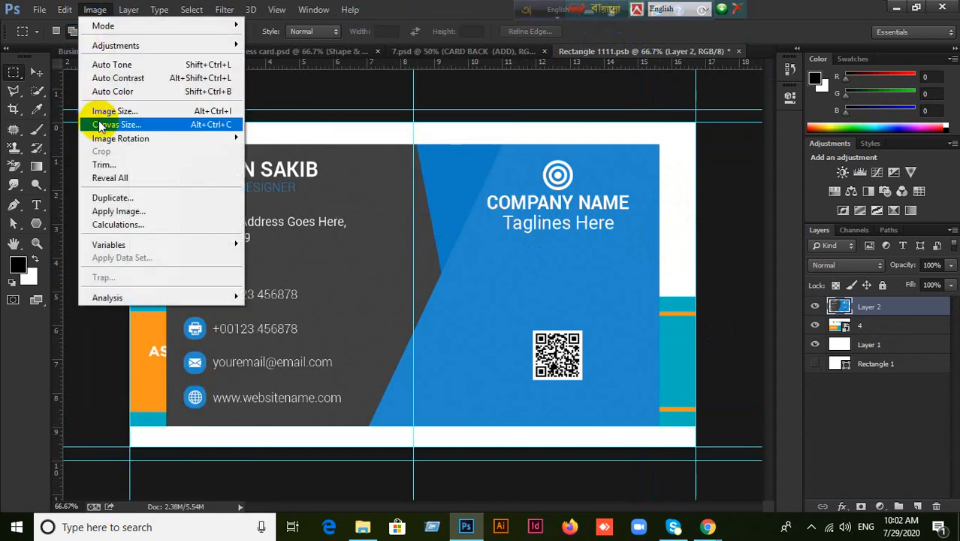
click(102, 125)
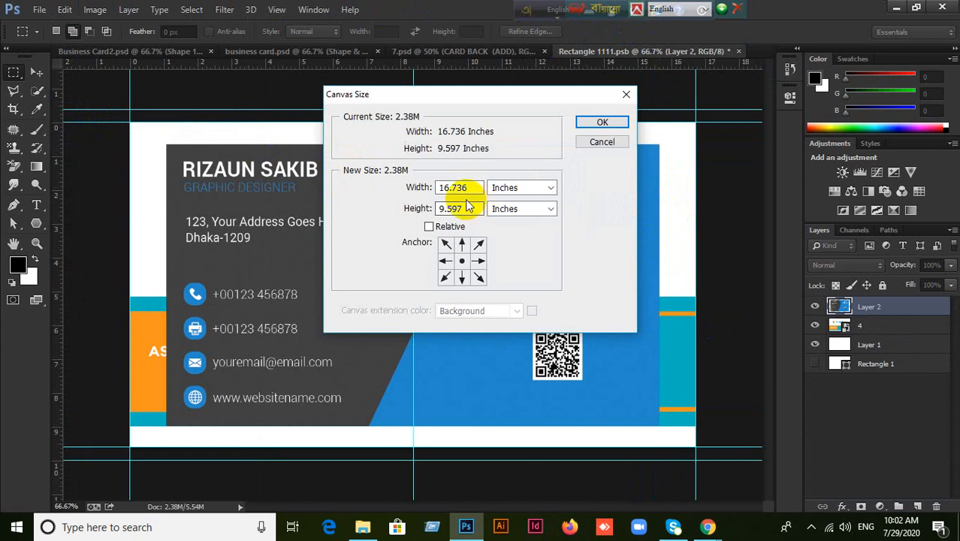
click(605, 142)
Free-transform the pasted card layer larger to fill the card area, then save.
click(37, 72)
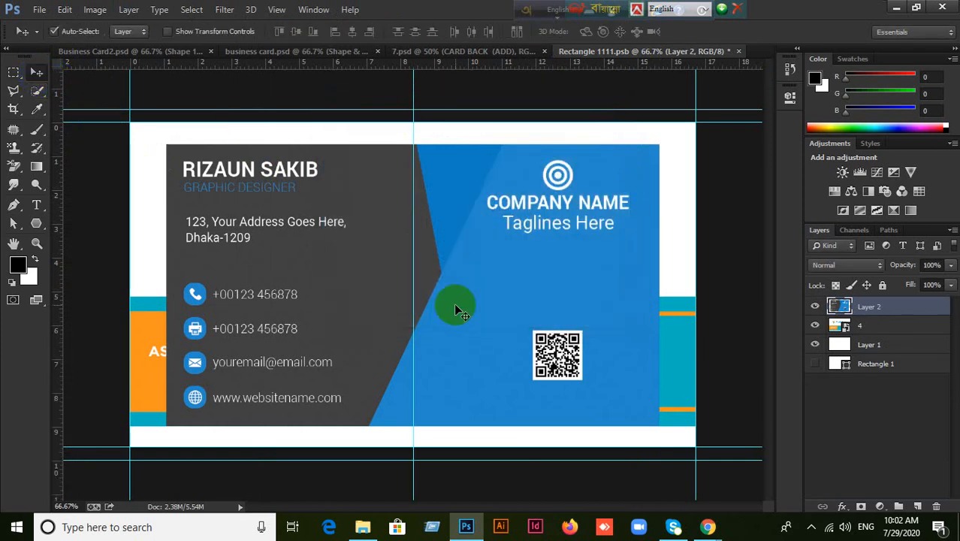
key(ctrl+t)
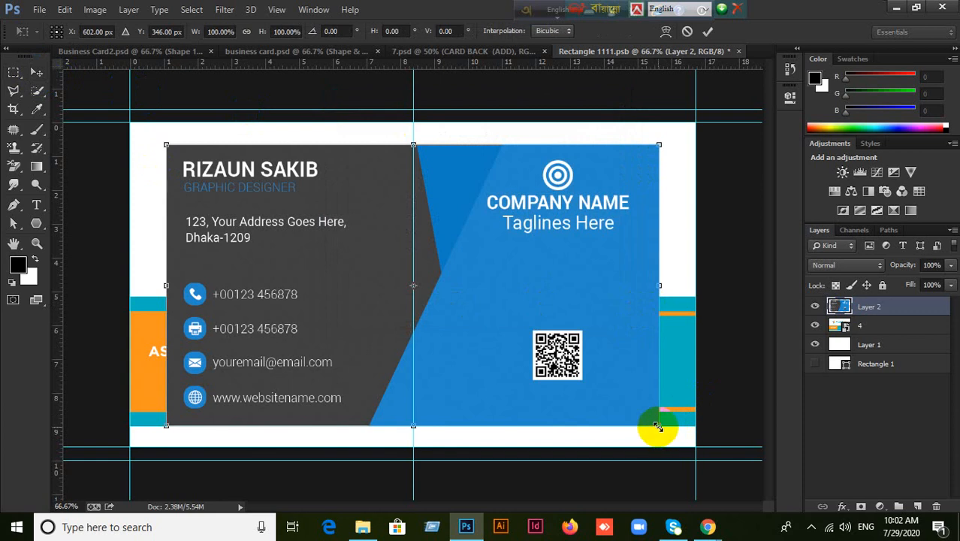
drag(659, 427, 695, 446)
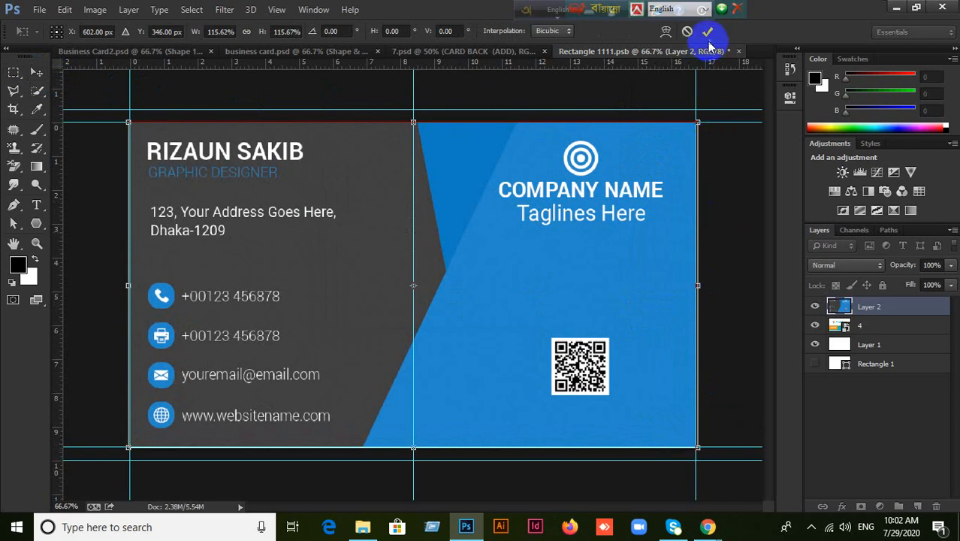
key(Return)
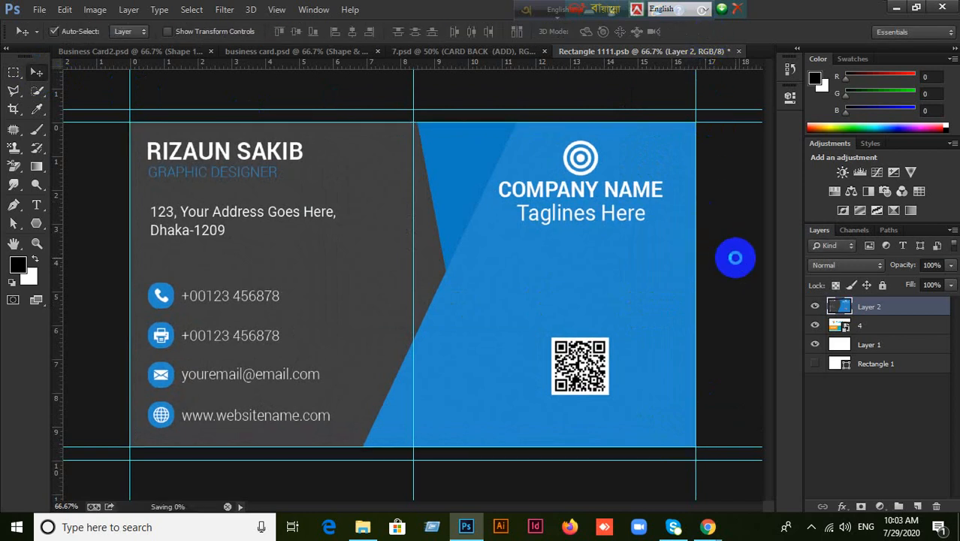
key(ctrl+s)
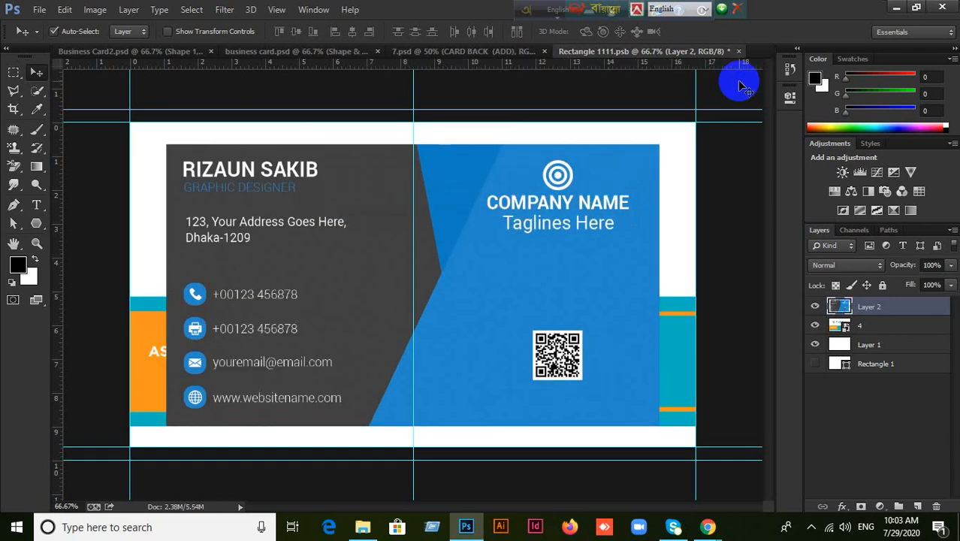
Enlarge the card layer again to about 115%, save, and close Rectangle 1111.psb.
key(ctrl+t)
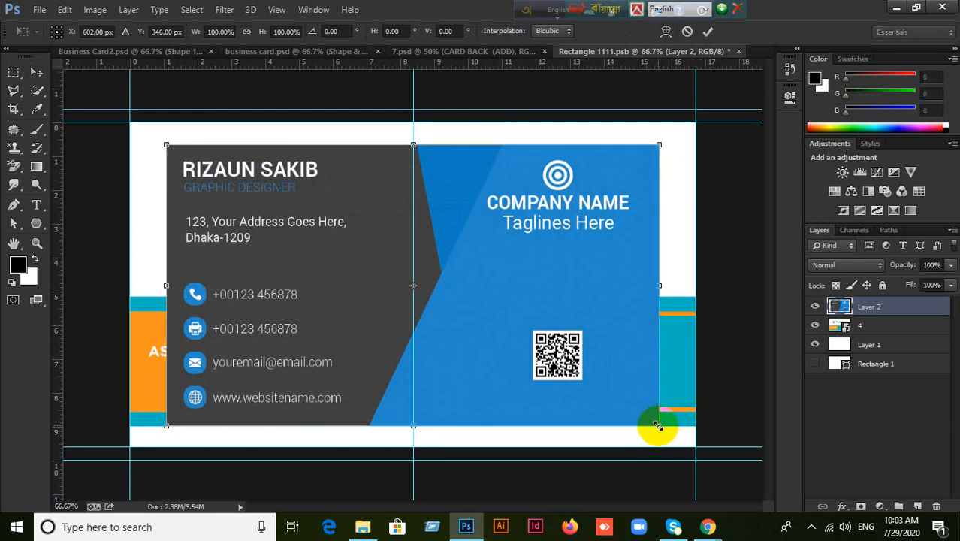
drag(658, 426, 694, 446)
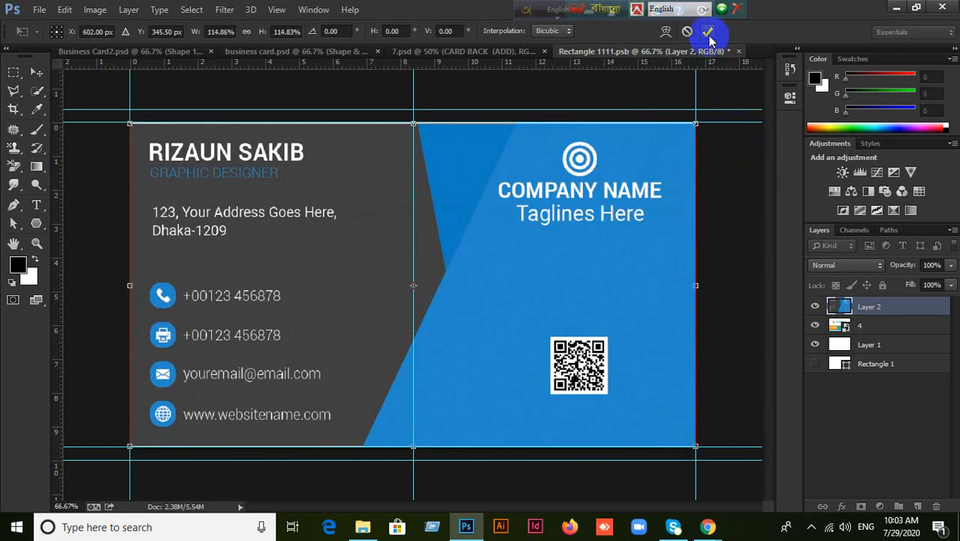
key(Return)
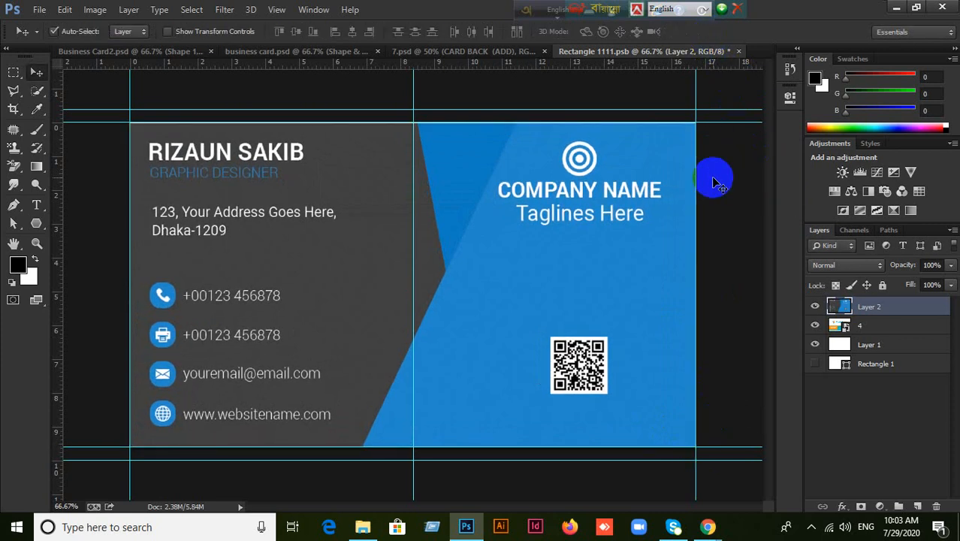
key(ctrl+s)
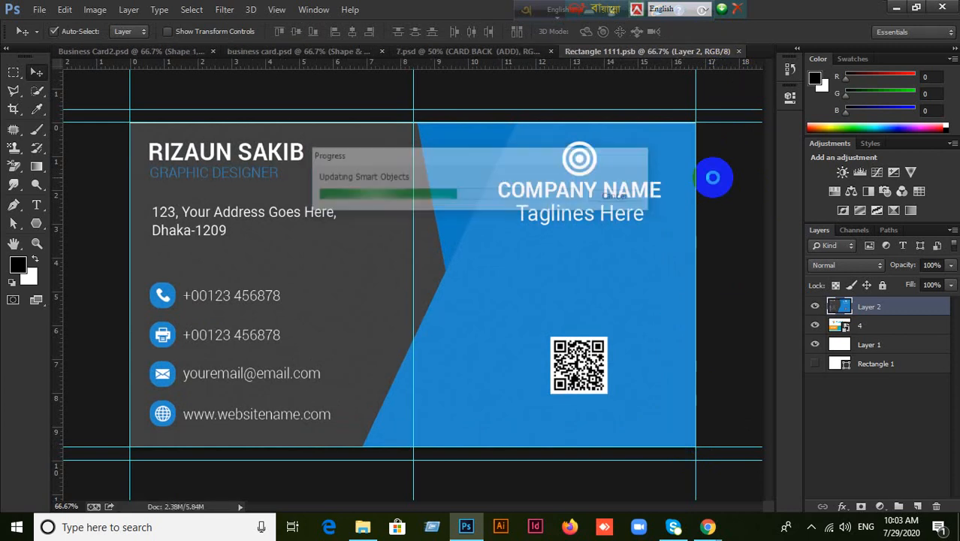
click(739, 52)
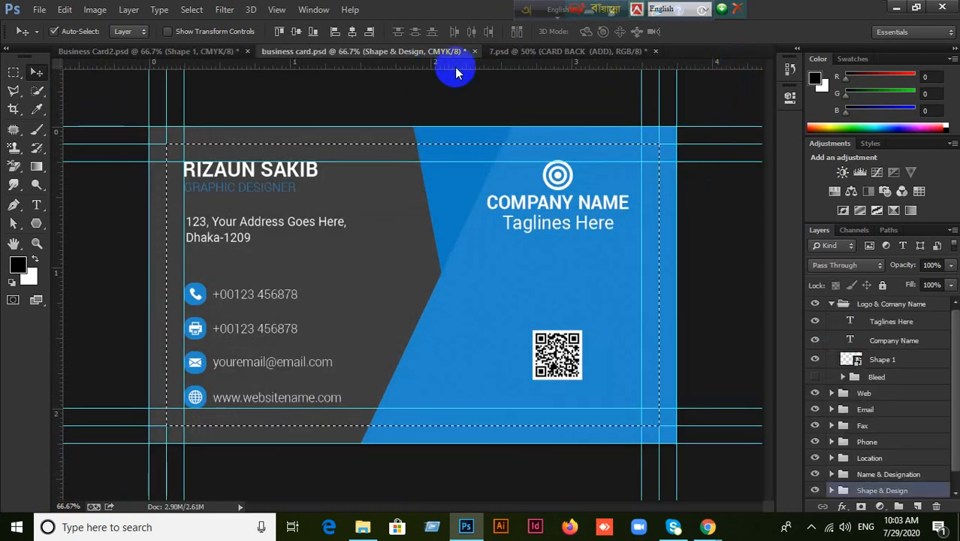
Deselect the card area in business card.psd.
click(547, 50)
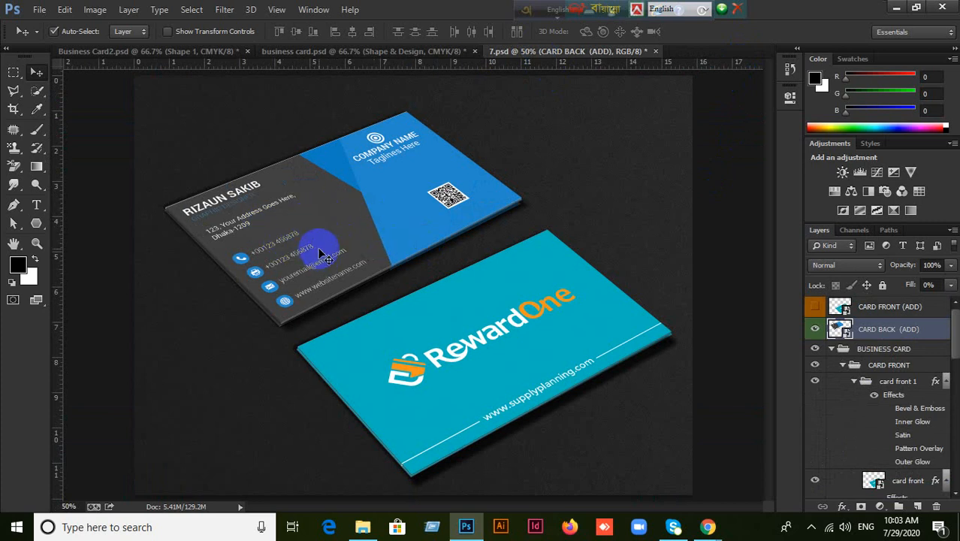
click(336, 51)
key(ctrl+d)
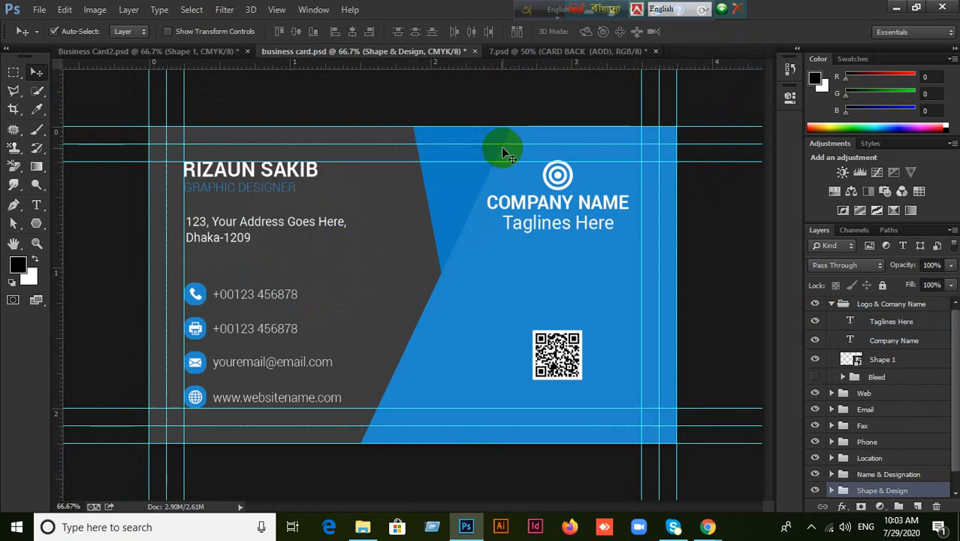
In 7.psd, open the card front smart object's contents, Rectangle 1.psb.
click(546, 56)
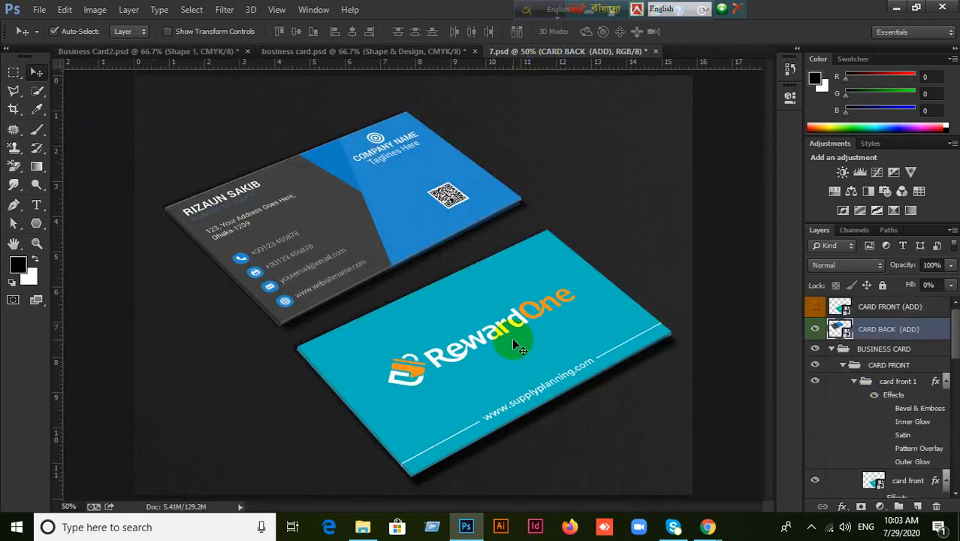
scroll(834, 405, down, 3)
click(843, 420)
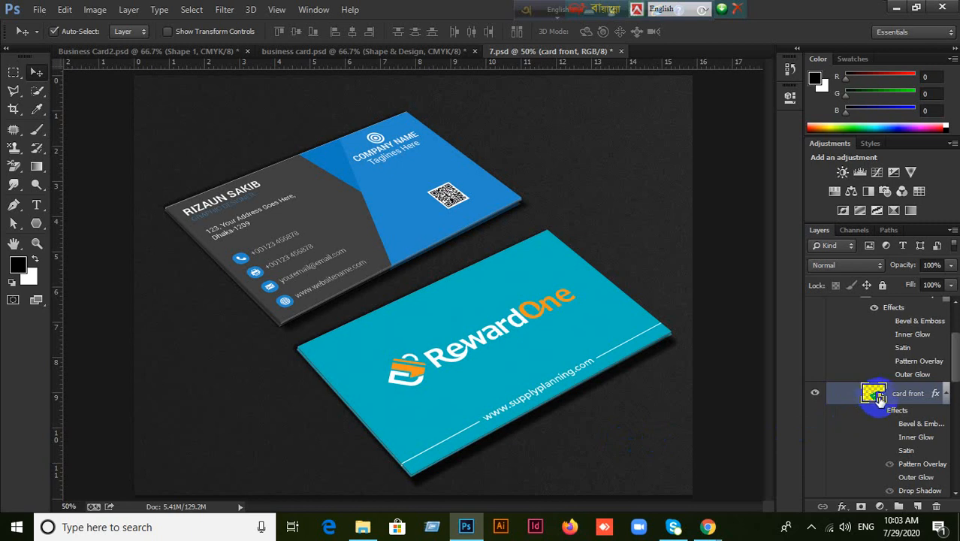
double_click(873, 393)
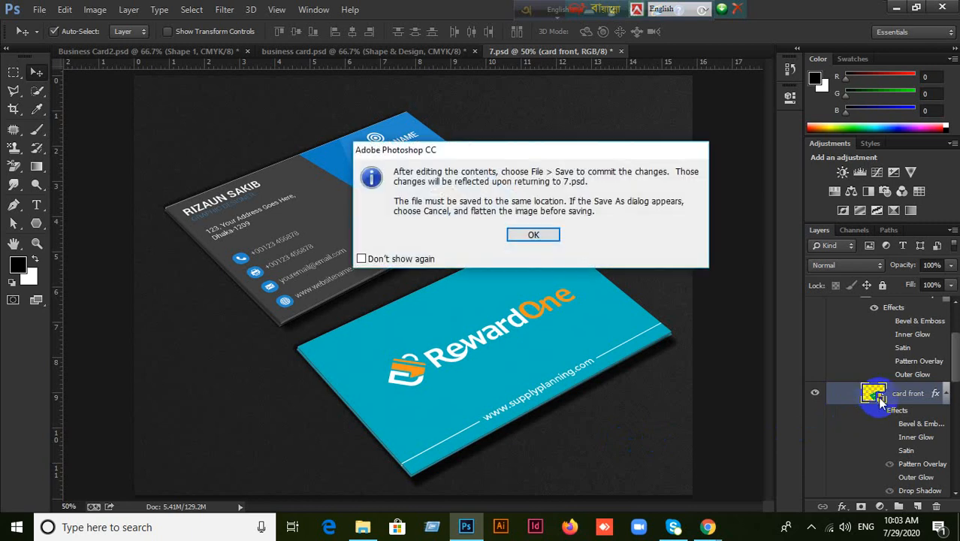
click(533, 236)
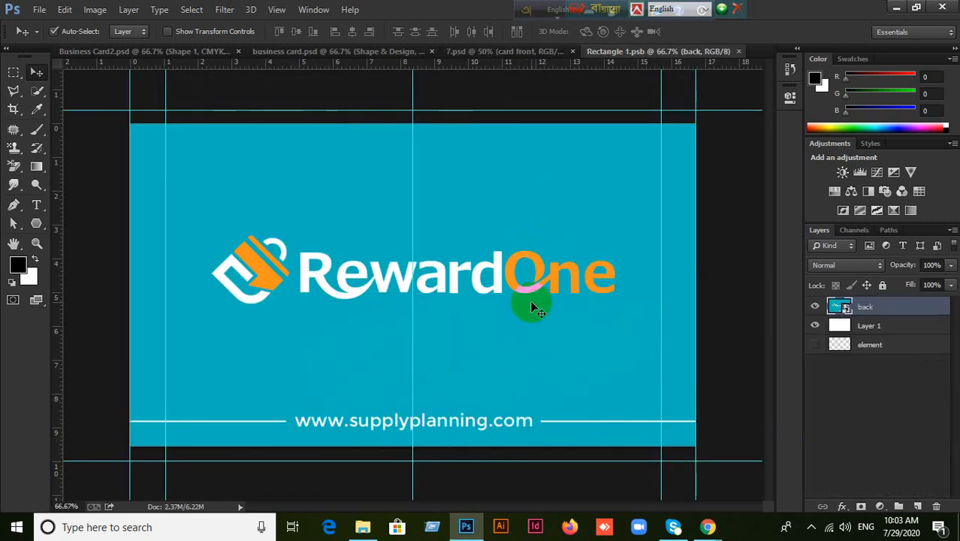
Drag a rectangular marquee around Business Card2.psd's front design between its trim guides, then show 7.psd.
click(134, 56)
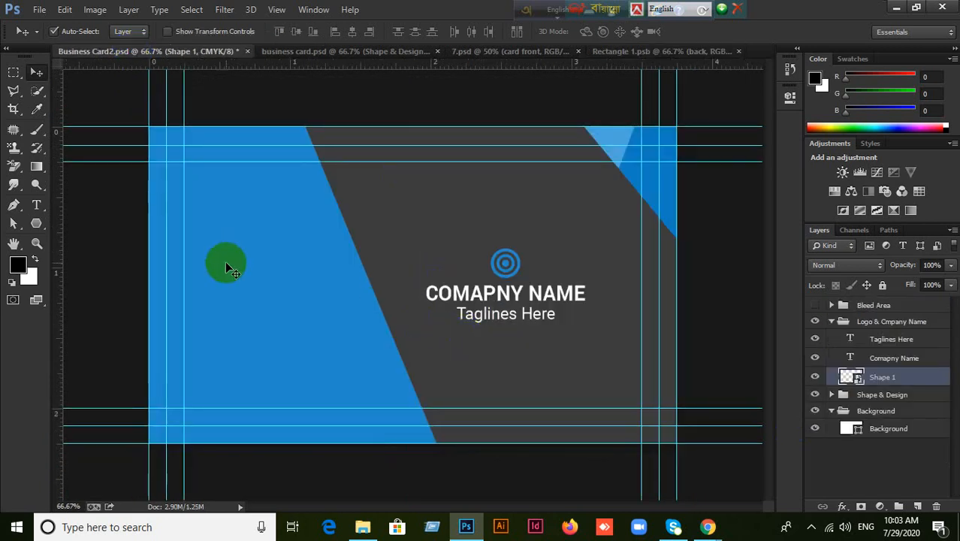
click(14, 72)
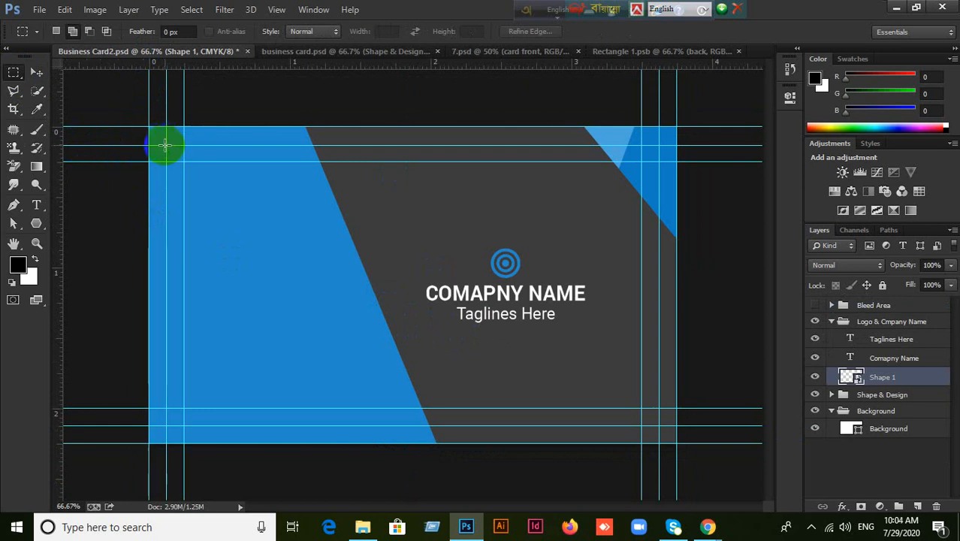
drag(166, 145, 586, 398)
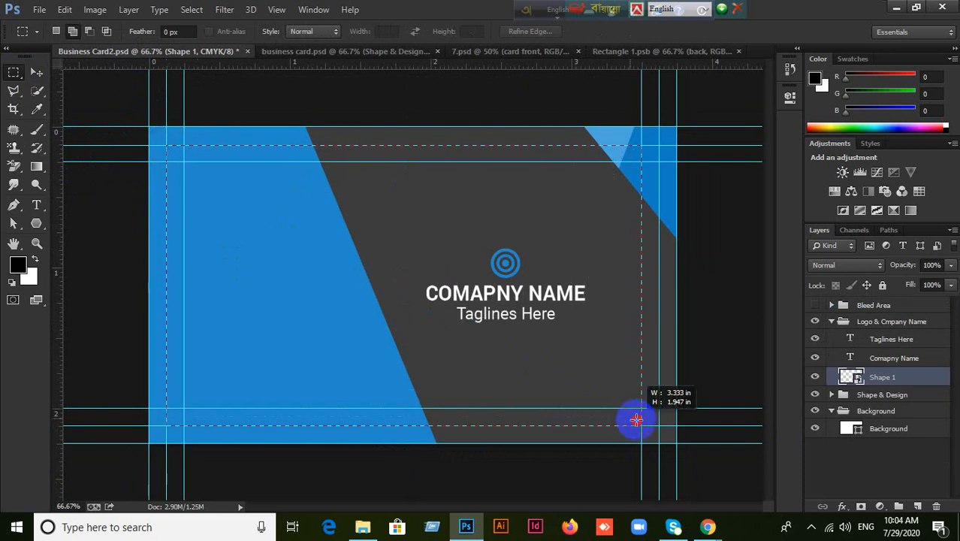
drag(658, 425, 660, 426)
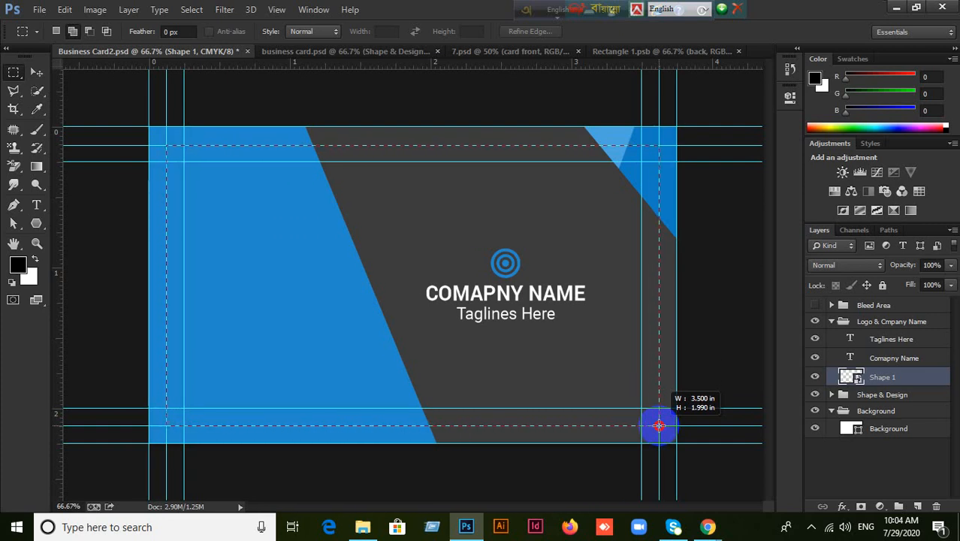
drag(658, 425, 658, 425)
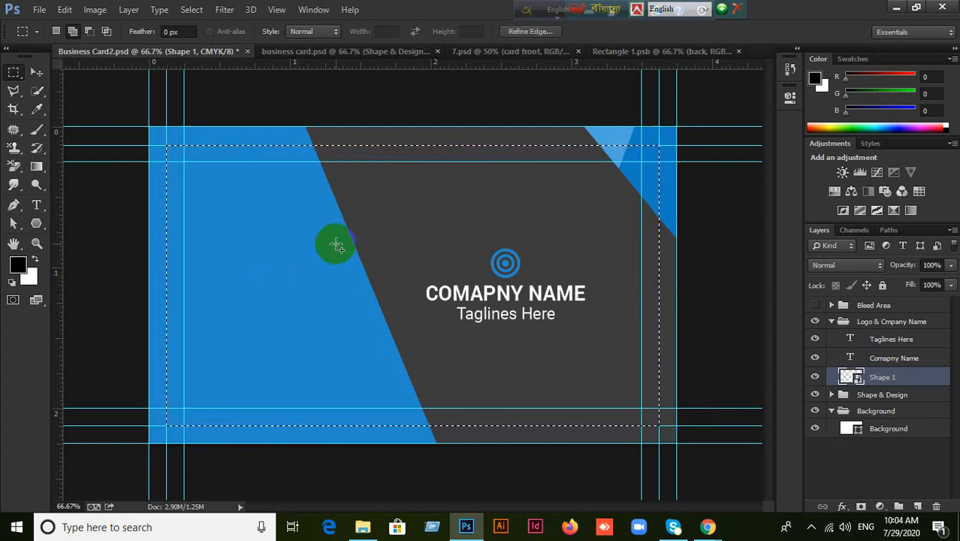
click(509, 51)
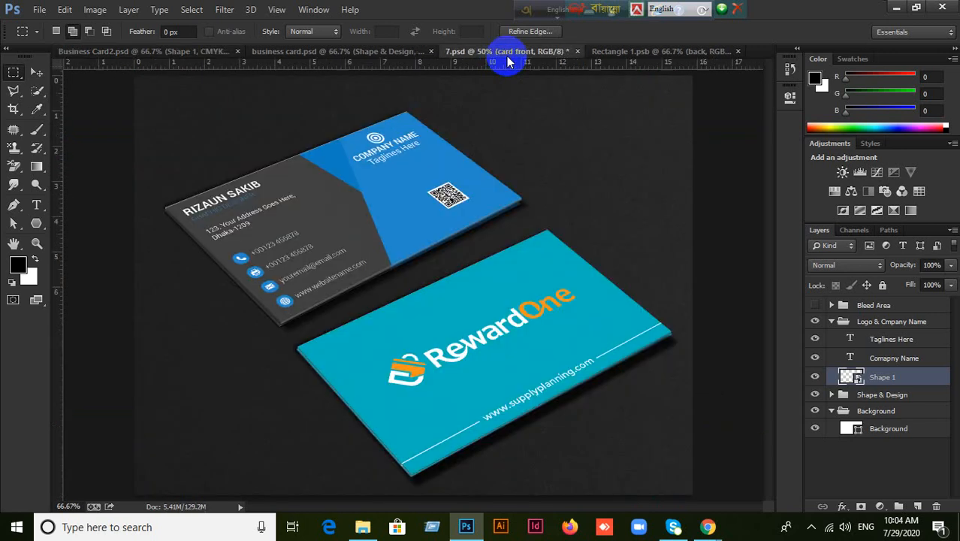
Paste the blue and dark-grey front design into Rectangle 1.psb and scale it to about 114.57% to fill the card.
click(668, 51)
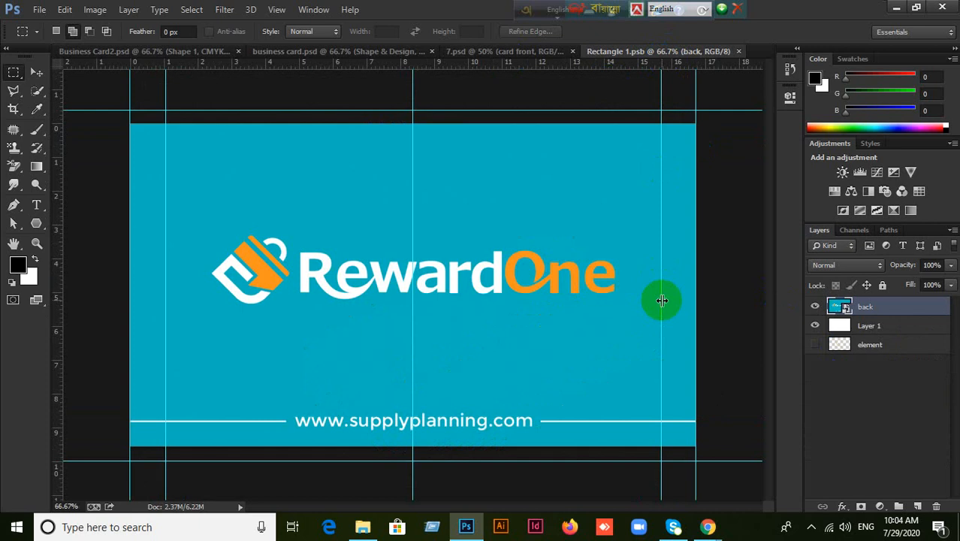
key(ctrl+v)
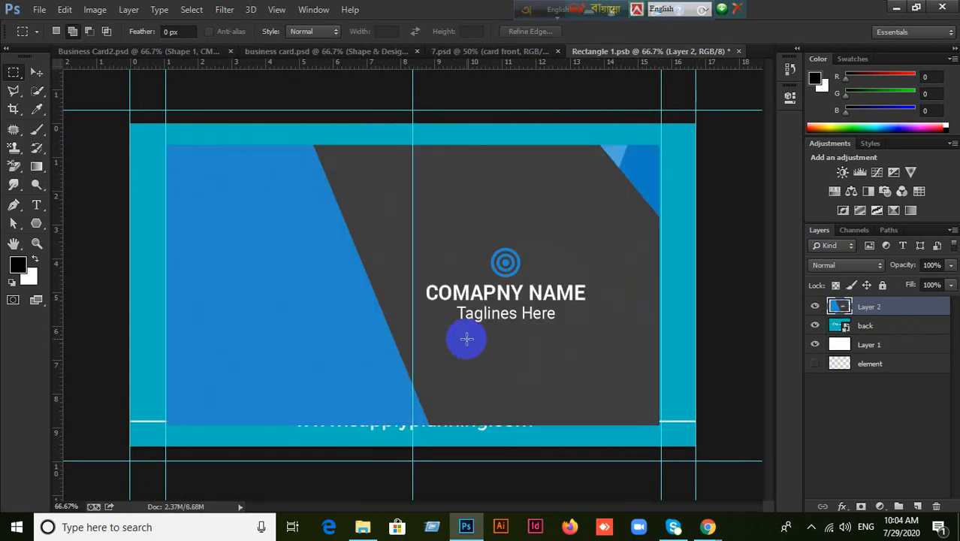
click(35, 71)
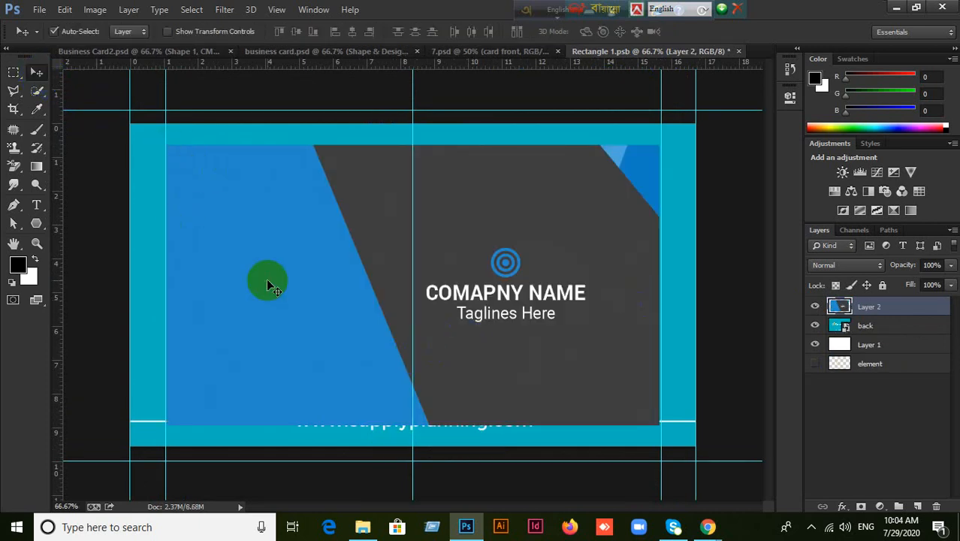
key(ctrl+t)
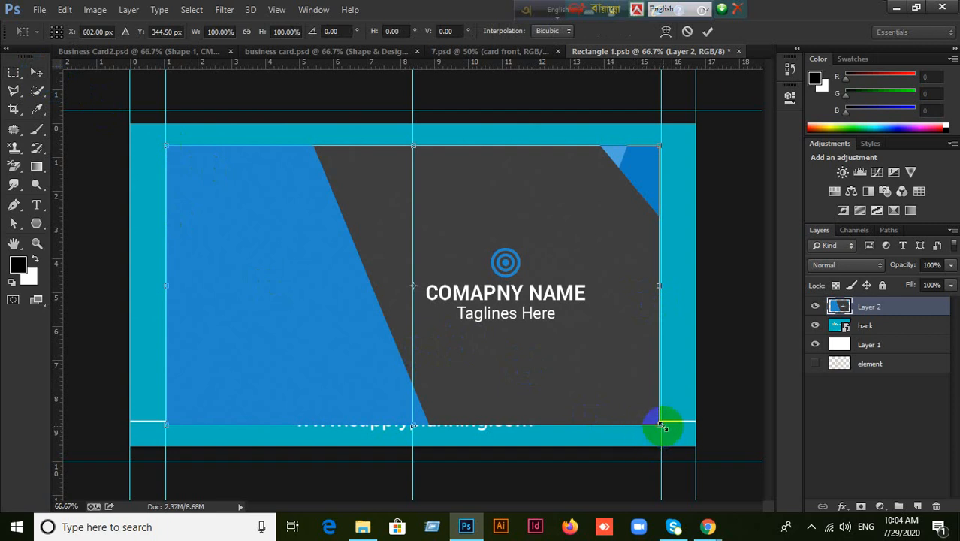
drag(661, 425, 698, 449)
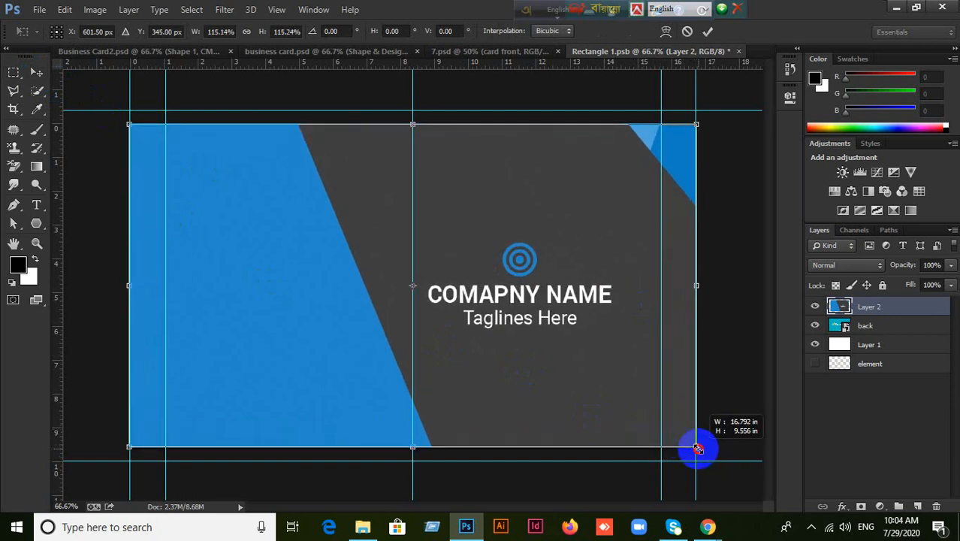
mouse_move(697, 449)
mouse_down()
mouse_move(683, 444)
mouse_move(693, 450)
mouse_up()
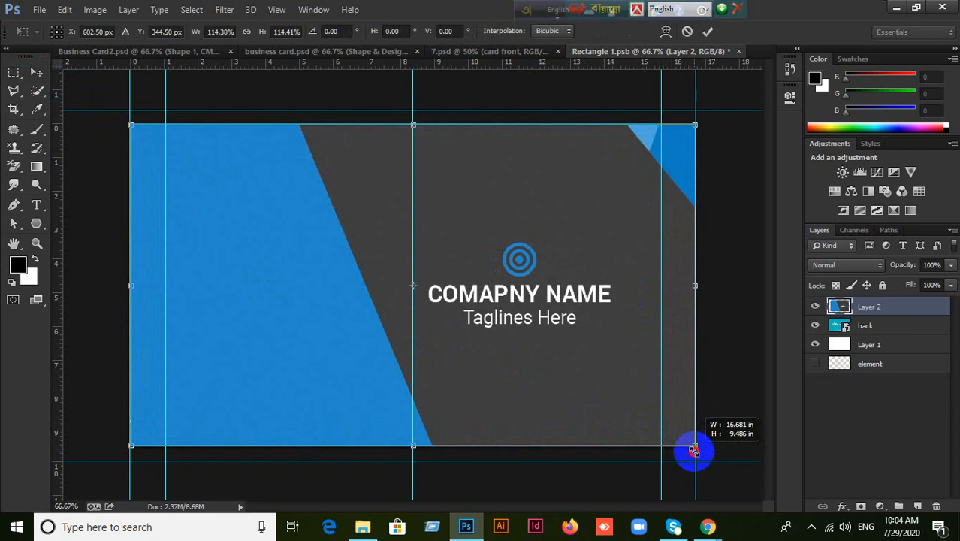
drag(694, 451, 692, 446)
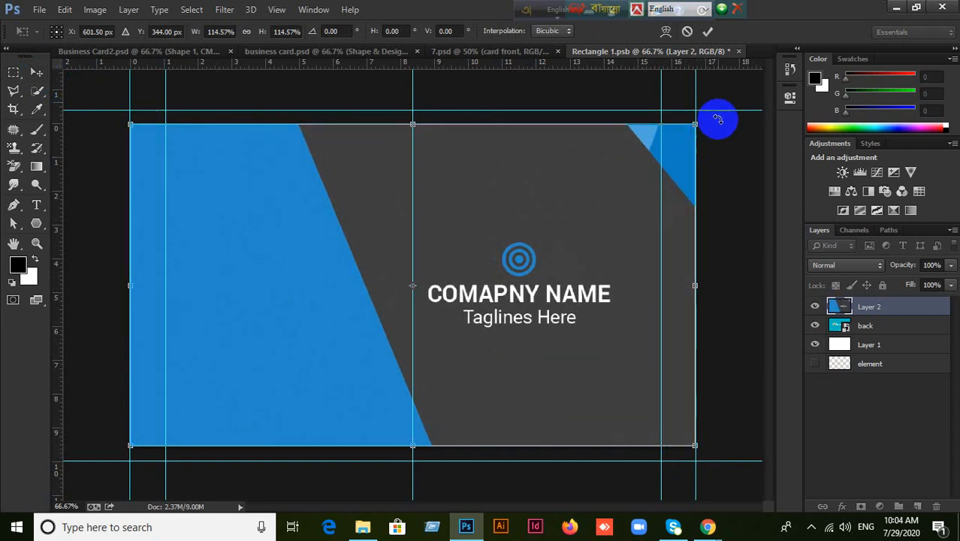
Commit the resize, save Rectangle 1.psb, and close it to return to the 7.psd mockup.
click(706, 33)
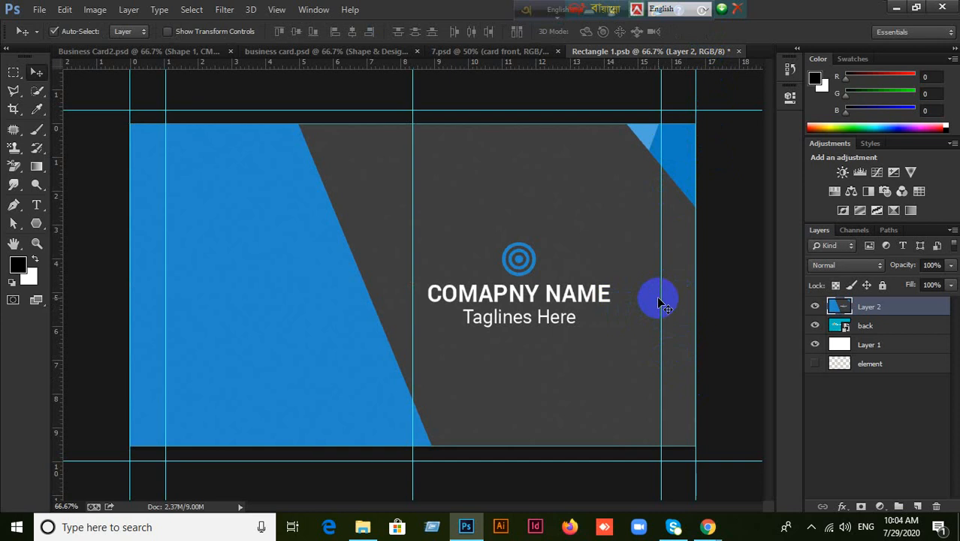
key(ctrl+s)
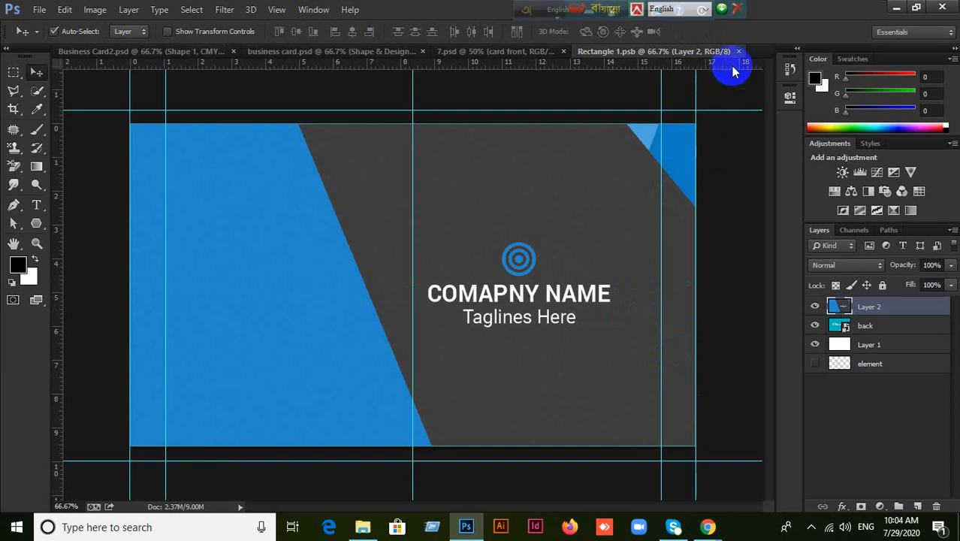
click(739, 52)
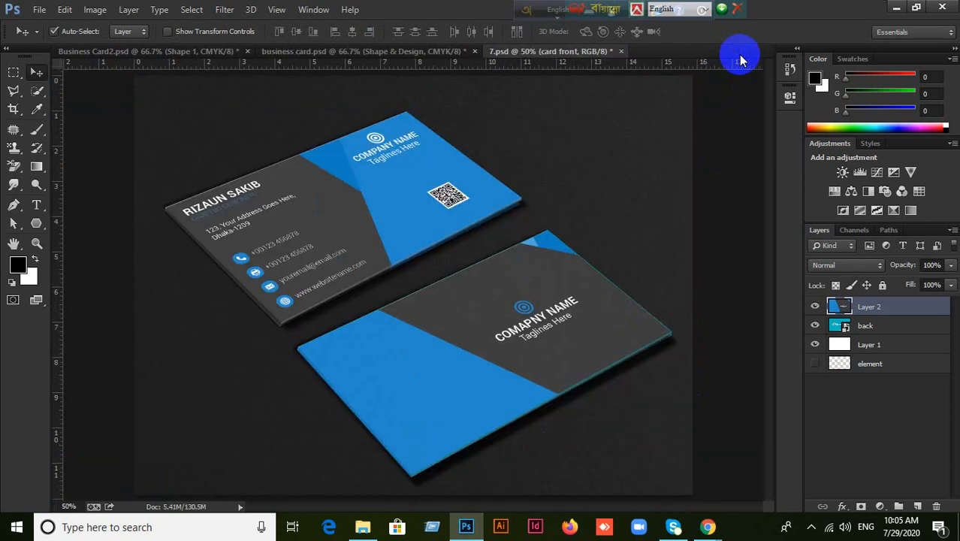
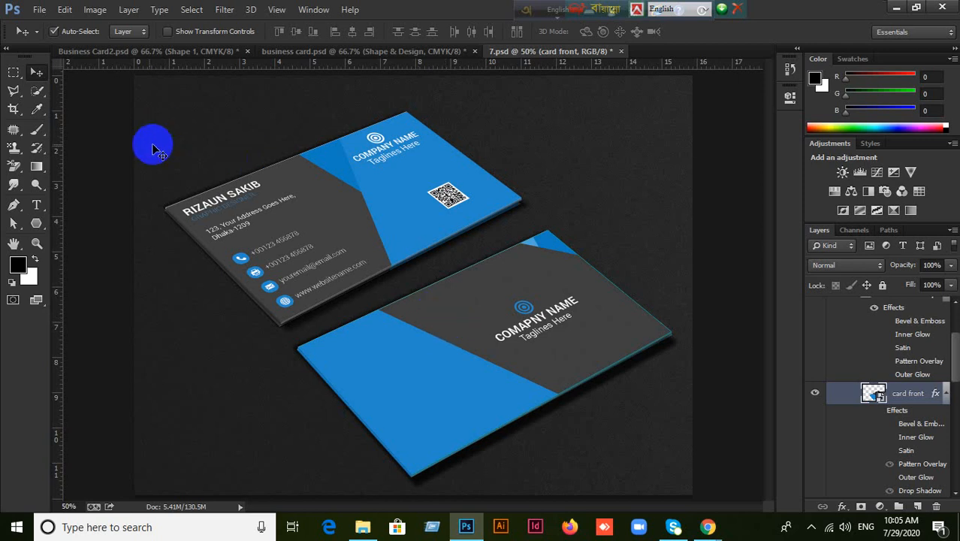
Open File > Save for Web and close it without saving.
click(36, 9)
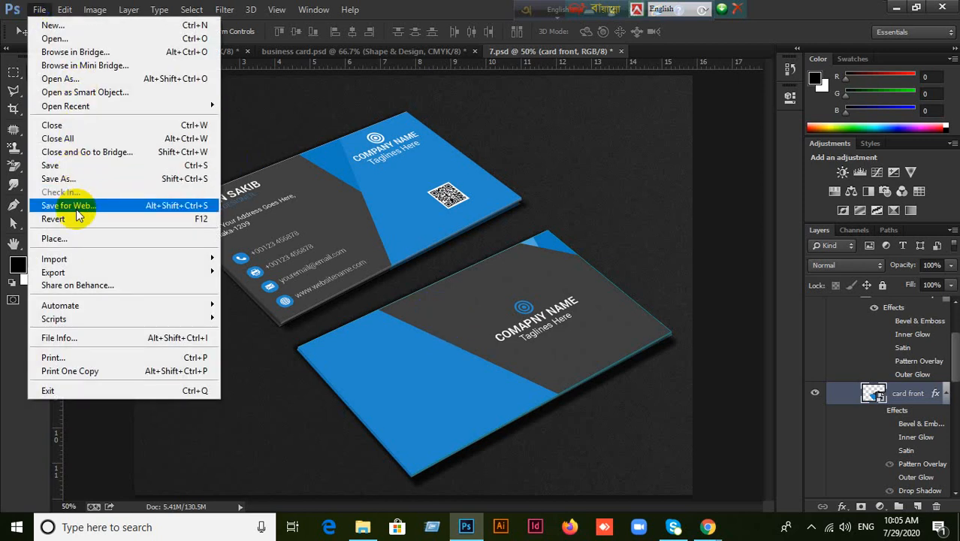
click(120, 206)
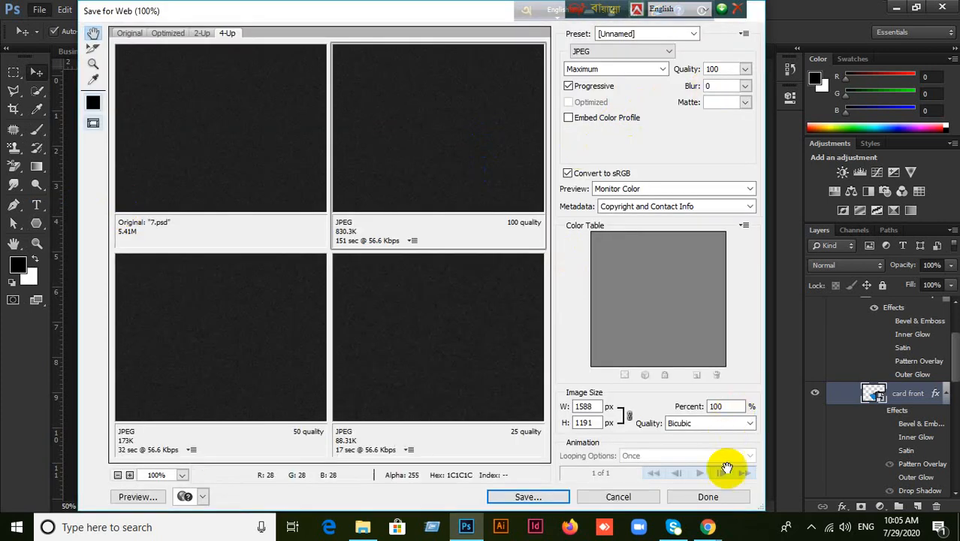
click(624, 496)
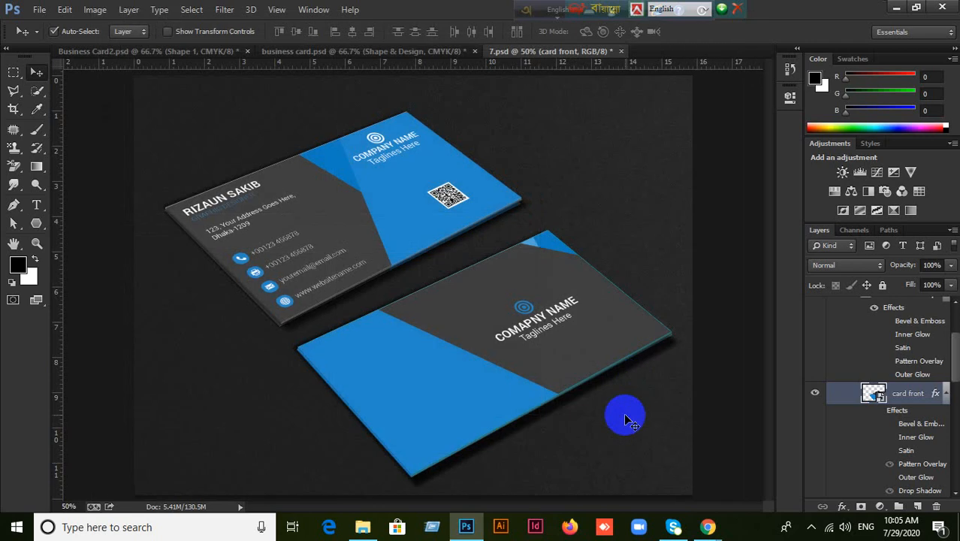
Undo two changes and redo one to restore the RewardOne cards with CARD BACK (ADD).
key(ctrl+alt+z)
key(ctrl+alt+z)
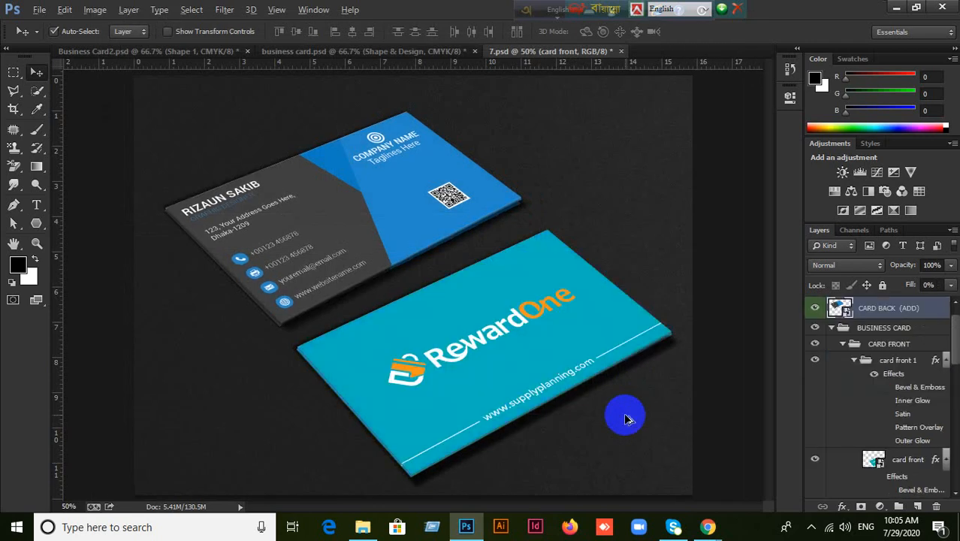
key(ctrl+alt+z)
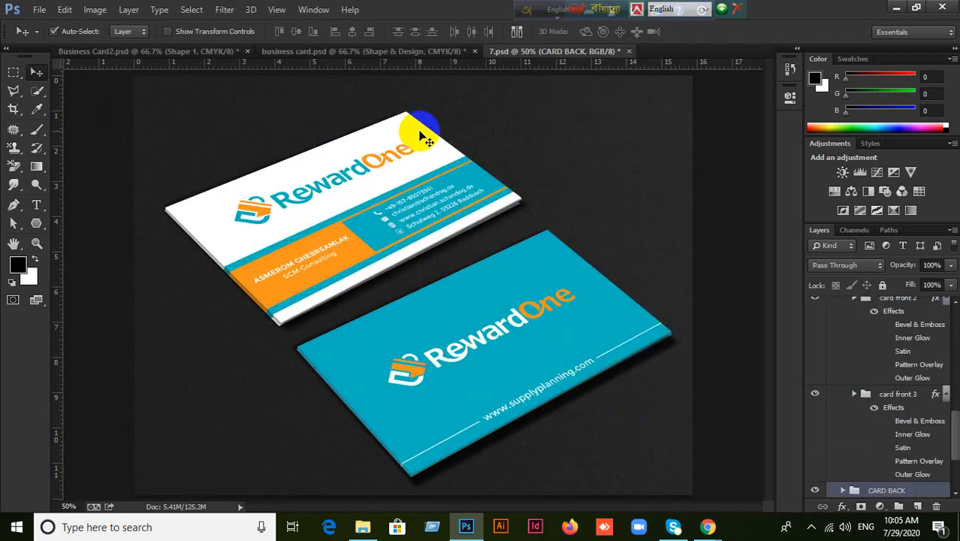
key(ctrl+shift+z)
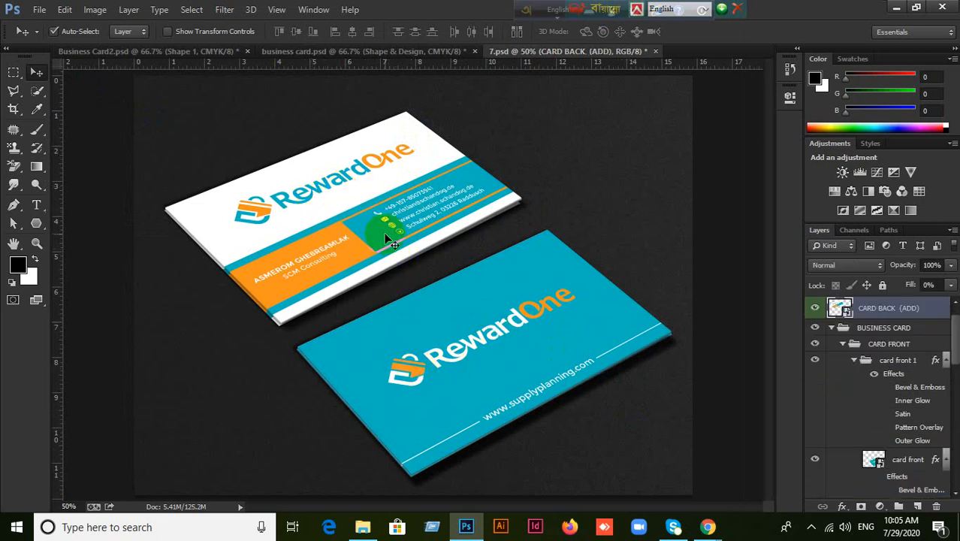
Turn off Auto-Select and select the CARD BACK (ADD) layer under the upper card.
click(57, 31)
click(900, 328)
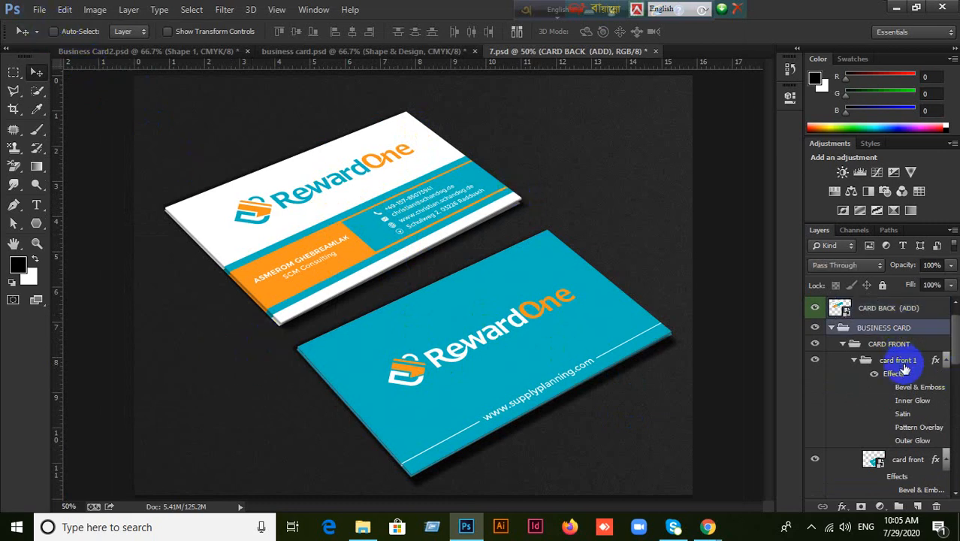
click(902, 363)
click(894, 309)
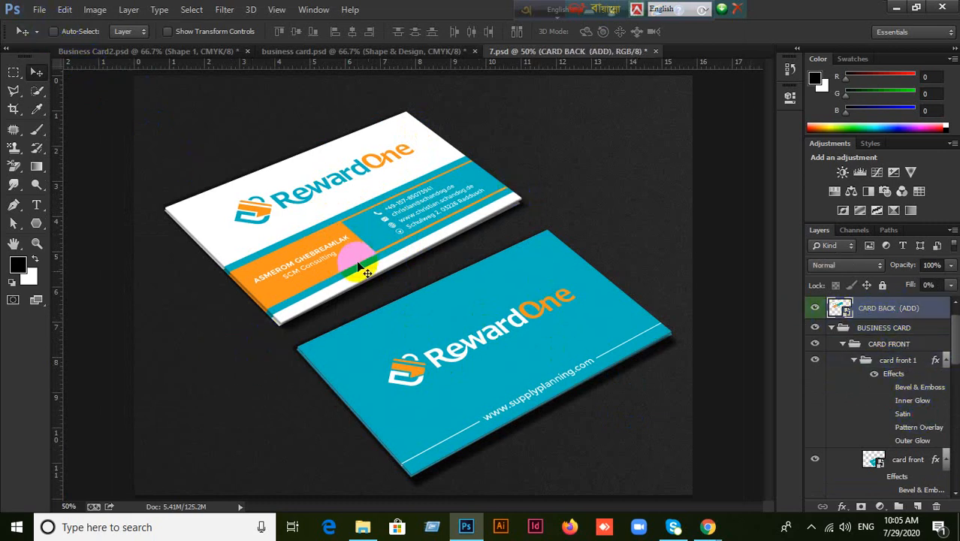
click(901, 392)
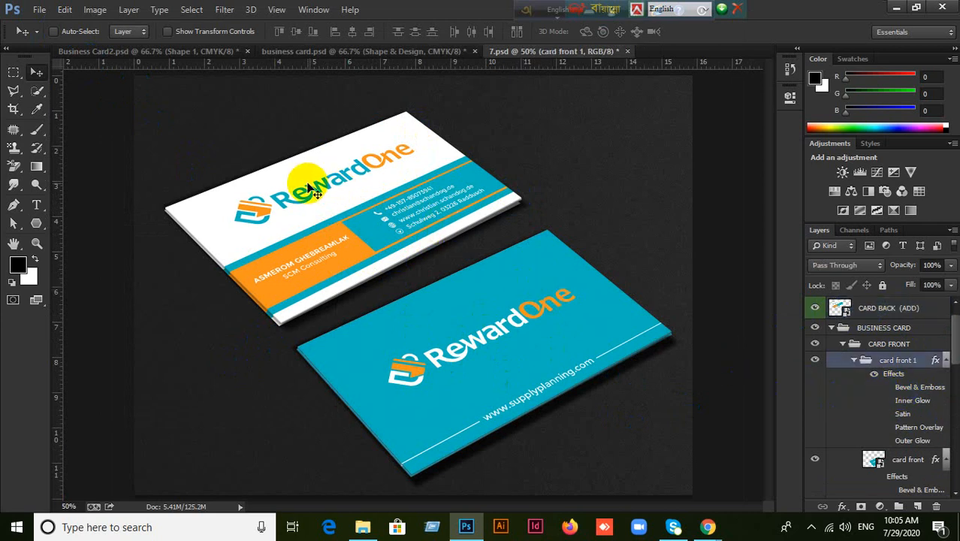
right_click(311, 189)
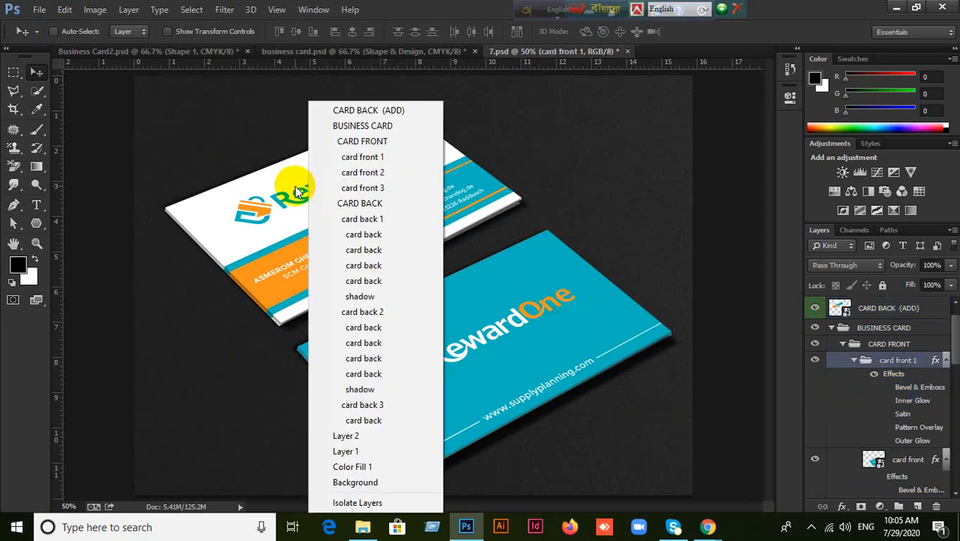
click(365, 111)
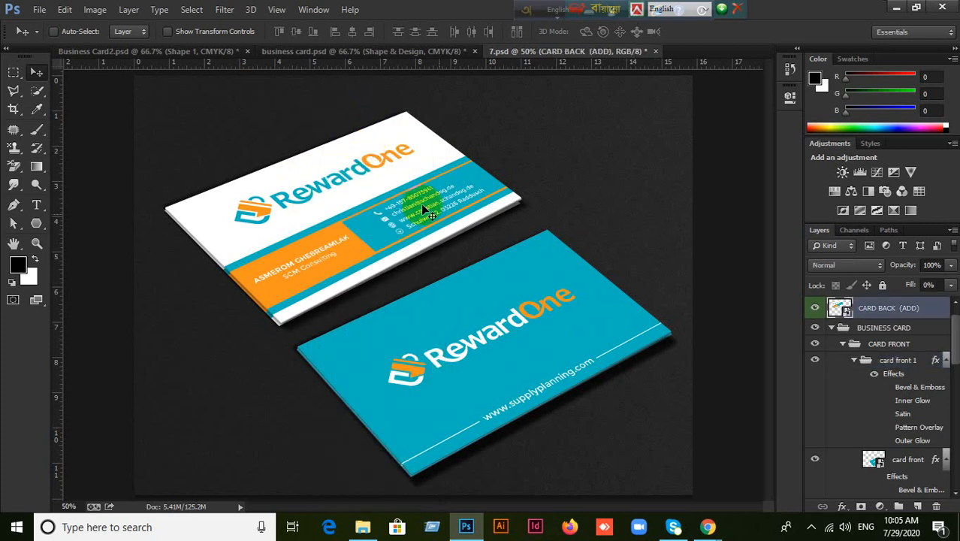
Open the CARD BACK (ADD) smart object's contents as Rectangle 11111.psb.
click(814, 309)
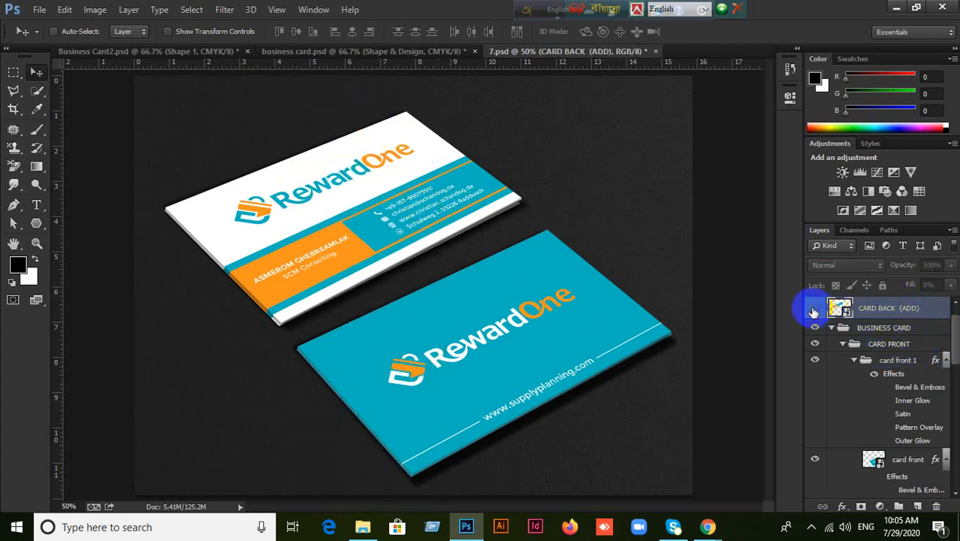
click(814, 308)
click(845, 311)
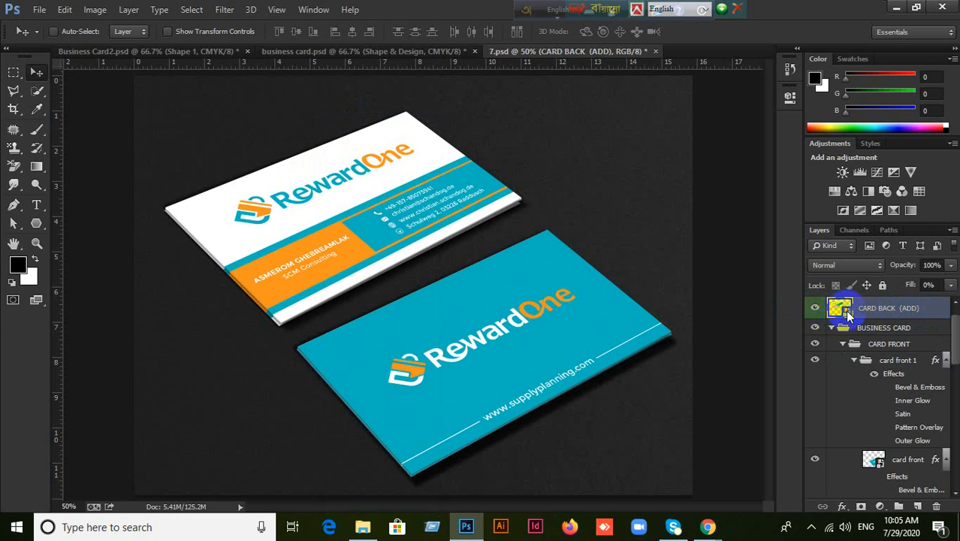
double_click(845, 309)
click(538, 235)
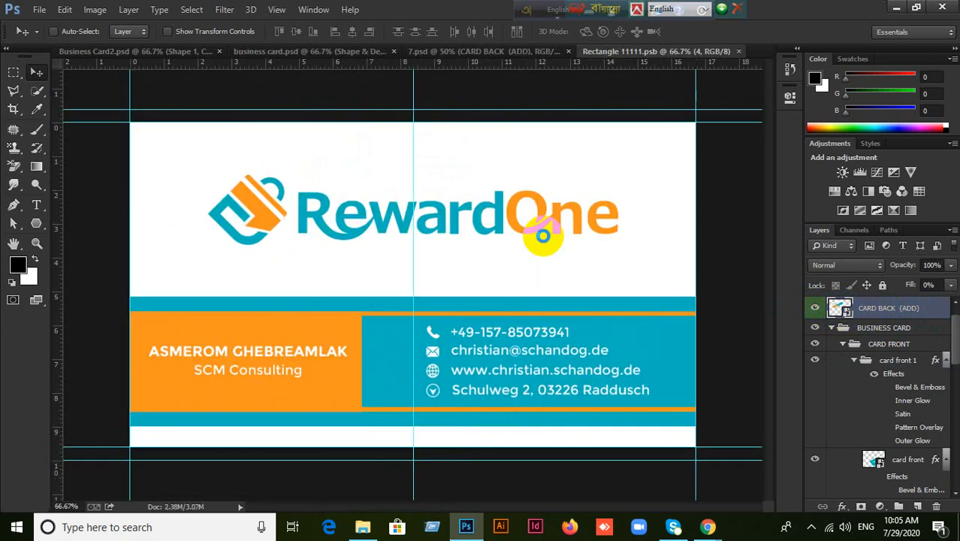
Admit the person waiting to join the video meeting, then return to Photoshop.
mouse_move(707, 526)
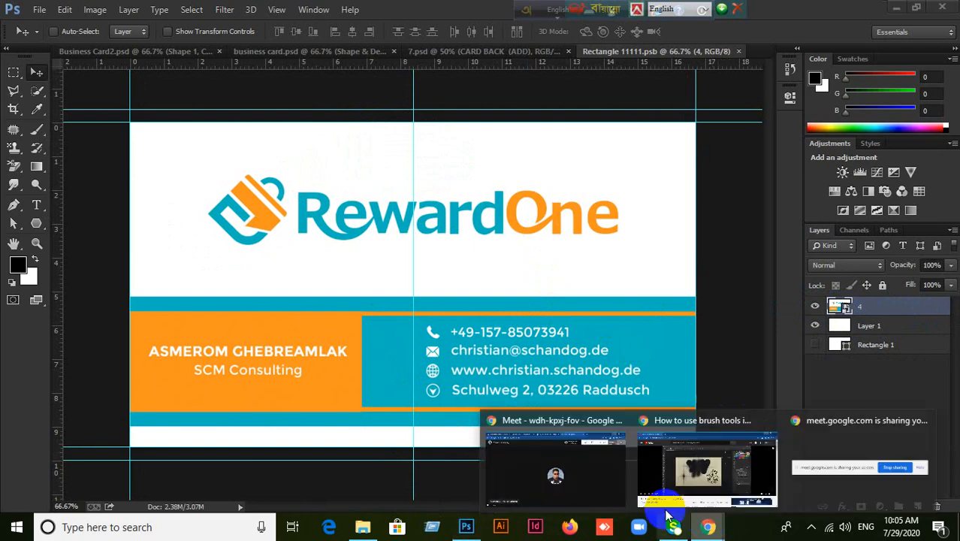
click(674, 475)
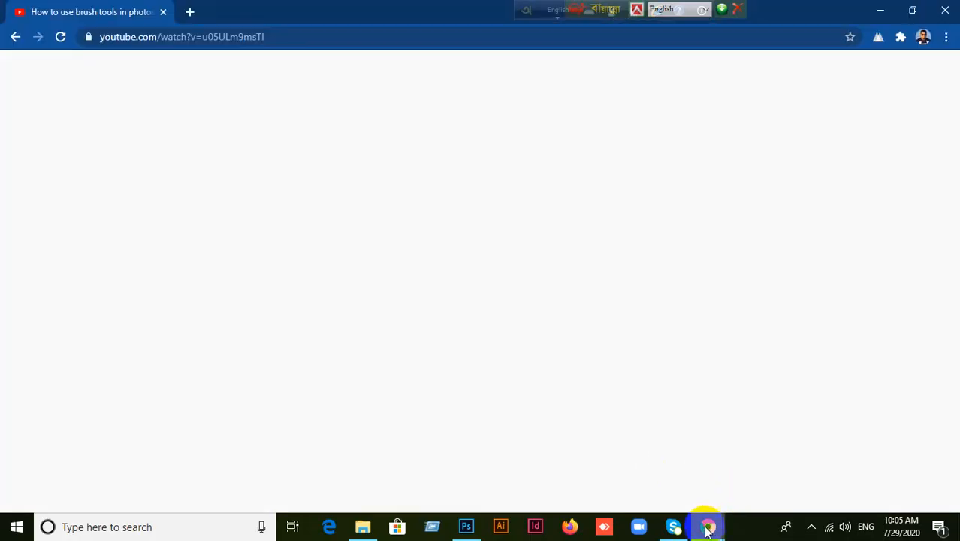
click(588, 467)
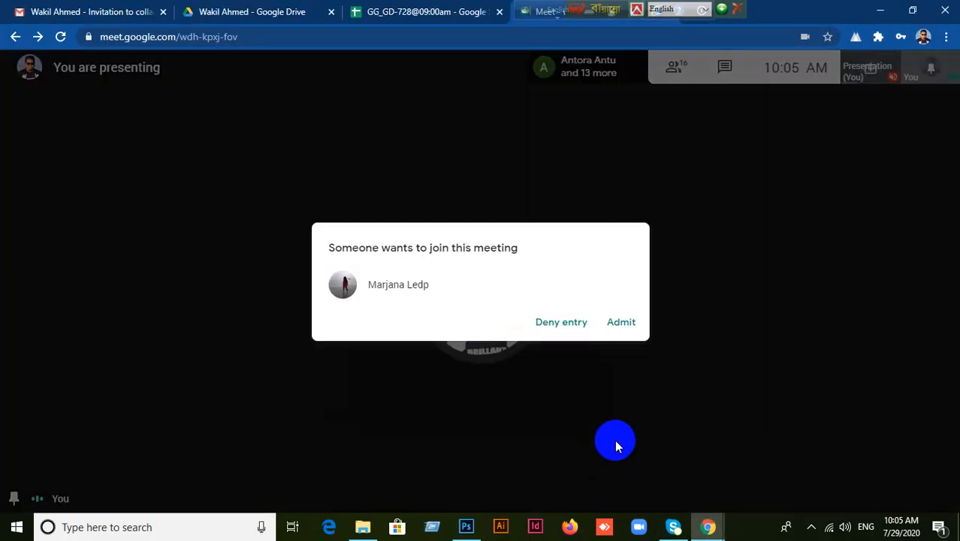
click(621, 321)
click(467, 522)
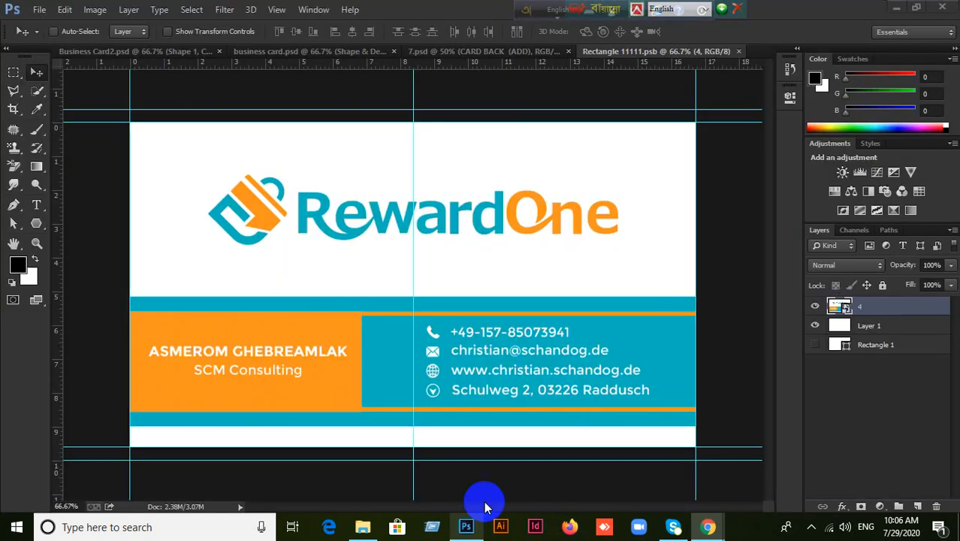
click(736, 54)
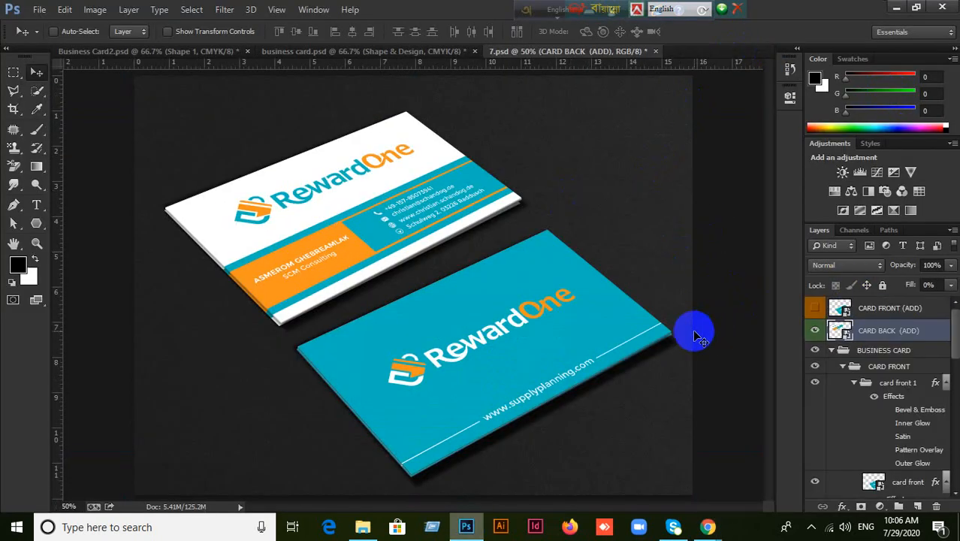
click(54, 31)
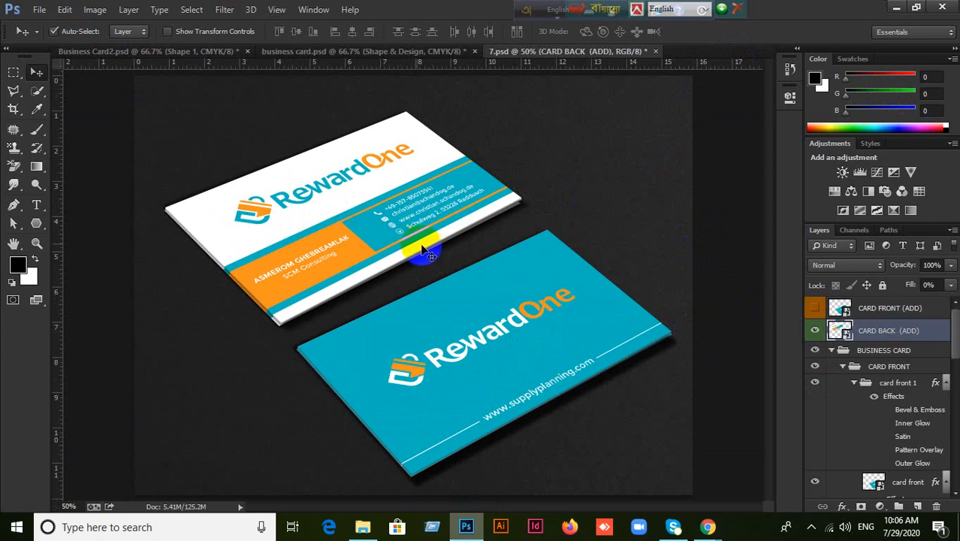
double_click(845, 333)
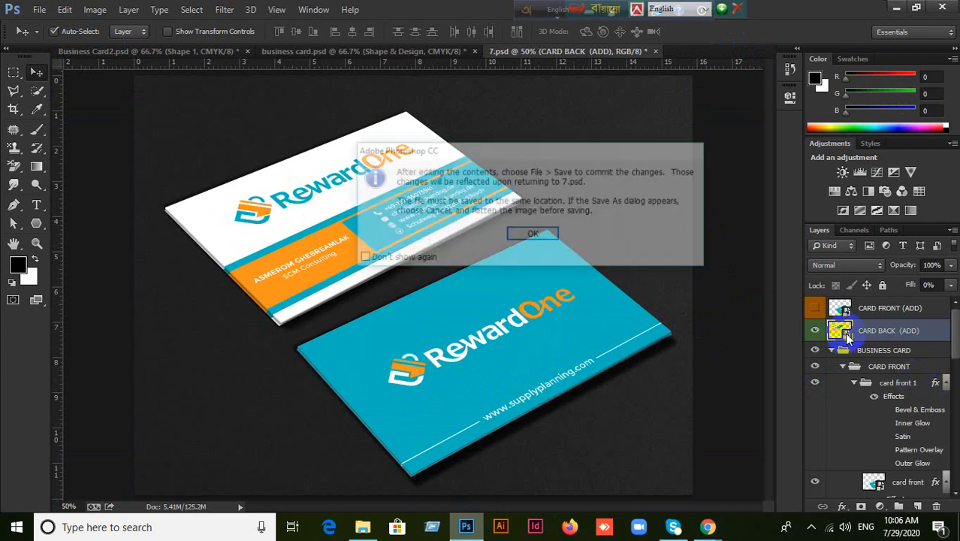
click(549, 239)
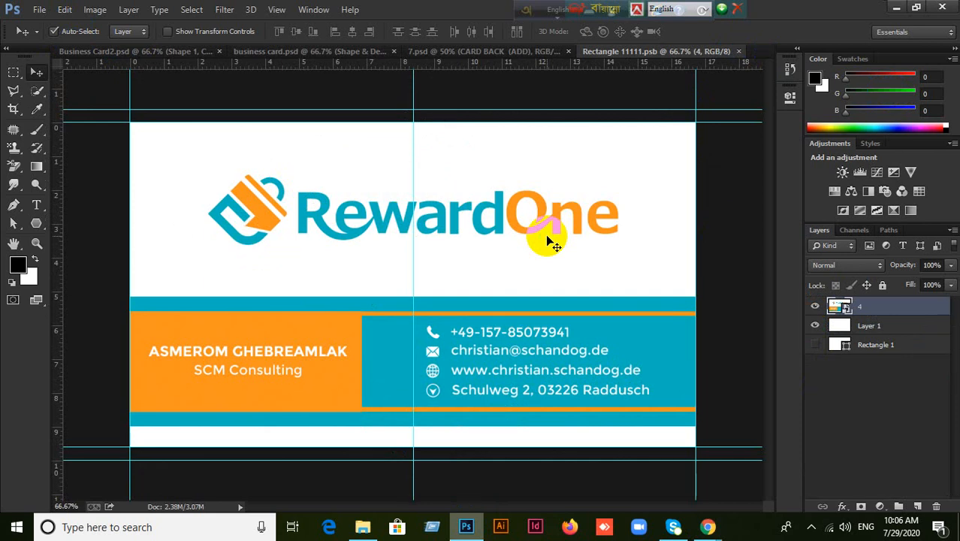
Marquee-select the card design in business card.psd and drag it into Rectangle 11111.psb.
click(259, 52)
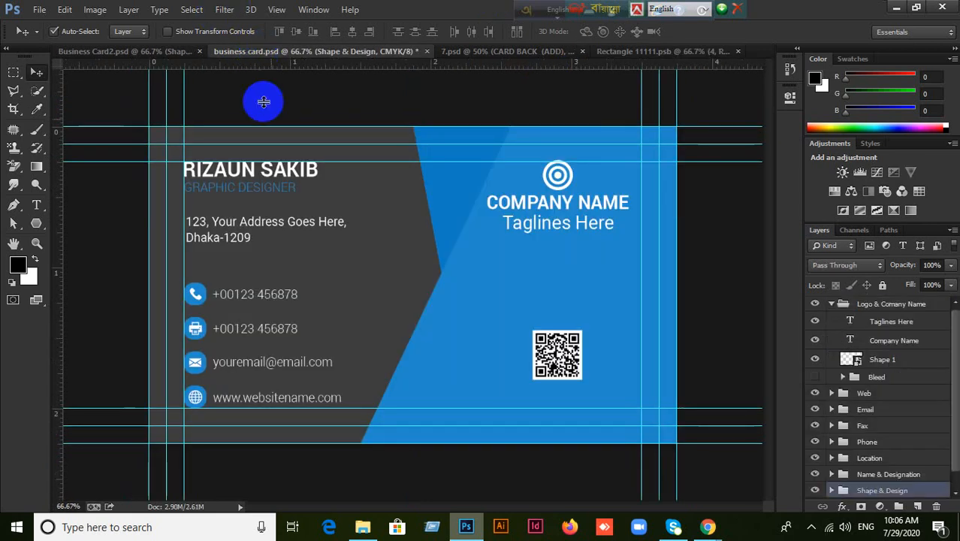
click(14, 72)
drag(157, 144, 659, 425)
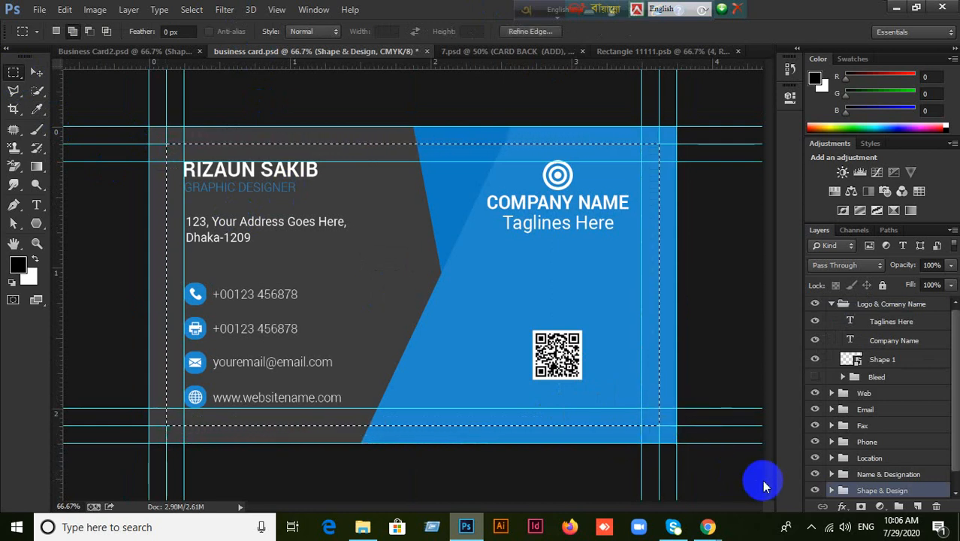
click(634, 53)
drag(629, 285, 625, 281)
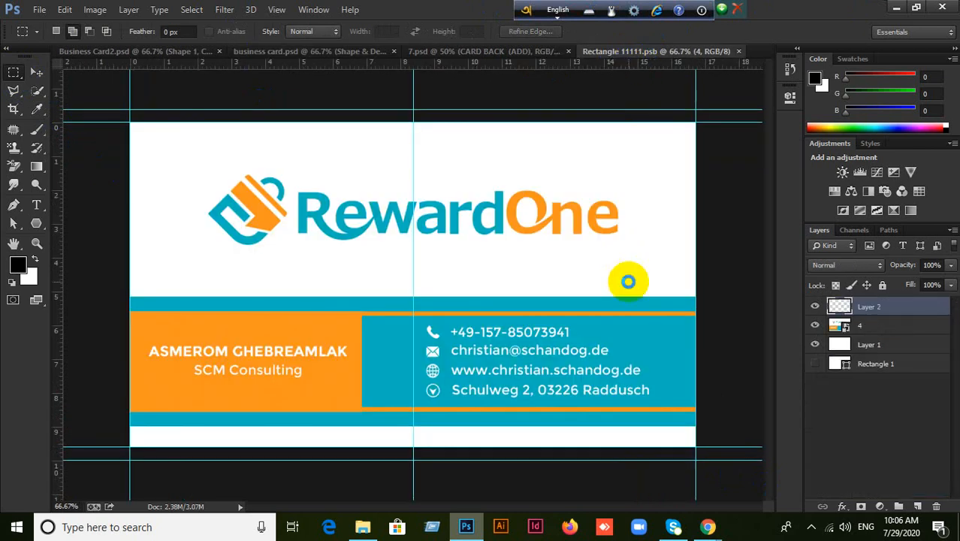
Scale the pasted design to fill the card, save Rectangle 11111.psb, and close it.
click(37, 73)
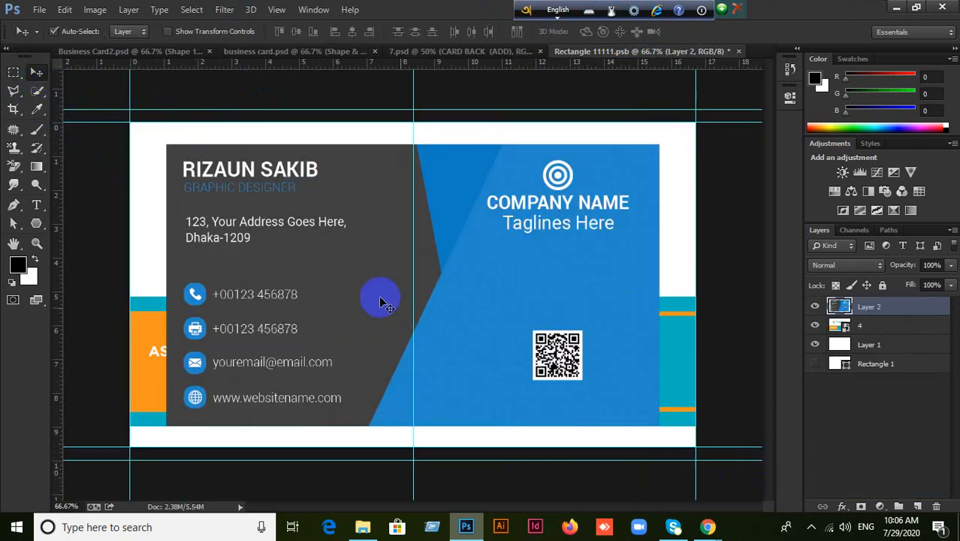
key(ctrl+t)
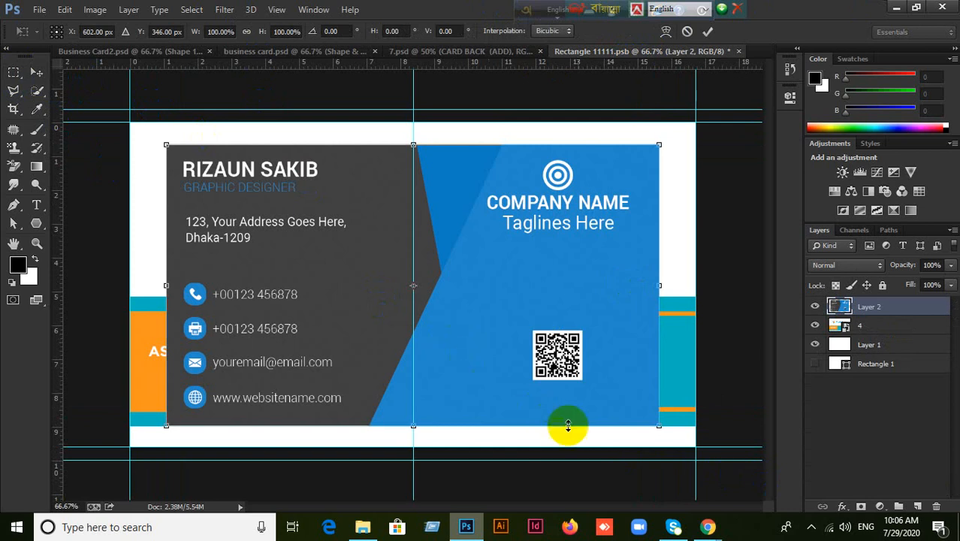
drag(657, 427, 693, 449)
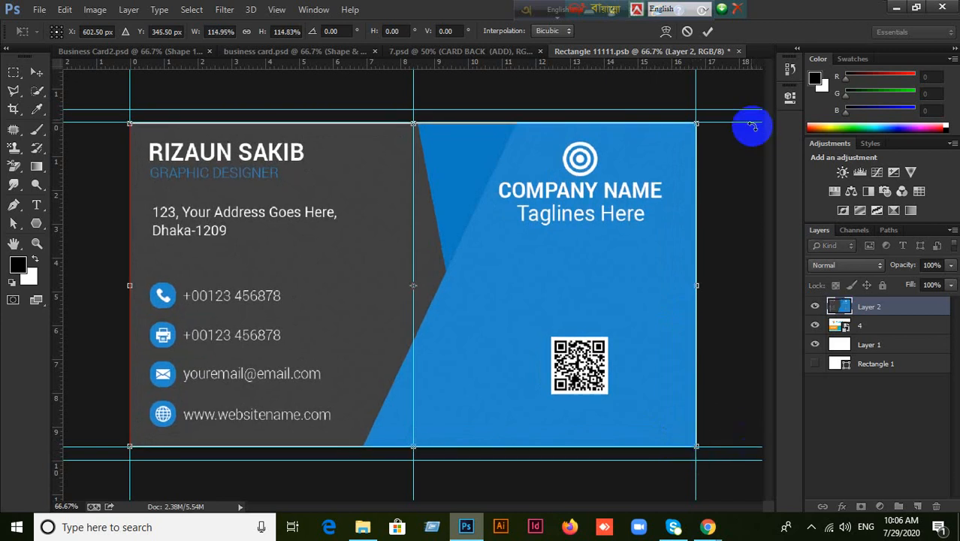
double_click(420, 281)
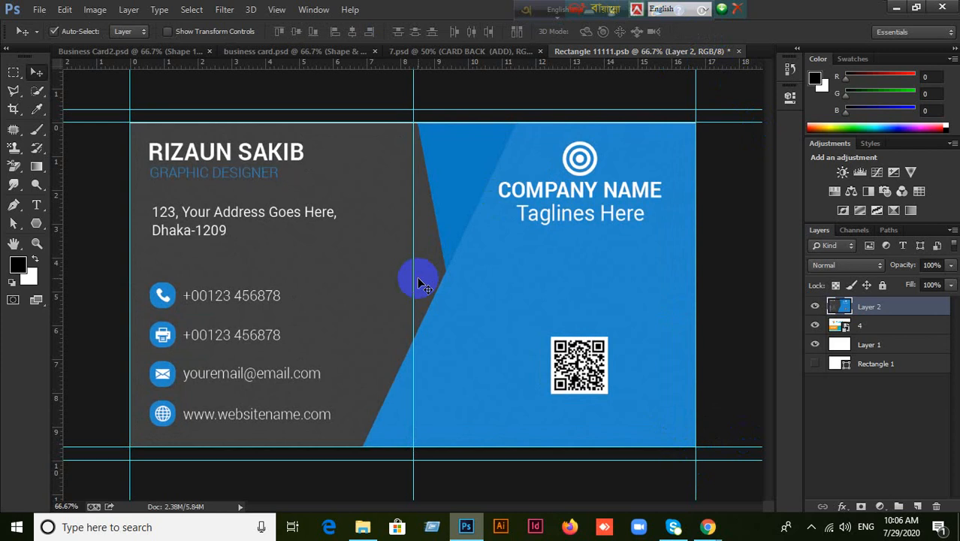
key(ctrl+s)
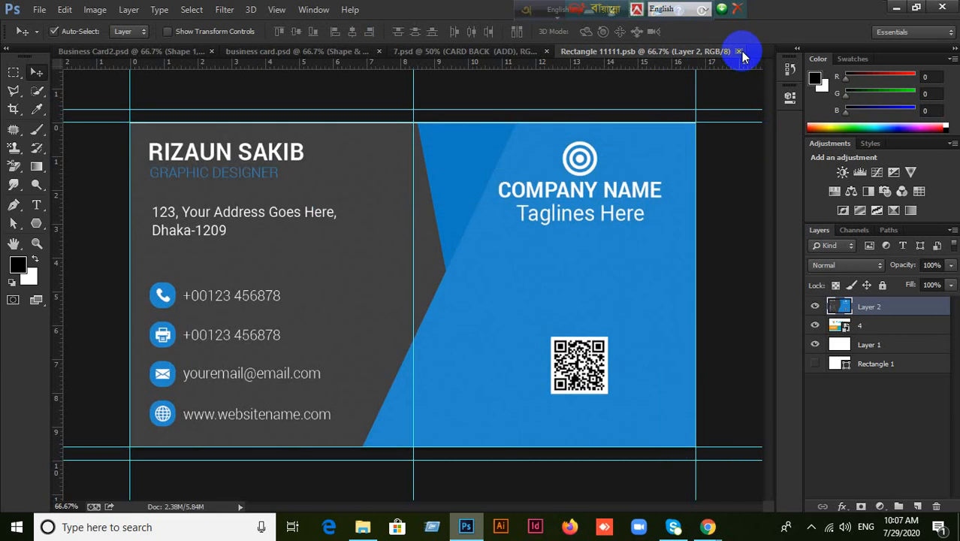
click(738, 51)
click(513, 52)
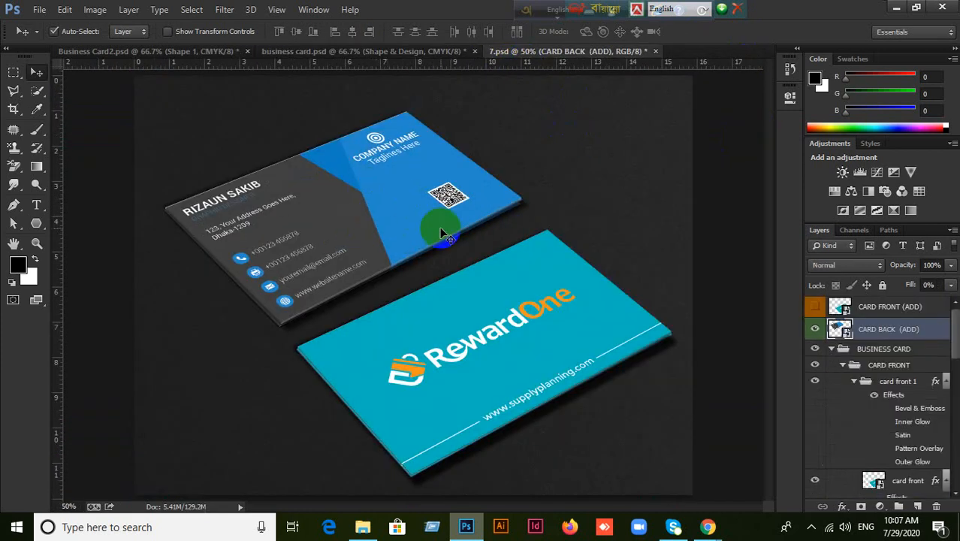
Deselect in business card.psd, then select the front card's layer in the 7.psd mockup.
click(389, 51)
key(ctrl+d)
click(200, 60)
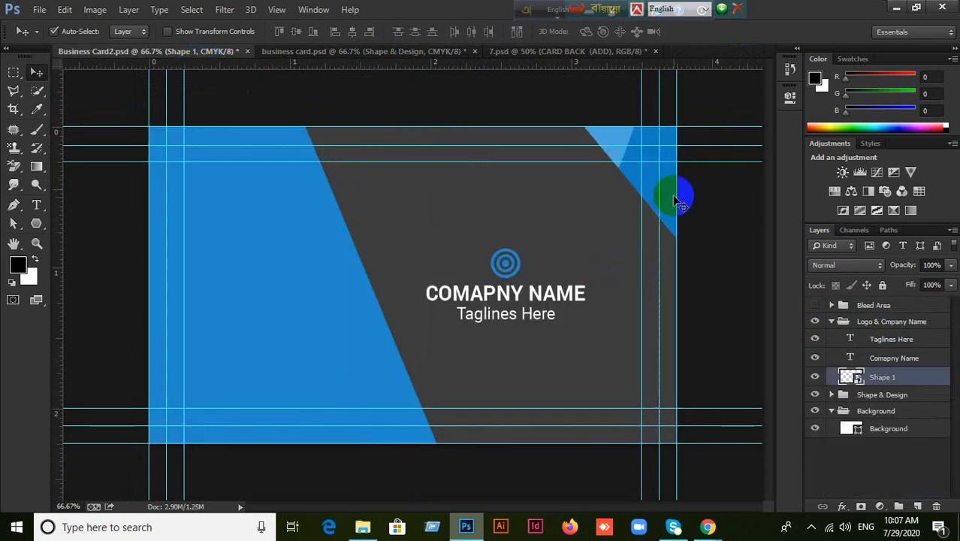
click(596, 54)
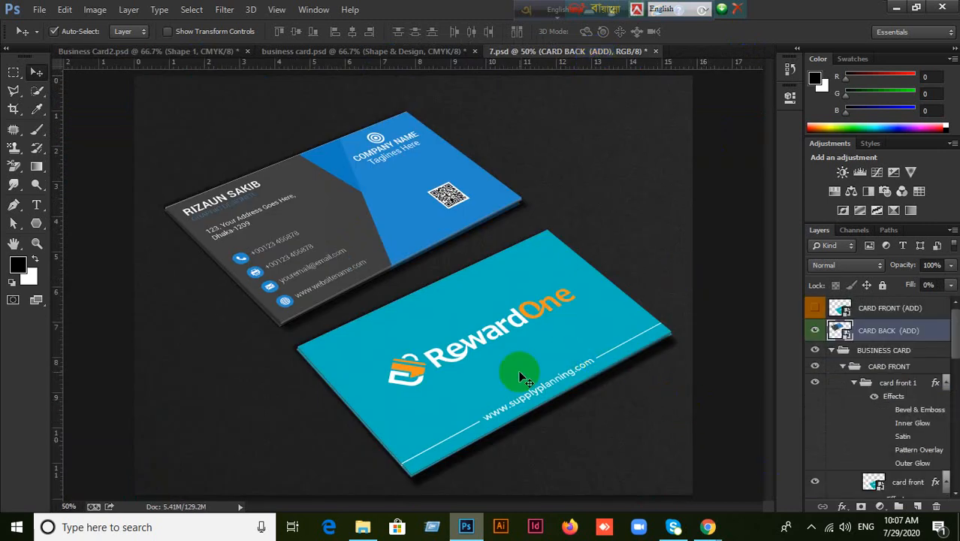
click(607, 369)
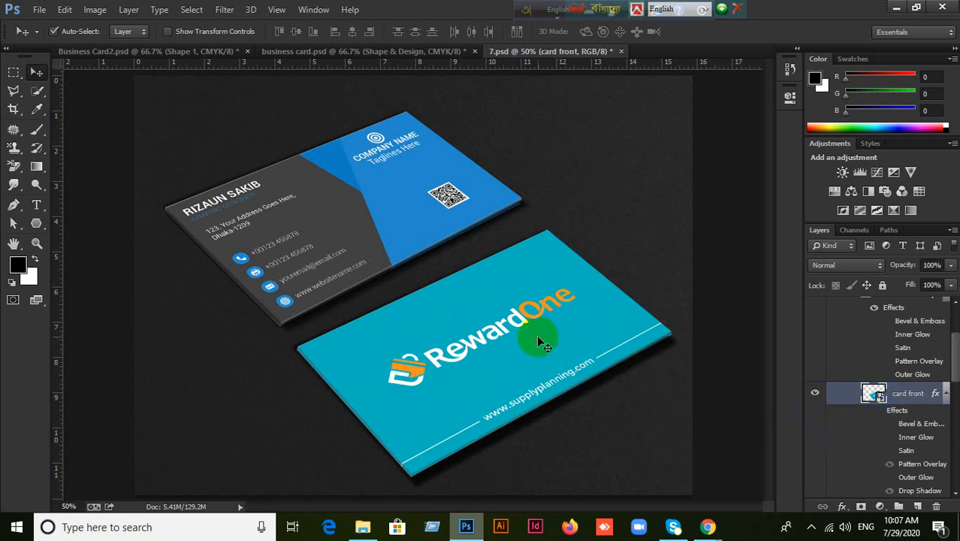
click(399, 258)
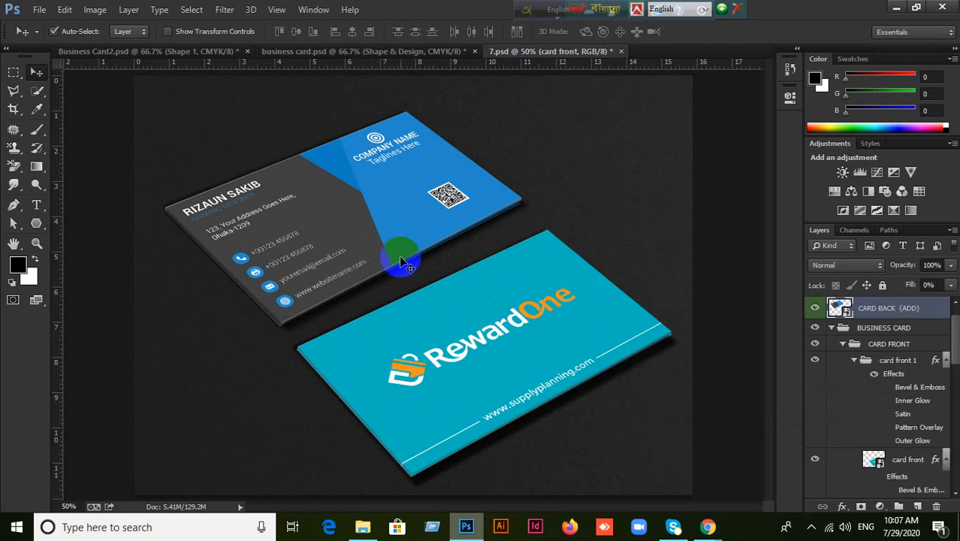
click(488, 334)
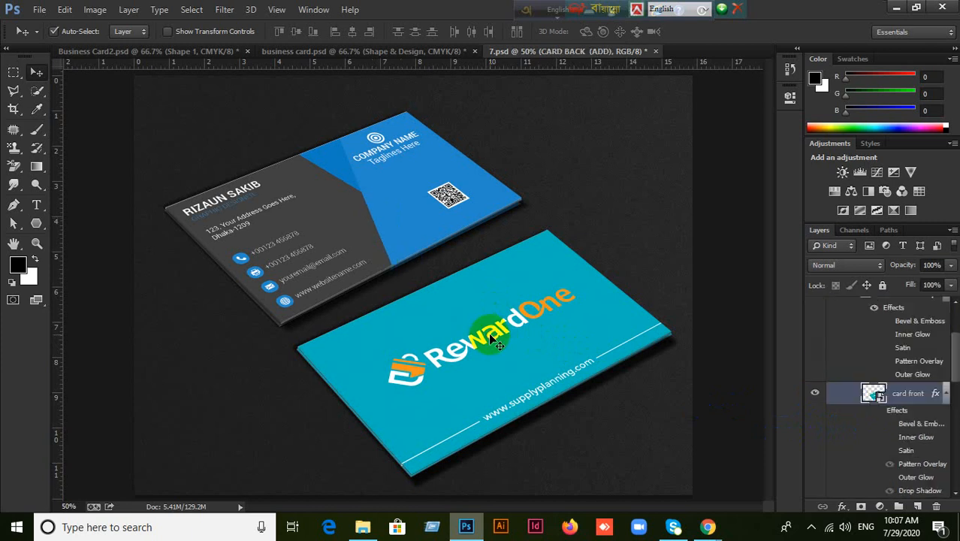
Open the front card's smart object and marquee-select the card design in Business Card2.psd.
double_click(879, 396)
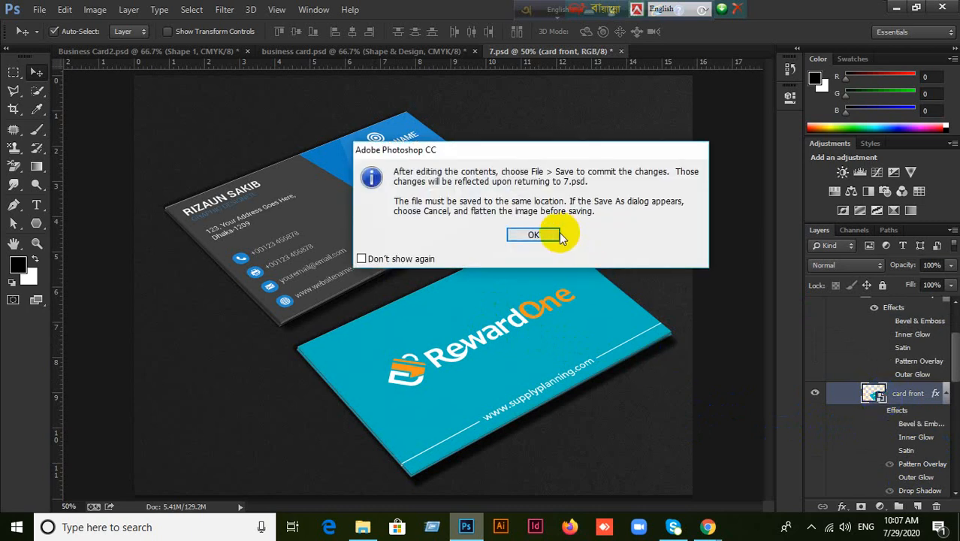
click(554, 235)
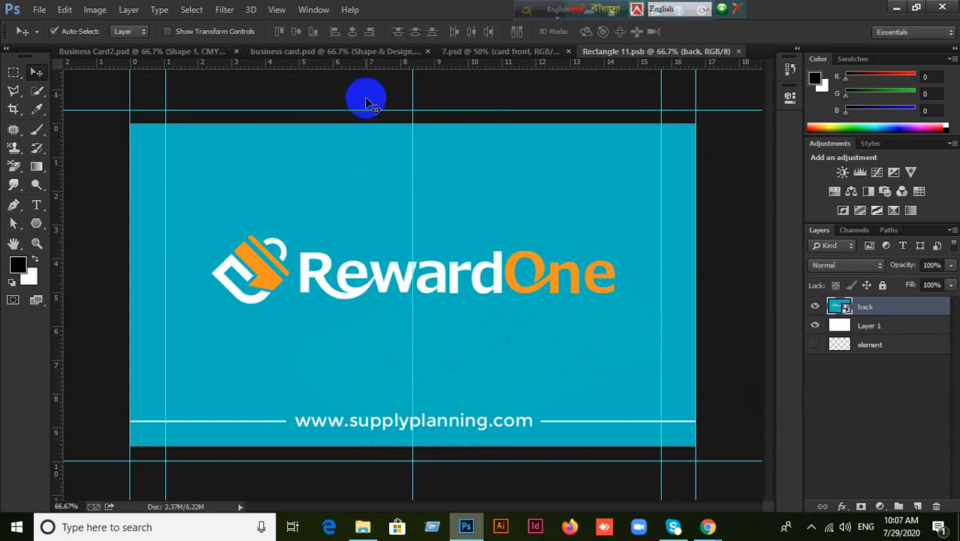
click(352, 54)
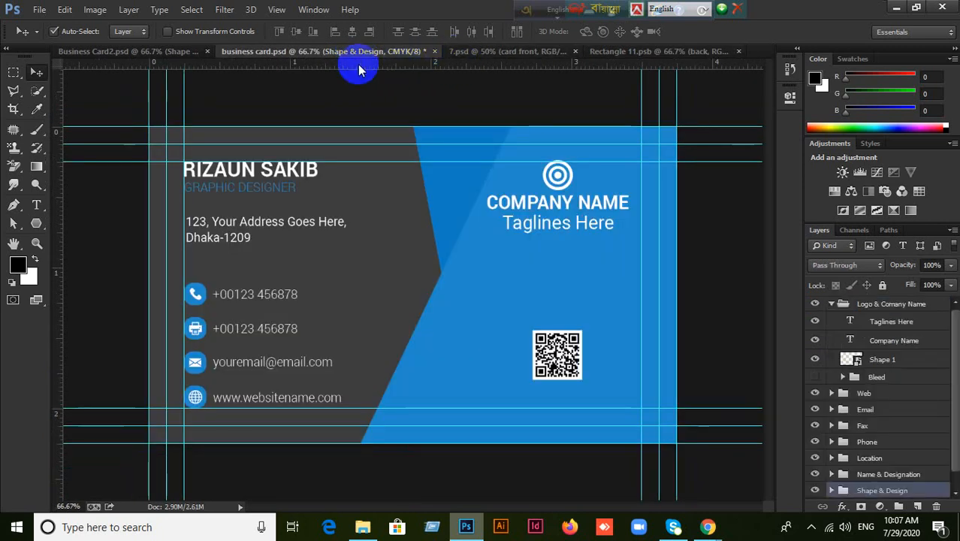
click(157, 52)
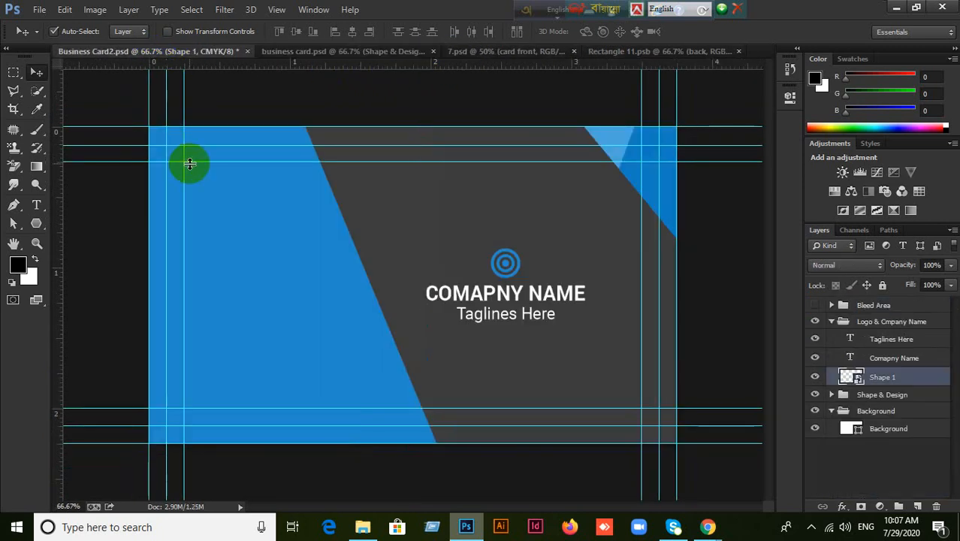
click(14, 72)
drag(165, 144, 660, 425)
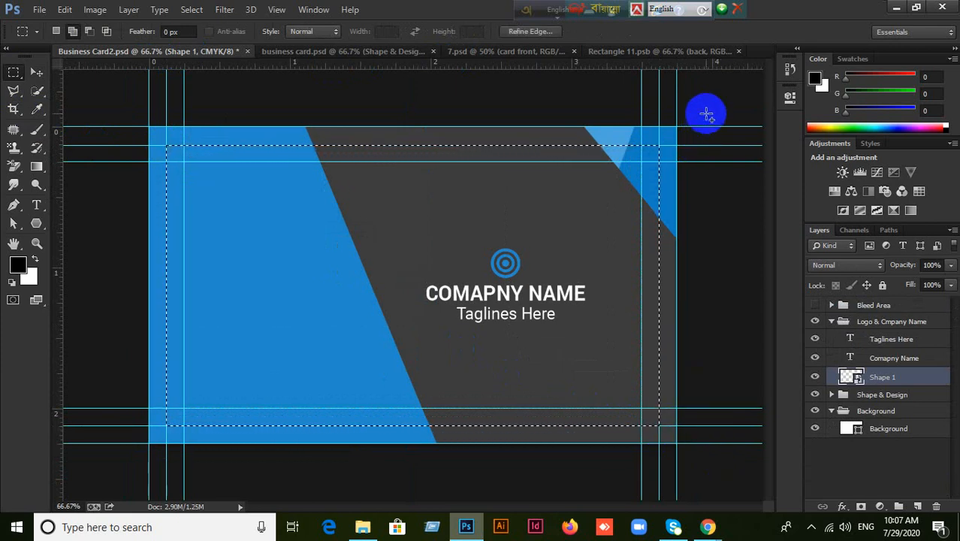
Paste the design into Rectangle 11.psb, enlarge it to fill the card, save, and close.
click(670, 53)
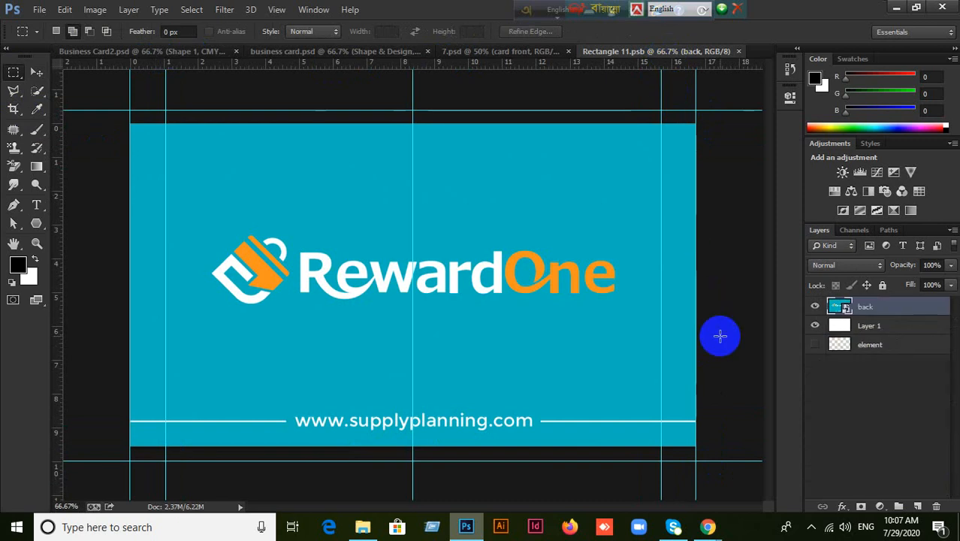
key(ctrl+v)
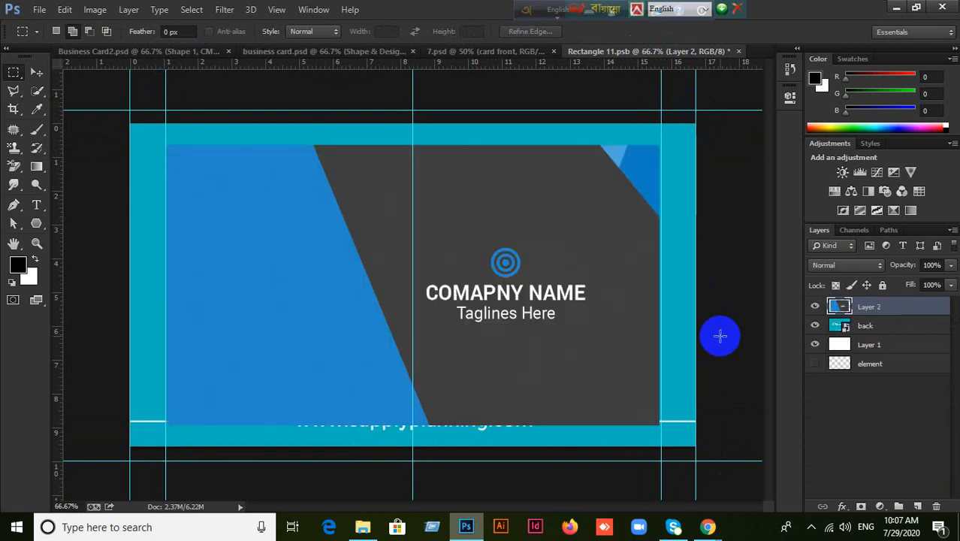
click(37, 71)
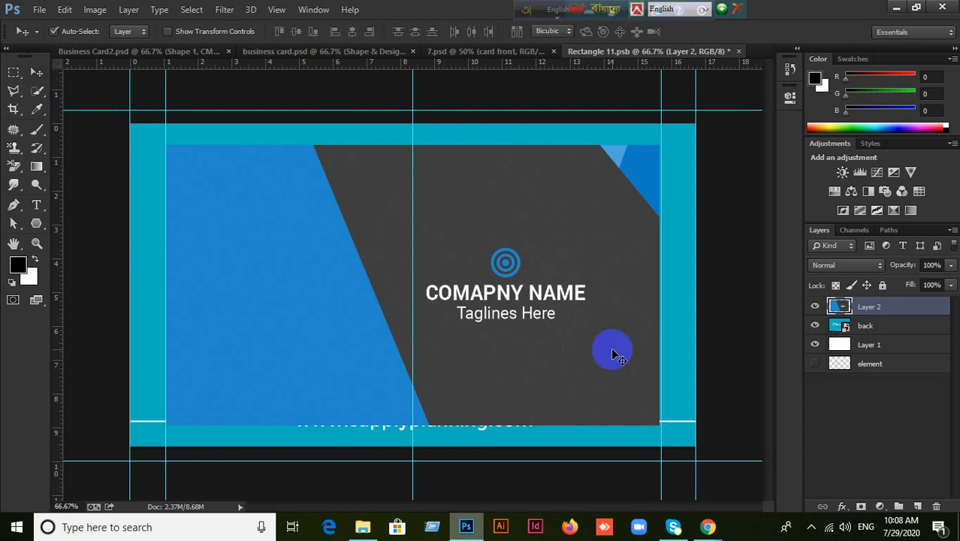
key(ctrl+t)
drag(658, 424, 694, 449)
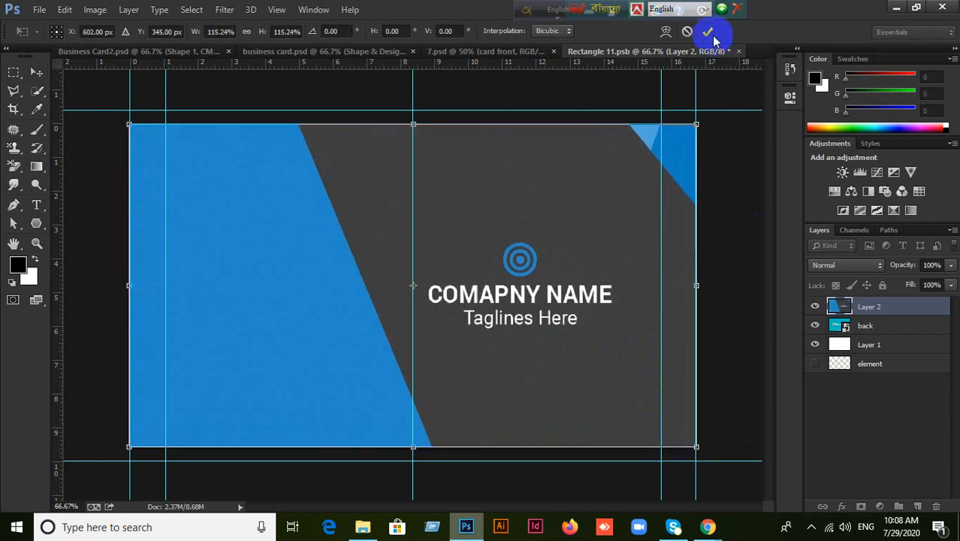
key(Return)
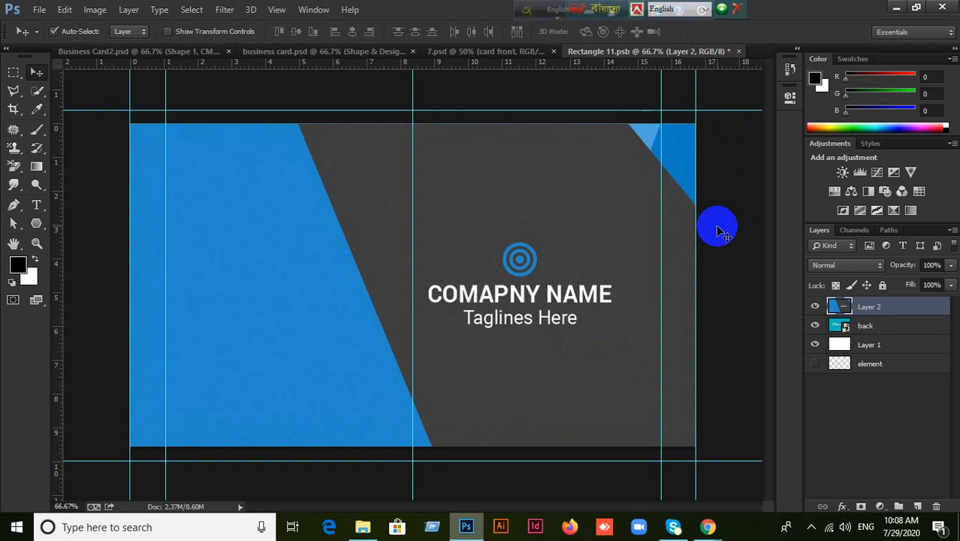
key(ctrl+s)
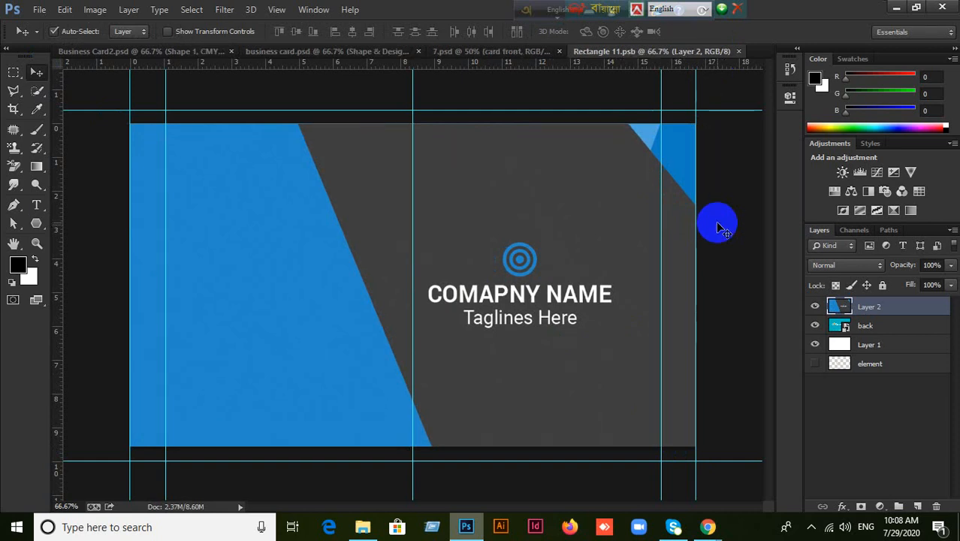
click(738, 51)
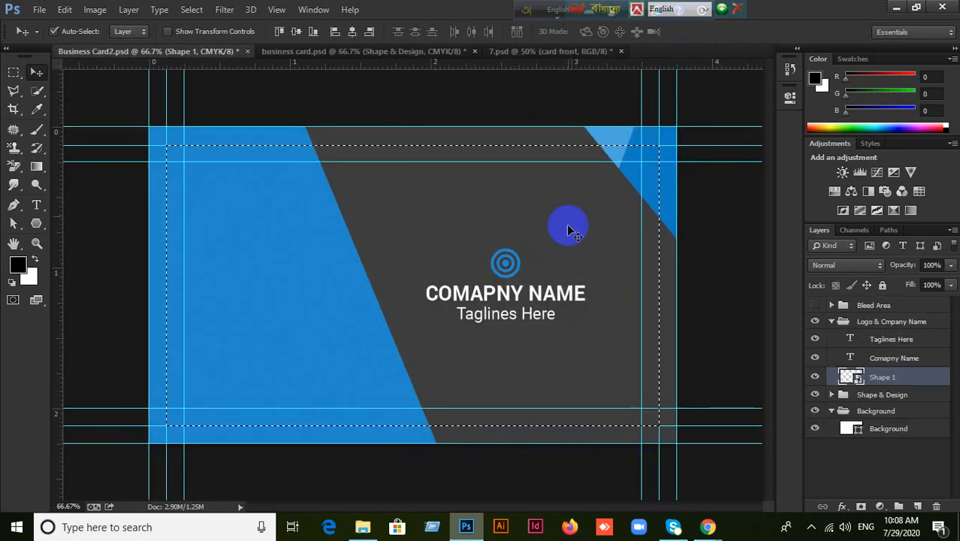
Switch to the 7.psd mockup and open Save for Web from the File menu.
click(430, 58)
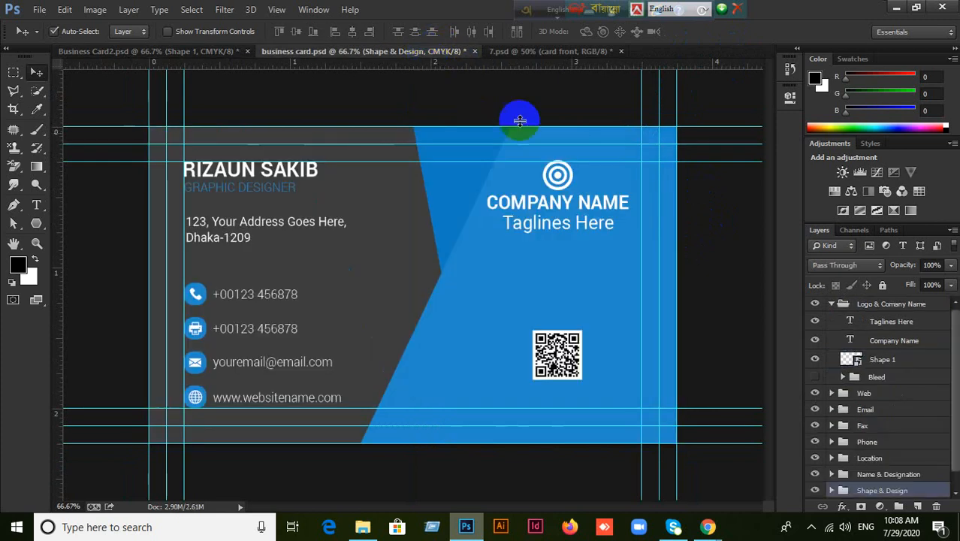
click(528, 53)
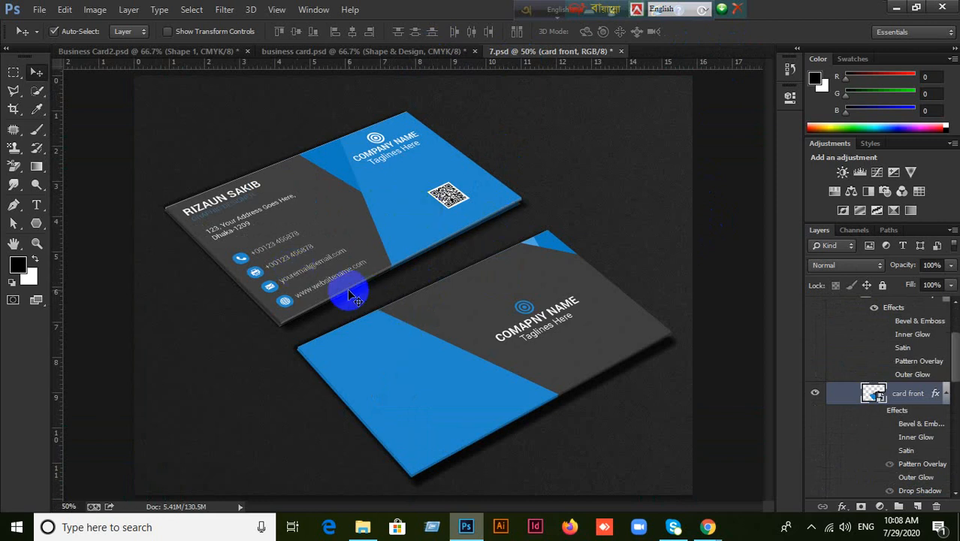
click(39, 11)
click(66, 205)
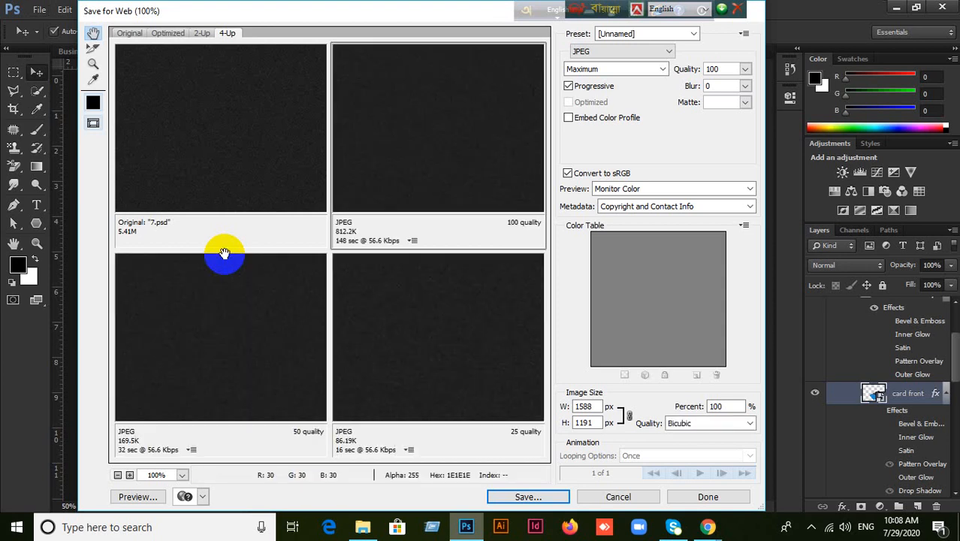
Save the JPEG export to the Desktop under the file name 8.
click(533, 494)
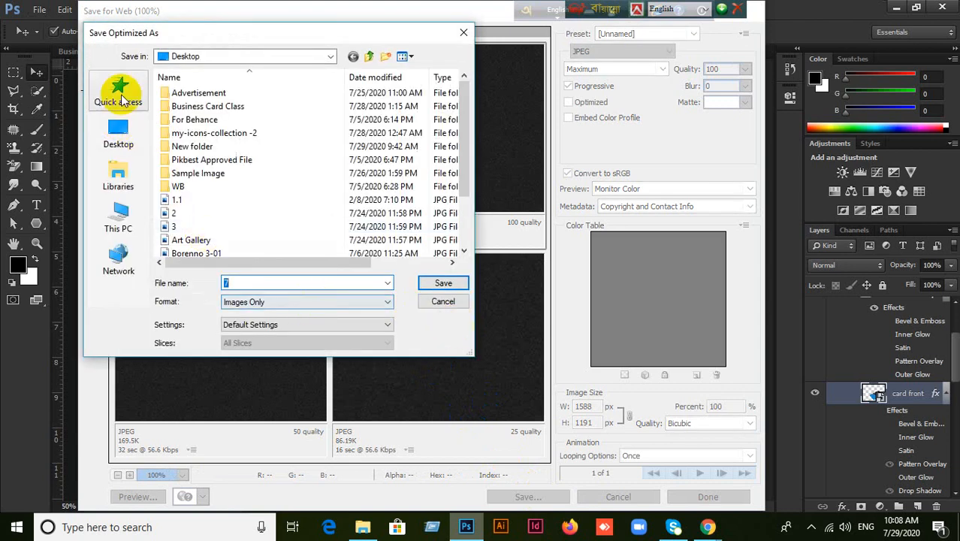
click(125, 141)
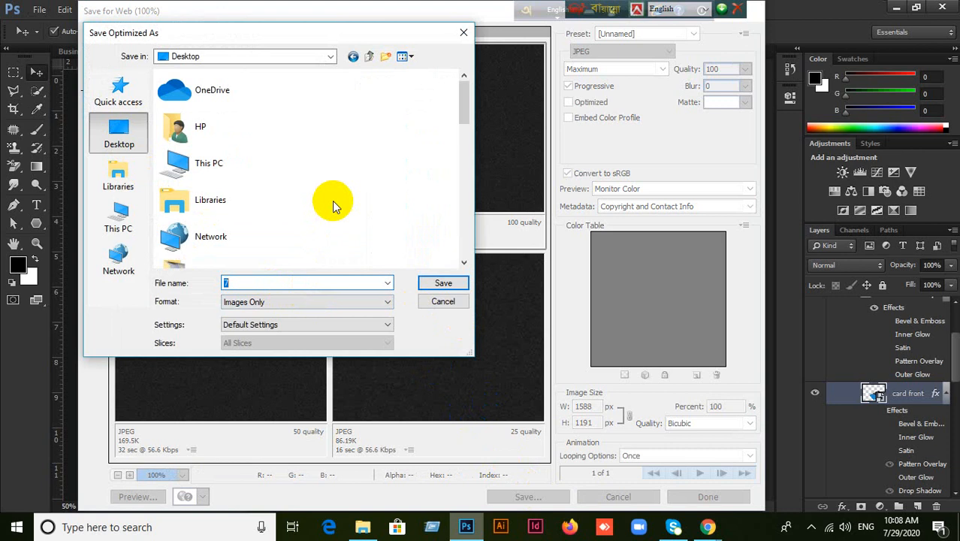
text(8)
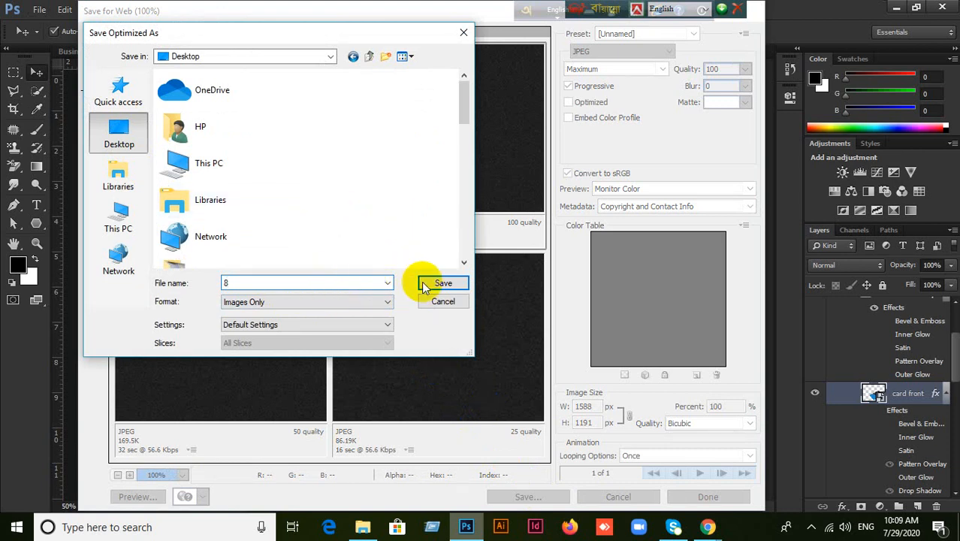
click(455, 283)
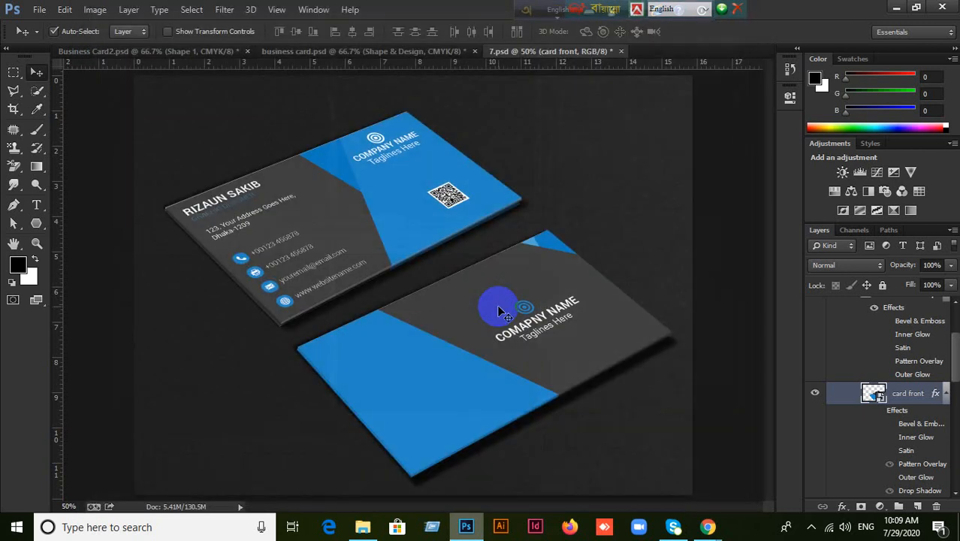
Save Business Card2.psd and business card.psd, then close both documents.
click(96, 53)
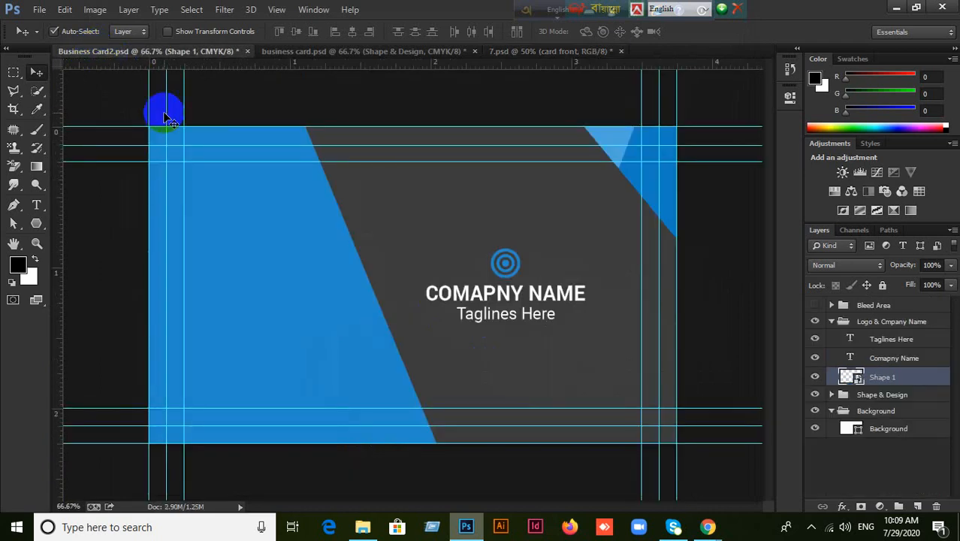
key(ctrl+s)
click(353, 54)
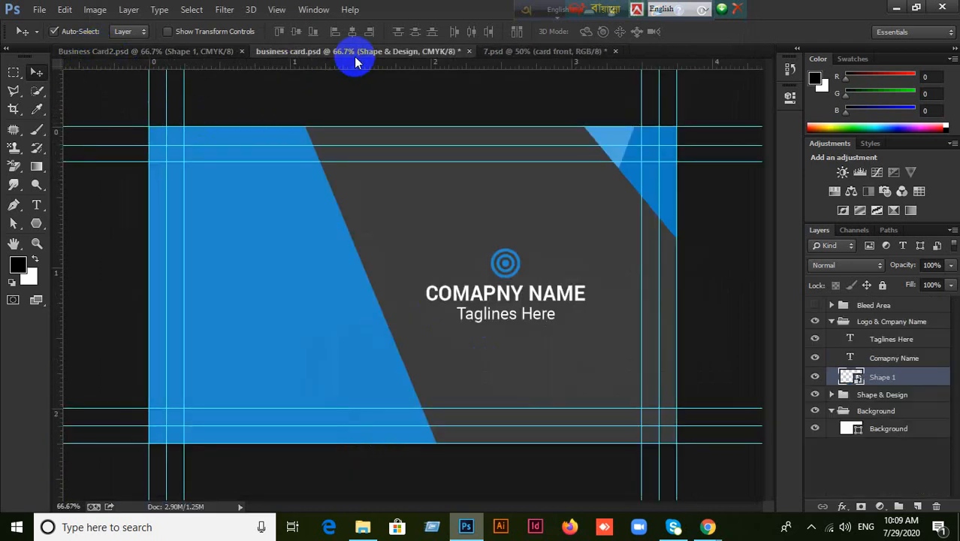
key(ctrl+s)
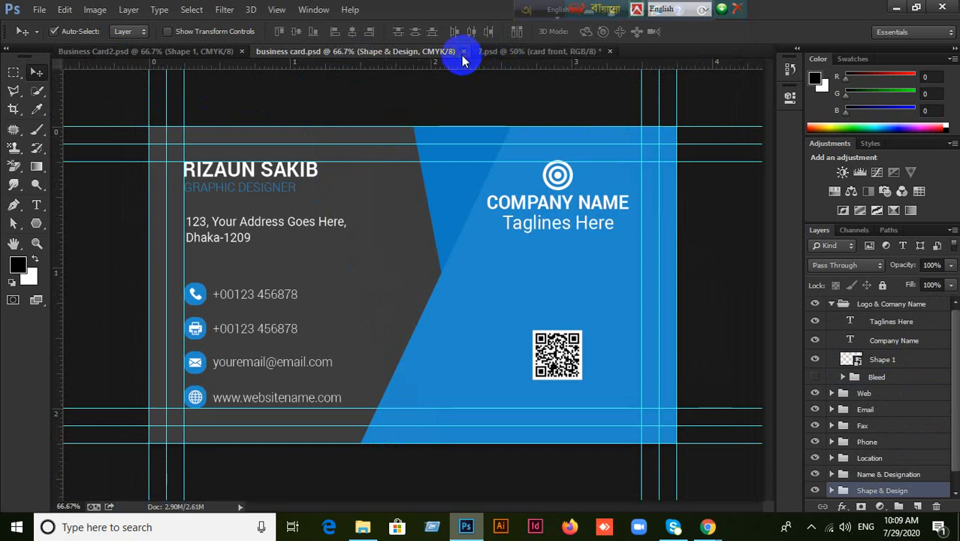
click(463, 51)
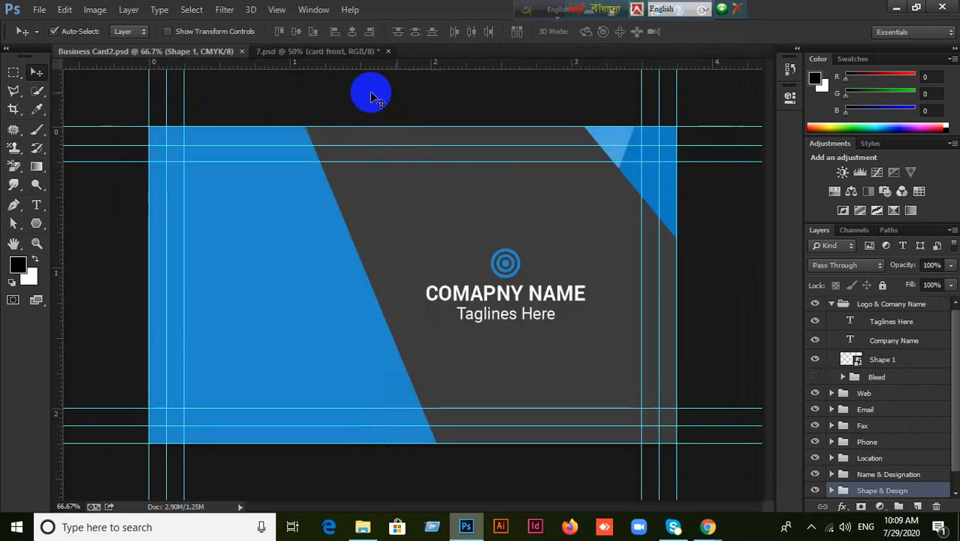
click(239, 52)
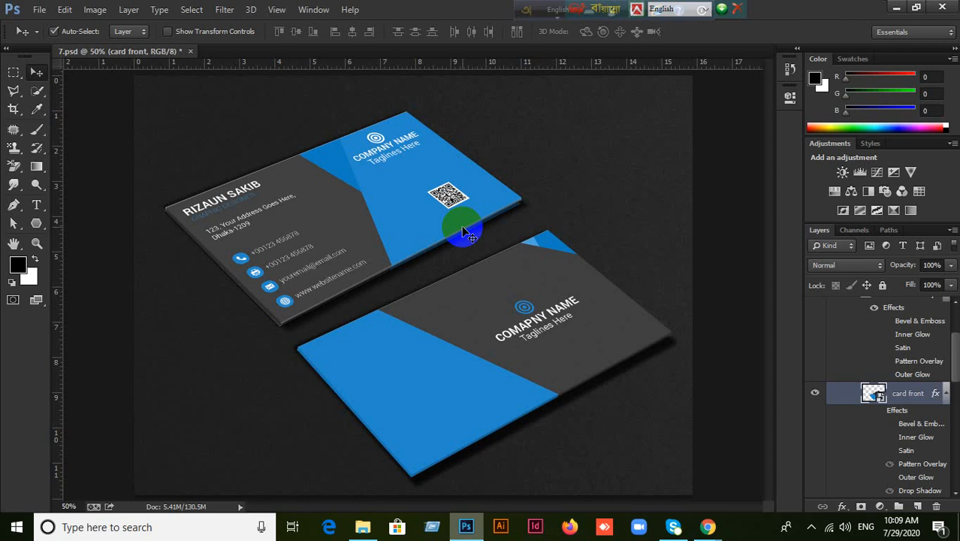
Minimize the open windows, open New folder on the desktop, and click through the business card PSD files.
click(896, 8)
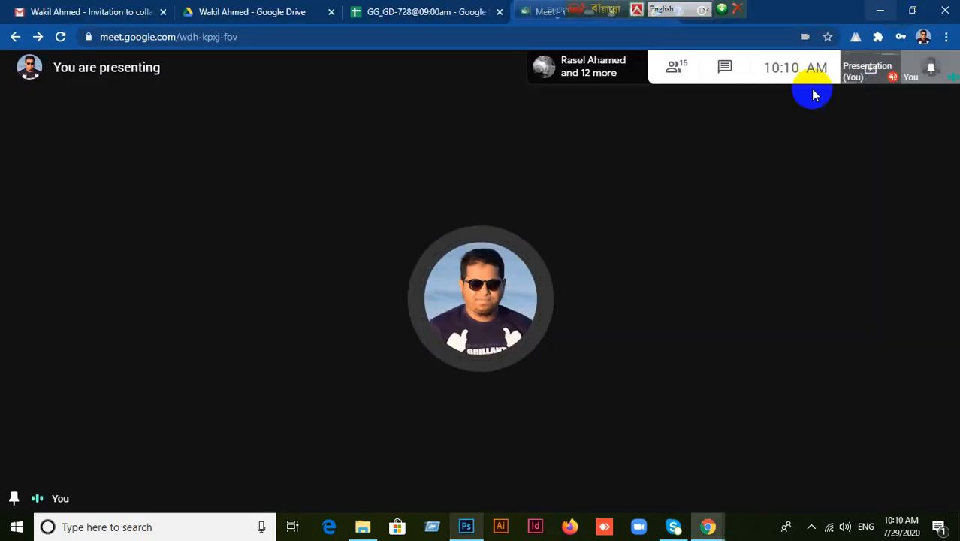
click(879, 11)
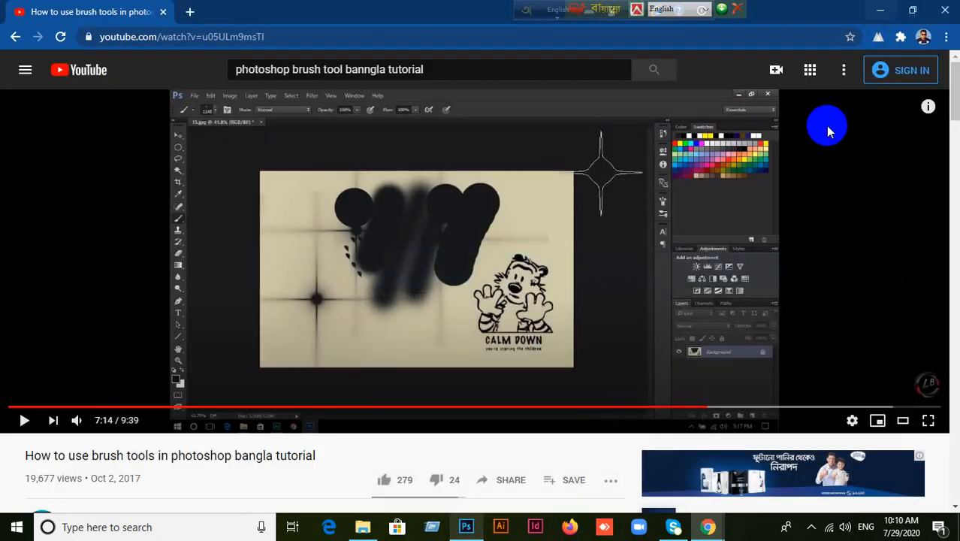
click(880, 11)
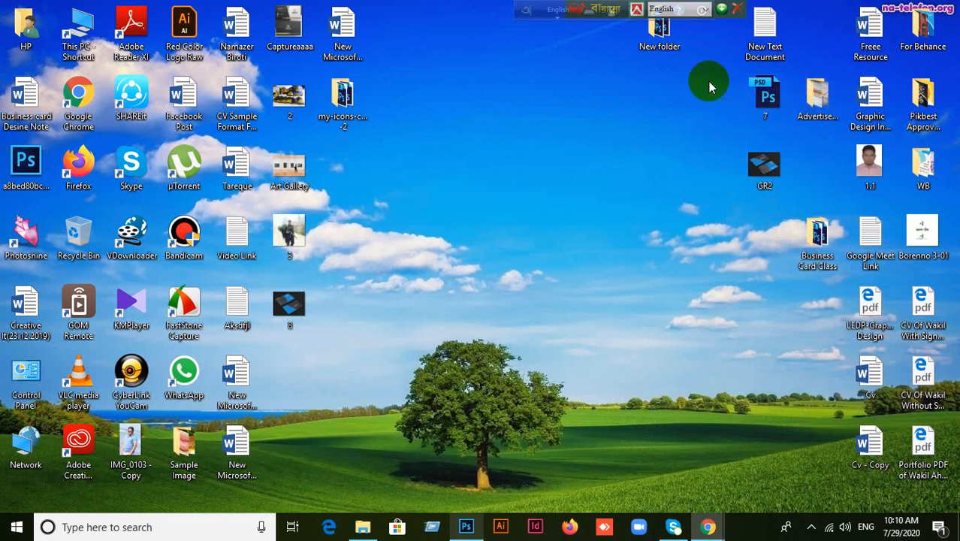
double_click(660, 33)
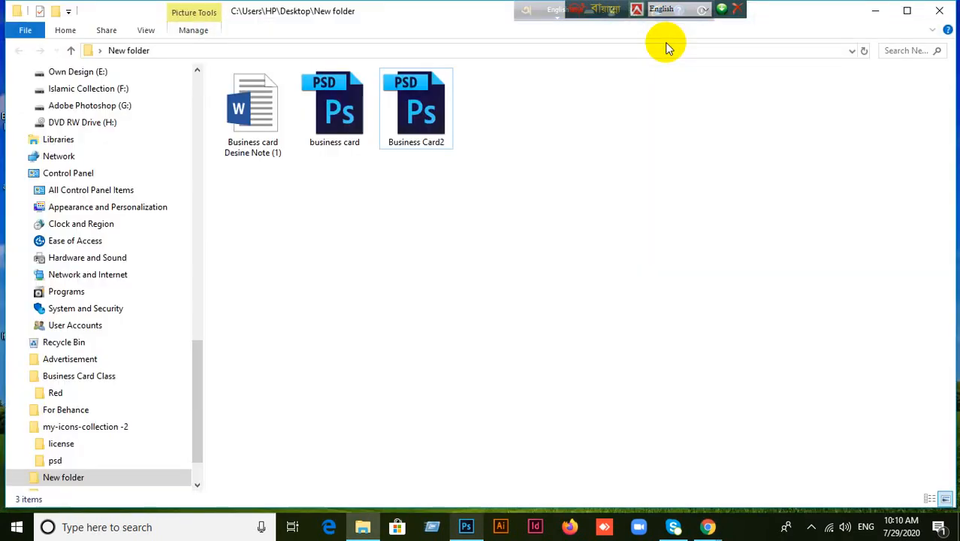
click(336, 139)
click(435, 129)
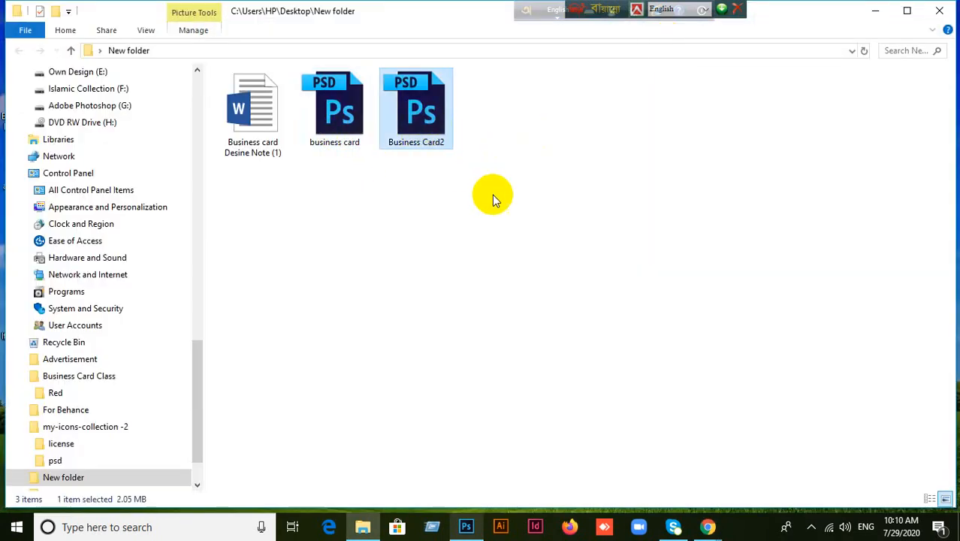
click(338, 139)
click(404, 129)
click(347, 133)
click(415, 135)
click(496, 203)
Minimize File Explorer and restore Photoshop from the taskbar.
click(875, 11)
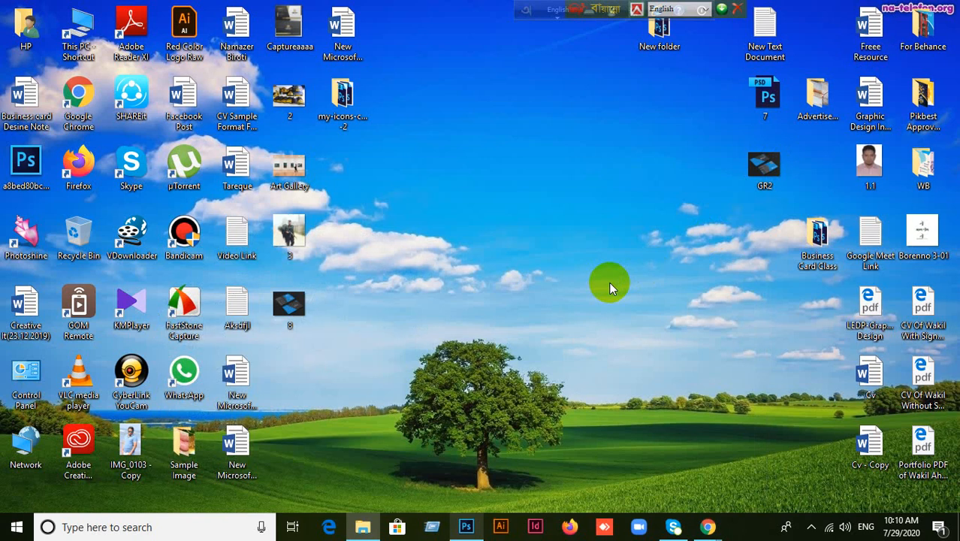
click(458, 528)
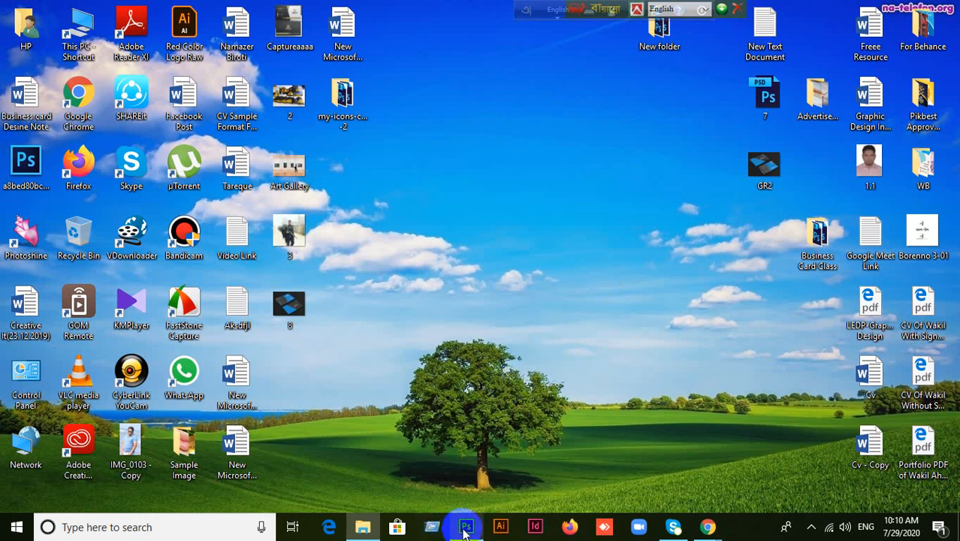
click(469, 530)
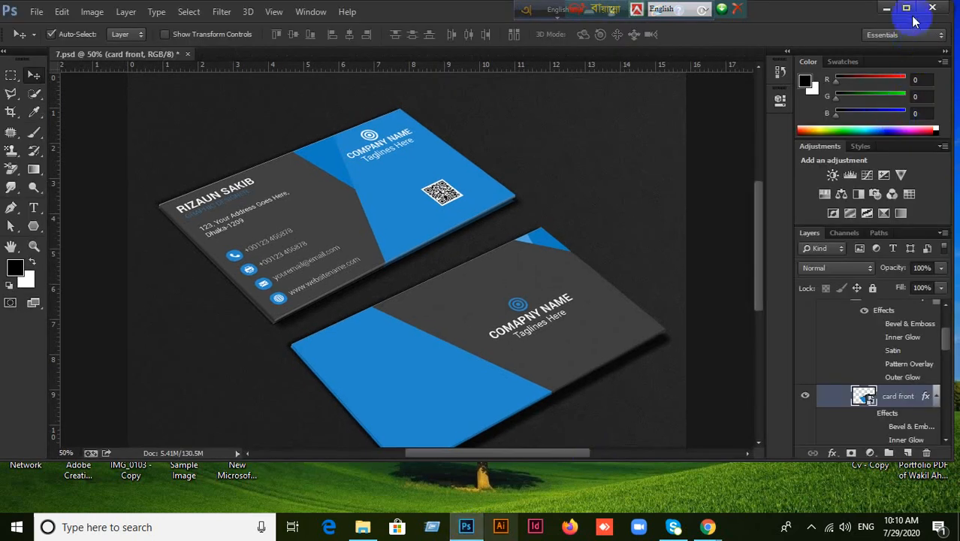
Maximize Photoshop, hide the rulers, and drag GR2 from the desktop into Photoshop.
click(909, 9)
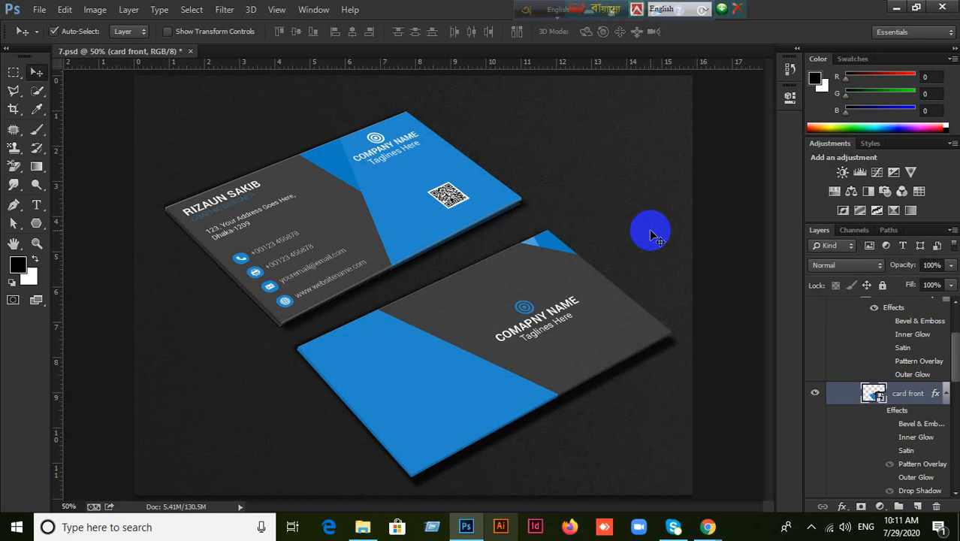
key(ctrl+r)
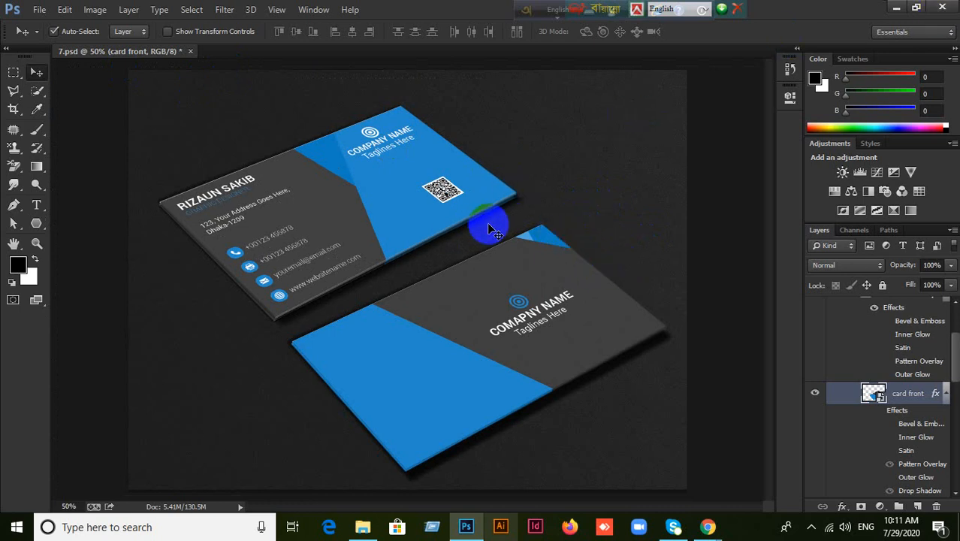
click(896, 7)
drag(763, 167, 450, 6)
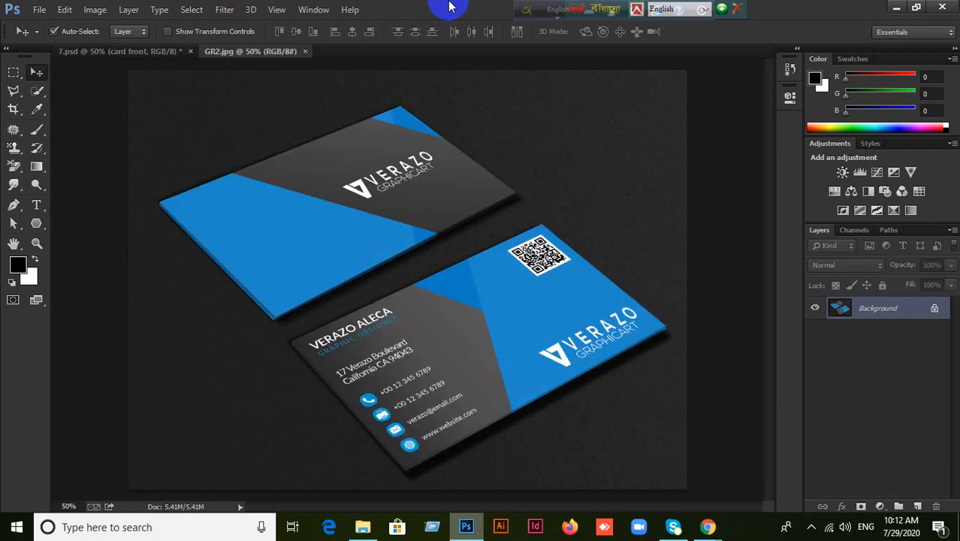
Close GR2.jpg and 7.psd without saving, then drag GR2 onto Photoshop again.
click(305, 51)
click(189, 51)
click(559, 208)
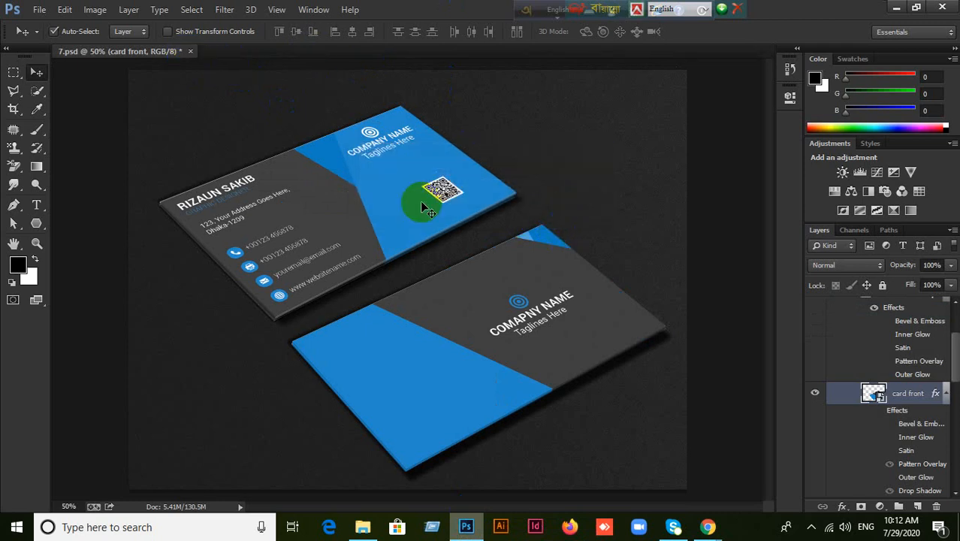
click(189, 52)
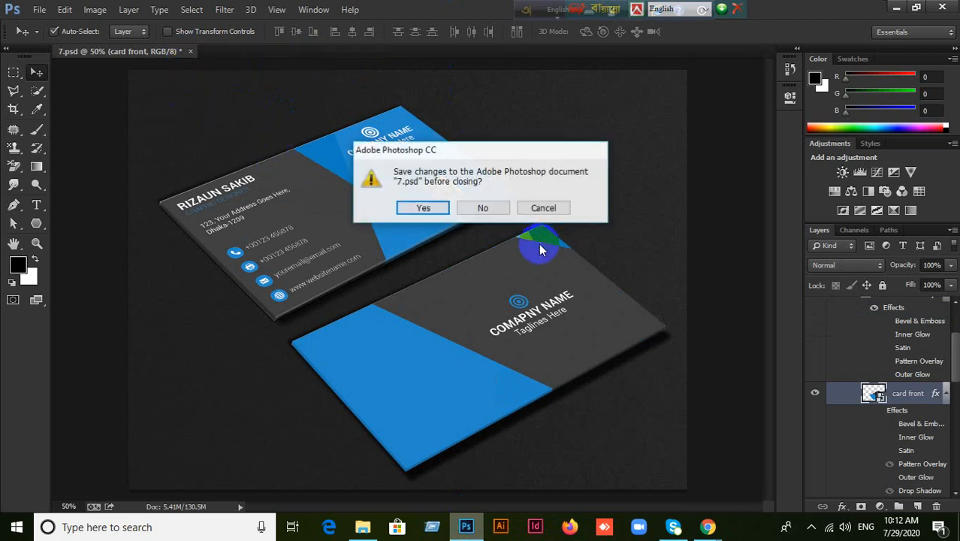
click(500, 210)
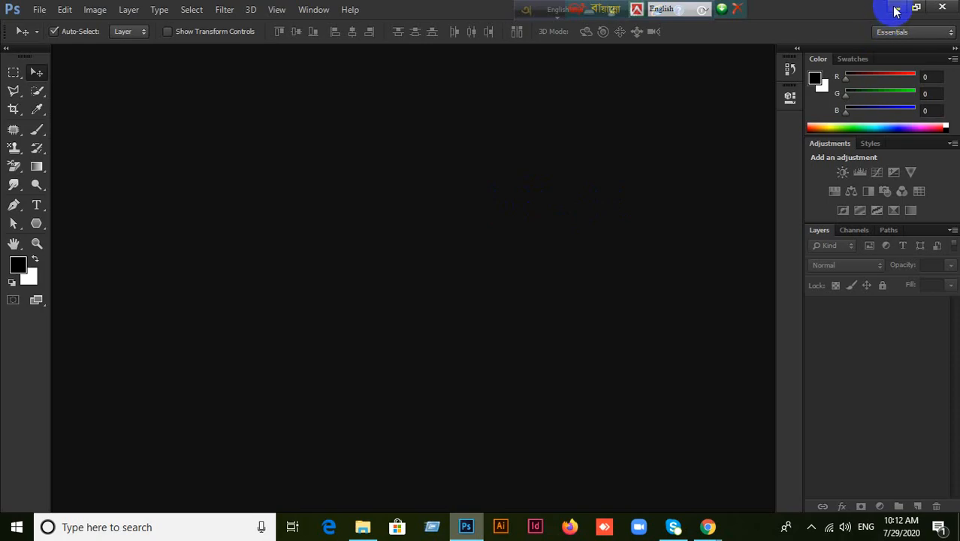
click(895, 9)
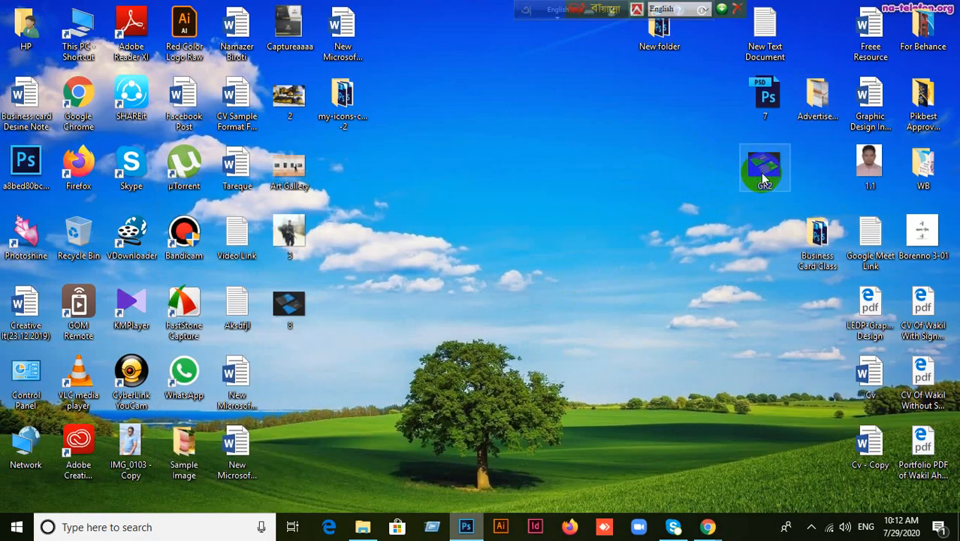
drag(766, 167, 428, 266)
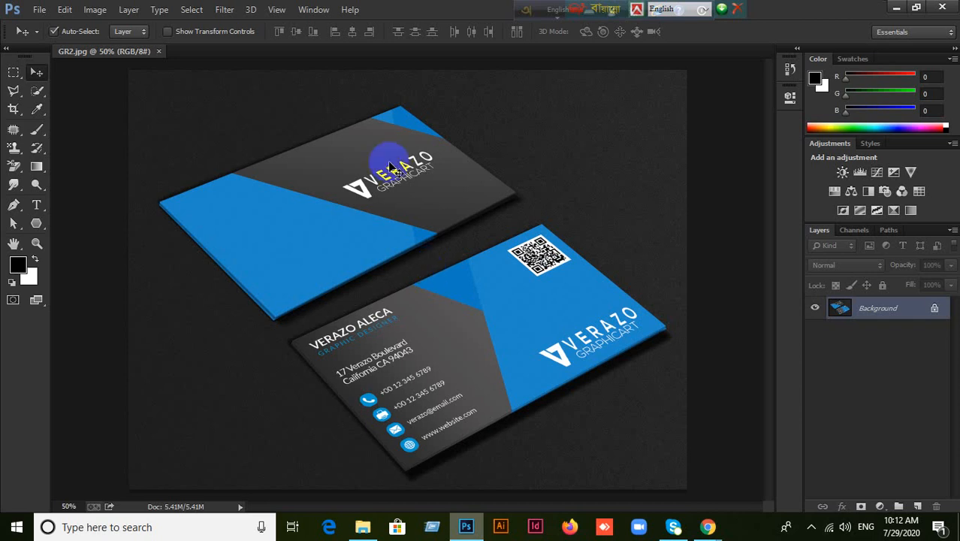
Create a new 3.25 × 1.75 inch, 300 ppi CMYK document with units in inches.
click(38, 10)
click(360, 145)
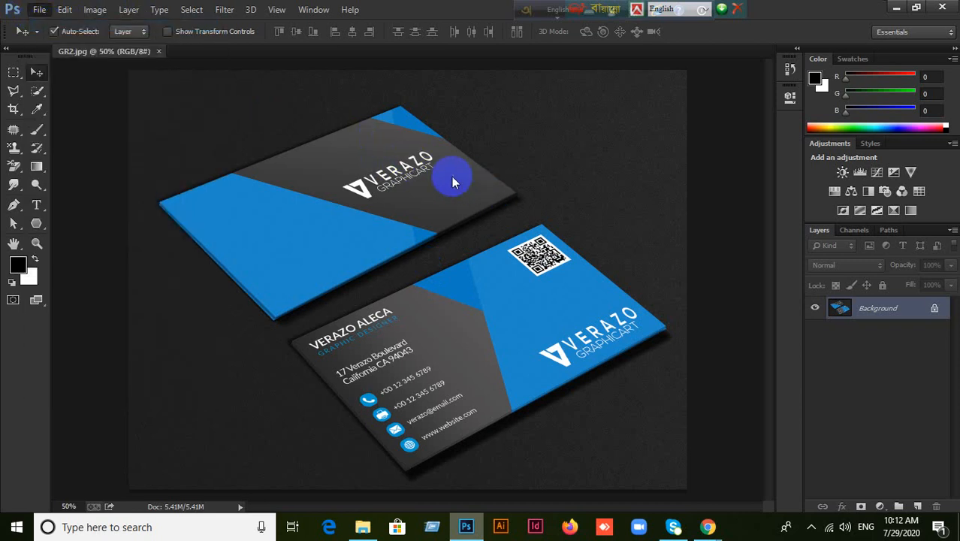
click(556, 184)
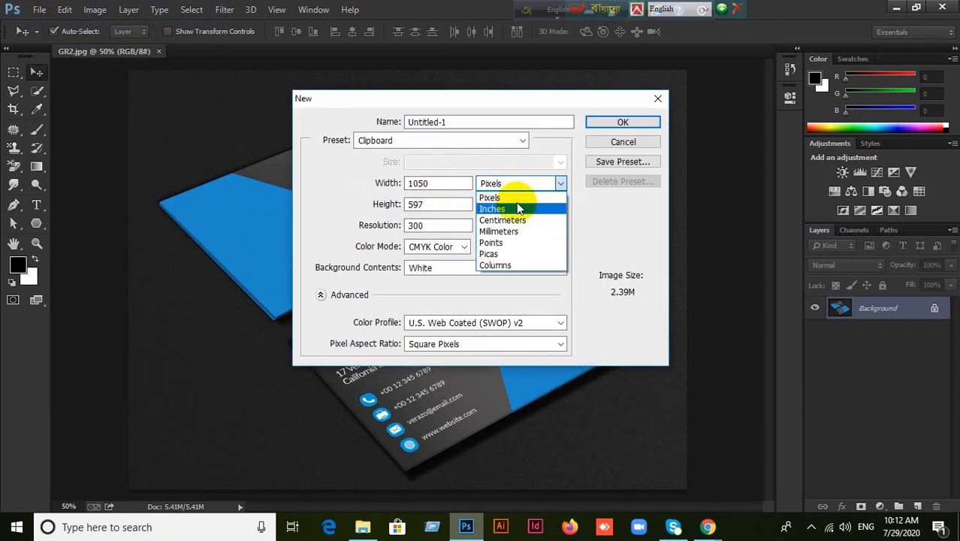
click(516, 208)
drag(431, 185, 326, 182)
text(3.25)
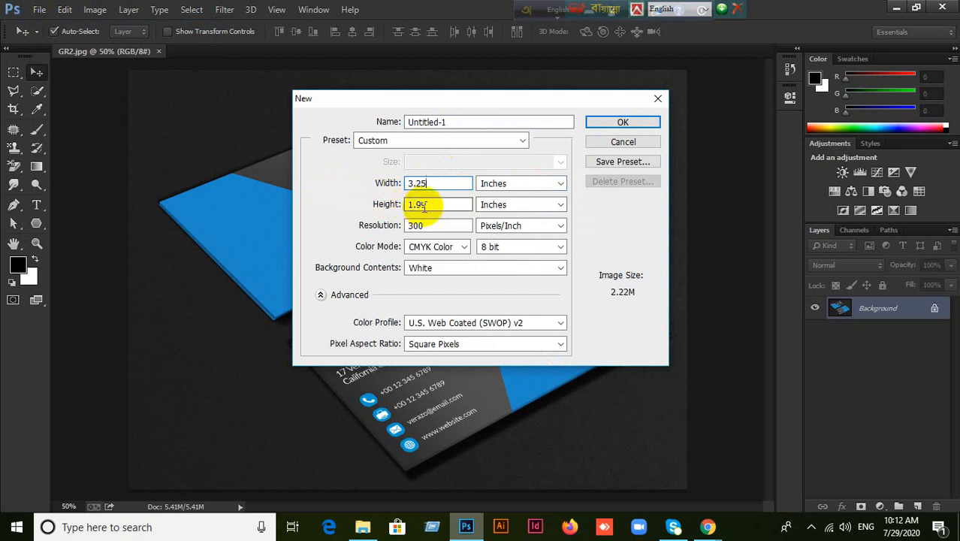
drag(425, 208, 347, 207)
text(1.75)
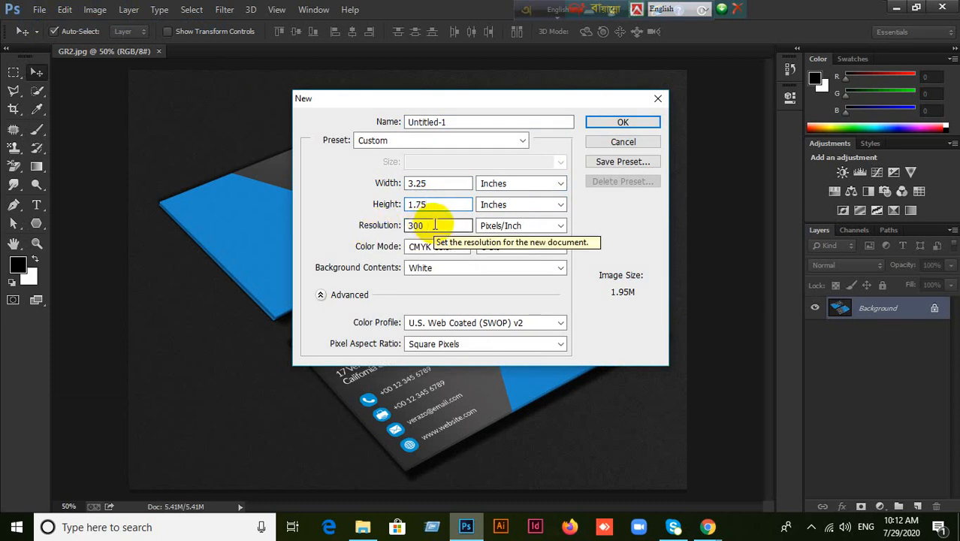
click(618, 123)
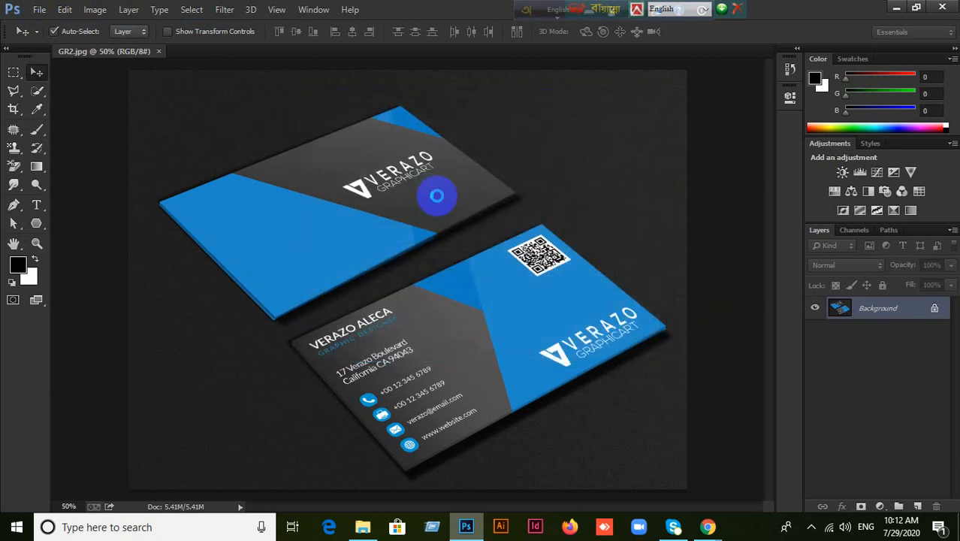
Try resizing the canvas to 3.5 × 2 inches, then cancel without applying it.
scroll(427, 211, down, 2)
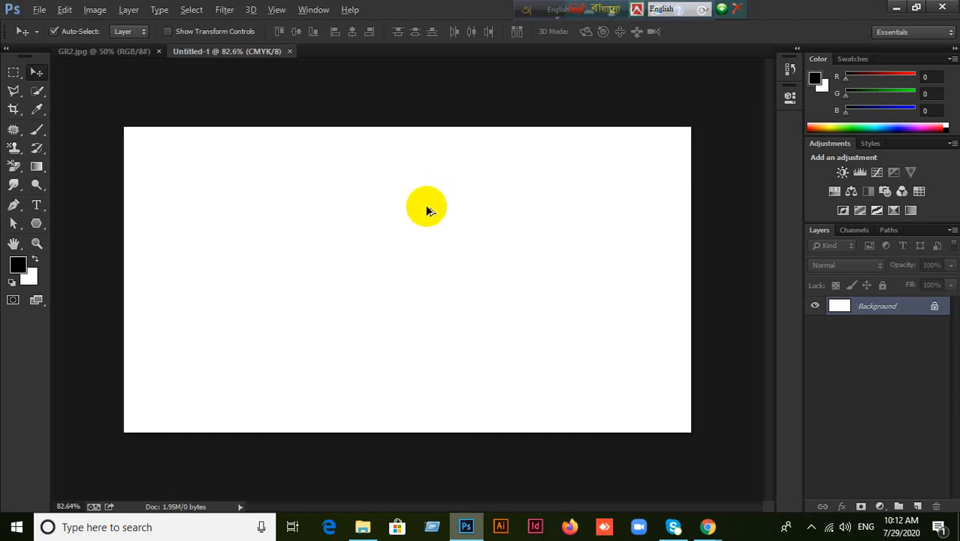
scroll(427, 210, down, 1)
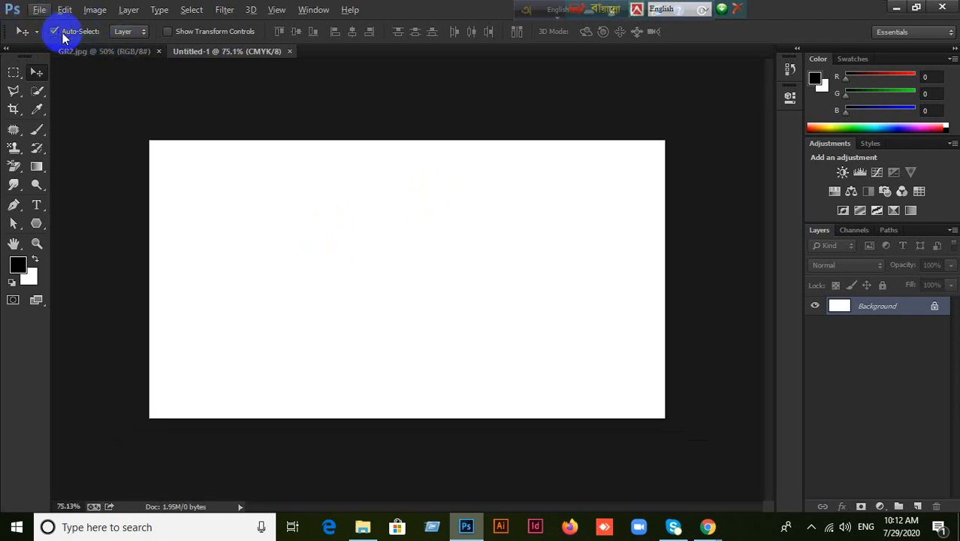
click(94, 10)
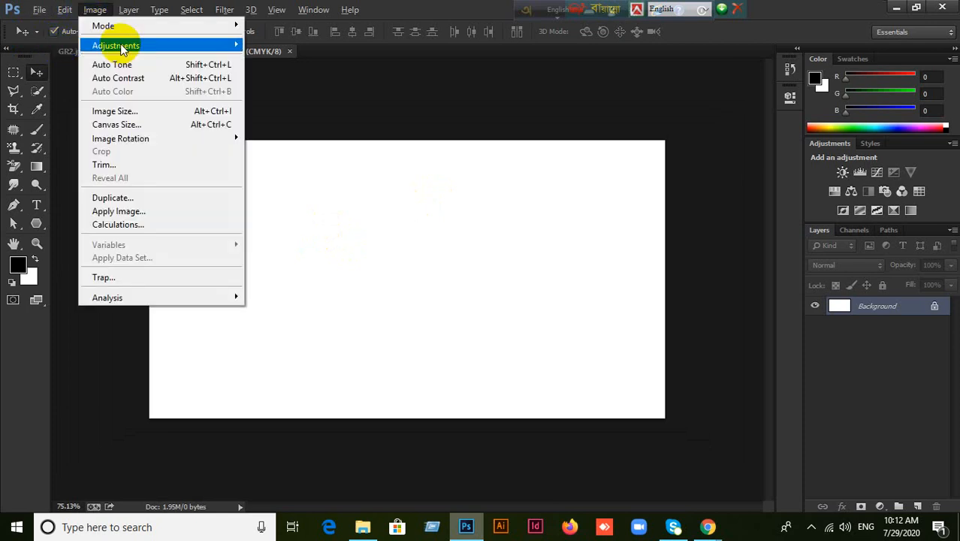
click(124, 124)
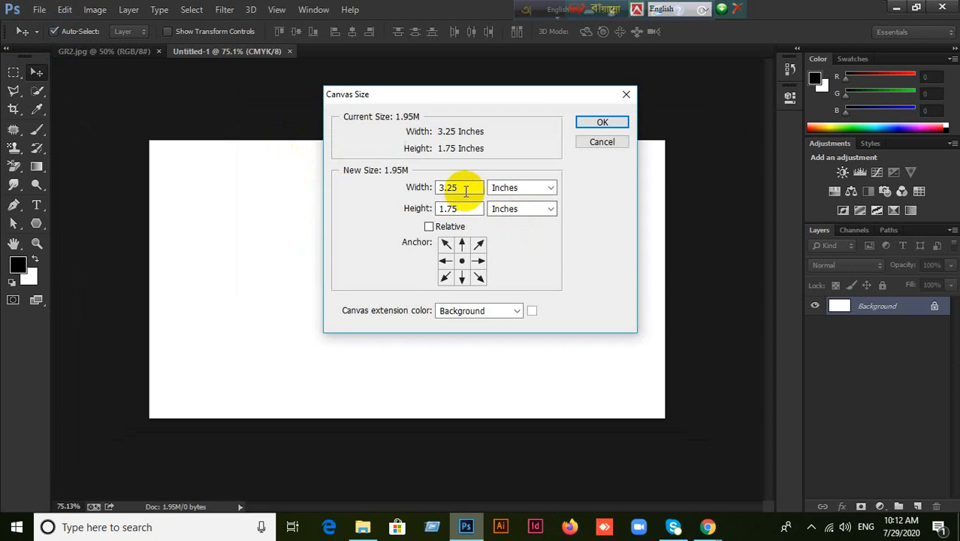
text(3.5)
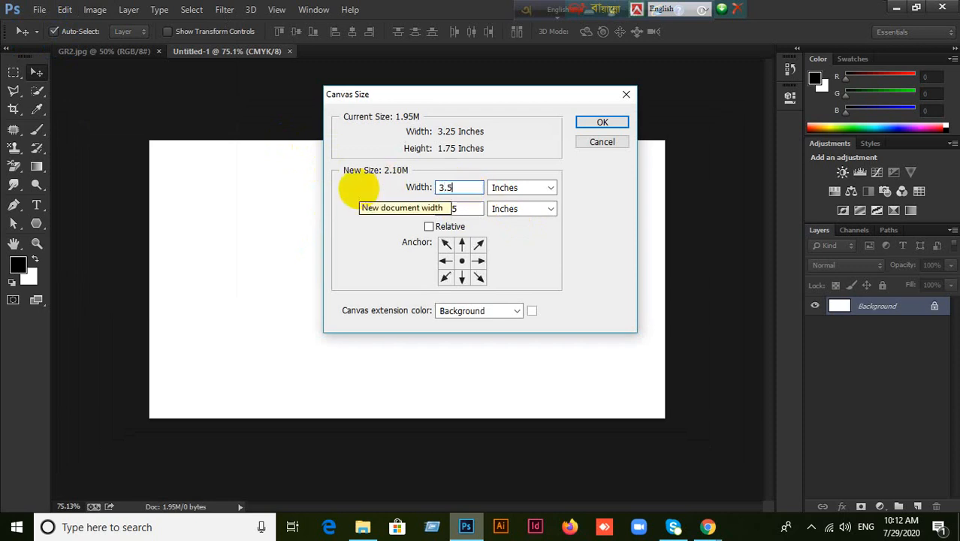
drag(461, 208, 397, 208)
text(2)
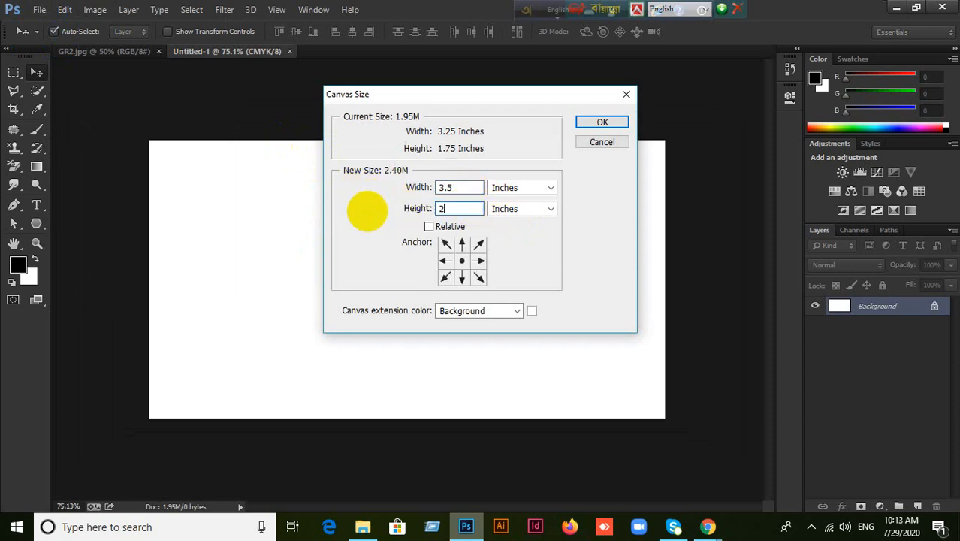
click(619, 147)
Show the rulers and place guides on the top, bottom, left and right canvas edges.
key(ctrl+r)
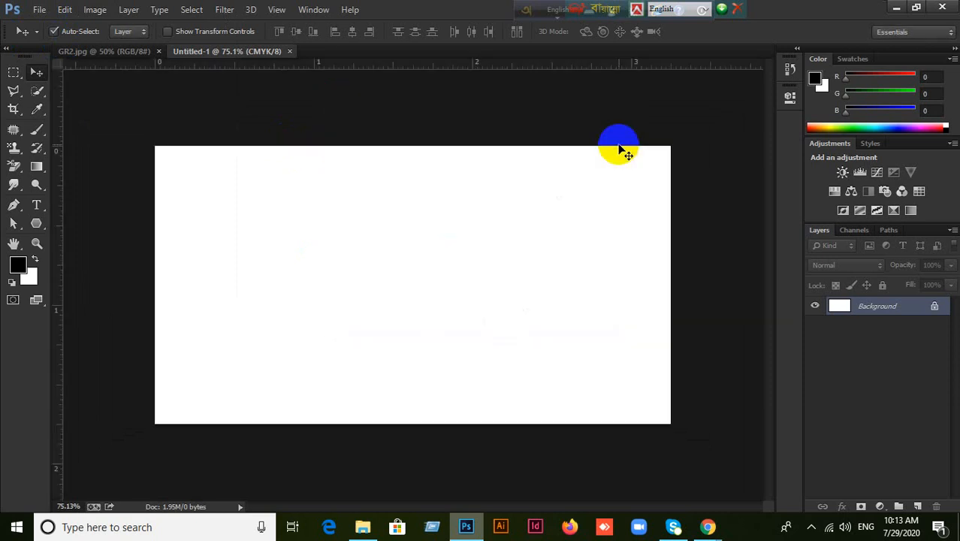
drag(420, 67, 415, 145)
drag(387, 65, 397, 423)
drag(57, 284, 155, 292)
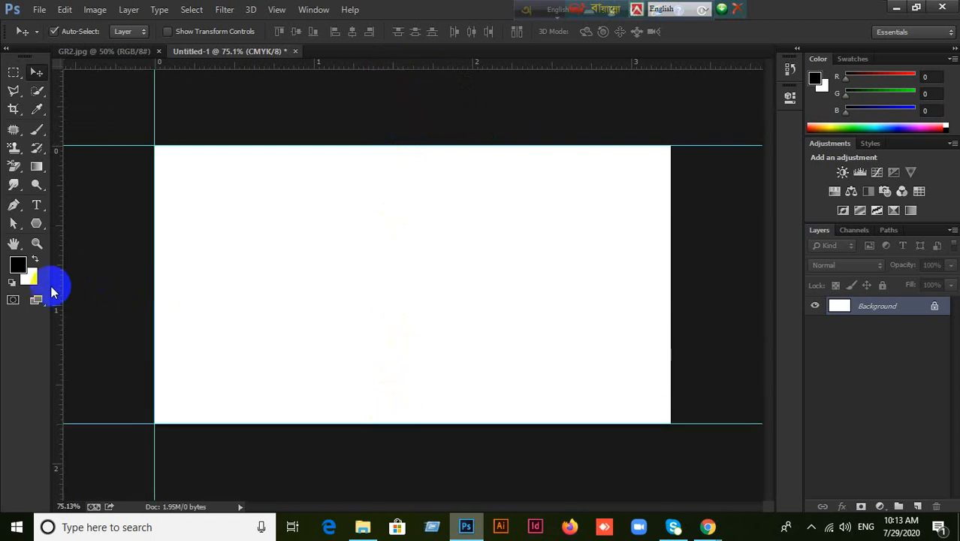
drag(60, 278, 670, 279)
Enlarge the canvas to 3.5 × 2 inches.
click(95, 10)
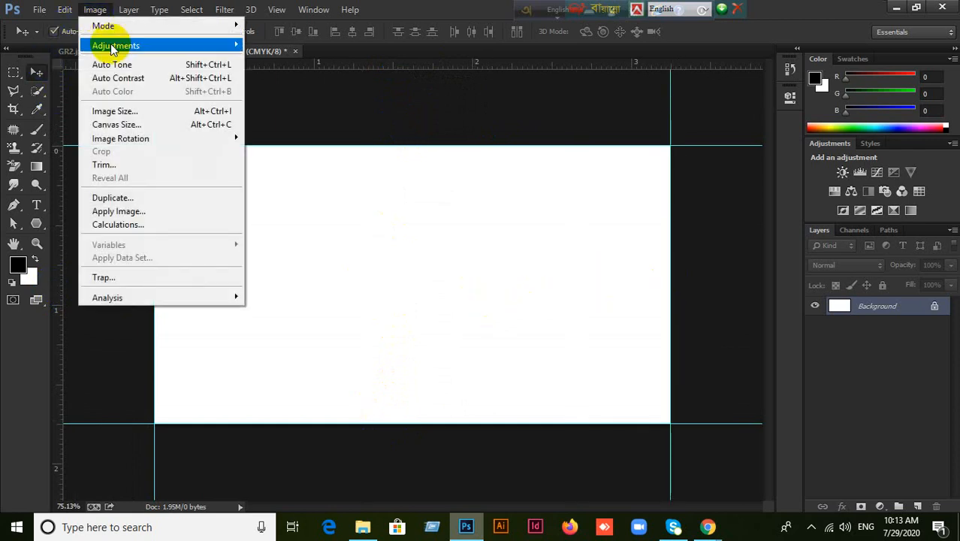
click(120, 124)
drag(450, 187, 422, 187)
text(3.5)
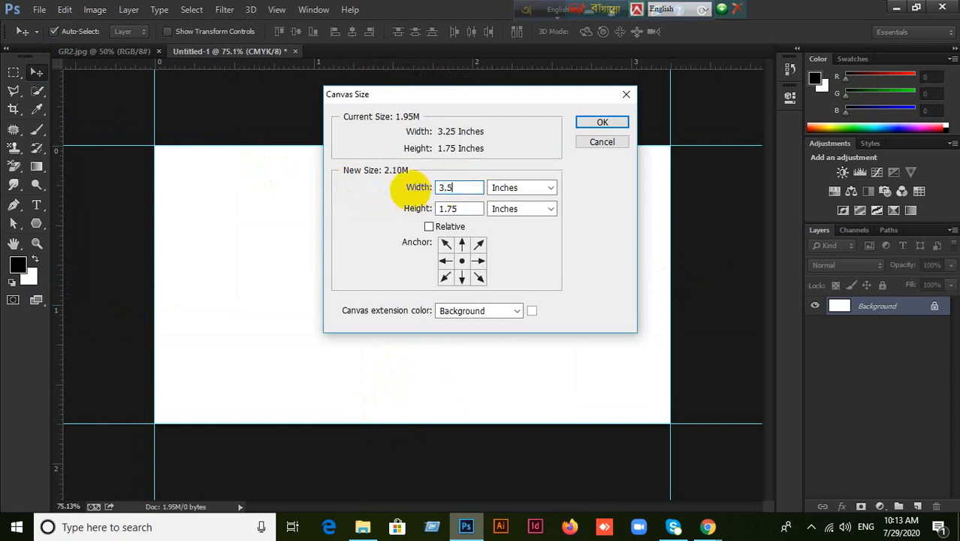
drag(458, 208, 333, 226)
text(2)
click(601, 124)
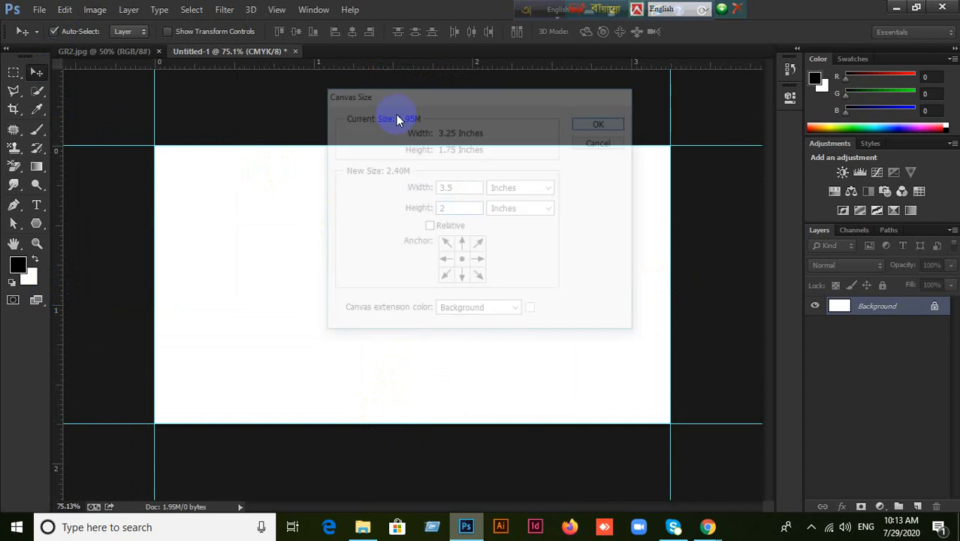
Add guides at the new top, bottom, right and left canvas edges.
drag(388, 67, 385, 126)
drag(380, 69, 385, 443)
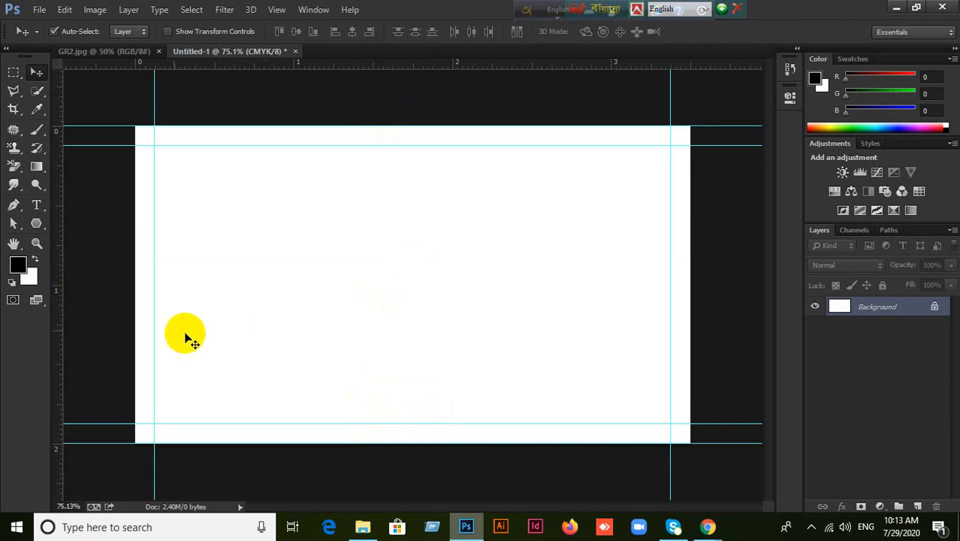
drag(60, 279, 688, 307)
drag(57, 303, 135, 304)
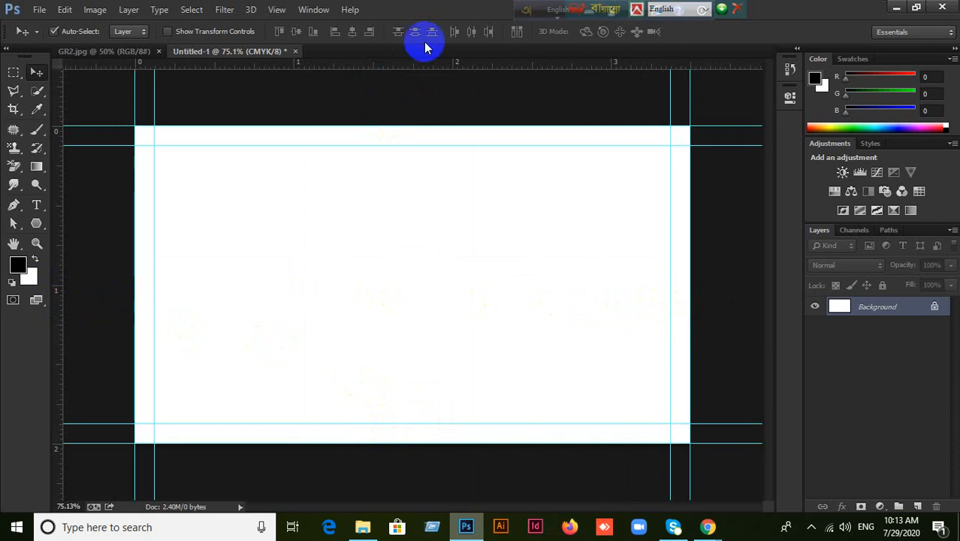
Enlarge the canvas further to 3.75 × 2.25 inches.
click(96, 11)
click(117, 125)
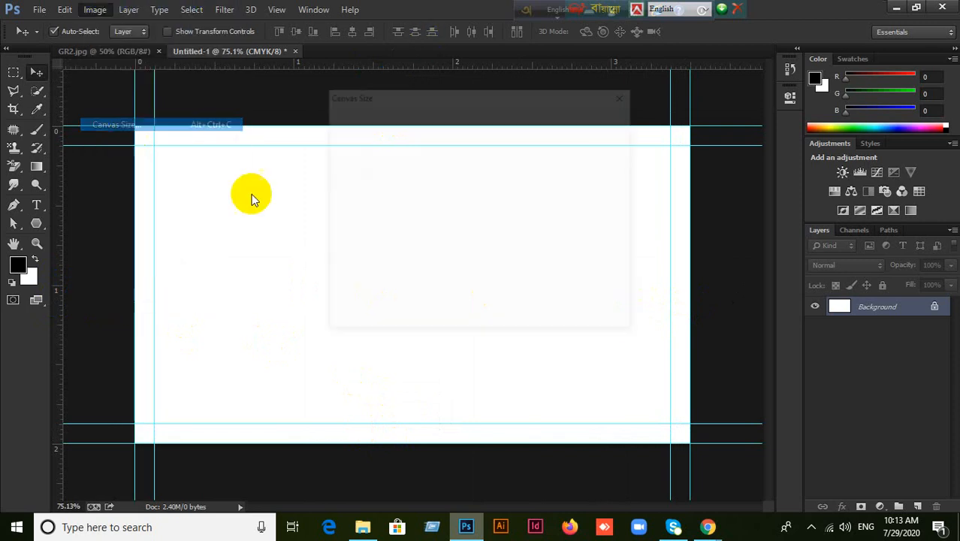
text(3.75)
click(444, 209)
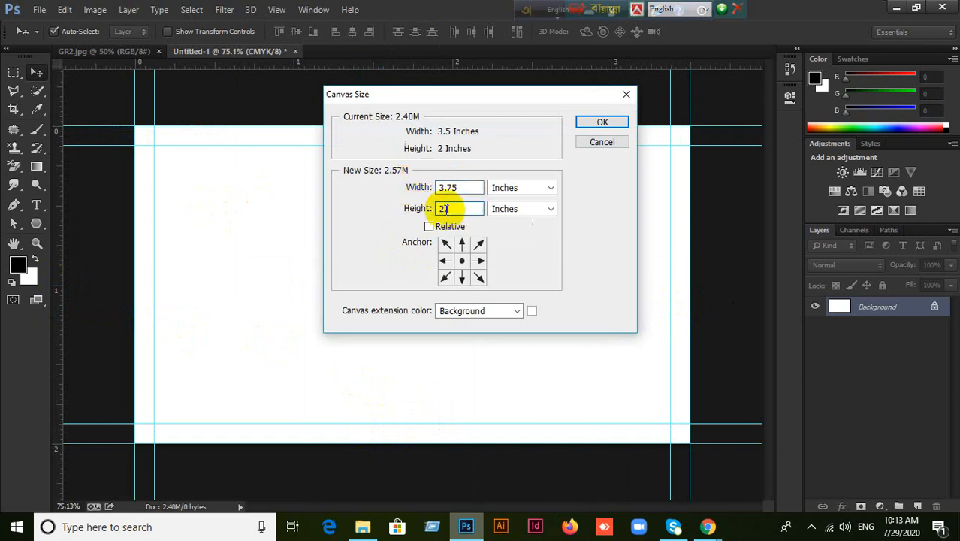
text(.25)
click(601, 122)
Mark the edges of the 3.75 × 2.25 inch canvas with guides.
drag(383, 64, 418, 459)
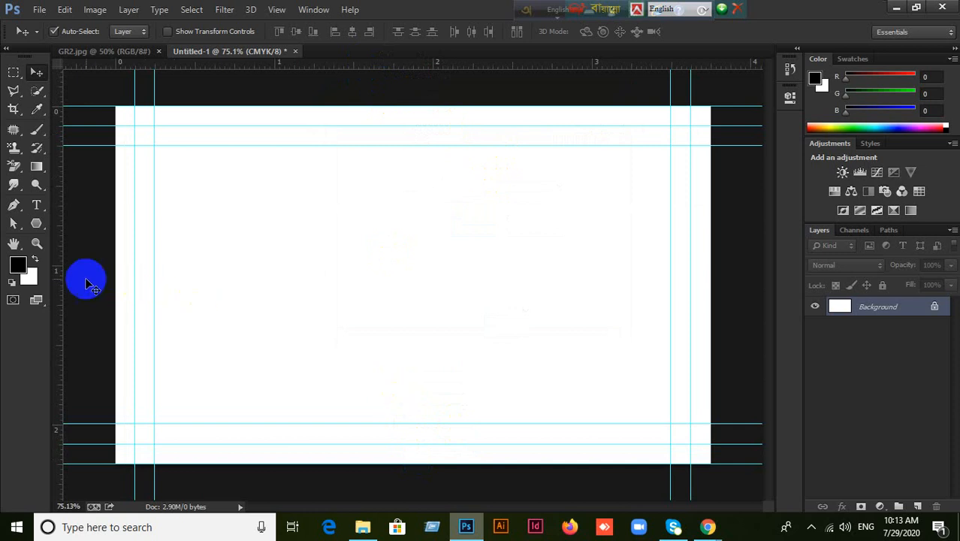
drag(65, 275, 116, 281)
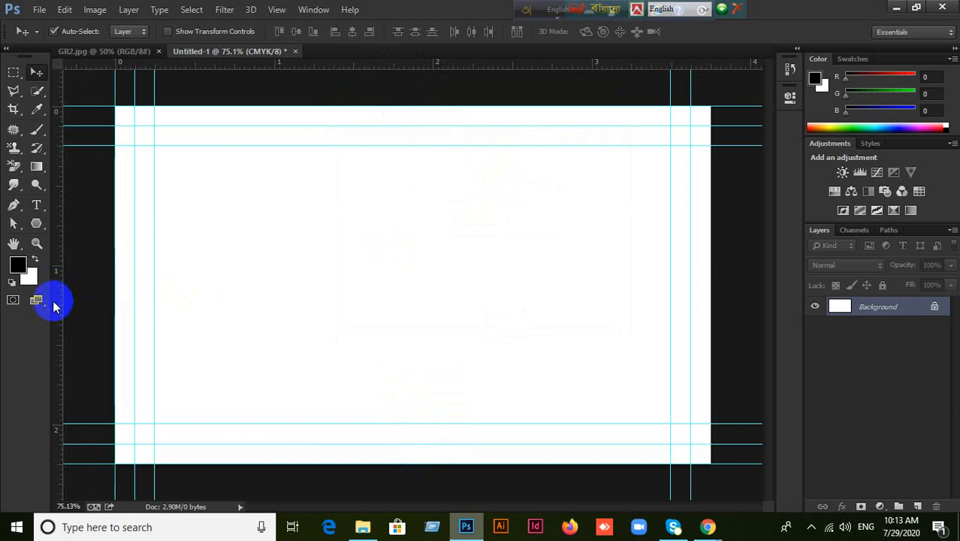
drag(60, 302, 711, 325)
click(98, 48)
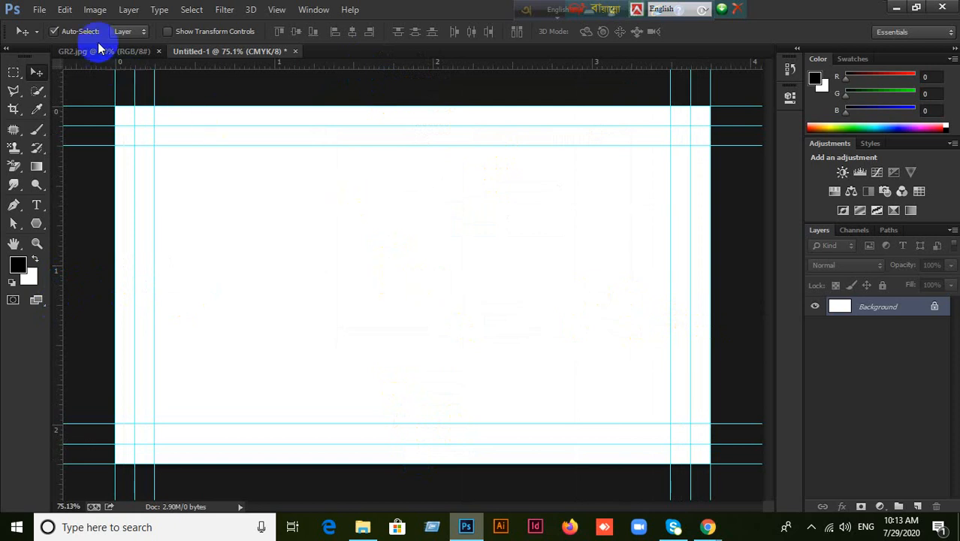
In GR2.jpg, pick the Perspective Crop Tool from the crop tool group.
click(97, 54)
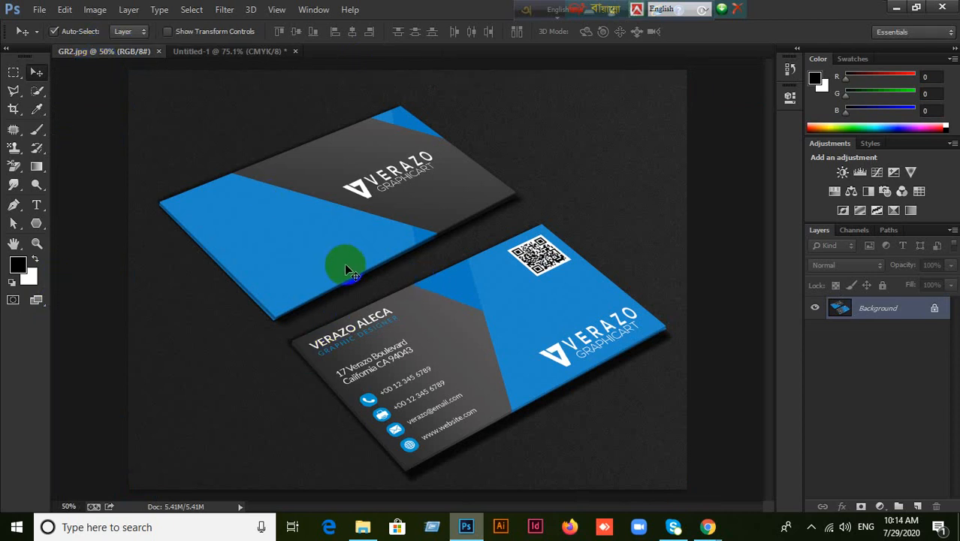
click(13, 129)
click(437, 12)
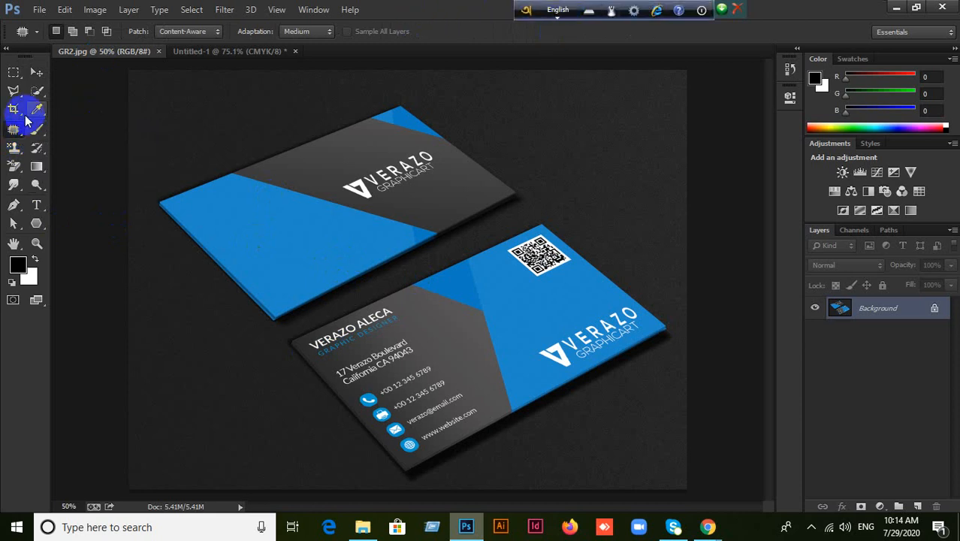
click(13, 110)
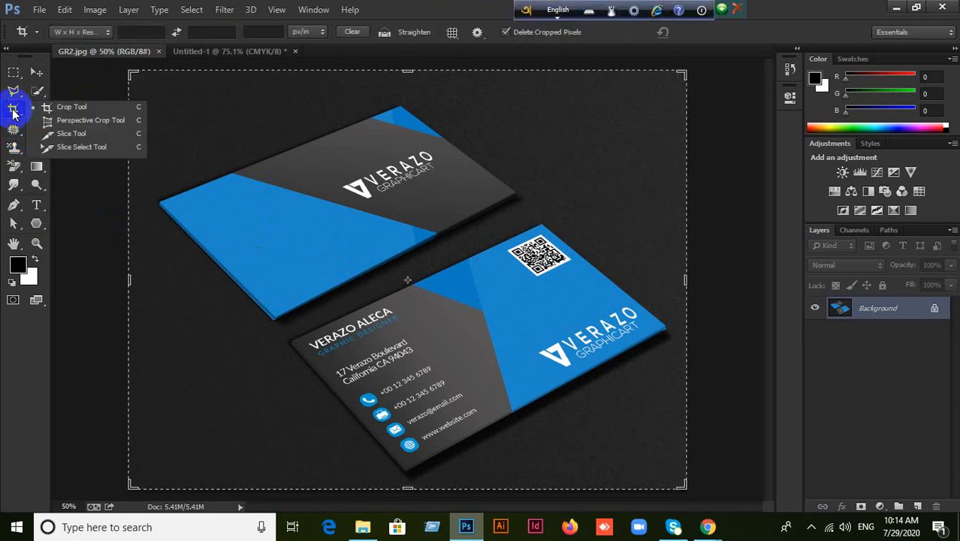
click(426, 9)
click(36, 71)
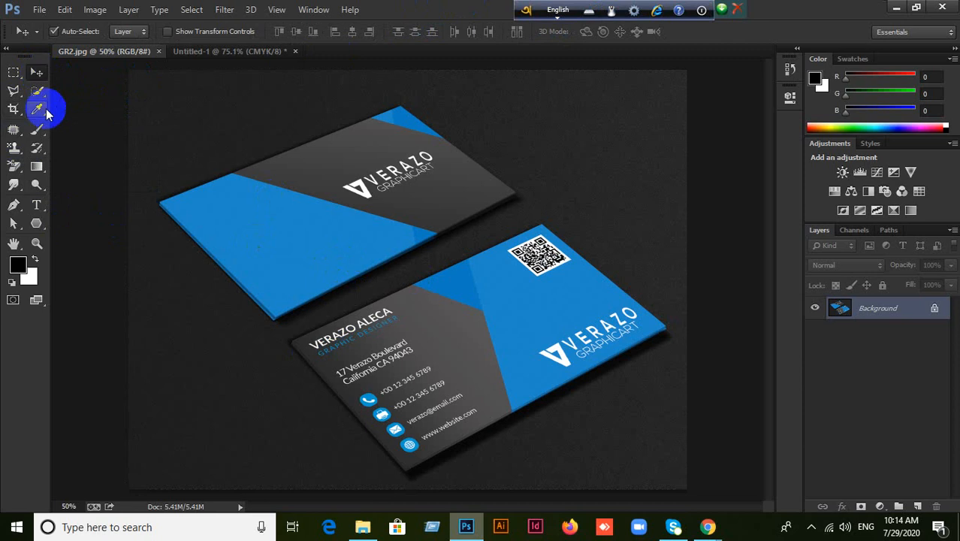
click(11, 112)
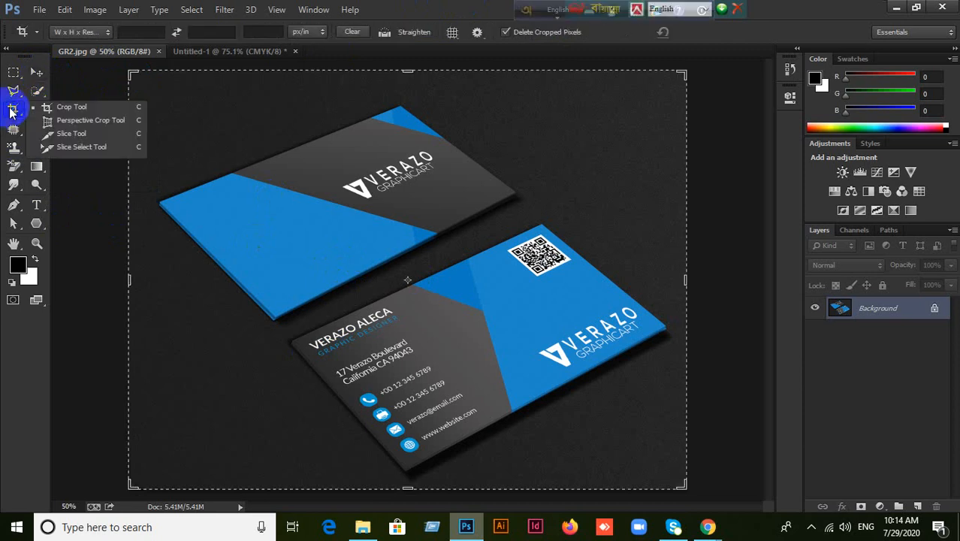
click(70, 128)
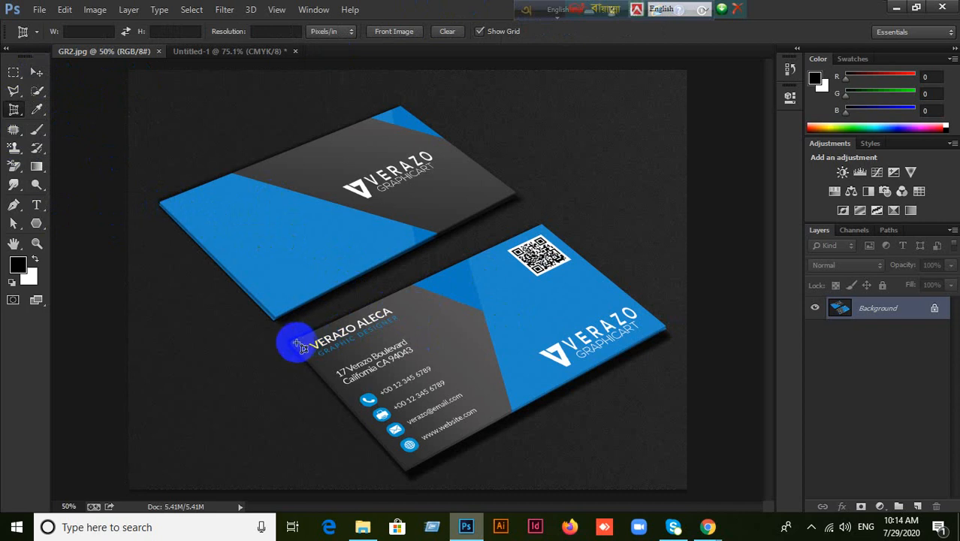
Perspective-crop the front card by its four corners and select the whole flattened image.
drag(293, 344, 536, 224)
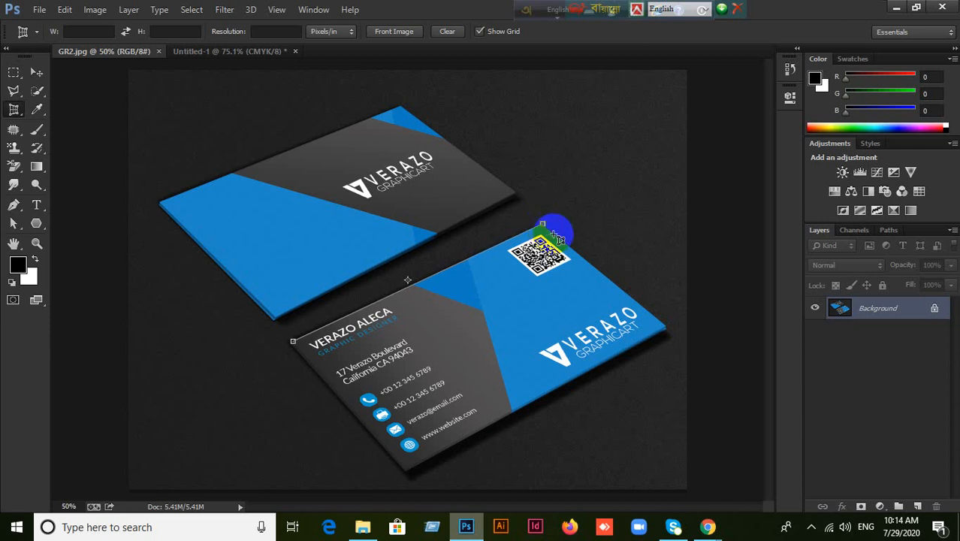
click(664, 326)
click(595, 366)
mouse_move(572, 386)
mouse_down()
mouse_move(439, 411)
mouse_move(403, 469)
mouse_up()
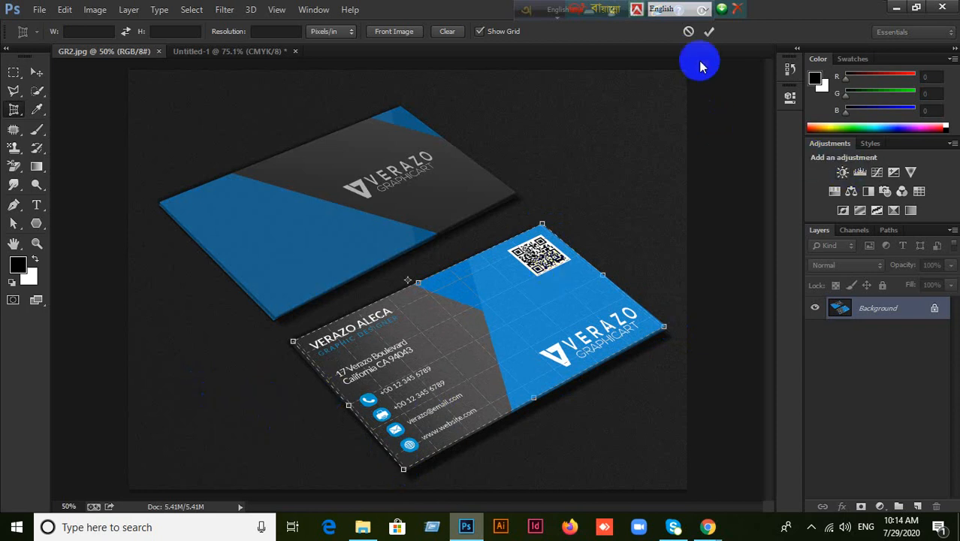
click(709, 31)
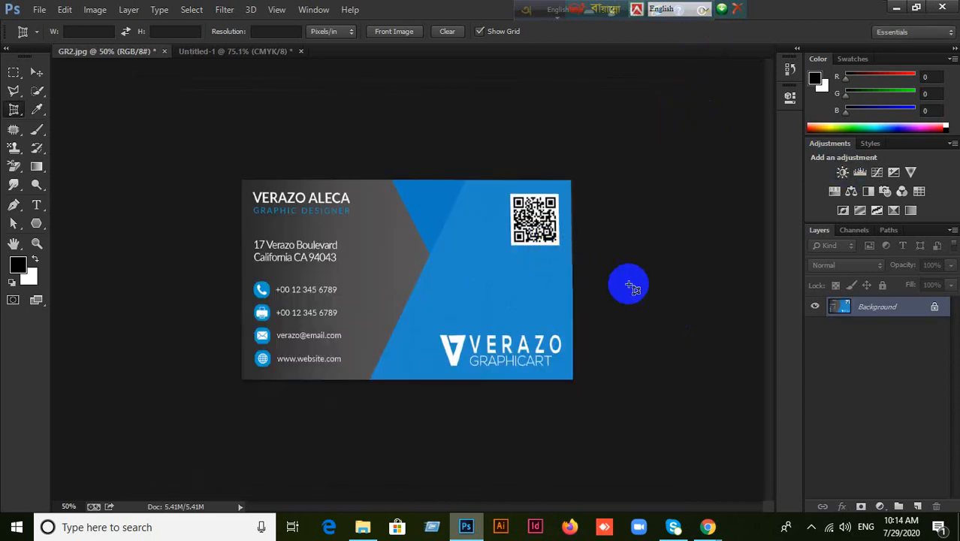
key(ctrl+a)
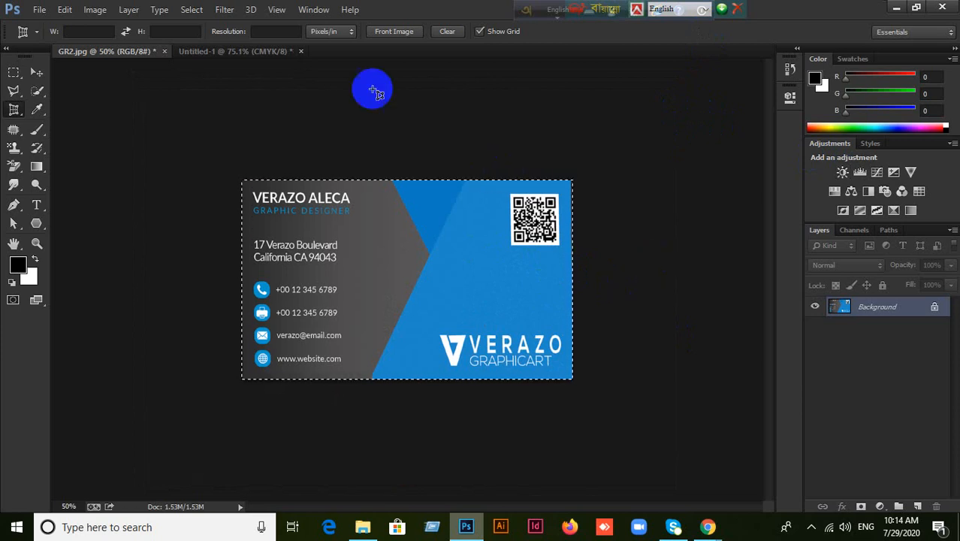
click(255, 51)
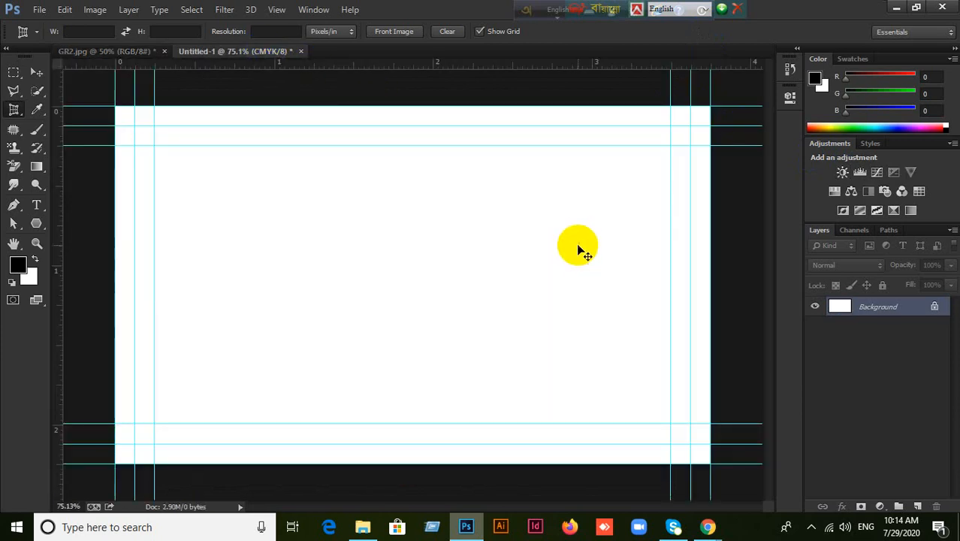
Paste the flattened card into Untitled-1 as Layer 1 and deselect GR2.jpg.
key(ctrl+v)
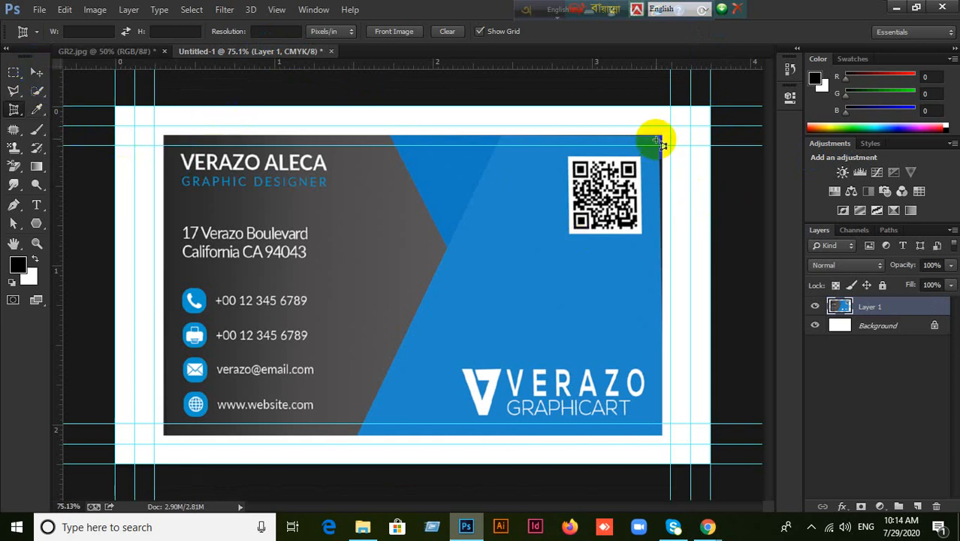
click(129, 53)
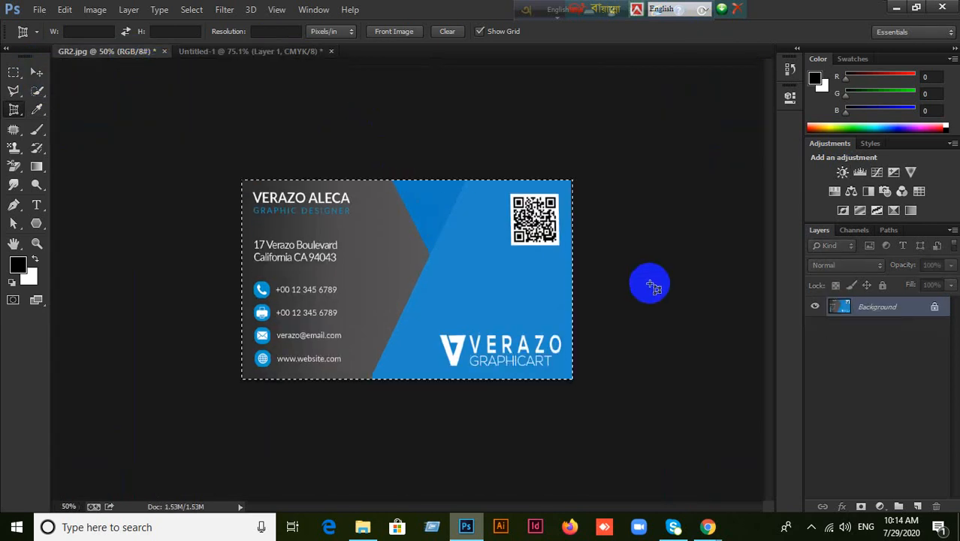
key(ctrl+d)
scroll(588, 244, up, 3)
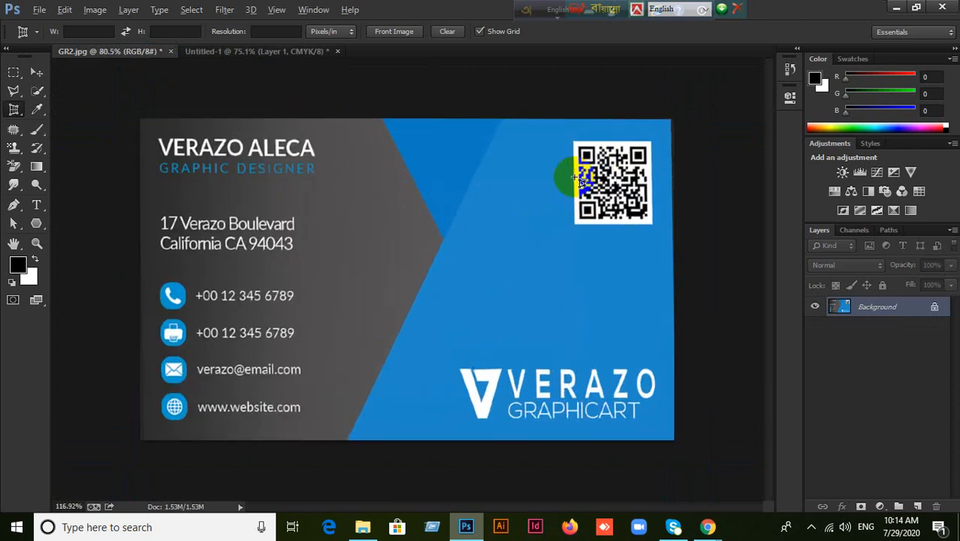
scroll(679, 109, down, 1)
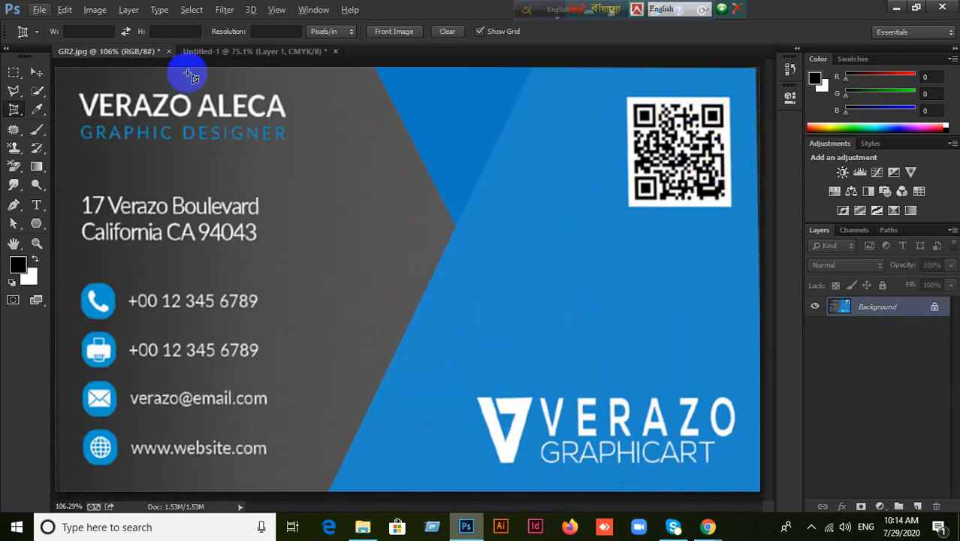
click(303, 52)
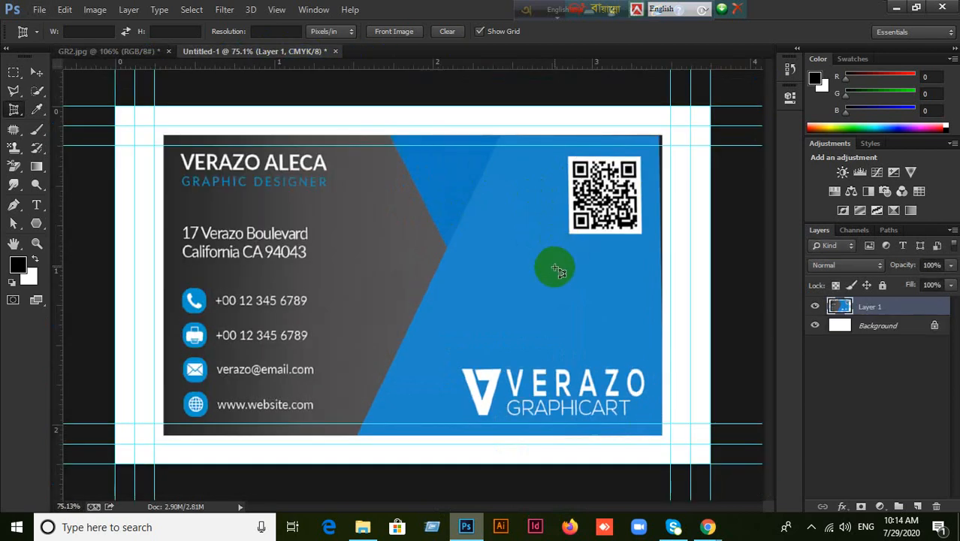
click(36, 72)
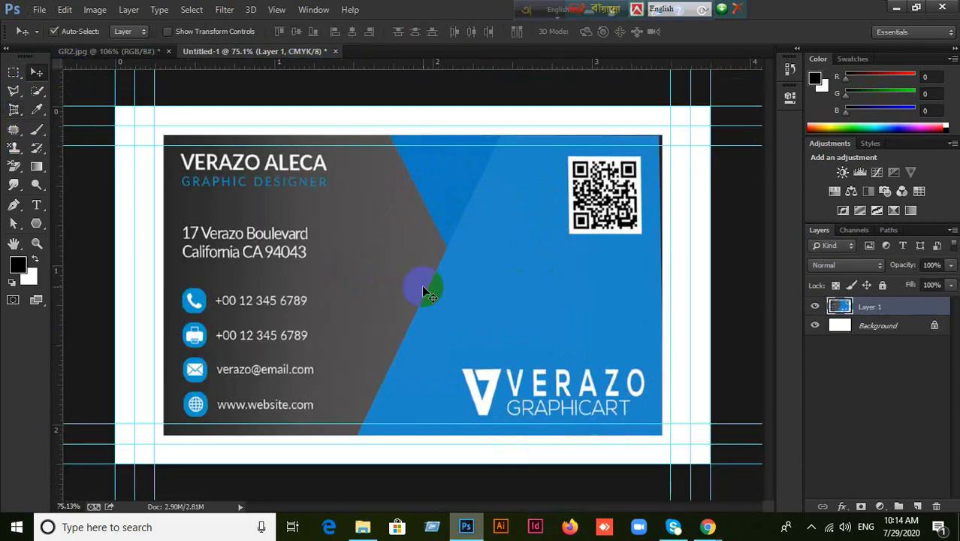
Free-transform Layer 1 to about 120% so the card reaches the outer guides.
key(ctrl+t)
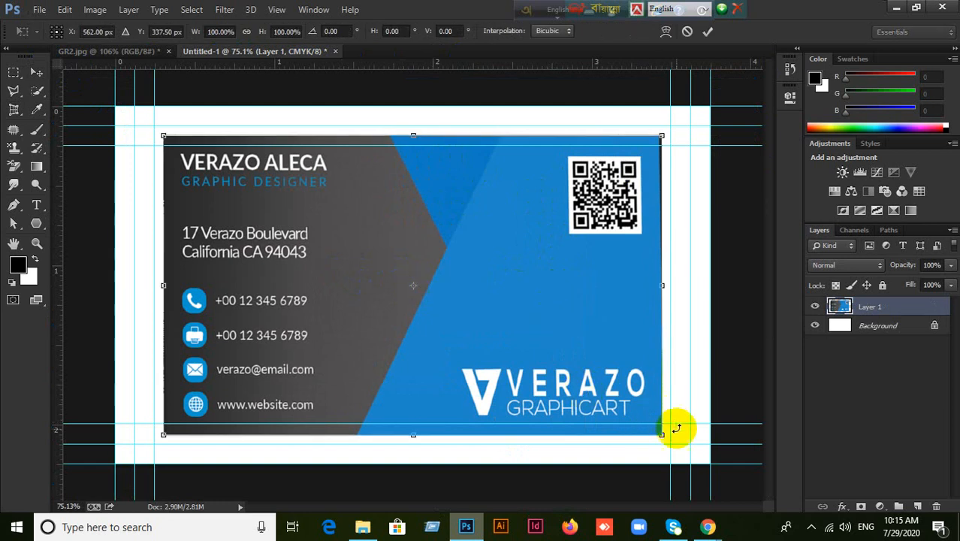
drag(661, 434, 712, 467)
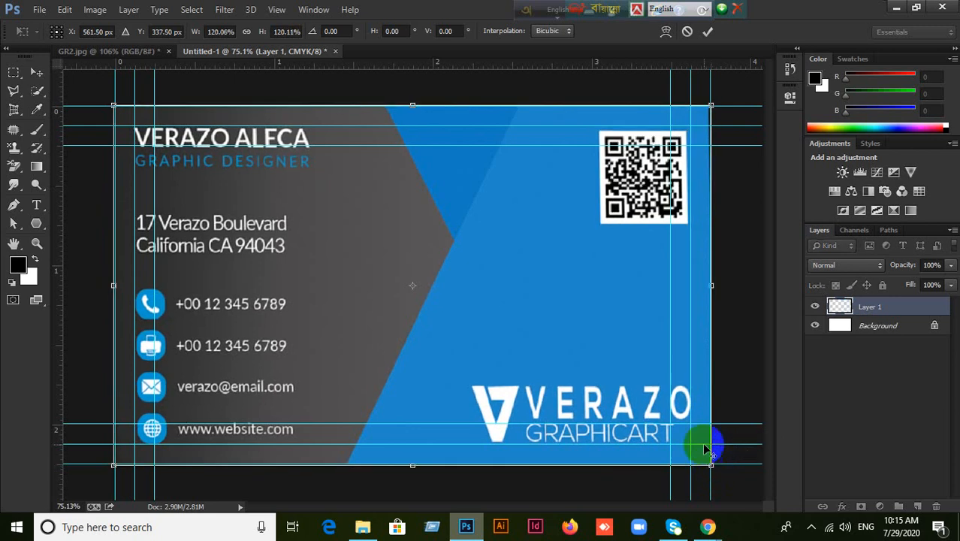
click(706, 35)
click(346, 284)
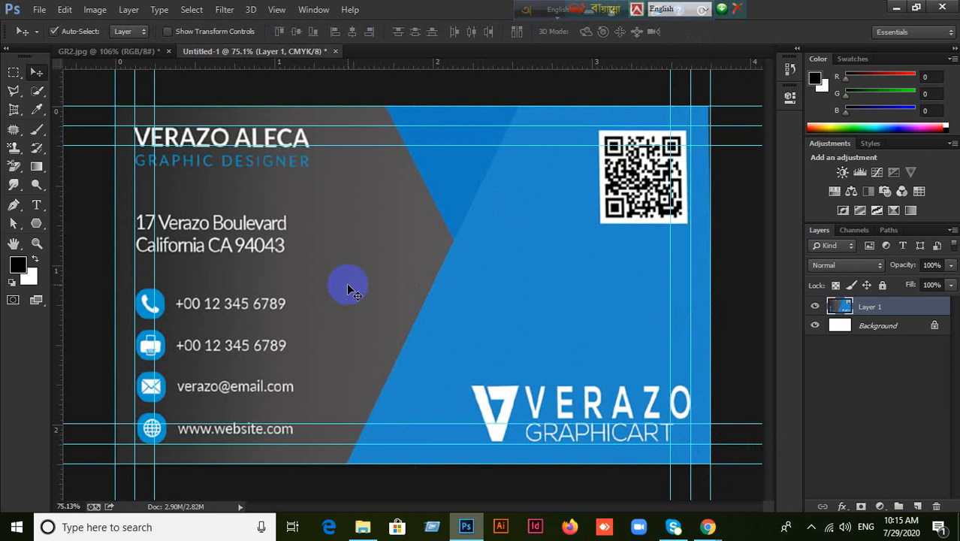
Lock Layer 1, draw Rectangle 1 over the whole card, and hide it.
click(882, 285)
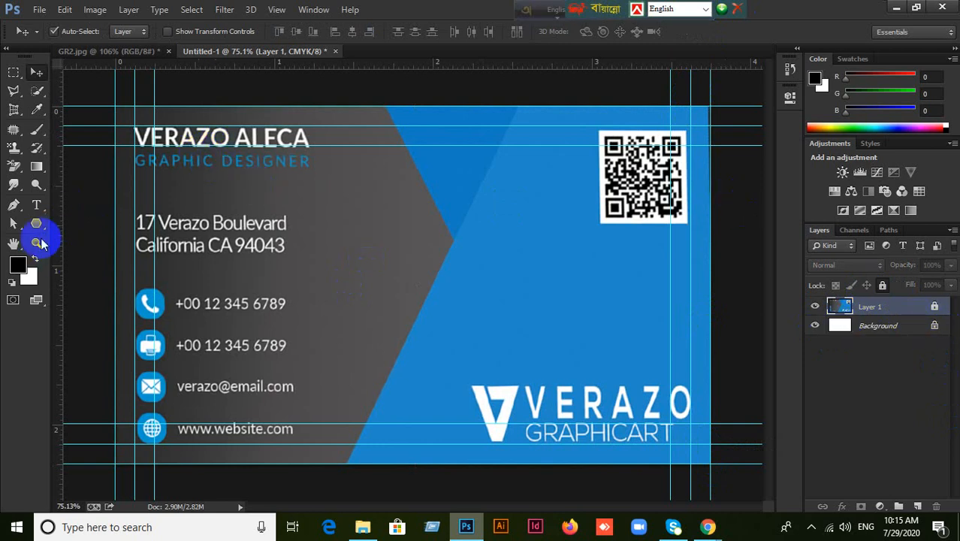
click(36, 223)
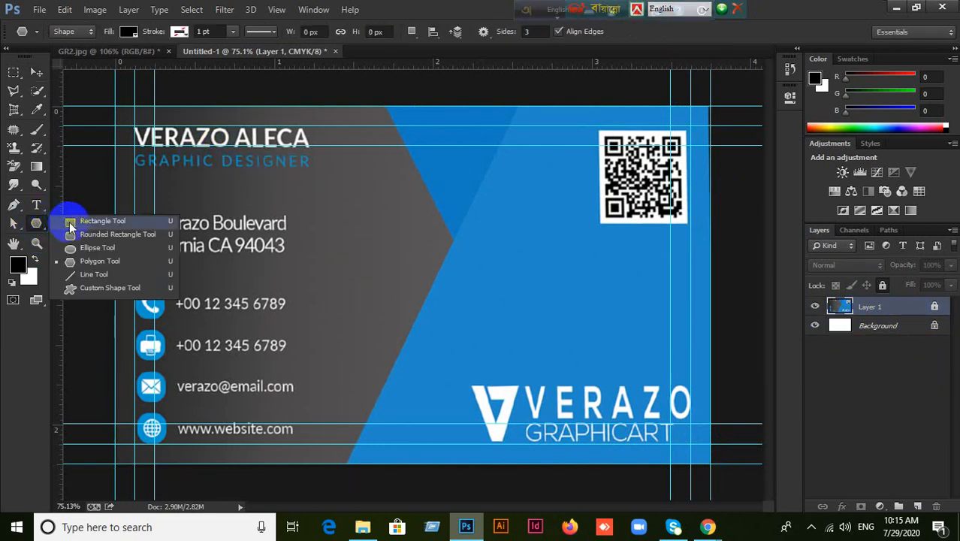
click(70, 221)
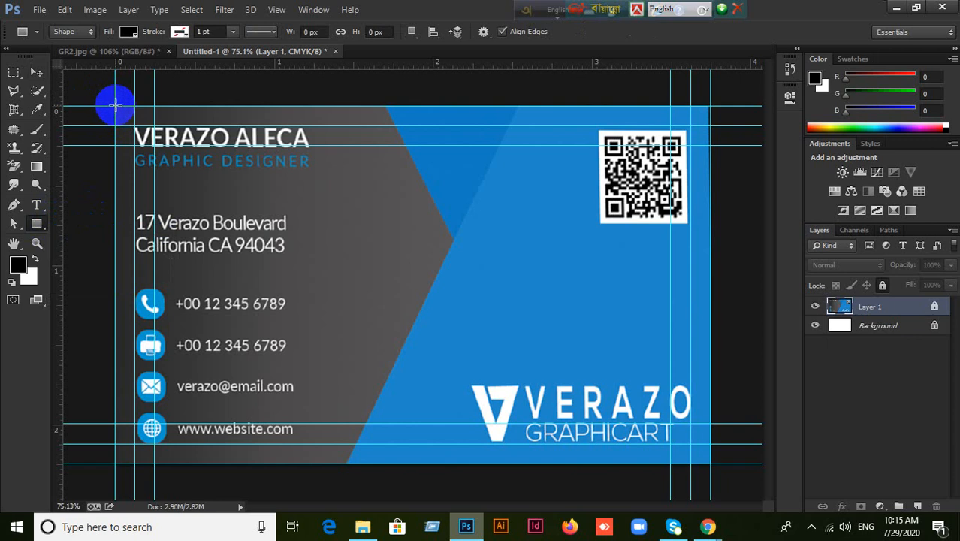
drag(115, 106, 709, 467)
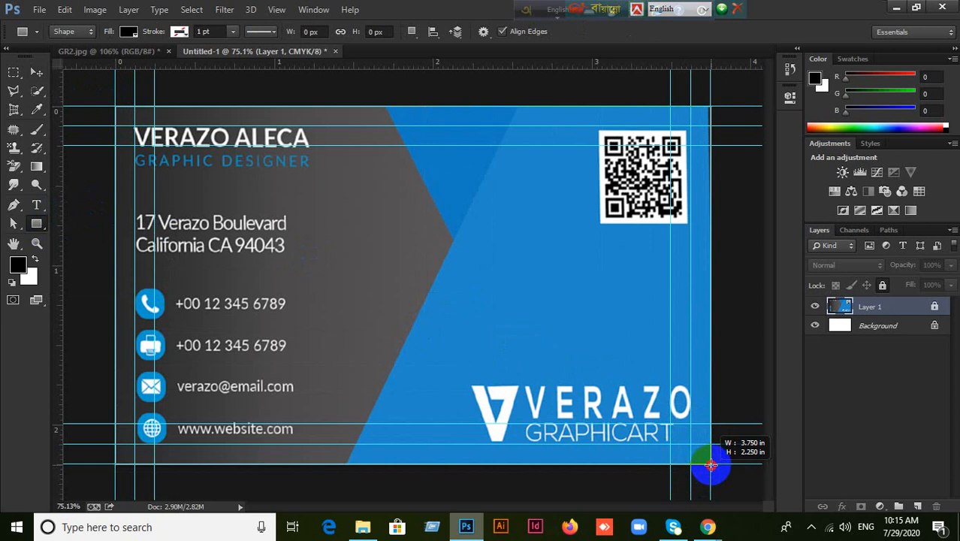
drag(710, 465, 711, 466)
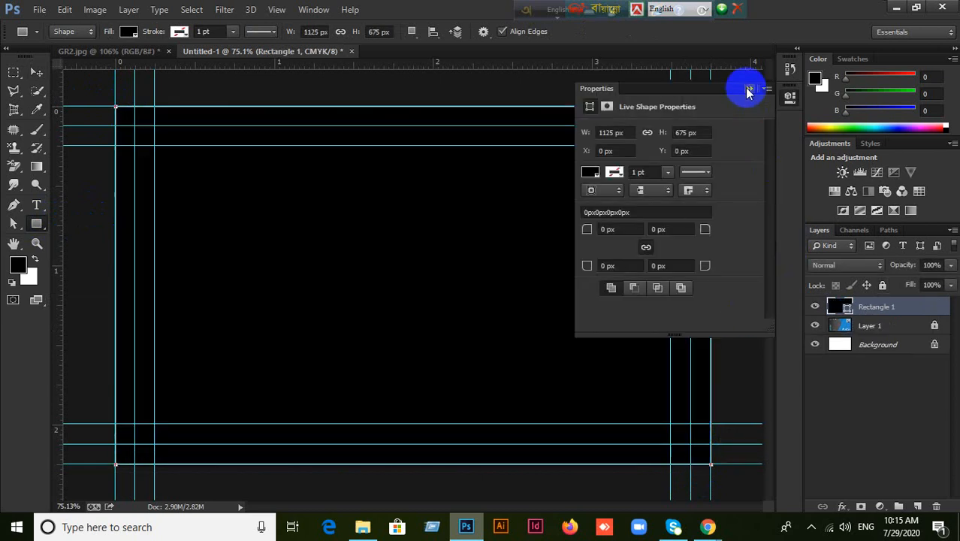
click(748, 90)
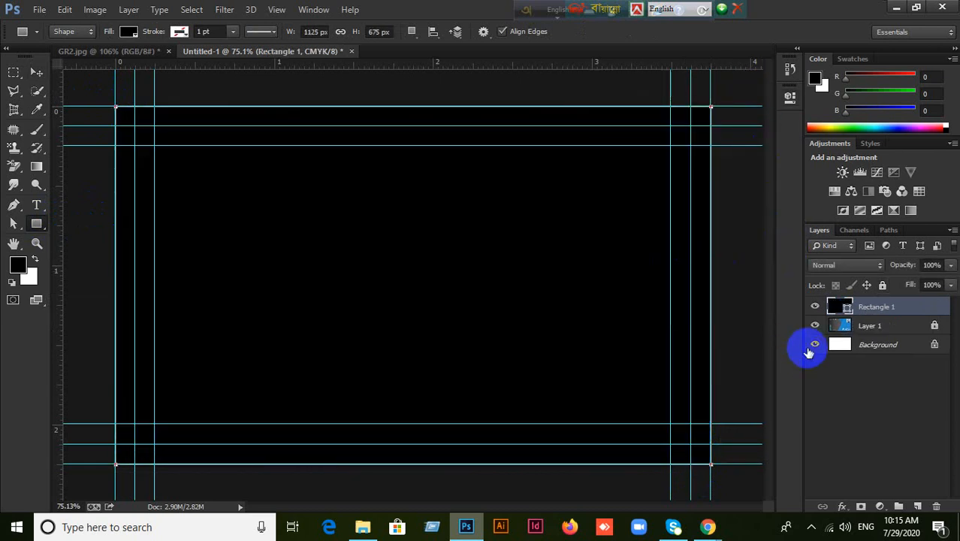
click(815, 308)
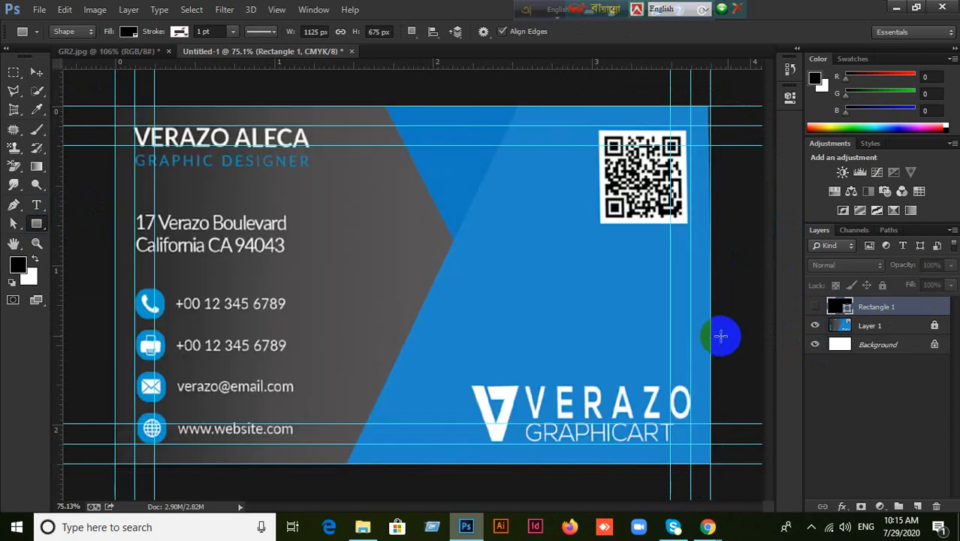
Sample the card's dark grey 2a2b2a, fill Rectangle 1 with it, then hide Rectangle 1.
click(38, 110)
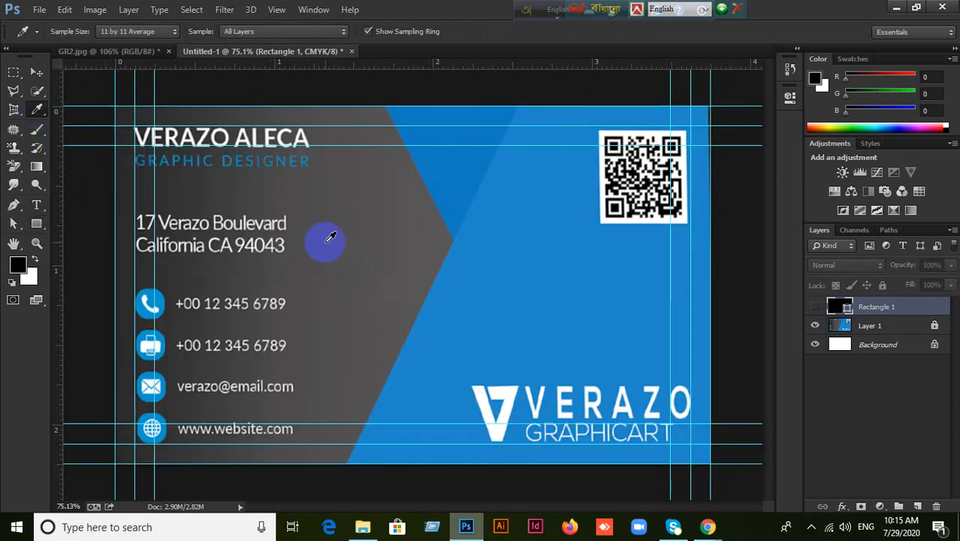
click(127, 264)
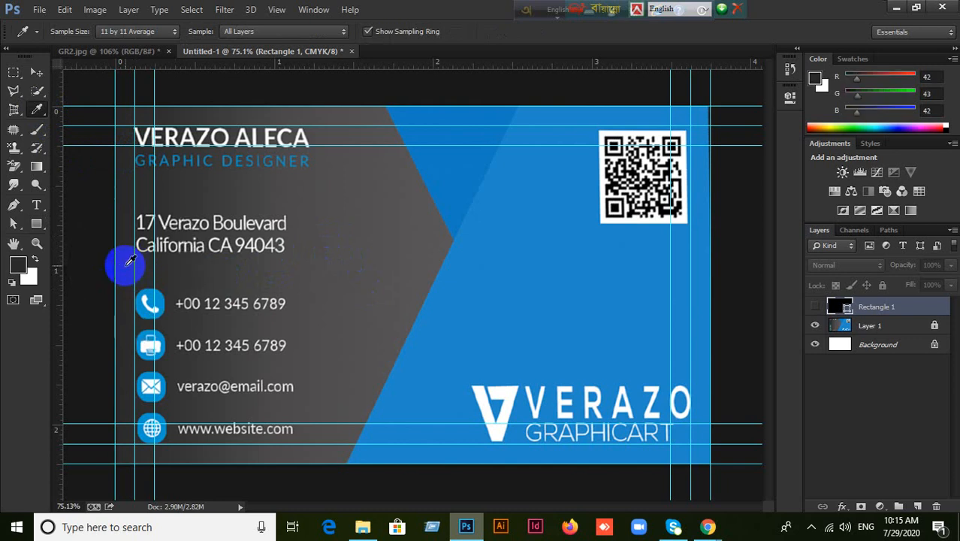
click(36, 71)
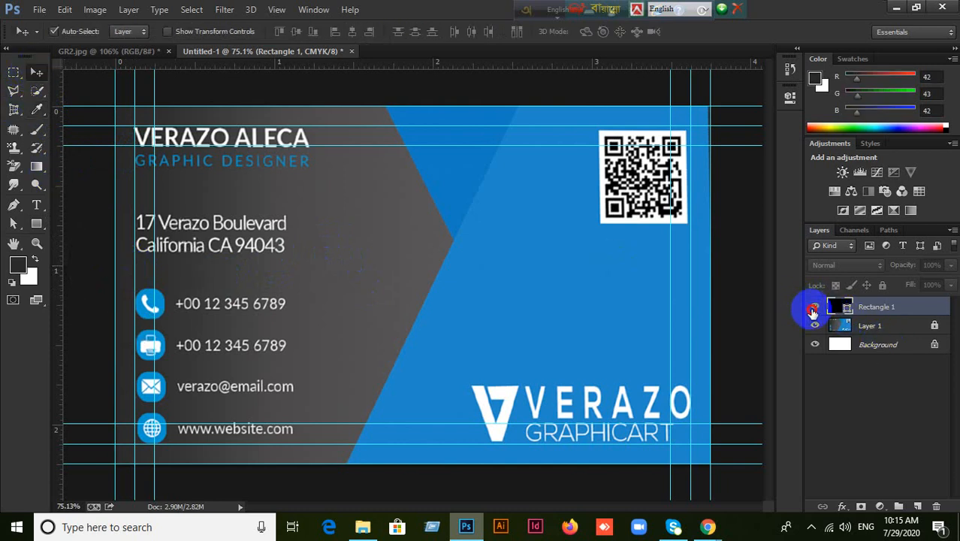
click(814, 308)
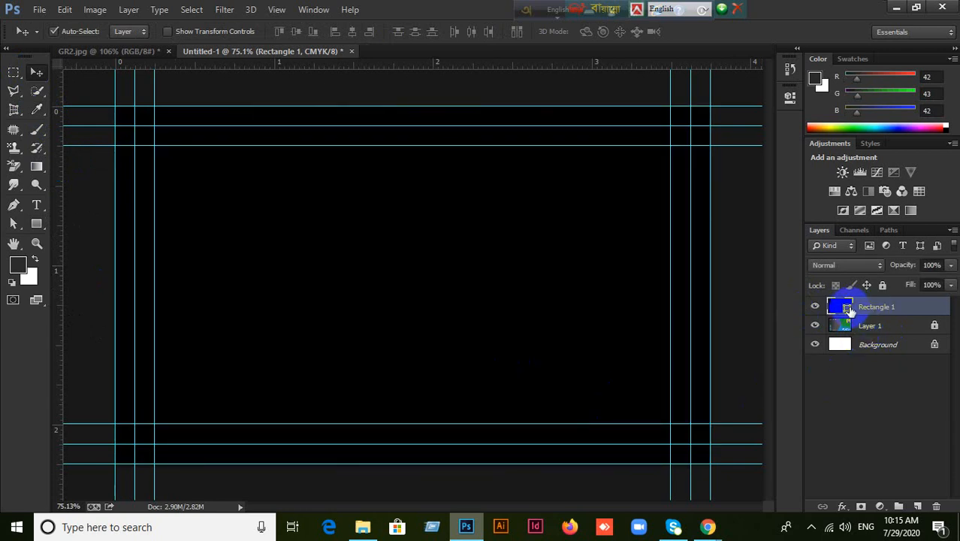
double_click(847, 306)
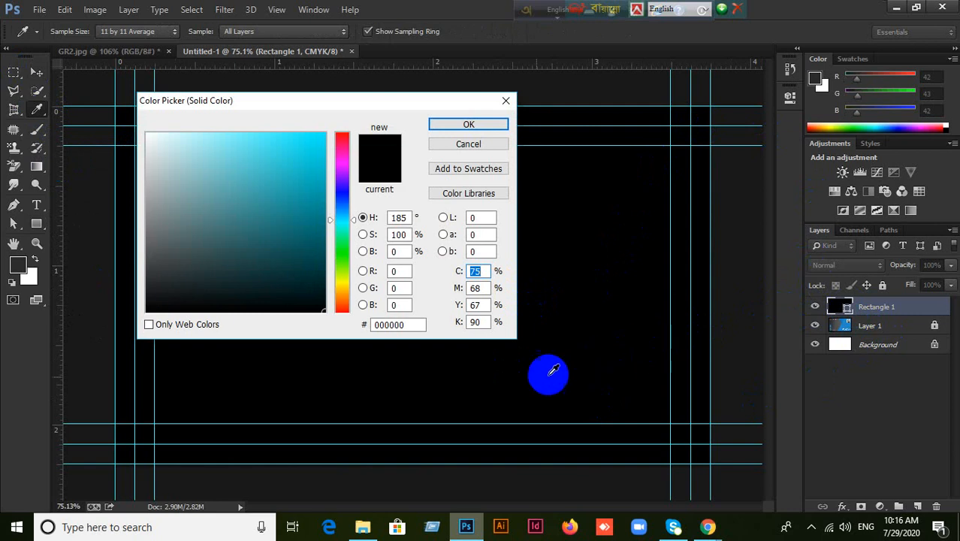
drag(86, 260, 17, 264)
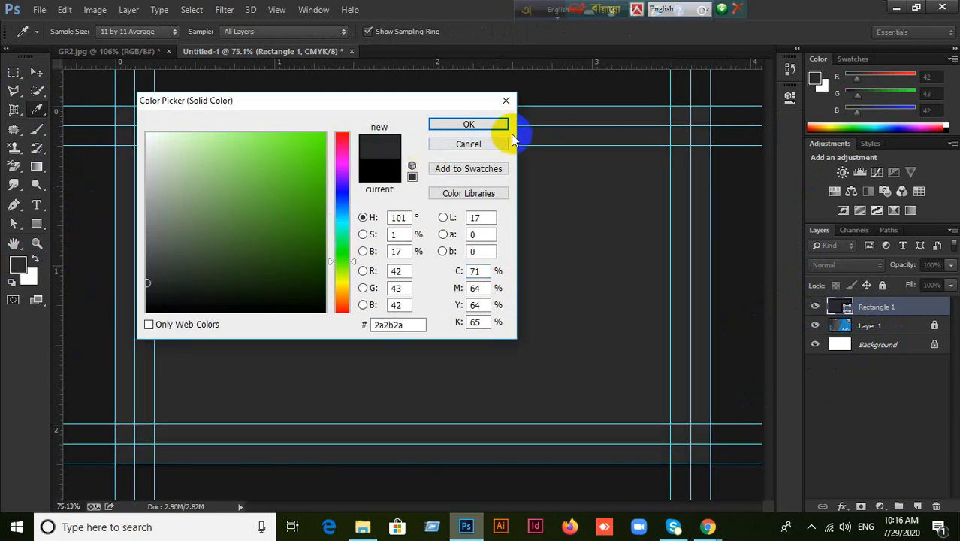
click(492, 135)
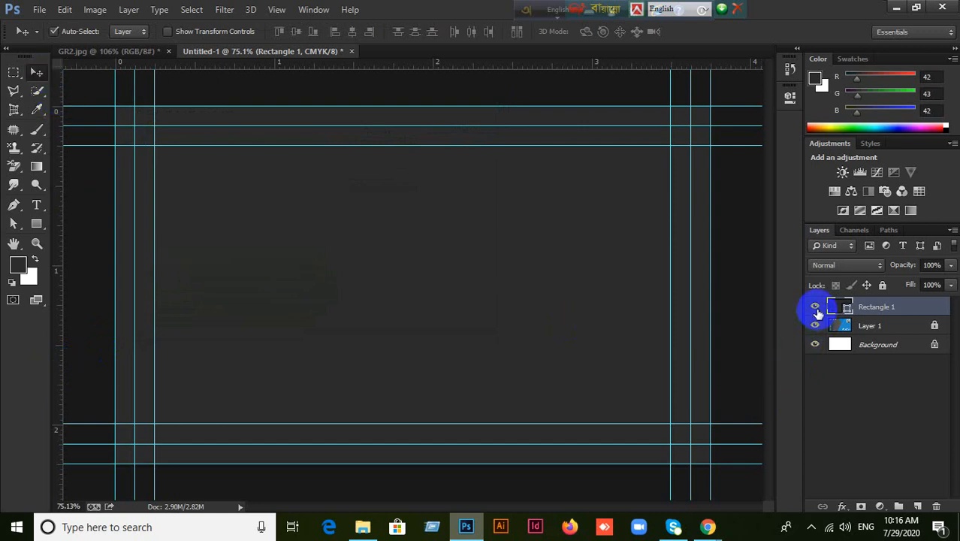
click(950, 267)
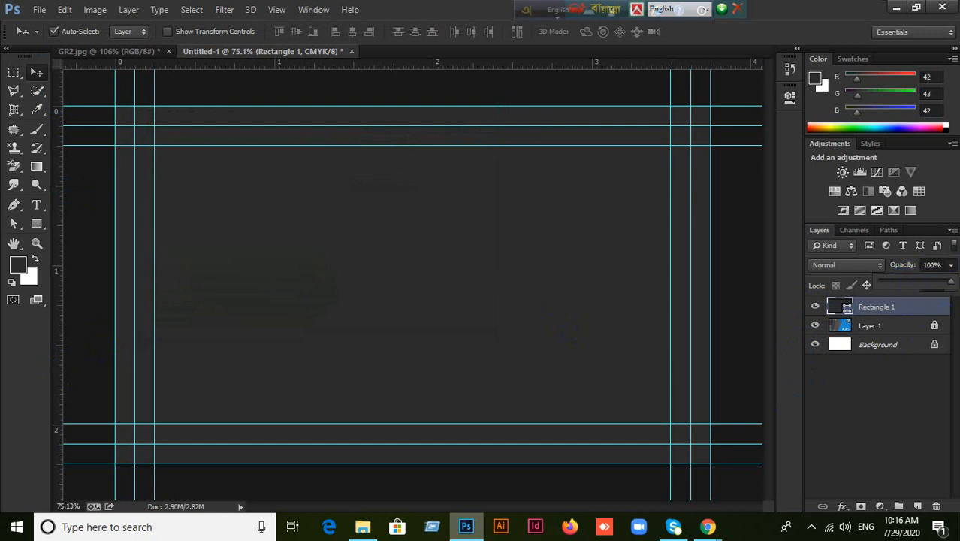
click(815, 309)
click(815, 307)
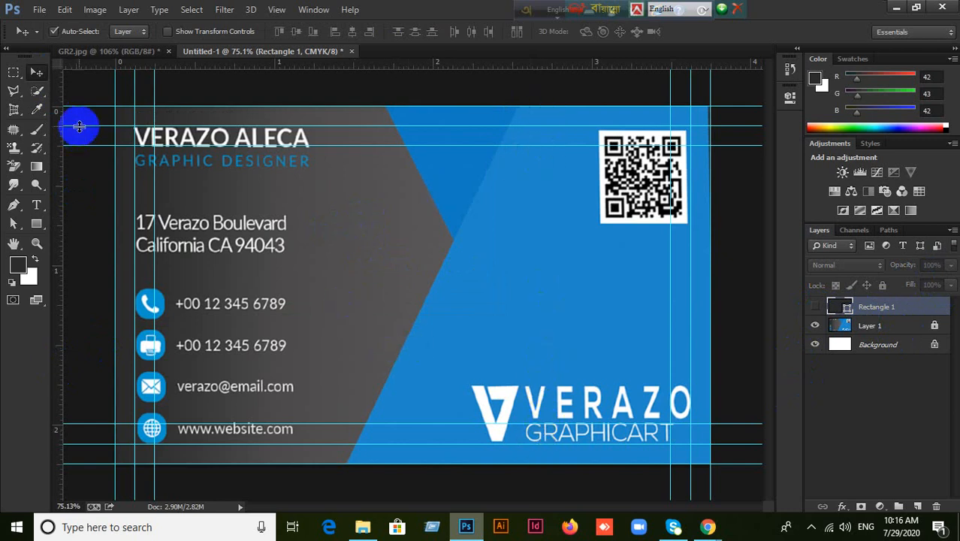
Draw a 691 × 675 px Rectangle 2 over the card's right portion, then hide it.
click(36, 223)
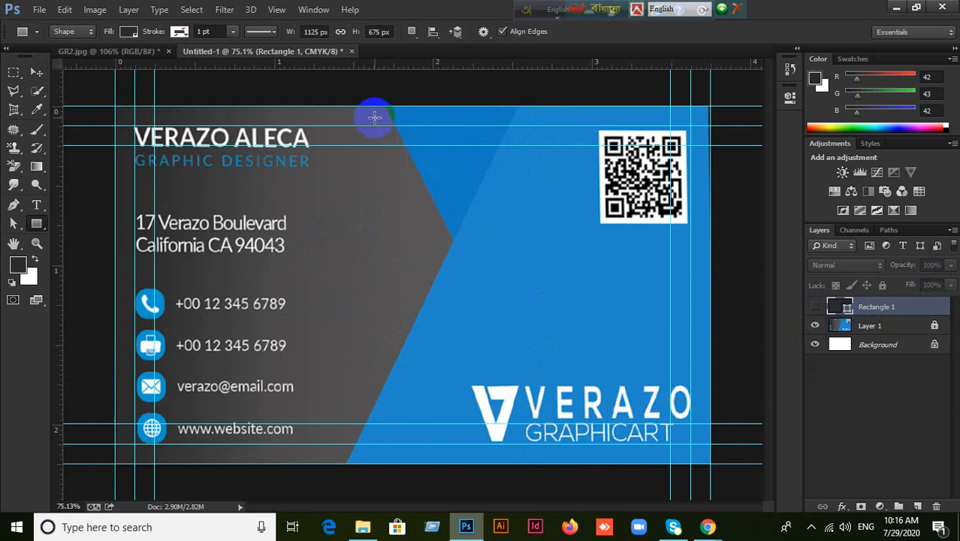
drag(355, 105, 710, 466)
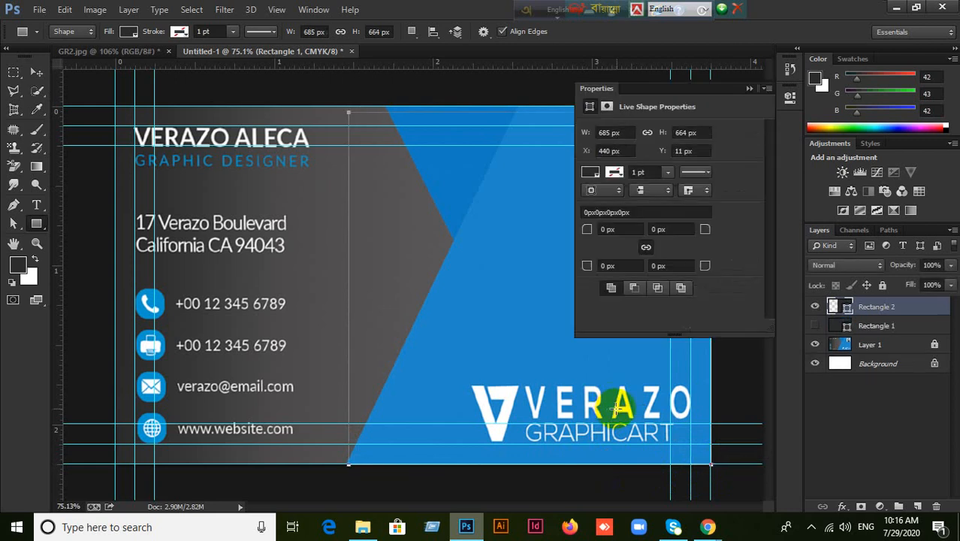
click(749, 90)
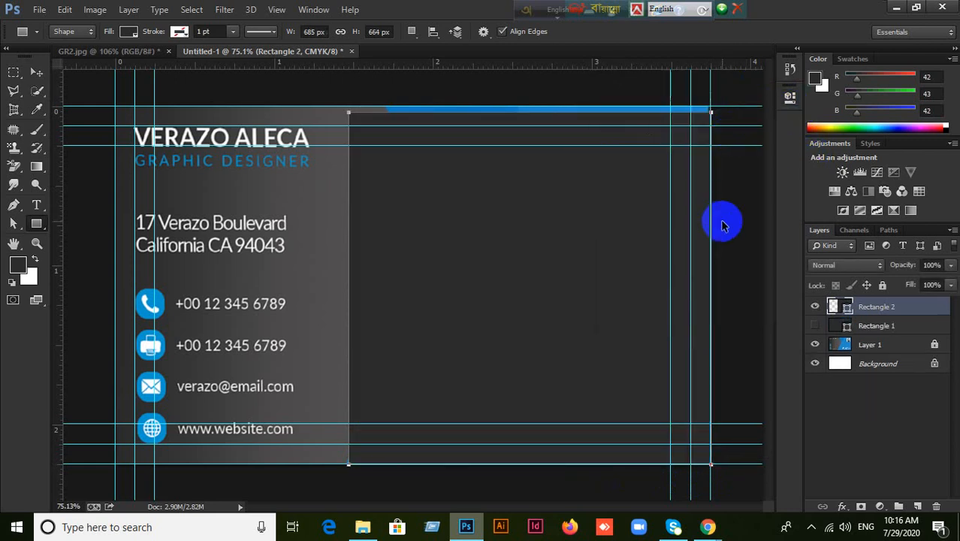
key(Delete)
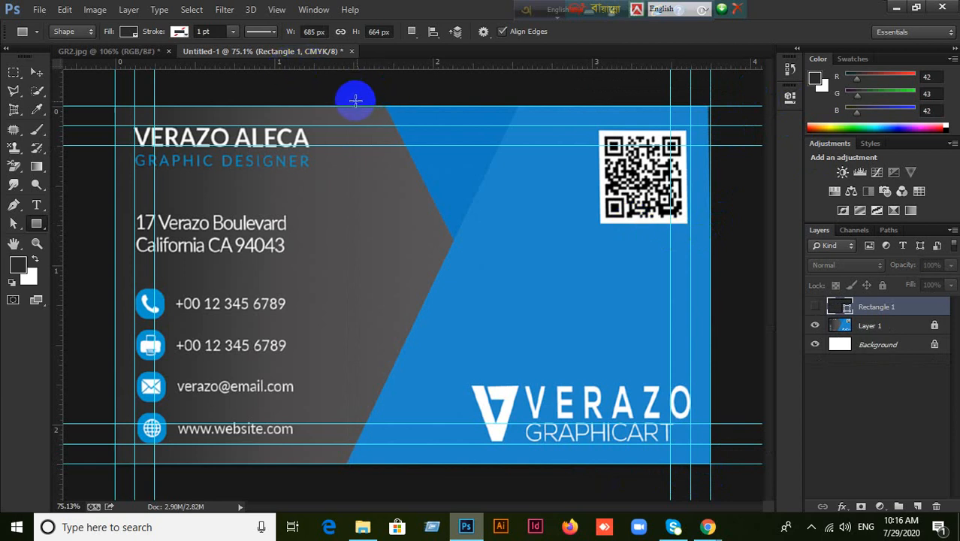
drag(359, 113, 709, 462)
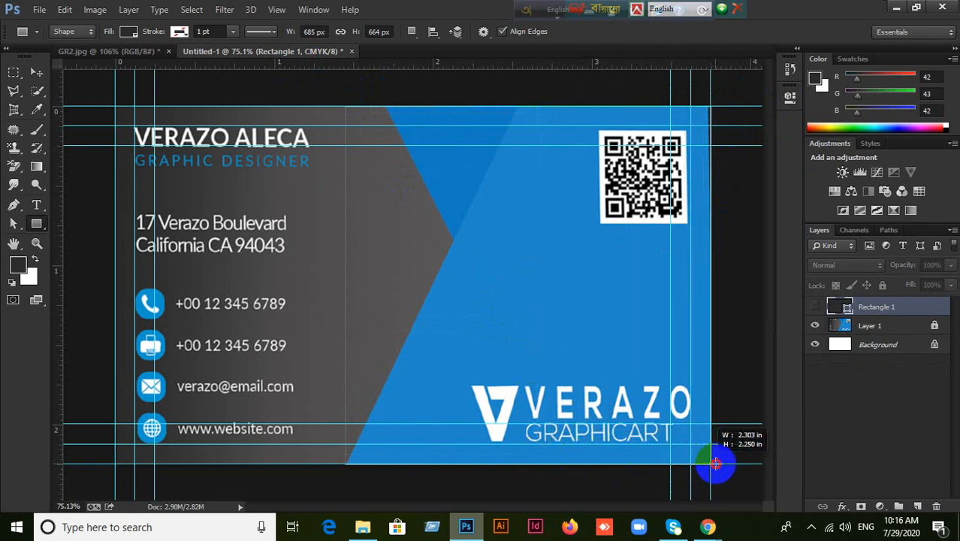
drag(711, 464, 711, 464)
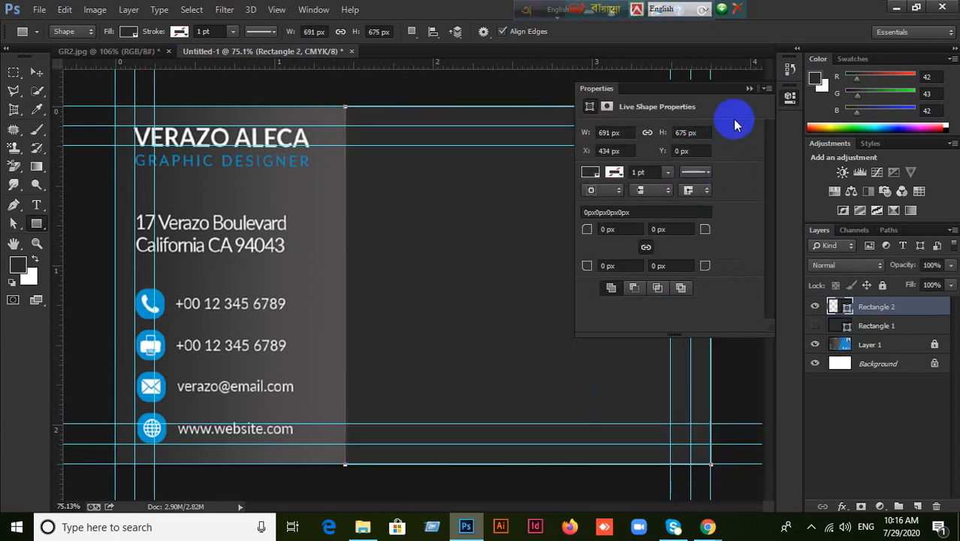
click(749, 88)
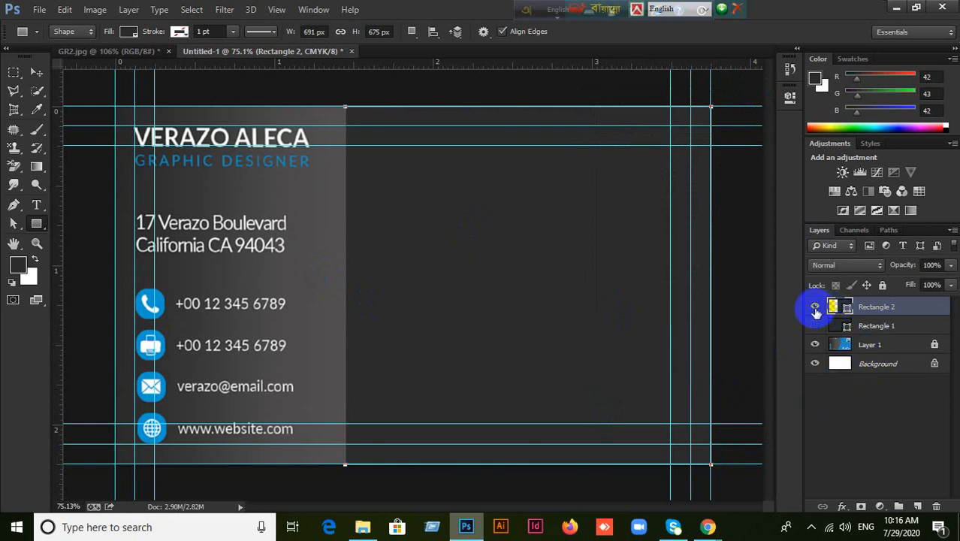
click(816, 310)
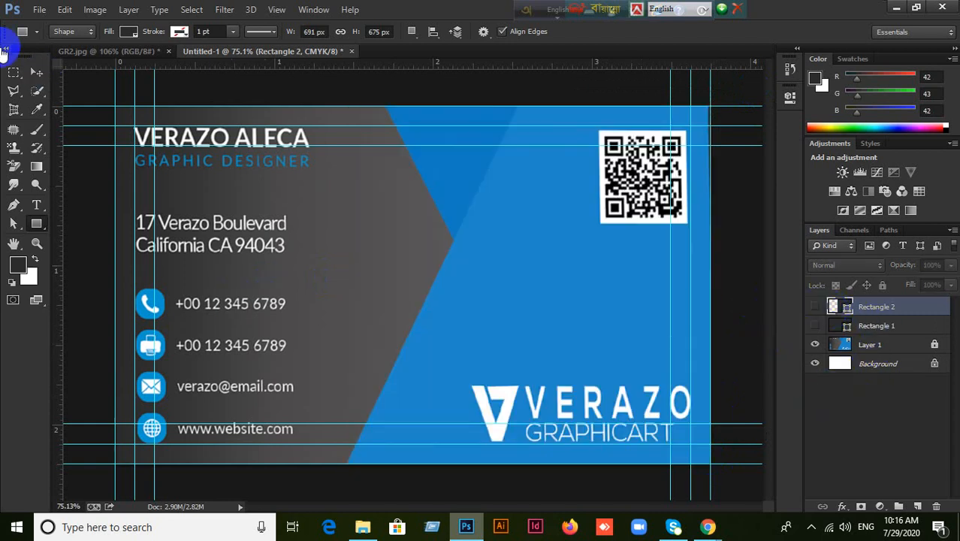
Sample the card's blue 1f89ca and fill the re-shown Rectangle 2 with it.
click(37, 109)
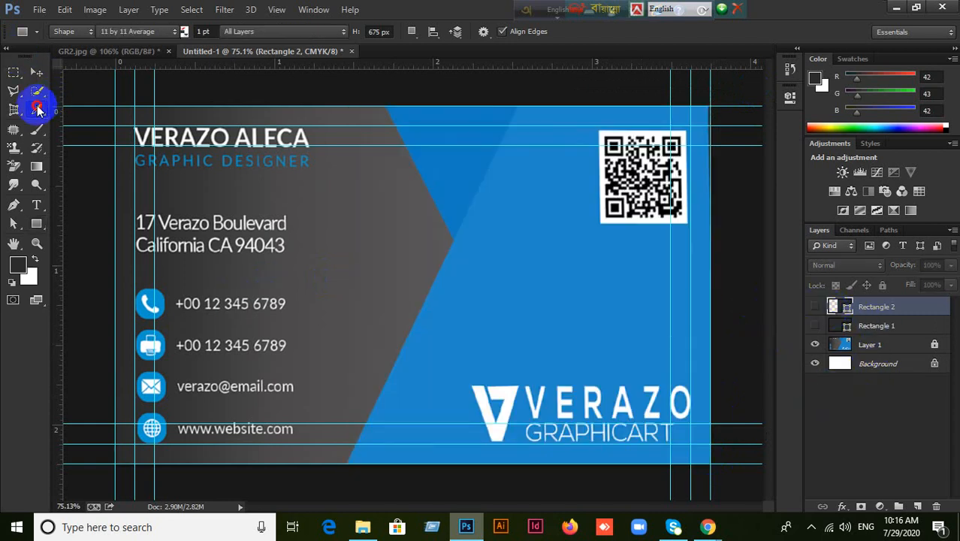
click(553, 289)
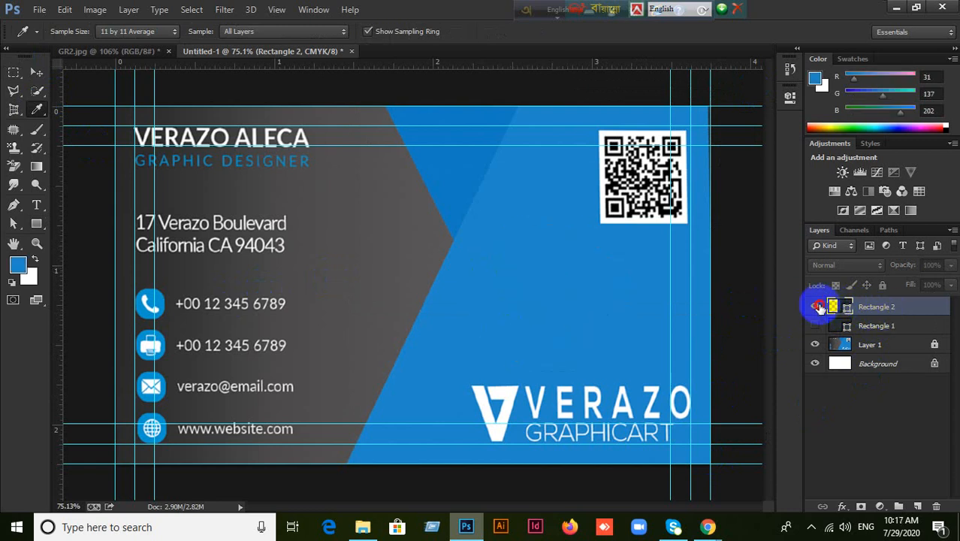
click(815, 307)
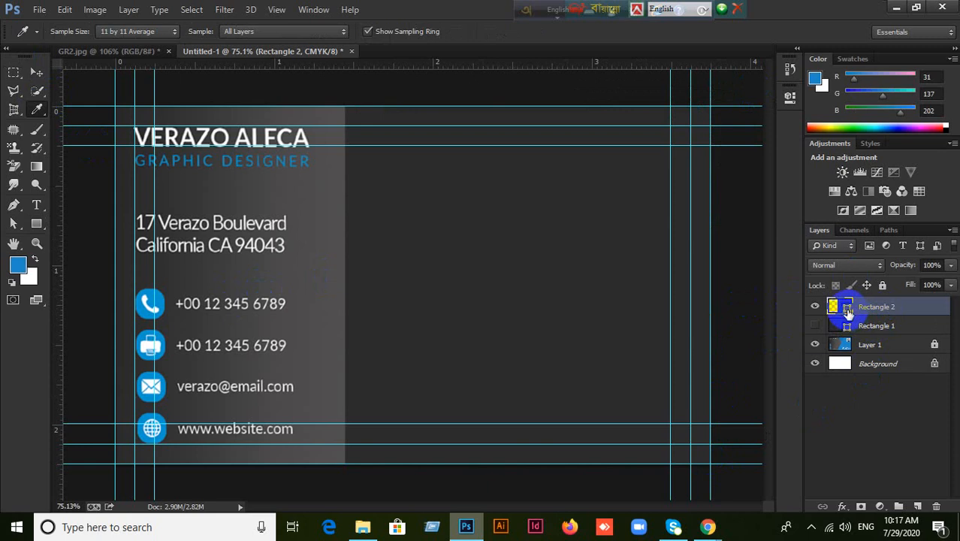
double_click(848, 312)
click(18, 264)
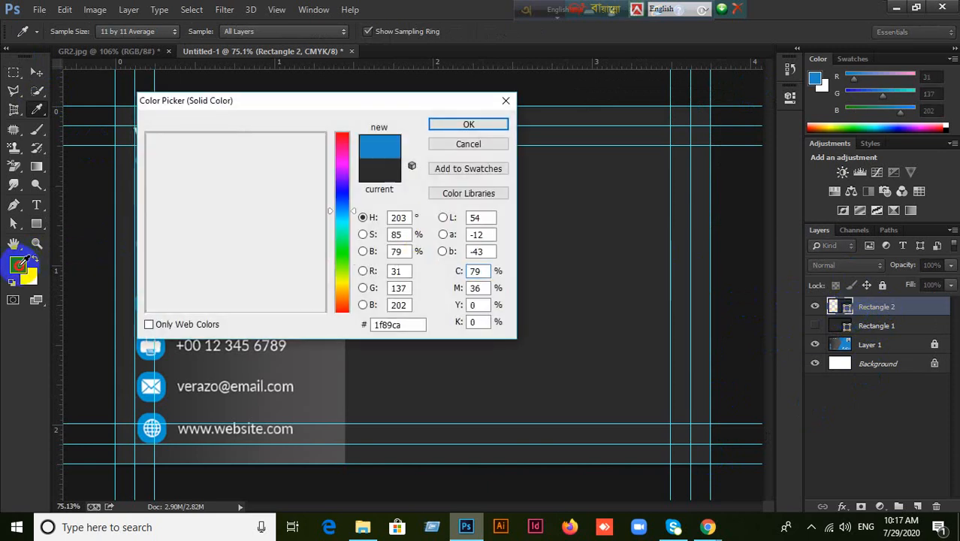
click(459, 125)
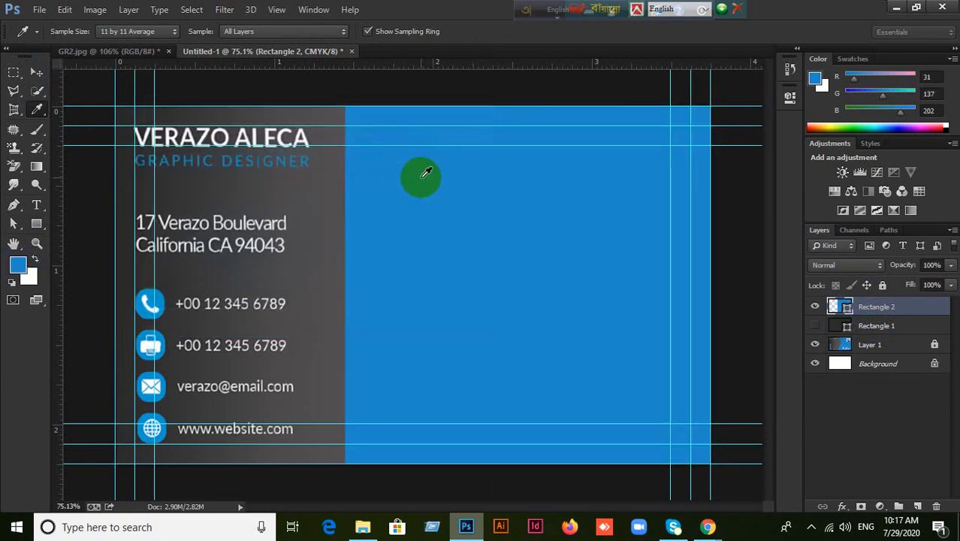
click(37, 72)
click(592, 283)
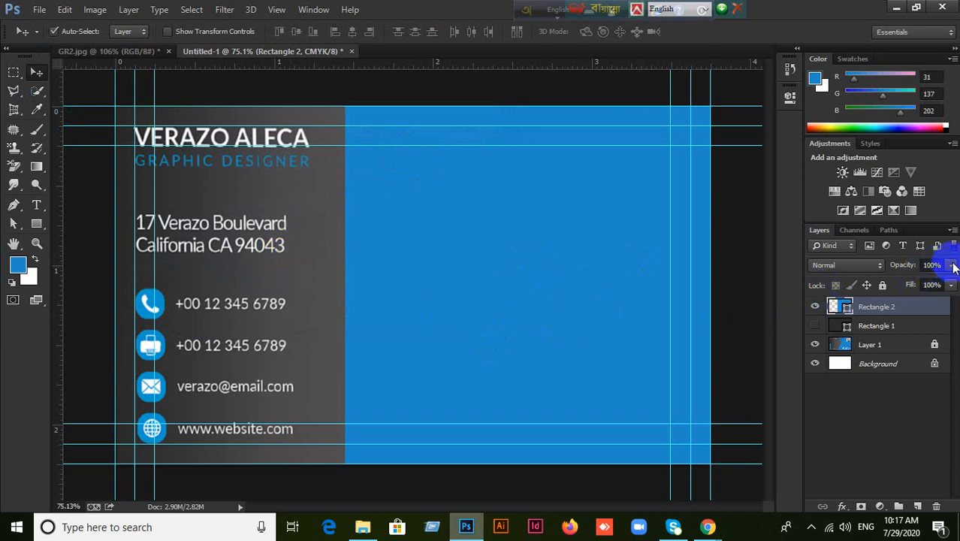
Set Rectangle 2 to 61% opacity and drag its top-left anchor, converting it to a regular path.
drag(951, 284, 925, 284)
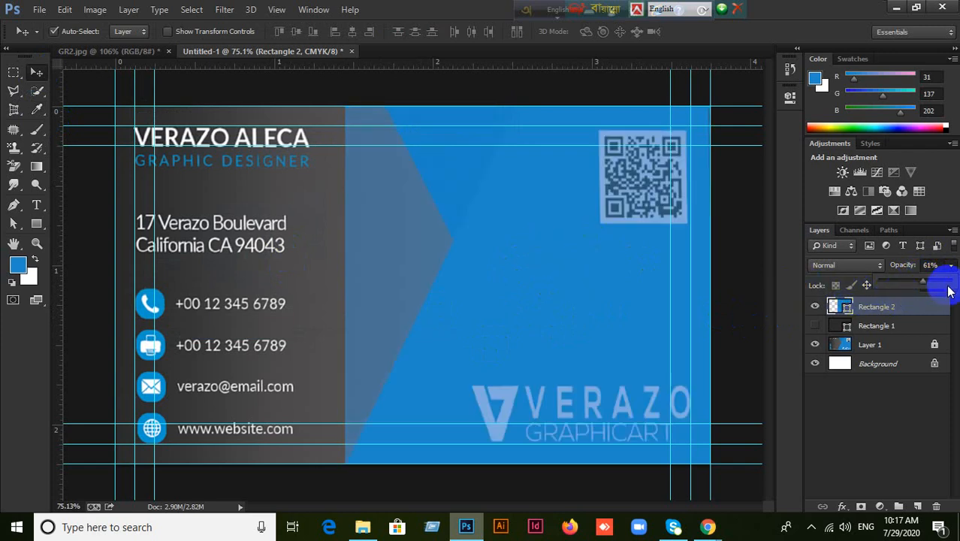
click(725, 281)
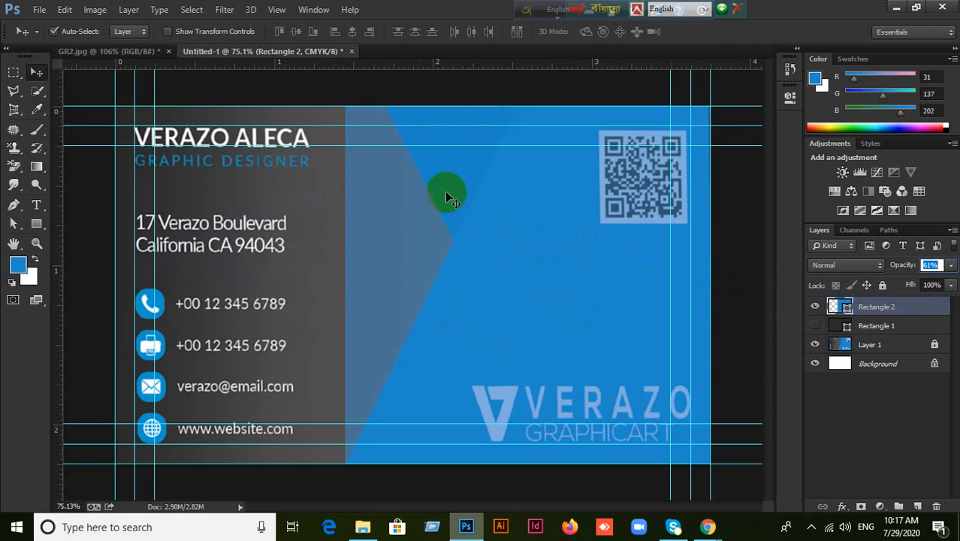
click(13, 223)
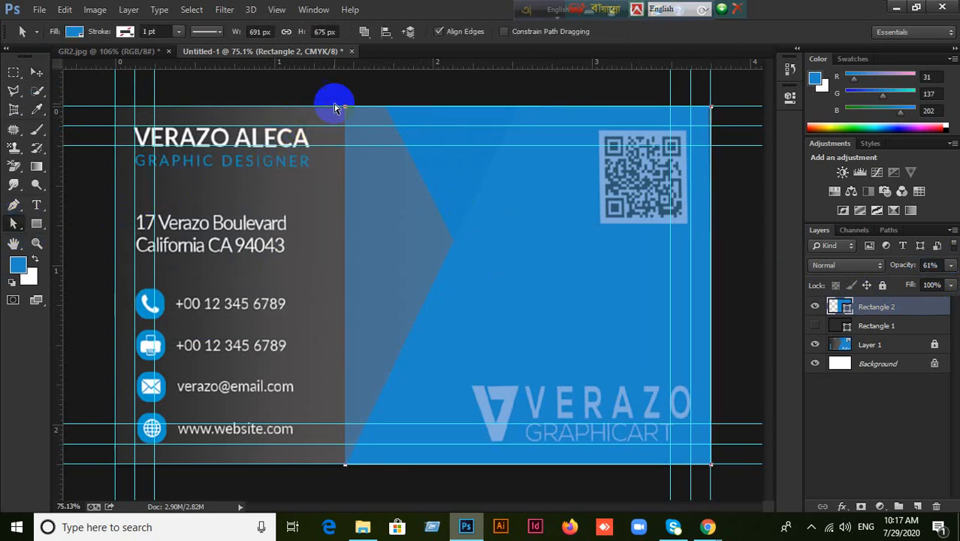
drag(344, 107, 371, 110)
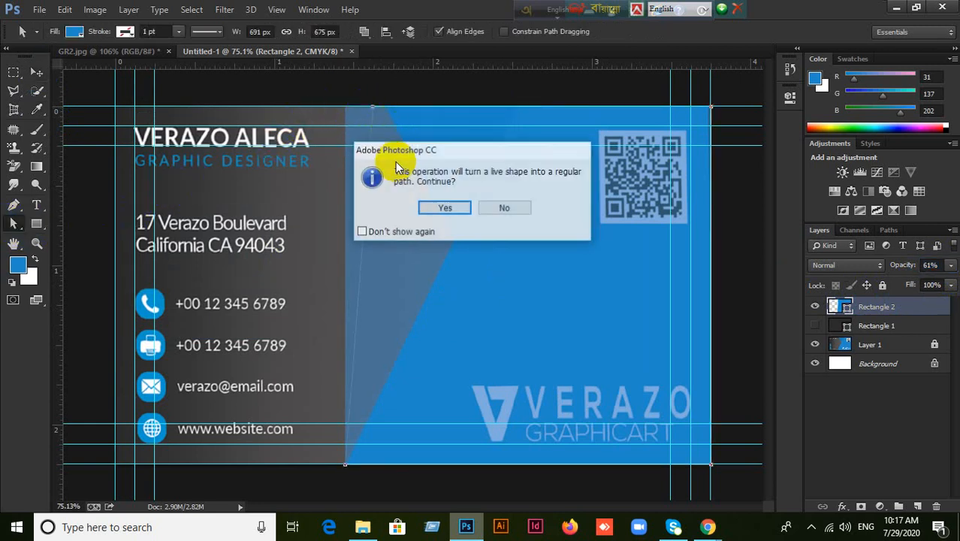
click(446, 208)
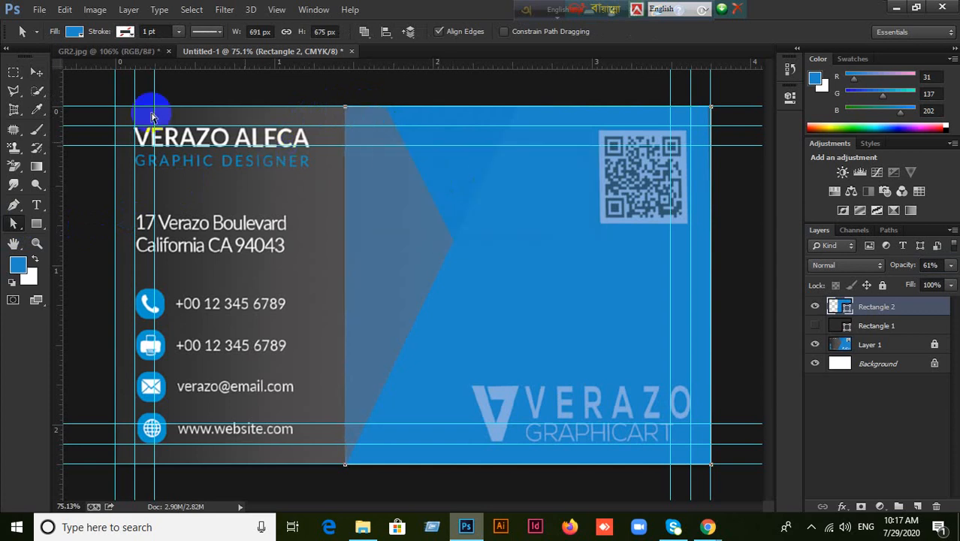
Reselect Rectangle 2, dismiss the transform error, and start Free Transform on it.
click(36, 72)
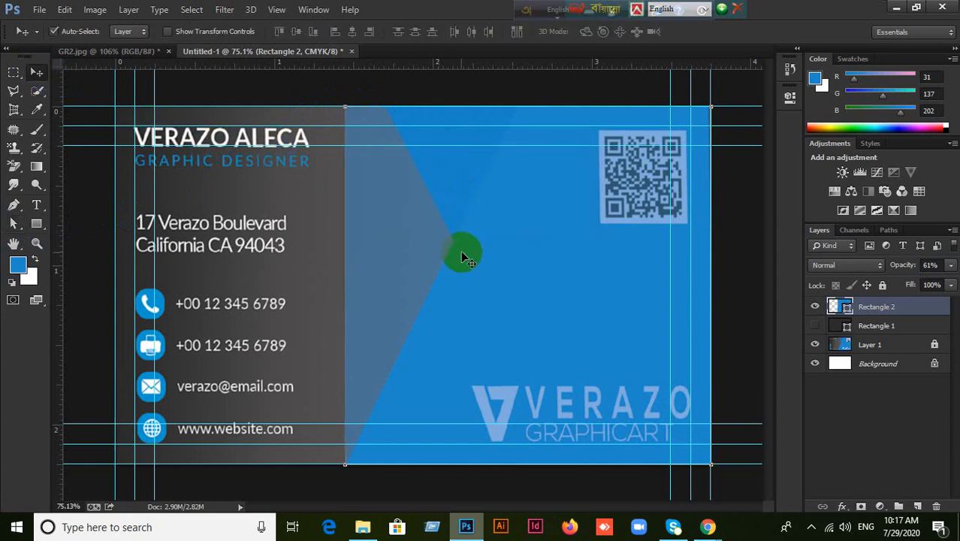
click(404, 90)
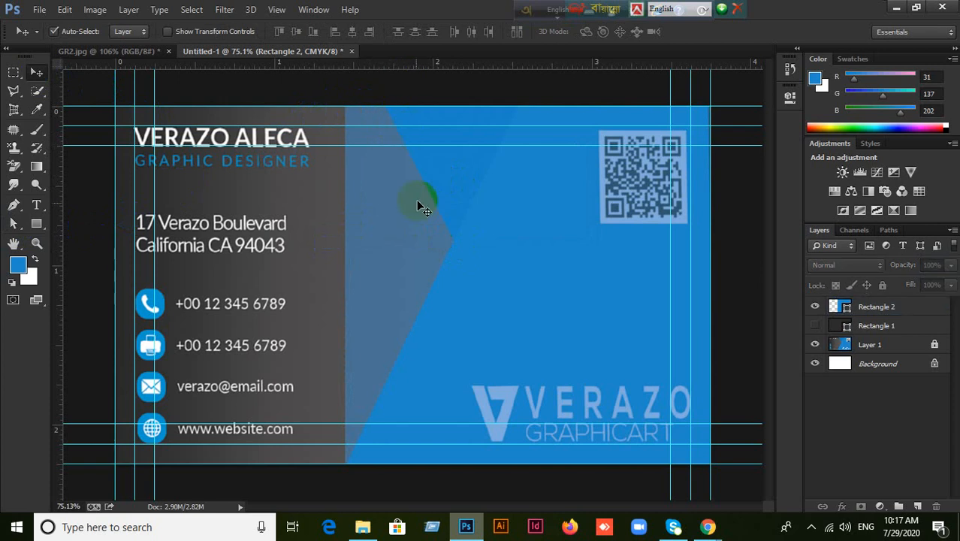
click(879, 309)
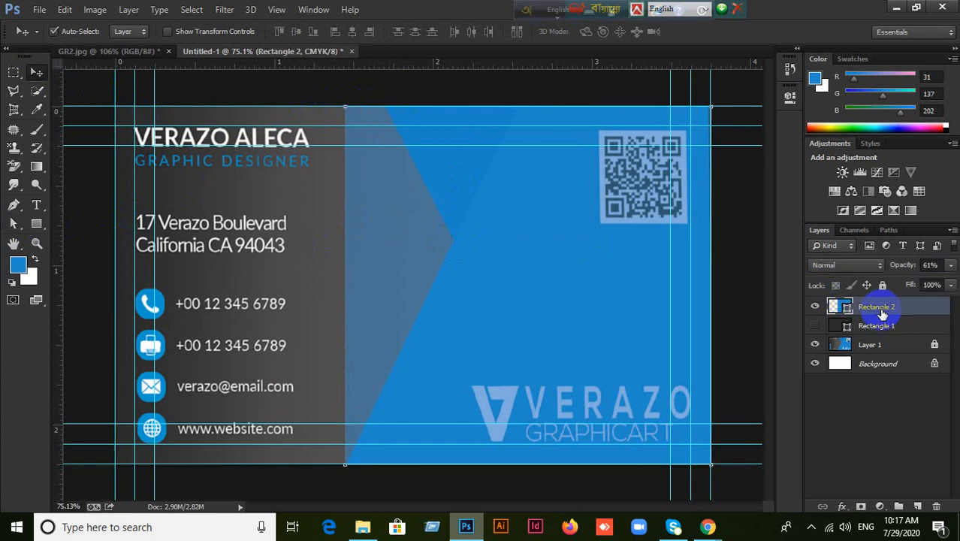
click(638, 297)
click(485, 214)
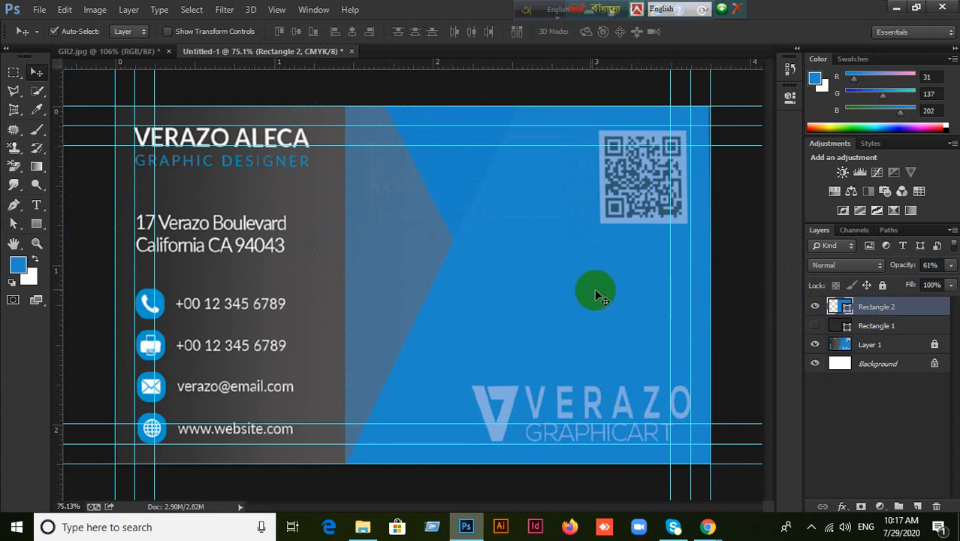
key(ctrl+t)
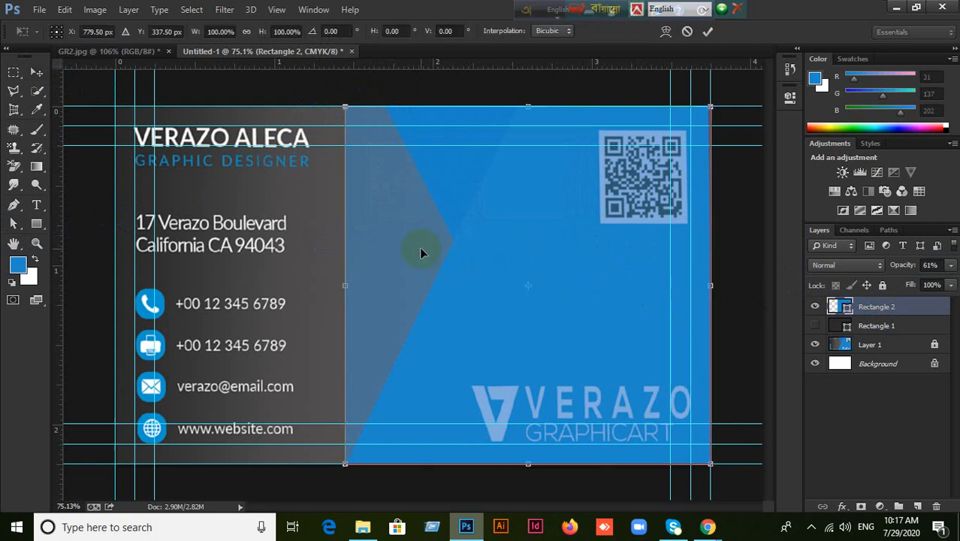
Distort Rectangle 2 so its left edge slants across the card, then drop its opacity to 0%.
right_click(420, 248)
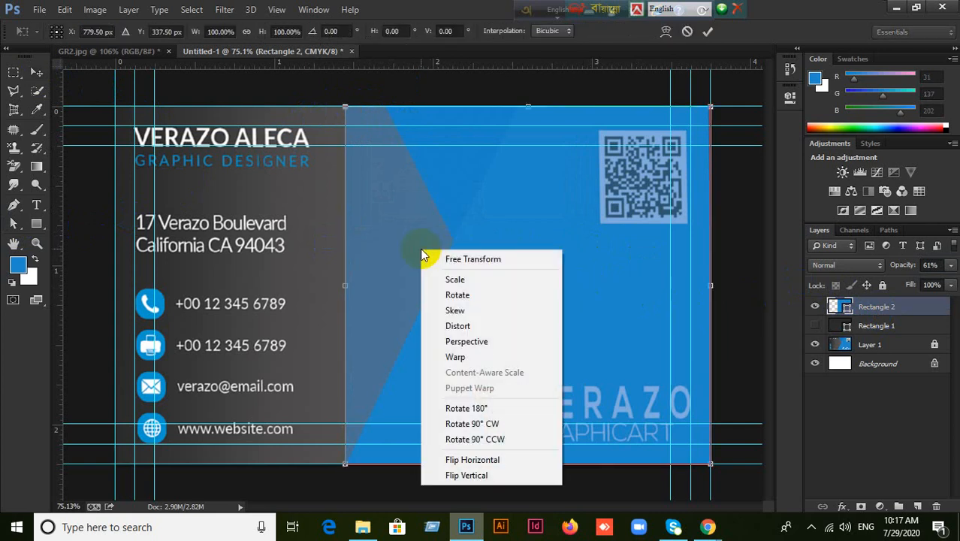
click(458, 326)
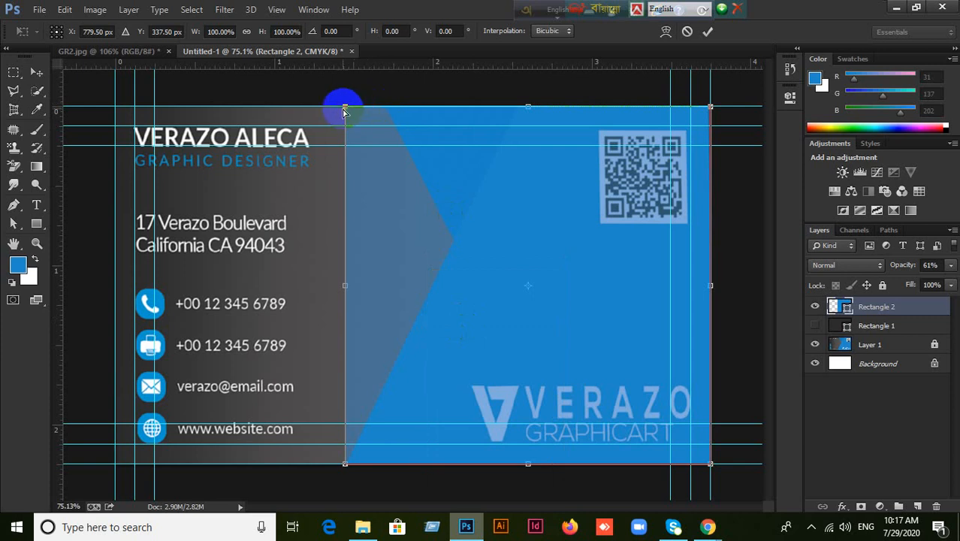
drag(344, 110, 516, 113)
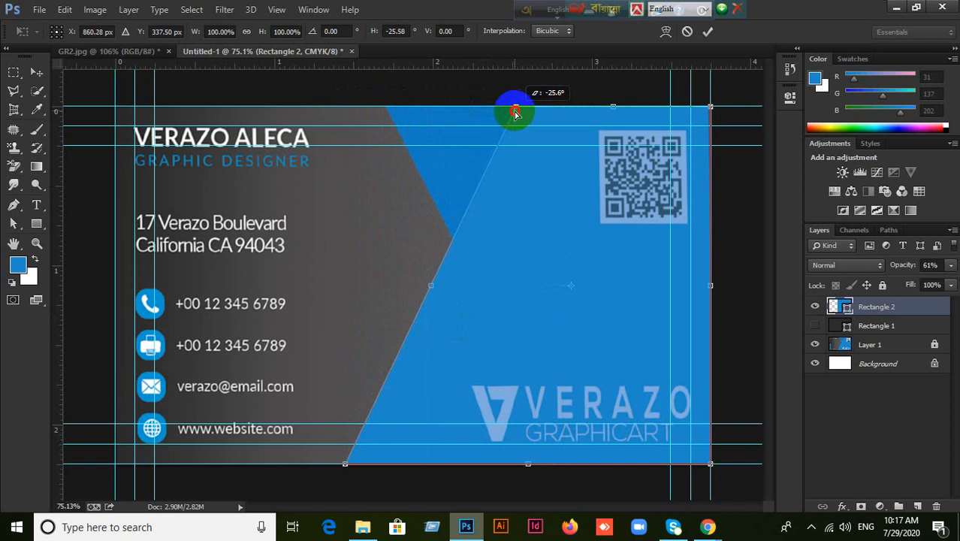
drag(515, 112, 515, 112)
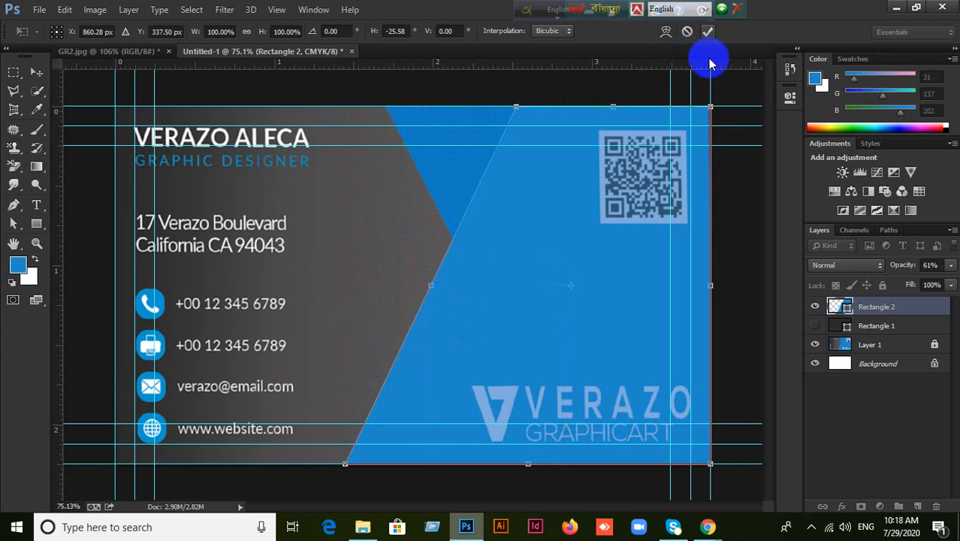
click(708, 31)
click(950, 266)
drag(928, 286, 864, 284)
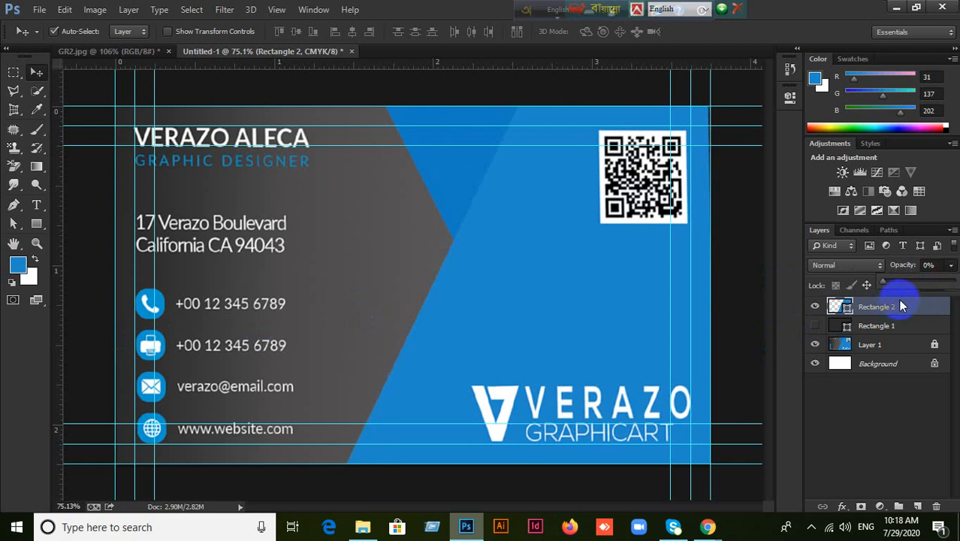
Toggle Rectangle 2 and Rectangle 1 visibility to compare their effect on the card.
click(813, 307)
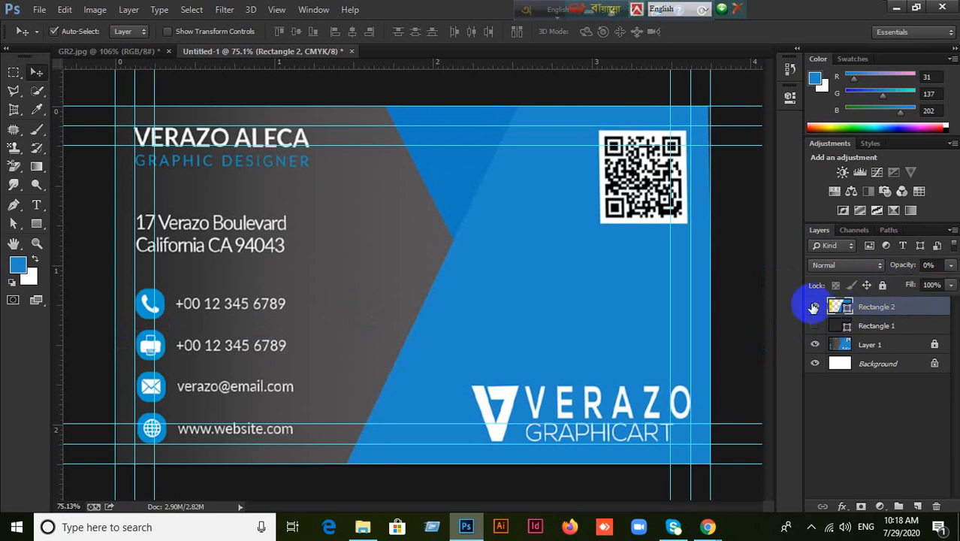
click(813, 306)
click(815, 326)
click(815, 327)
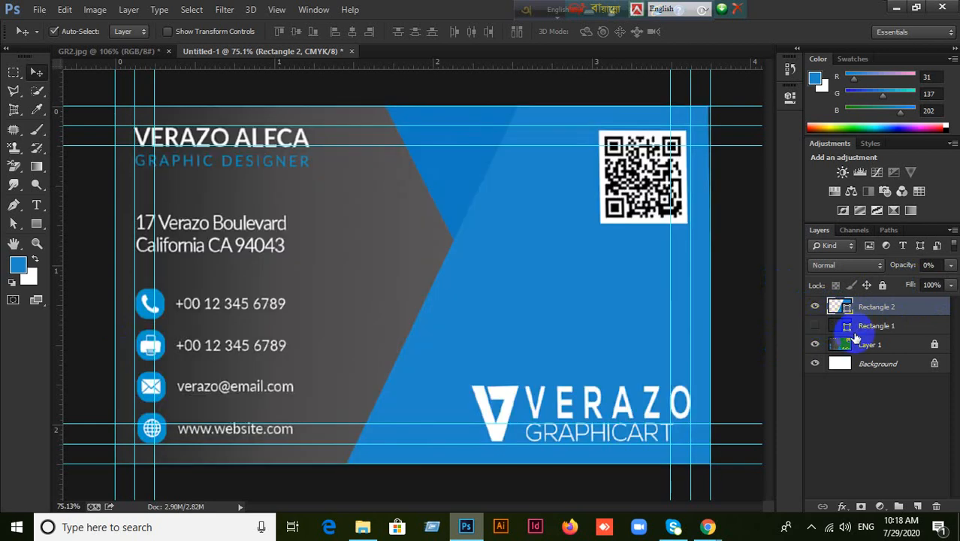
click(816, 307)
click(816, 307)
Try moving Rectangle 2 left, then undo back to the unslanted 61% rectangle.
drag(549, 307, 488, 304)
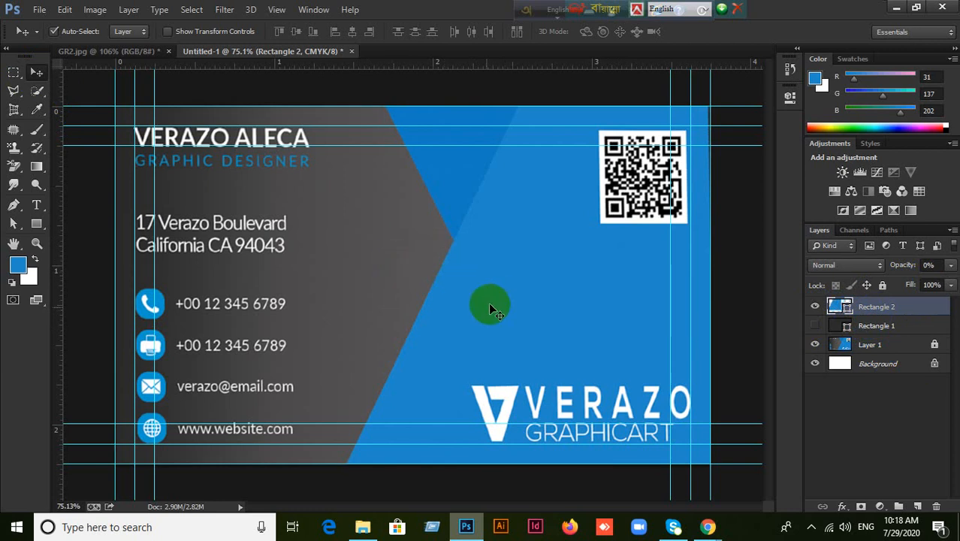
click(885, 325)
click(889, 312)
click(814, 307)
click(815, 307)
drag(536, 304, 463, 296)
key(6)
key(1)
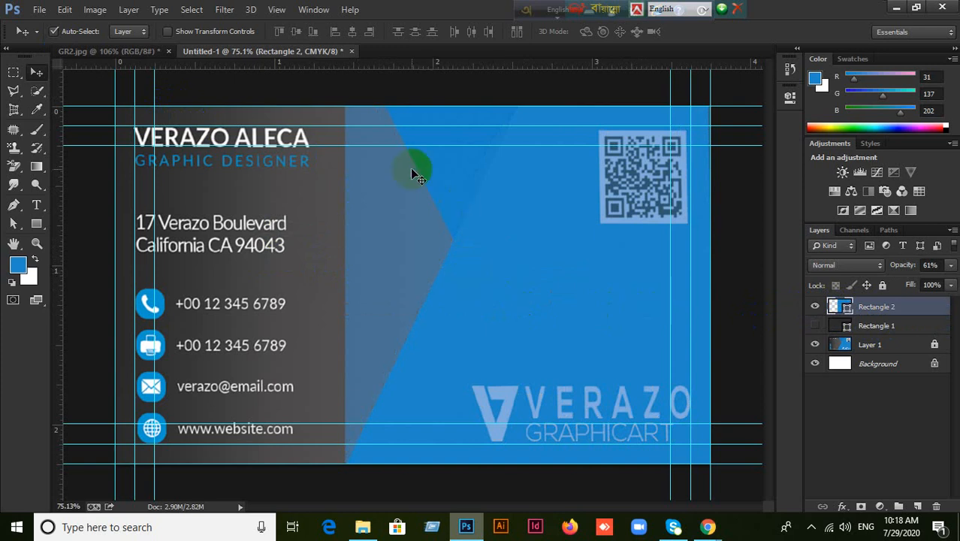
Distort Rectangle 2 by sliding its top-left corner right to slant the left edge.
key(ctrl+t)
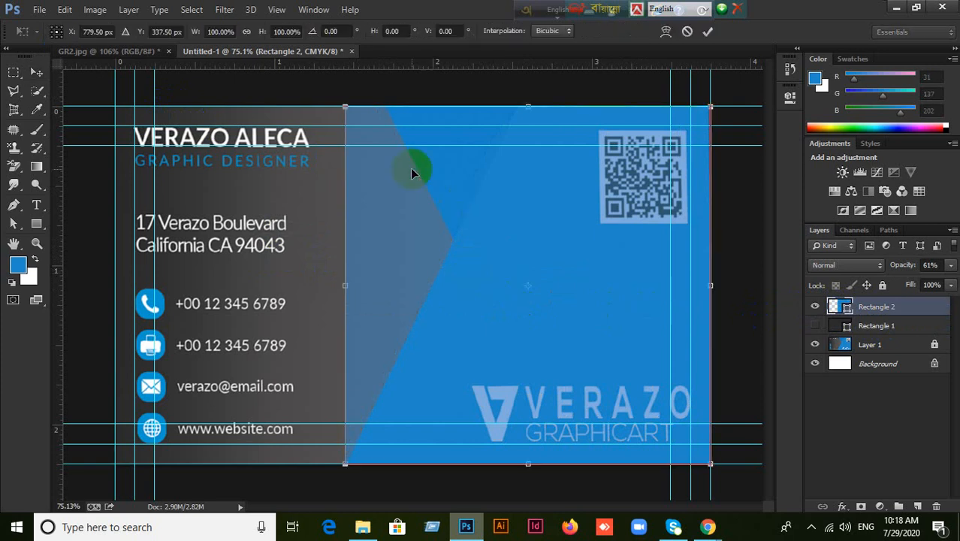
right_click(415, 207)
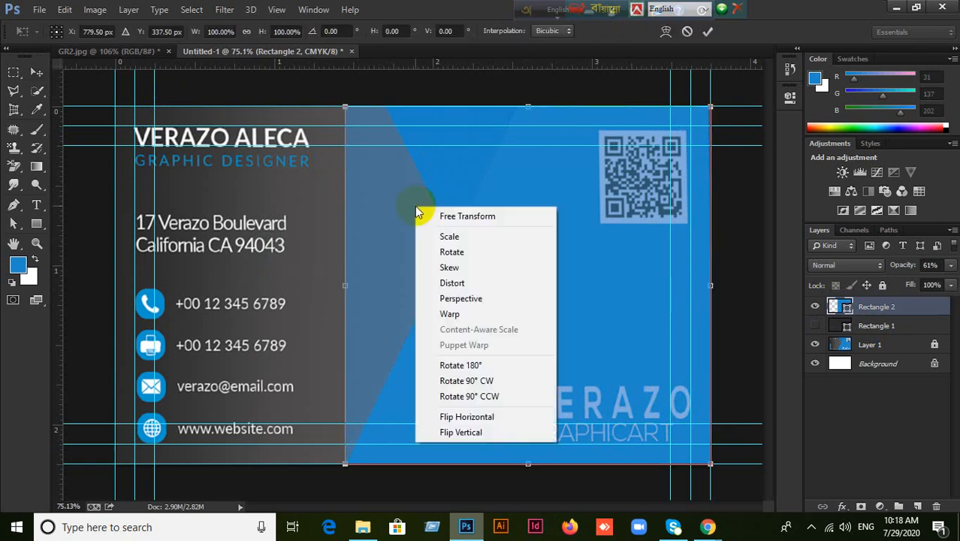
click(460, 284)
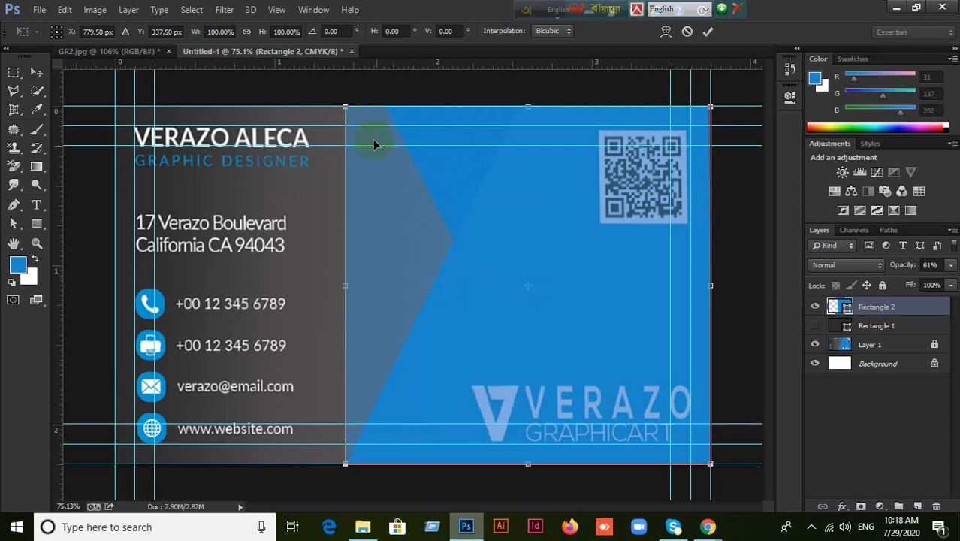
drag(346, 108, 516, 111)
click(708, 32)
Raise Rectangle 2's opacity to 100%.
click(929, 265)
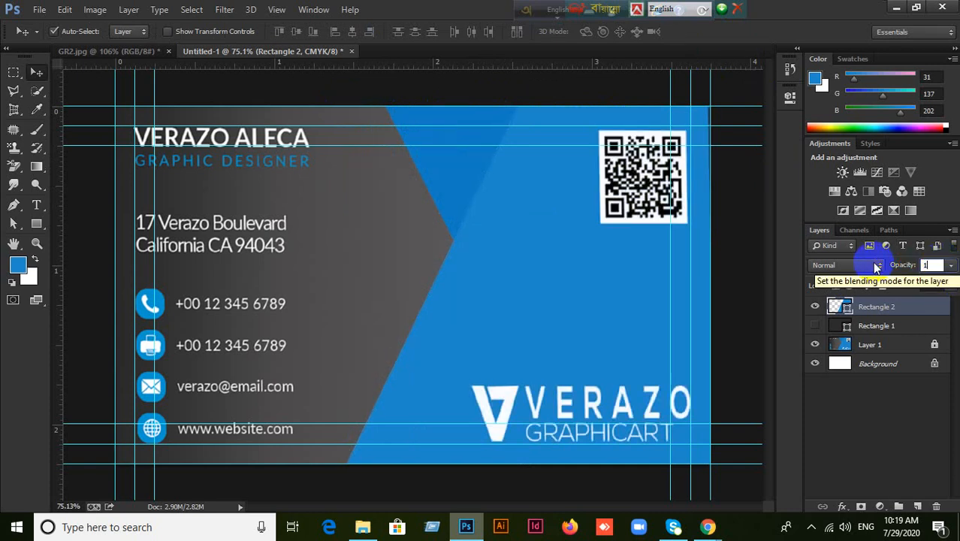
click(950, 267)
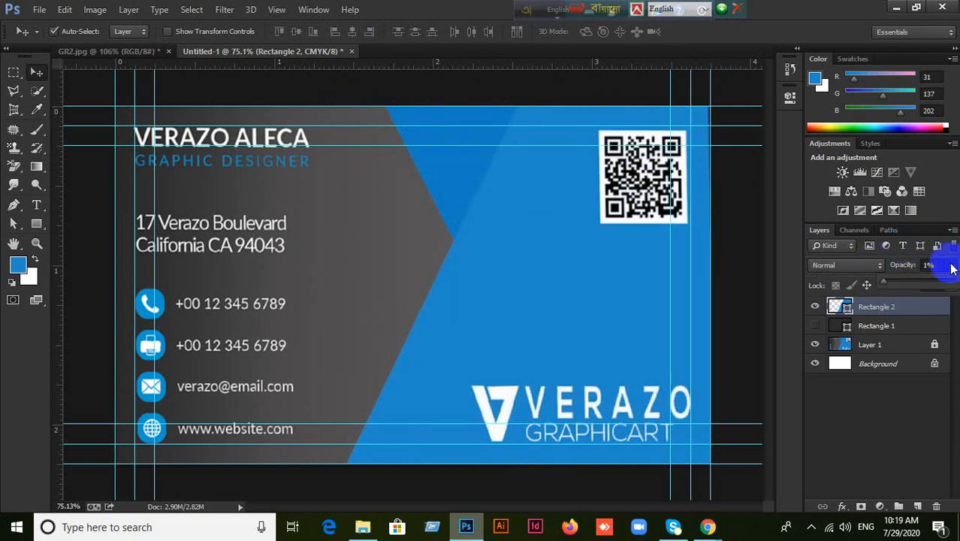
drag(893, 285, 955, 284)
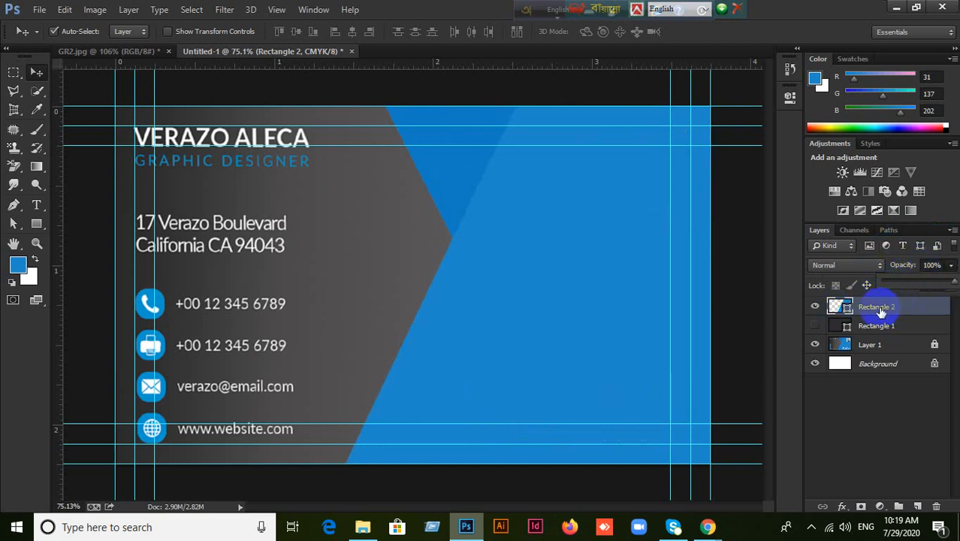
click(875, 314)
Hide Rectangle 1 and Rectangle 2 to reveal the reference card with its QR code.
click(816, 307)
click(816, 329)
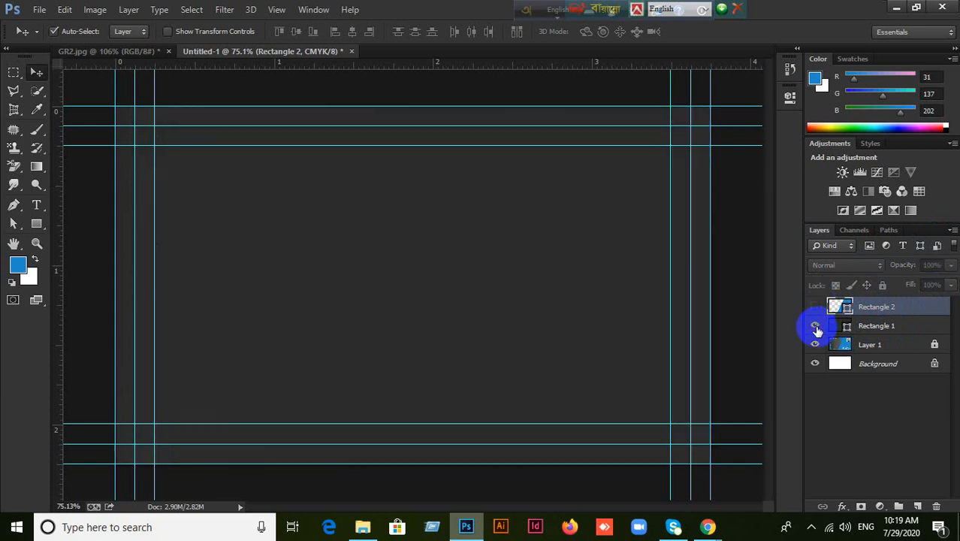
click(815, 307)
click(816, 328)
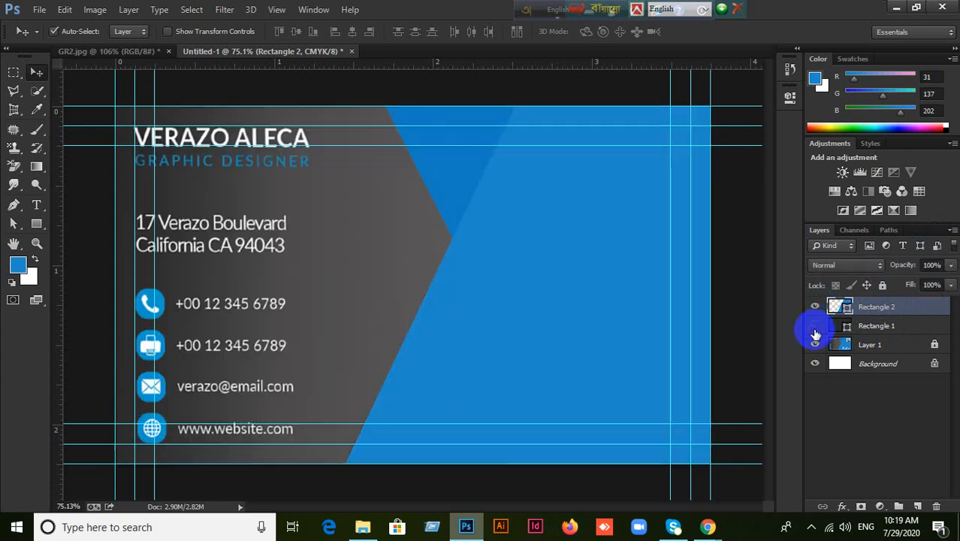
click(816, 307)
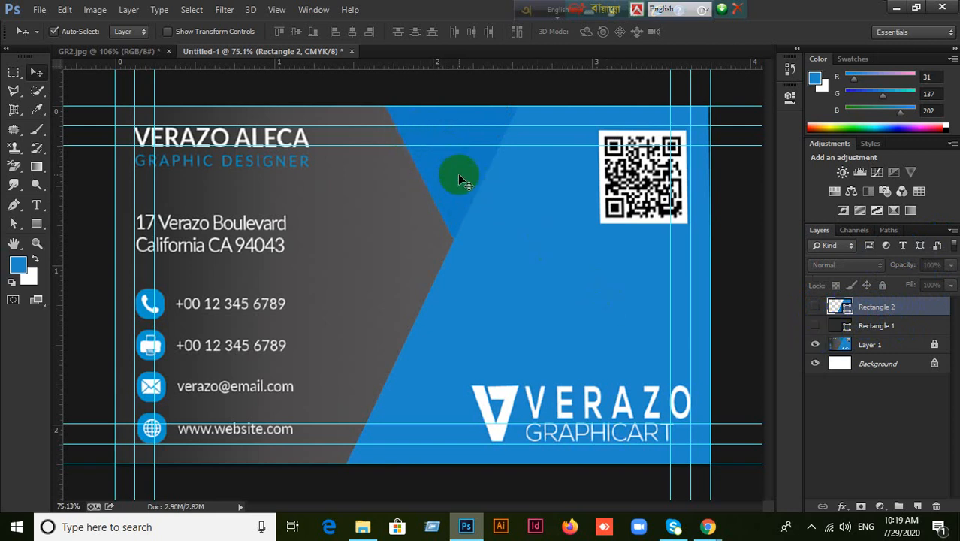
Draw a 254 × 257 px blue Rectangle 3 along the card's top edge at 57% opacity.
click(36, 223)
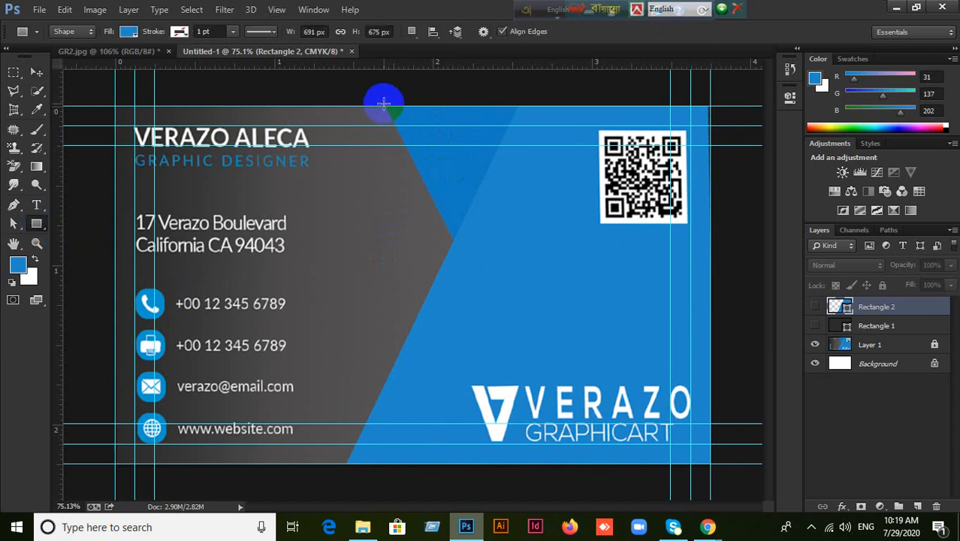
drag(386, 105, 519, 242)
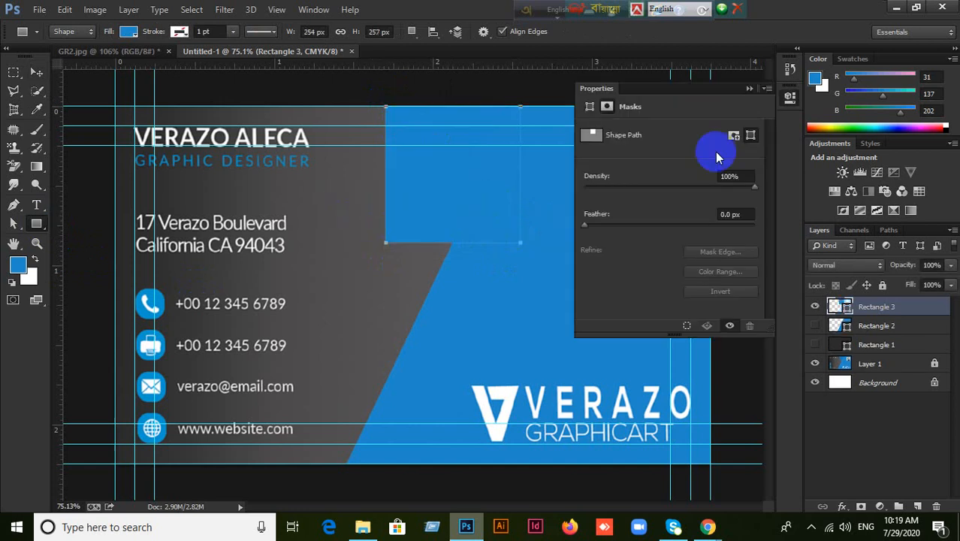
click(749, 88)
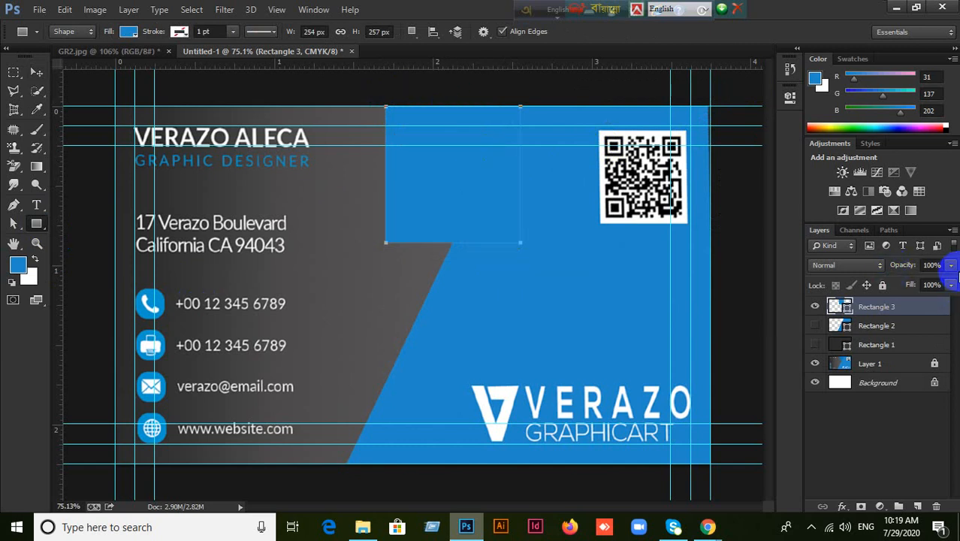
click(950, 265)
drag(950, 289, 922, 286)
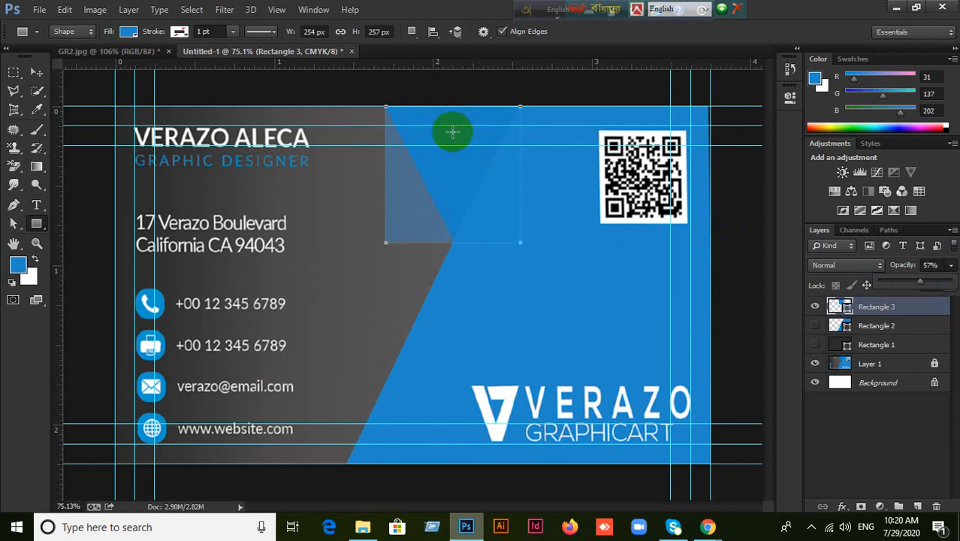
Distort Rectangle 3's left corners to match the chevron's upper diagonal, then set 100% opacity.
click(36, 71)
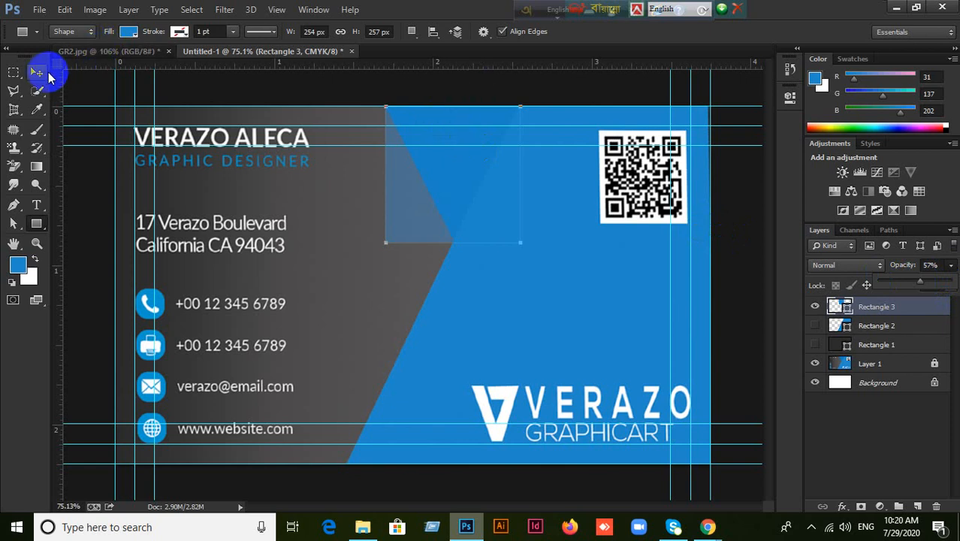
key(ctrl+t)
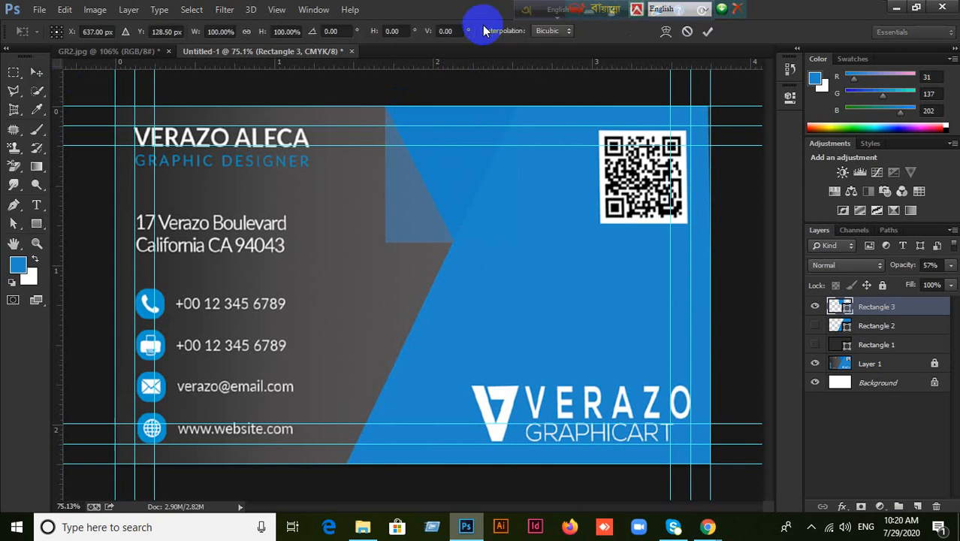
right_click(426, 191)
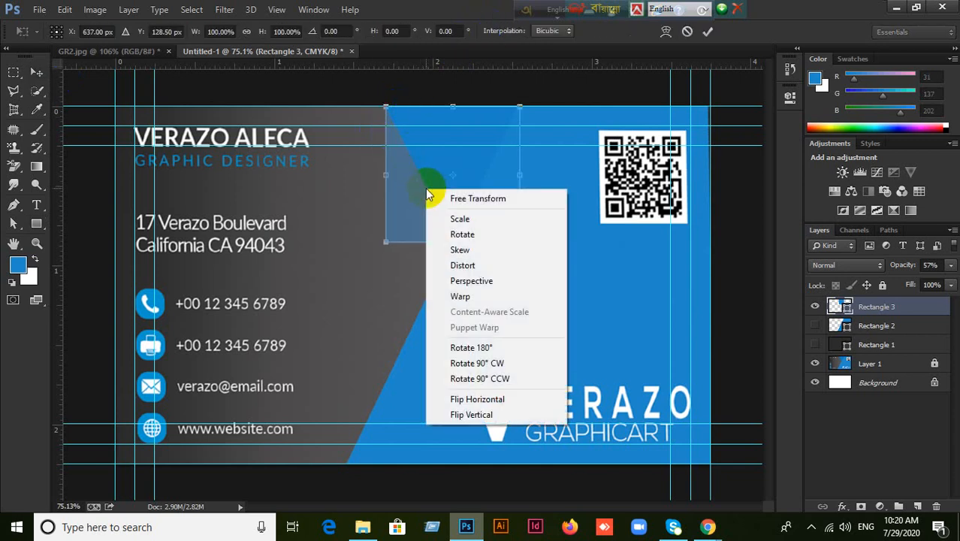
click(436, 265)
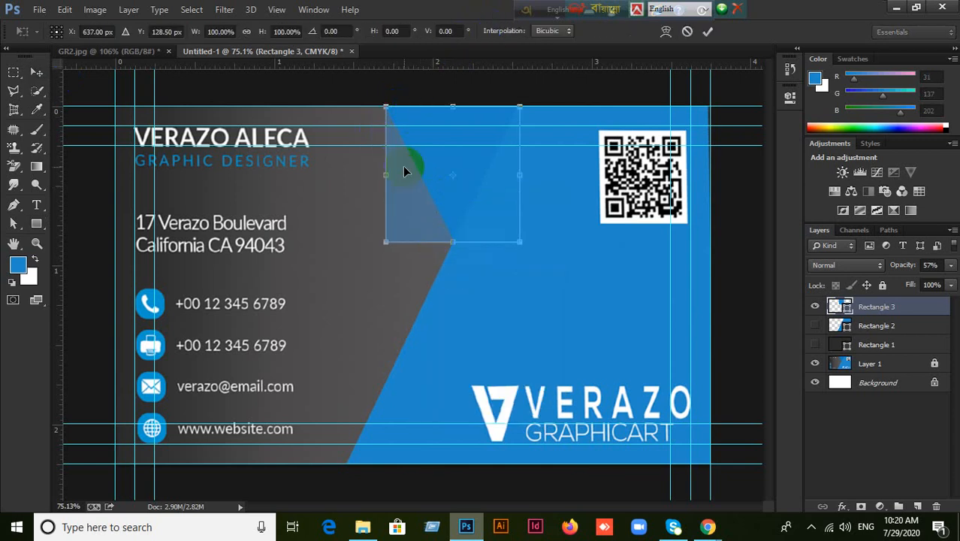
mouse_move(386, 109)
mouse_down()
mouse_move(399, 111)
mouse_move(387, 109)
mouse_up()
drag(386, 248, 457, 246)
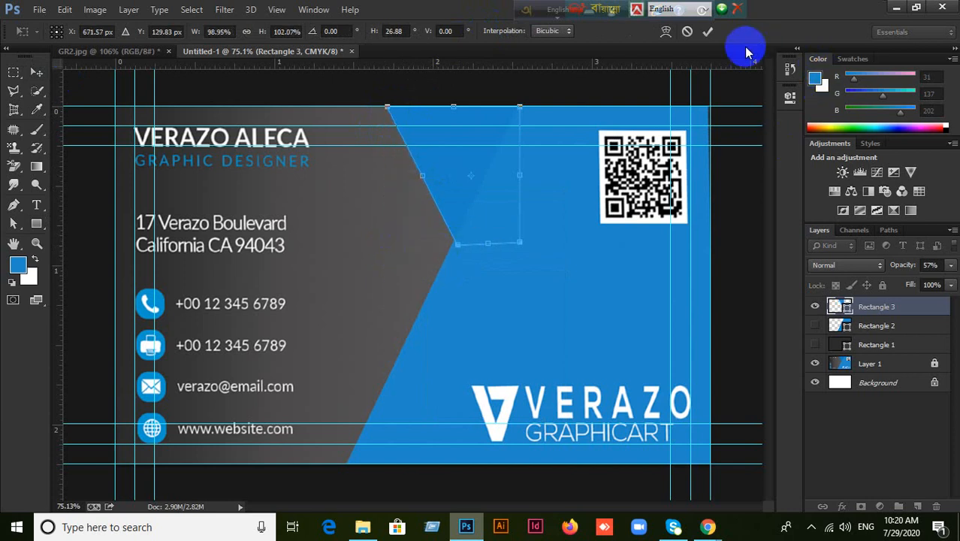
click(751, 84)
click(950, 264)
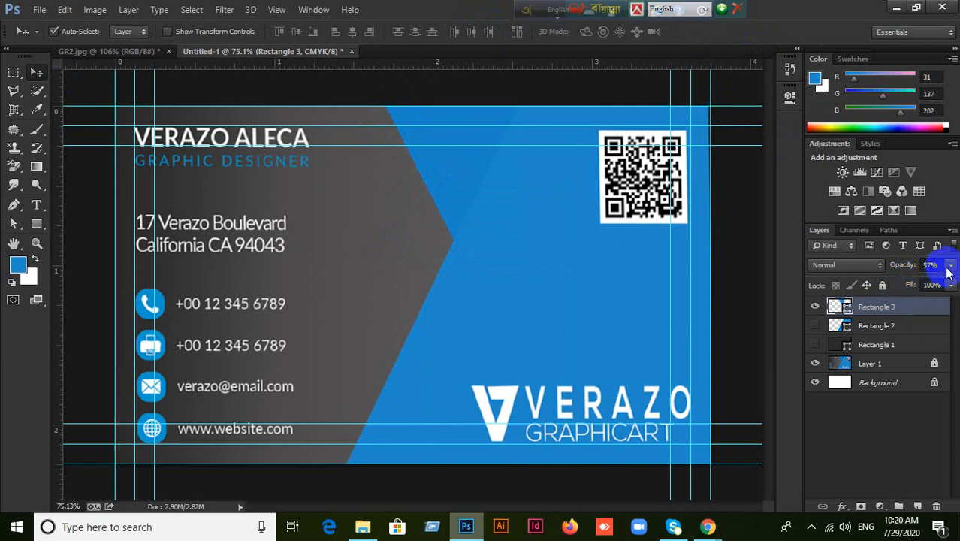
mouse_move(935, 285)
mouse_down()
mouse_move(921, 279)
mouse_move(955, 281)
mouse_move(943, 303)
mouse_up()
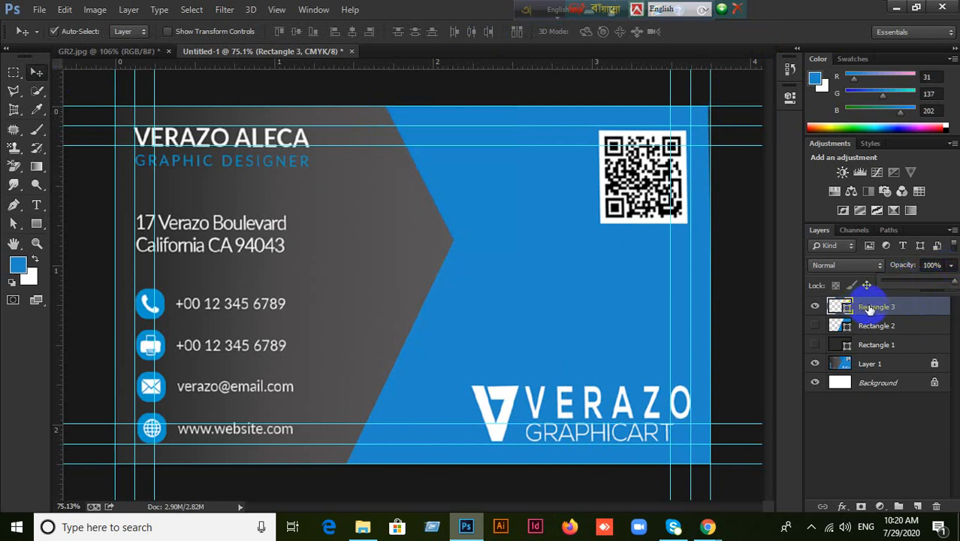
Fill Rectangle 3 with the sampled card blue 117dc1 and move it down in the layer stack.
click(815, 307)
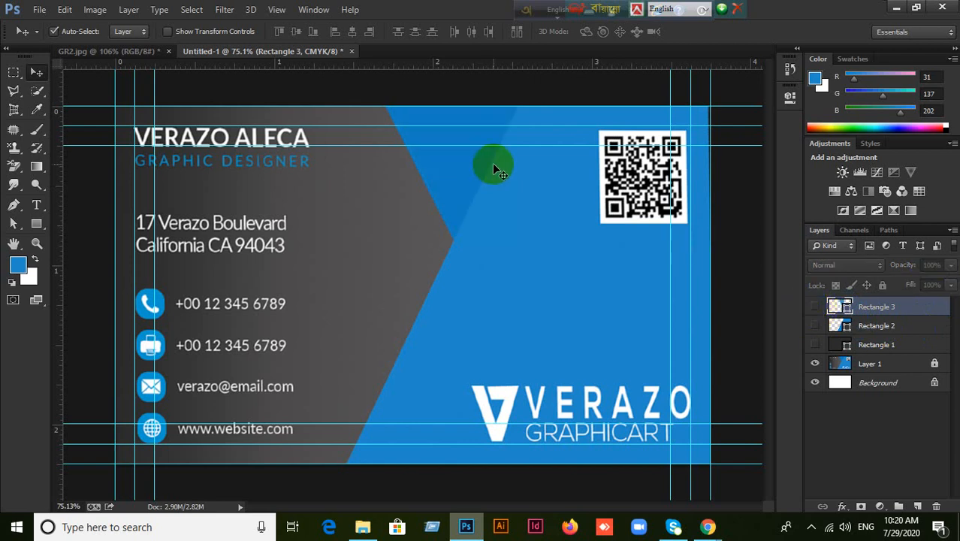
click(37, 110)
click(431, 199)
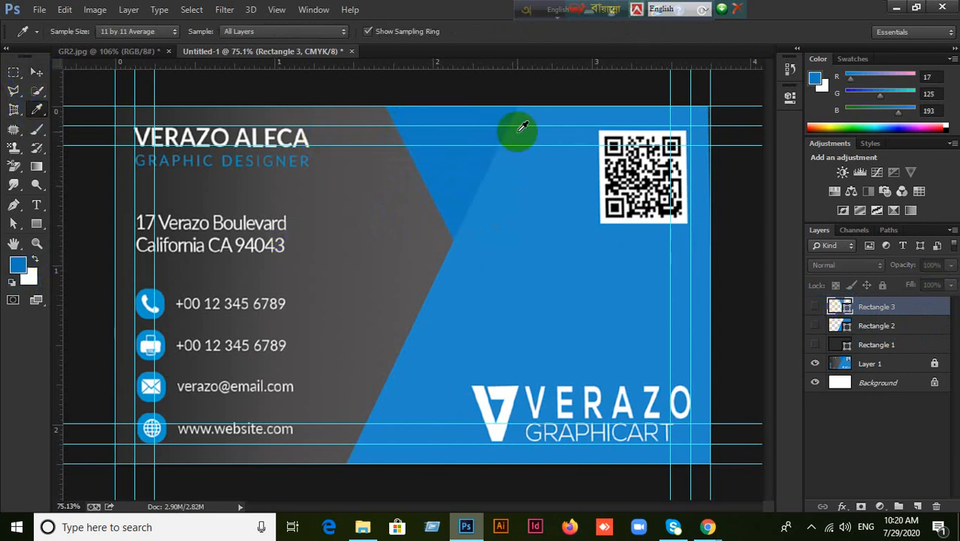
click(815, 307)
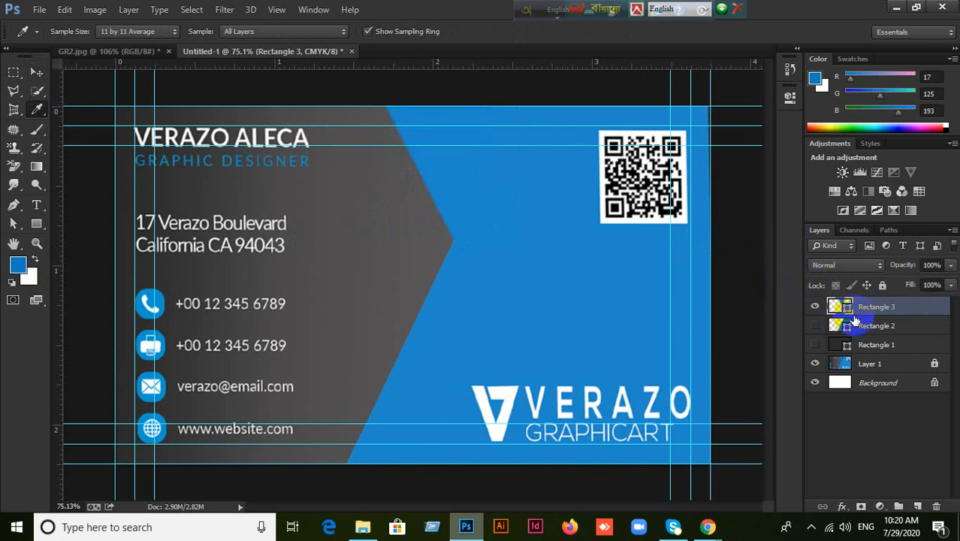
double_click(847, 308)
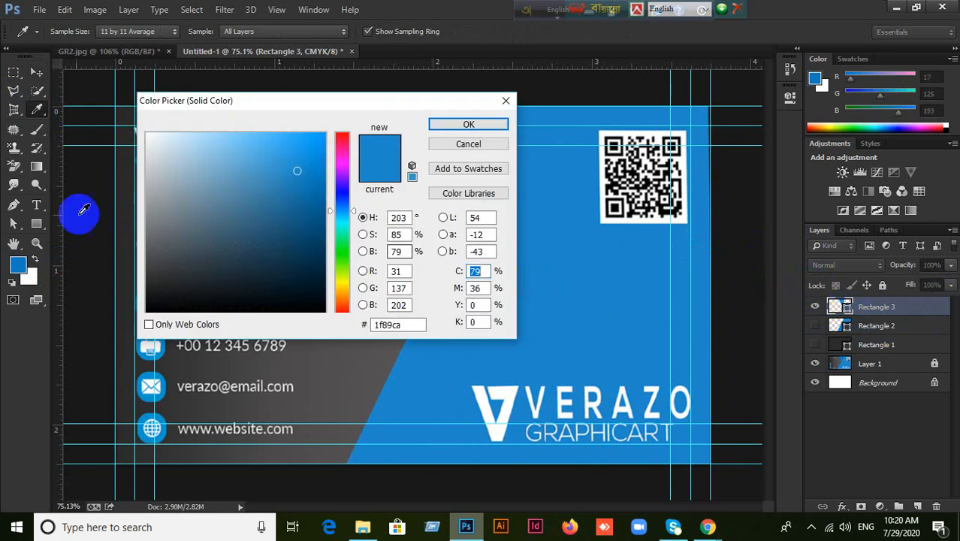
click(18, 263)
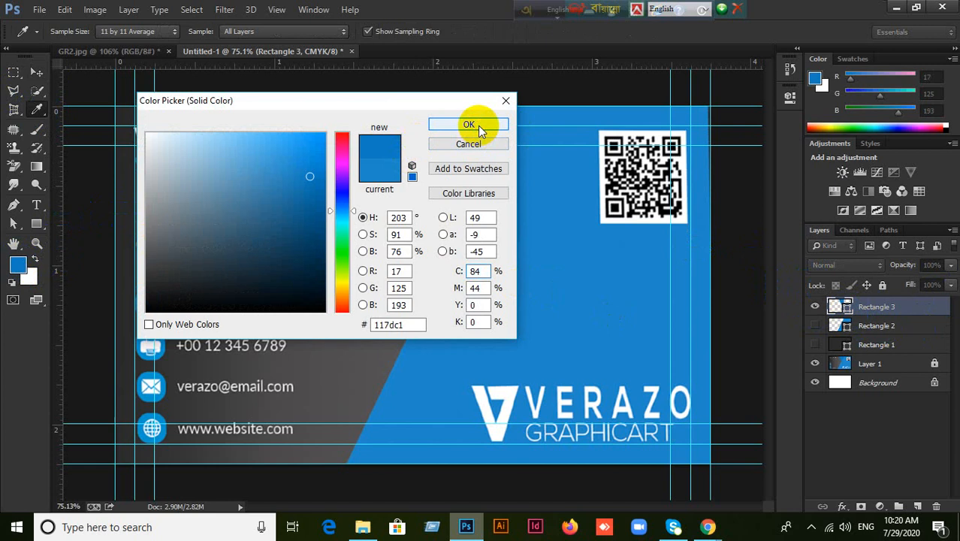
click(476, 125)
click(36, 72)
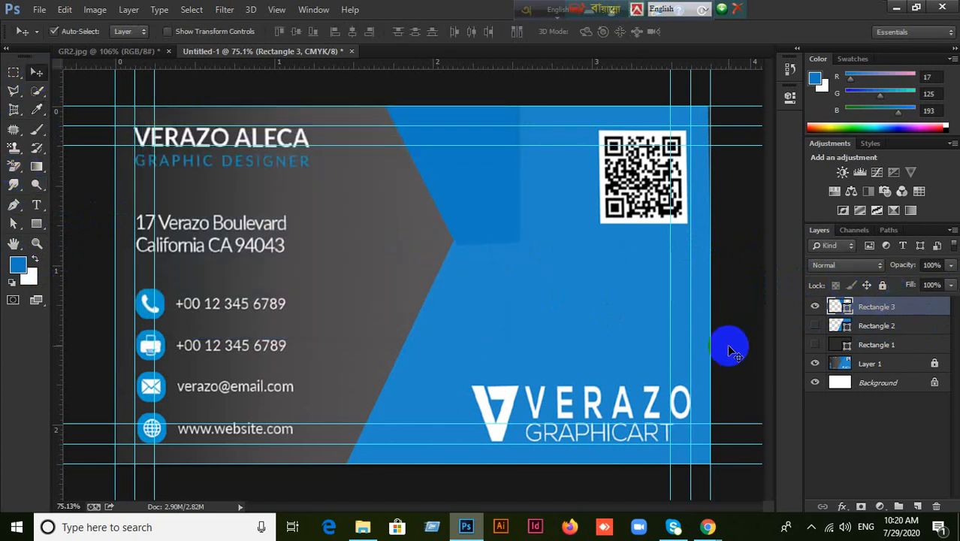
key(ctrl+bracketleft)
key(ctrl+bracketleft)
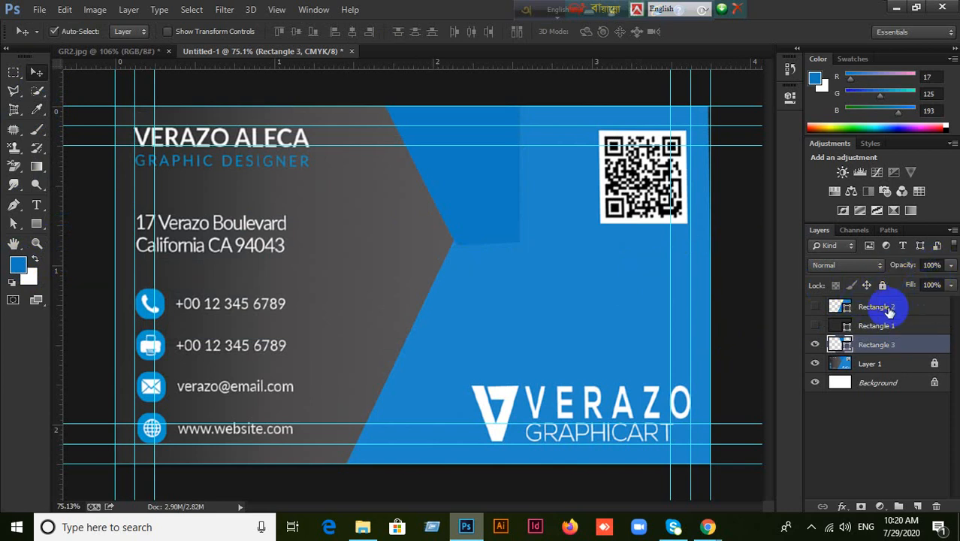
Raise Rectangle 3 between Rectangle 2 and Rectangle 1, then hide the rectangles.
click(814, 325)
click(815, 306)
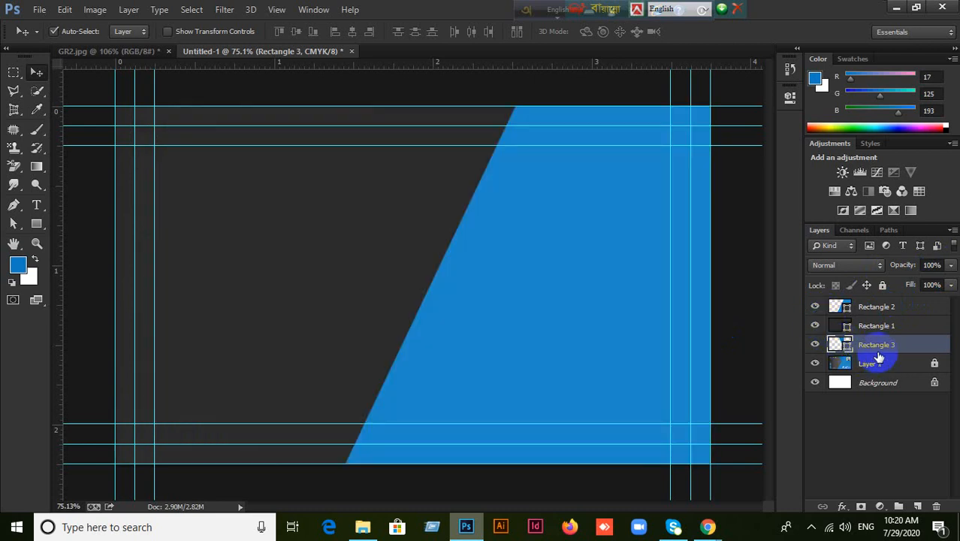
key(ctrl+bracketright)
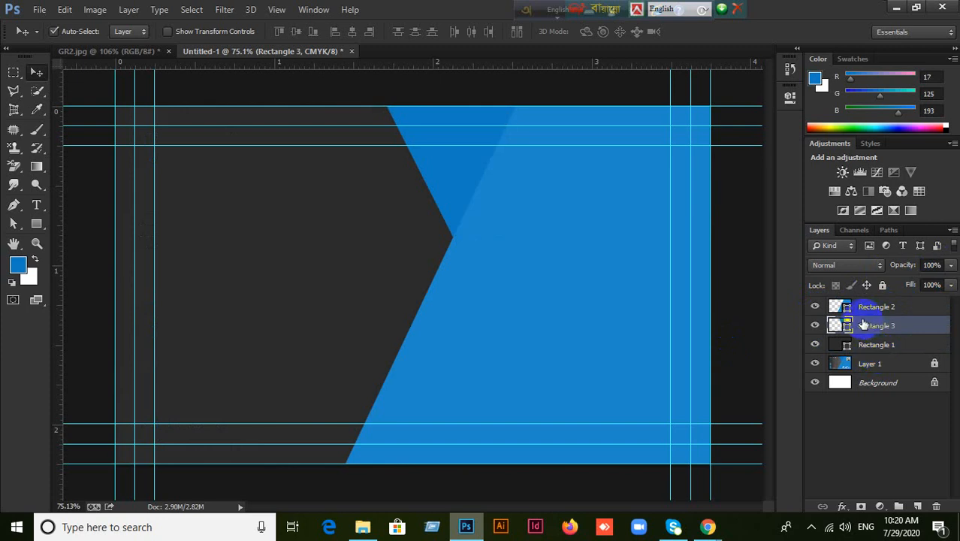
click(832, 307)
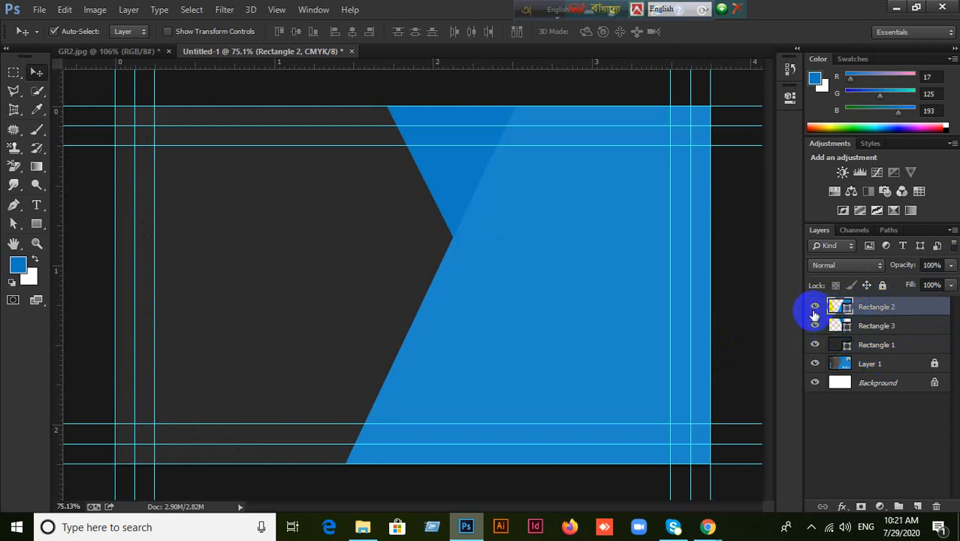
drag(815, 314, 832, 336)
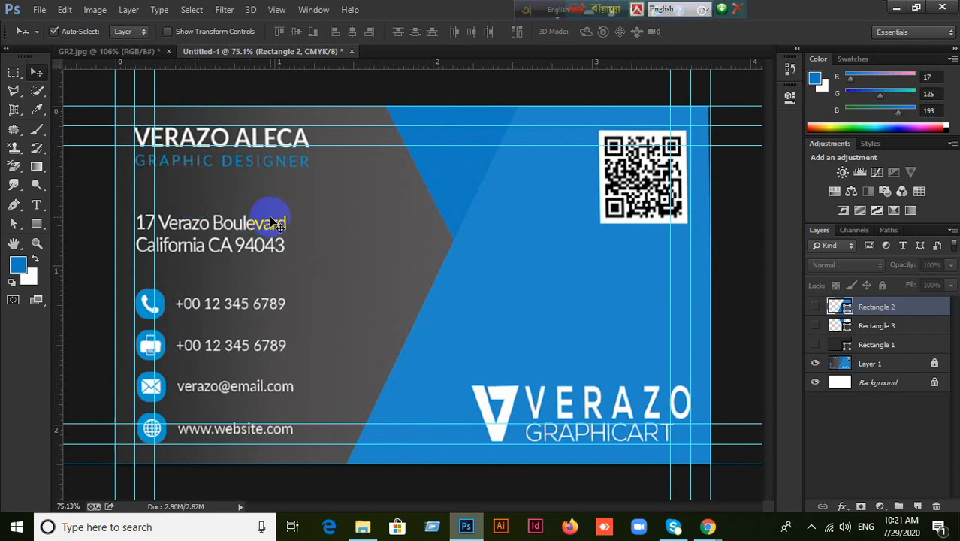
Compare Untitled-1 against the GR2.jpg reference by switching between the two documents.
click(99, 50)
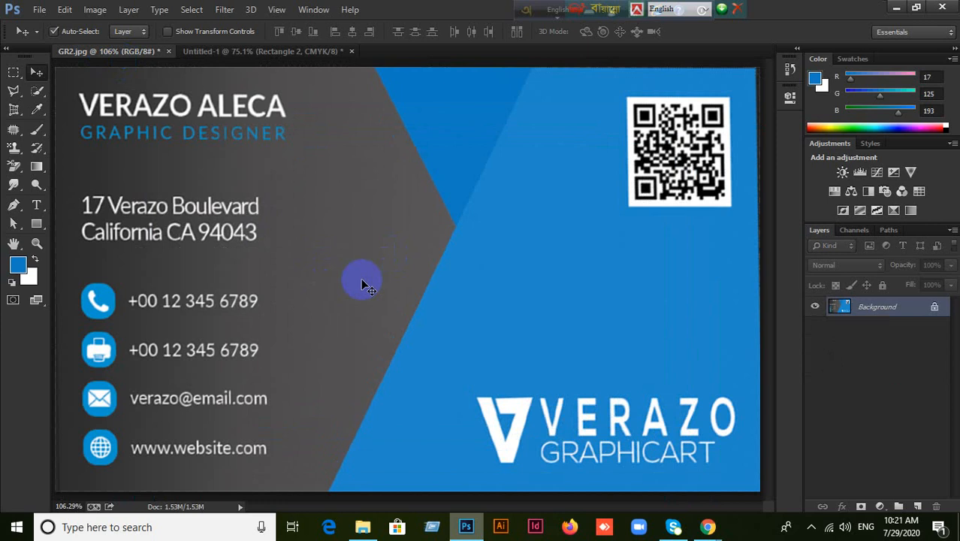
click(276, 54)
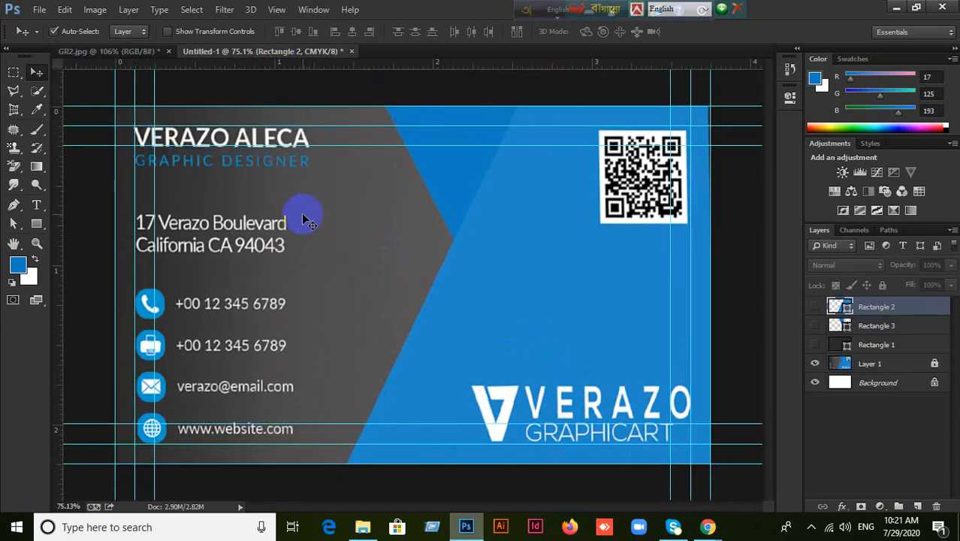
click(116, 51)
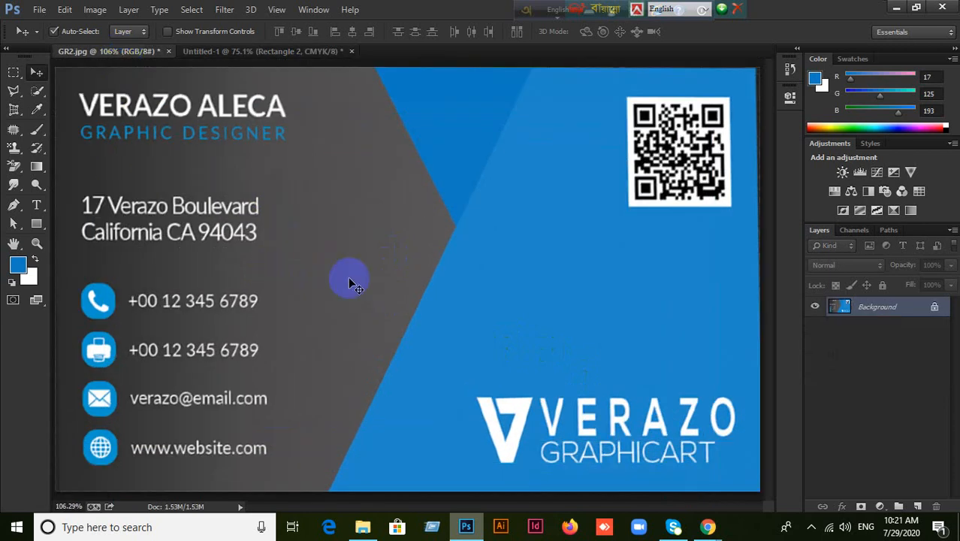
scroll(348, 277, down, 1)
click(258, 55)
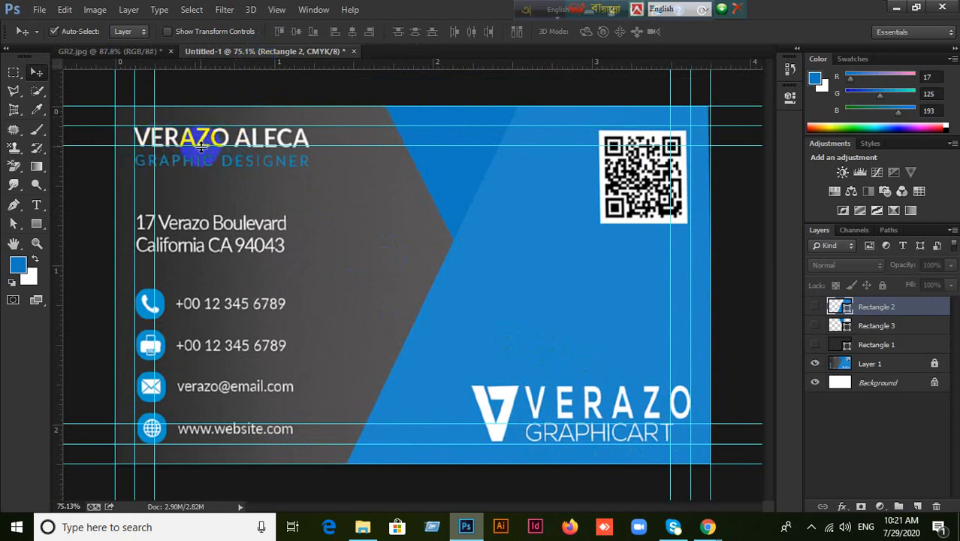
click(128, 54)
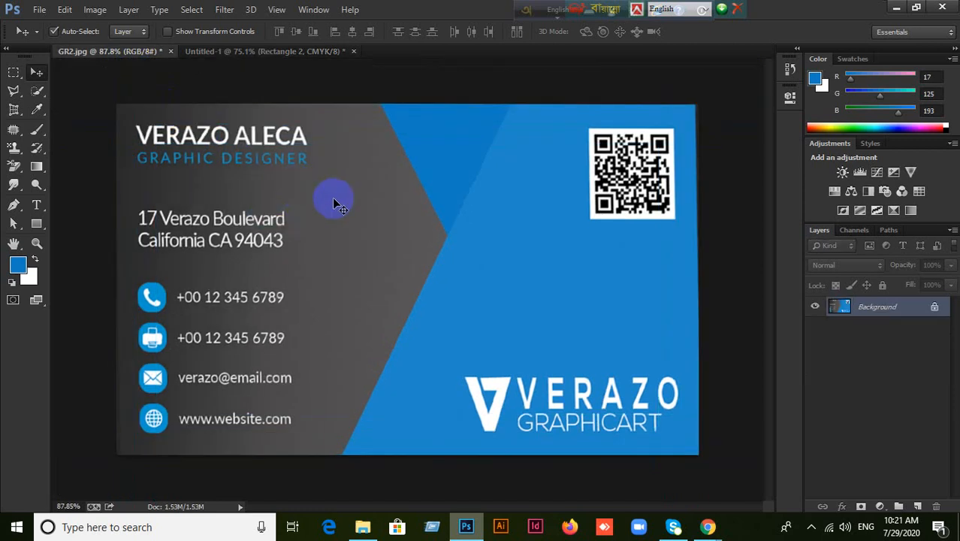
click(254, 54)
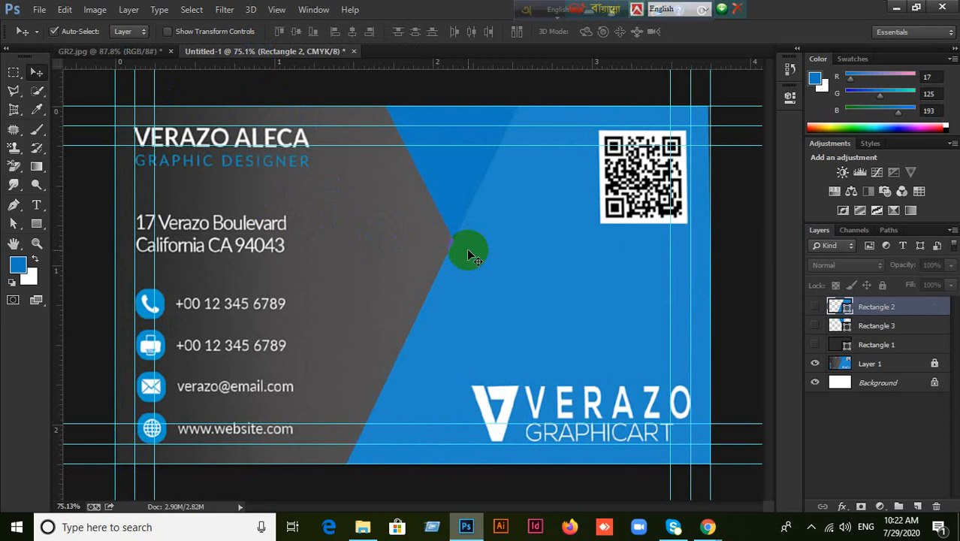
Hide Layer 1, show all three rectangles, and compare the rebuilt card with GR2.jpg again.
click(813, 362)
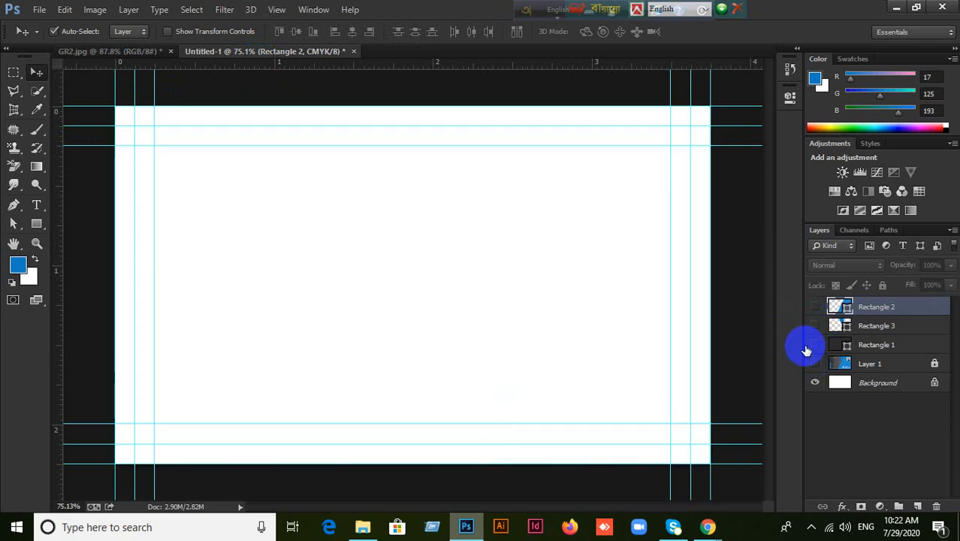
click(815, 344)
click(815, 325)
click(815, 307)
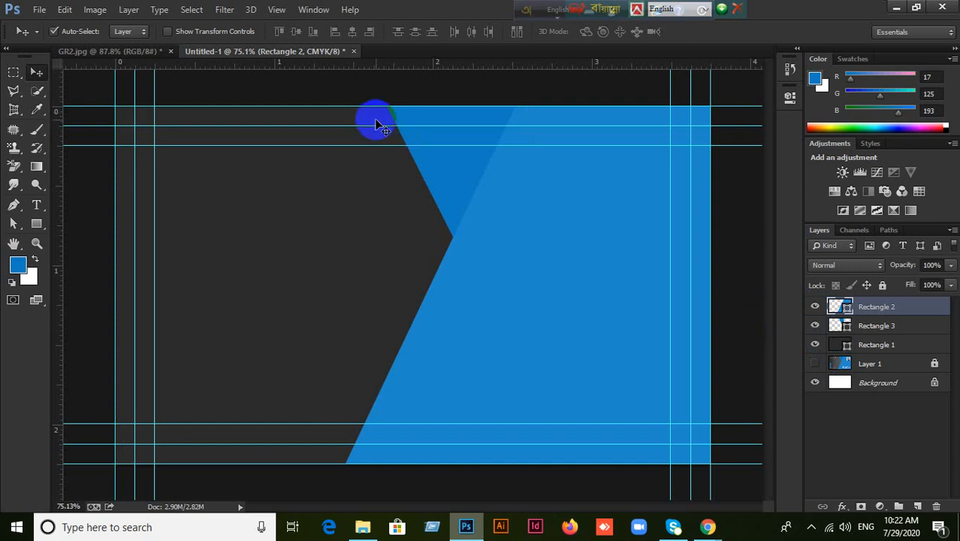
click(111, 53)
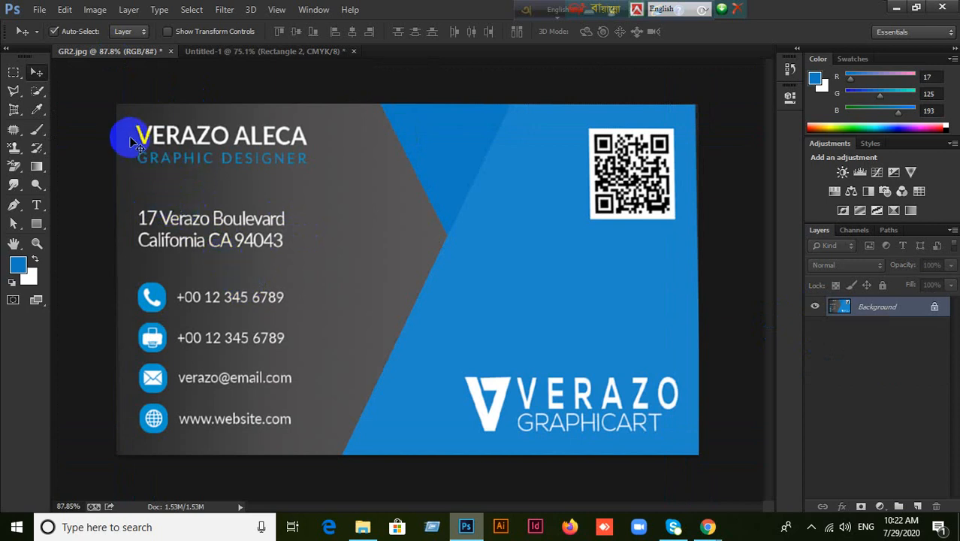
click(253, 54)
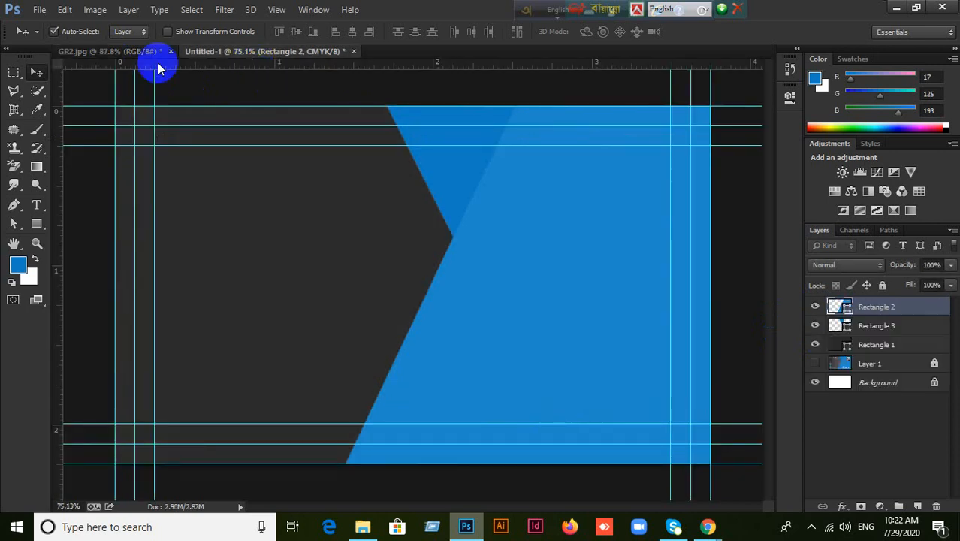
click(119, 52)
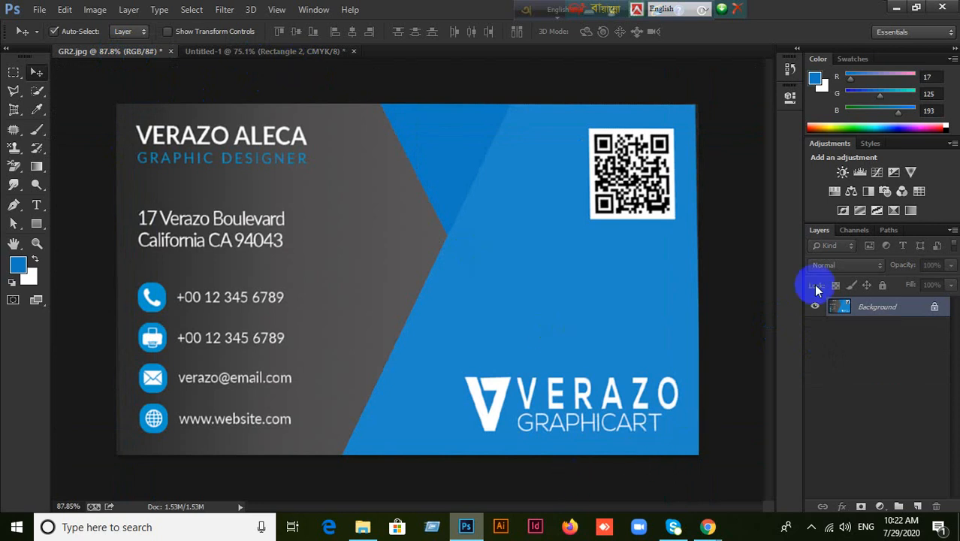
click(279, 51)
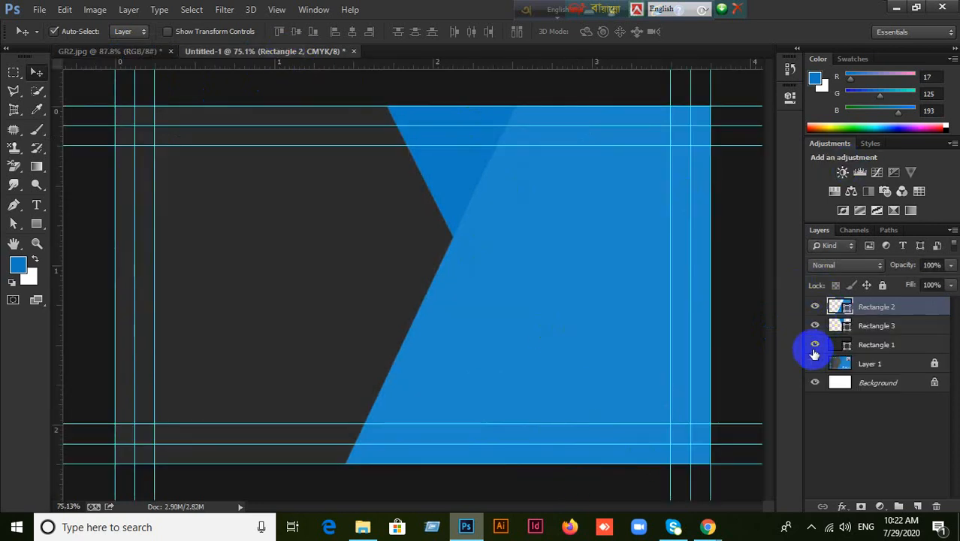
Hide the rectangle shapes so Layer 1's reference card shows again.
click(815, 325)
click(815, 306)
click(815, 366)
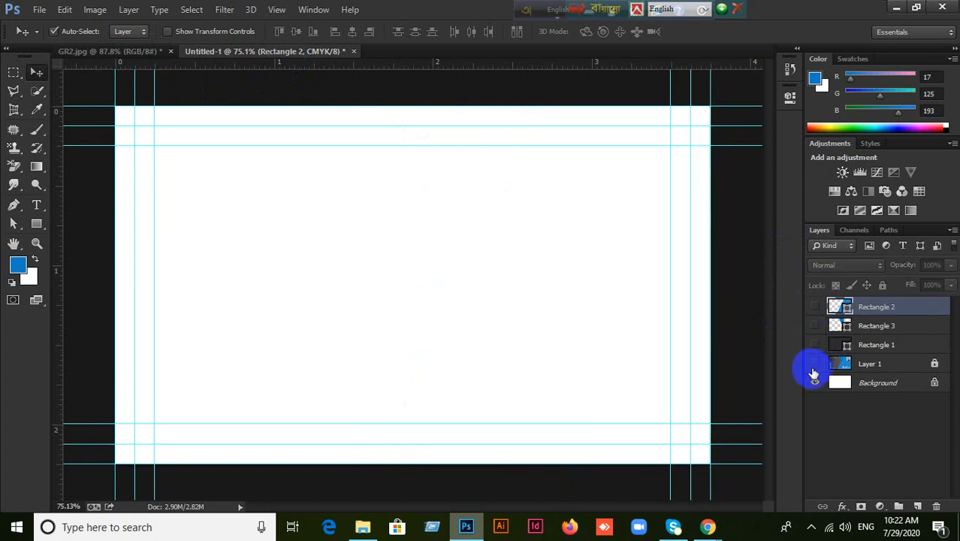
click(815, 366)
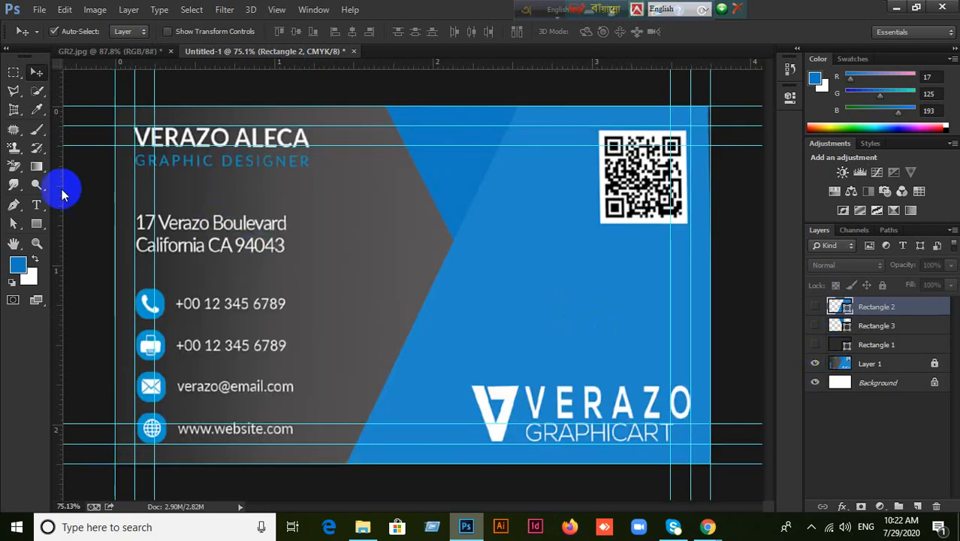
click(36, 204)
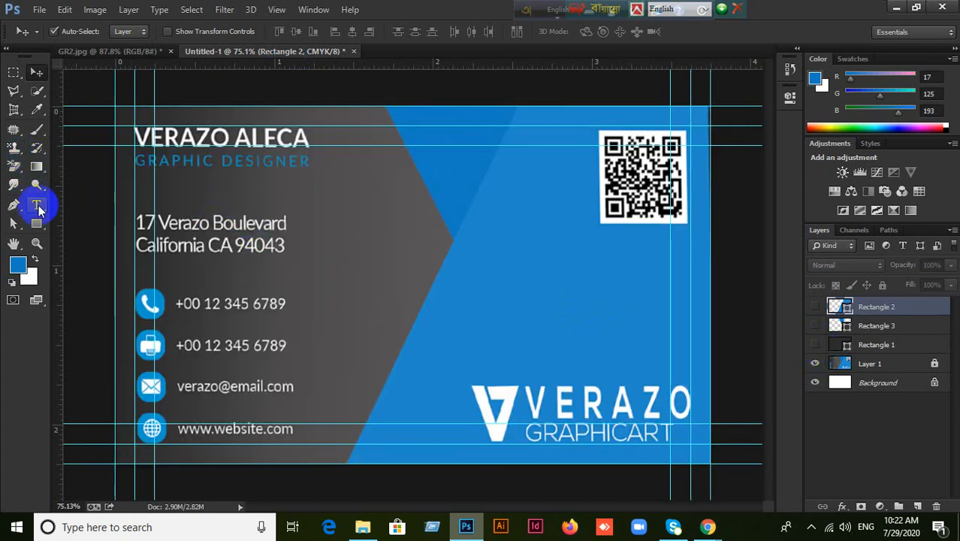
Type the cardholder's name as a blue Roboto 8 pt text line below GRAPHIC DESIGNER.
click(224, 190)
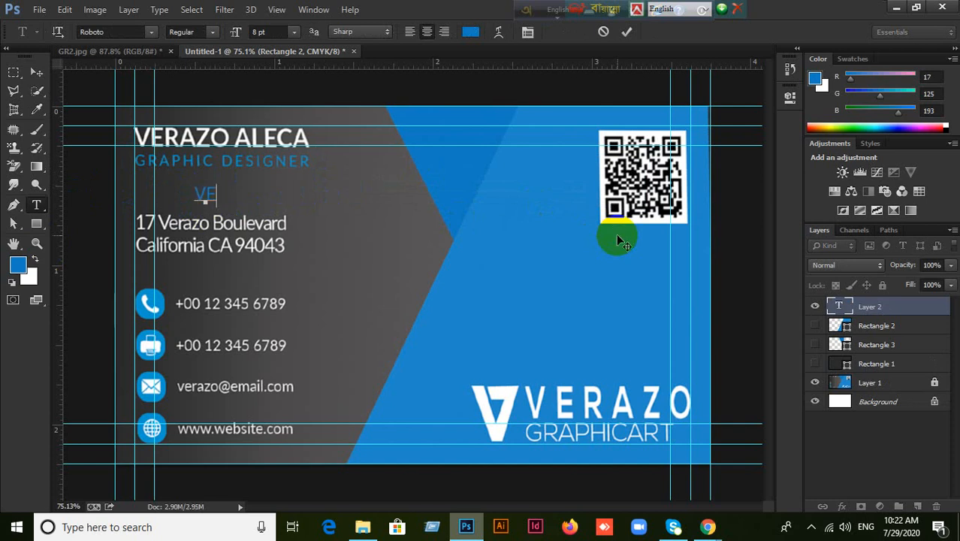
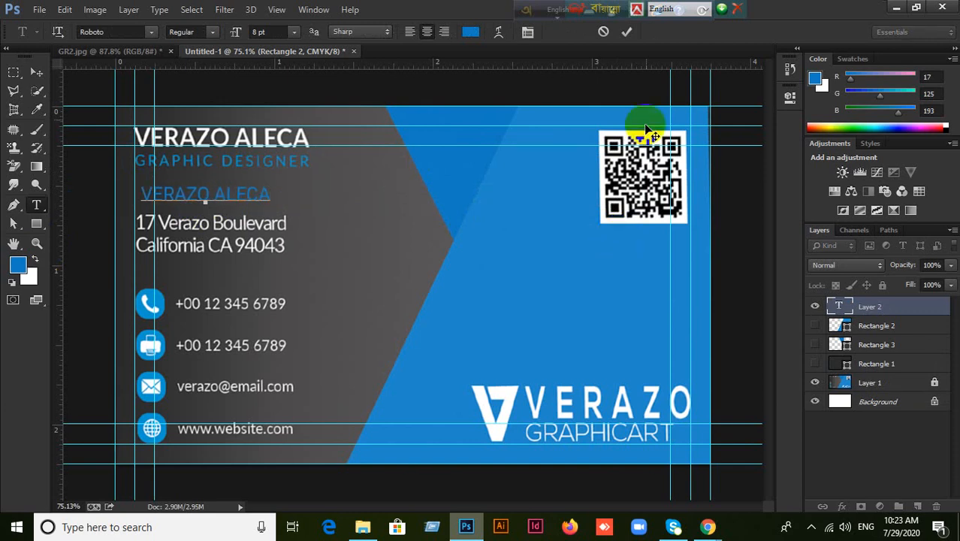
click(626, 32)
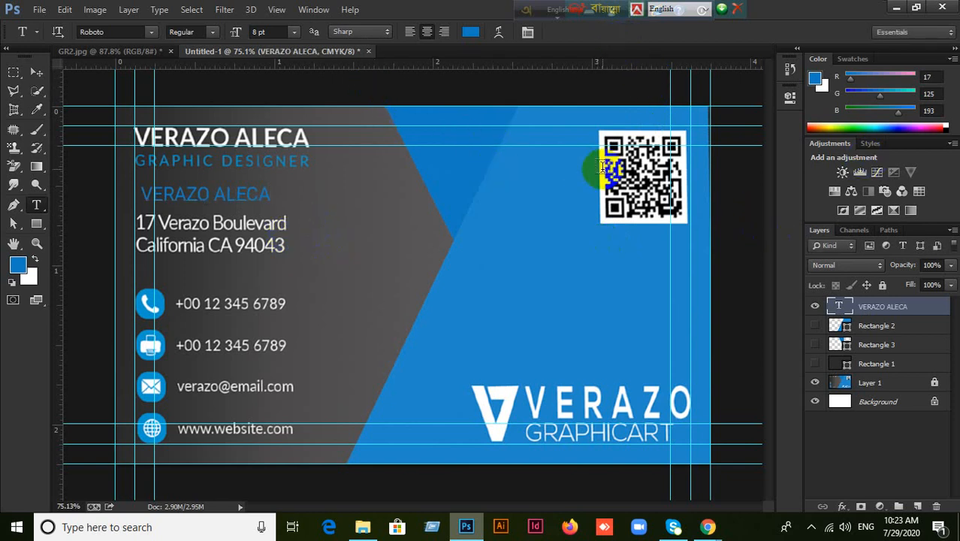
Make the name text white (#ffffff) Roboto Bold and move it up onto the top name line.
click(312, 9)
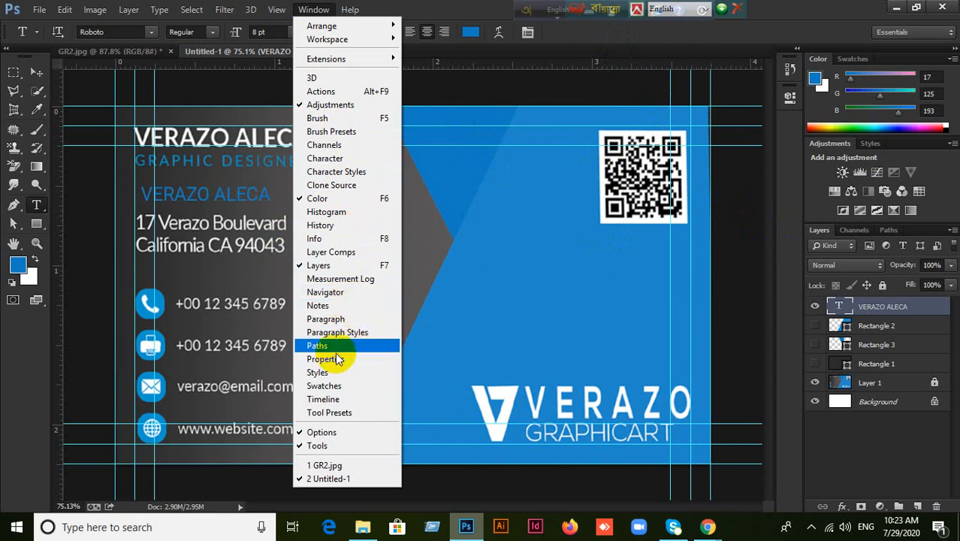
click(334, 158)
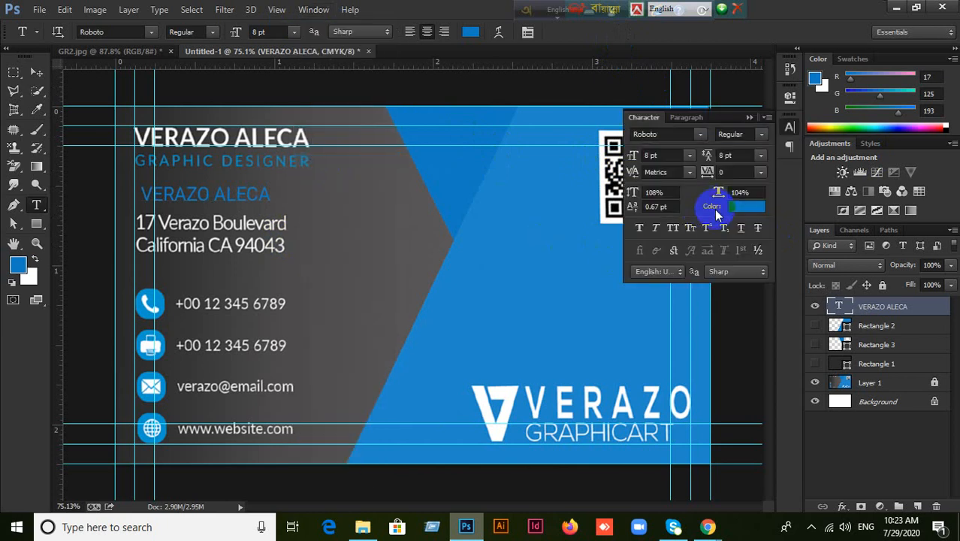
click(760, 135)
click(760, 135)
click(746, 206)
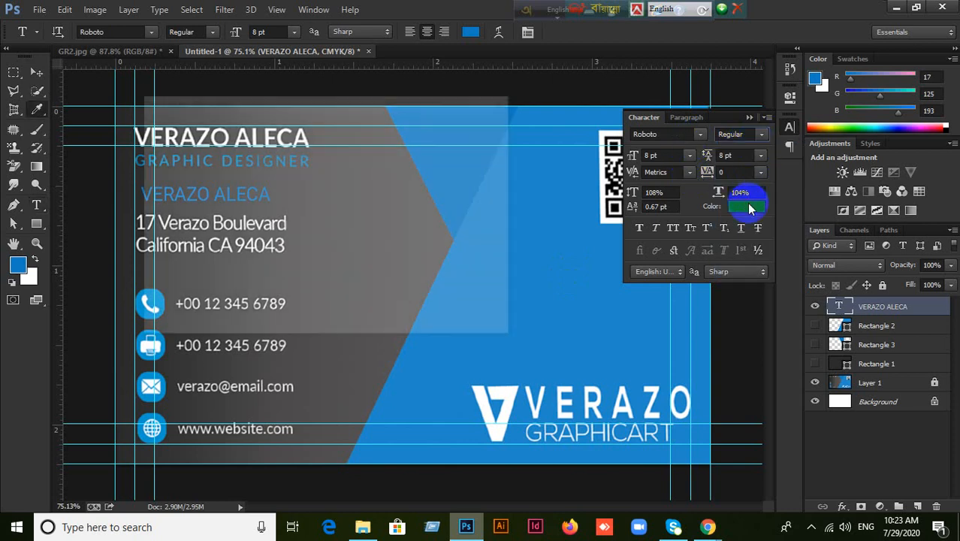
mouse_move(273, 263)
mouse_down()
mouse_move(188, 161)
mouse_move(124, 122)
mouse_up()
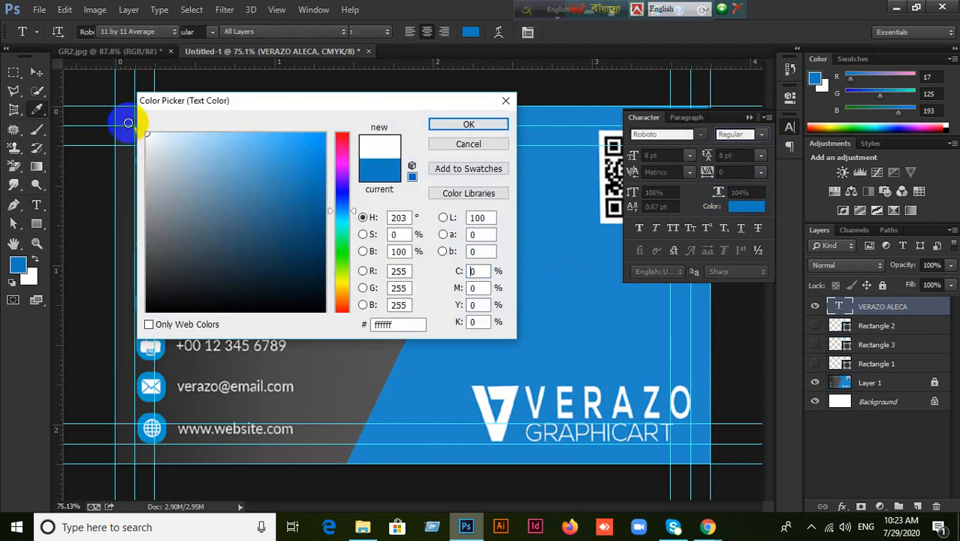
click(443, 125)
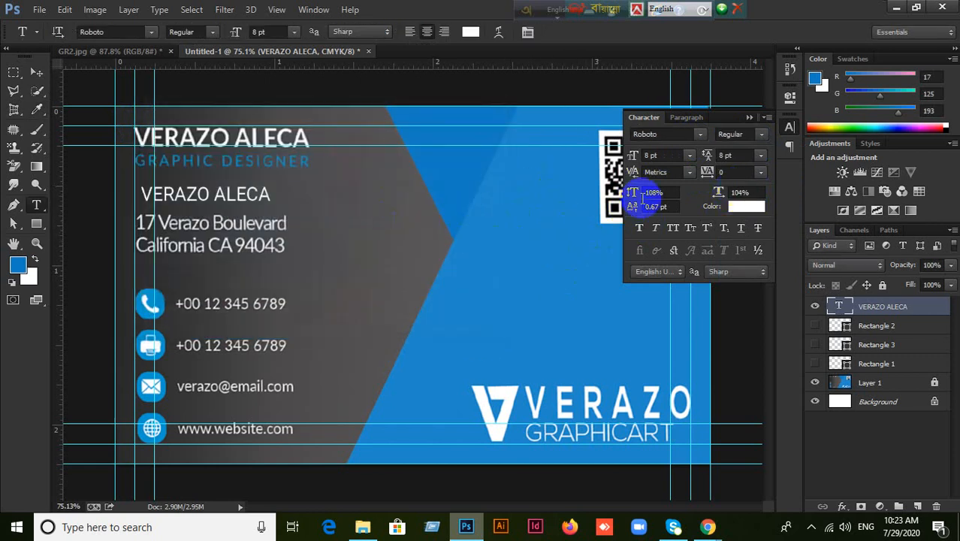
click(748, 135)
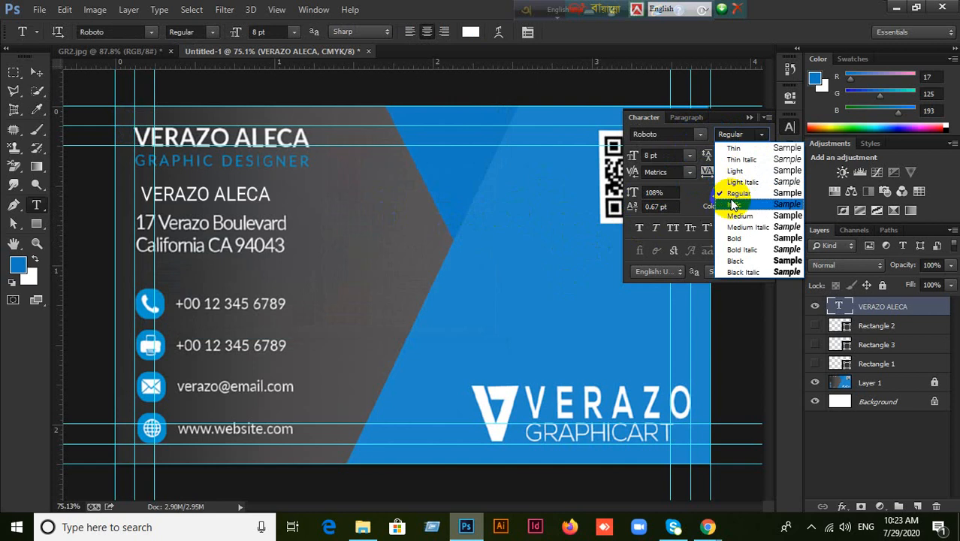
click(735, 240)
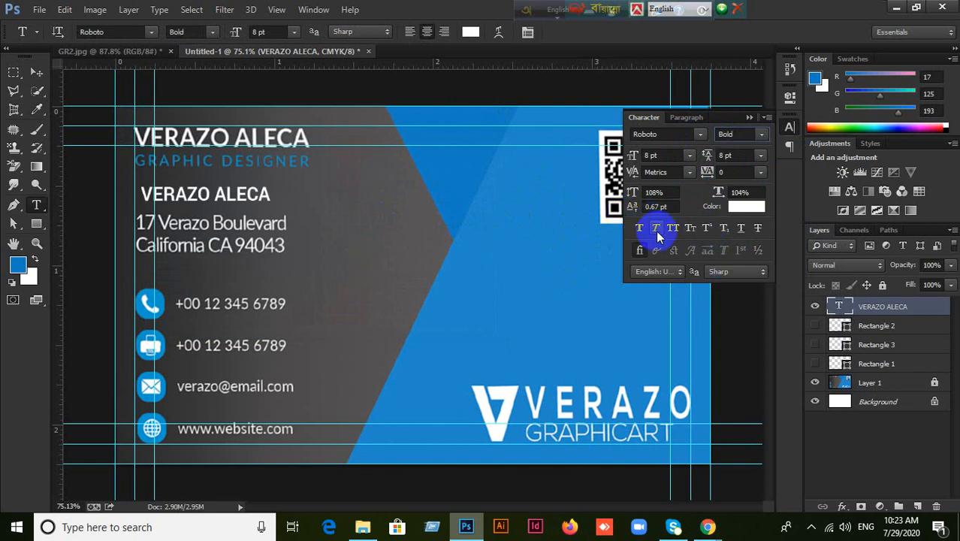
click(36, 71)
drag(226, 197, 227, 139)
click(664, 155)
click(664, 155)
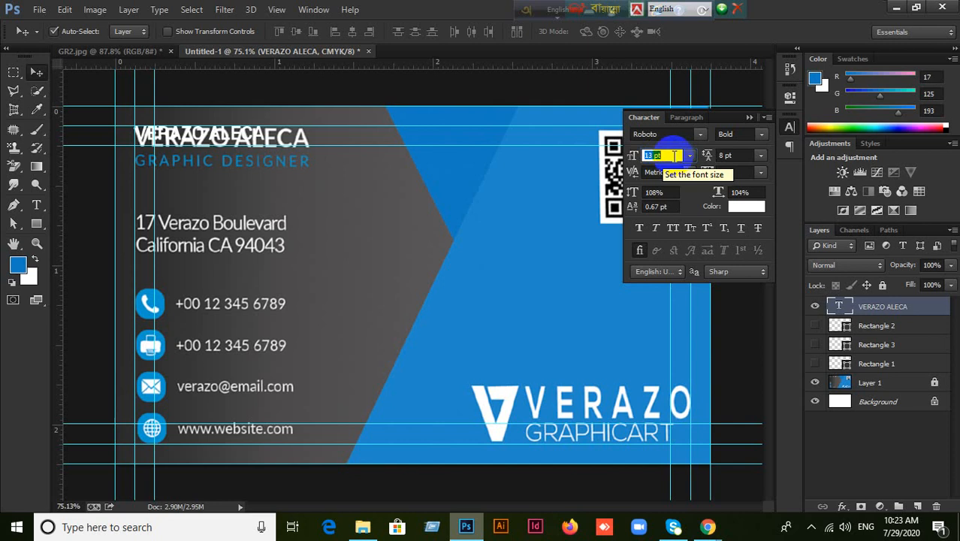
key(Return)
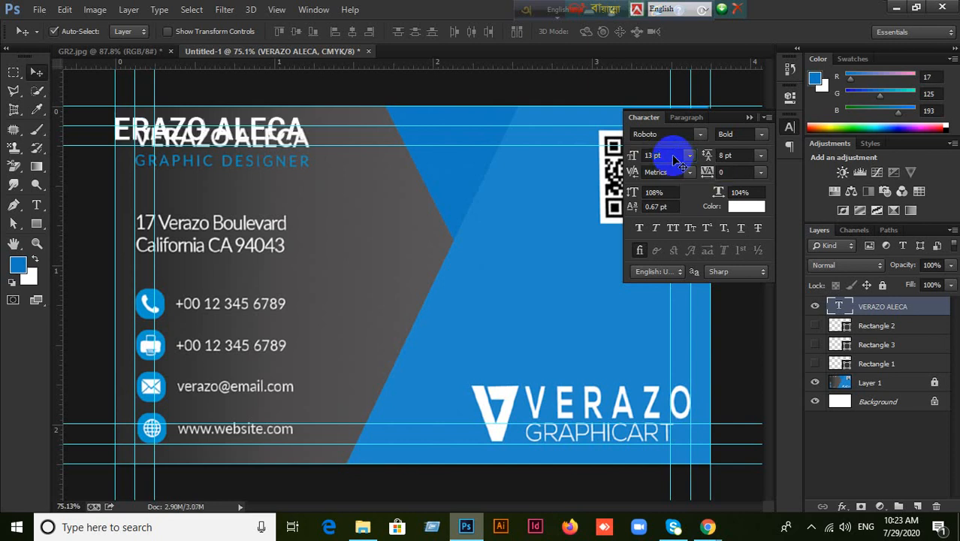
drag(291, 134, 330, 140)
click(675, 156)
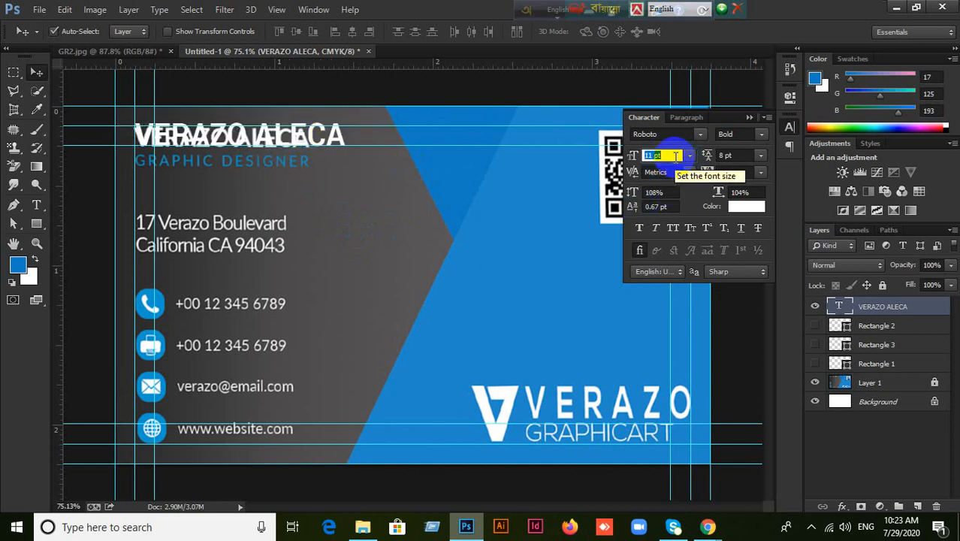
key(Return)
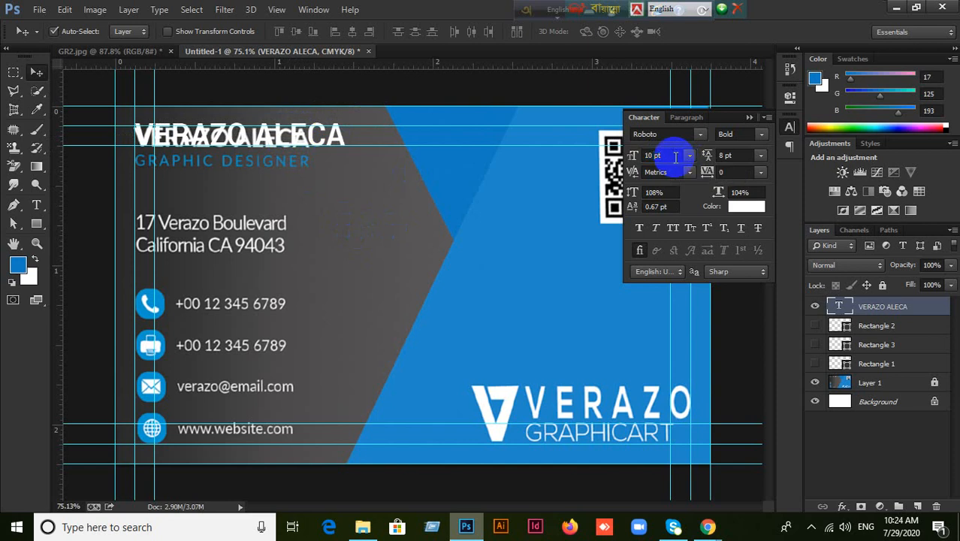
drag(315, 146, 397, 215)
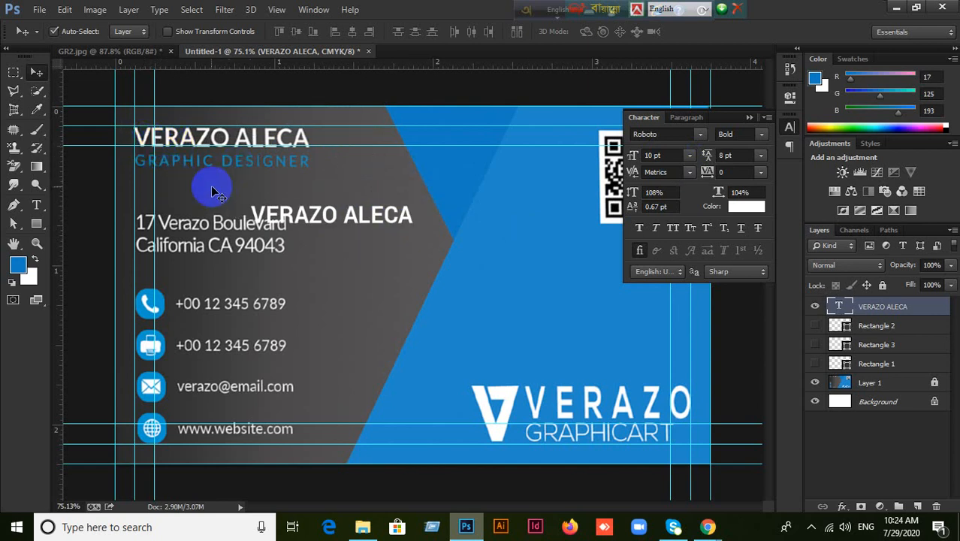
drag(351, 214, 255, 161)
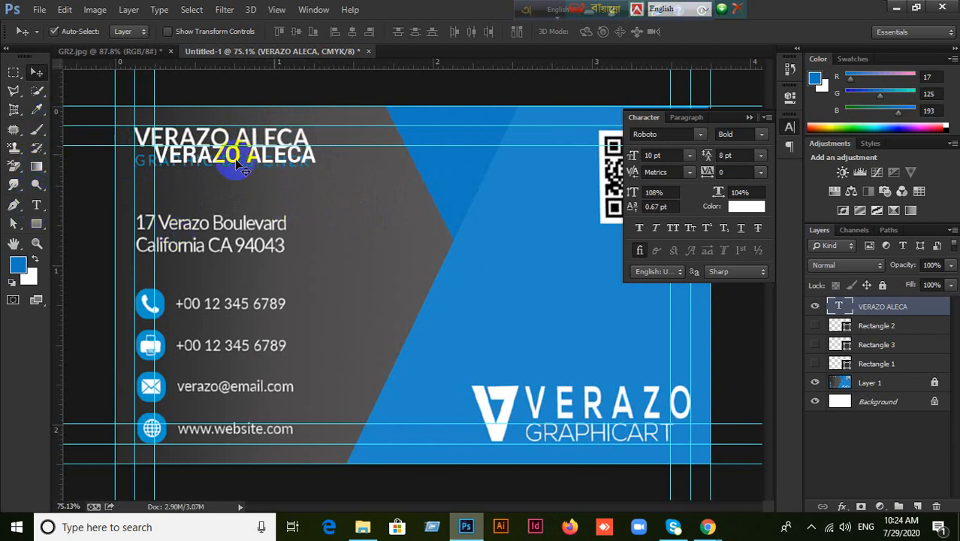
drag(280, 157, 523, 171)
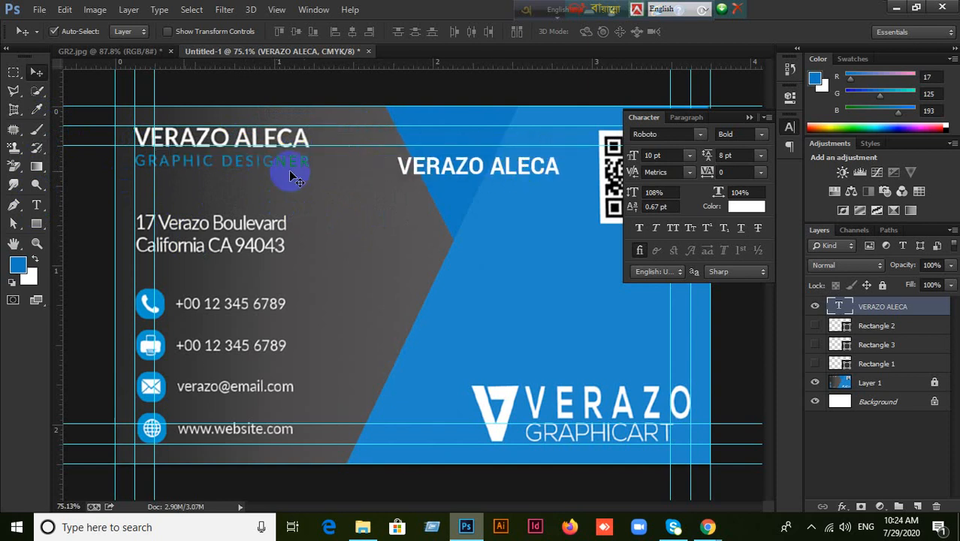
click(36, 204)
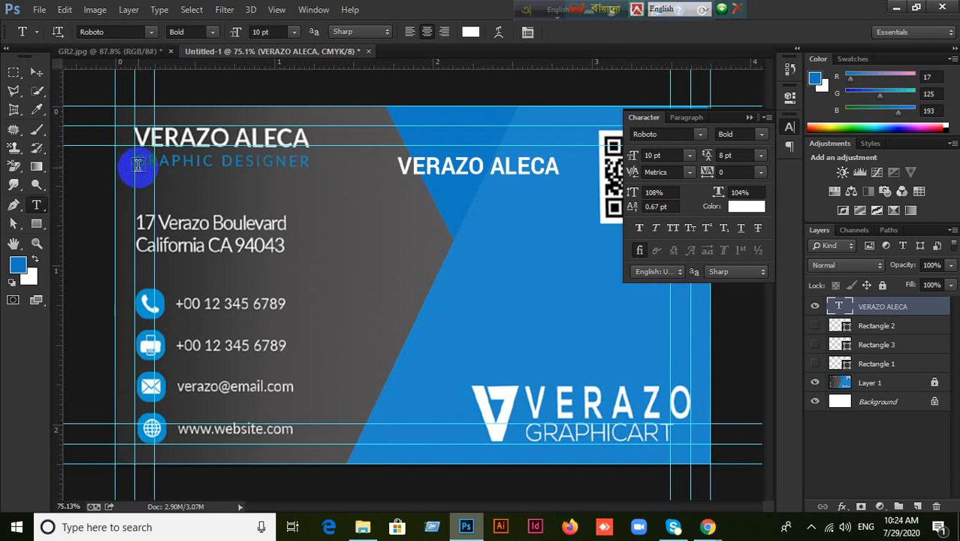
Add a new text line reading 'Graphic Desinger' and move it toward the card centre.
click(187, 180)
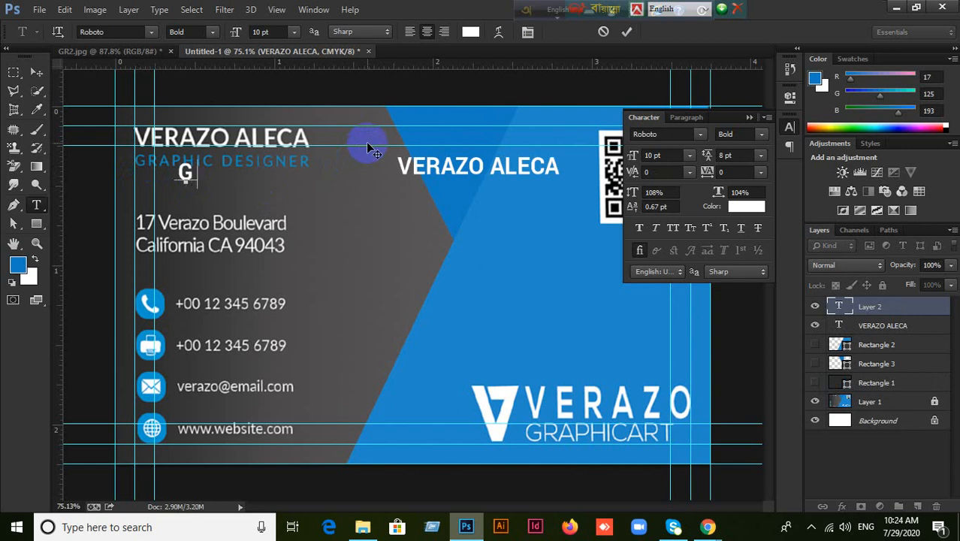
text(Graphic Desinger)
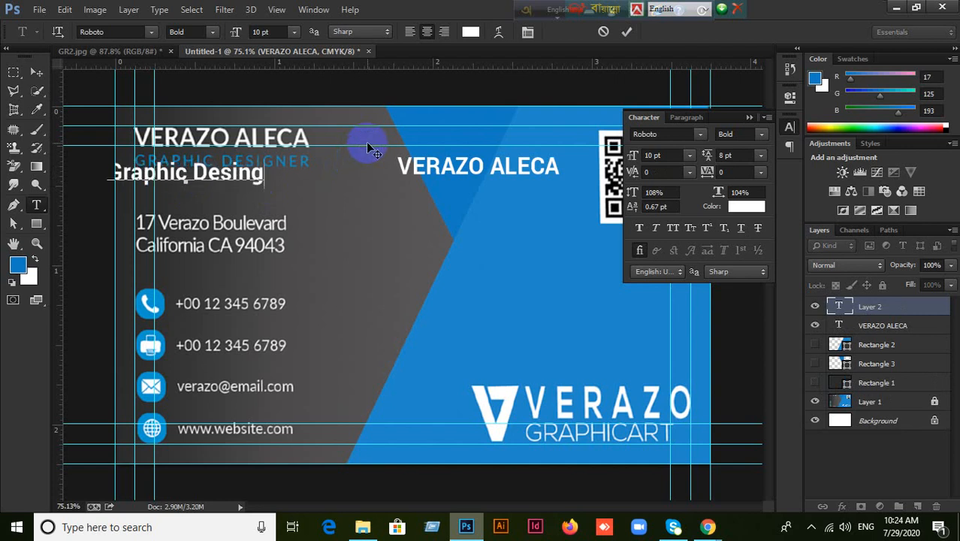
click(35, 75)
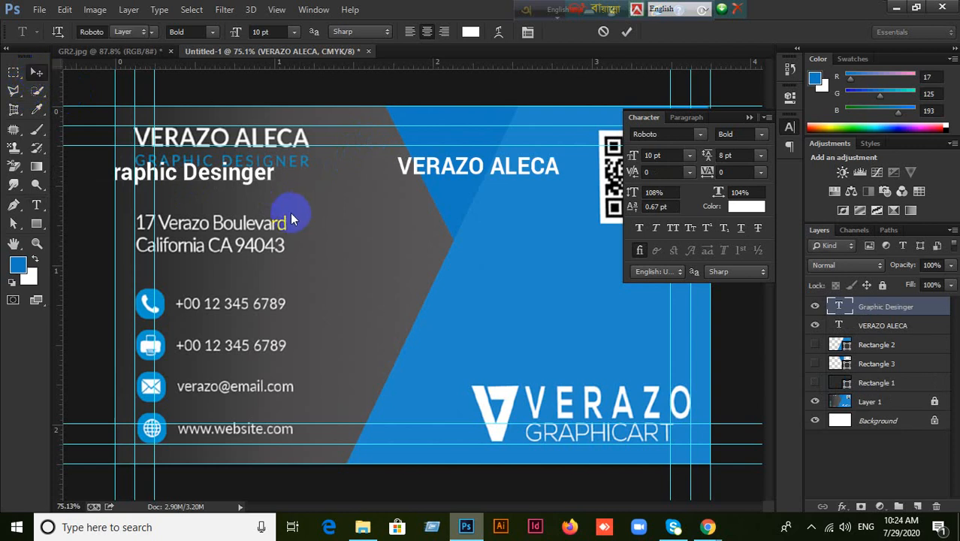
drag(244, 183, 376, 203)
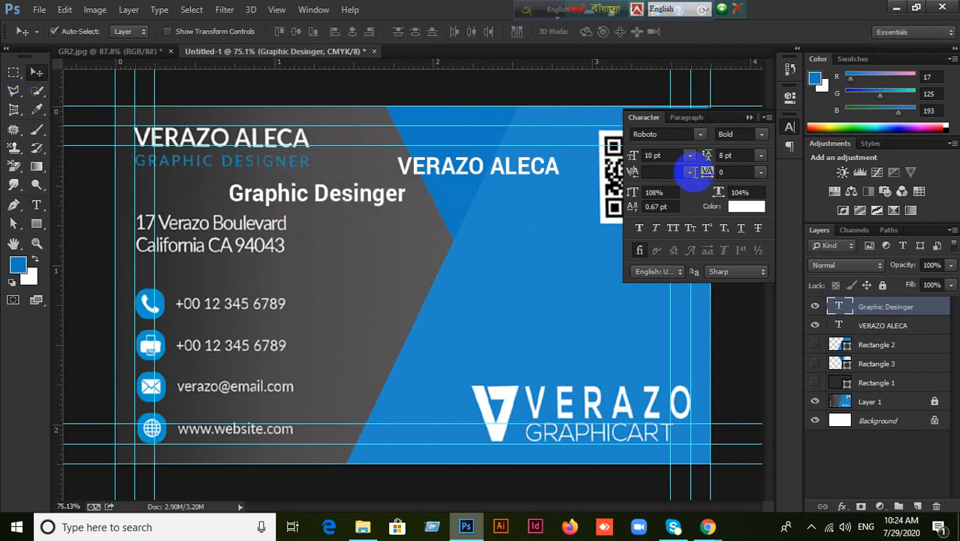
Make the Graphic Desinger title Regular weight and place it under the heading.
click(758, 134)
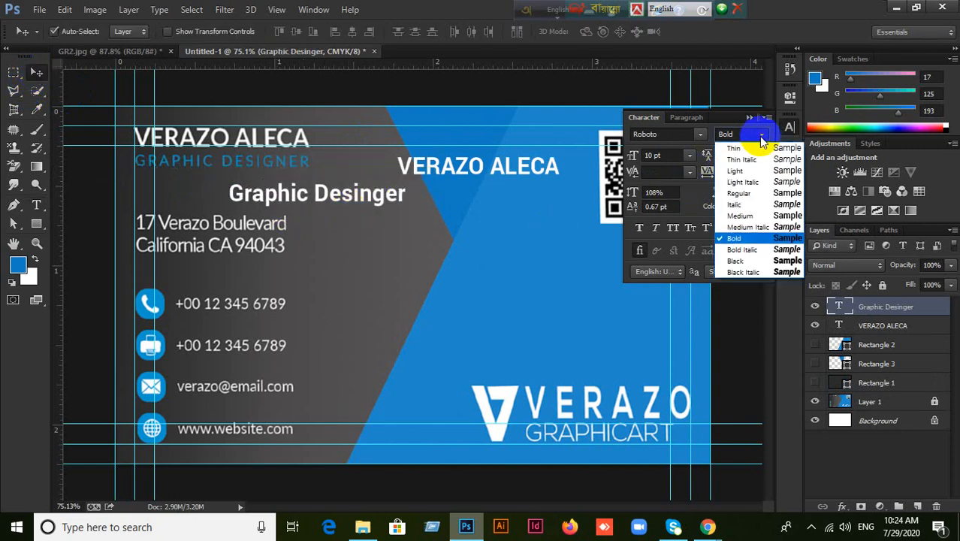
click(738, 193)
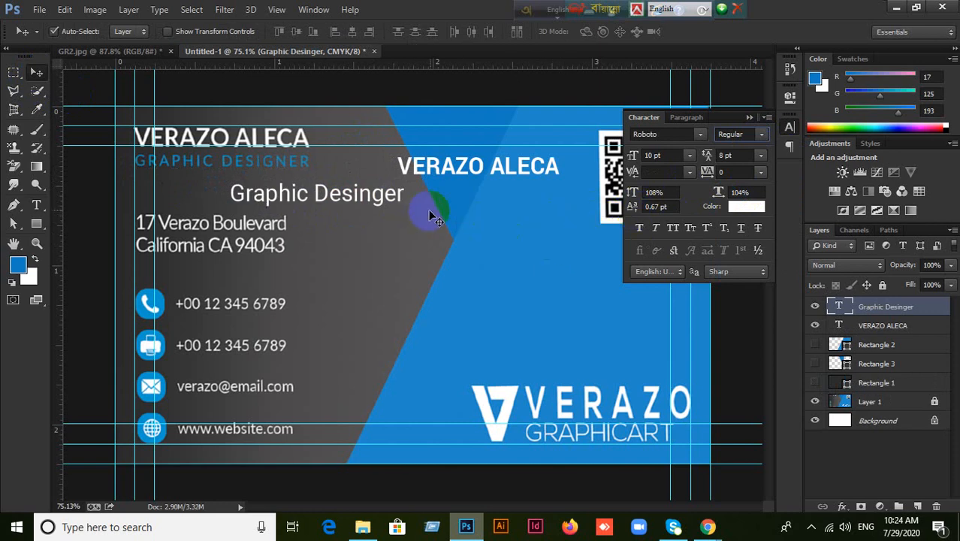
mouse_move(445, 177)
mouse_down()
mouse_move(302, 150)
mouse_move(450, 178)
mouse_up()
drag(353, 202, 259, 172)
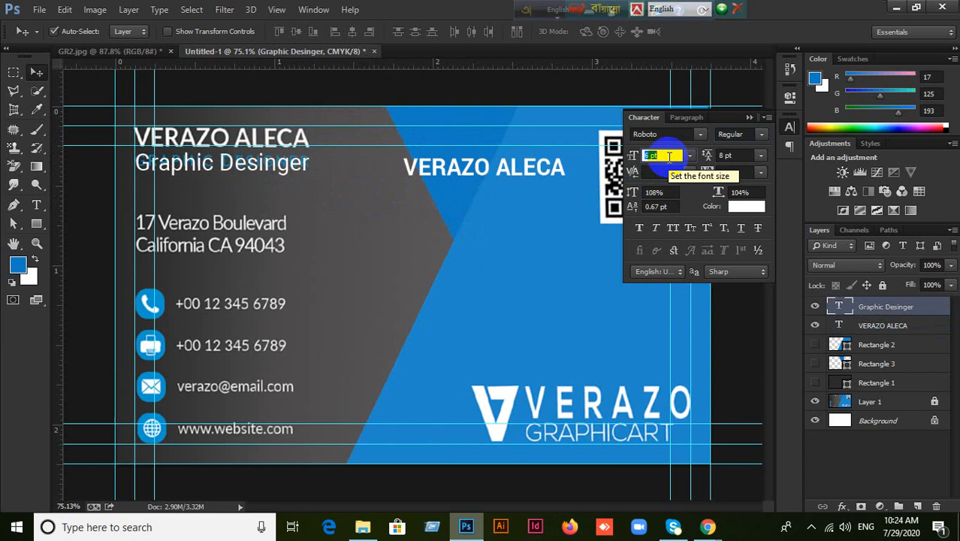
key(Return)
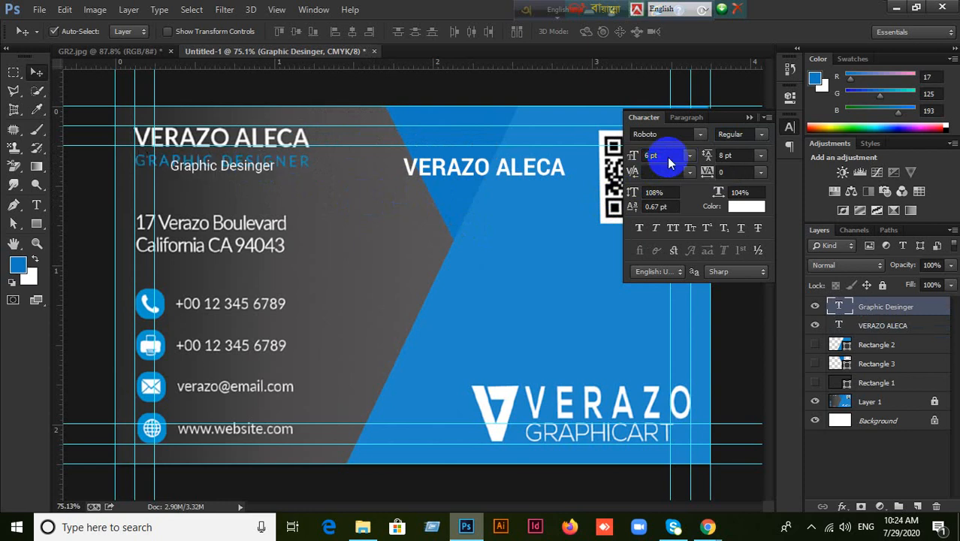
drag(248, 177, 214, 164)
Set the title to 8 pt with 40 tracking and shift it onto the blue panel.
click(656, 155)
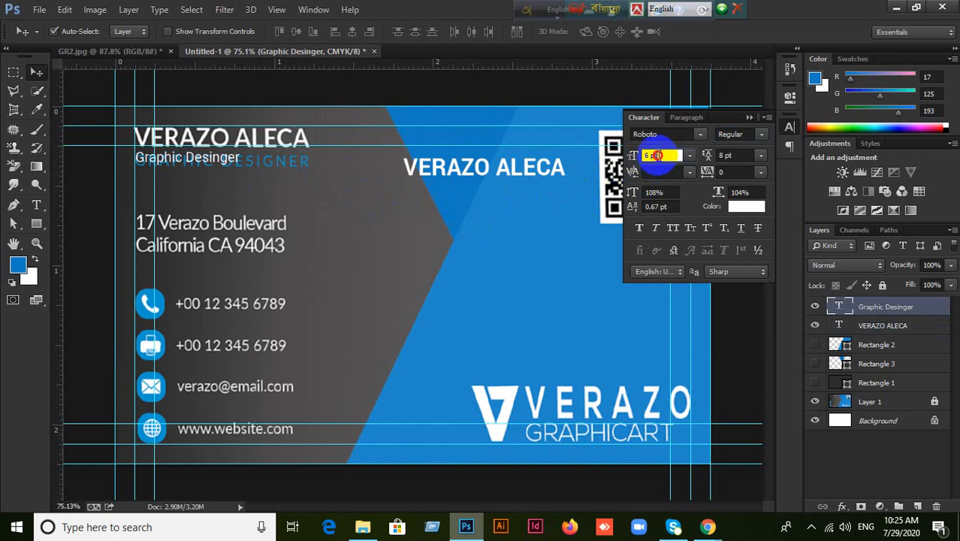
text(8)
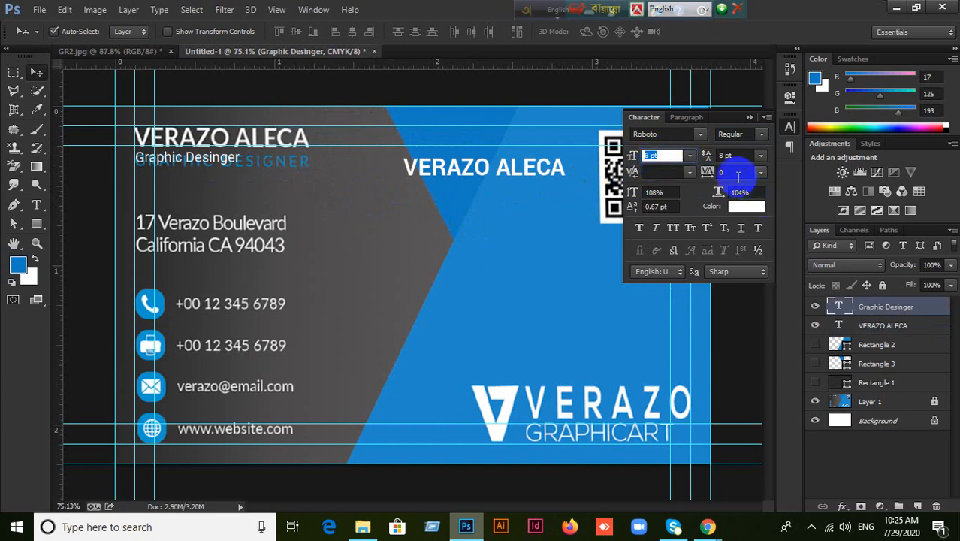
click(732, 172)
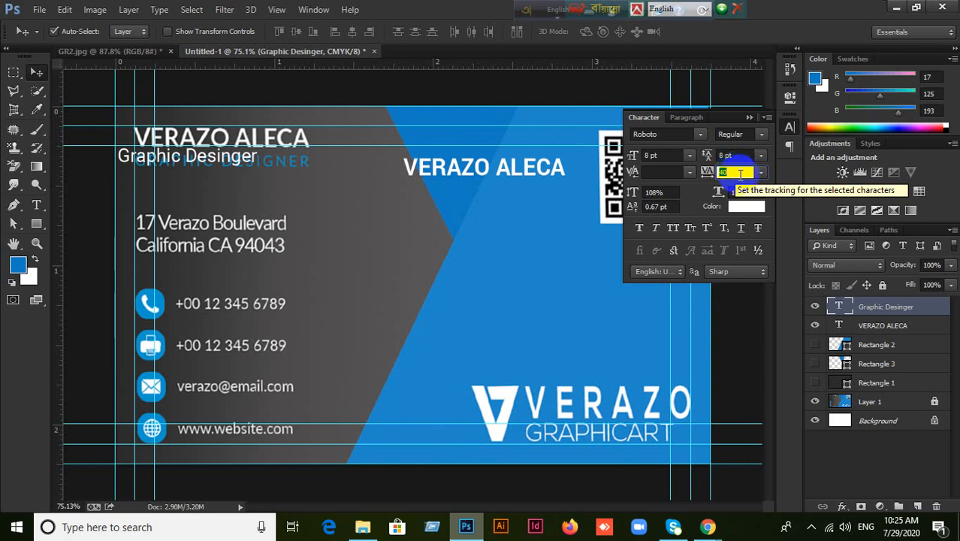
key(Return)
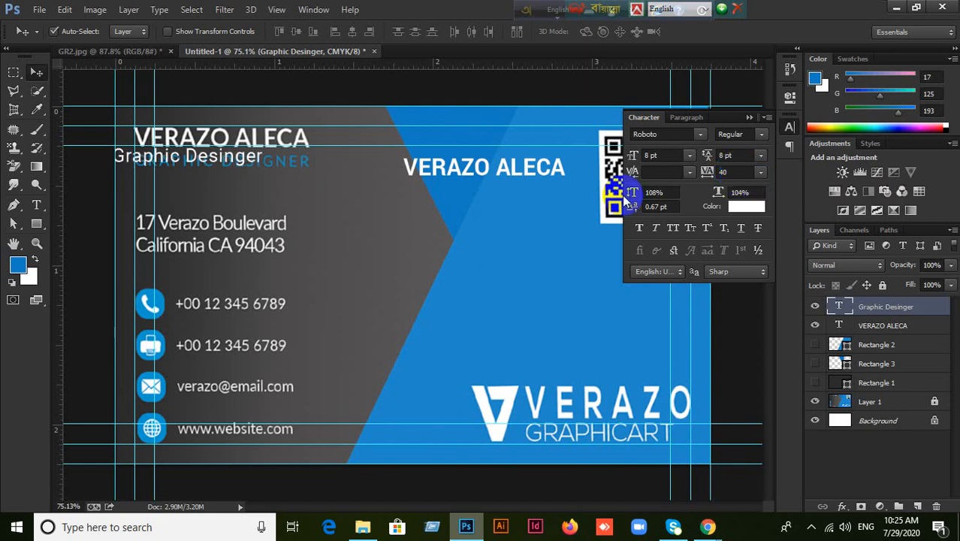
drag(242, 159, 469, 198)
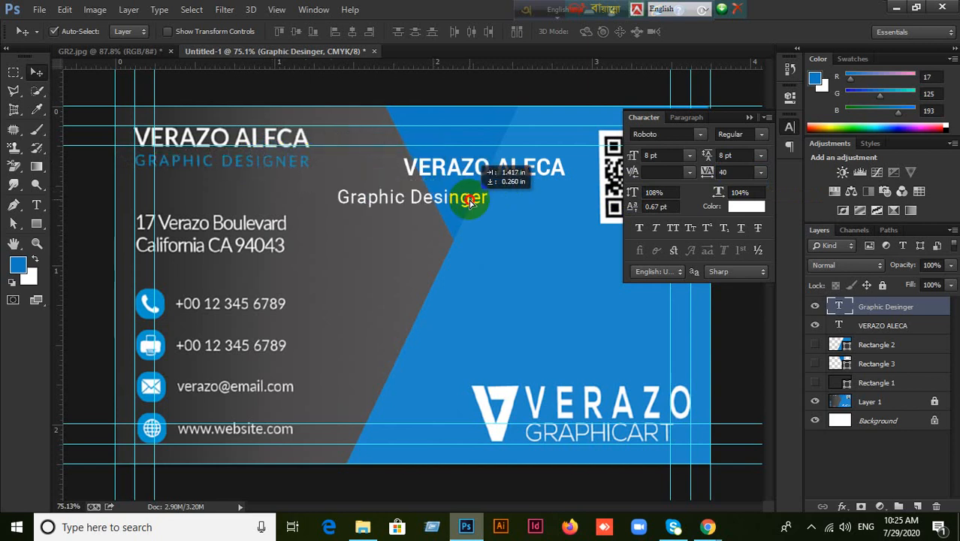
click(83, 53)
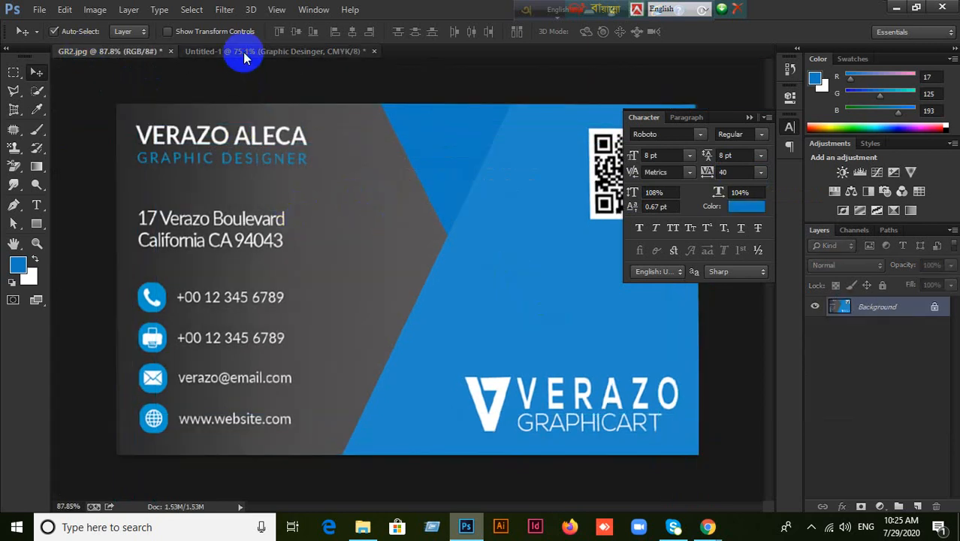
click(244, 56)
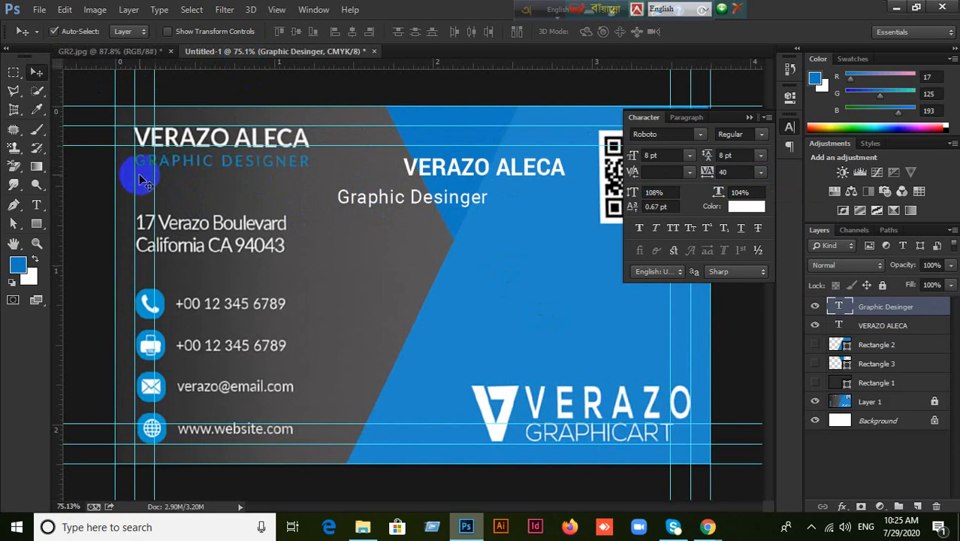
drag(407, 162, 173, 154)
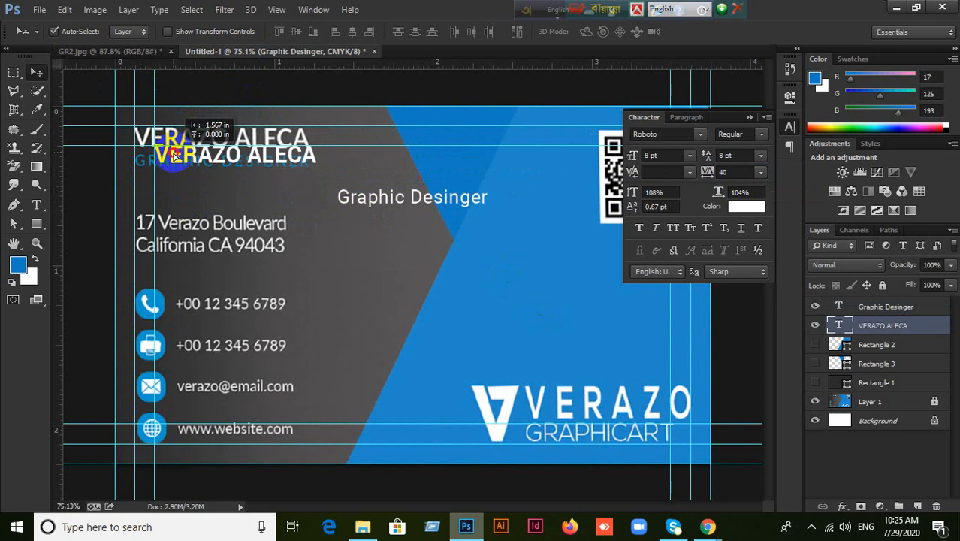
drag(355, 198, 173, 184)
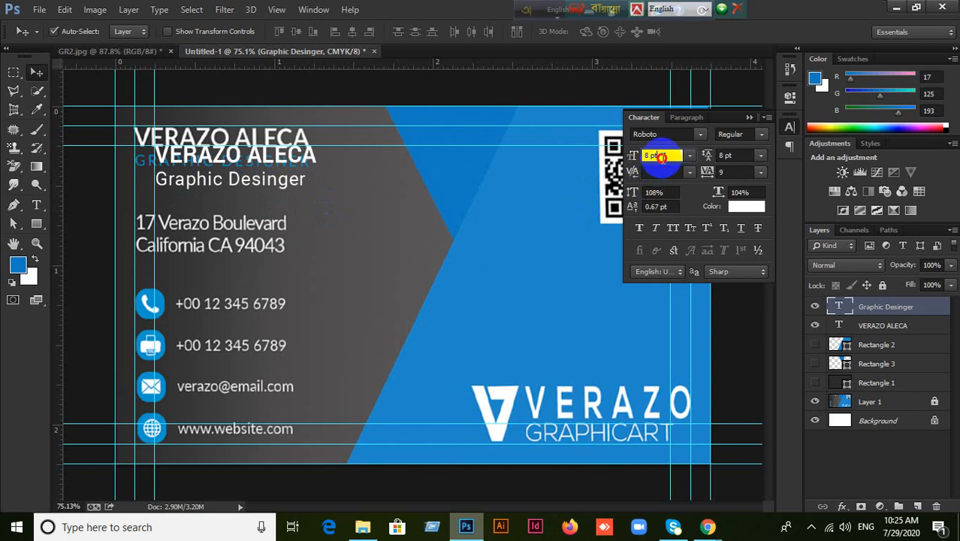
key(Down)
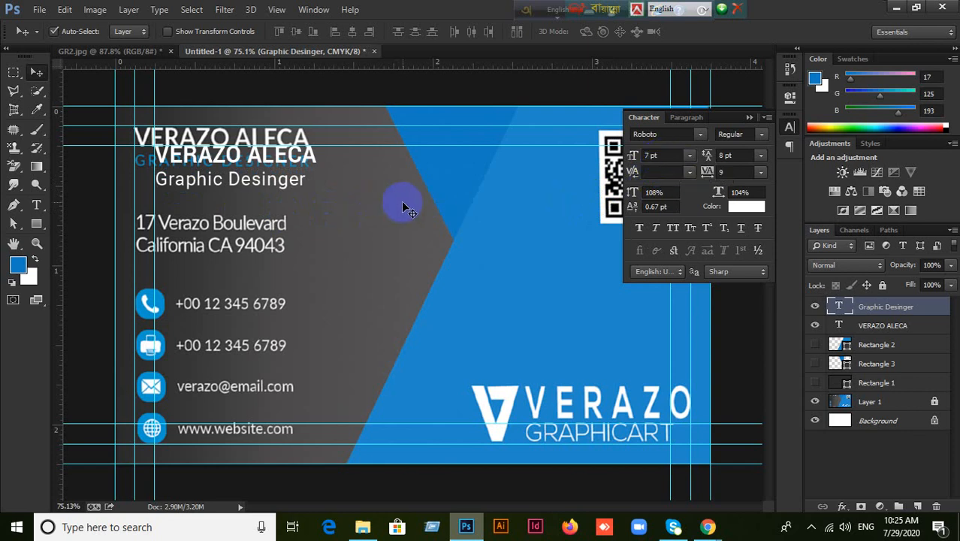
drag(276, 177, 482, 172)
drag(322, 165, 484, 154)
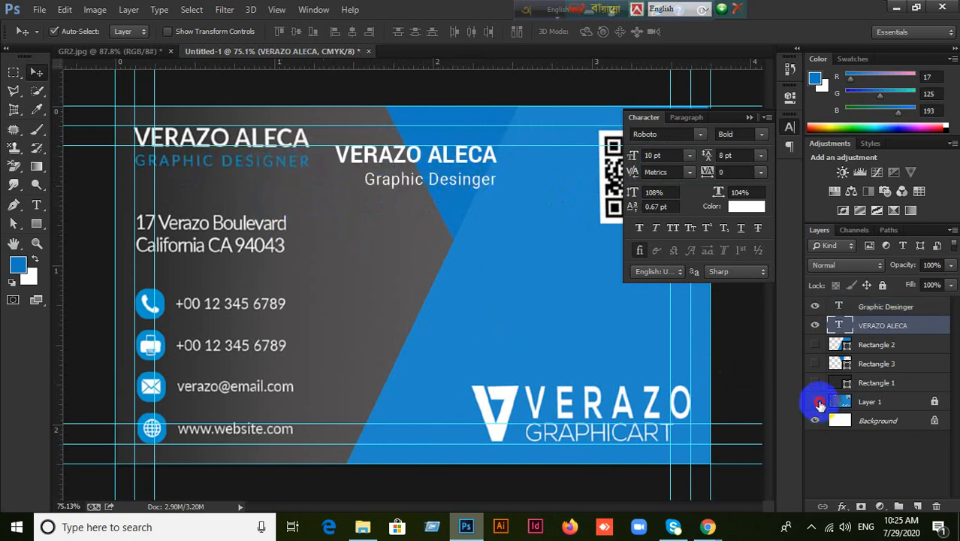
Toggle Layer 1's visibility repeatedly to compare the text layout with the reference.
click(816, 402)
click(816, 402)
click(817, 404)
click(818, 404)
click(818, 404)
click(817, 404)
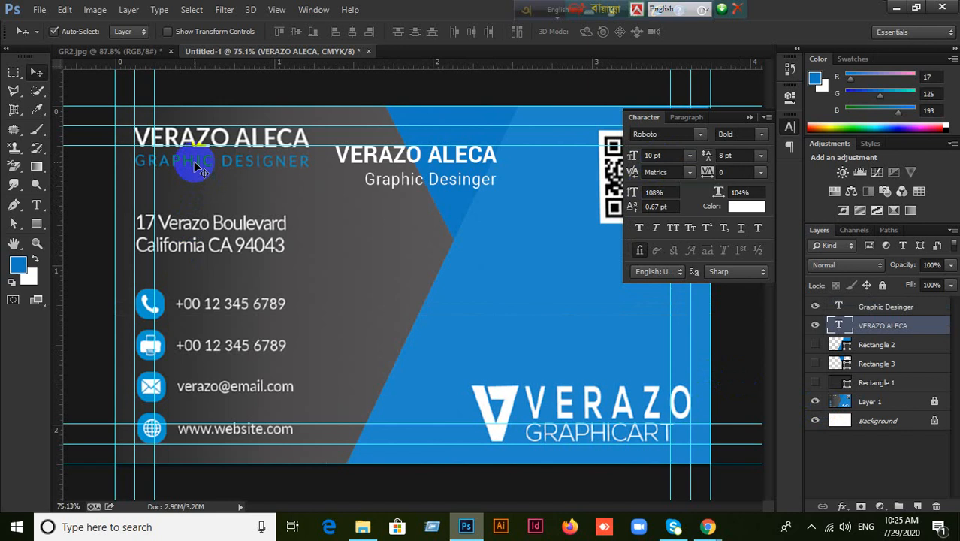
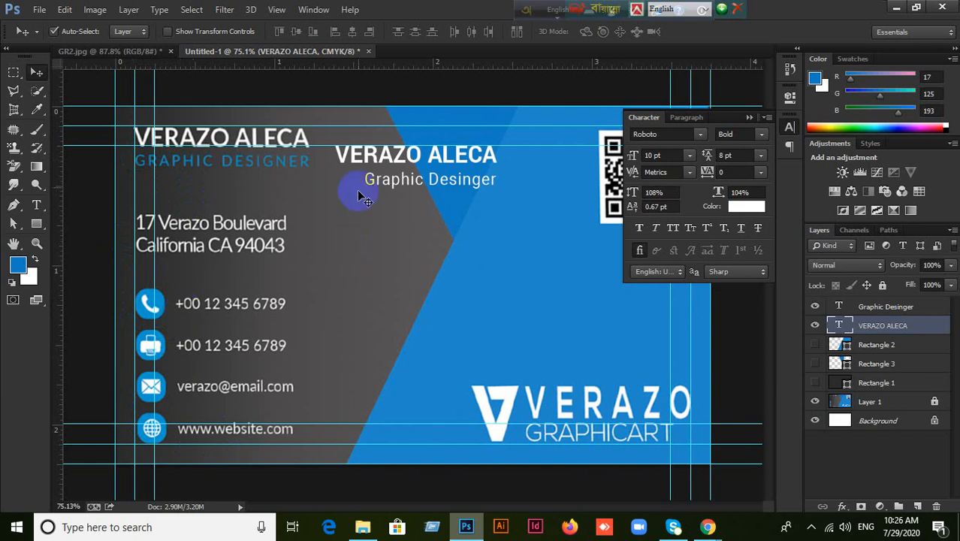
drag(366, 159, 201, 169)
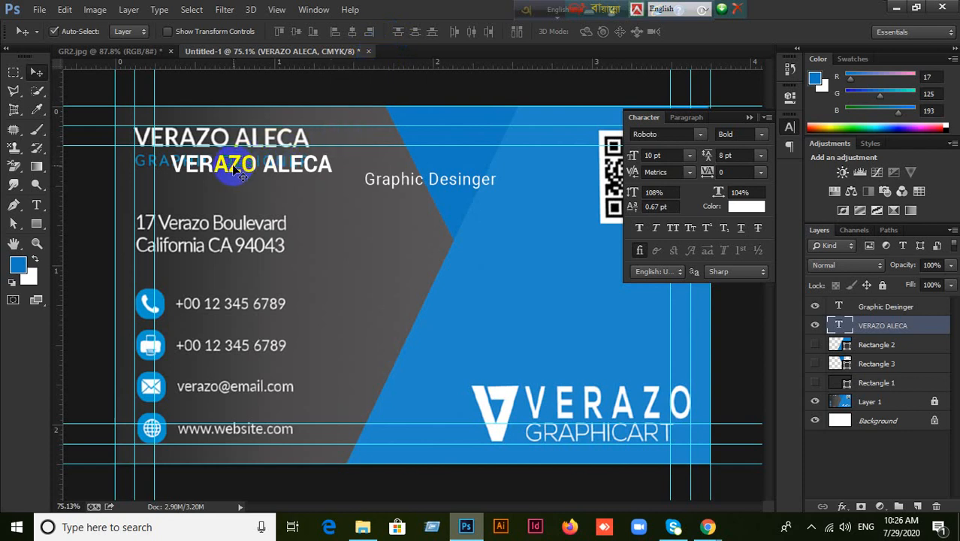
drag(234, 169, 195, 168)
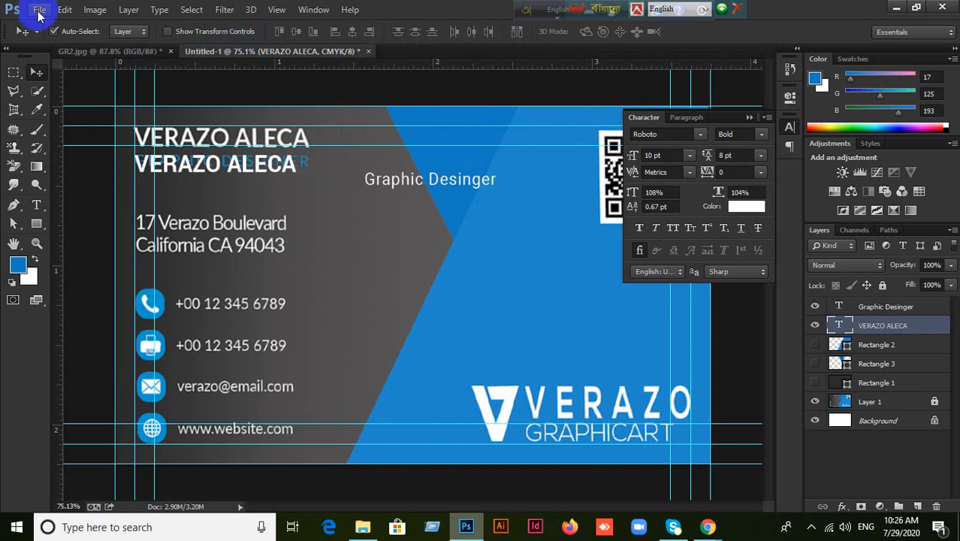
click(749, 118)
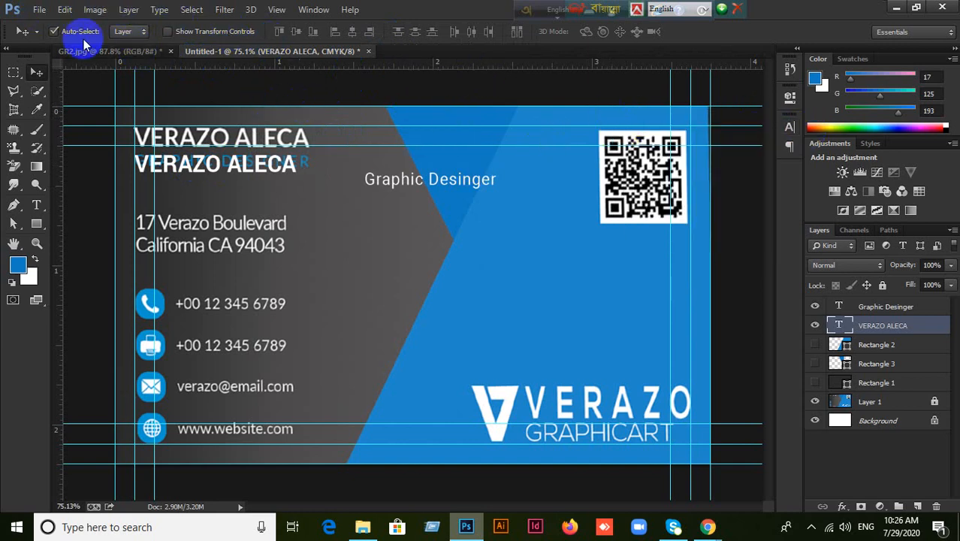
click(39, 9)
click(468, 88)
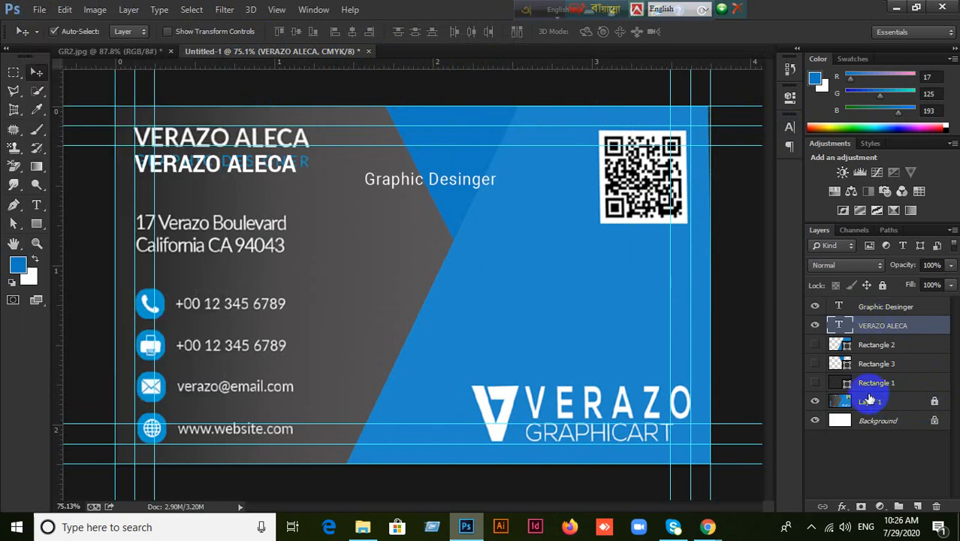
Unlock the reference Layer 1 and delete it, with the other layers temporarily hidden.
drag(815, 384, 816, 329)
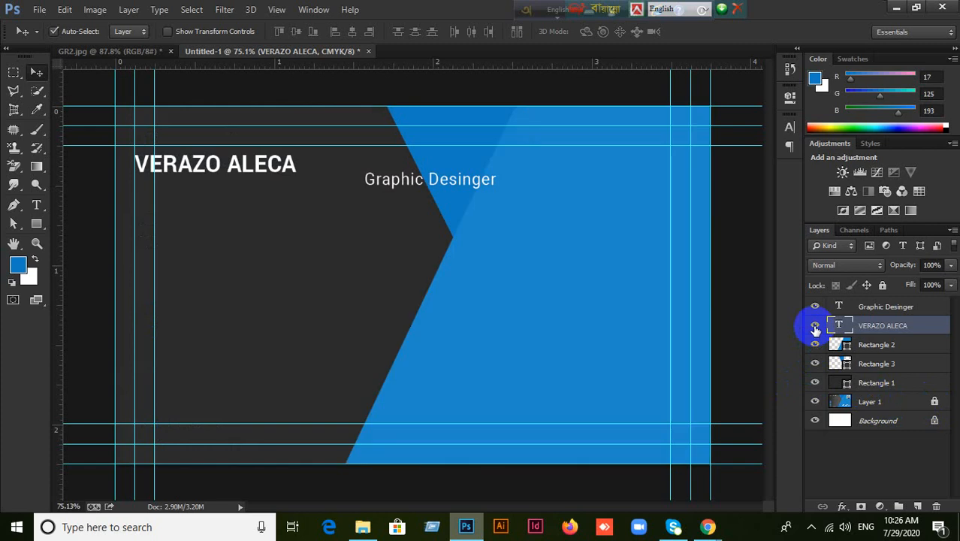
click(883, 404)
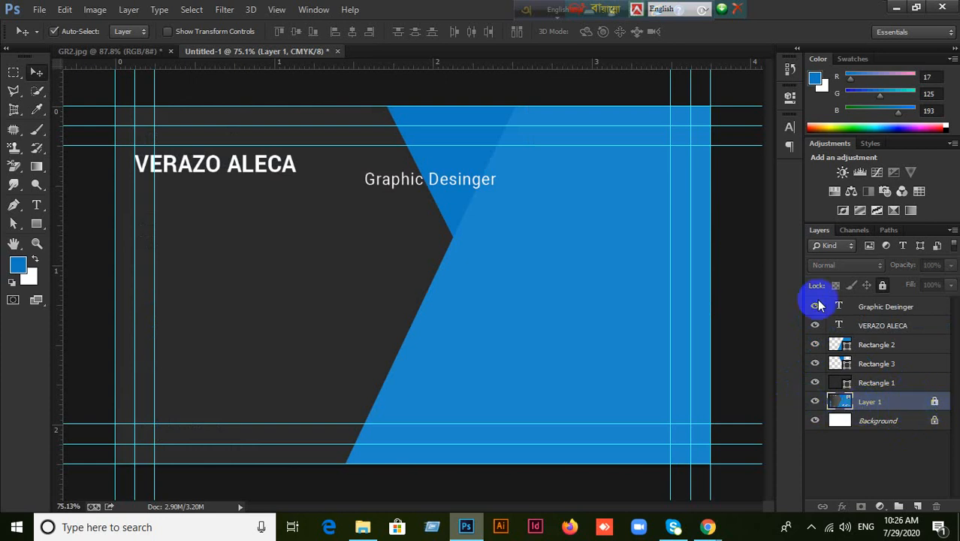
click(884, 284)
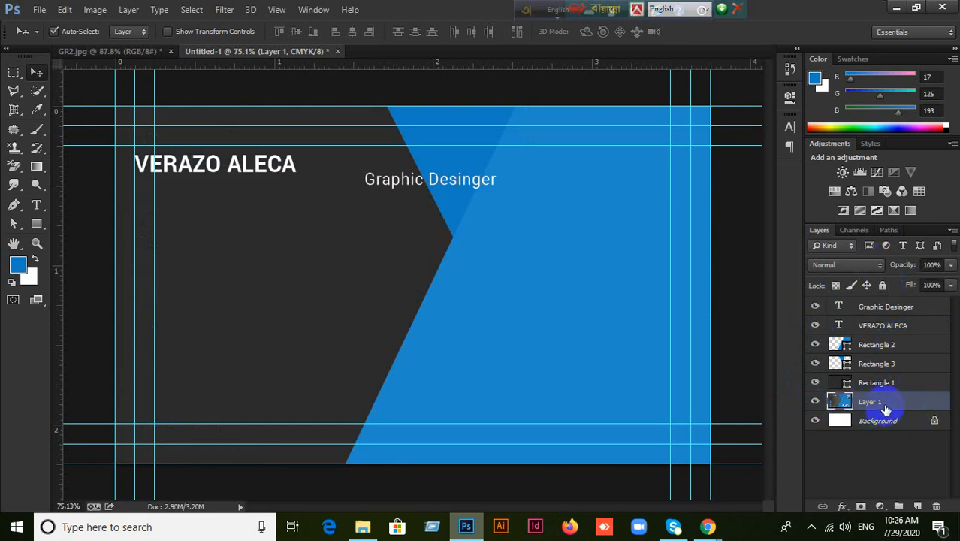
click(815, 382)
click(814, 363)
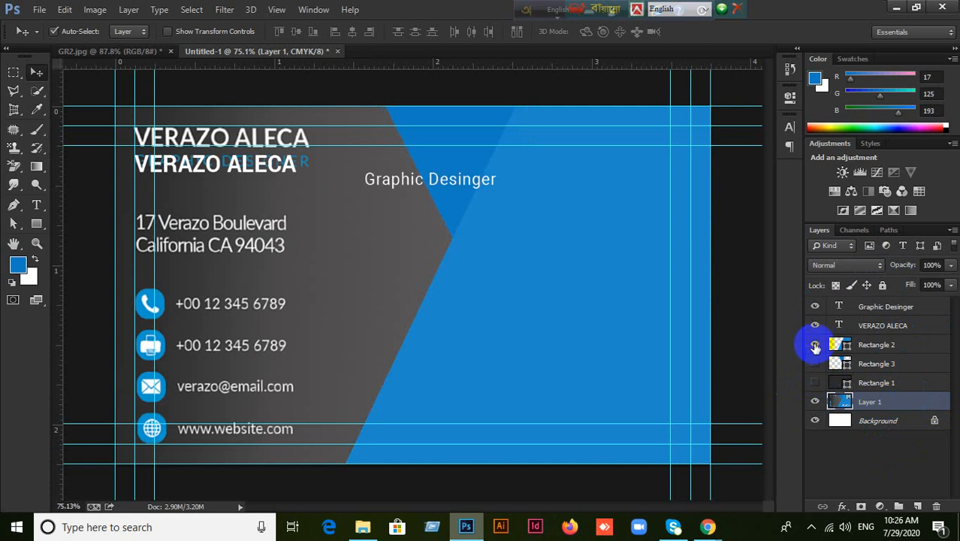
click(815, 344)
click(815, 325)
click(814, 307)
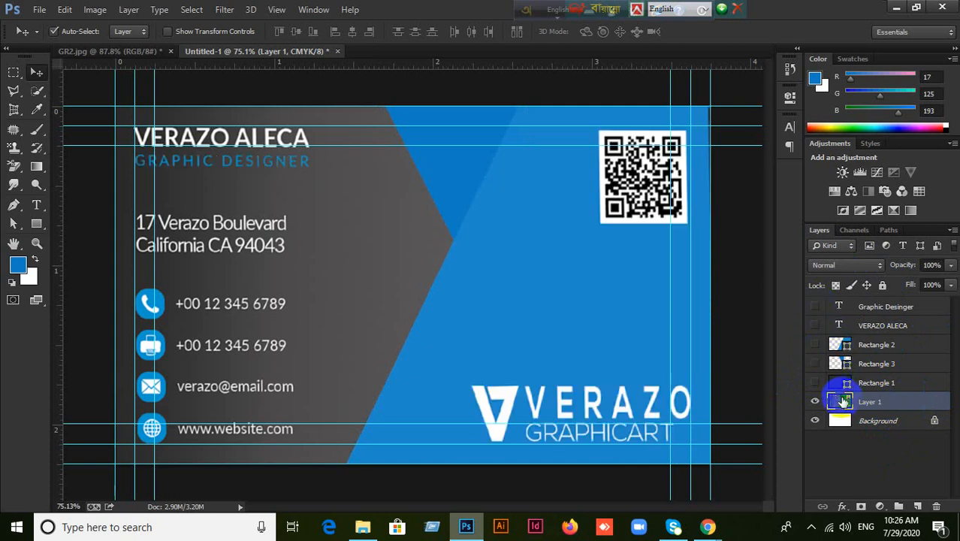
click(936, 506)
click(423, 208)
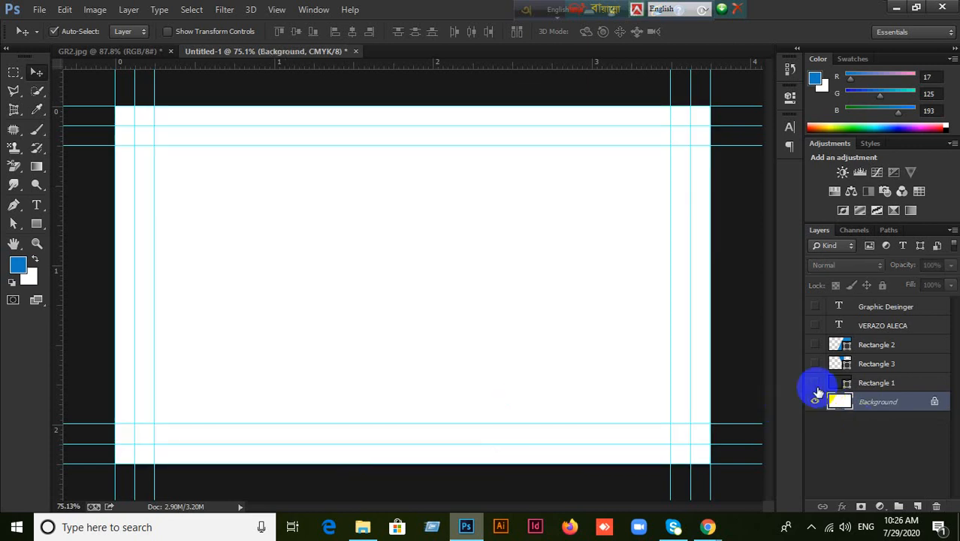
Make the three rectangles and both text layers visible again, and move Graphic Desinger left under the name.
click(815, 383)
click(814, 364)
click(815, 344)
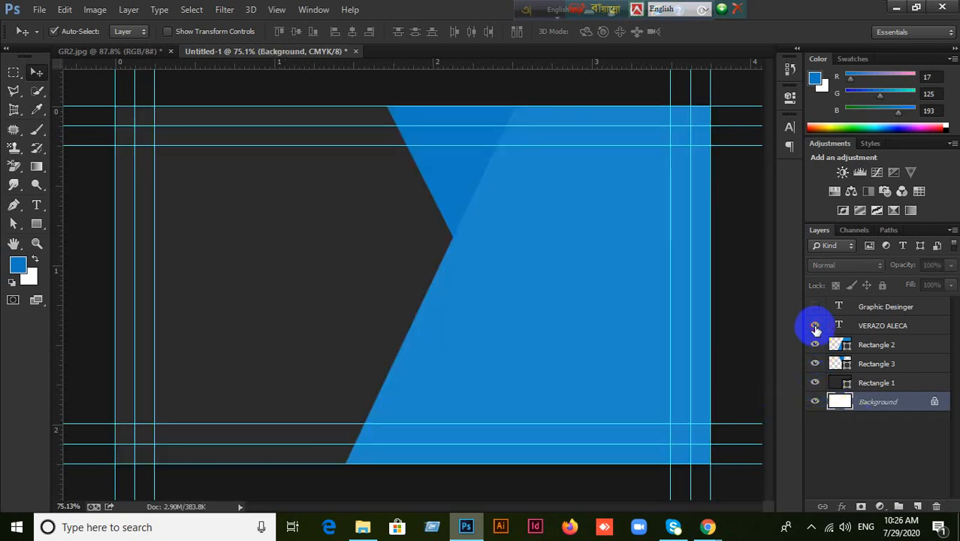
click(815, 325)
click(815, 307)
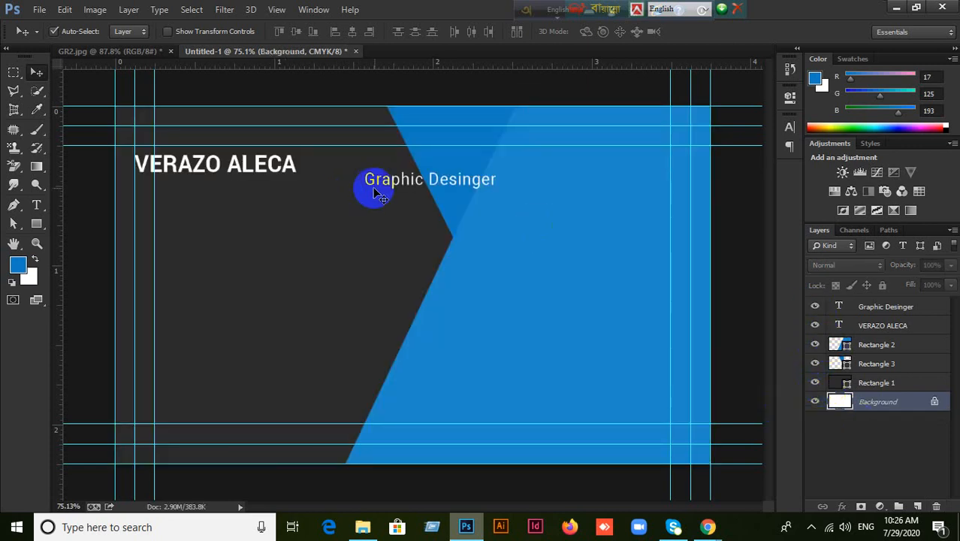
drag(394, 181, 234, 186)
click(91, 10)
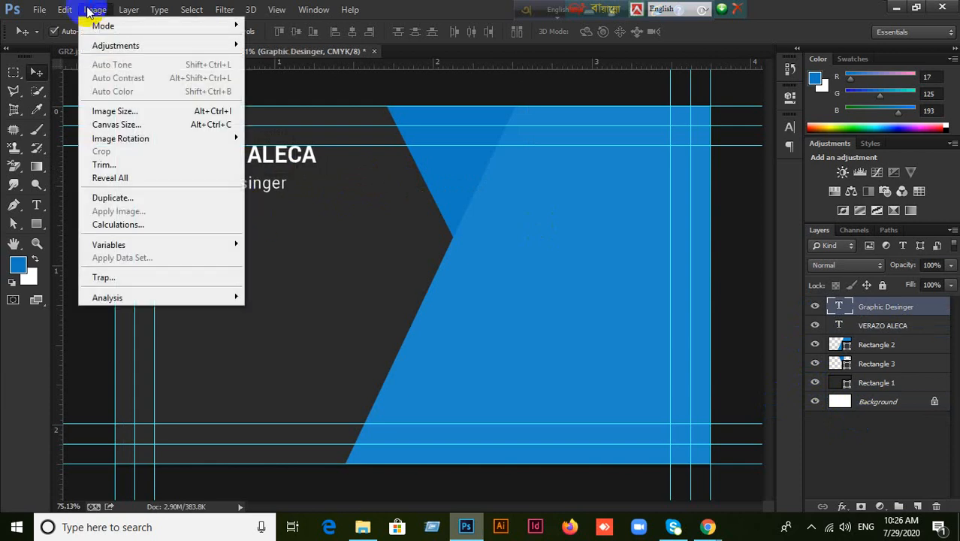
click(124, 120)
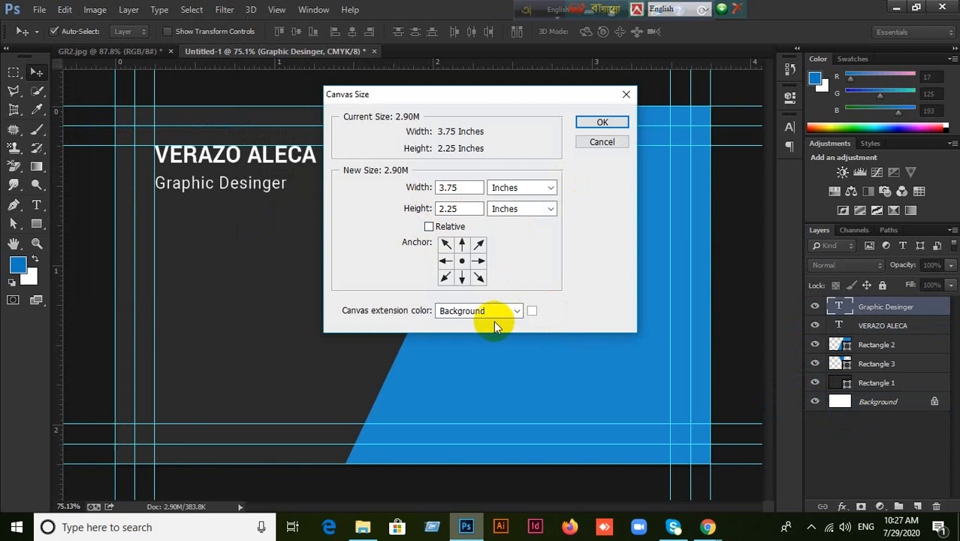
click(593, 142)
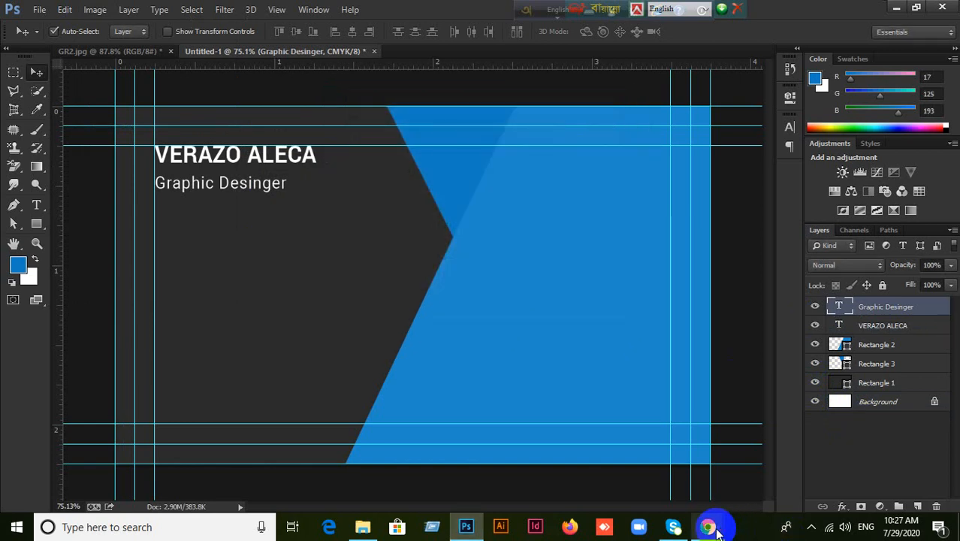
mouse_move(708, 527)
click(610, 476)
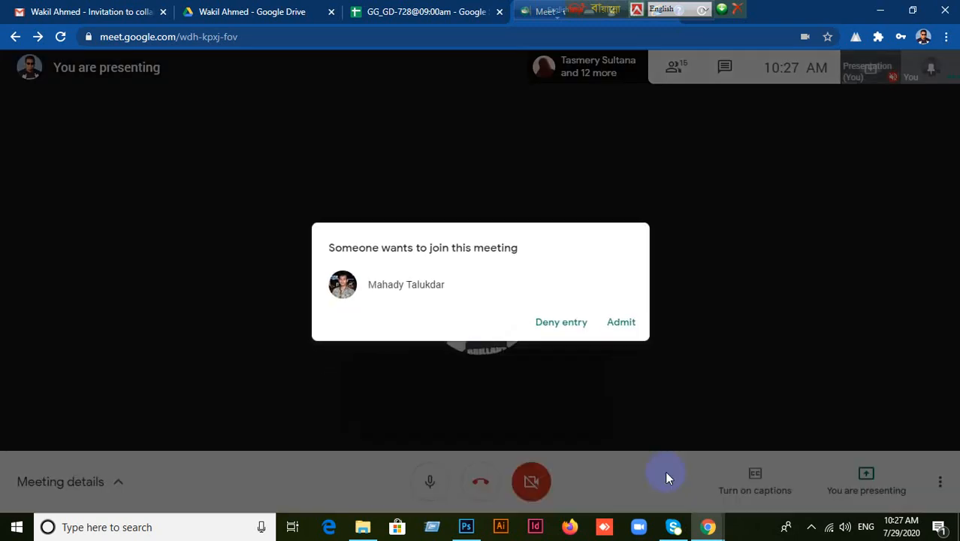
click(621, 322)
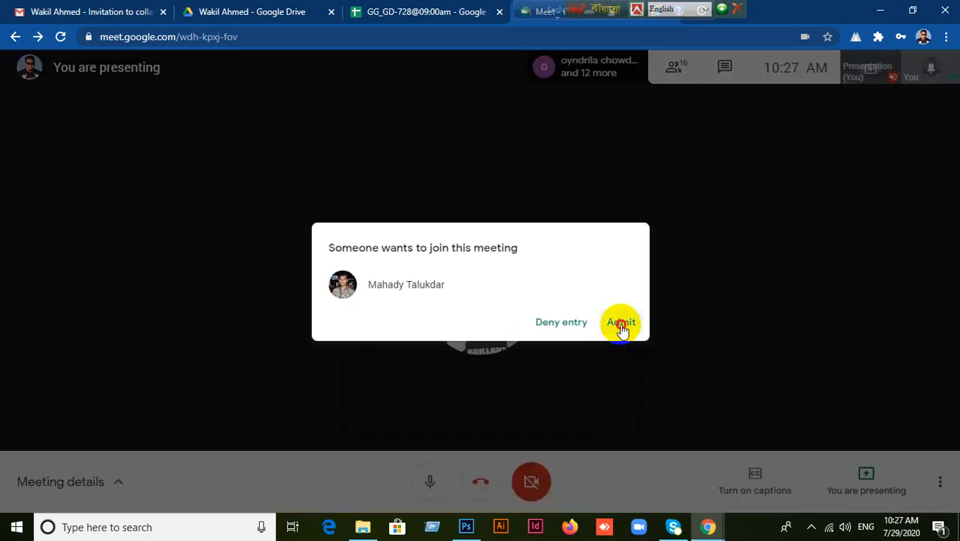
click(468, 527)
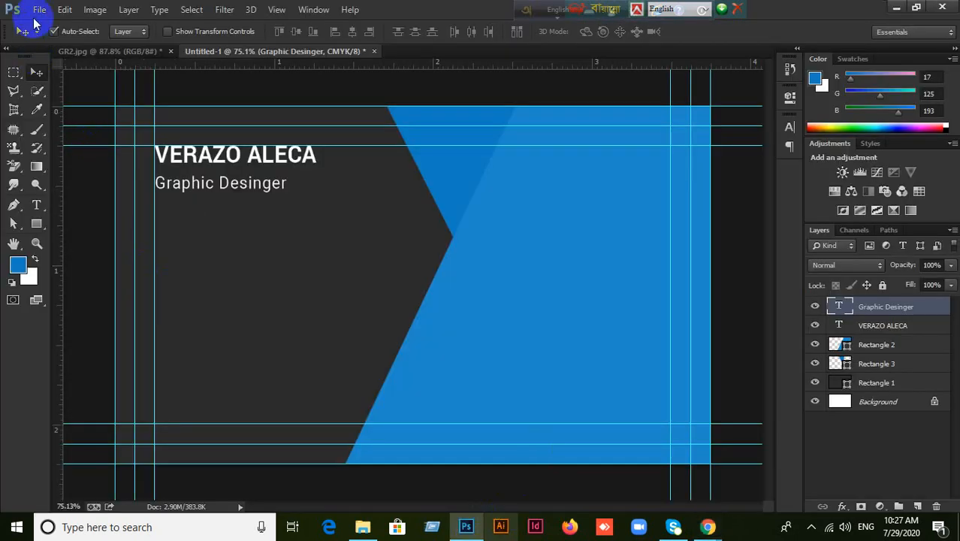
Create a new document 3.25 × 1.75 inches at 300 pixels/inch in CMYK Color.
click(41, 10)
click(36, 26)
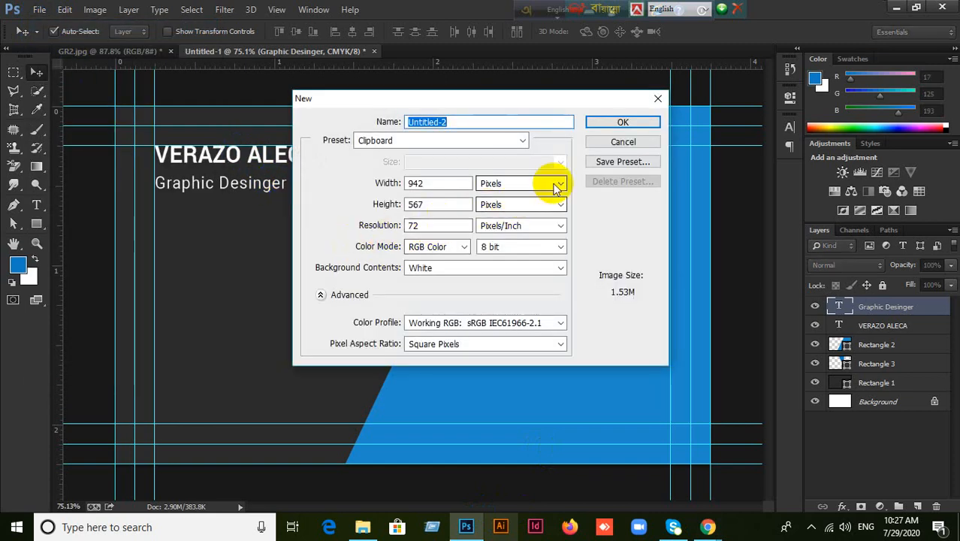
click(555, 183)
double_click(442, 183)
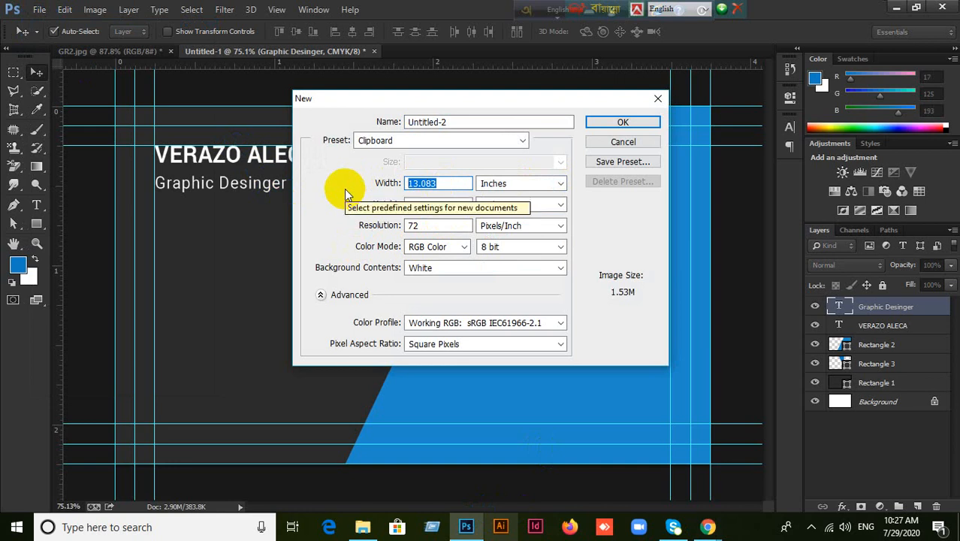
text(3.25)
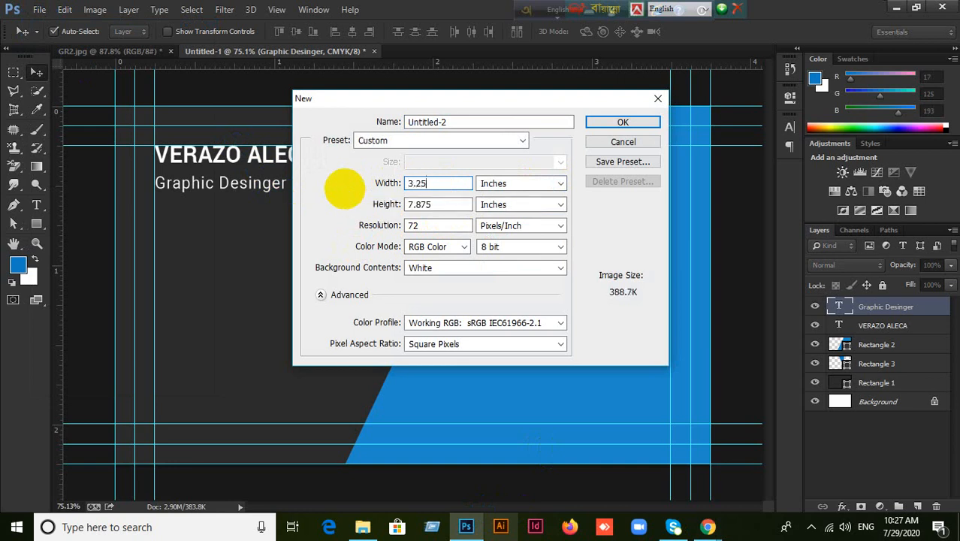
click(368, 203)
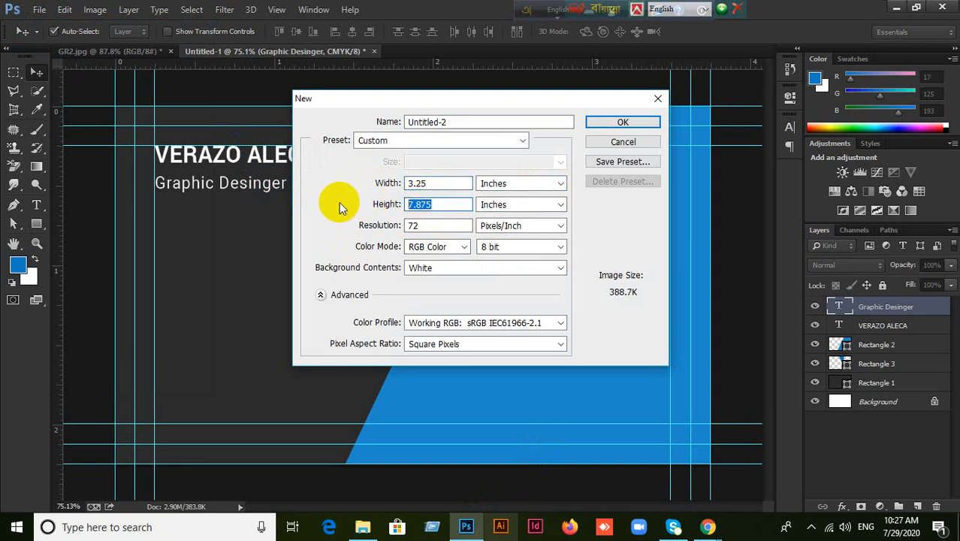
text(1.7)
drag(433, 226, 333, 228)
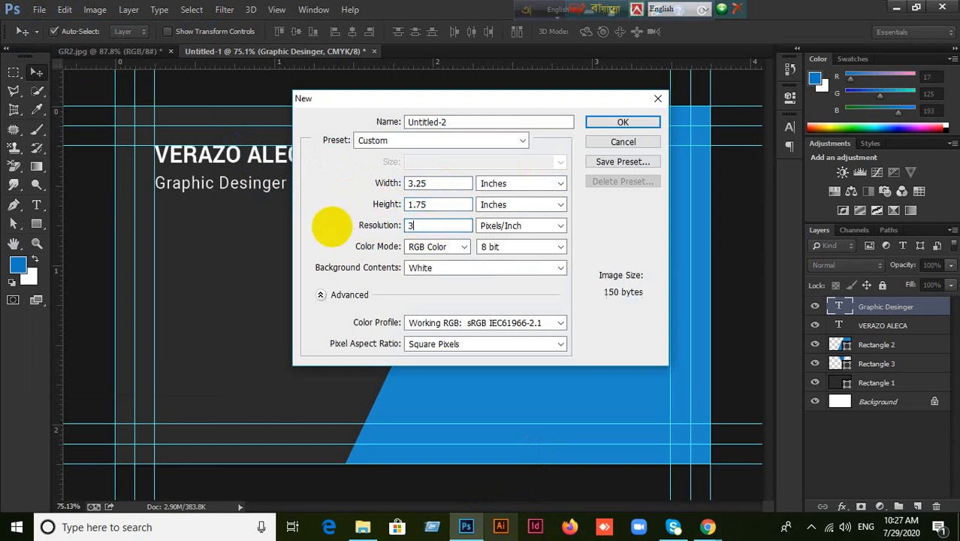
click(436, 247)
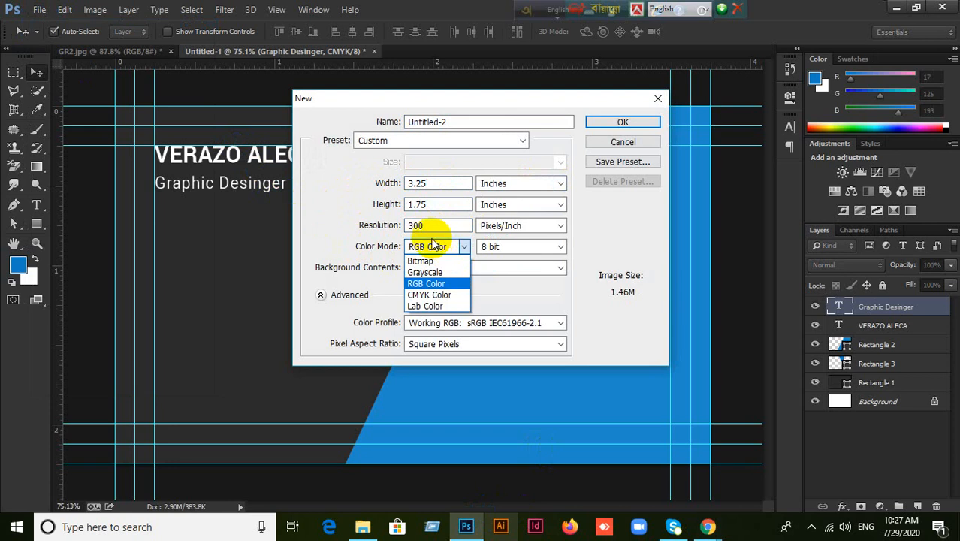
click(429, 294)
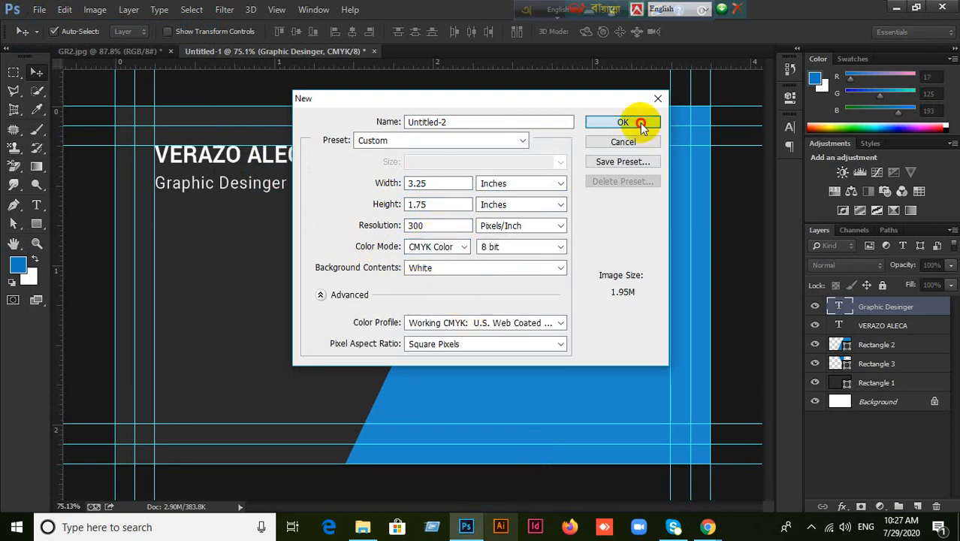
click(623, 122)
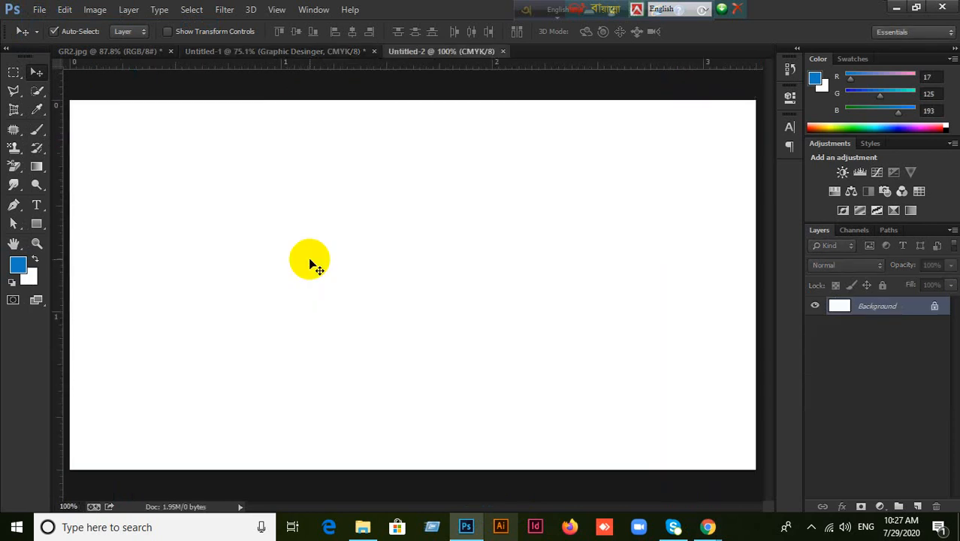
Zoom out and drag guides onto the canvas top, bottom, left and right edges, redoing the misplaced bottom one.
key(ctrl+minus)
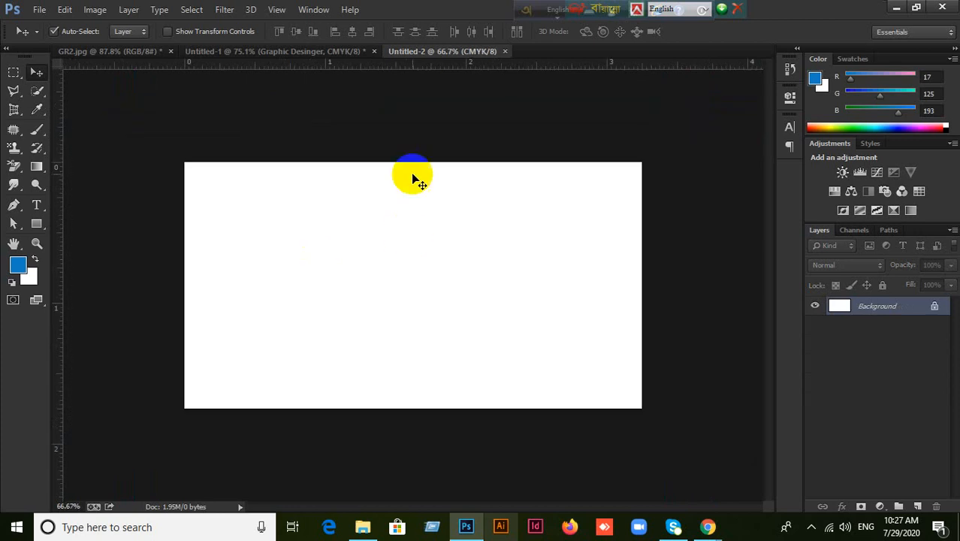
drag(403, 73, 398, 161)
drag(343, 75, 389, 393)
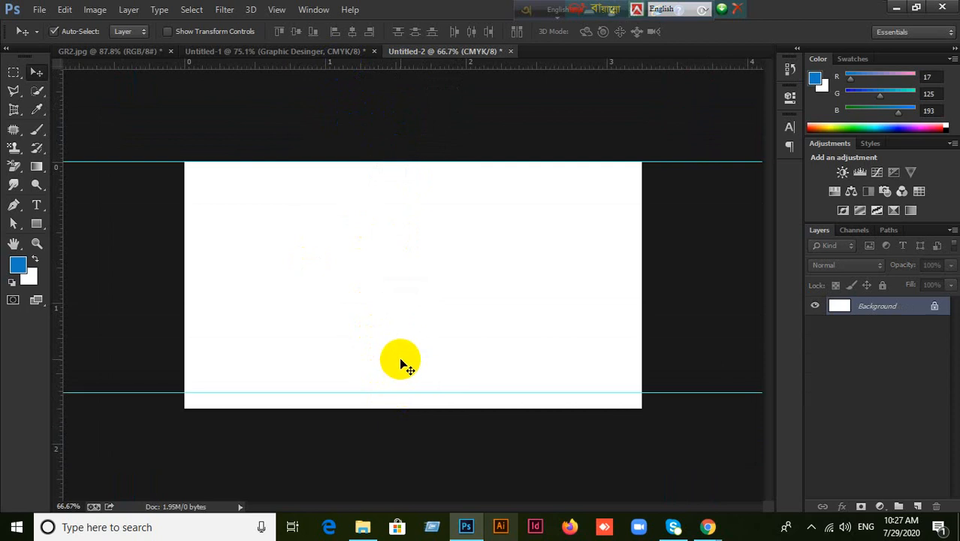
key(ctrl+z)
drag(390, 71, 396, 408)
drag(67, 315, 181, 311)
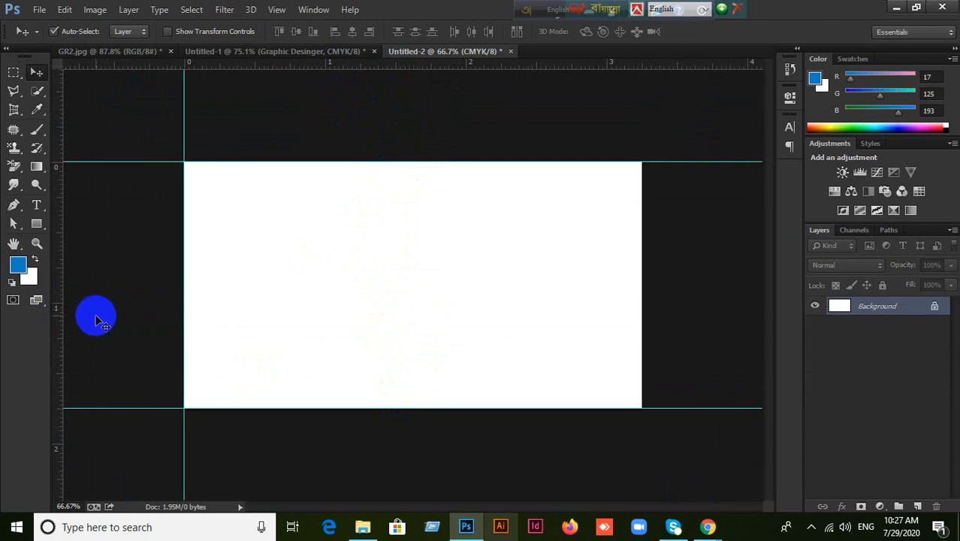
drag(62, 304, 640, 344)
Enlarge the canvas to 3.5 × 2 inches in Canvas Size.
click(95, 11)
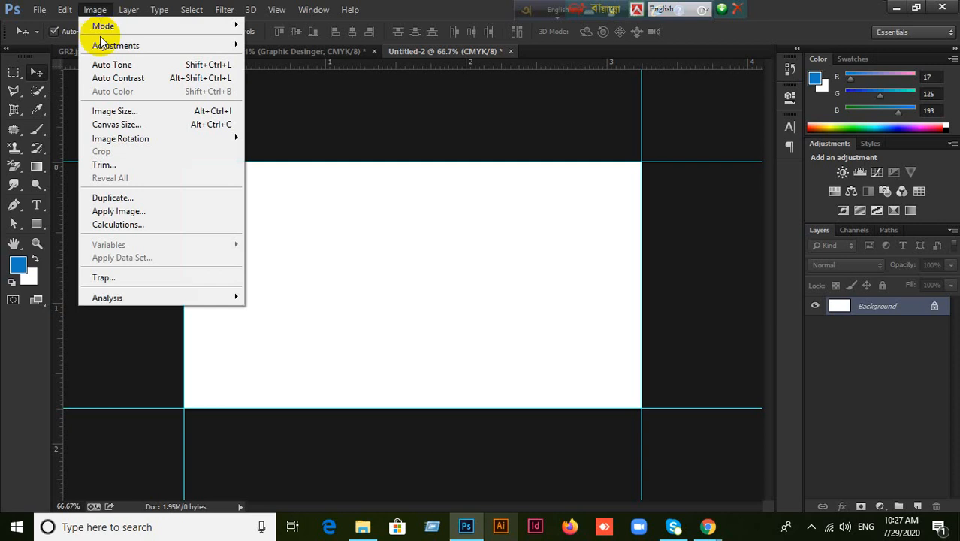
click(125, 124)
double_click(451, 188)
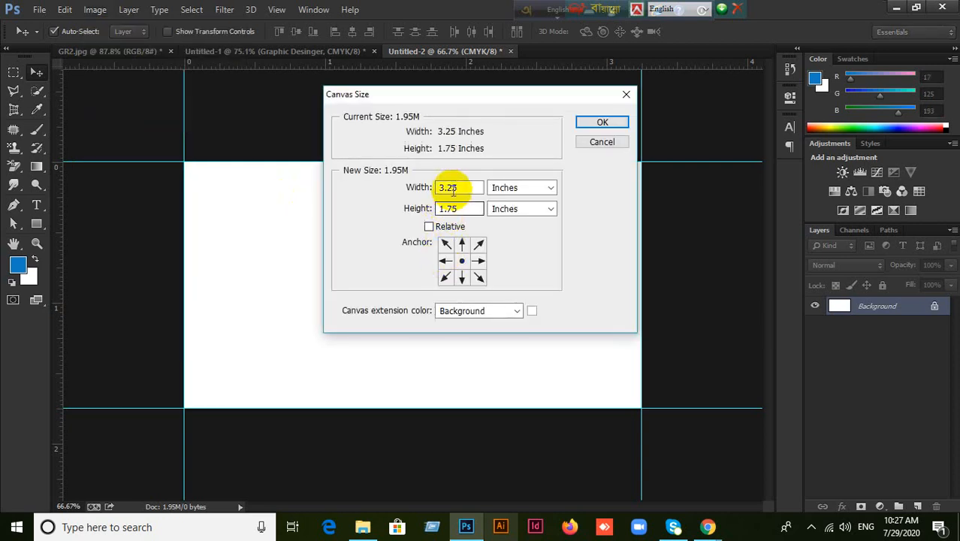
text(3.5)
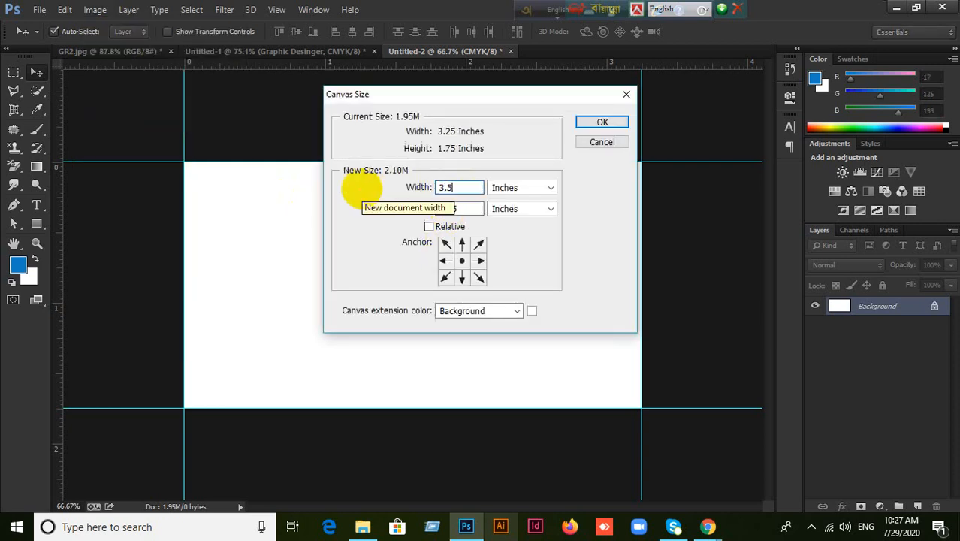
click(460, 208)
double_click(460, 208)
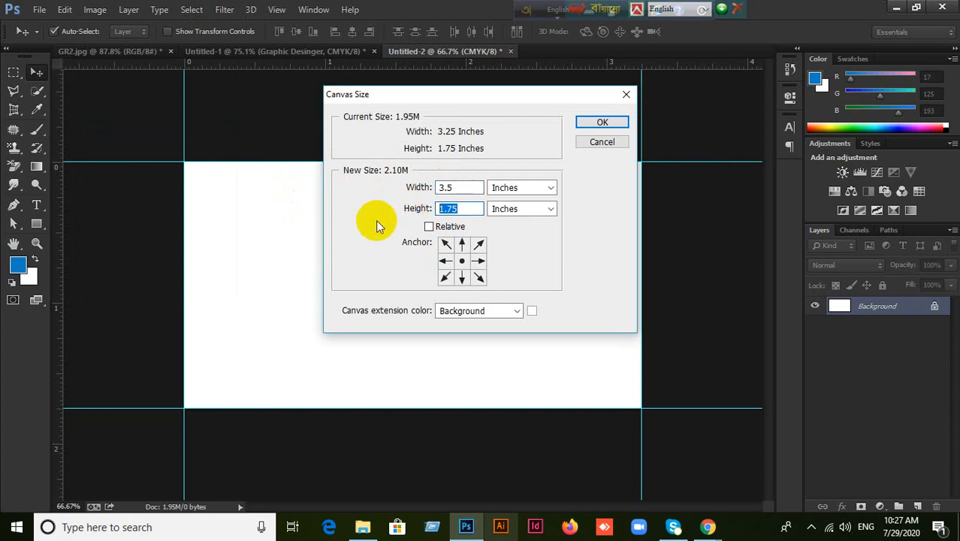
text(2)
click(602, 122)
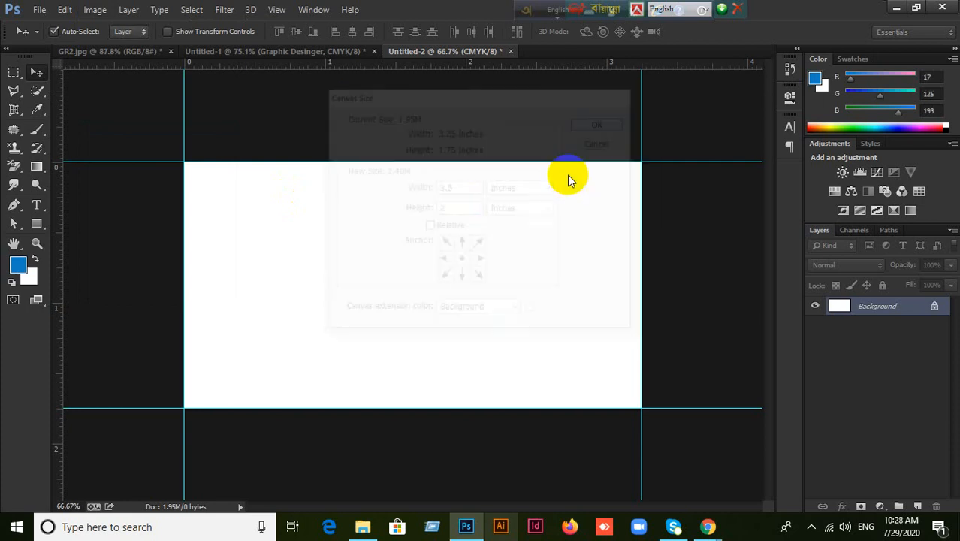
Add guides along the top, bottom, left and right edges of the 3.5 × 2 inch canvas.
drag(480, 65, 480, 143)
drag(471, 65, 504, 425)
drag(57, 256, 162, 256)
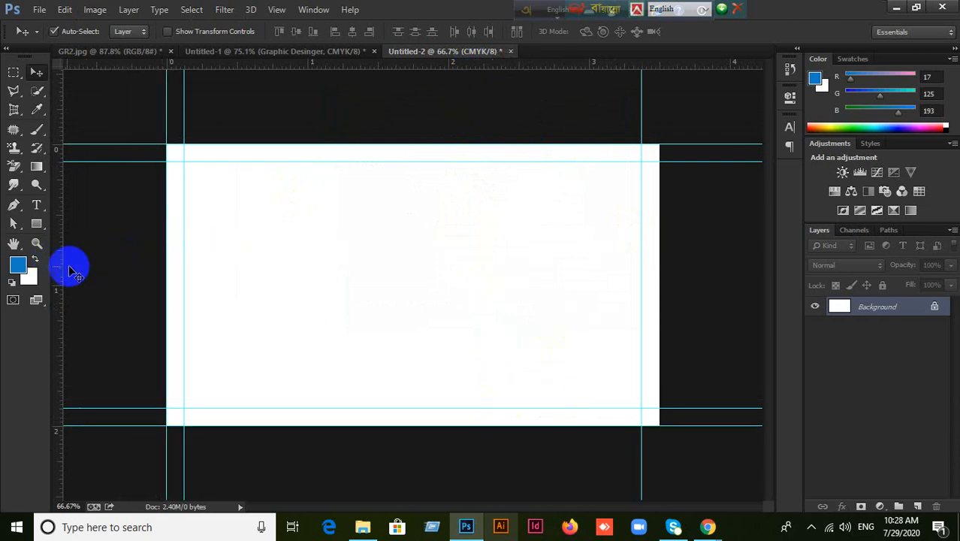
drag(62, 272, 660, 267)
Enlarge the canvas to 3.75 × 2.25 inches and add guides at its new outer edges.
click(95, 9)
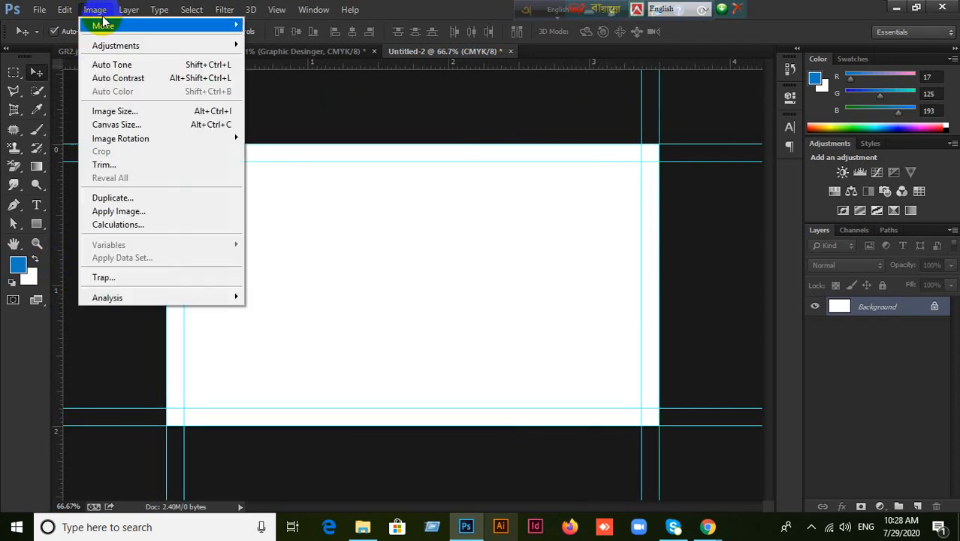
click(124, 125)
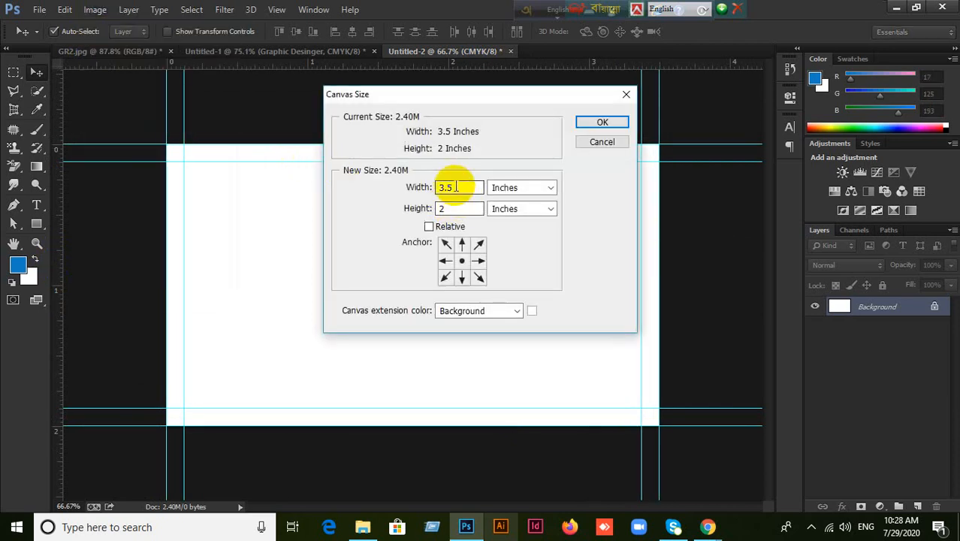
text(3.75)
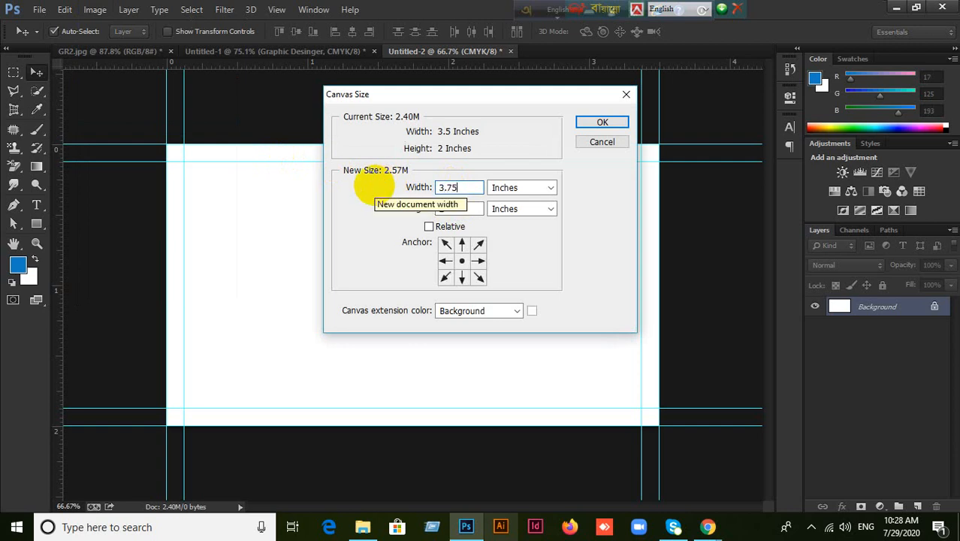
click(444, 209)
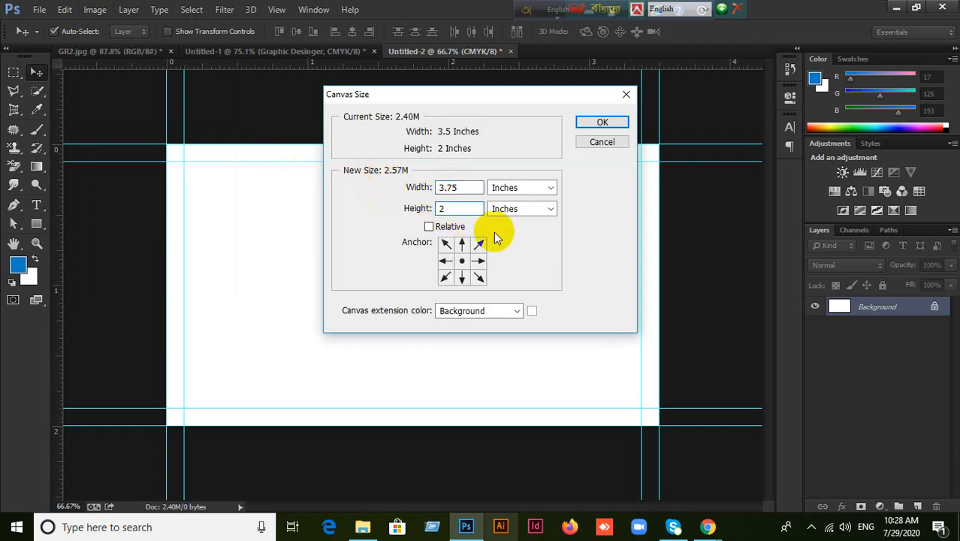
click(610, 122)
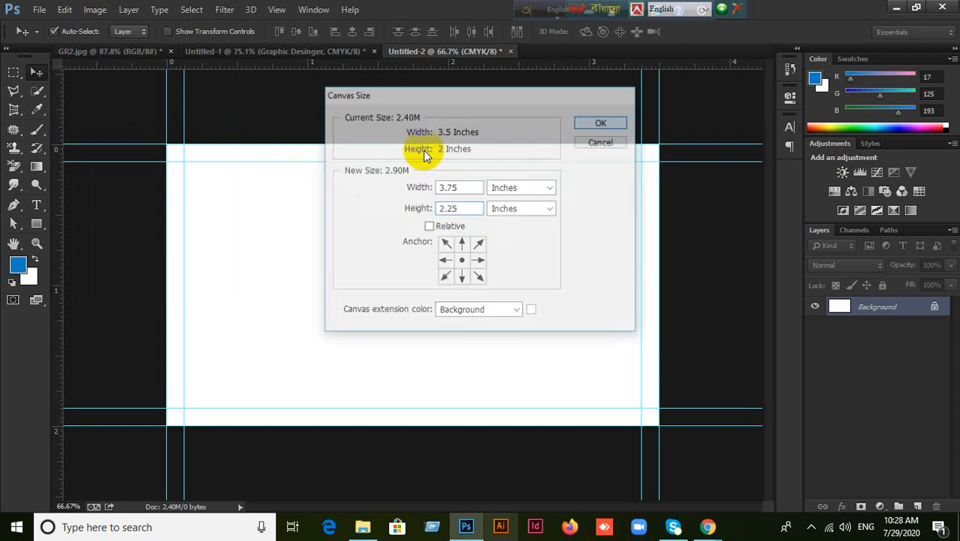
drag(360, 73, 404, 442)
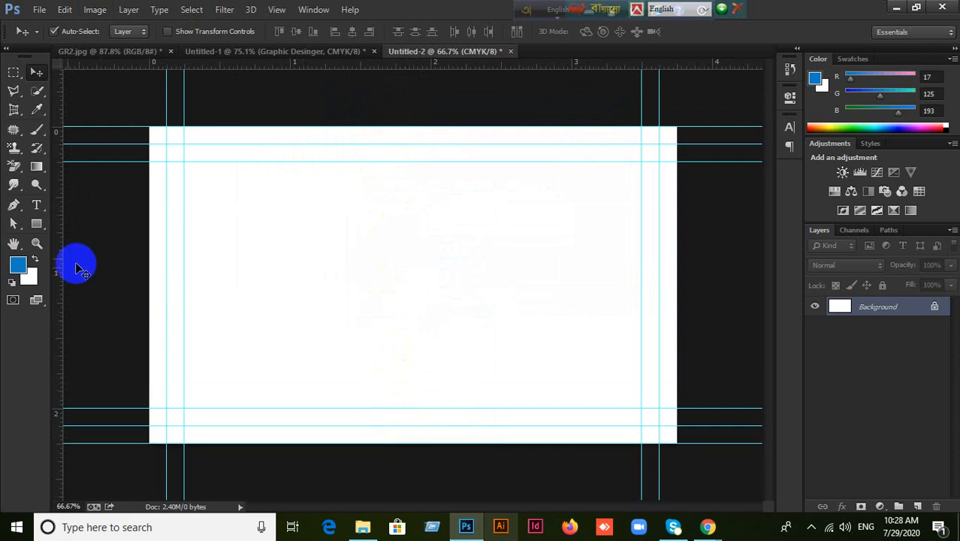
drag(59, 252, 670, 296)
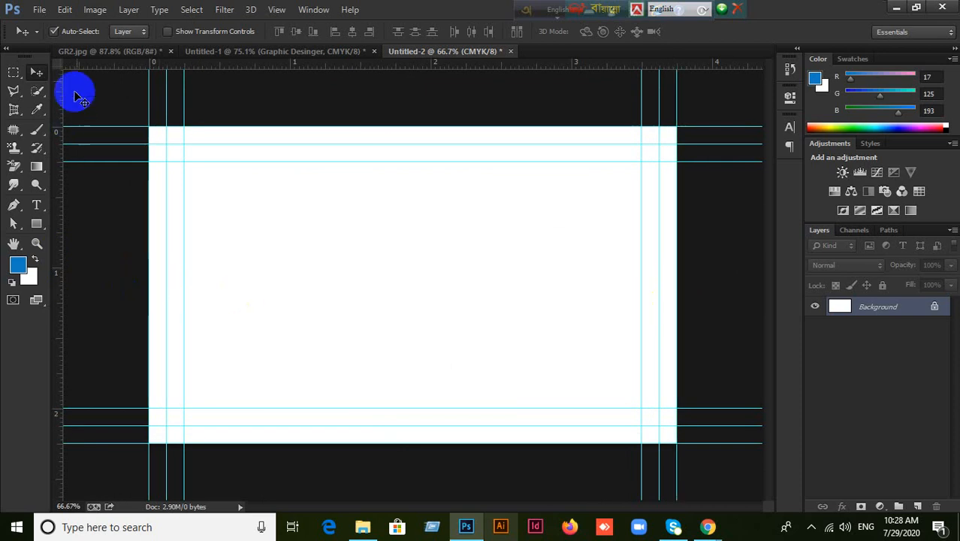
In GR2.jpg, outline the card's four corners with the Perspective Crop tool.
click(86, 52)
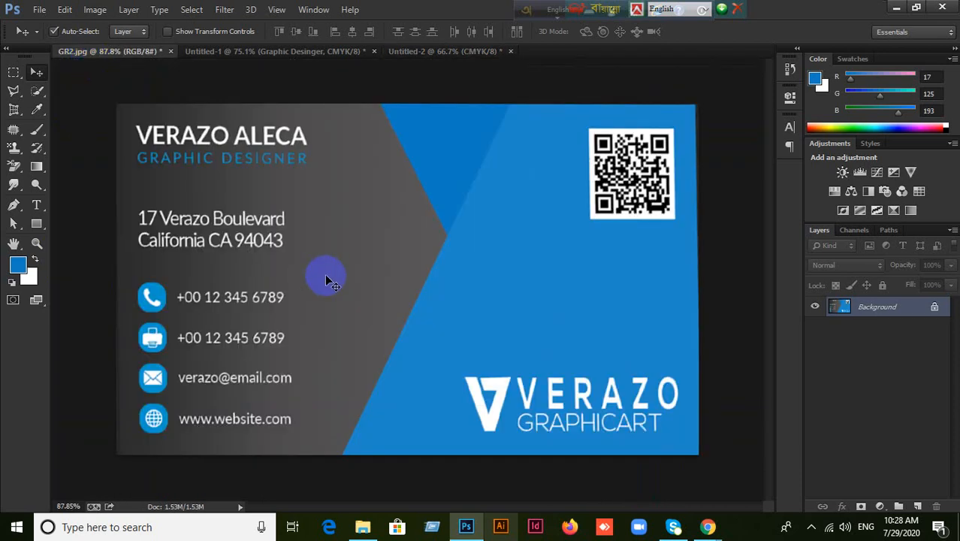
key(ctrl+a)
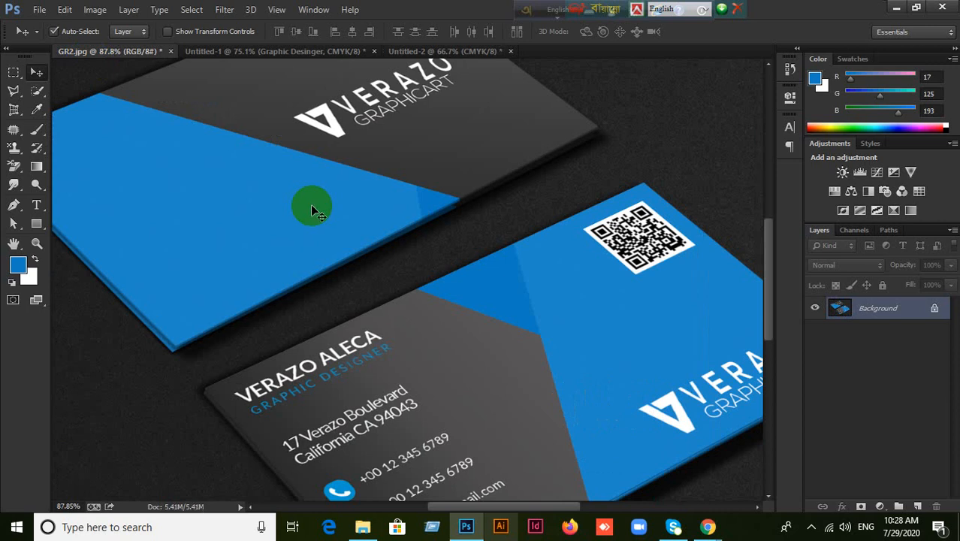
scroll(312, 207, down, 4)
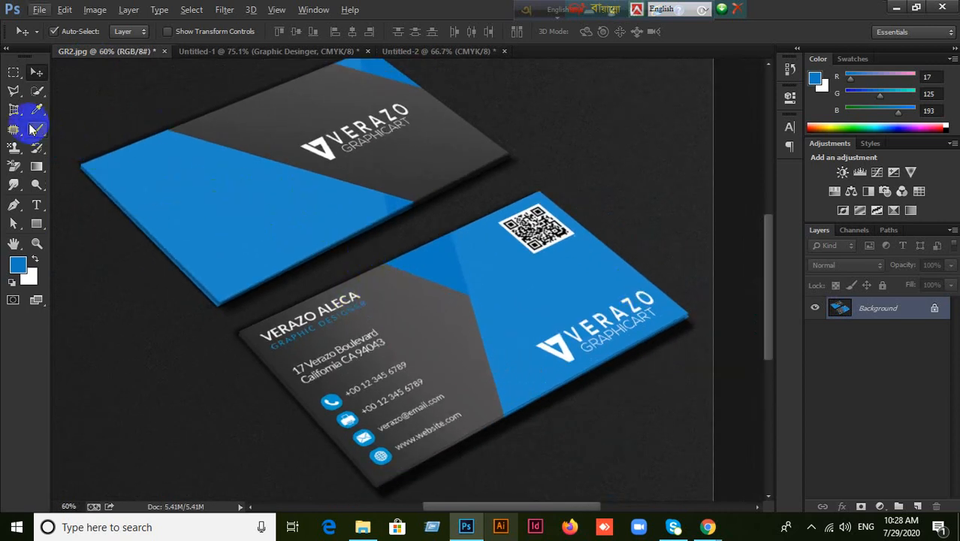
right_click(13, 109)
click(65, 122)
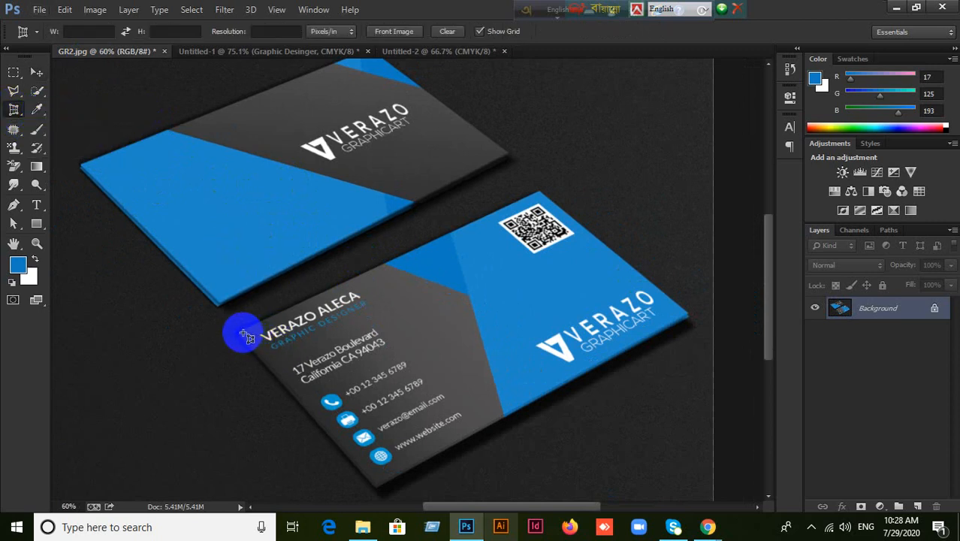
drag(245, 335, 542, 193)
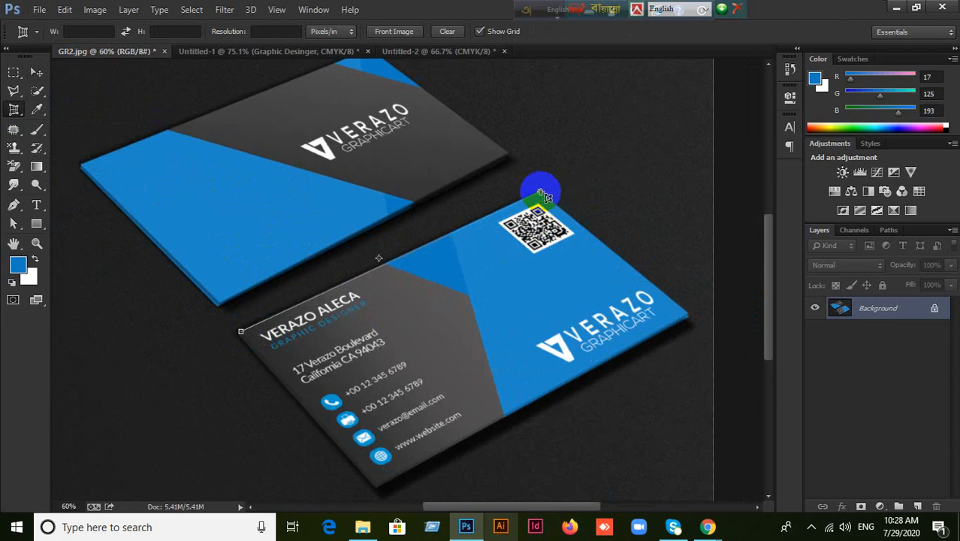
click(541, 192)
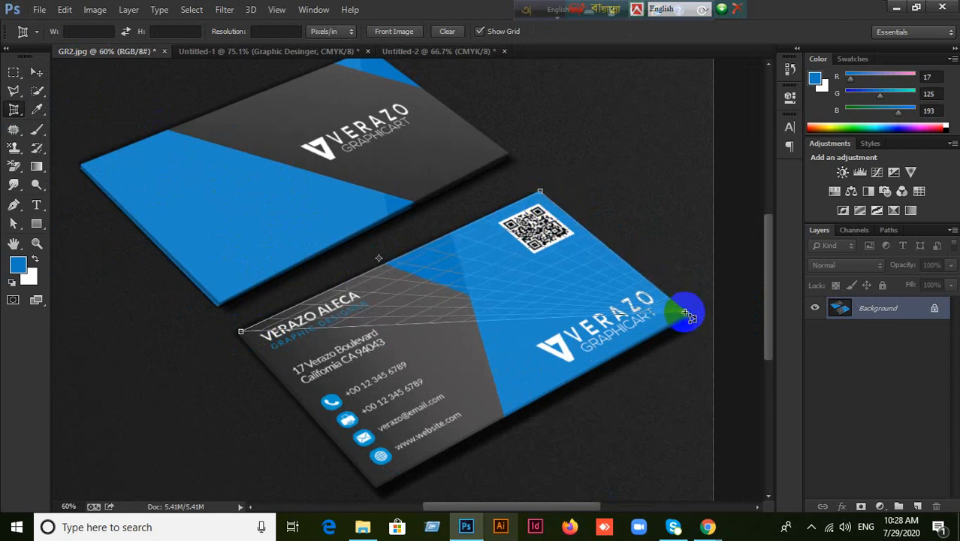
click(686, 313)
click(375, 486)
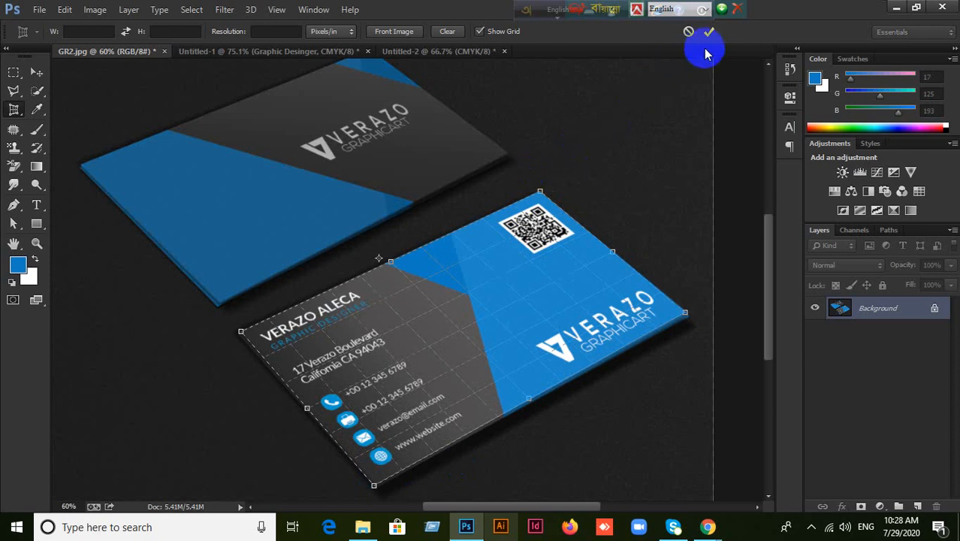
Apply the perspective crop to flatten the card, then select the whole image.
click(708, 33)
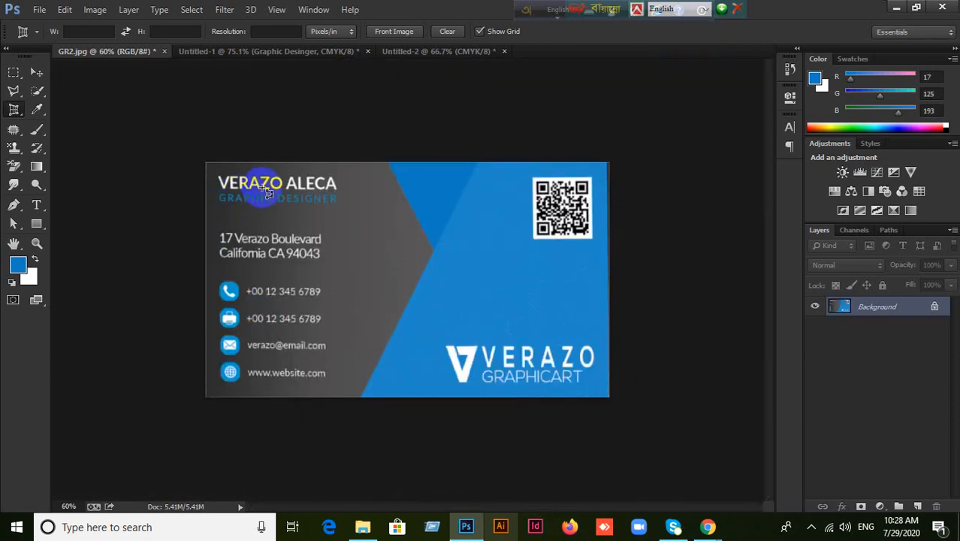
scroll(429, 186, up, 3)
scroll(704, 130, up, 3)
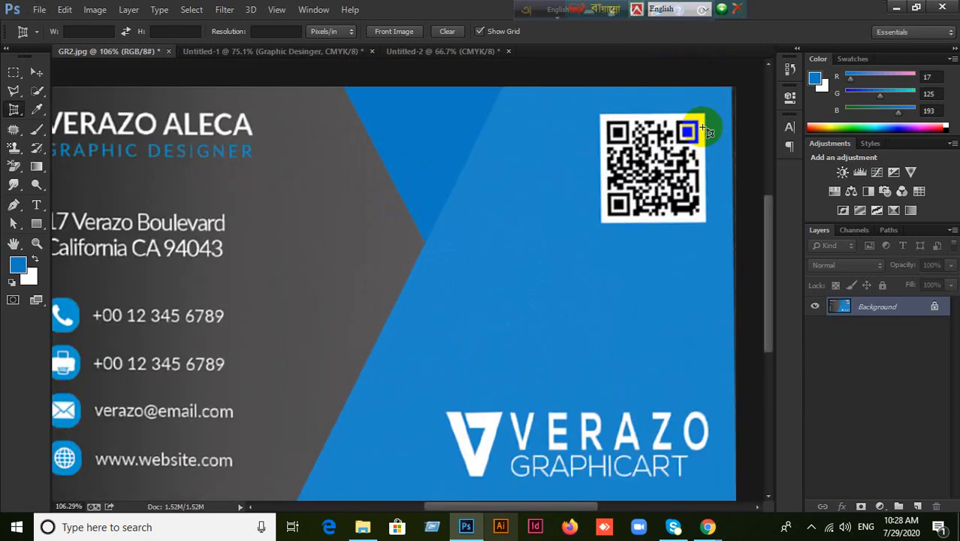
scroll(703, 127, down, 2)
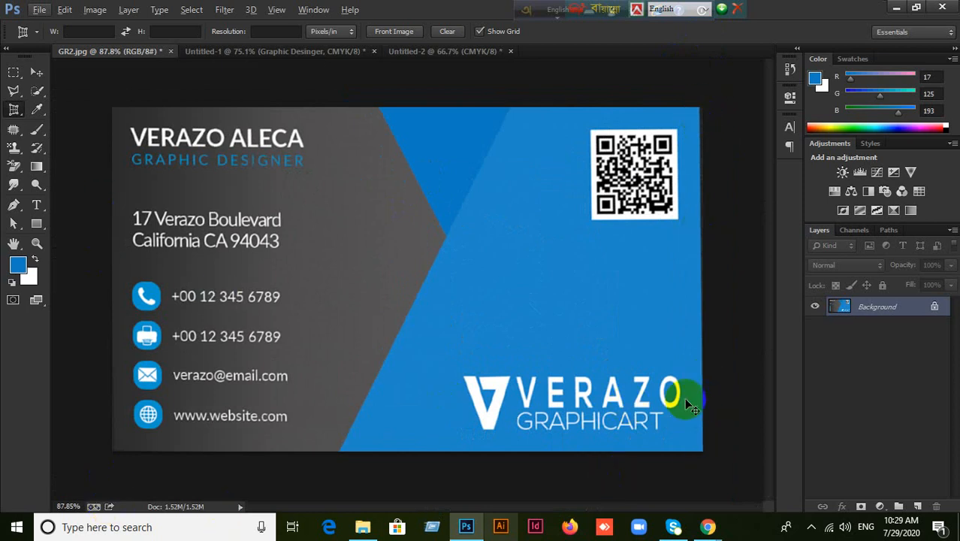
key(ctrl+a)
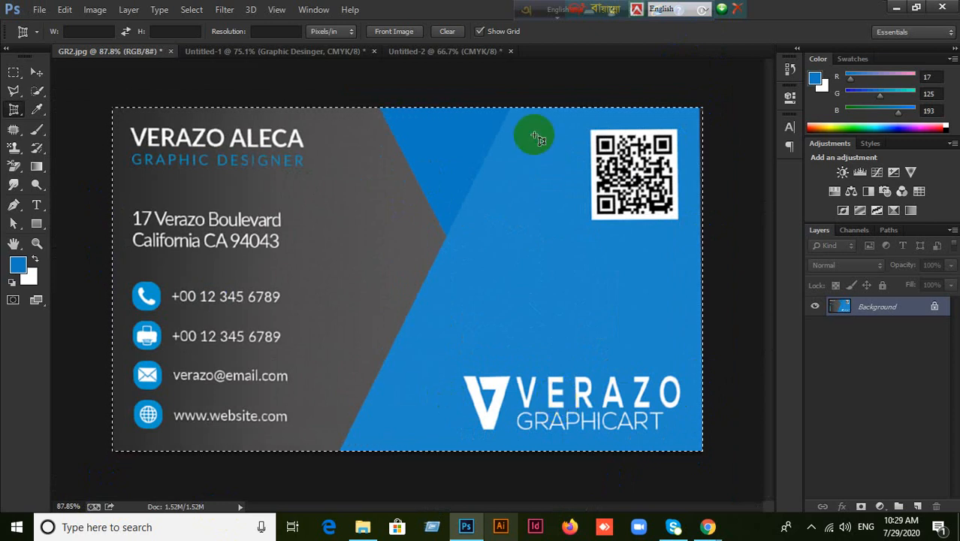
Paste the flattened card into Untitled-2 and free-transform it larger to fill the 3.5 × 2 inch guide frame.
click(427, 52)
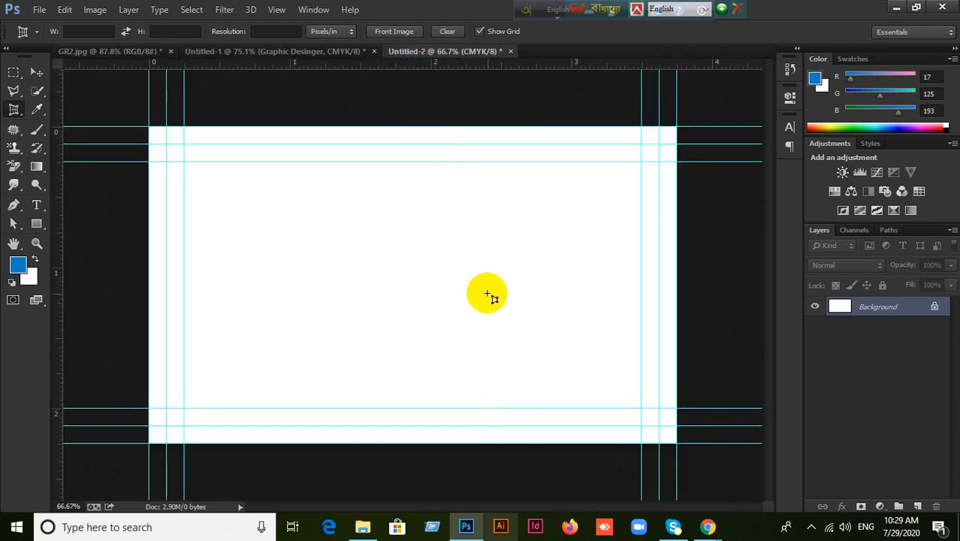
key(ctrl+v)
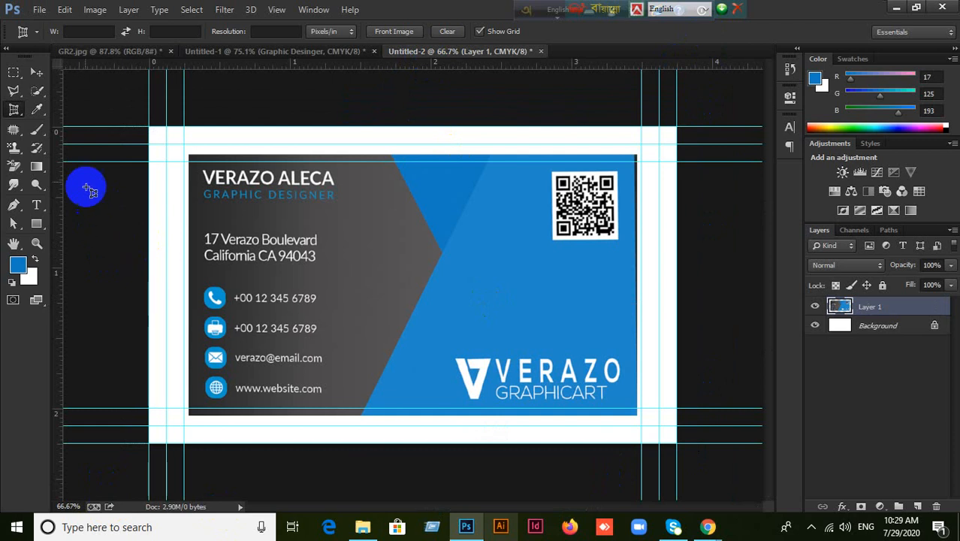
click(36, 72)
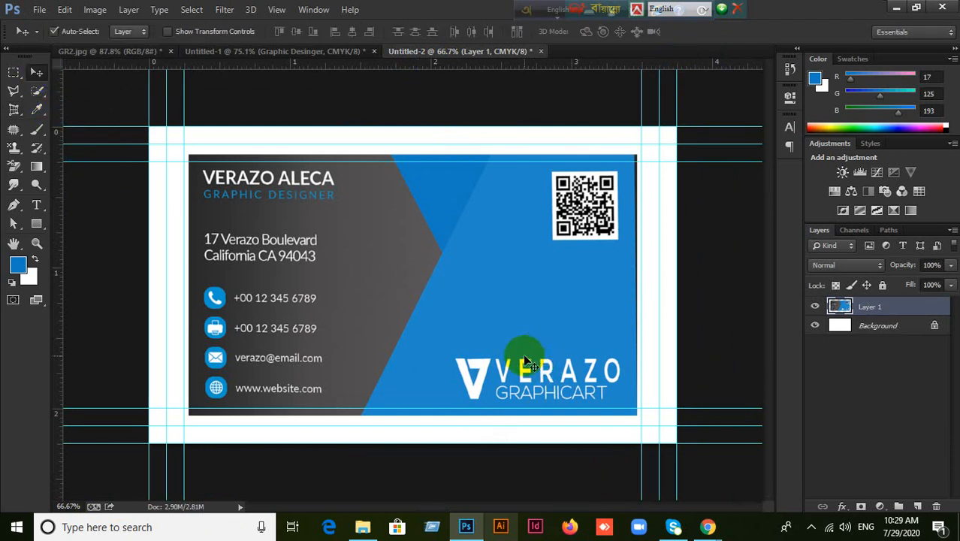
key(ctrl+t)
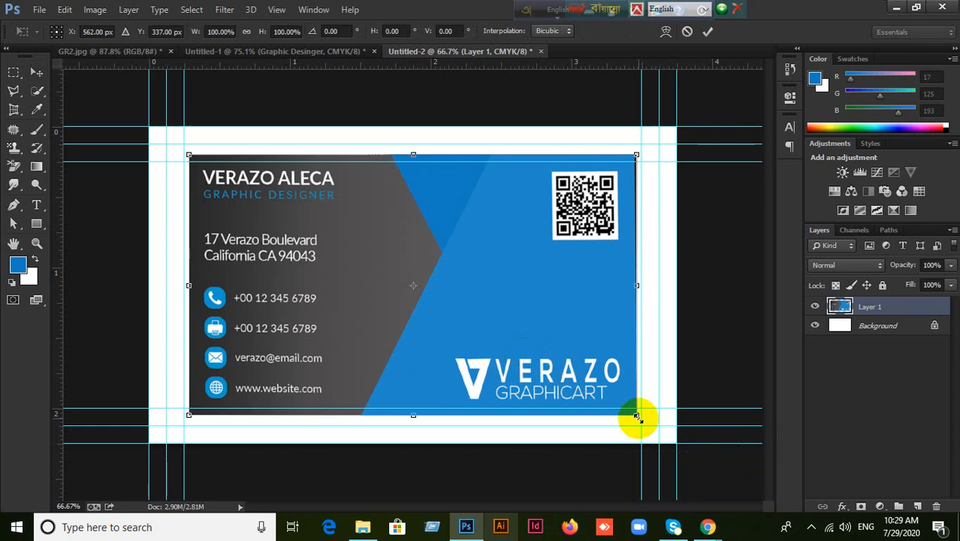
drag(637, 418, 661, 429)
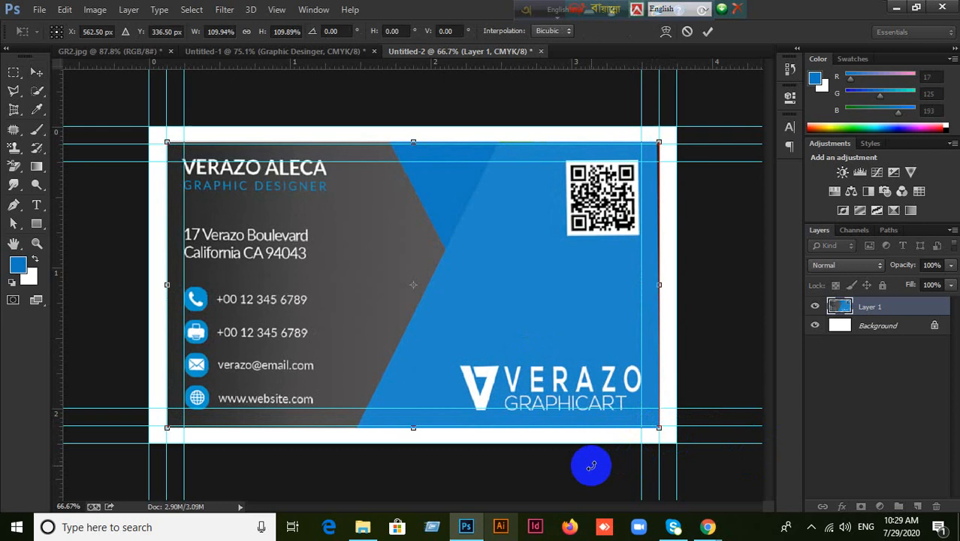
click(707, 30)
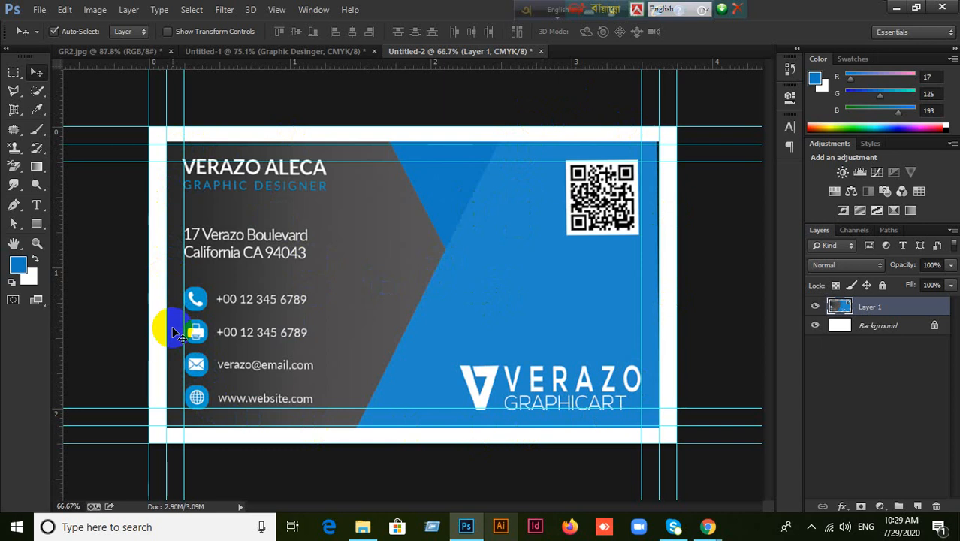
key(ctrl+t)
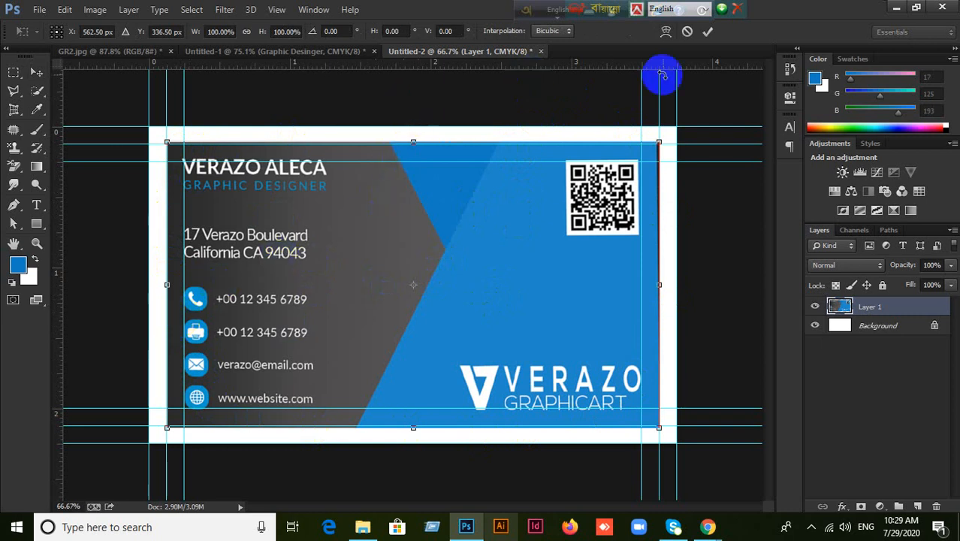
key(Return)
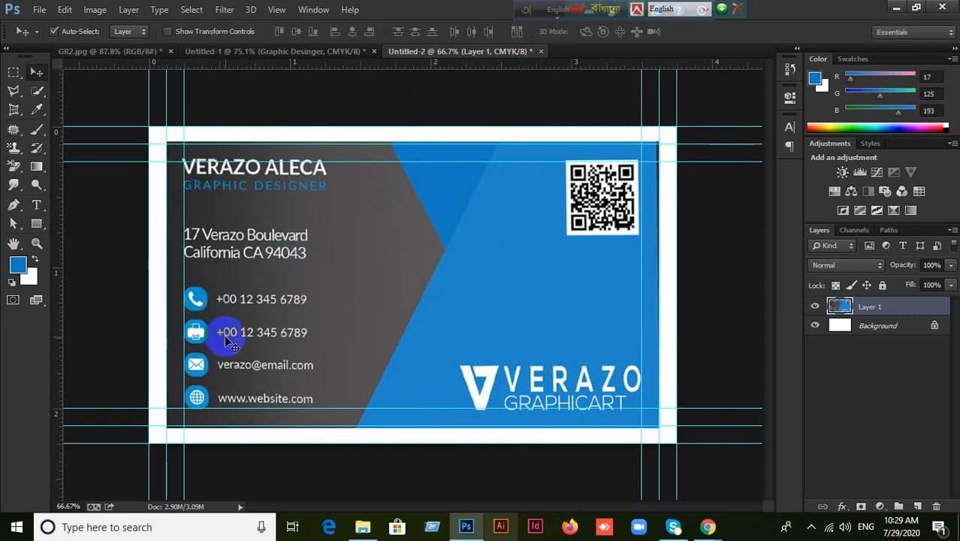
key(ctrl+t)
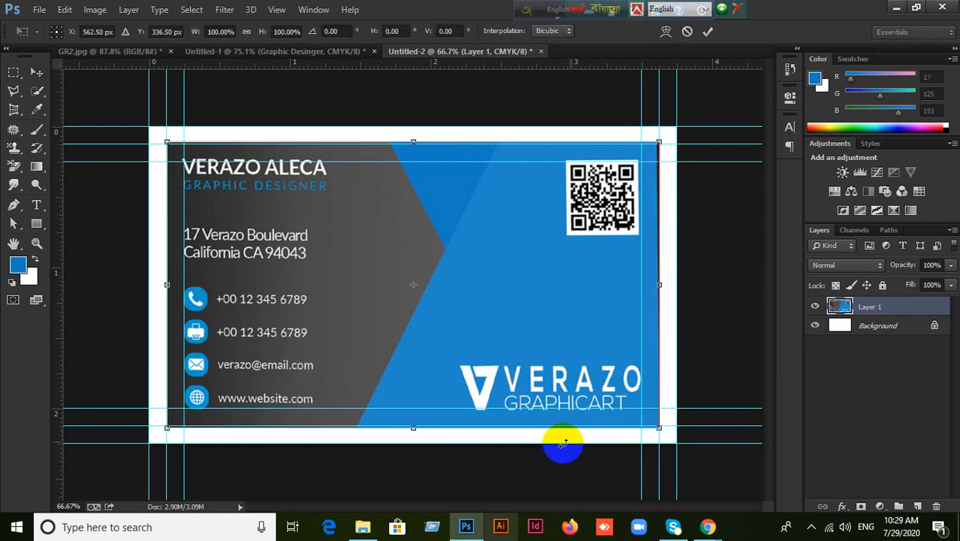
drag(658, 428, 683, 438)
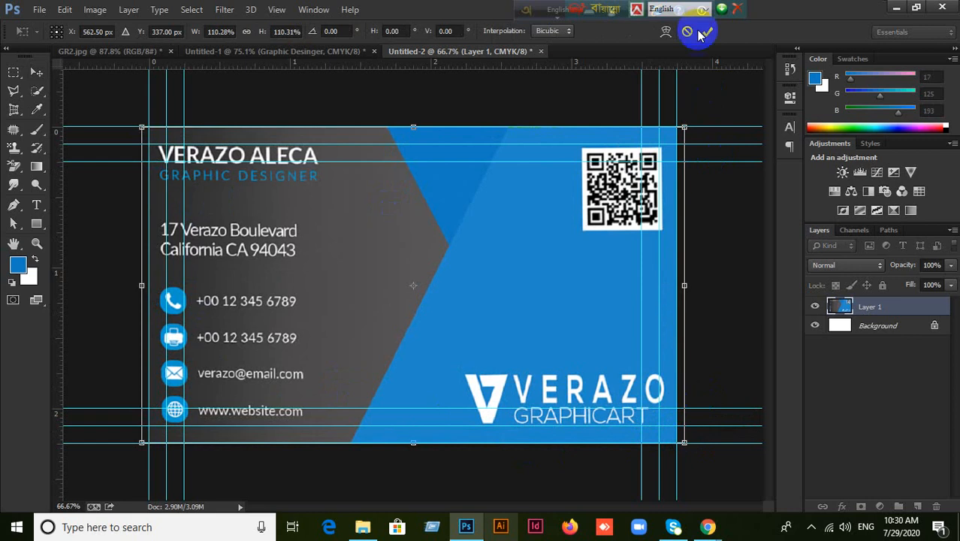
click(688, 32)
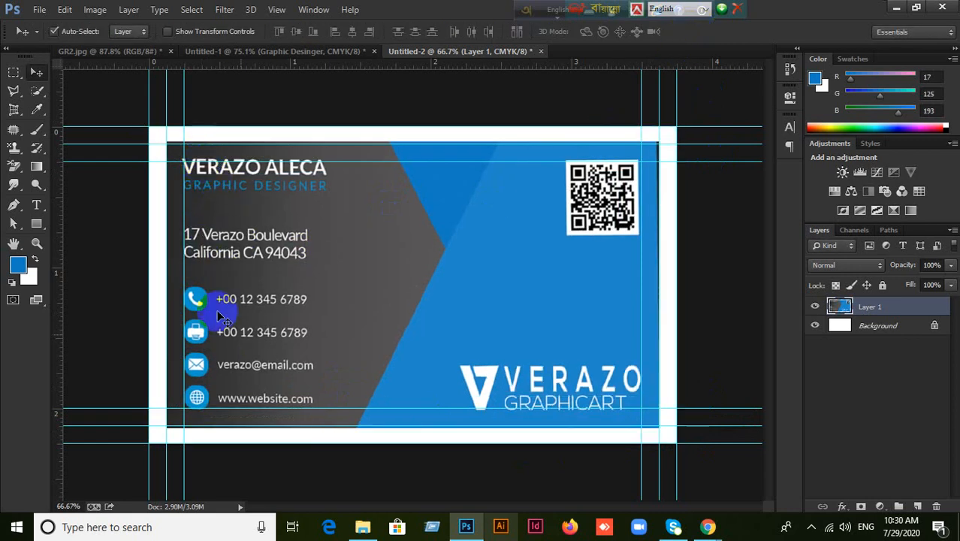
key(ctrl+t)
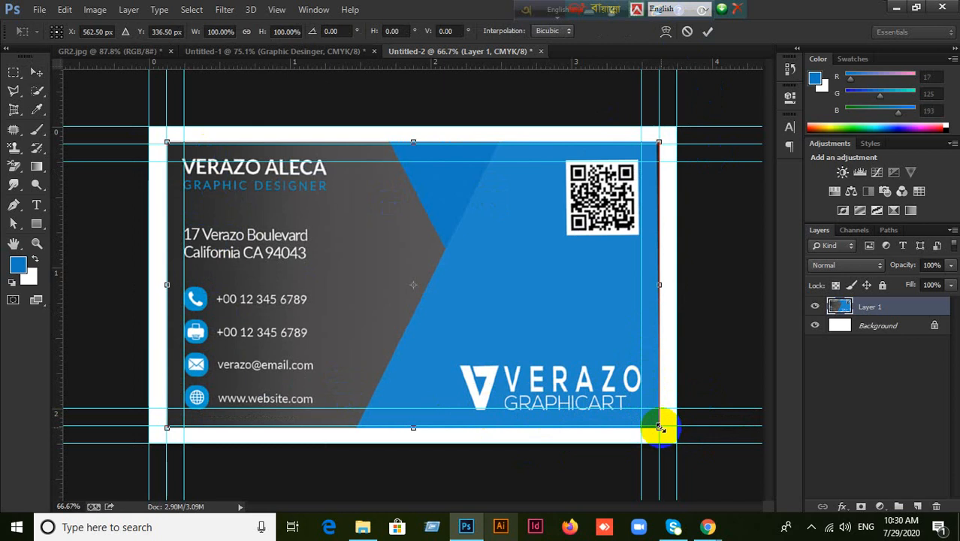
drag(659, 428, 687, 439)
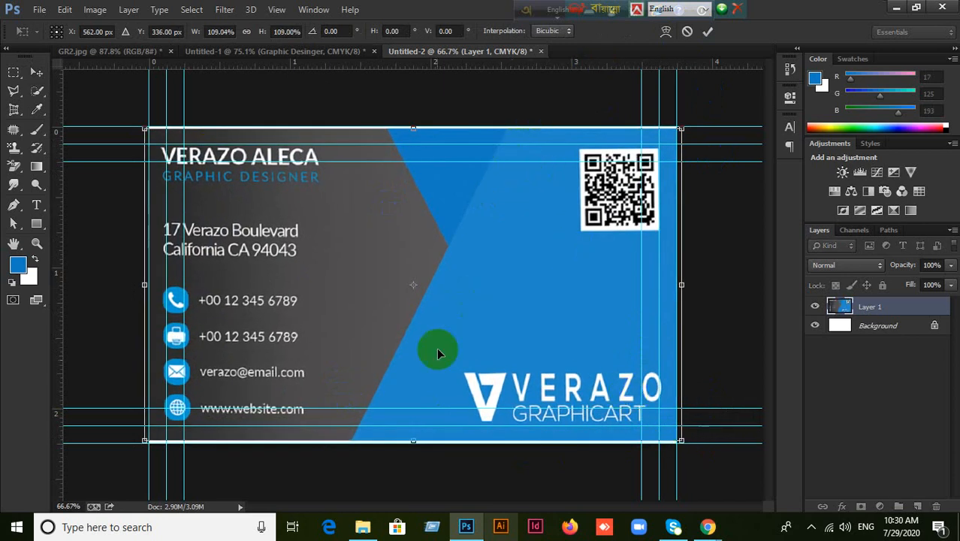
click(709, 31)
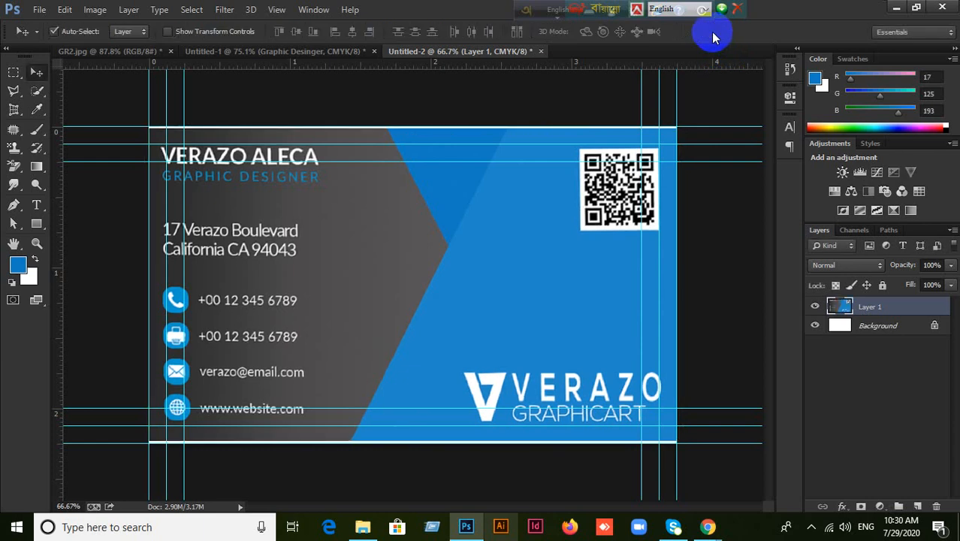
key(ctrl+z)
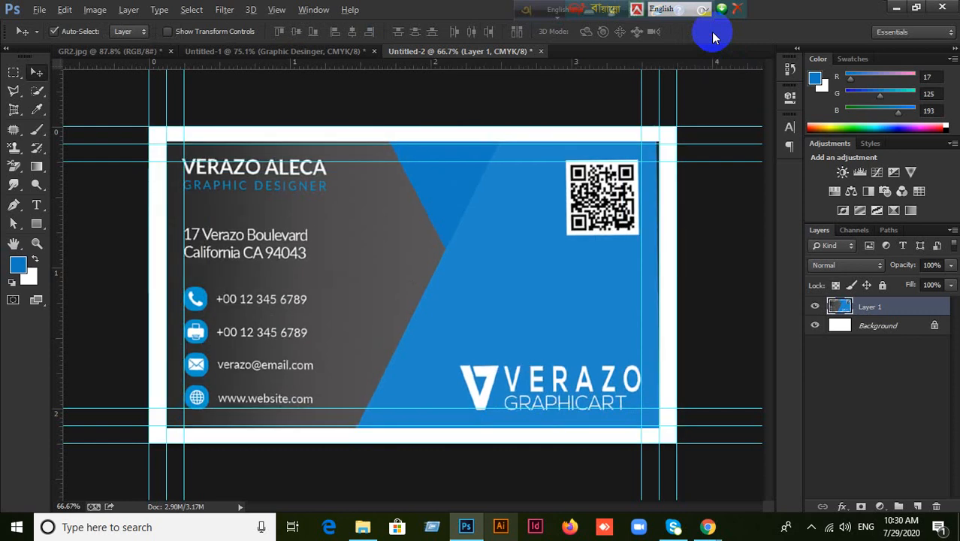
click(504, 250)
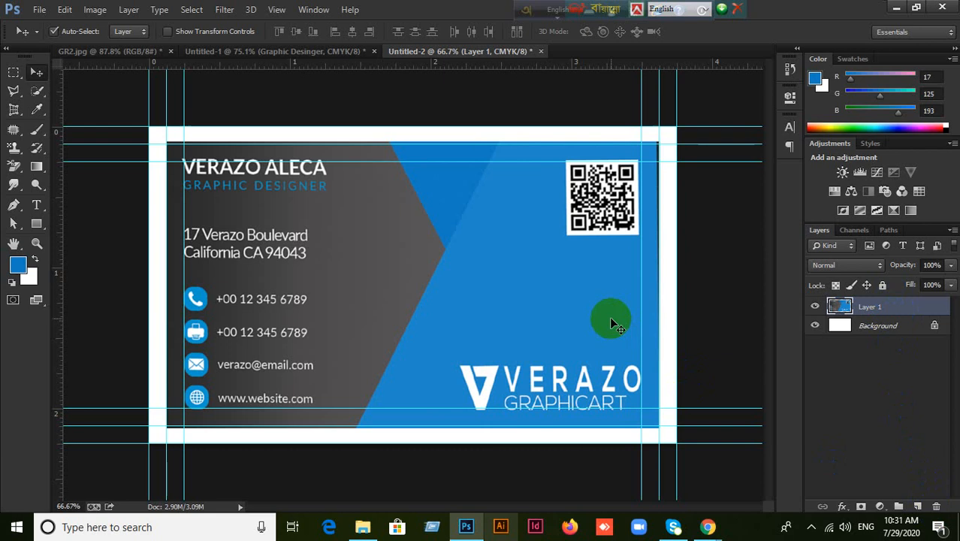
Close Untitled-2 and Untitled-1, discarding their unsaved changes.
click(326, 55)
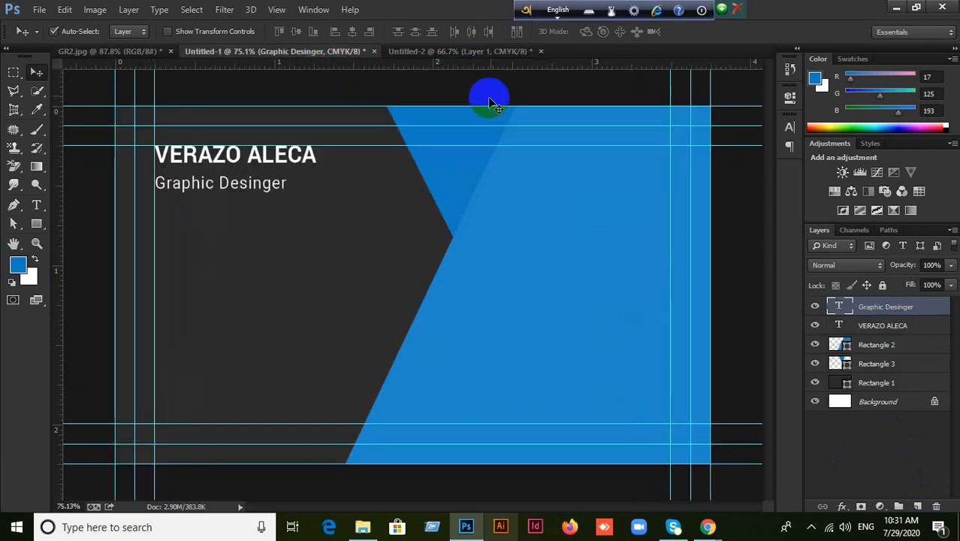
click(499, 52)
click(540, 51)
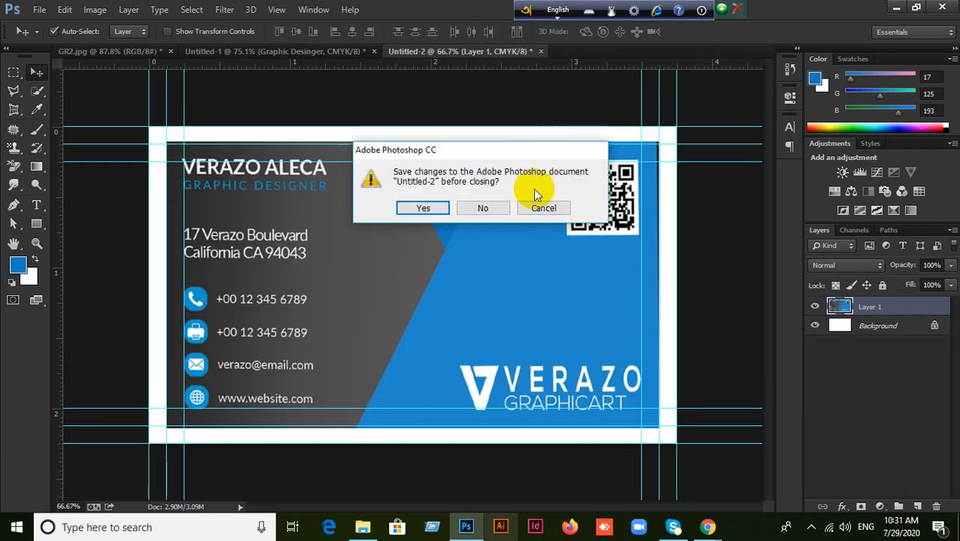
click(483, 209)
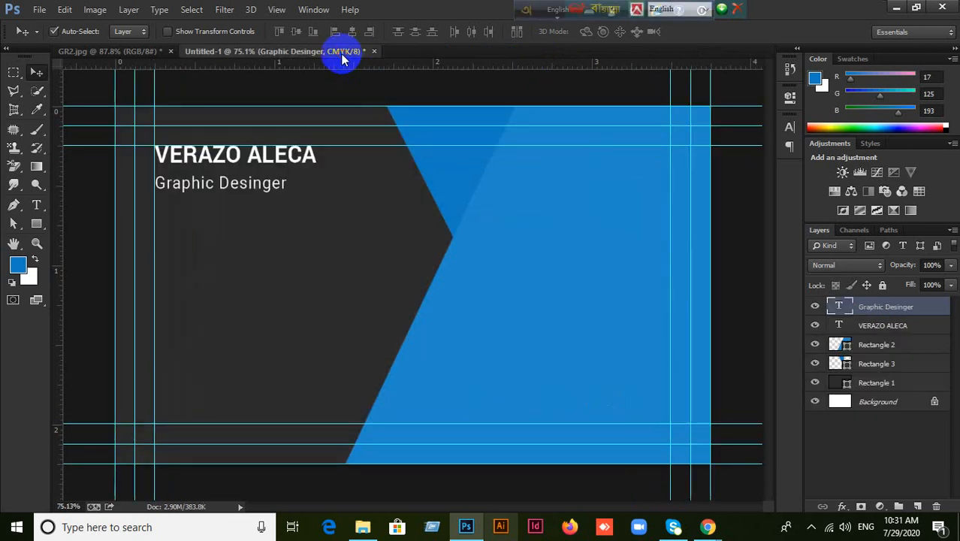
click(142, 53)
click(374, 51)
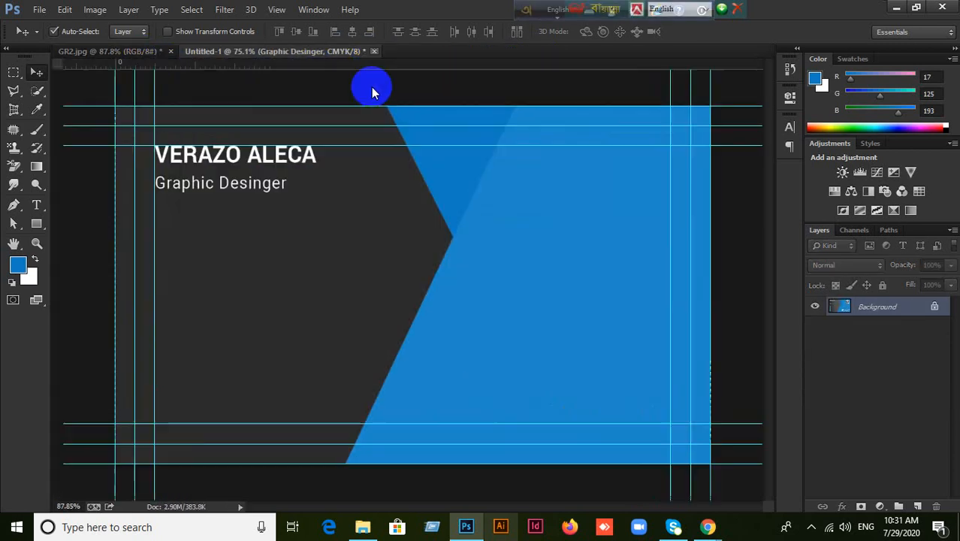
click(482, 208)
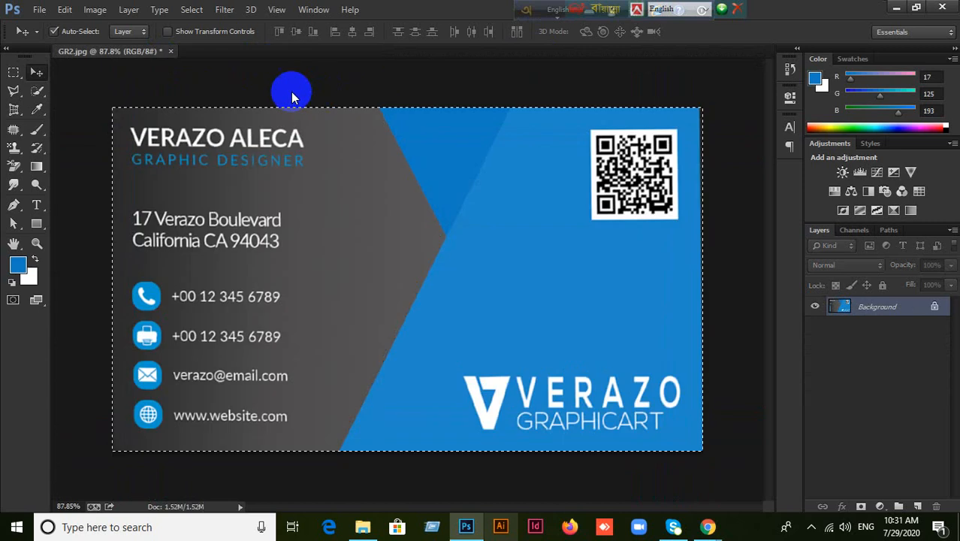
Close GR2.jpg without saving and minimise Photoshop.
click(170, 51)
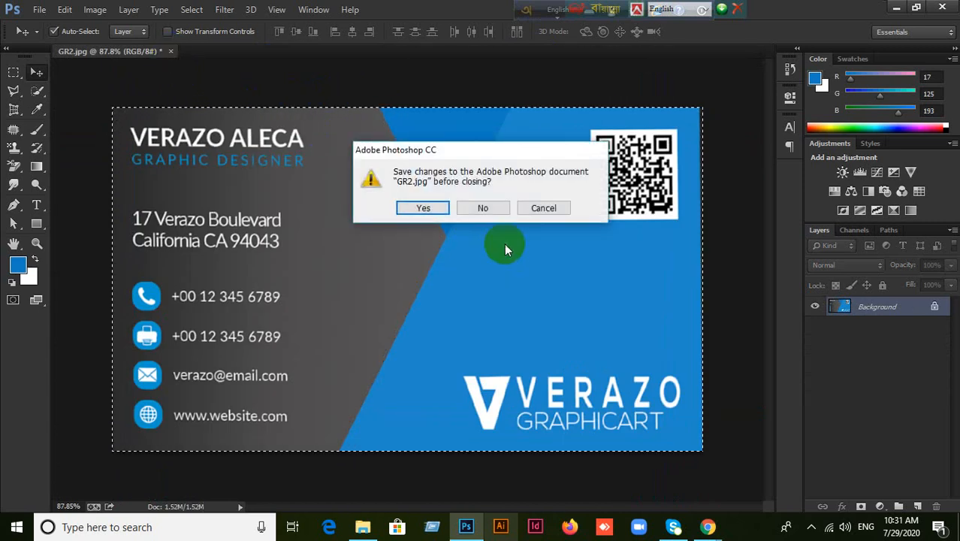
click(487, 208)
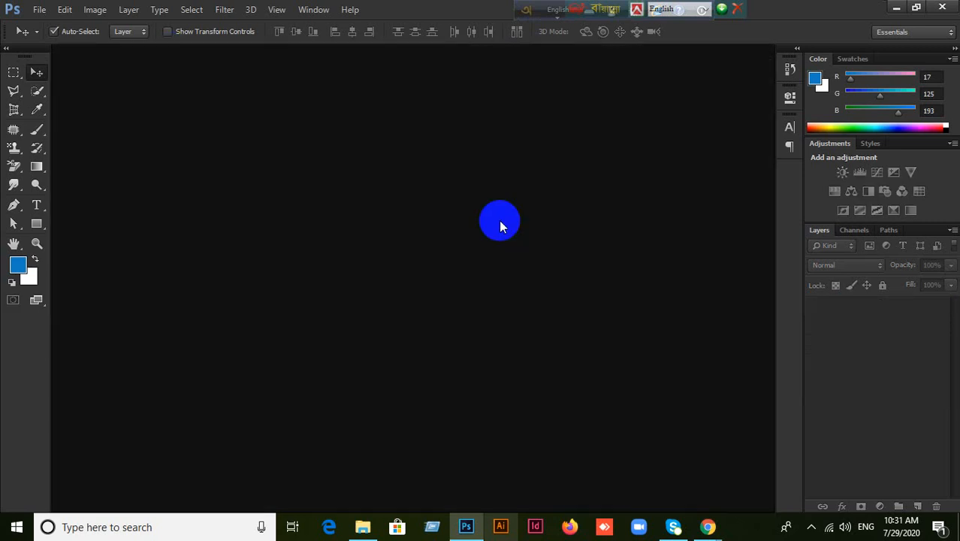
click(894, 8)
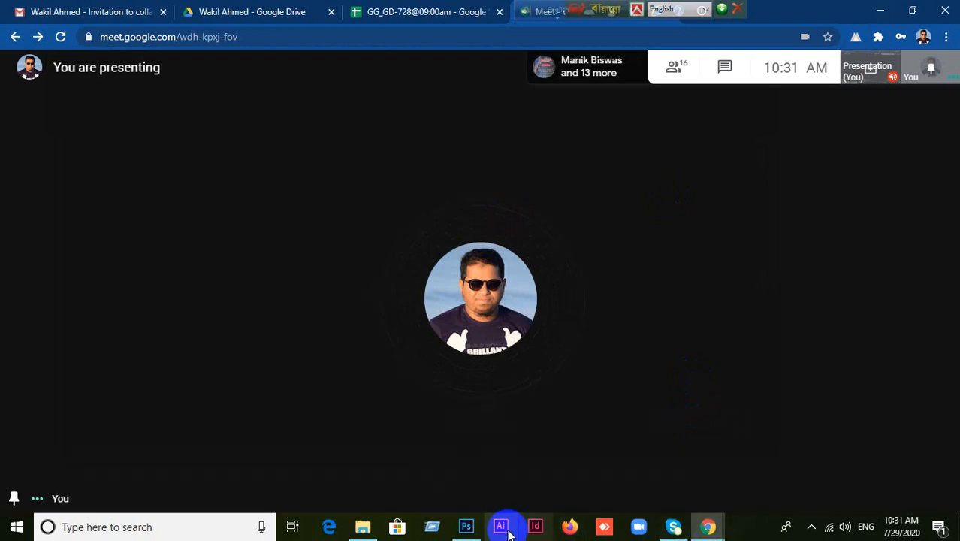
Minimise the Meet window, toggle the Avro keyboard language with F12, and drag the GR2 icon toward the centre.
click(880, 9)
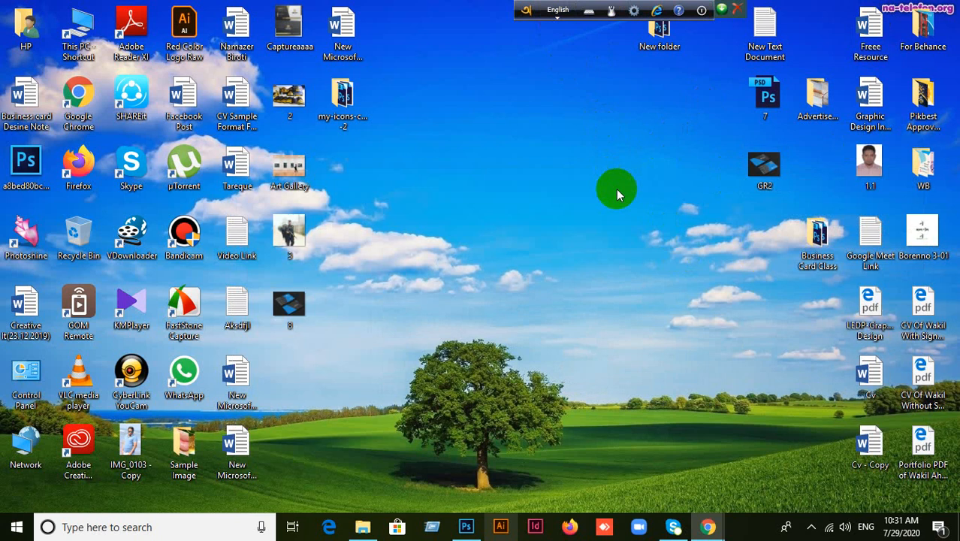
key(F12)
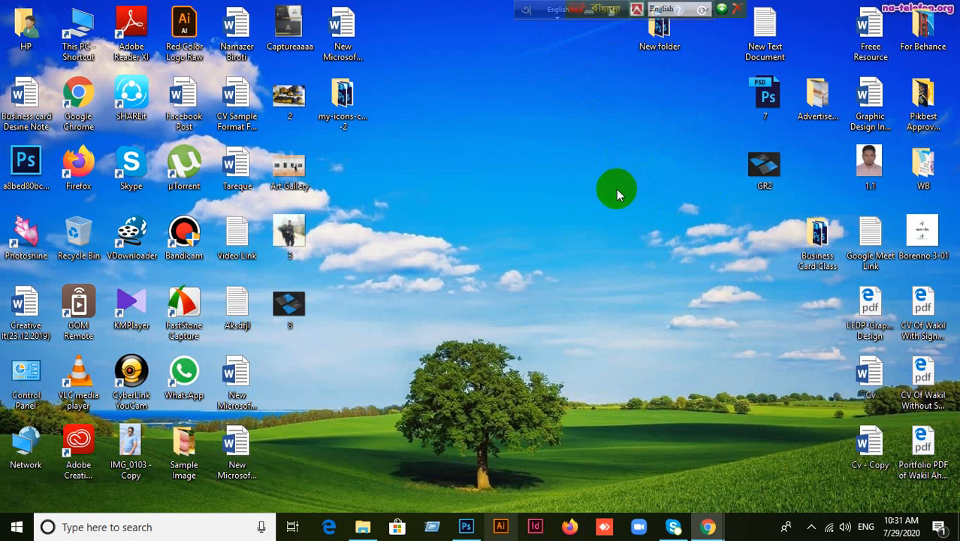
drag(756, 175, 554, 188)
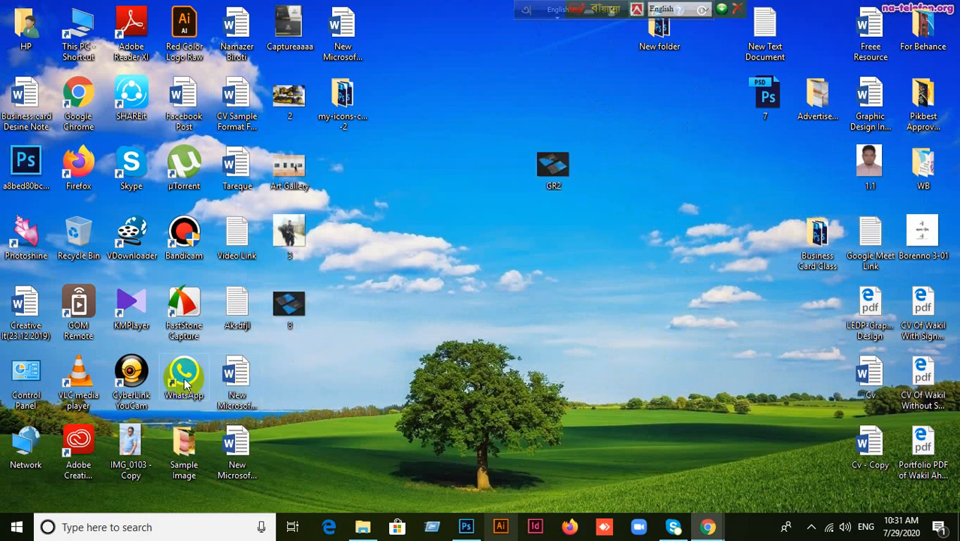
Log out of WhatsApp from the 'Trying to reach phone' notice.
click(459, 337)
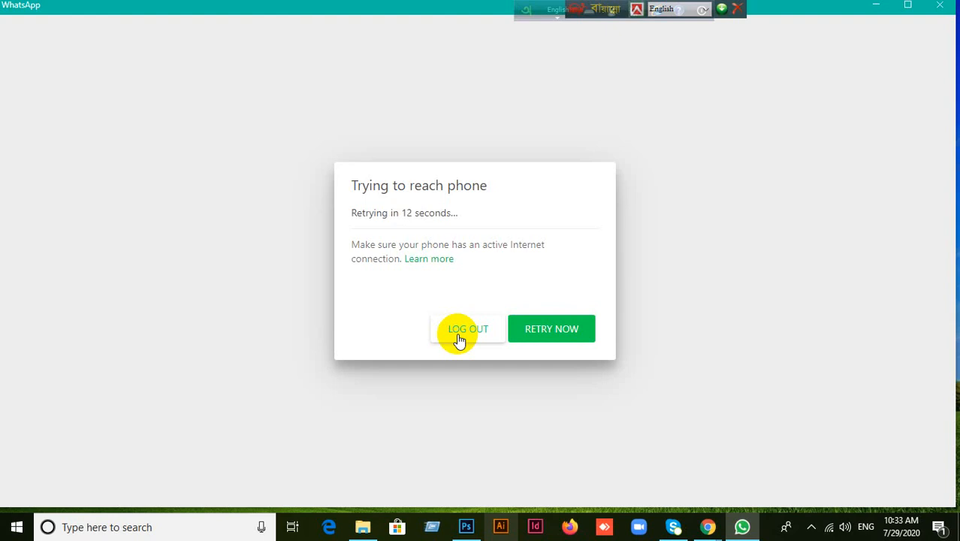
click(459, 337)
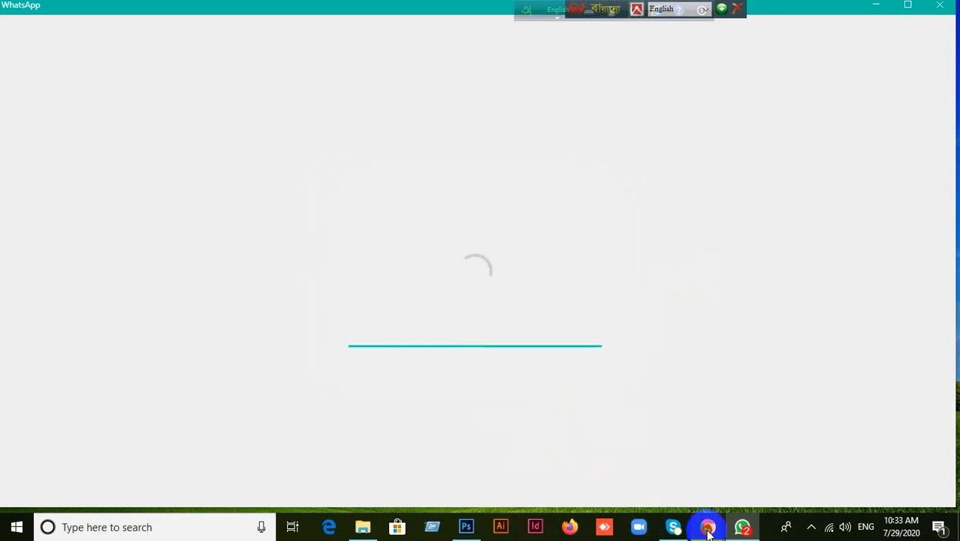
Bring up the YouTube and Meet windows, then minimise both to reveal WhatsApp's chat list.
mouse_move(707, 523)
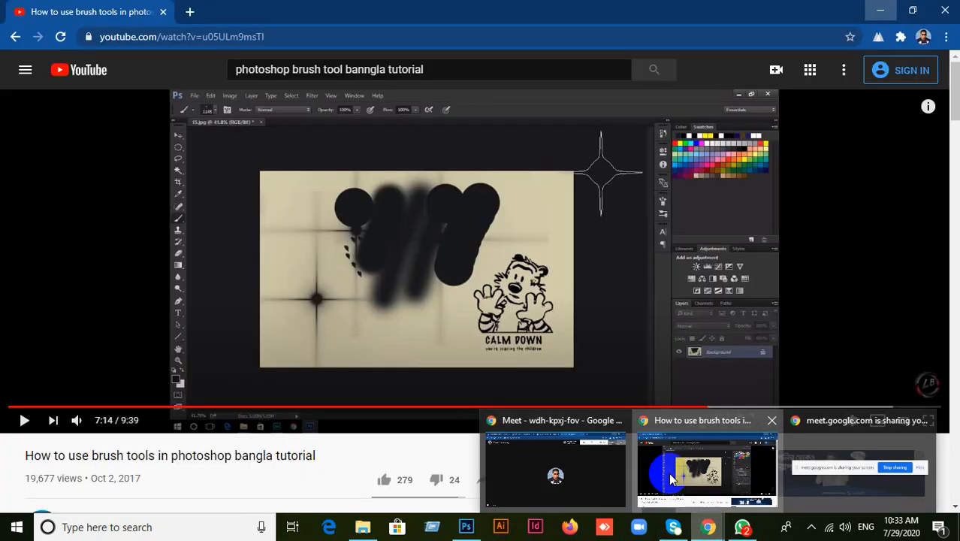
click(668, 473)
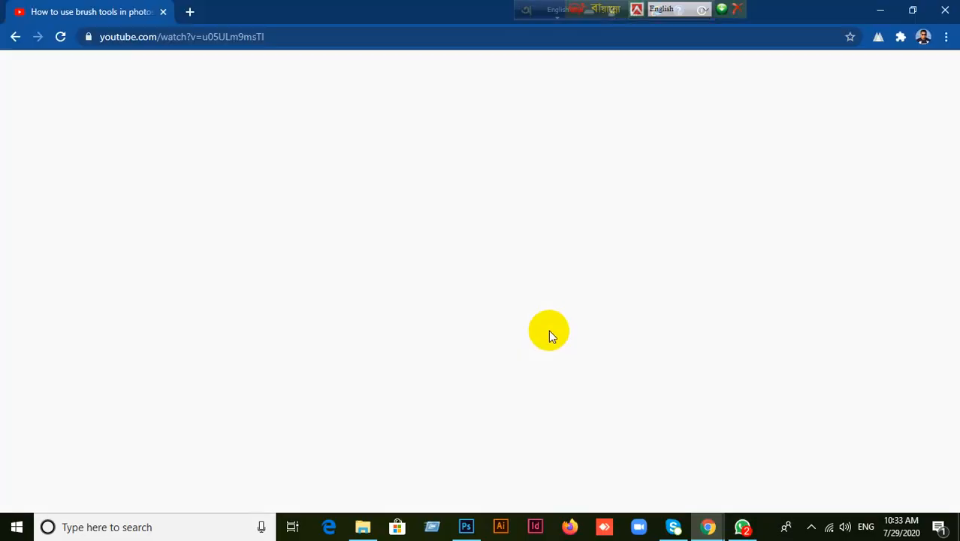
mouse_move(700, 521)
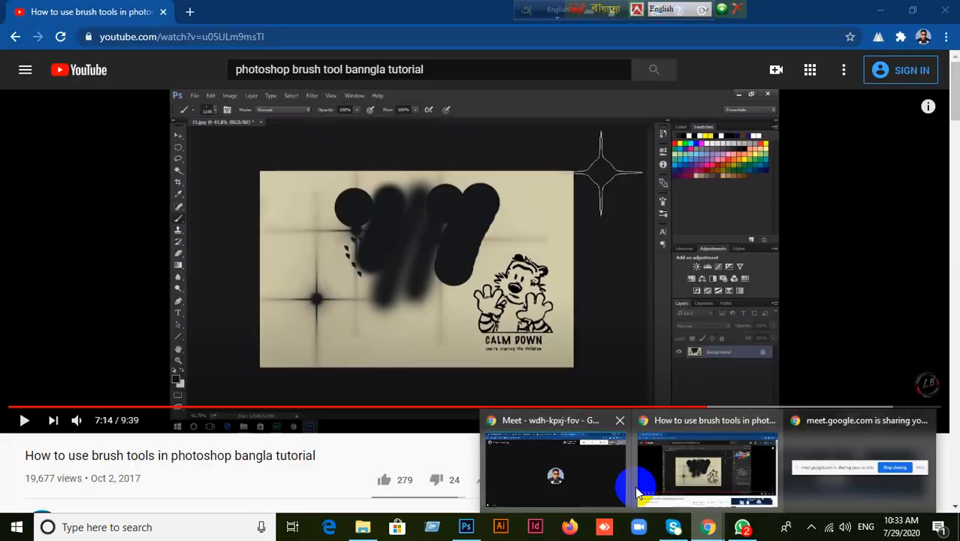
click(601, 460)
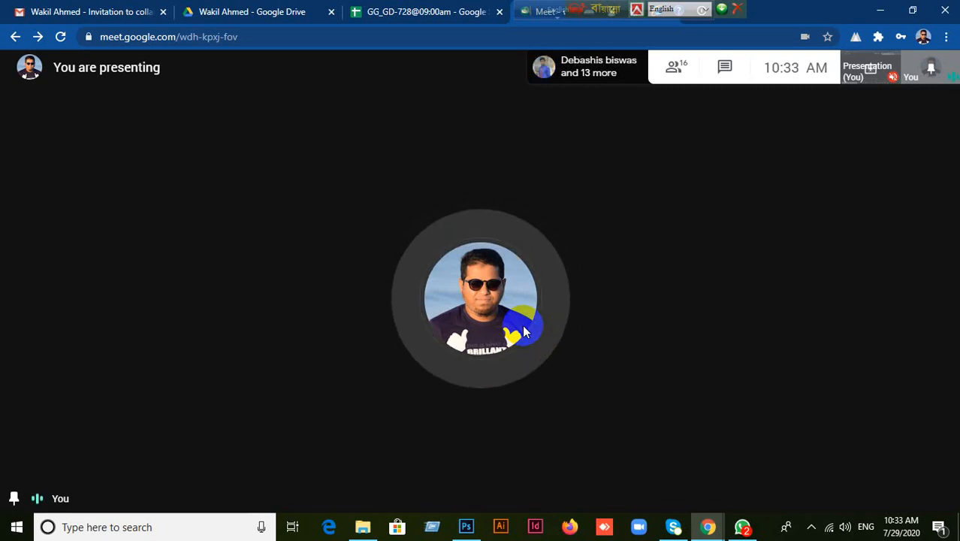
click(882, 9)
click(878, 9)
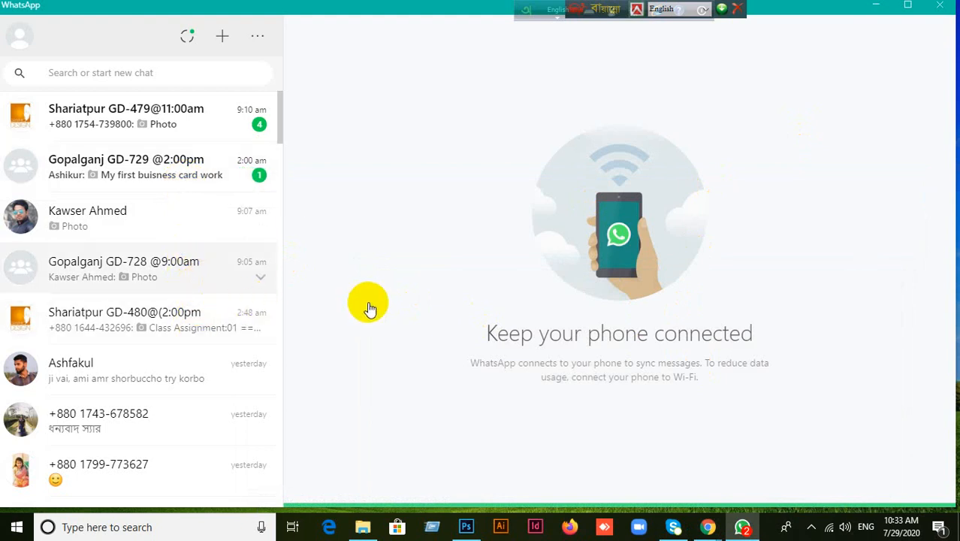
Open the Gopalganj GD-728 @9:00am chat and browse the Desktop folder showing all file types.
click(246, 279)
click(246, 279)
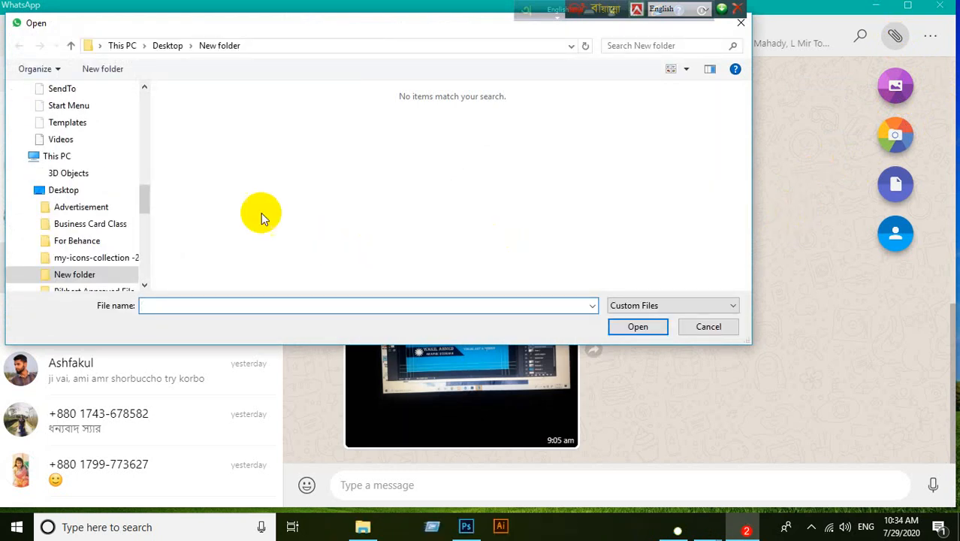
scroll(109, 178, up, 2)
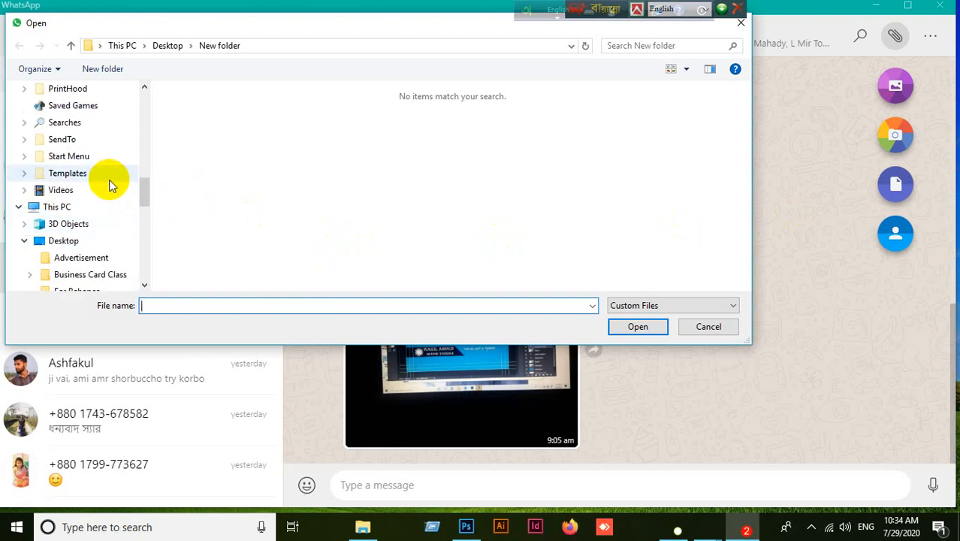
scroll(105, 186, up, 10)
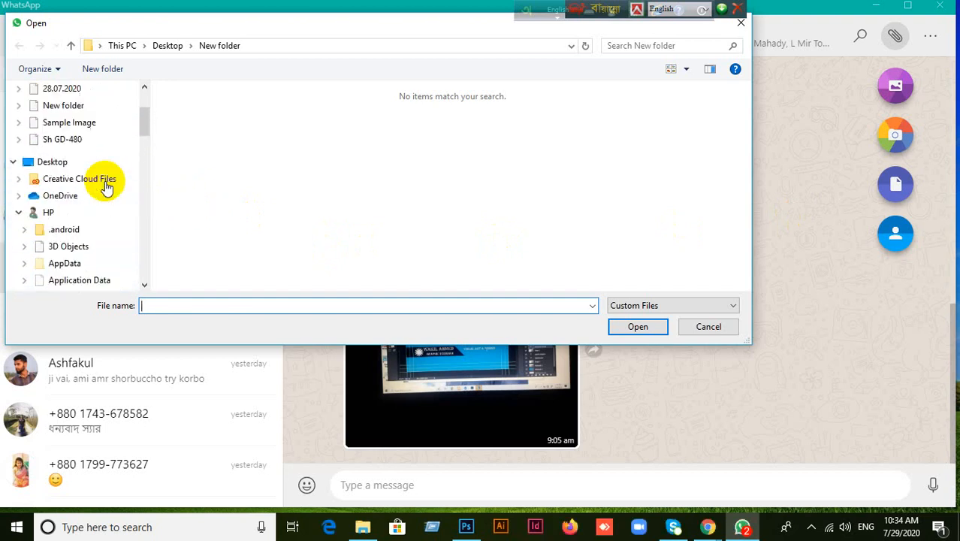
scroll(94, 172, up, 2)
click(283, 178)
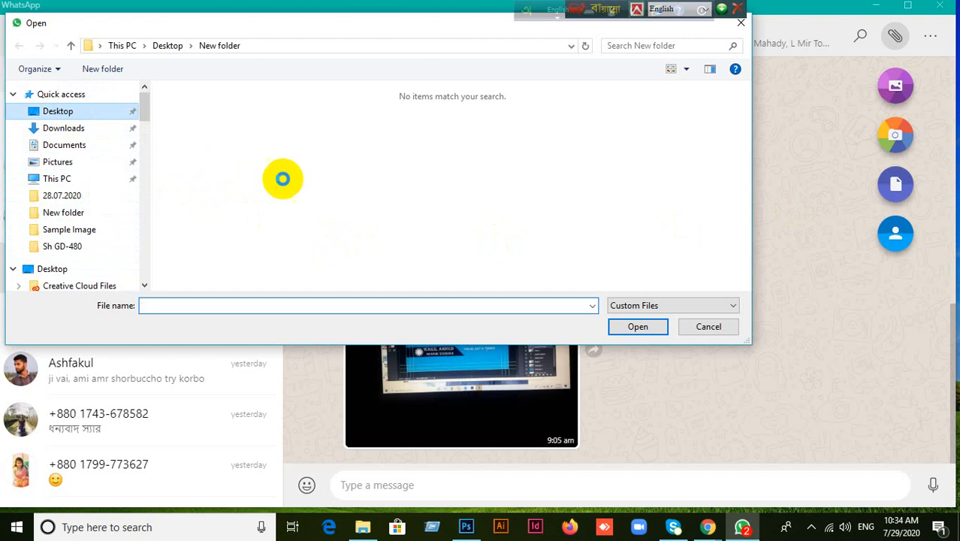
click(730, 308)
click(637, 330)
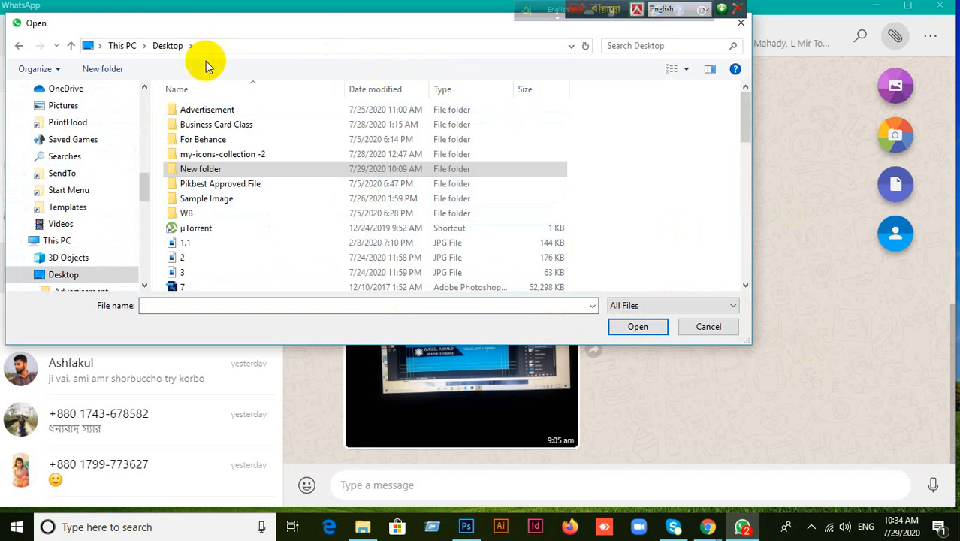
Look through recent locations and image files 2 and 3, then cancel without attaching anything.
click(570, 47)
click(570, 48)
click(570, 47)
click(570, 47)
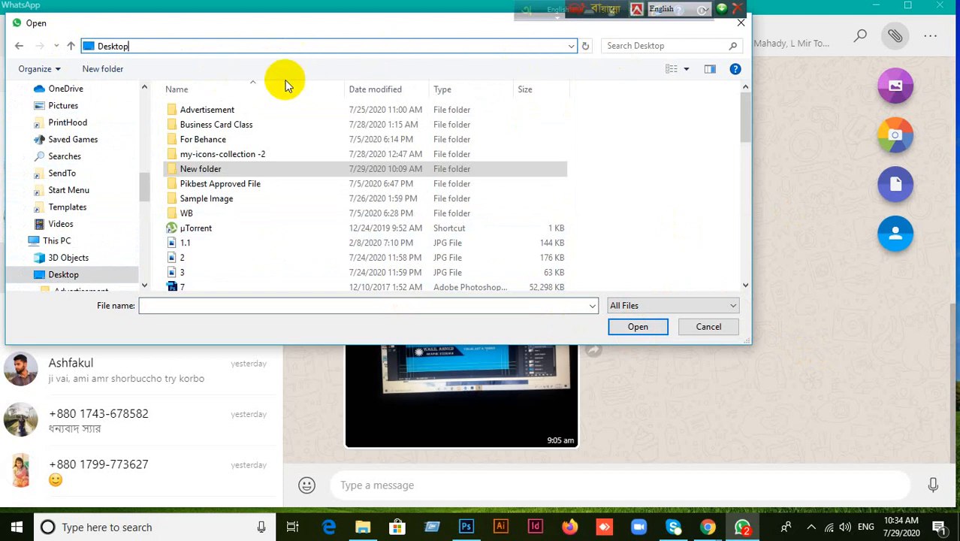
click(61, 72)
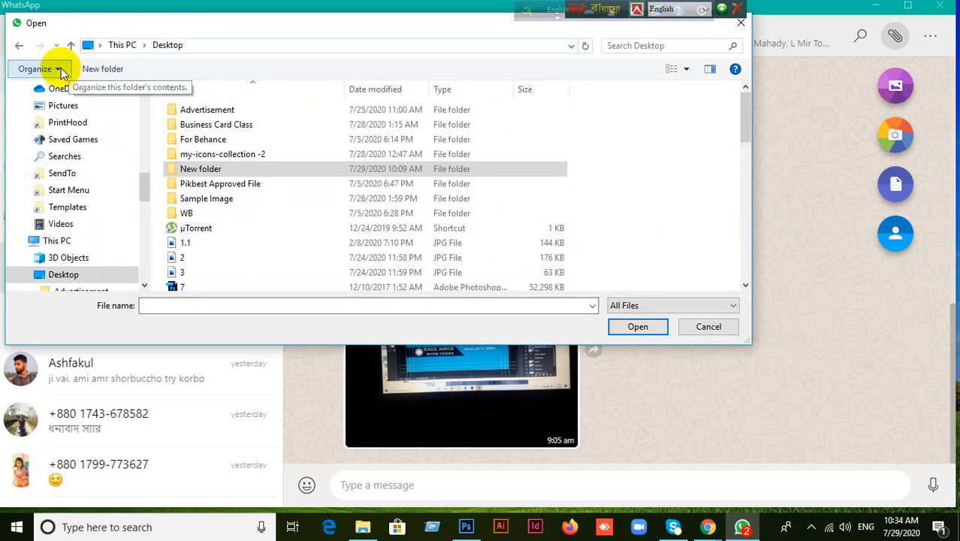
click(62, 70)
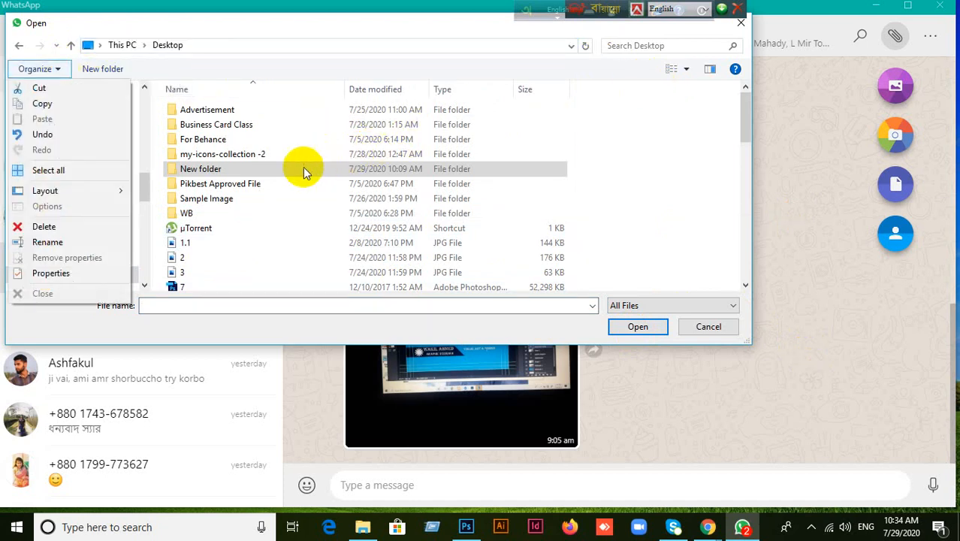
click(183, 271)
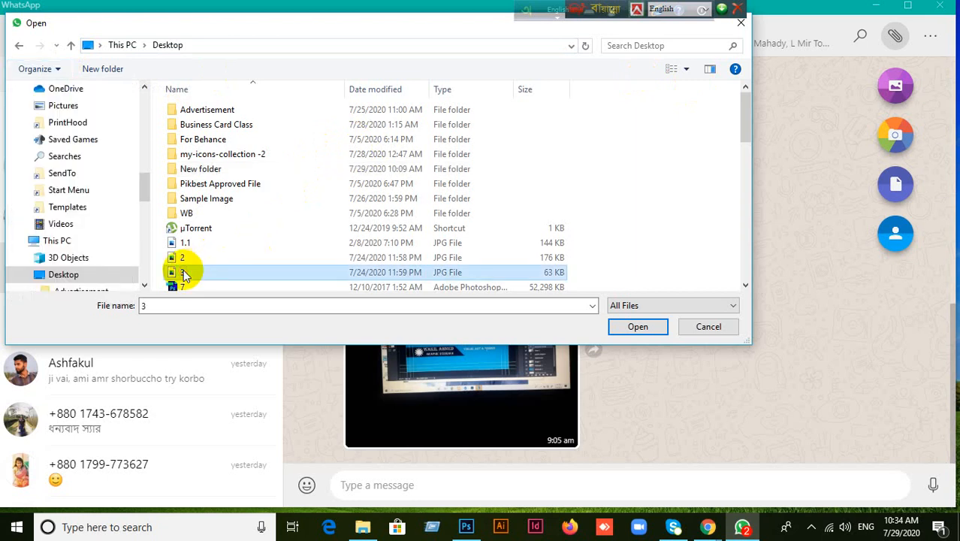
click(190, 259)
scroll(247, 245, down, 4)
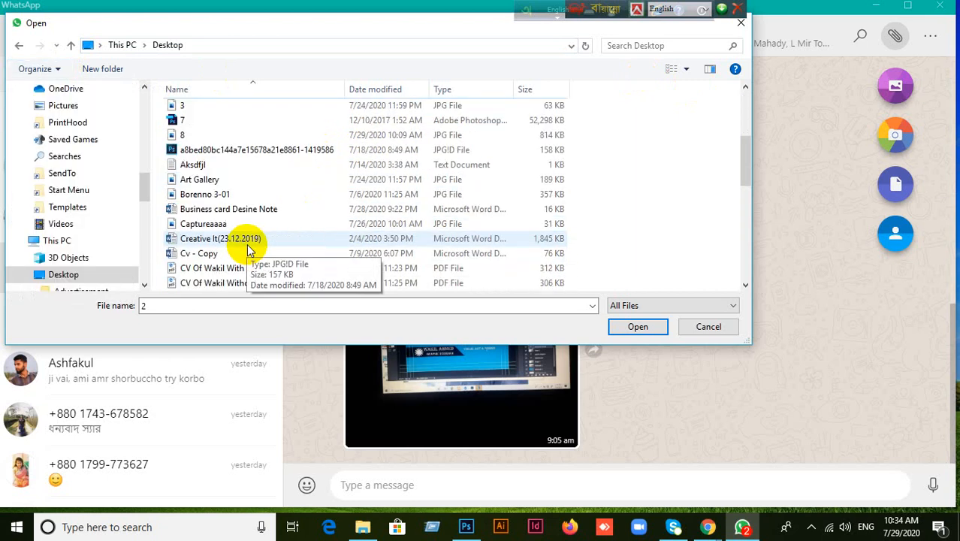
click(706, 326)
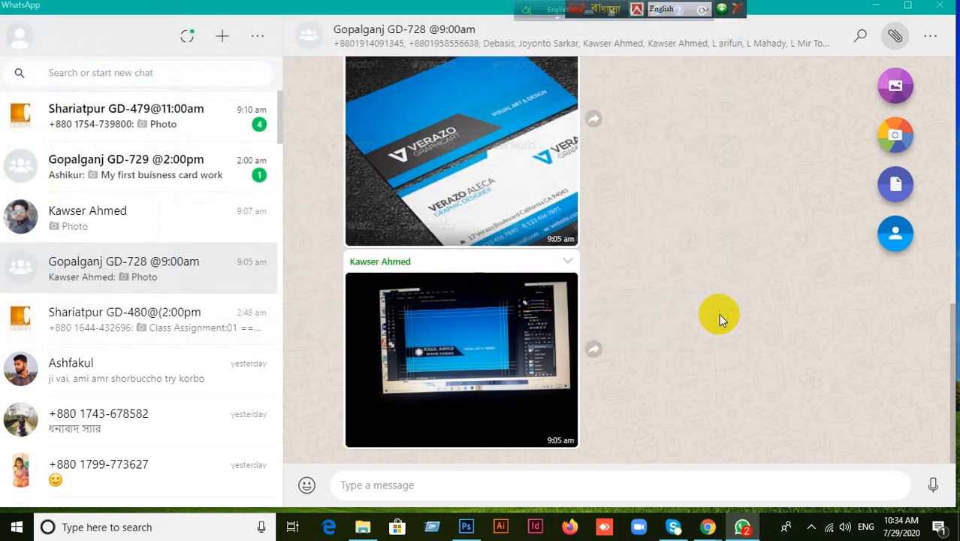
Minimise WhatsApp to locate the GR2 image on the desktop, then restore WhatsApp.
click(890, 6)
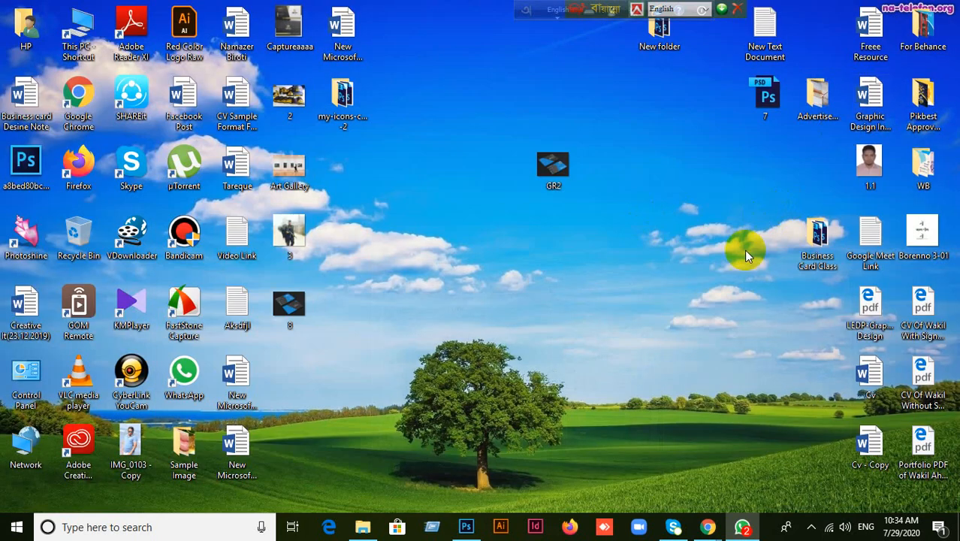
click(549, 179)
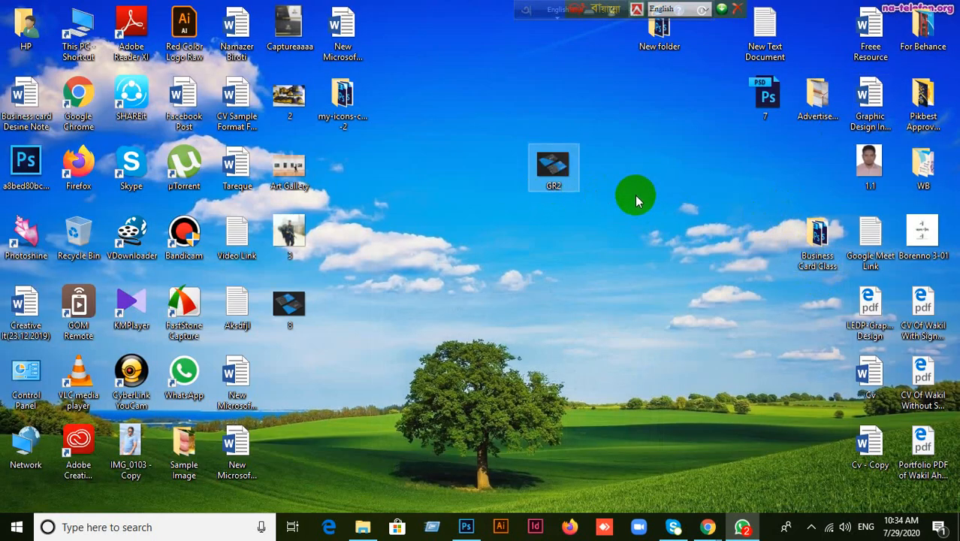
click(744, 529)
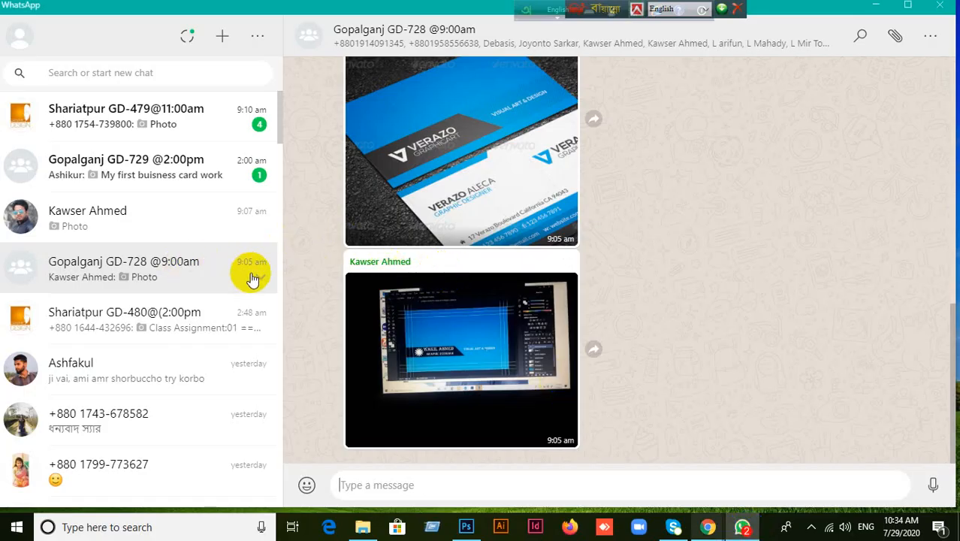
Attach the GR2 image from the Desktop folder as a photo to the group chat.
click(894, 36)
click(893, 87)
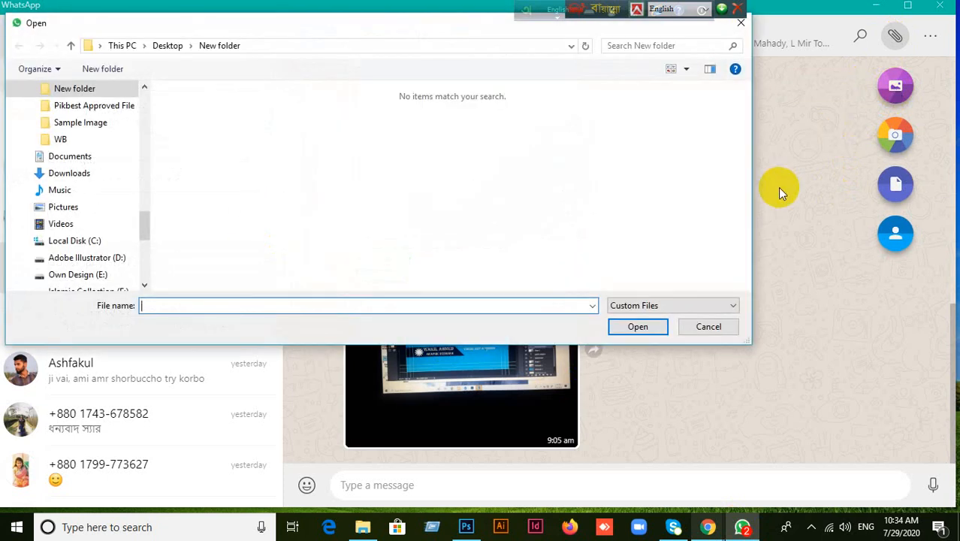
scroll(100, 174, up, 15)
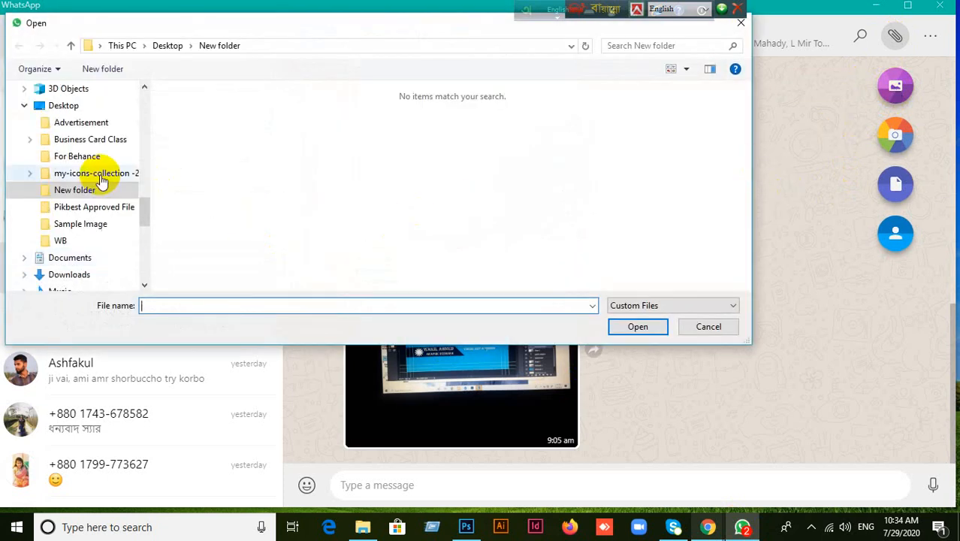
scroll(103, 175, up, 2)
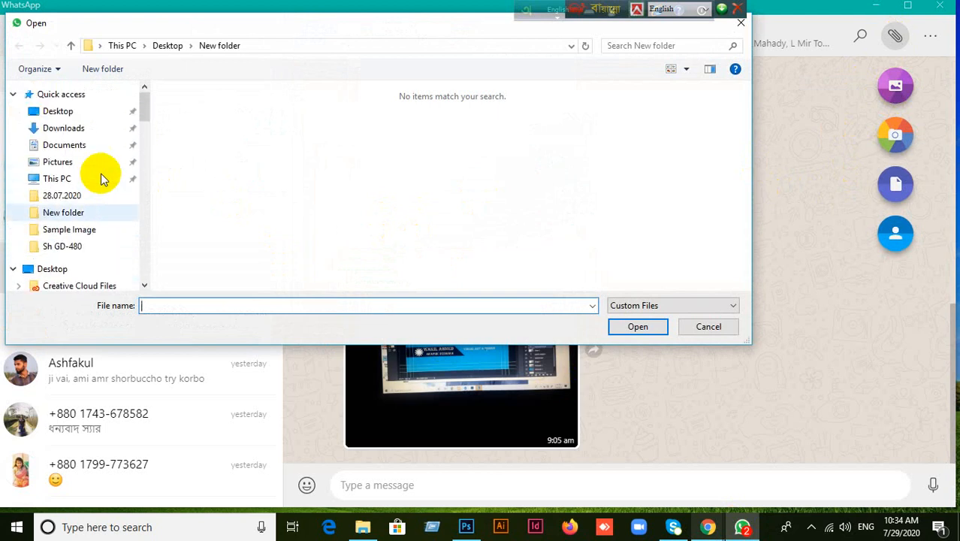
click(83, 112)
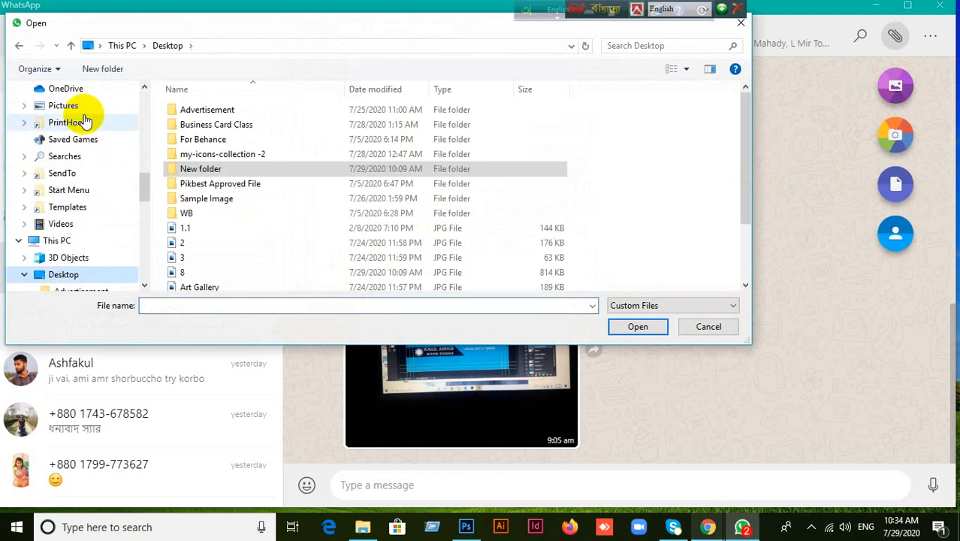
scroll(250, 257, down, 2)
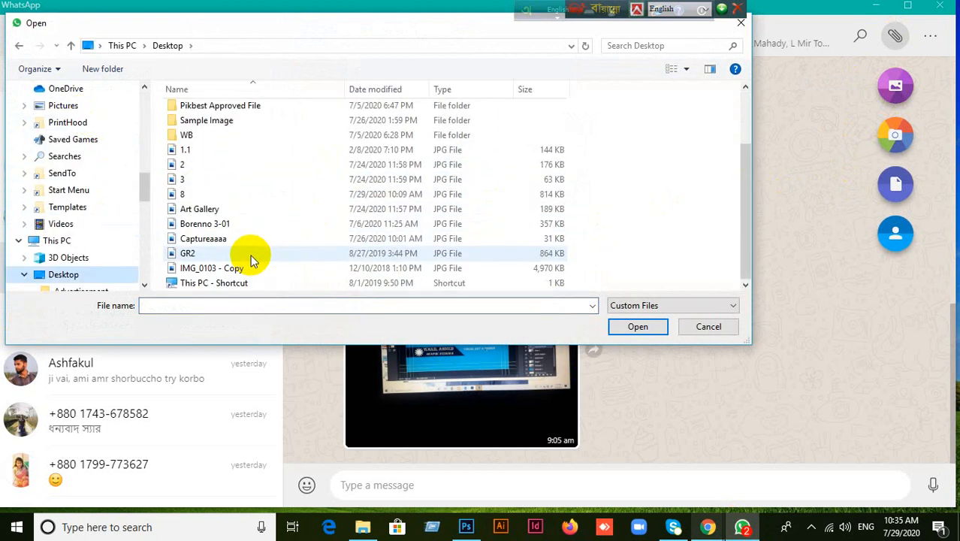
click(250, 254)
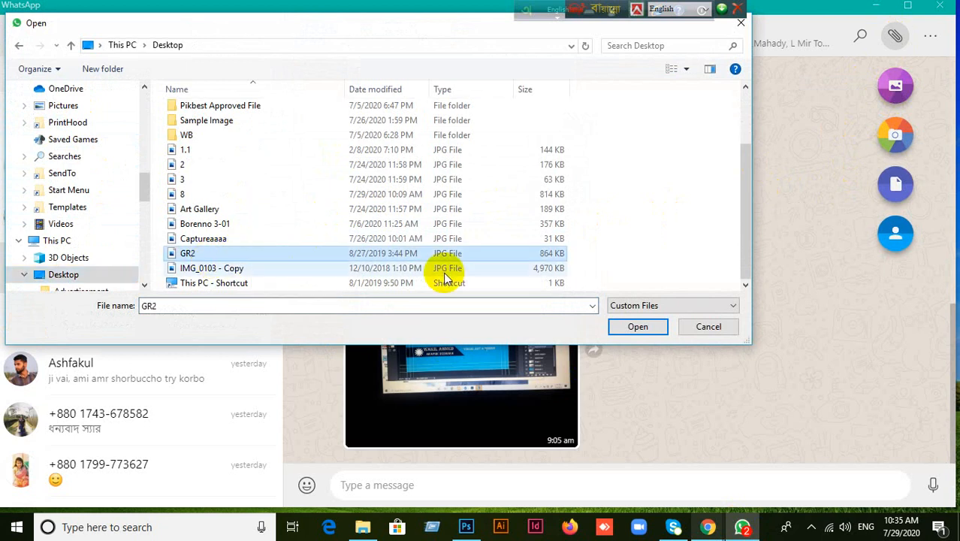
click(638, 326)
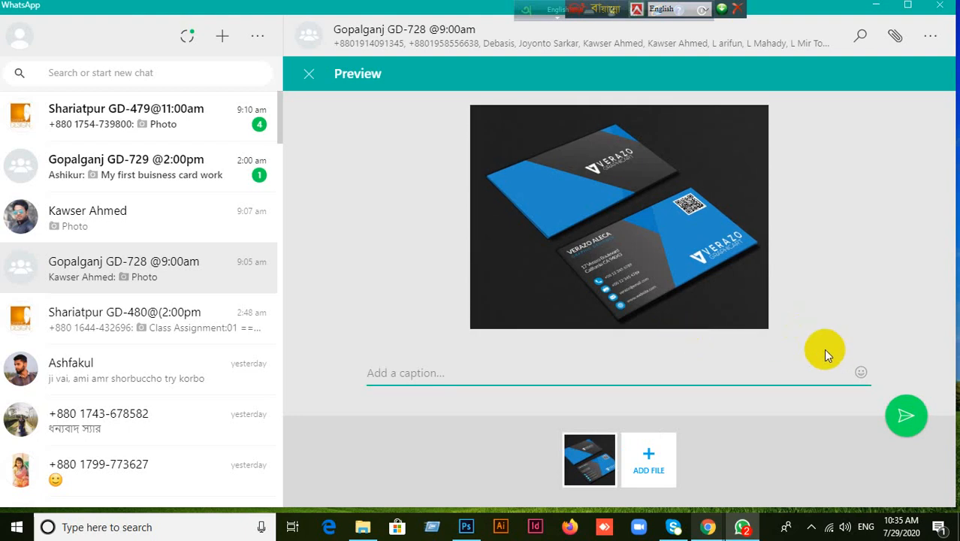
Send the business-card image, then queue 7.psd as the next attachment using the All Files filter.
click(905, 413)
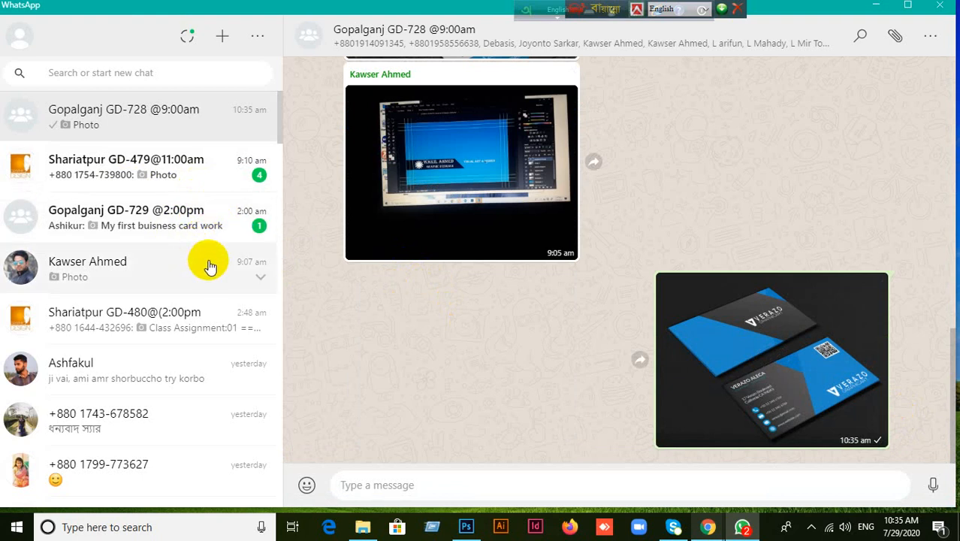
click(893, 35)
click(895, 85)
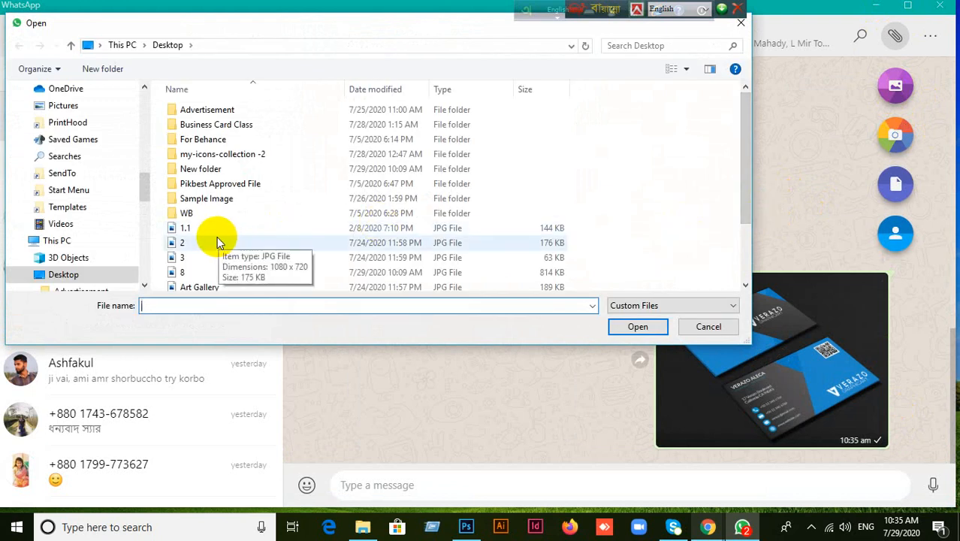
scroll(225, 244, down, 2)
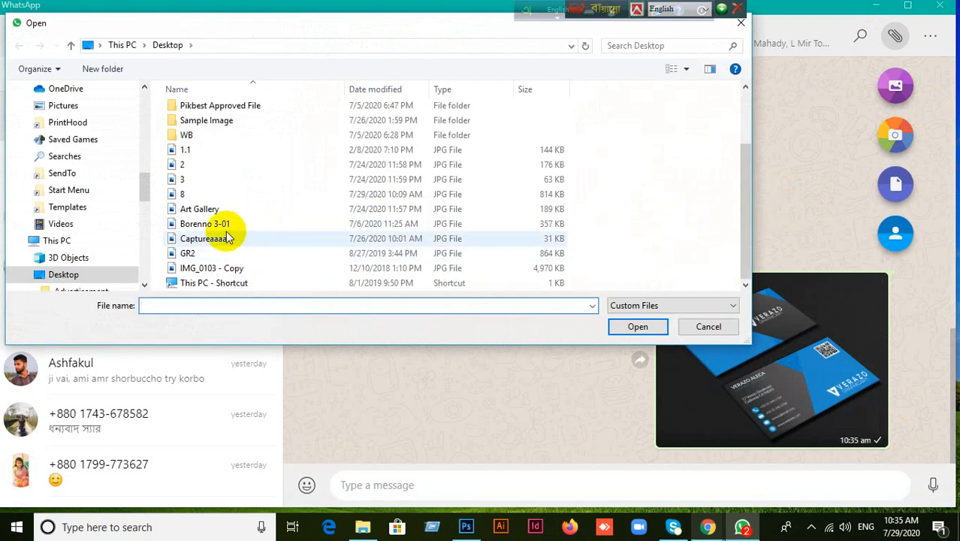
scroll(228, 233, up, 2)
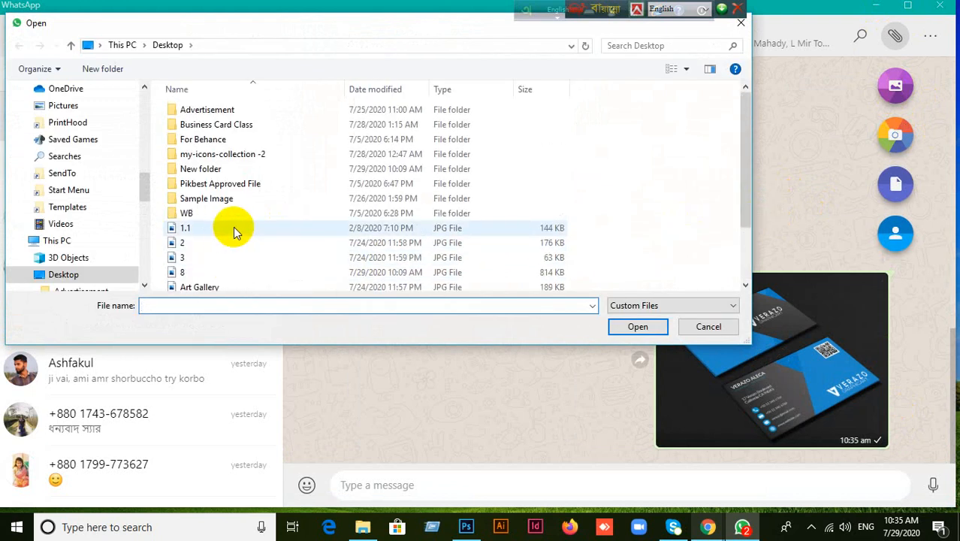
click(727, 307)
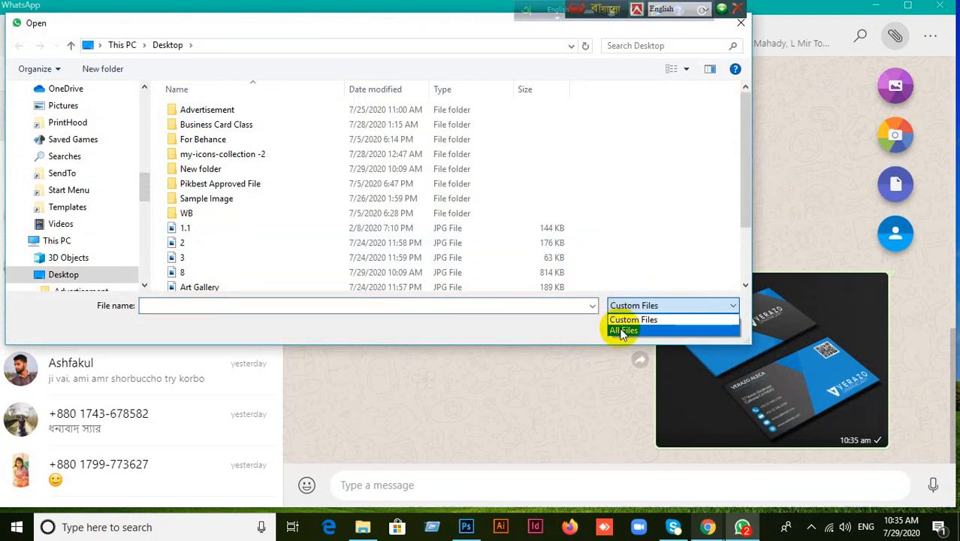
click(622, 332)
scroll(232, 203, down, 2)
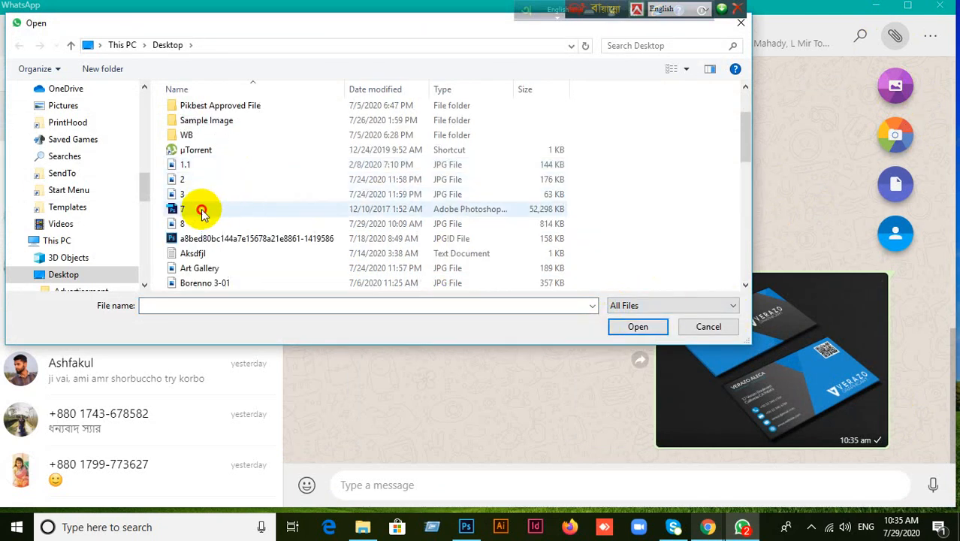
click(201, 210)
click(633, 326)
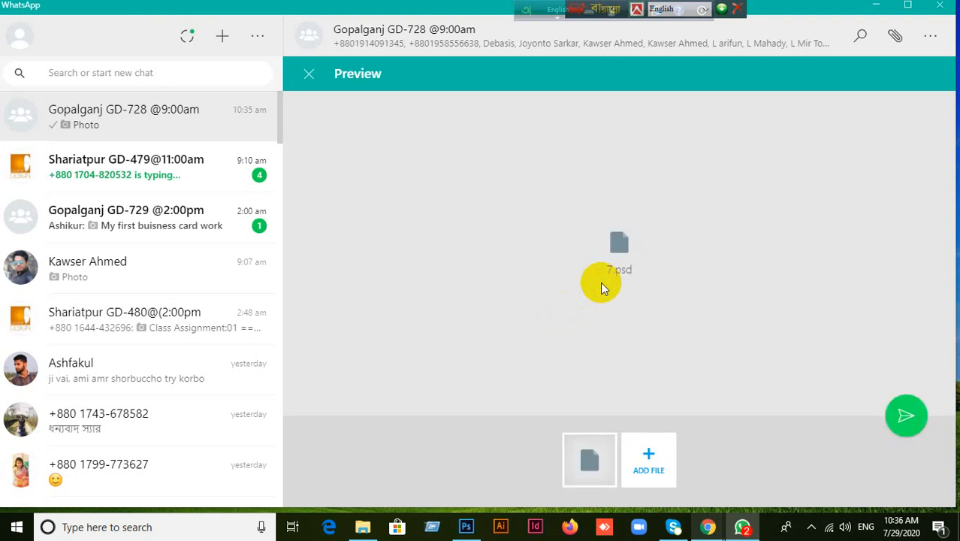
Post the 51 MB 7.psd file to the Gopalganj GD-728 group and minimise WhatsApp.
click(906, 419)
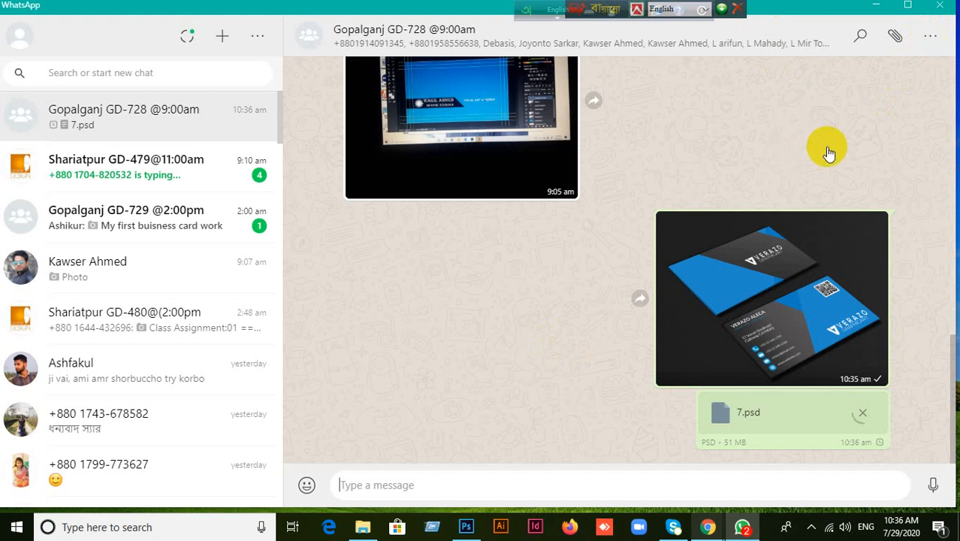
click(877, 10)
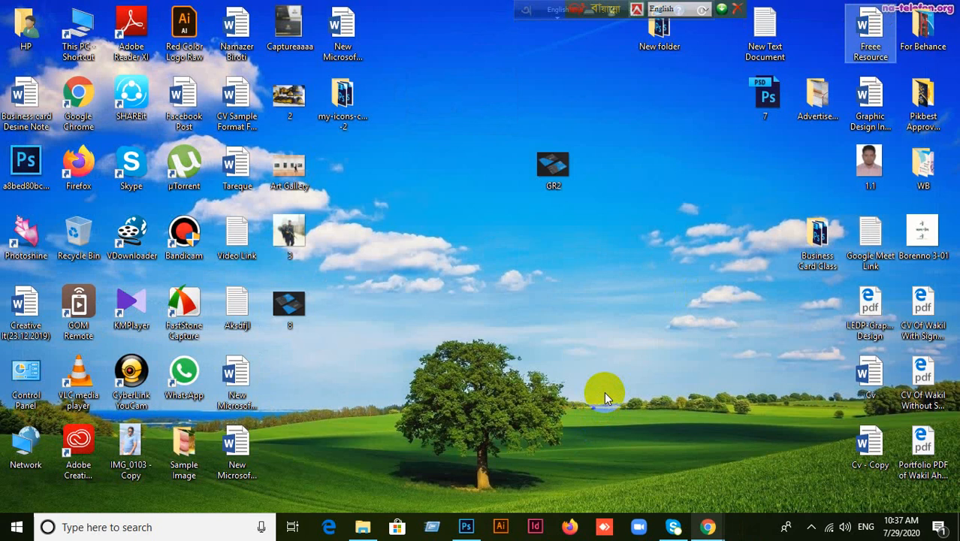
Put Photoshop away, bring the Meet call to the front and move the language toolbar aside.
click(466, 528)
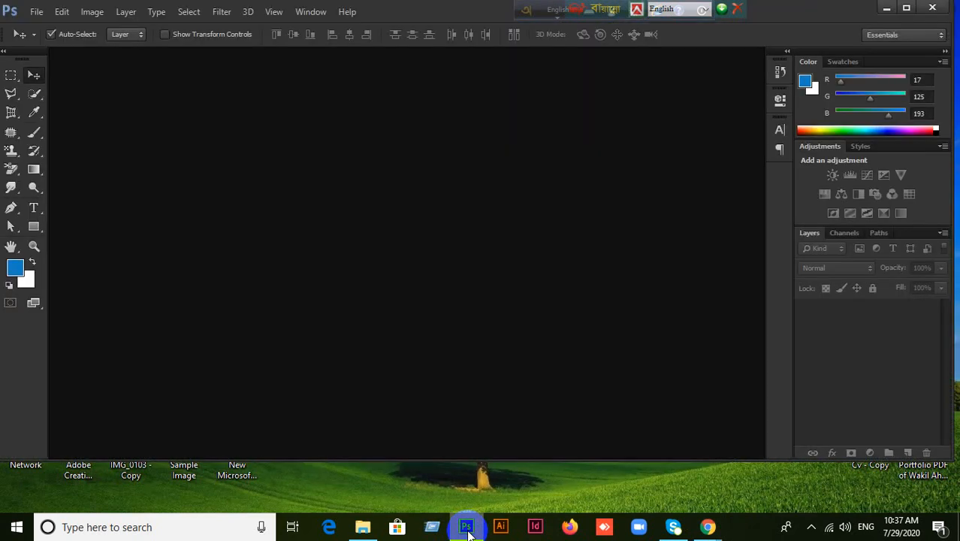
click(906, 8)
click(895, 9)
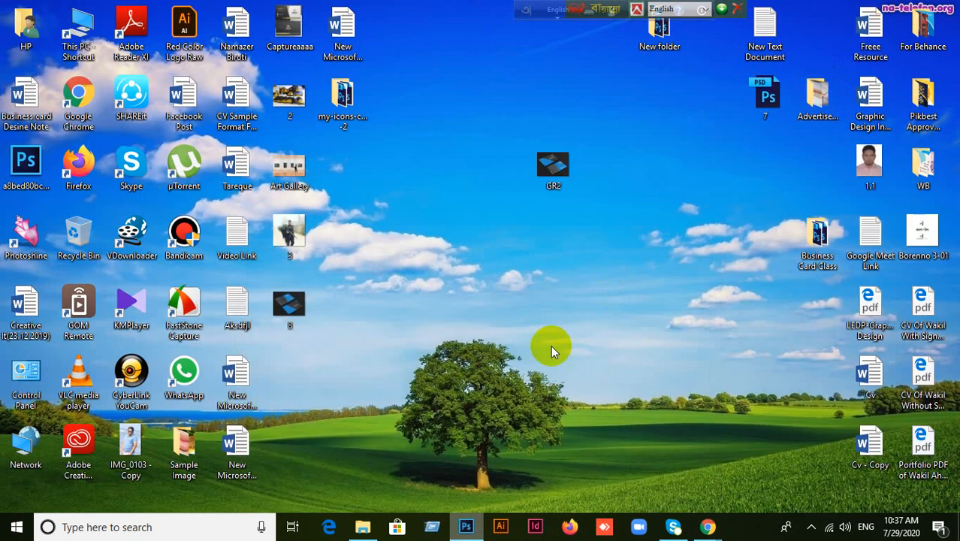
mouse_move(708, 526)
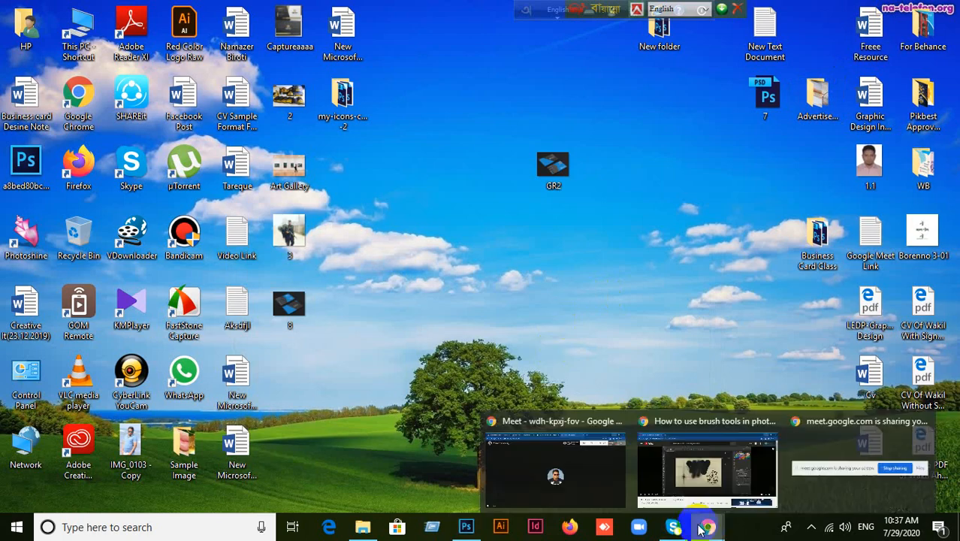
click(609, 477)
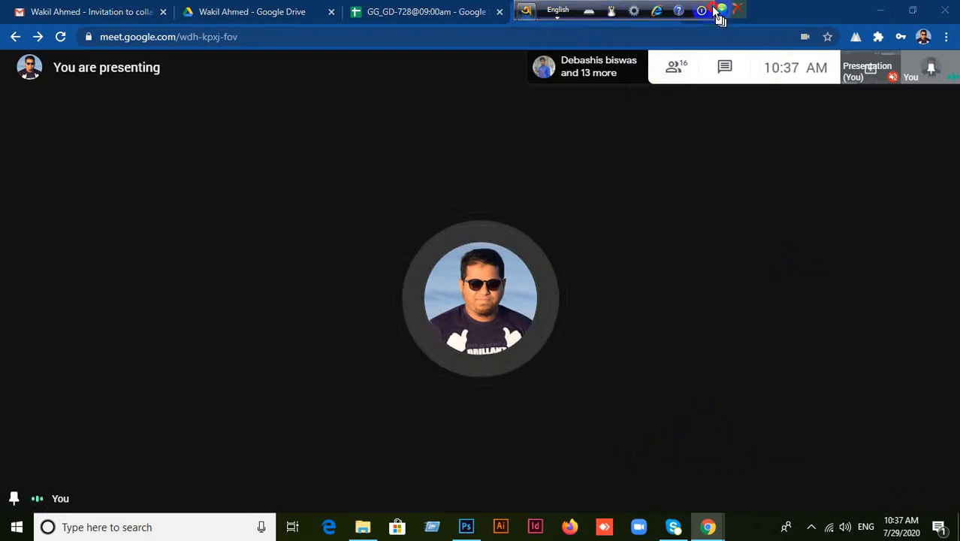
drag(713, 11, 738, 12)
drag(578, 10, 743, 11)
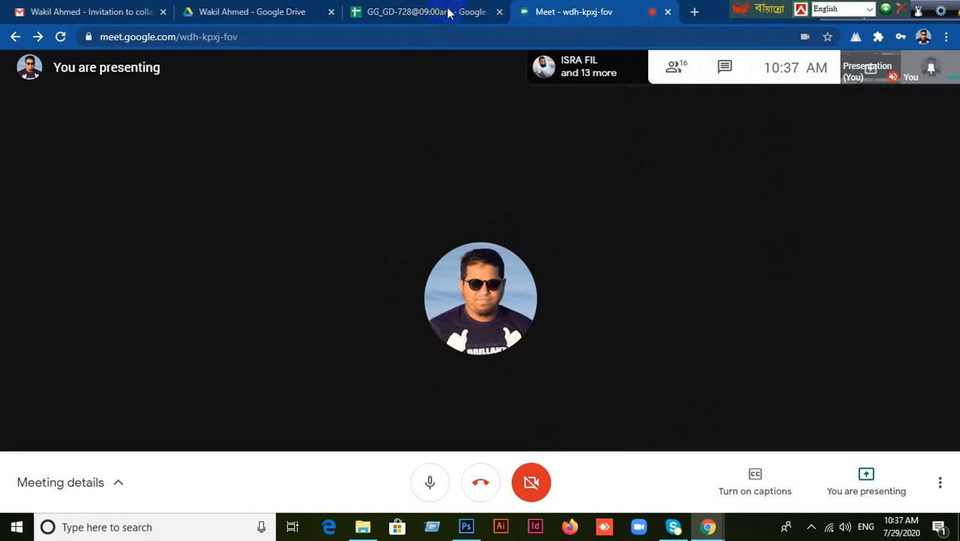
Show the meeting's participant list, then switch to the GG_GD-728 spreadsheet tab.
click(677, 73)
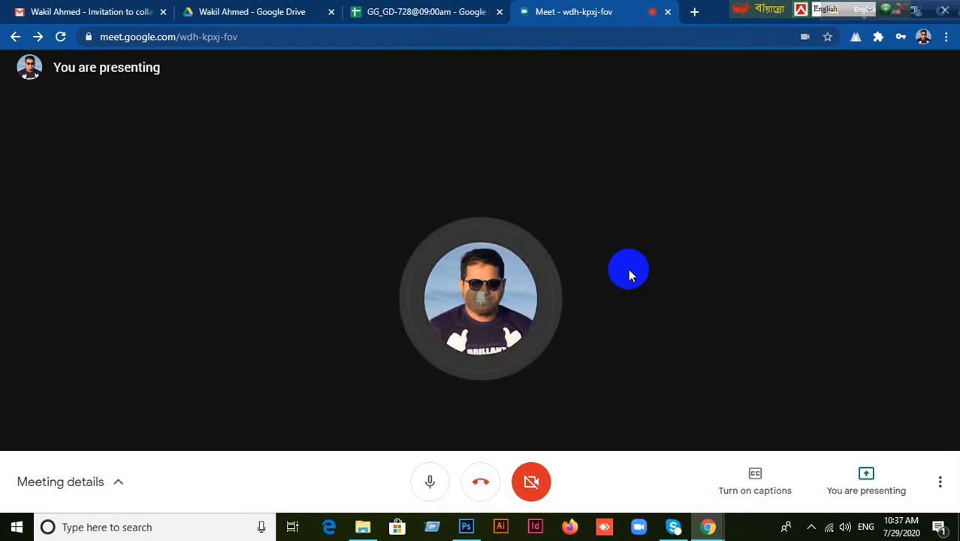
key(ctrl+alt+p)
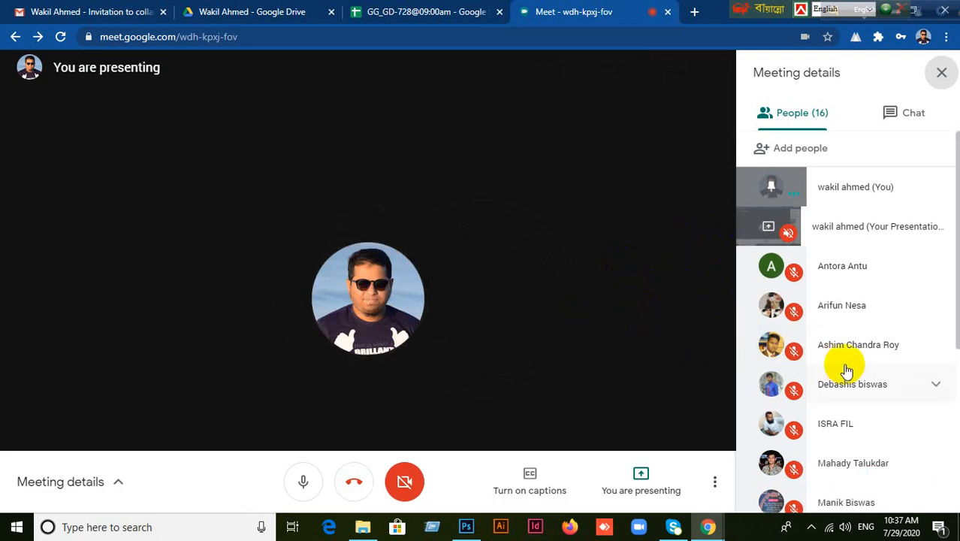
click(411, 16)
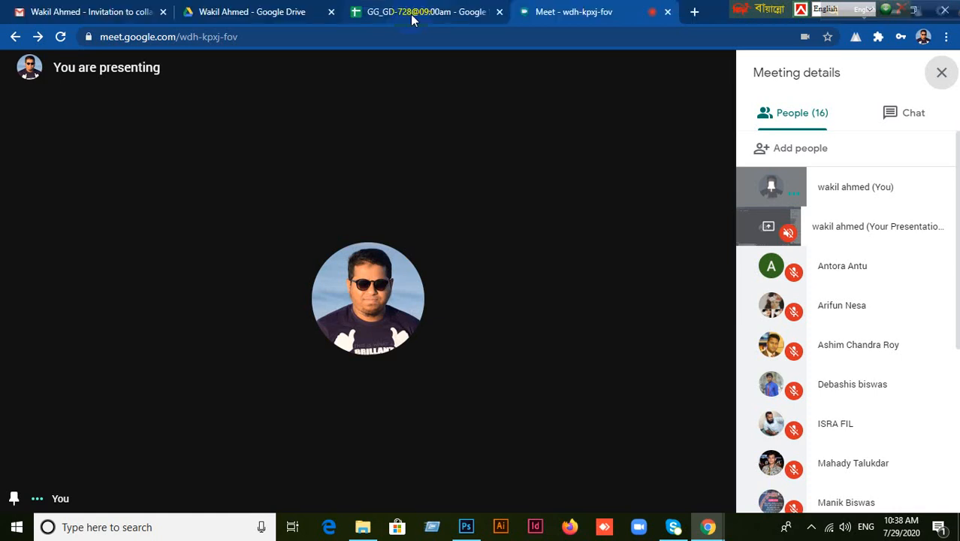
click(411, 16)
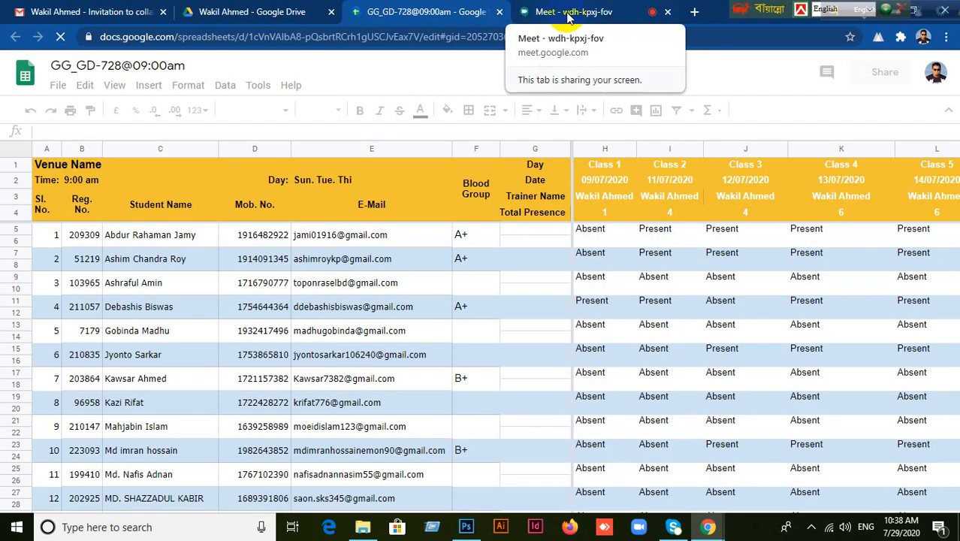
Return to the Meet call tab, with its 16-person participant list showing.
click(567, 16)
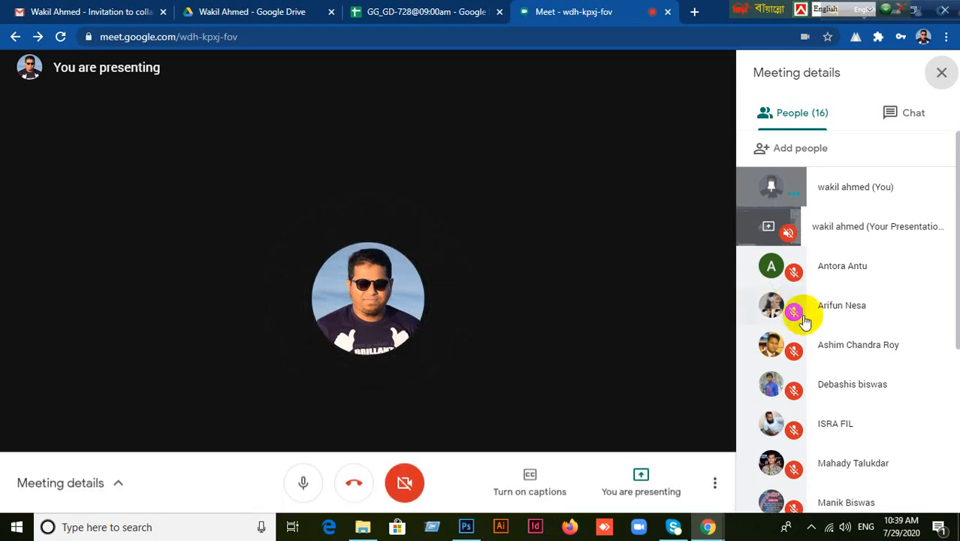
scroll(900, 434, down, 2)
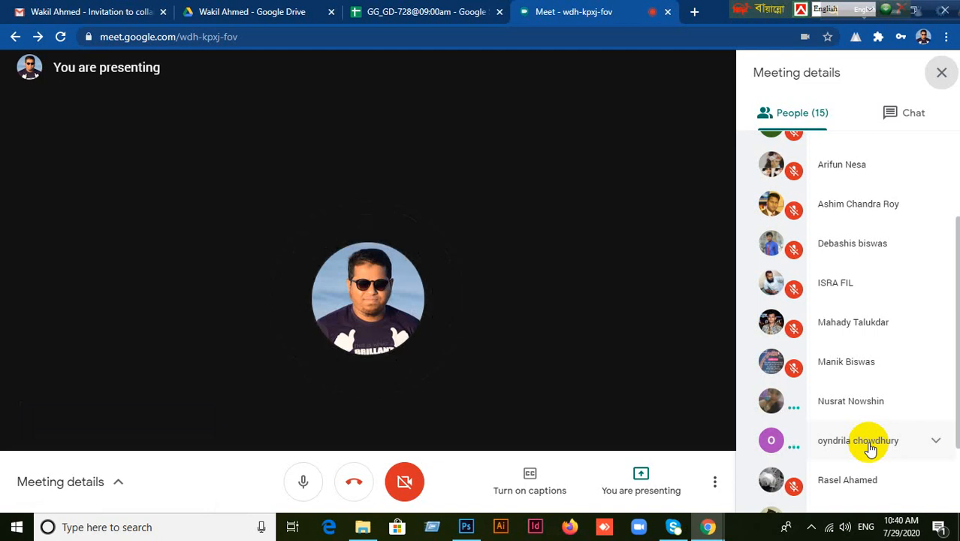
scroll(872, 446, down, 1)
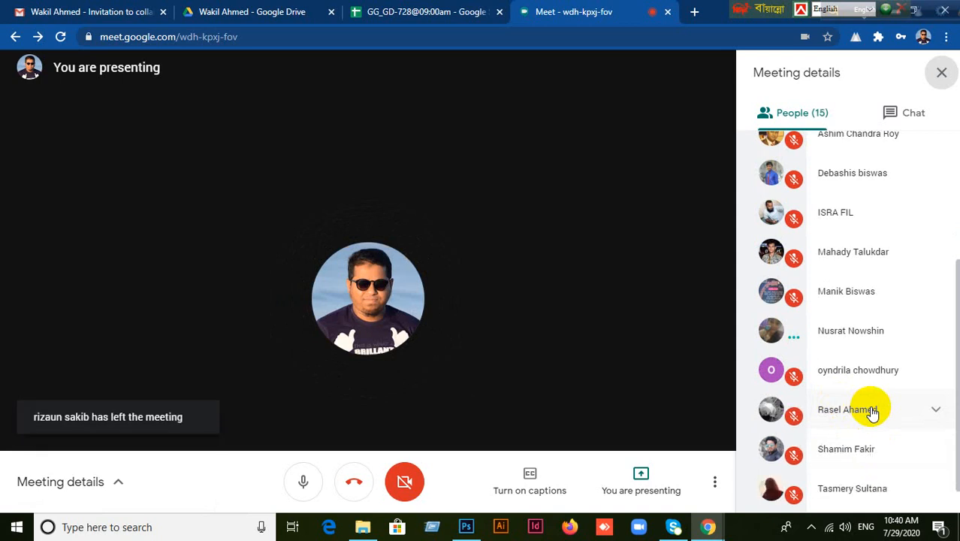
scroll(902, 441, down, 1)
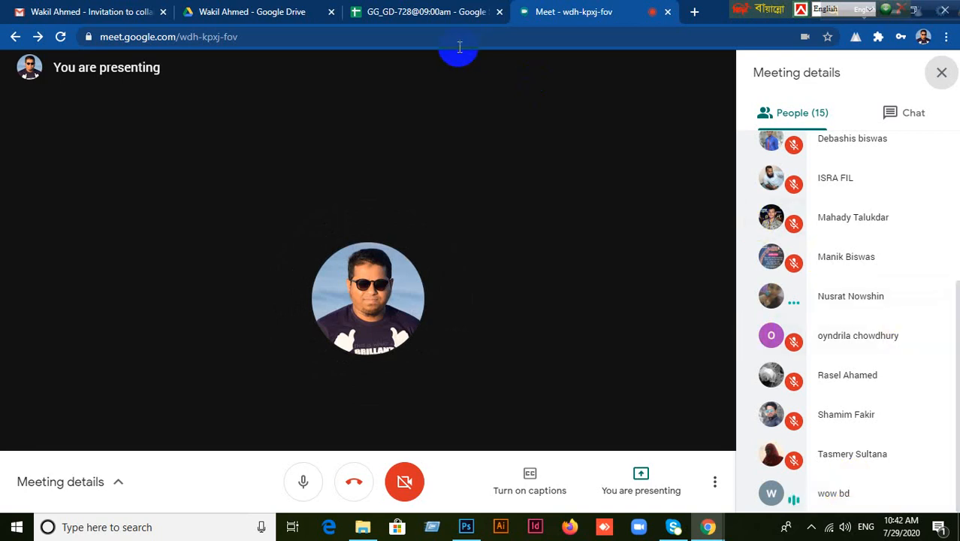
Switch to the GG_GD-728@09:00am sheet and scroll to the last student rows, 28 to 34.
click(429, 11)
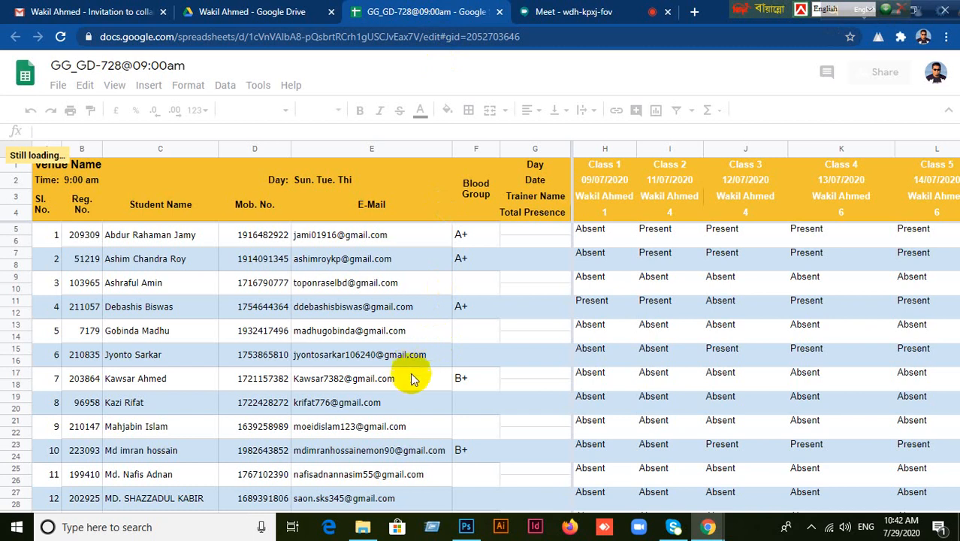
scroll(363, 399, down, 10)
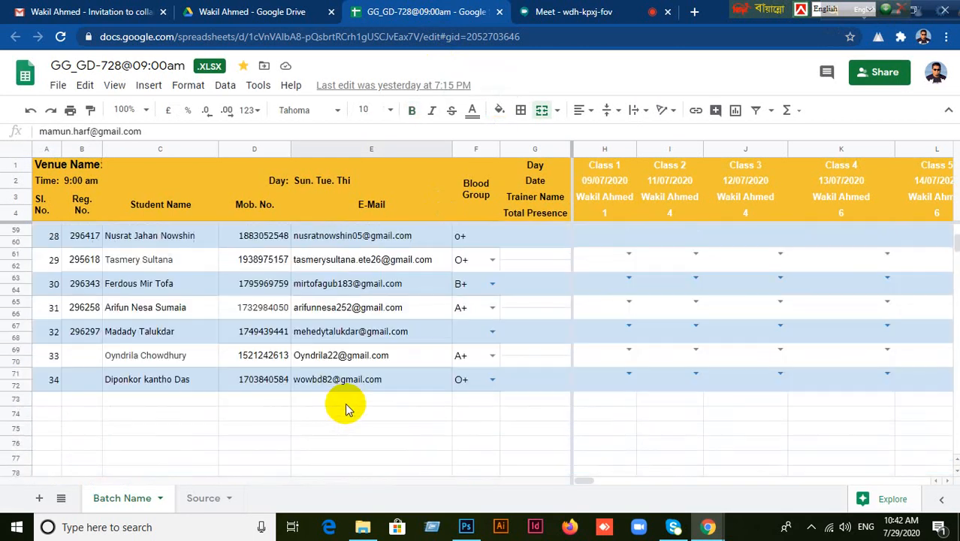
click(282, 381)
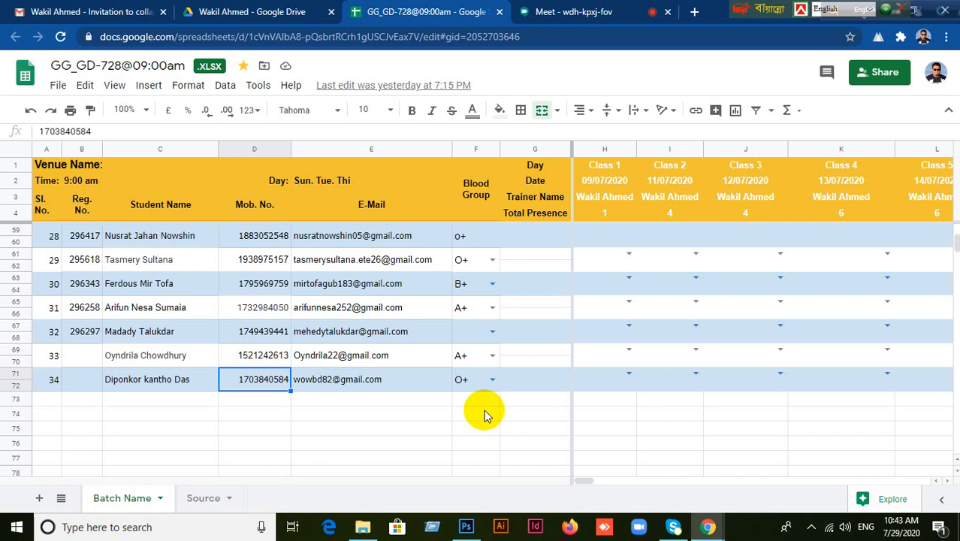
click(464, 523)
Set up a Custom new document of 1980 × 1220 pixels, RGB with a white background.
click(39, 10)
click(50, 25)
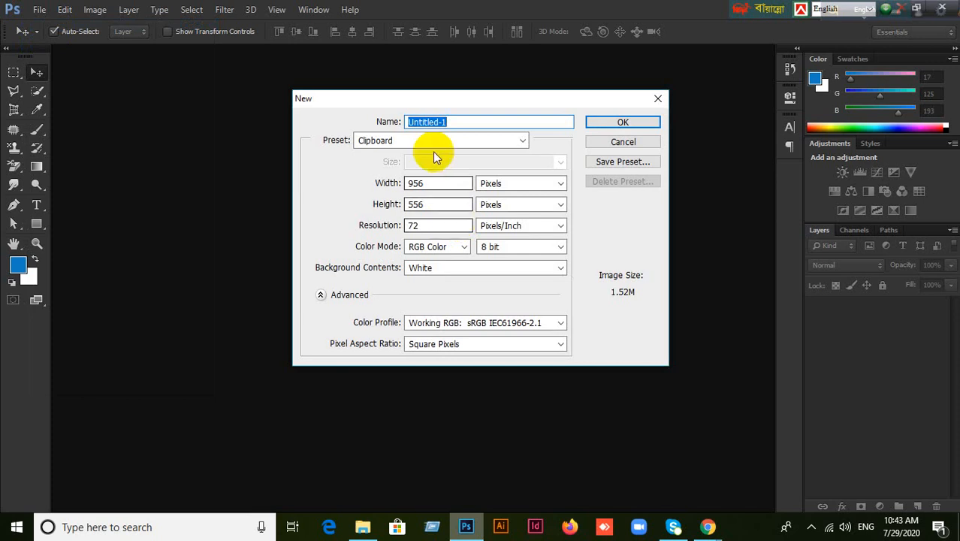
click(514, 141)
click(410, 278)
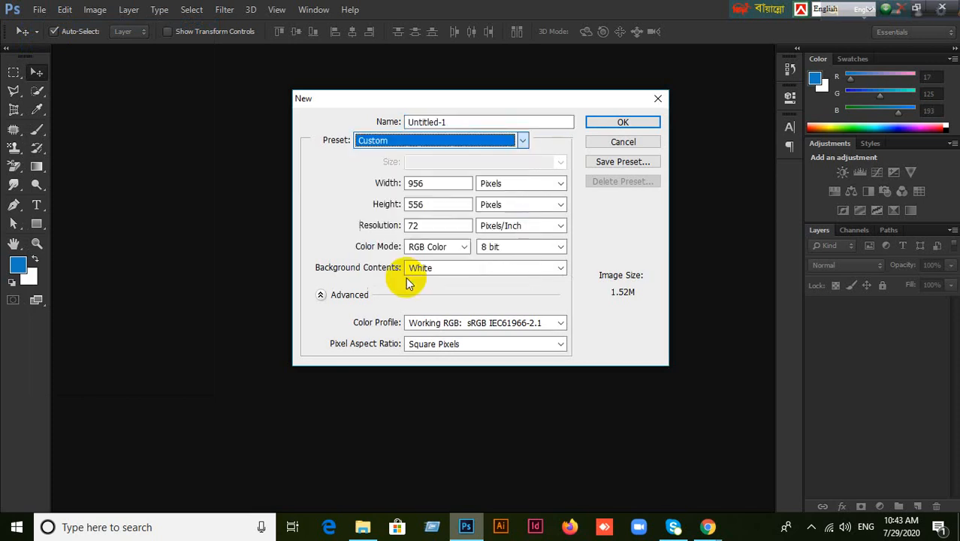
click(487, 145)
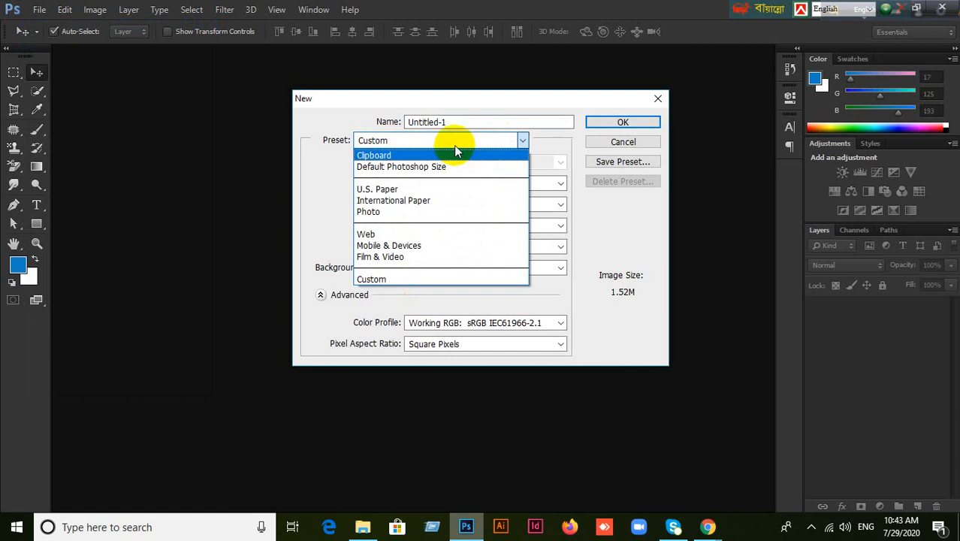
click(376, 279)
click(561, 187)
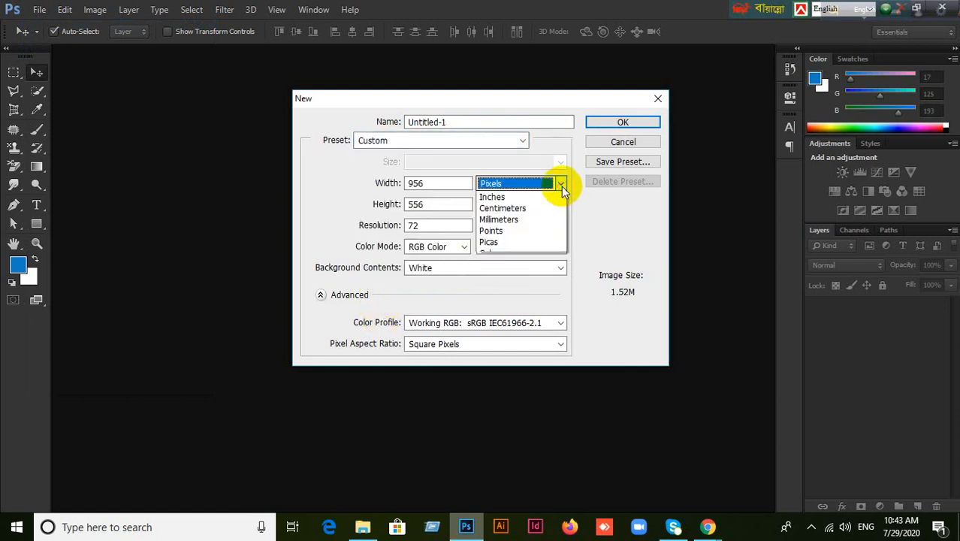
click(557, 193)
drag(455, 183, 342, 183)
text(1980)
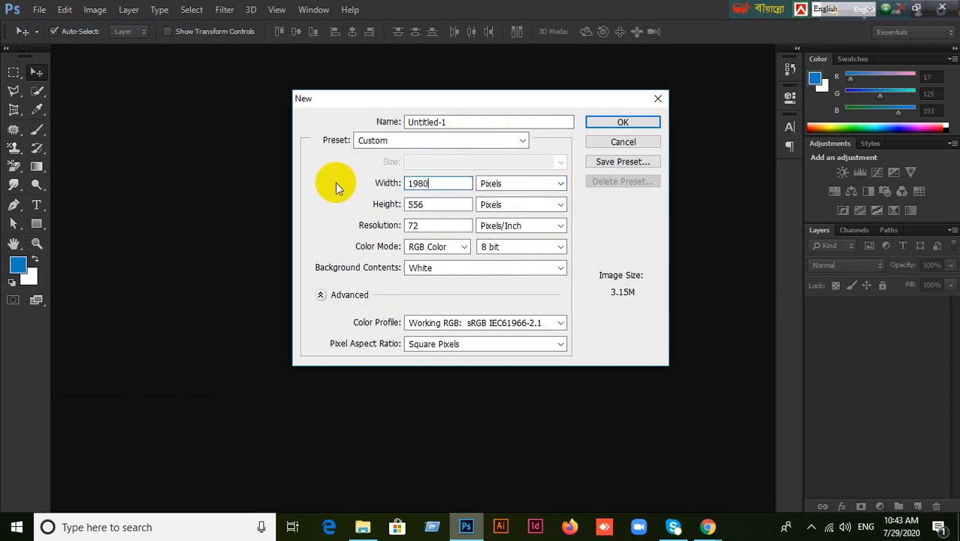
key(Tab)
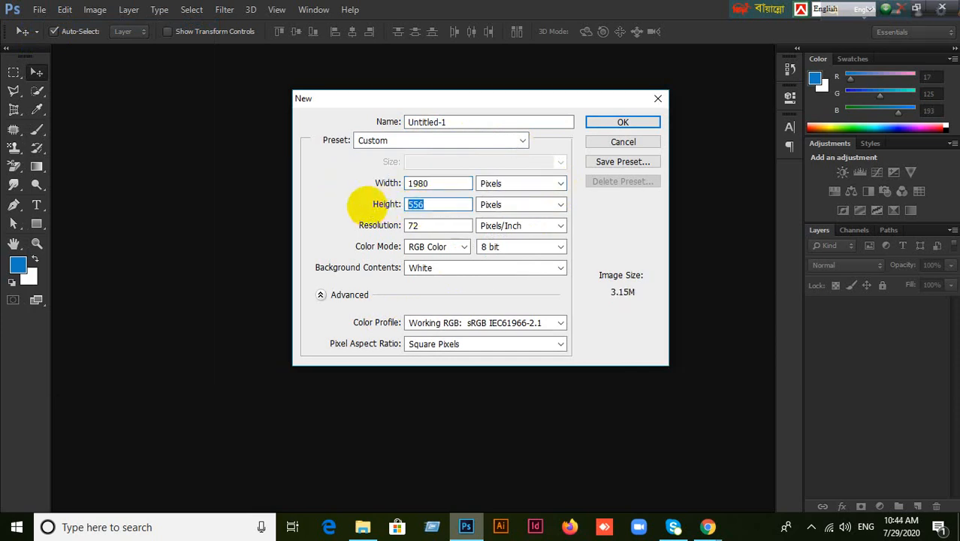
text(1220)
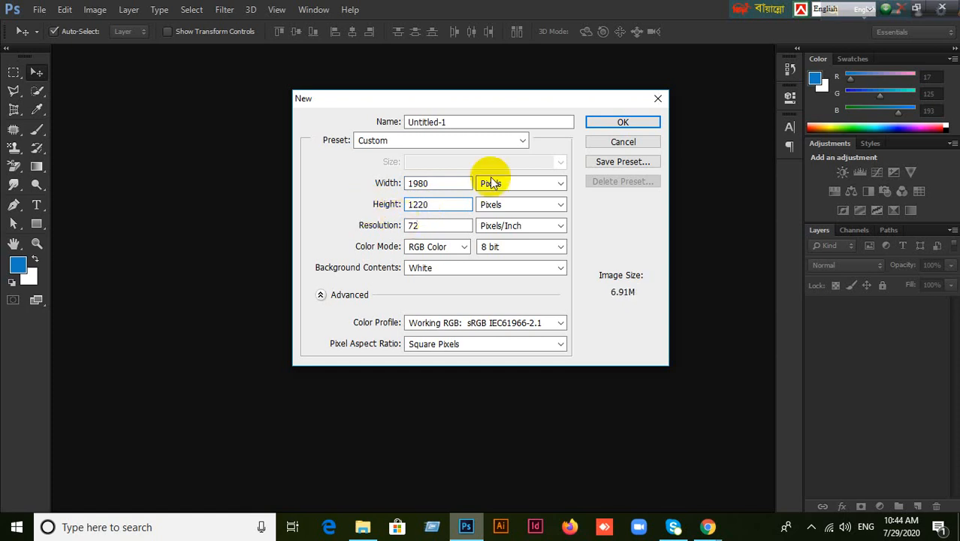
click(620, 123)
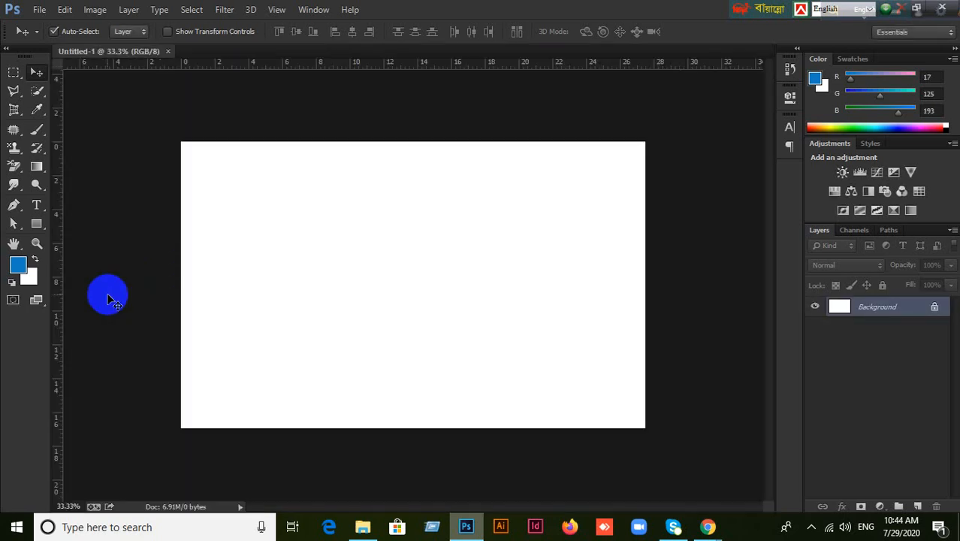
Select the Horizontal Type Tool and keep the Roboto Bold font.
scroll(221, 247, up, 1)
scroll(221, 245, down, 1)
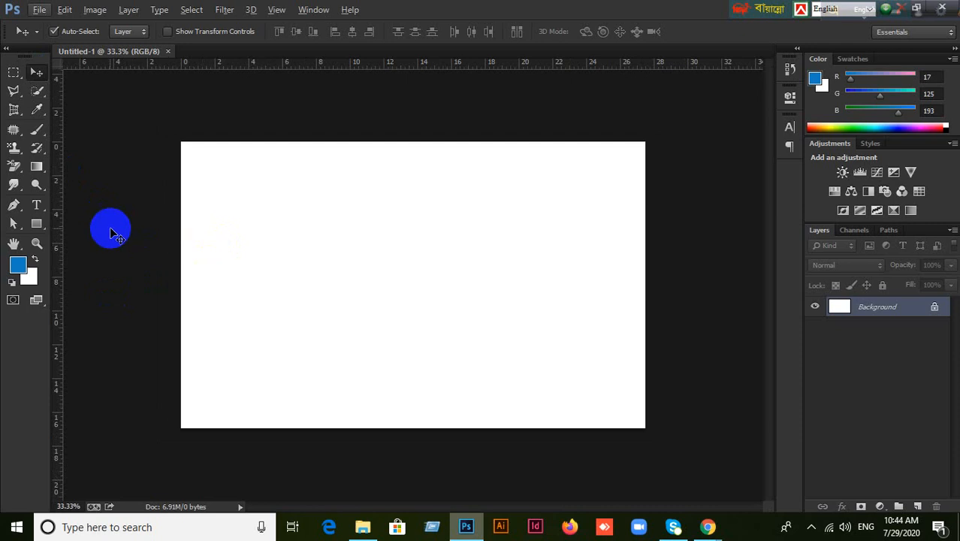
click(41, 213)
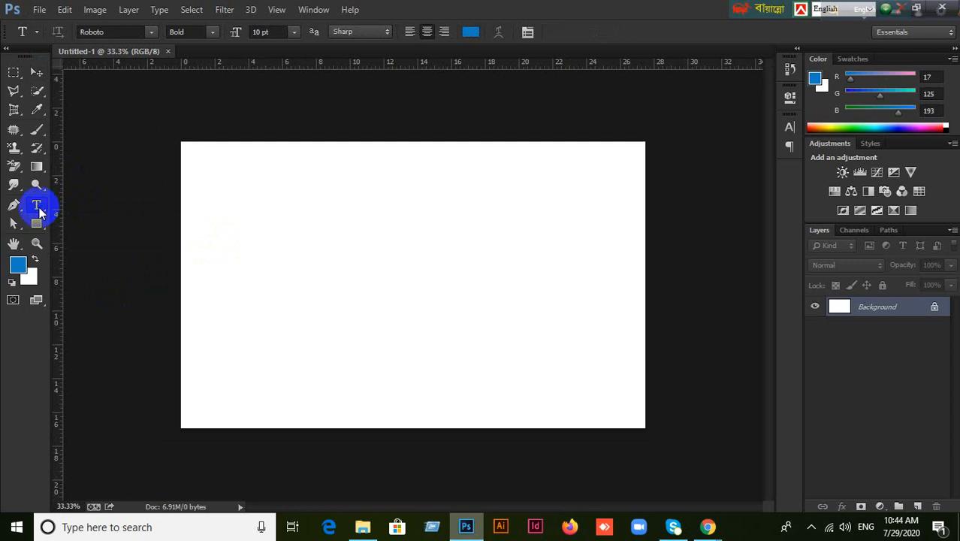
right_click(42, 213)
click(75, 206)
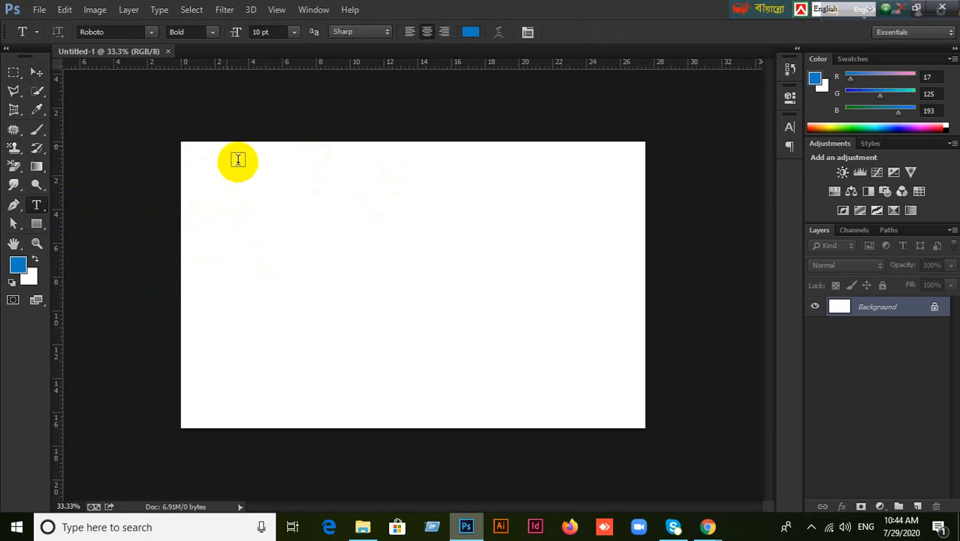
click(101, 32)
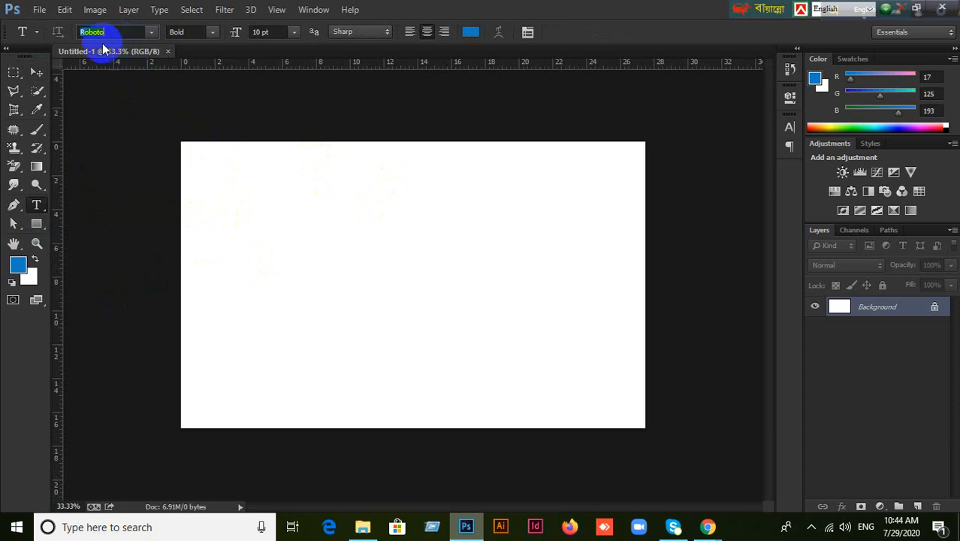
click(213, 33)
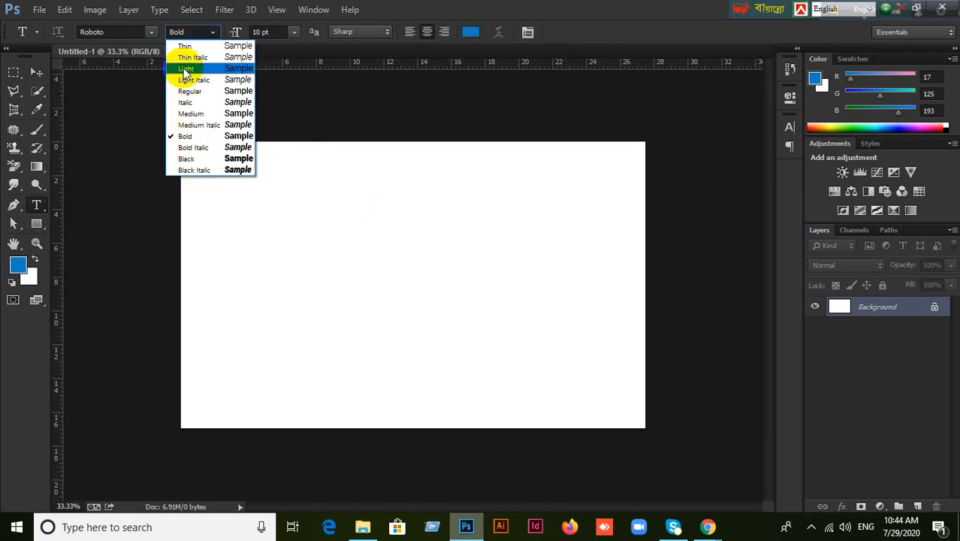
click(451, 3)
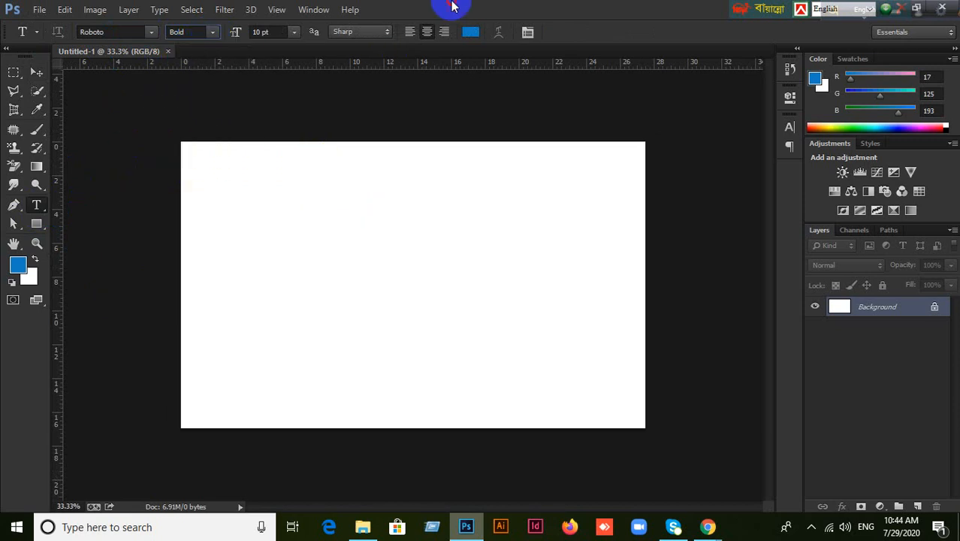
Set the text size to 18 pt and the text colour to a bright blue.
click(292, 31)
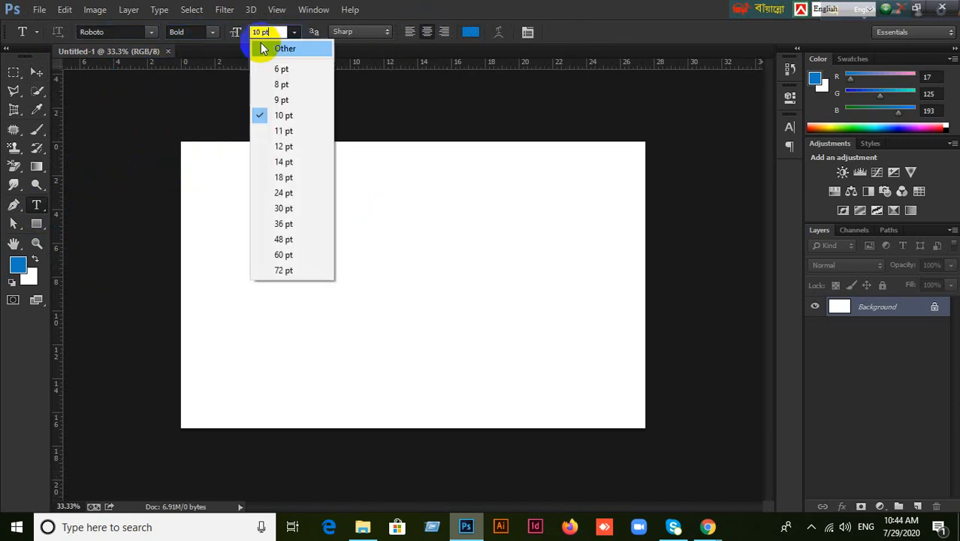
click(282, 177)
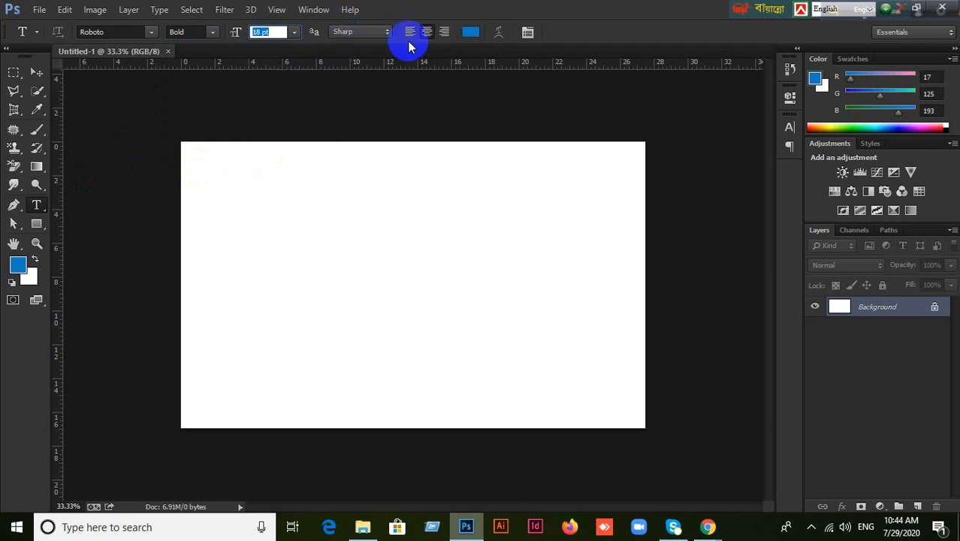
click(472, 35)
click(322, 145)
drag(322, 145, 337, 134)
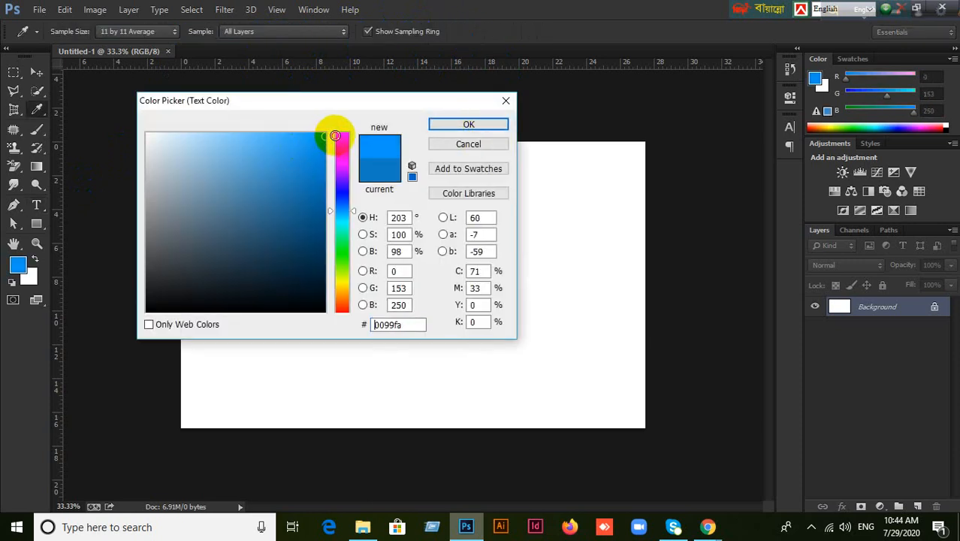
key(Return)
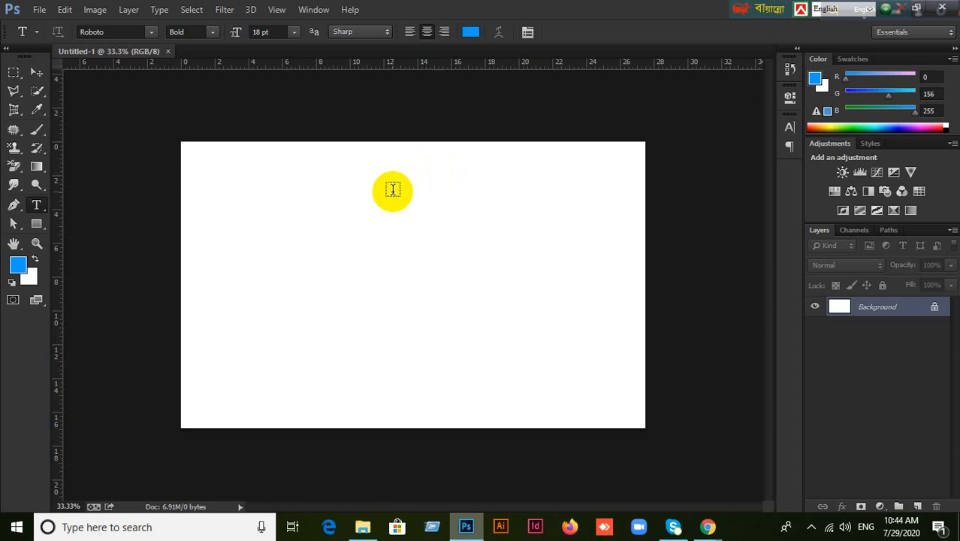
Add 'A quick brown fox jumps over the lazy dog' at 60 pt and drag it to the canvas centre.
click(269, 221)
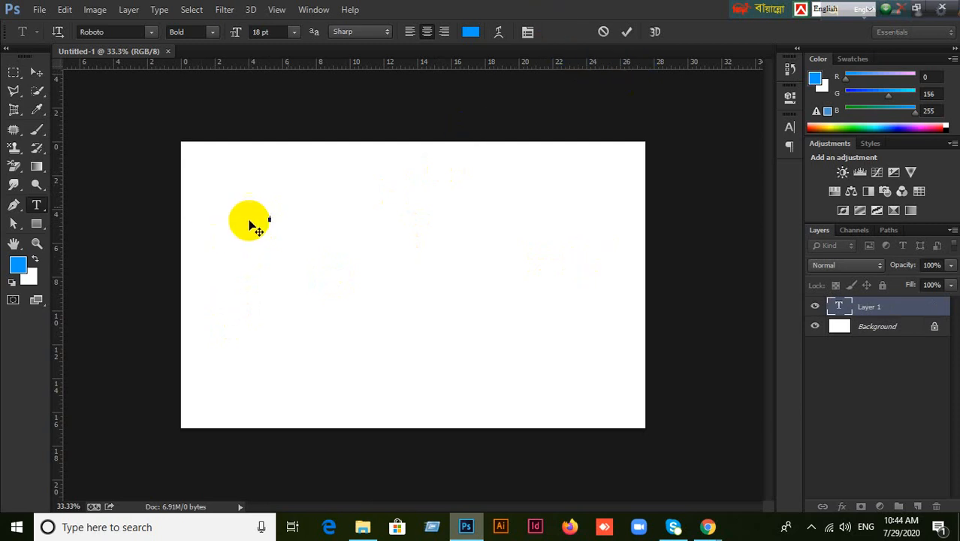
drag(264, 32, 208, 39)
text(60)
key(Return)
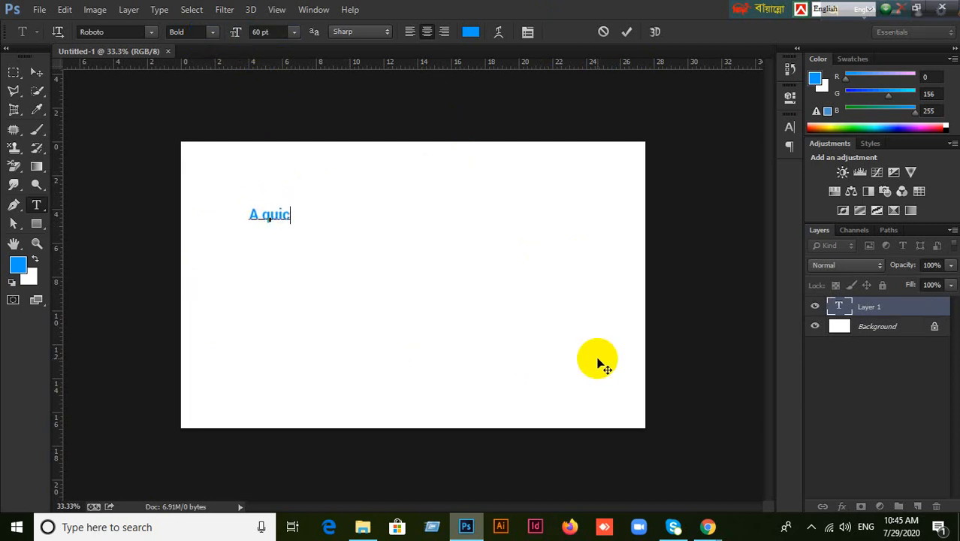
text(b)
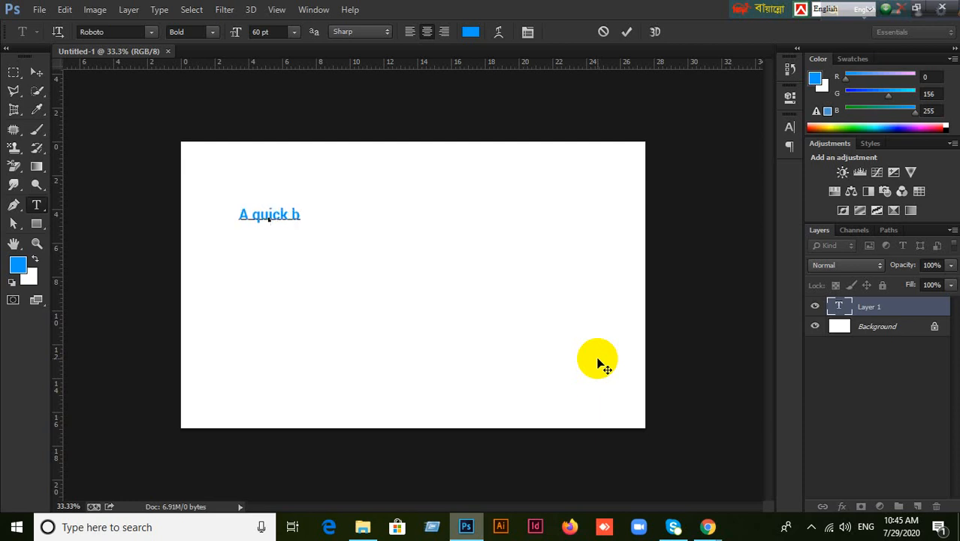
text(rown )
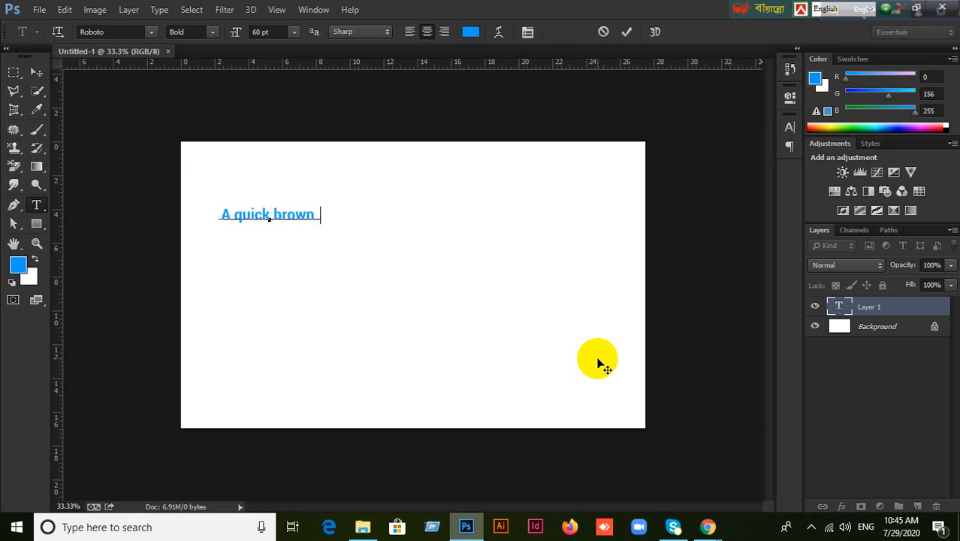
text(fox ju)
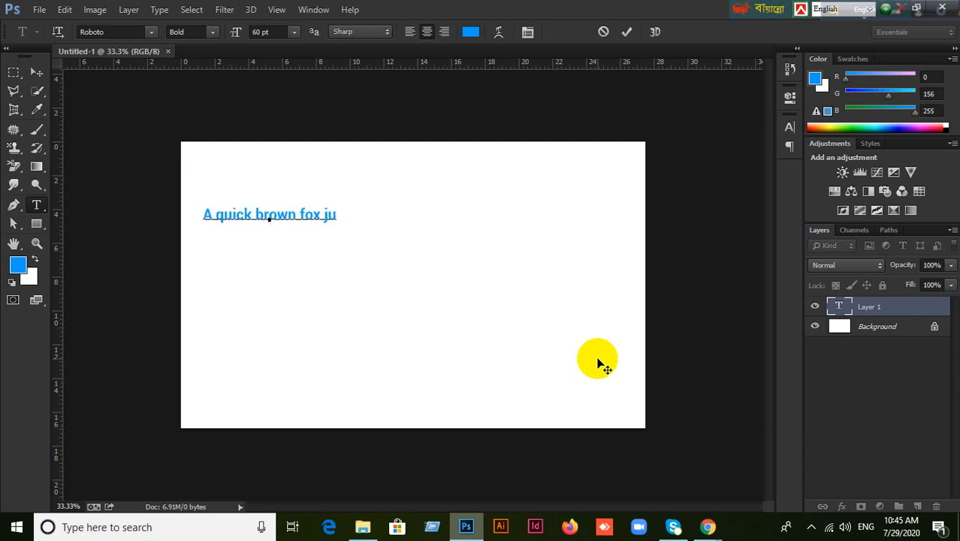
text(mps ov)
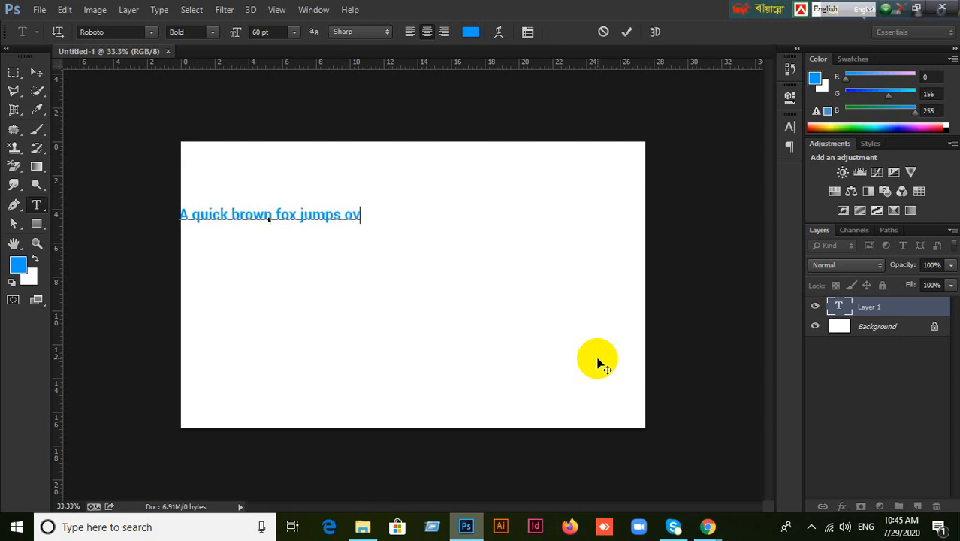
text(er the )
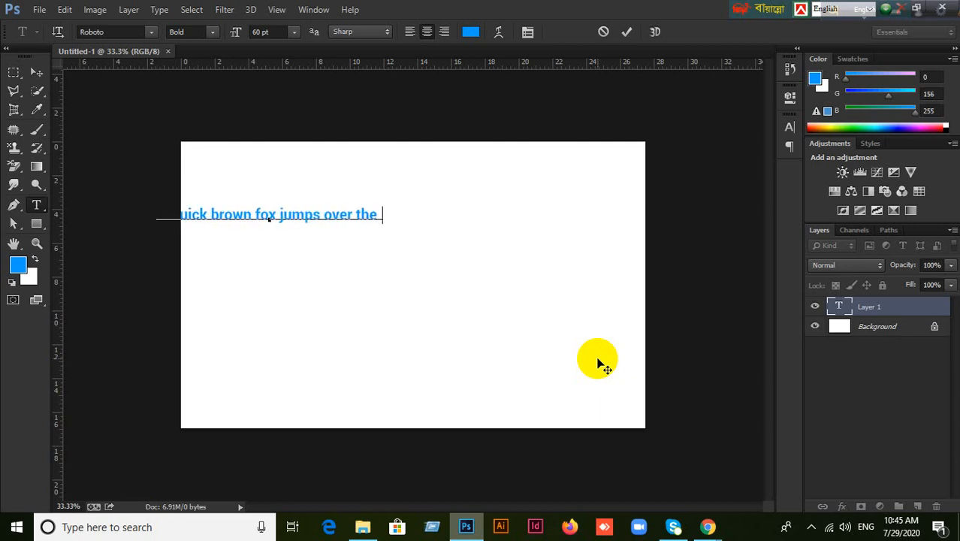
text(lazy dog)
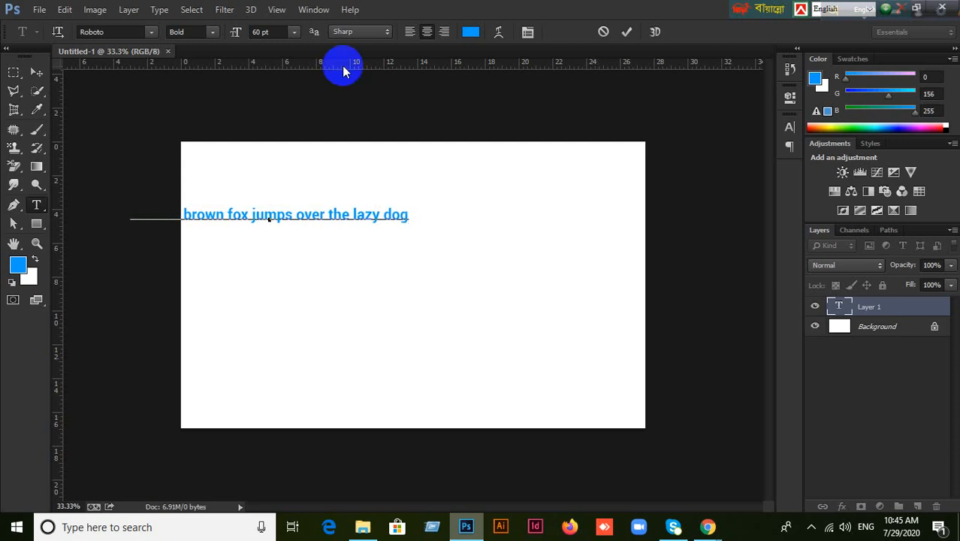
click(36, 72)
drag(331, 214, 460, 238)
Bring up the Character panel from the Window menu, dock it beside Color, and expand it.
scroll(481, 263, up, 2)
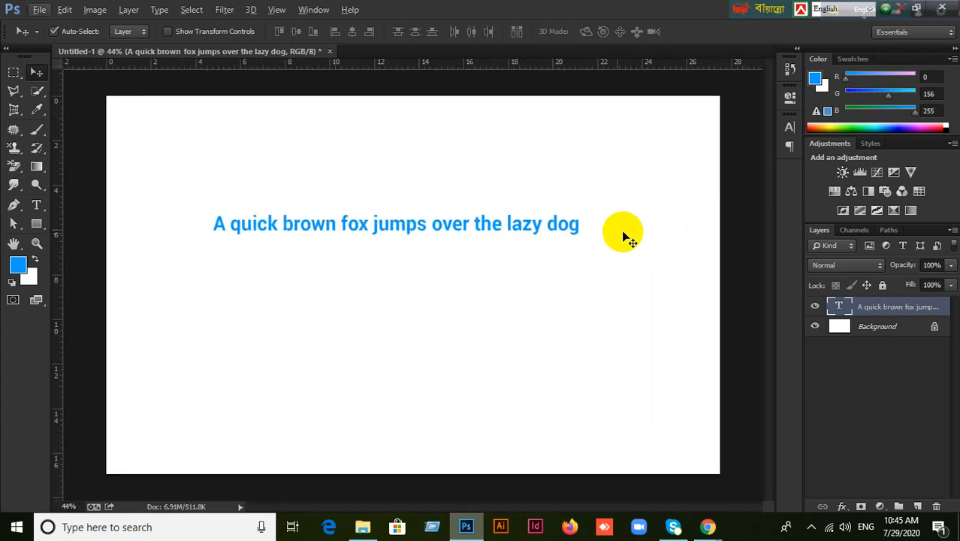
click(787, 130)
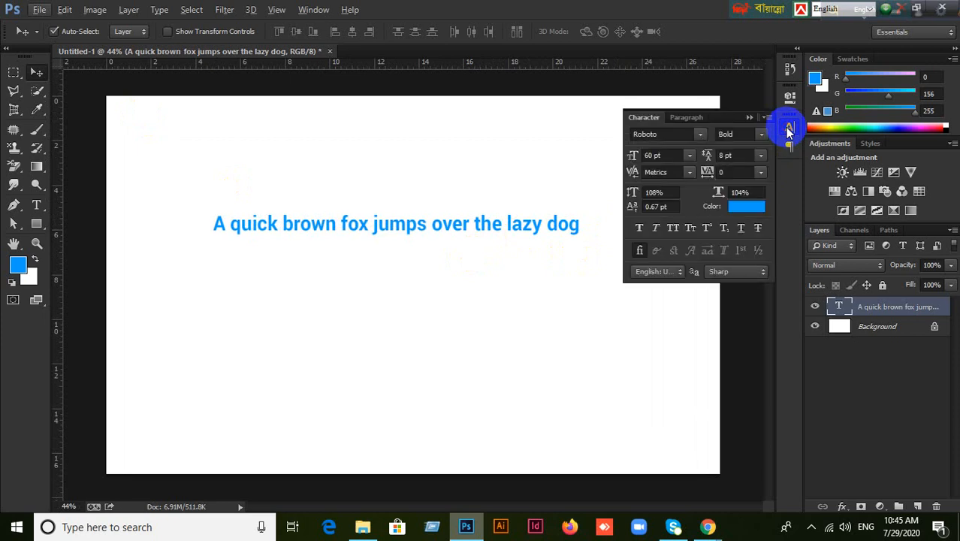
click(785, 128)
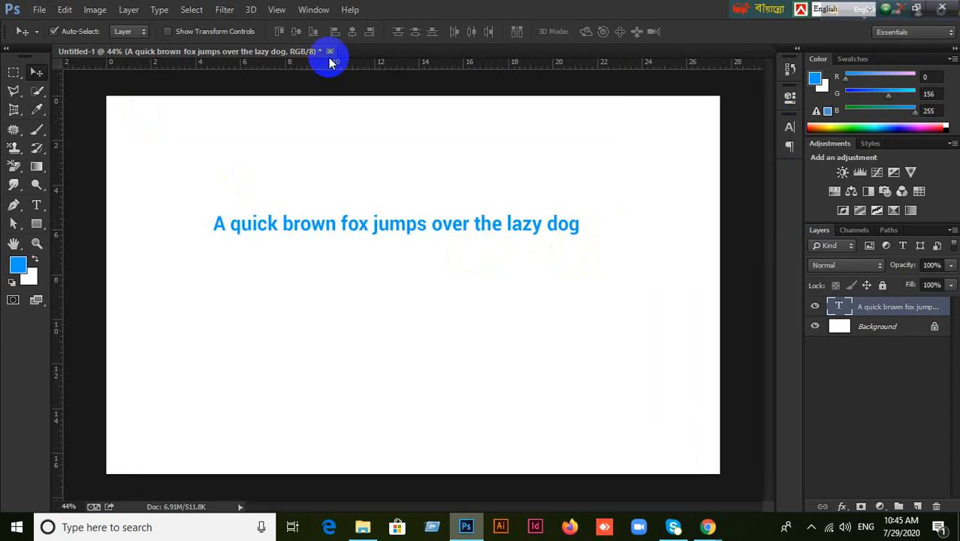
drag(792, 119, 922, 83)
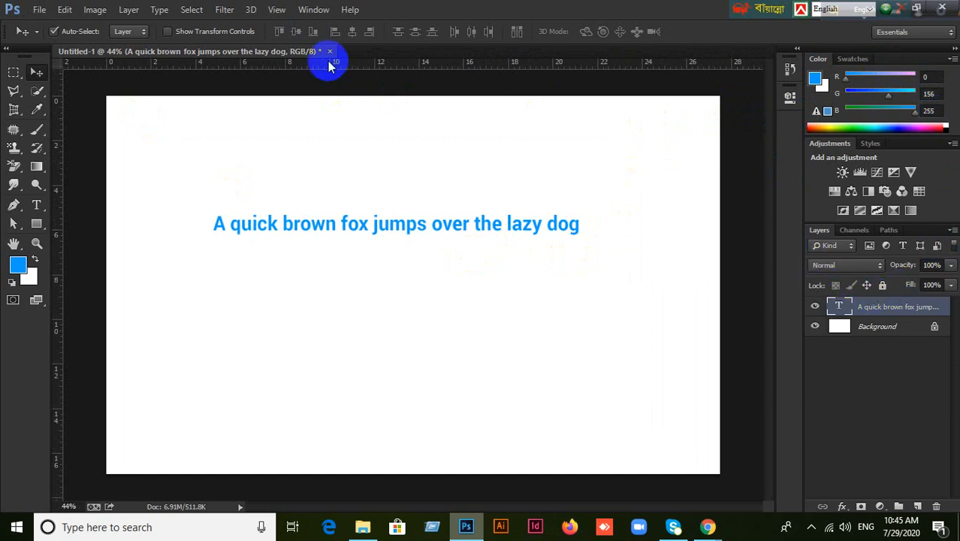
click(313, 10)
click(324, 158)
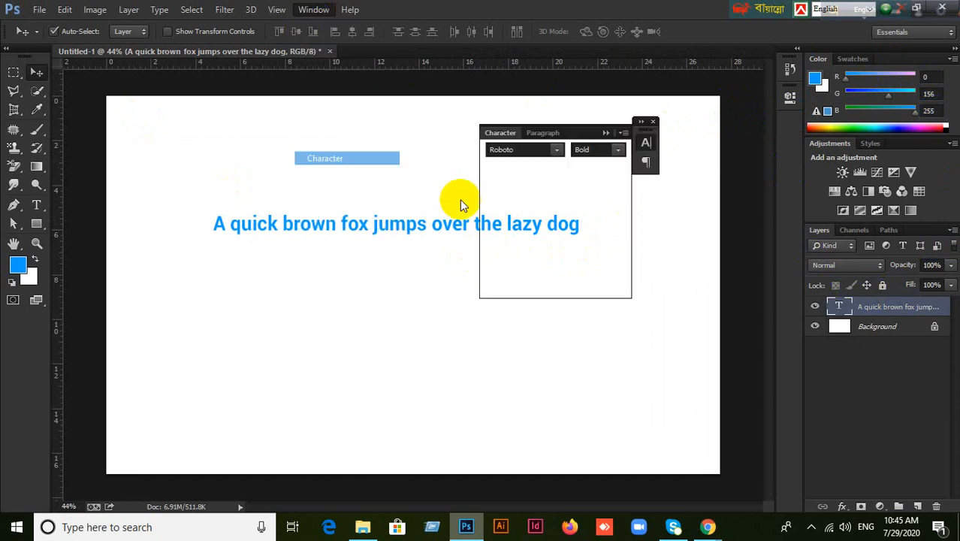
click(605, 133)
drag(664, 134, 787, 123)
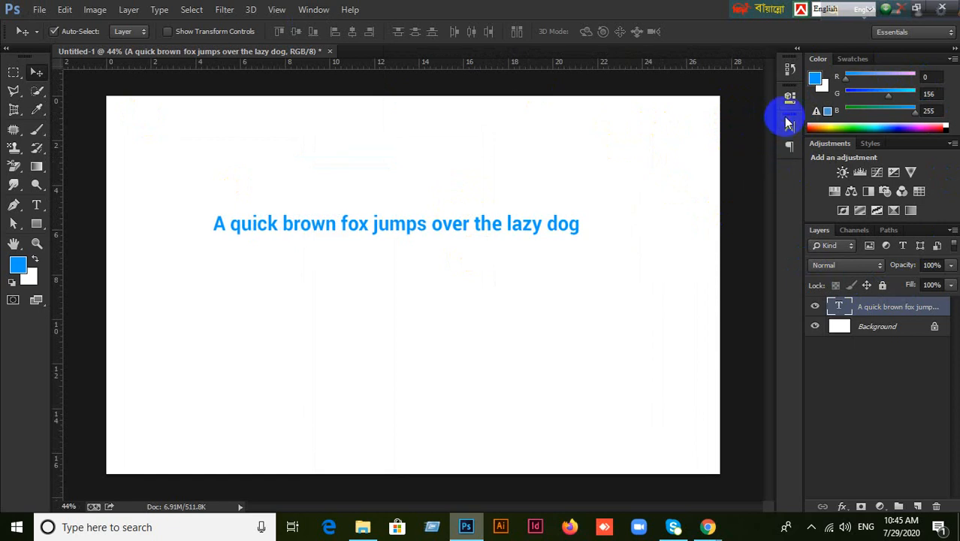
click(789, 127)
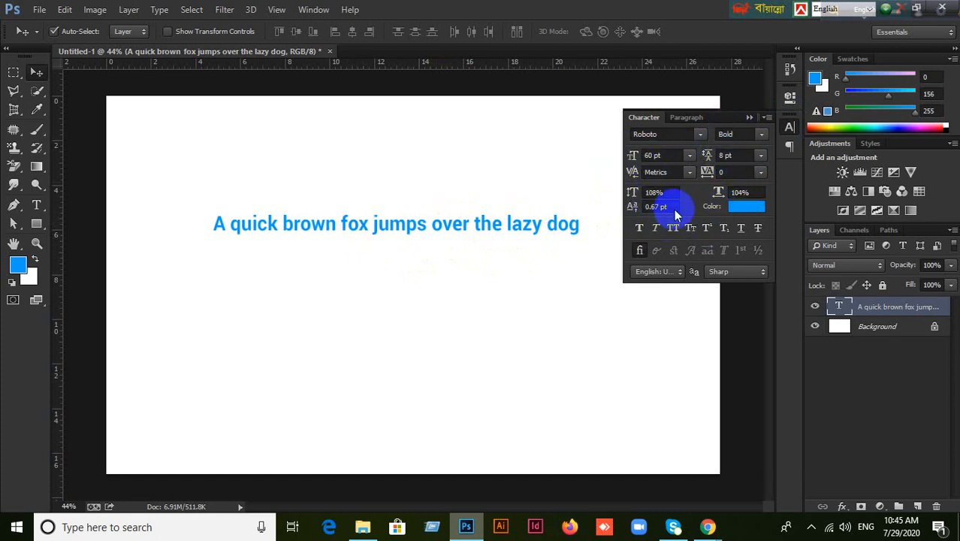
Replace the sentence's font with PEPSI.
click(700, 135)
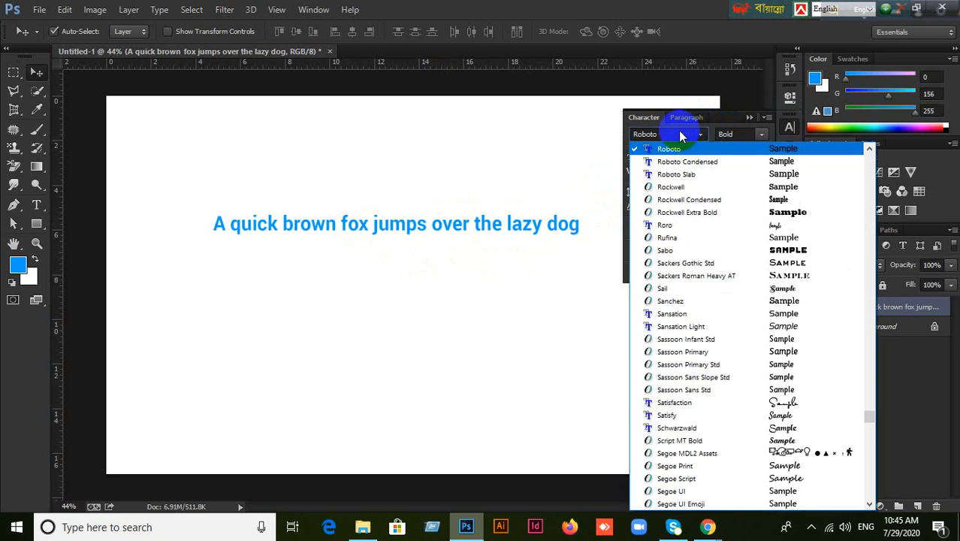
click(677, 136)
click(674, 138)
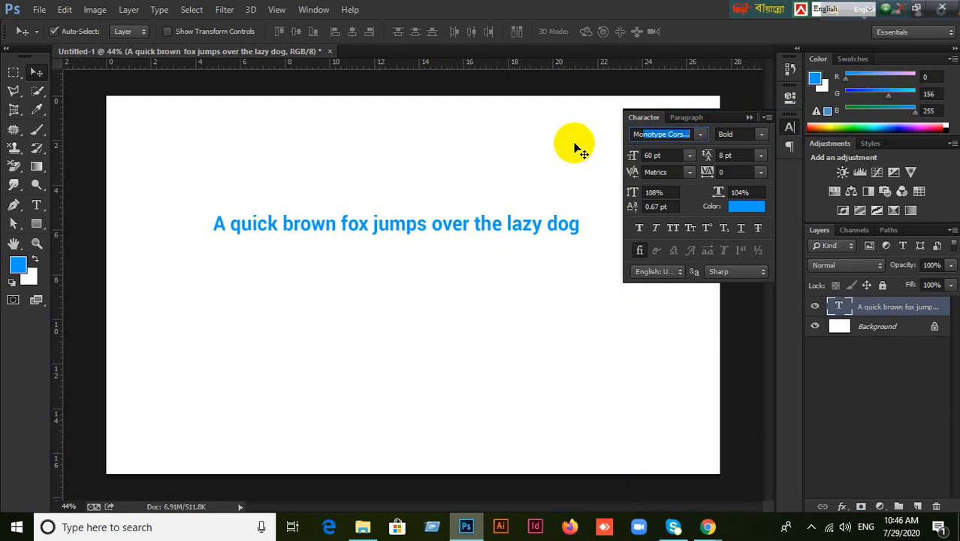
drag(642, 134, 689, 135)
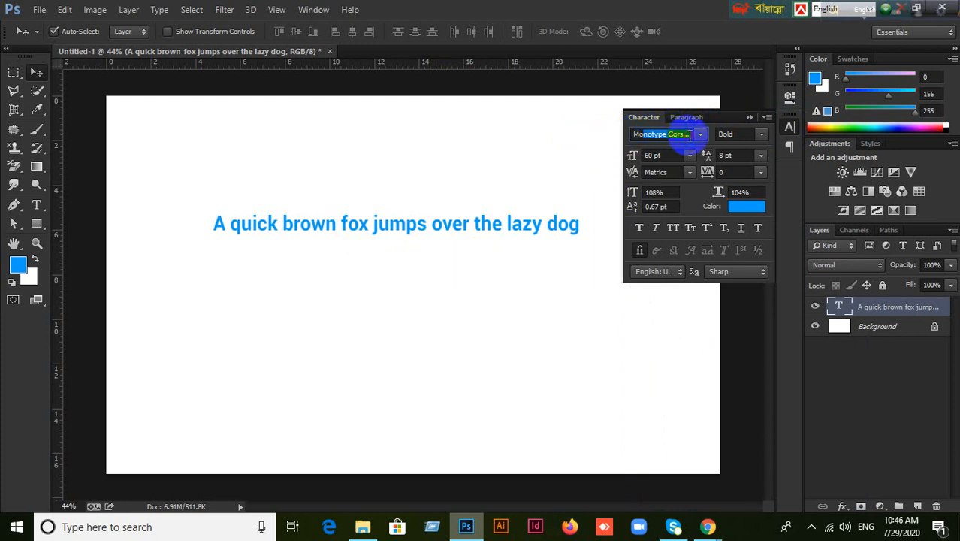
key(BackSpace)
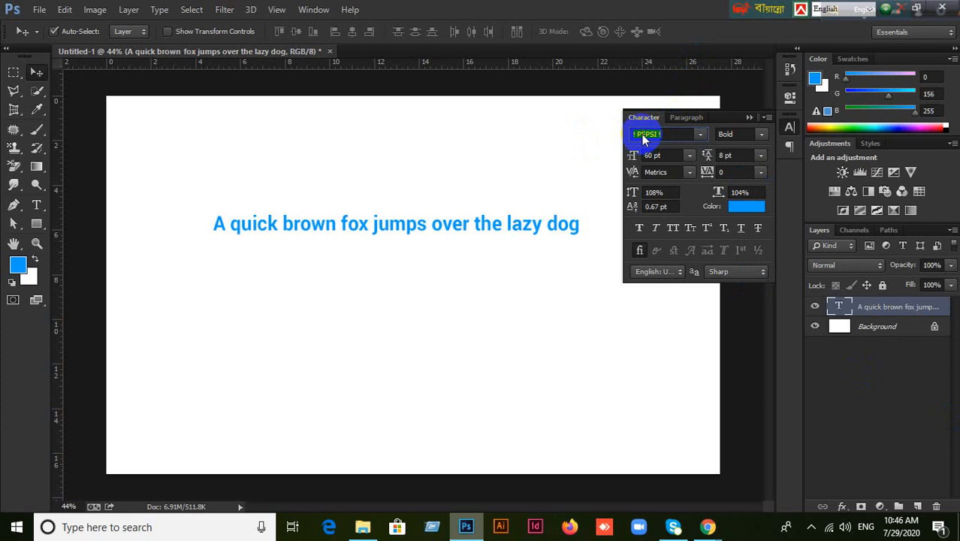
click(870, 15)
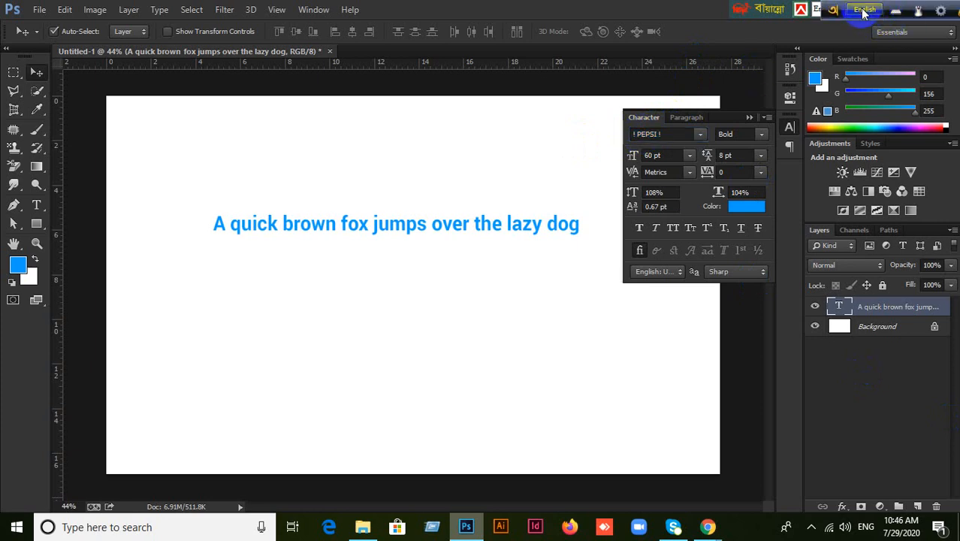
click(671, 133)
key(Return)
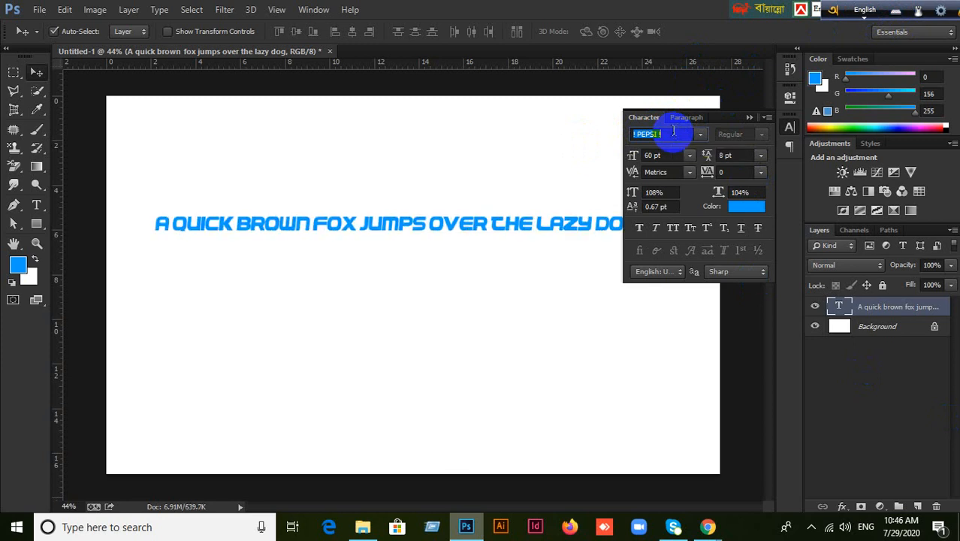
Try 7th Service Leftalic and Above DEMO, then settle on Roboto Regular.
click(699, 134)
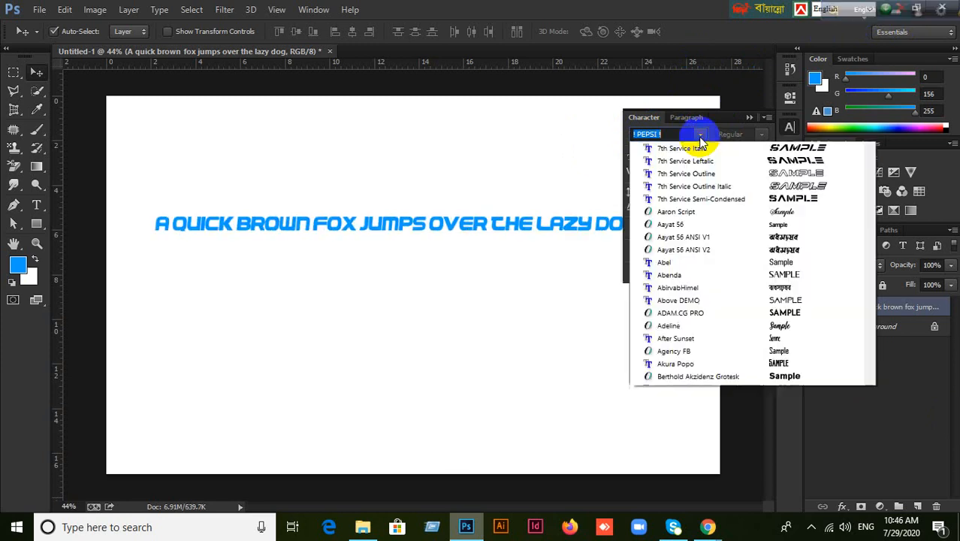
click(675, 204)
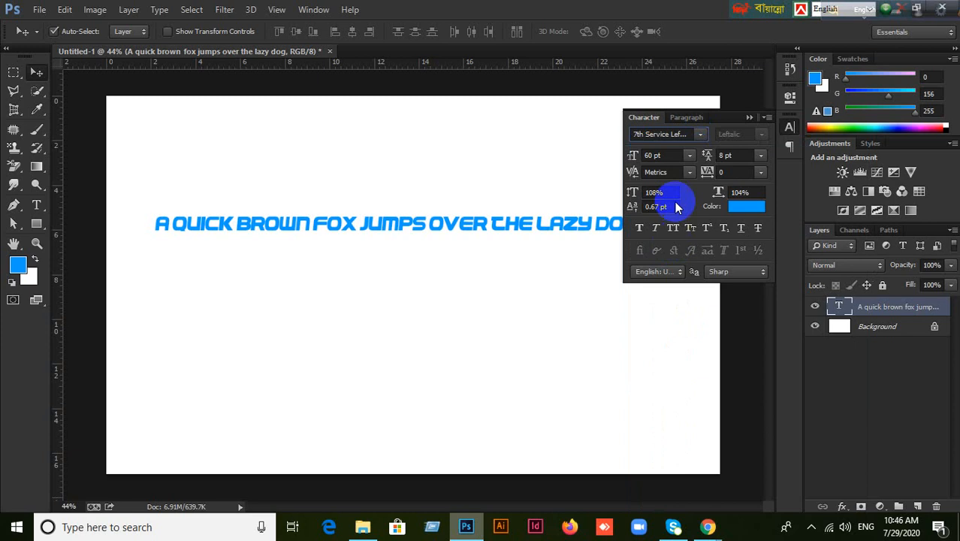
click(702, 134)
click(676, 288)
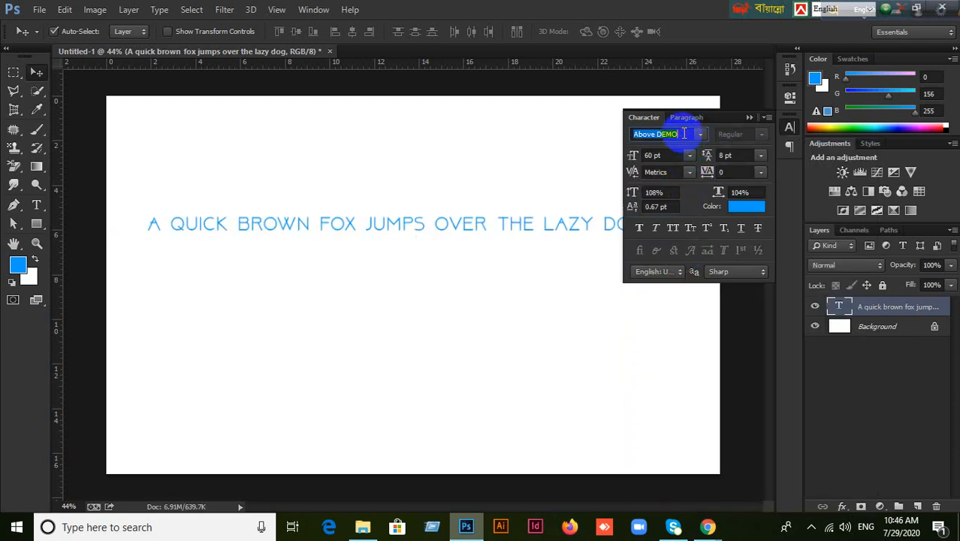
text(Roboto)
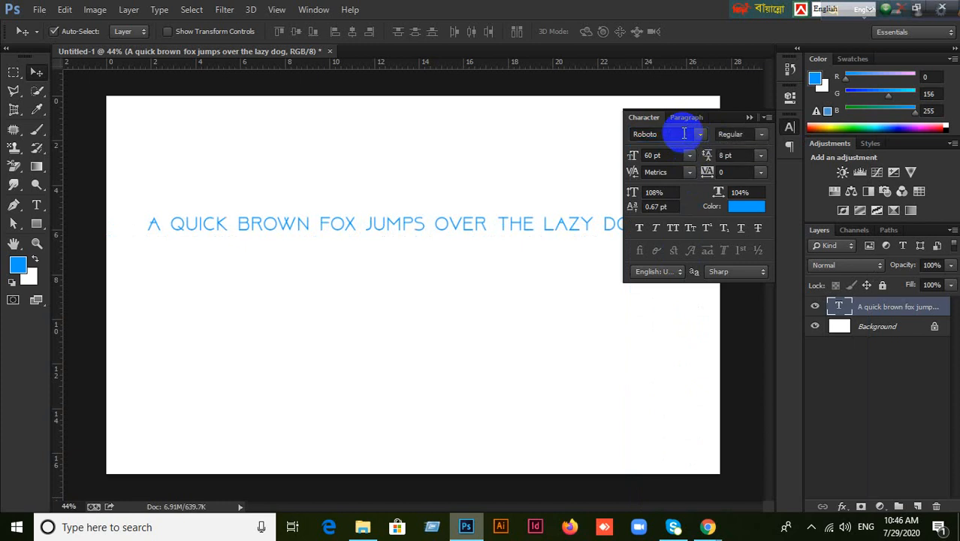
key(Return)
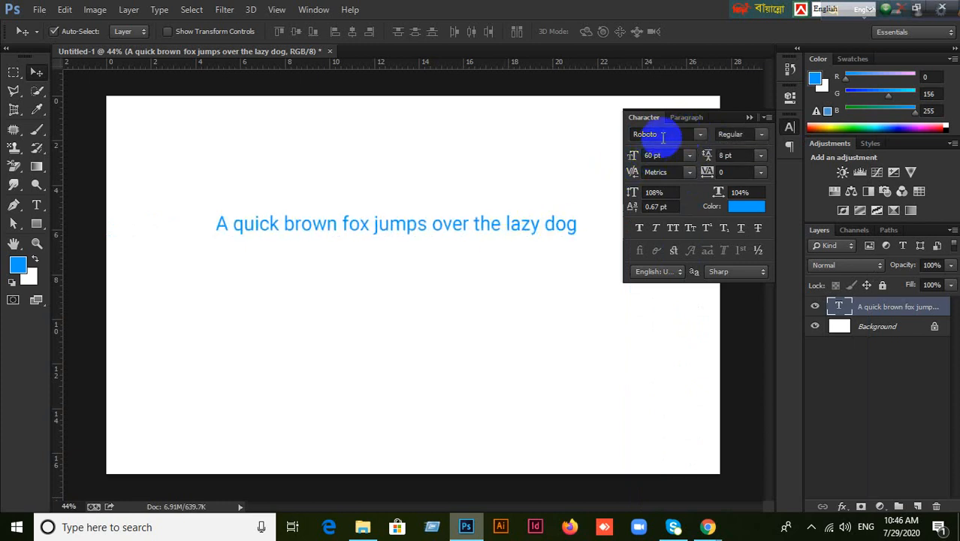
Keep Roboto Regular, raise the size to 73 pt, and move the sentence up and left.
click(762, 134)
click(762, 135)
click(669, 155)
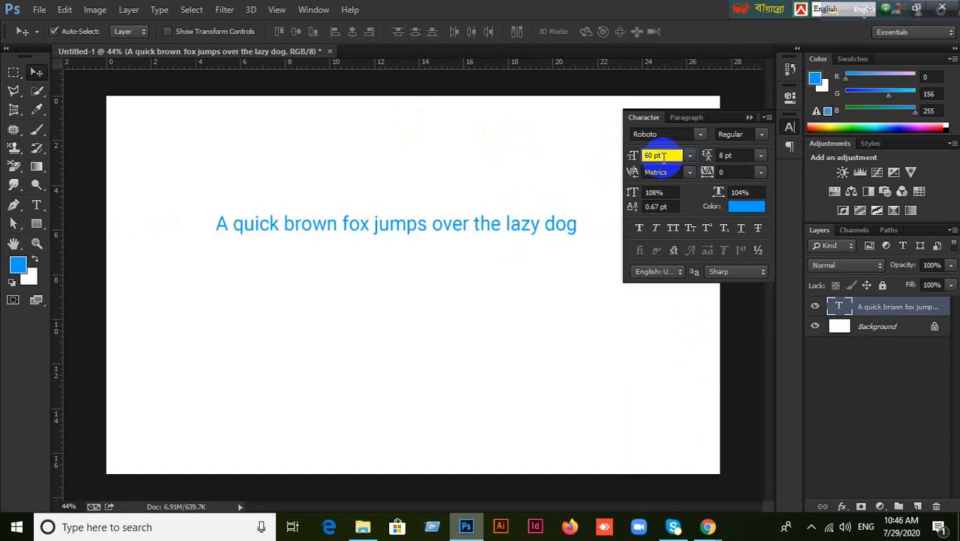
scroll(663, 156, up, 7)
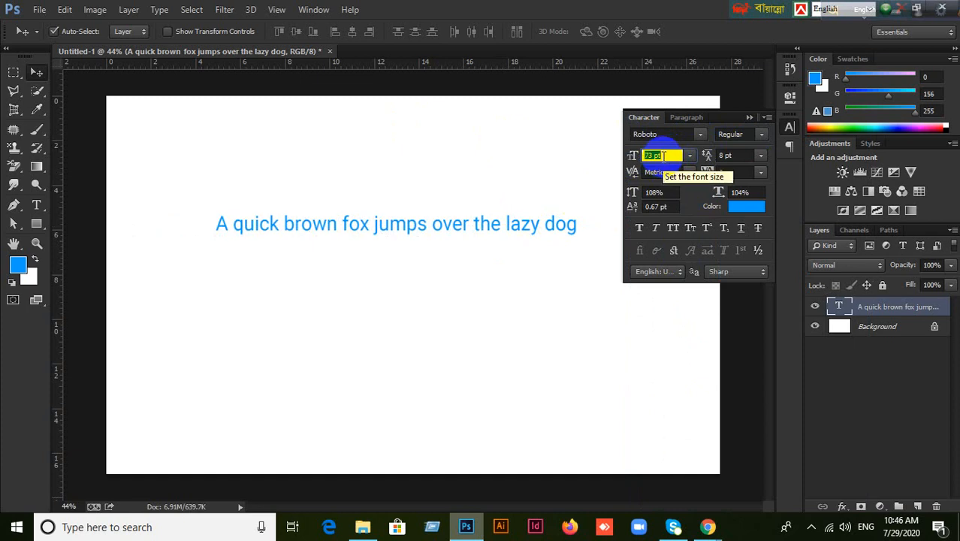
key(Return)
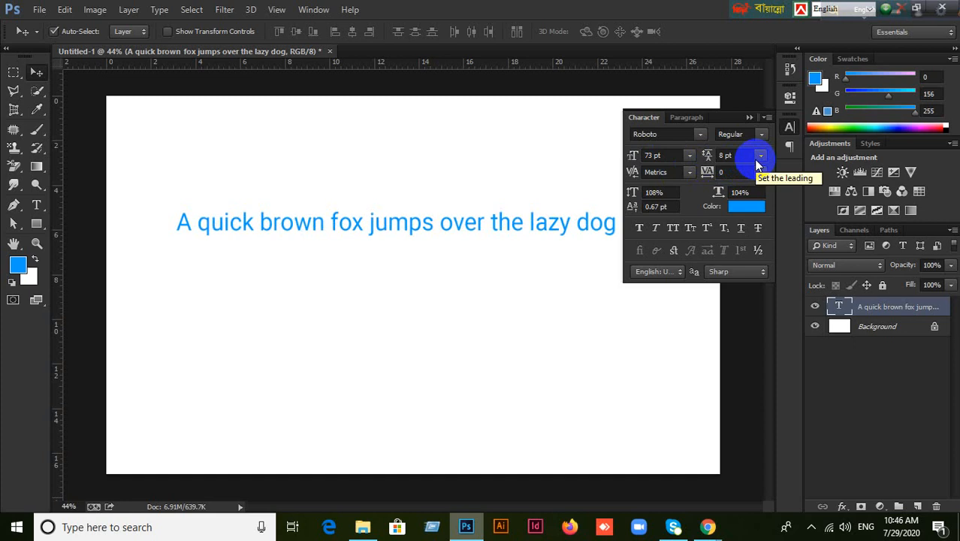
drag(552, 225, 509, 205)
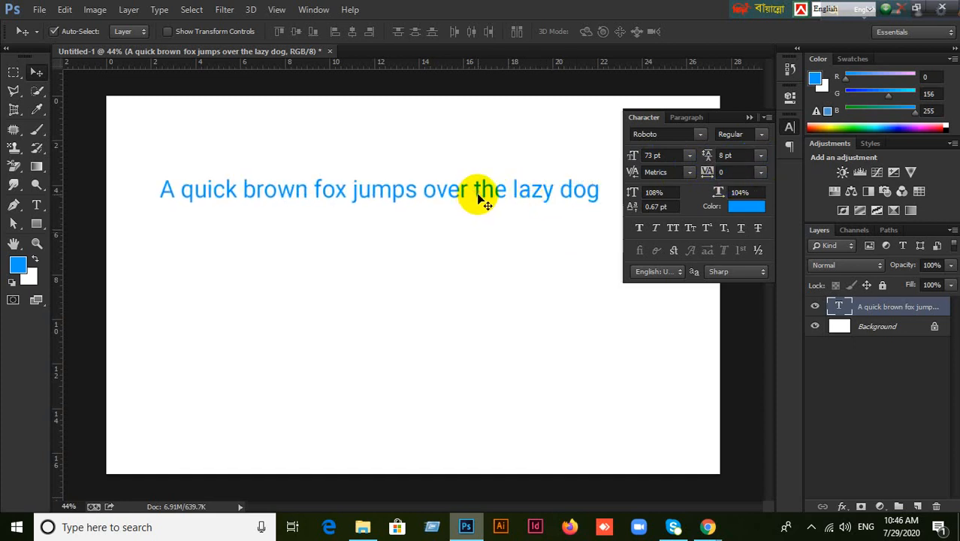
Left-align the sentence in the Paragraph panel and move it toward the canvas's left side.
double_click(839, 306)
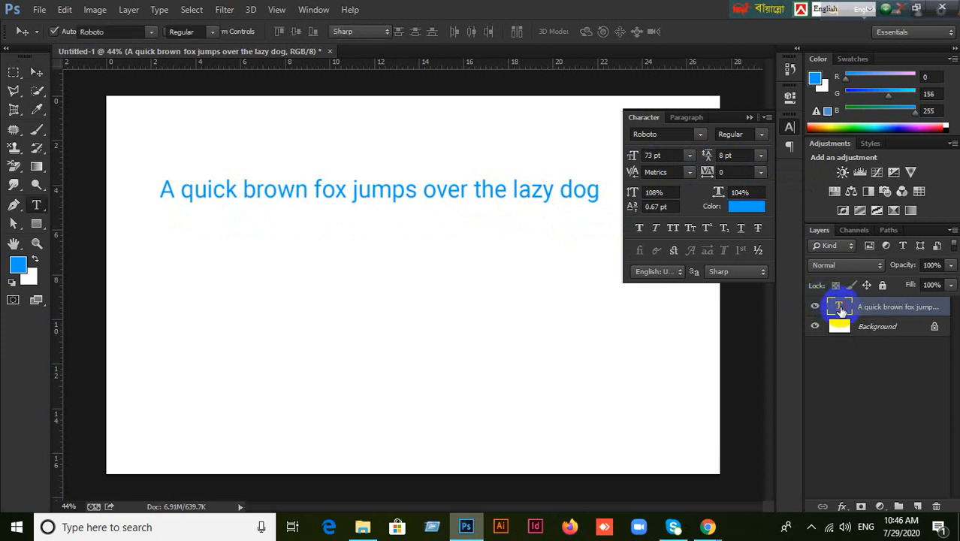
click(423, 192)
key(Return)
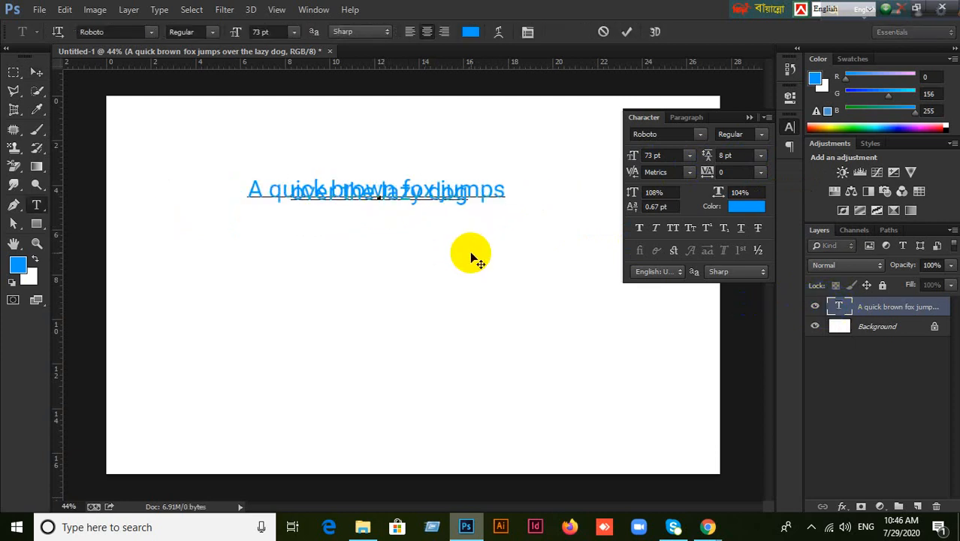
key(BackSpace)
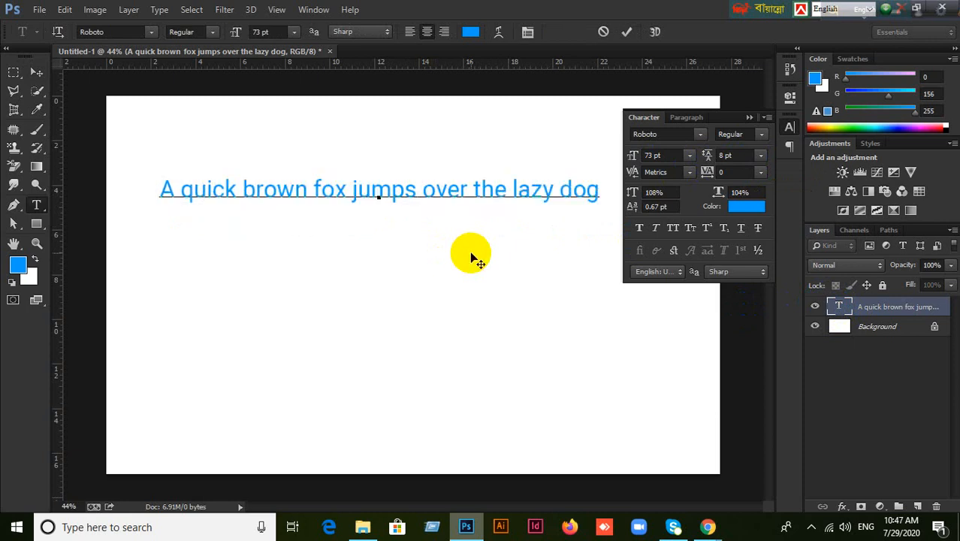
key(Return)
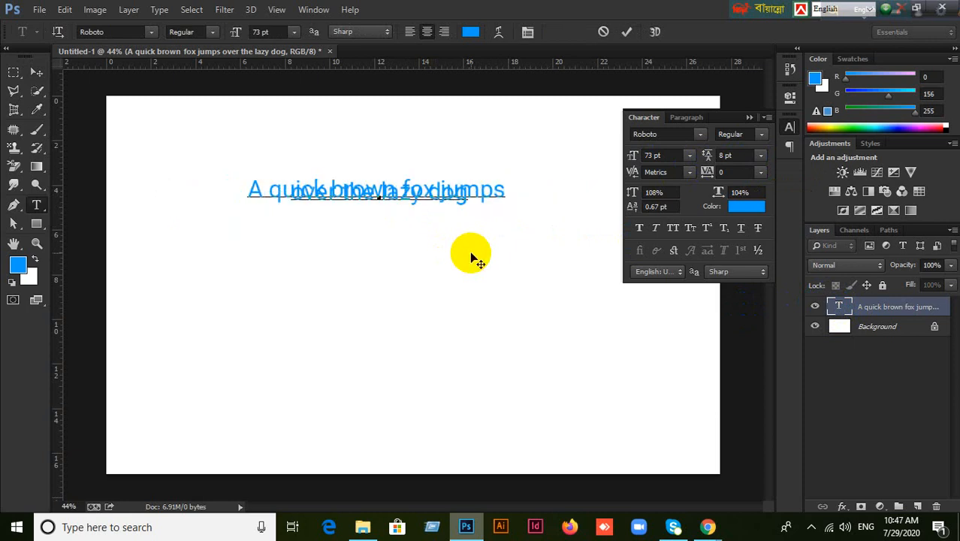
key(BackSpace)
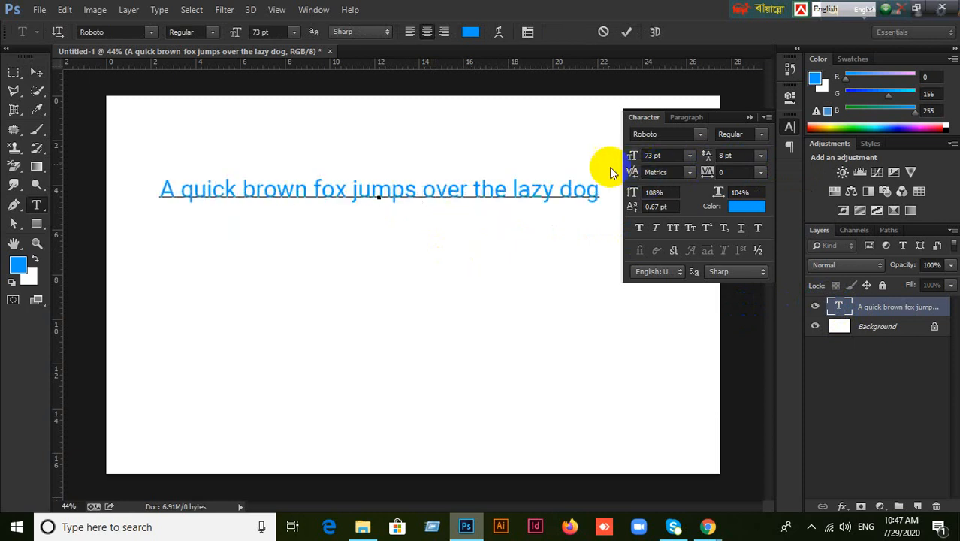
click(687, 123)
click(644, 137)
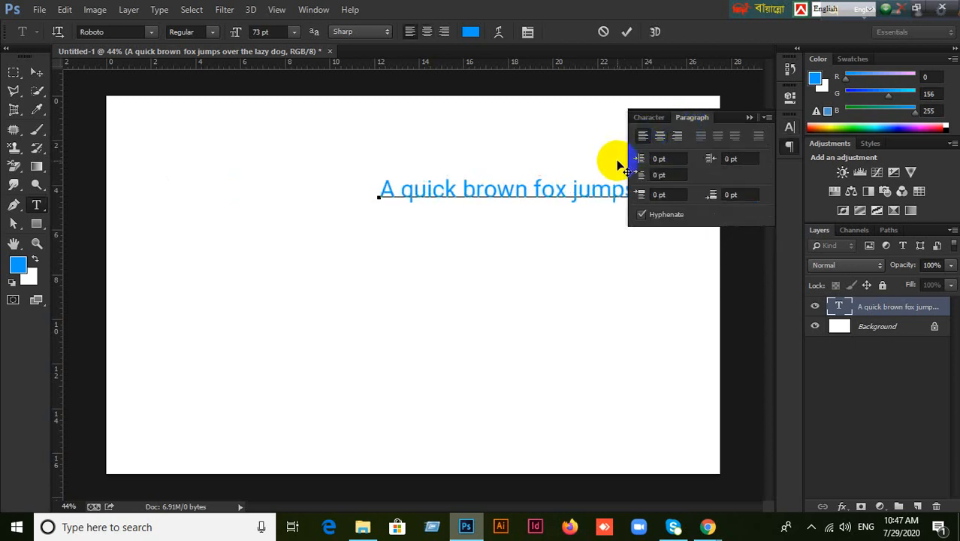
click(40, 70)
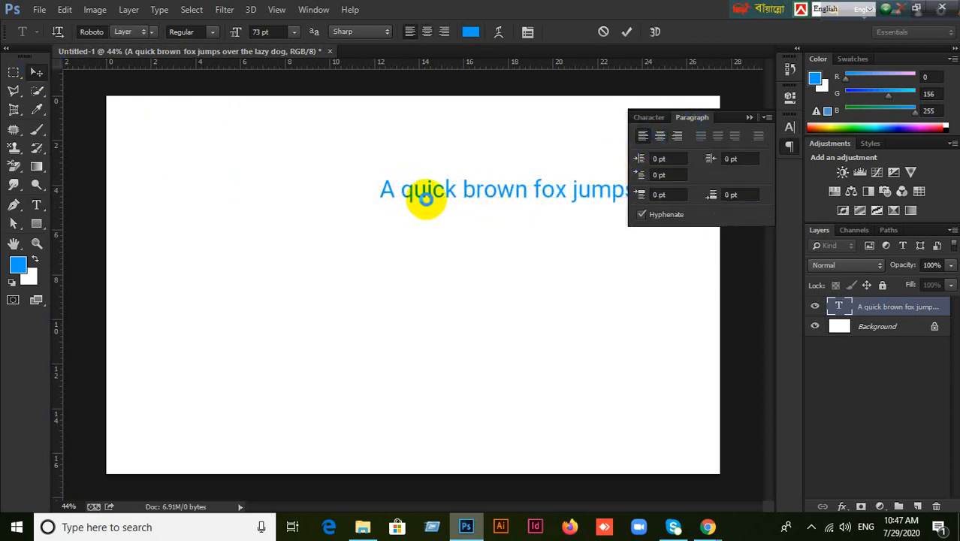
mouse_move(429, 198)
mouse_down()
mouse_move(354, 188)
mouse_move(163, 213)
mouse_move(247, 220)
mouse_up()
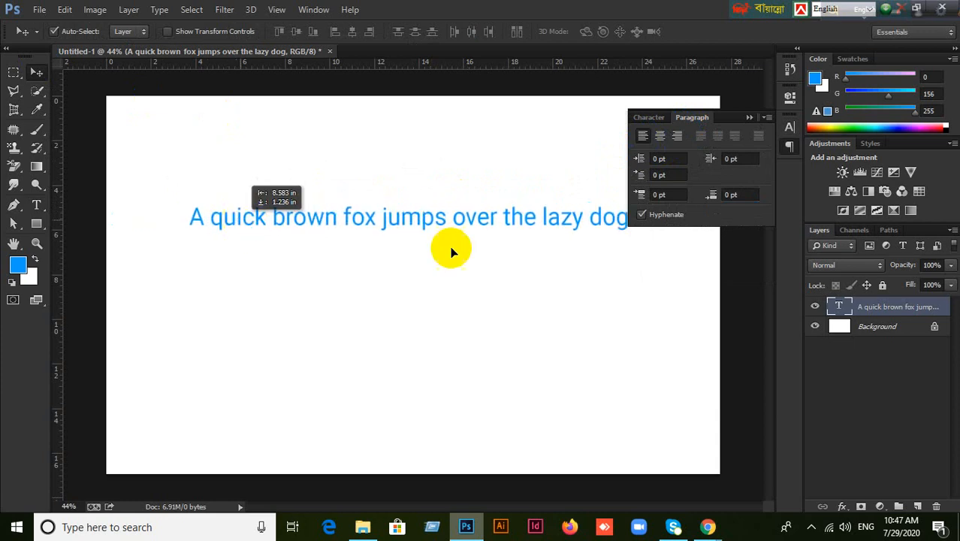
click(829, 317)
Break the text before 'over' so 'over the lazy dog' sits on a second line.
double_click(840, 308)
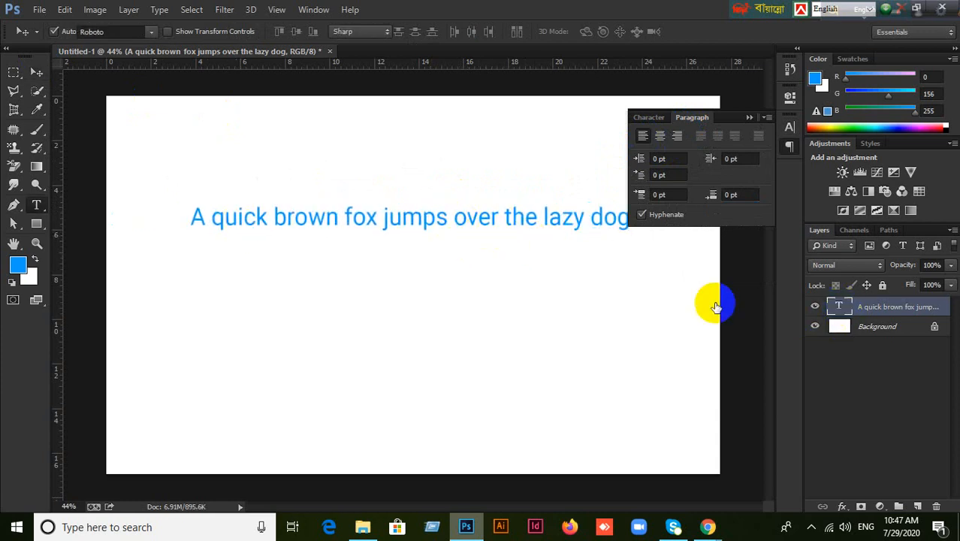
click(454, 218)
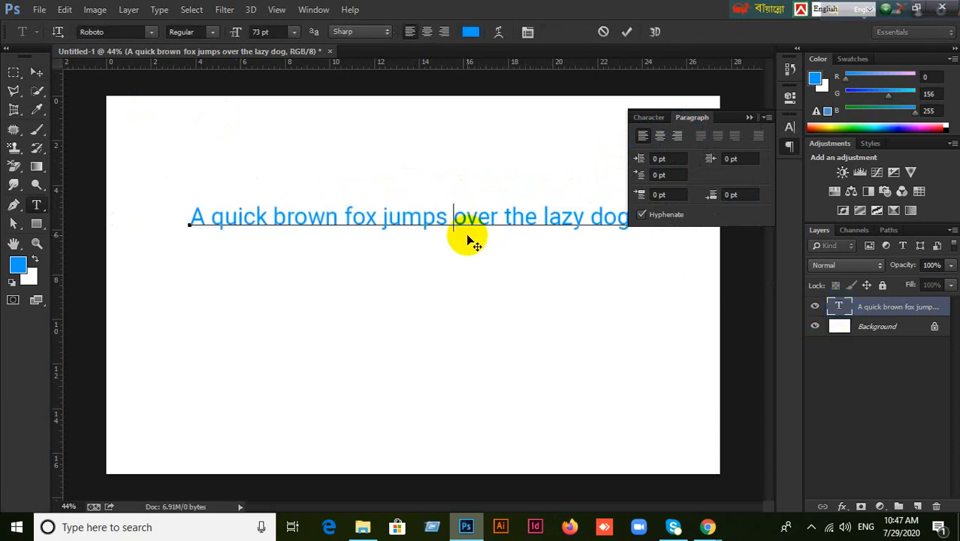
key(Return)
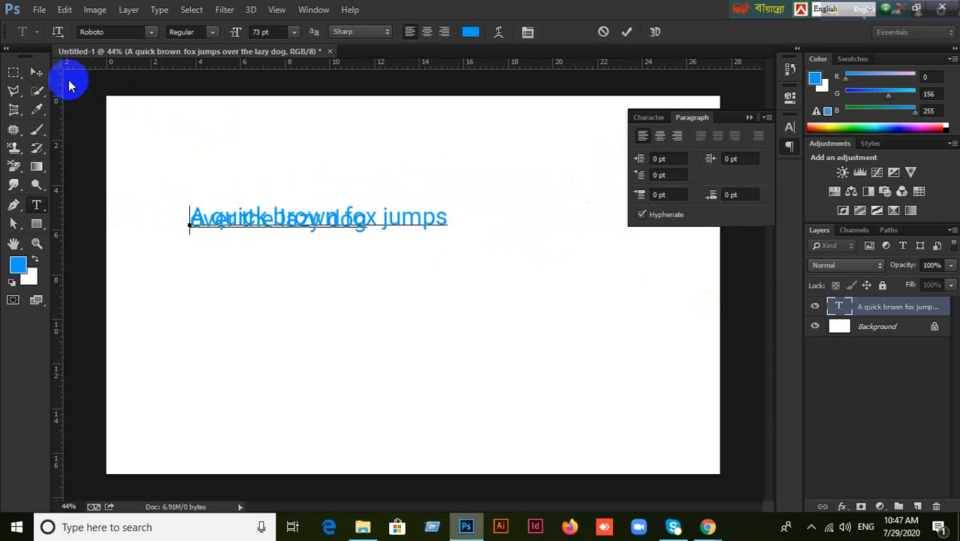
click(37, 72)
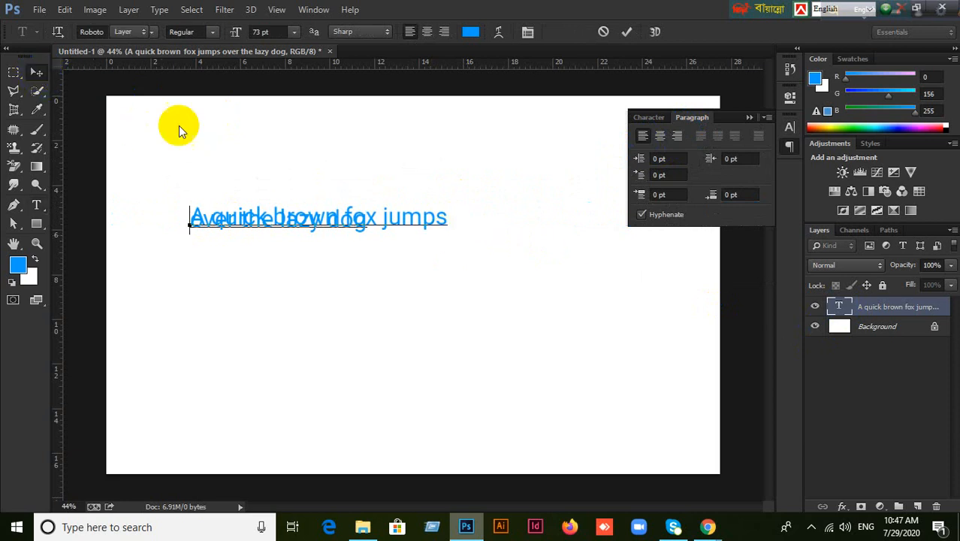
Try 14 pt and 60 pt leading in the Character panel, then settle on 48 pt.
click(648, 118)
click(760, 156)
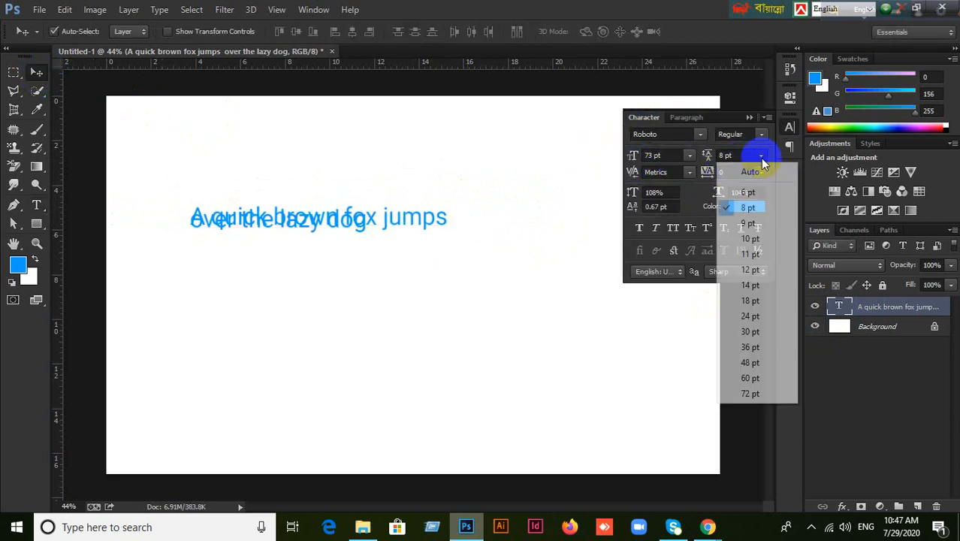
click(750, 284)
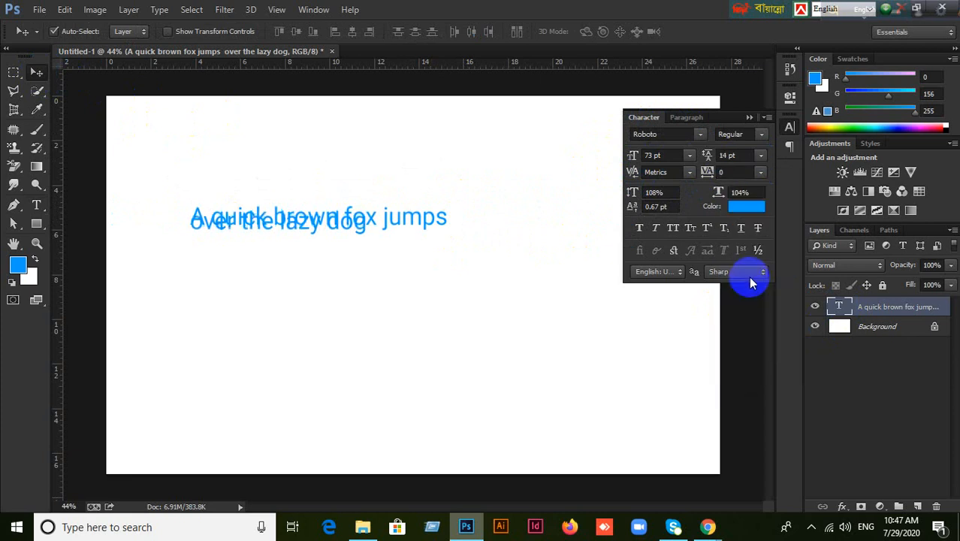
click(760, 155)
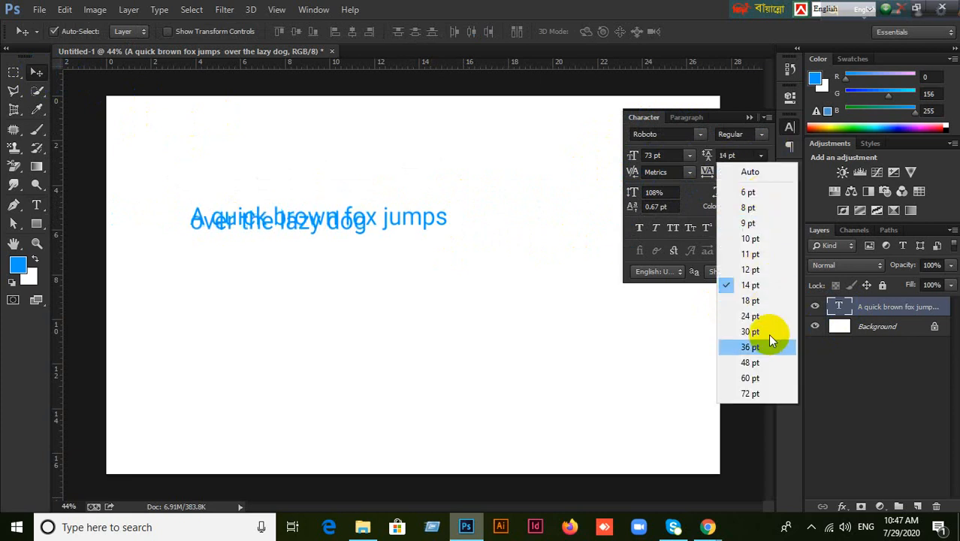
click(767, 375)
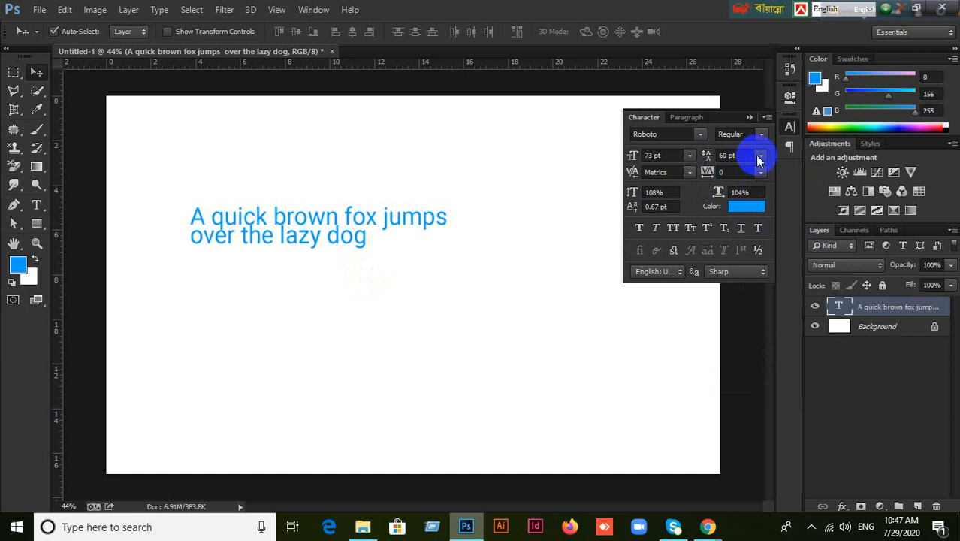
click(758, 156)
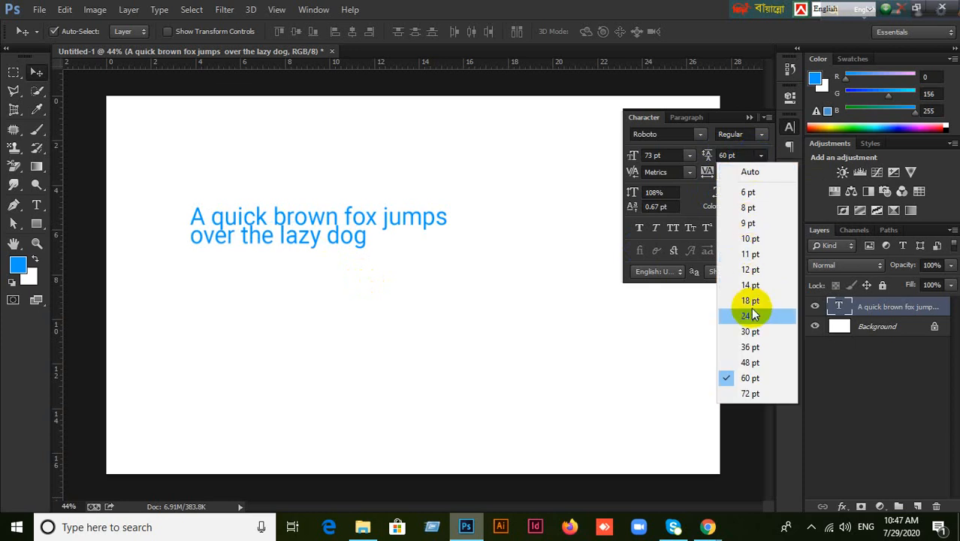
click(751, 363)
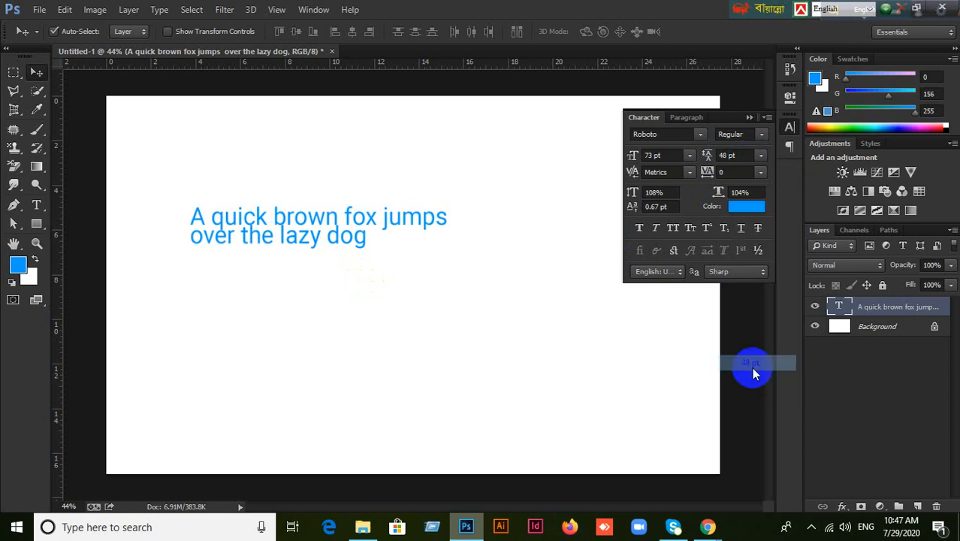
click(759, 158)
click(708, 527)
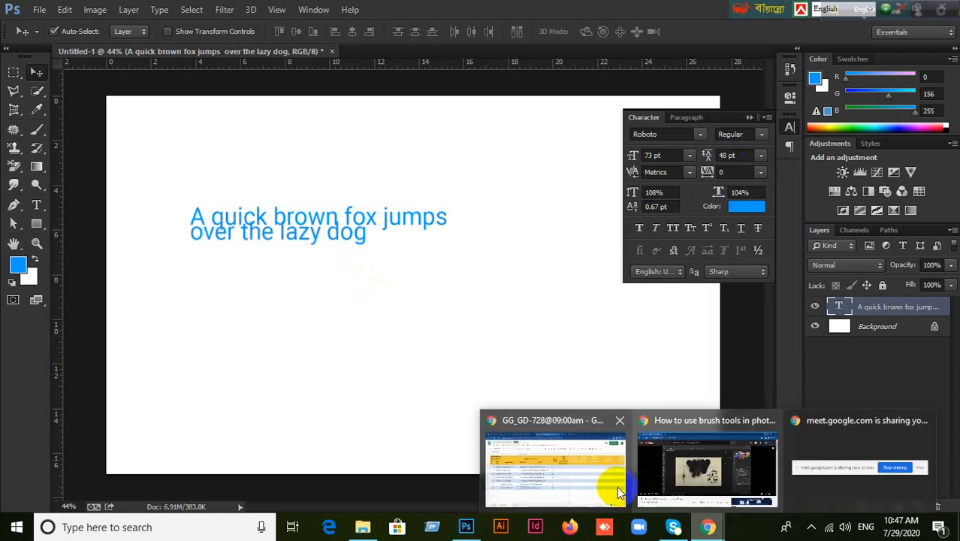
click(612, 485)
click(606, 12)
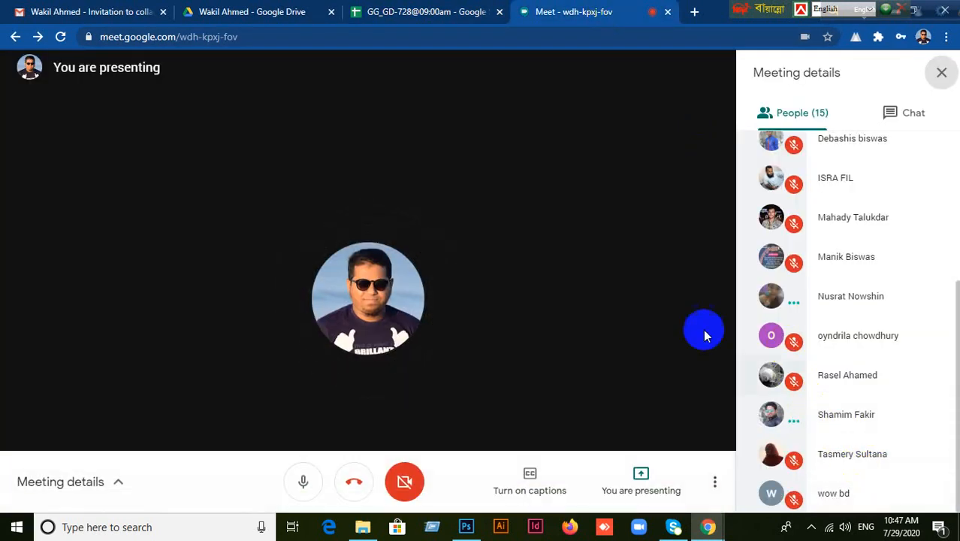
click(466, 527)
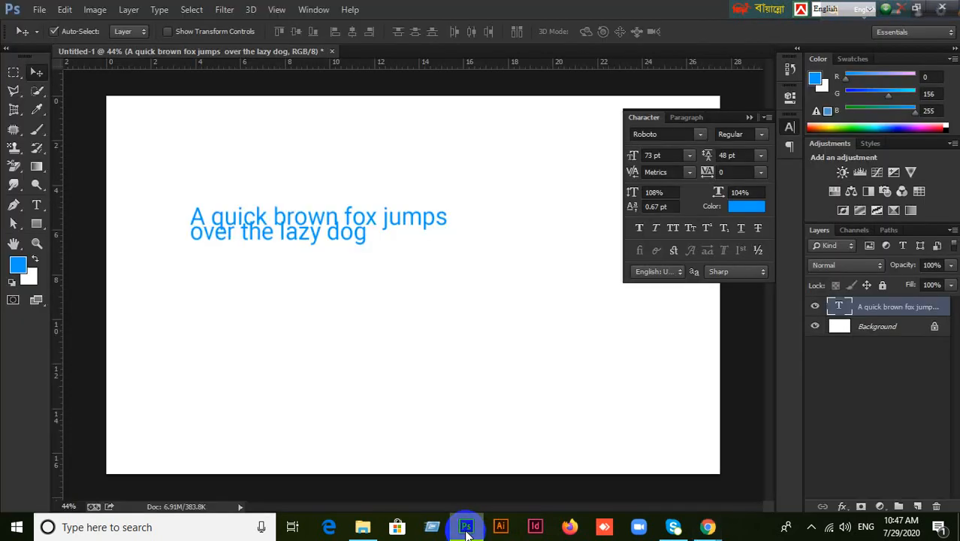
click(673, 202)
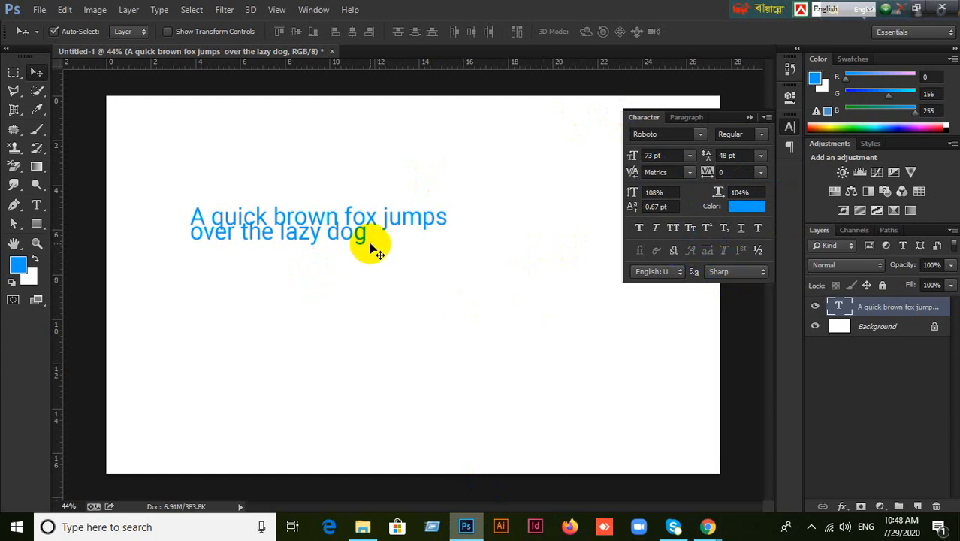
scroll(371, 246, up, 1)
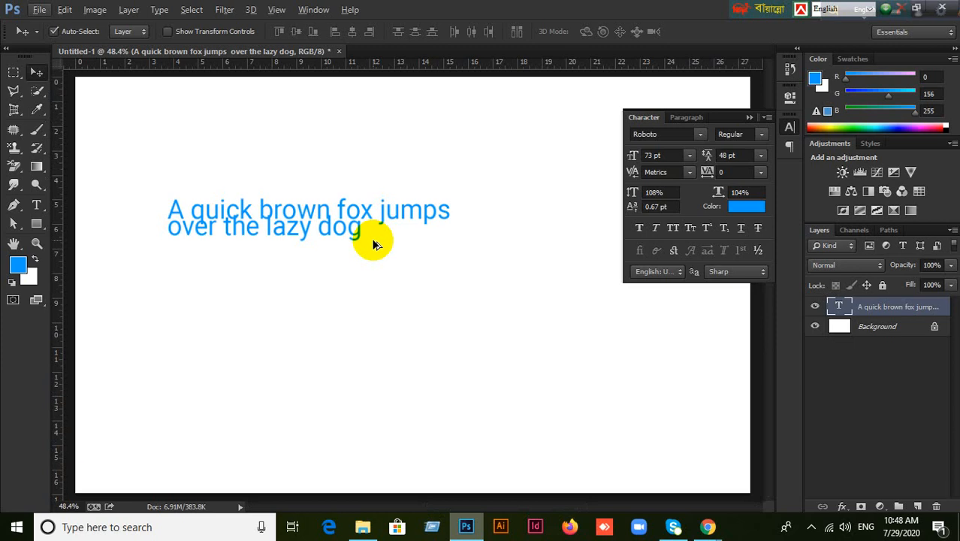
click(814, 307)
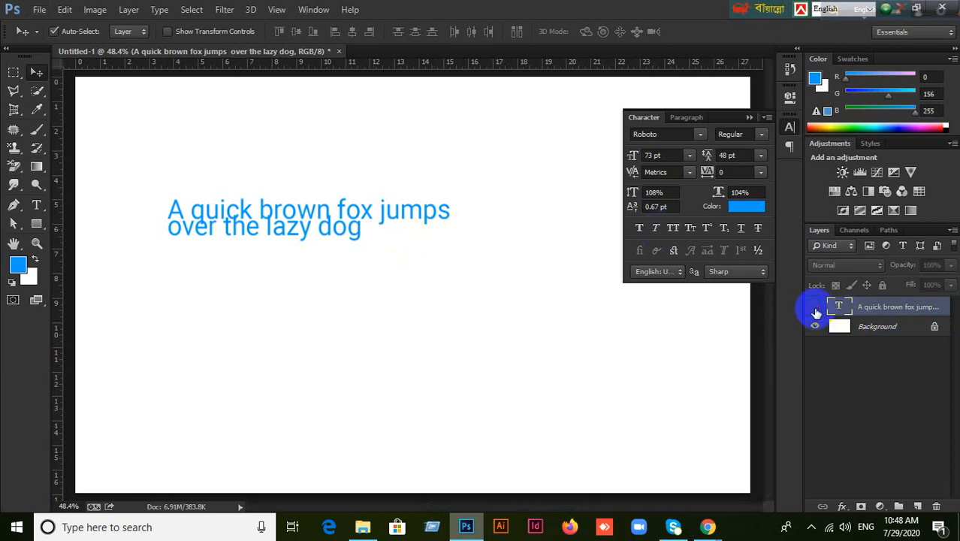
click(814, 307)
click(707, 526)
click(613, 468)
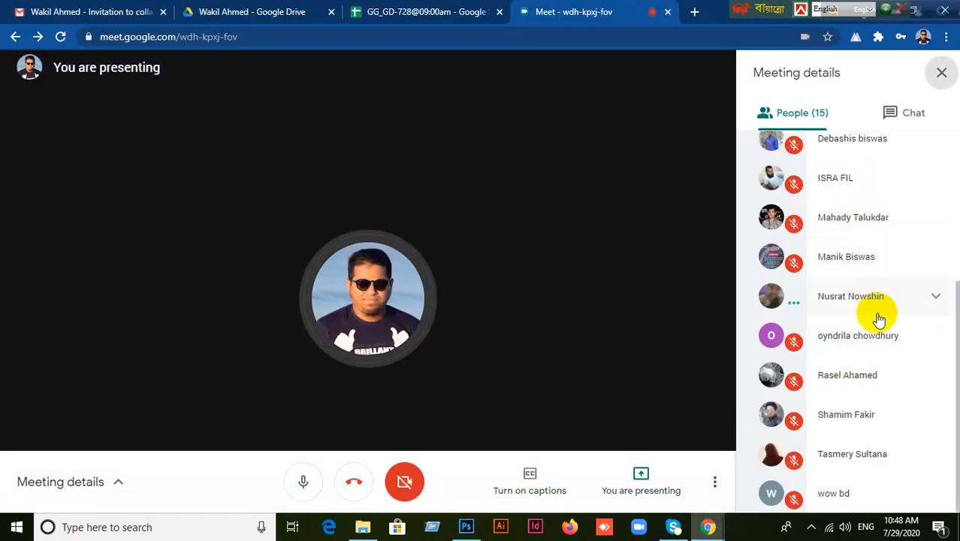
scroll(878, 319, up, 3)
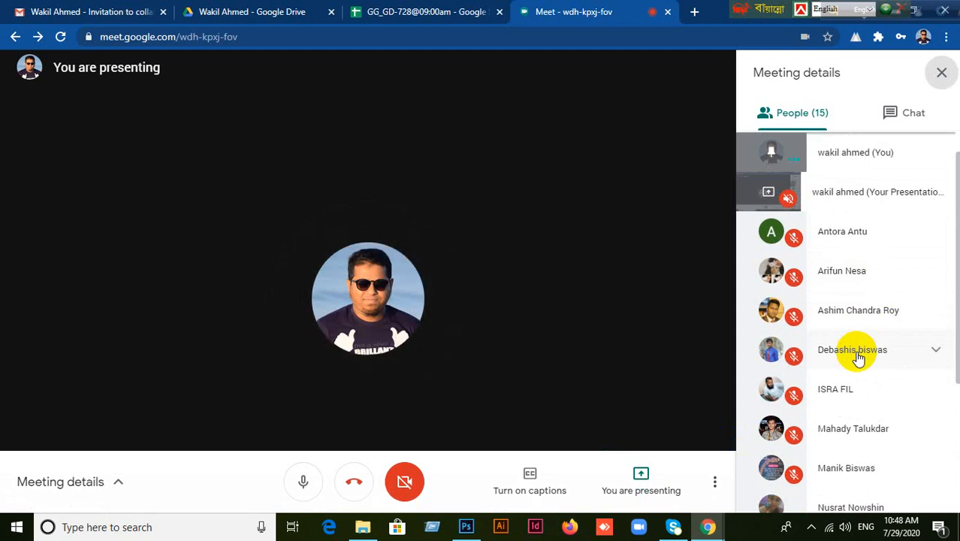
scroll(859, 357, down, 3)
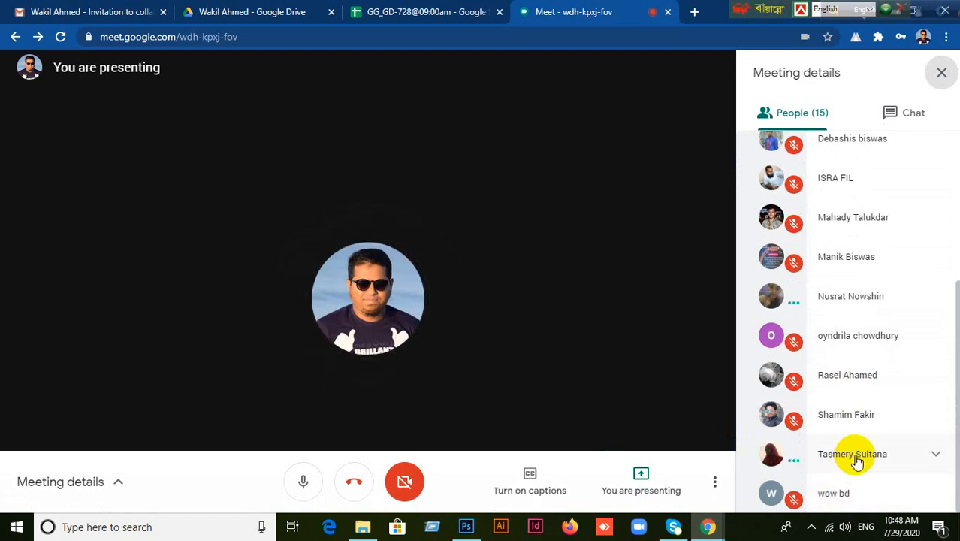
mouse_move(475, 532)
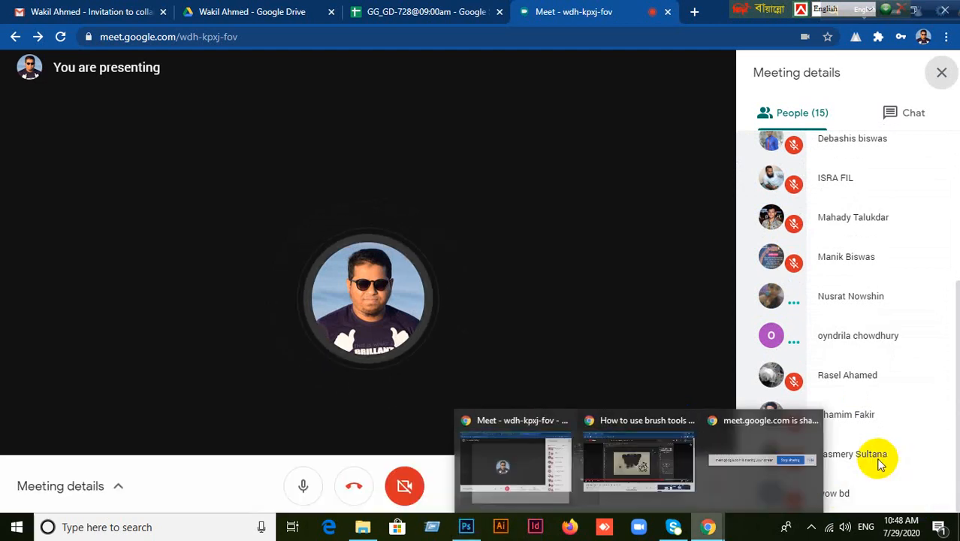
Resize the two-line Roboto Regular text to 50 pt and nudge it slightly right and up.
click(465, 528)
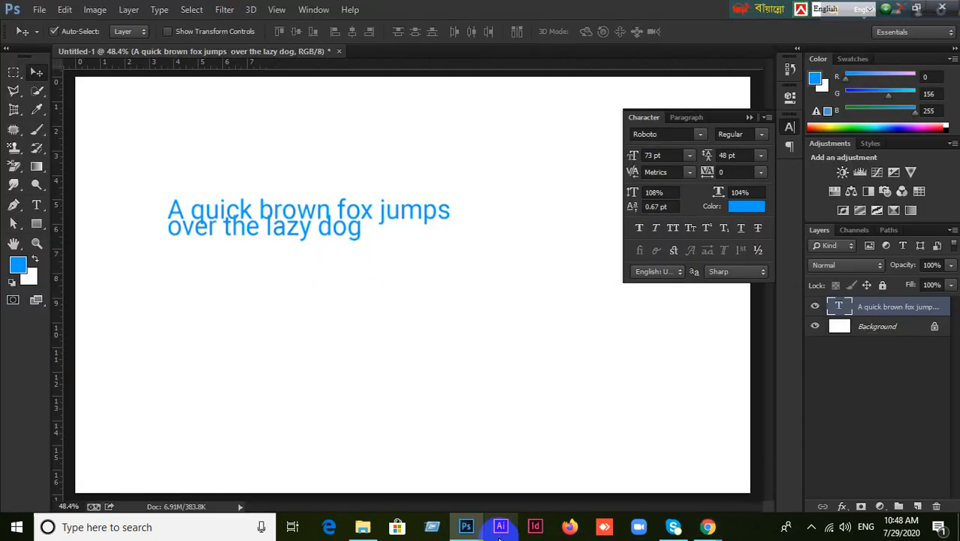
click(763, 135)
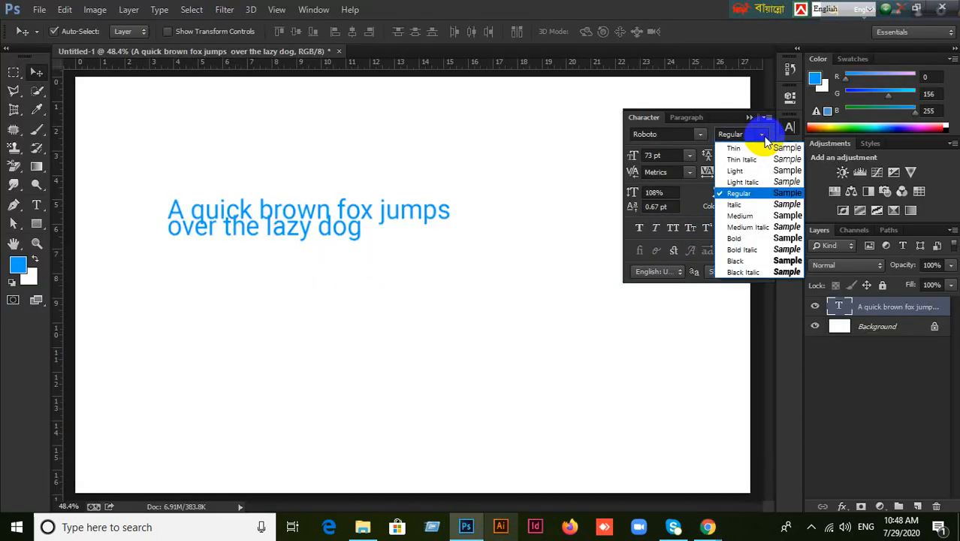
click(763, 135)
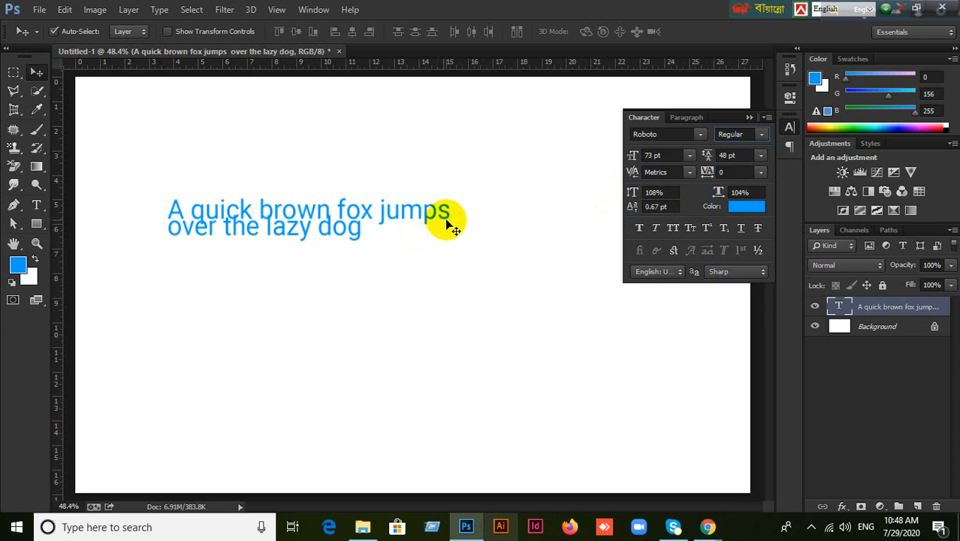
drag(670, 155, 562, 171)
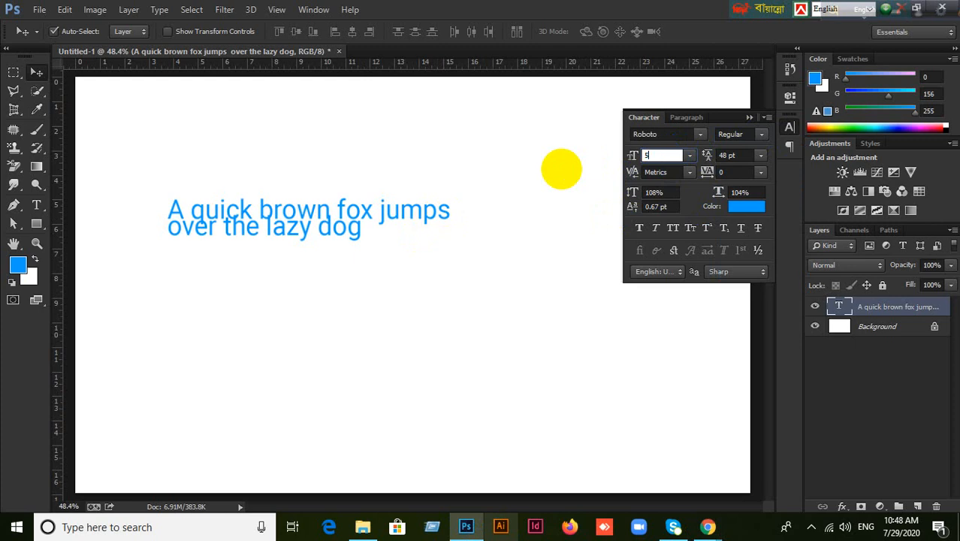
key(Return)
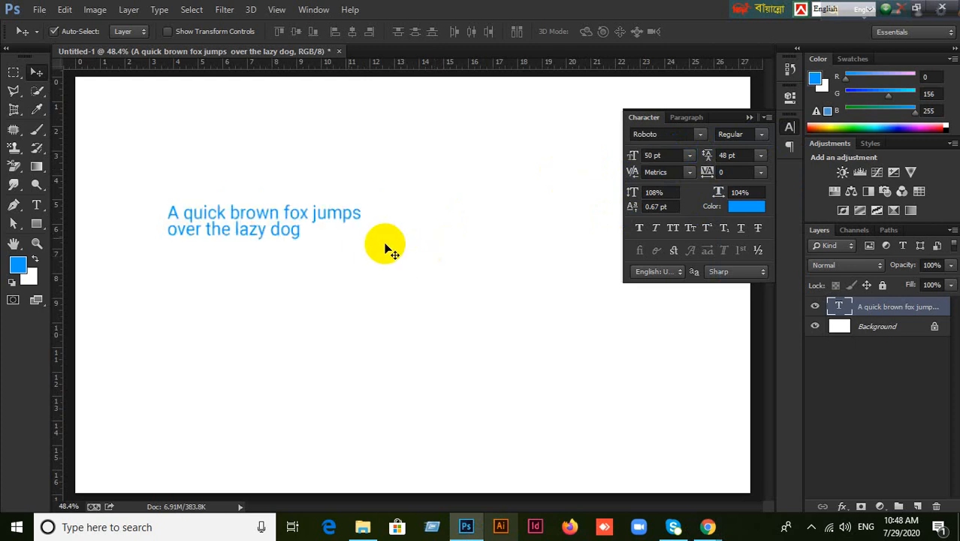
drag(297, 225, 316, 221)
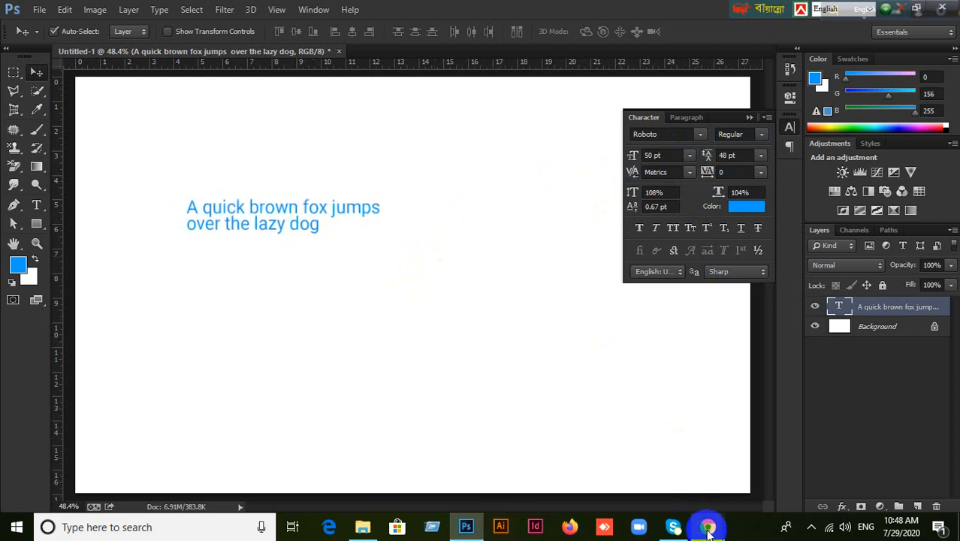
mouse_move(709, 526)
click(605, 481)
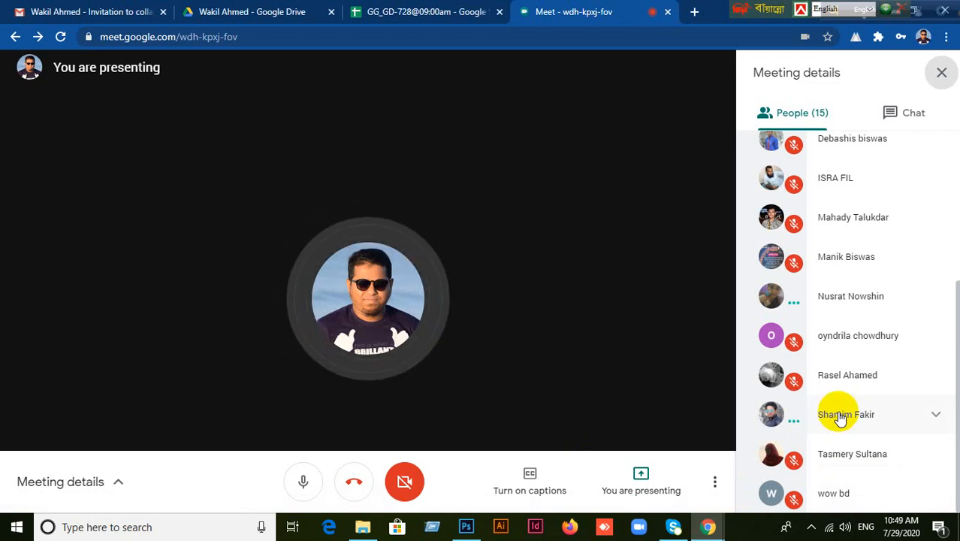
click(458, 530)
Set the Character panel's leading value to 75 pt.
drag(636, 155, 661, 155)
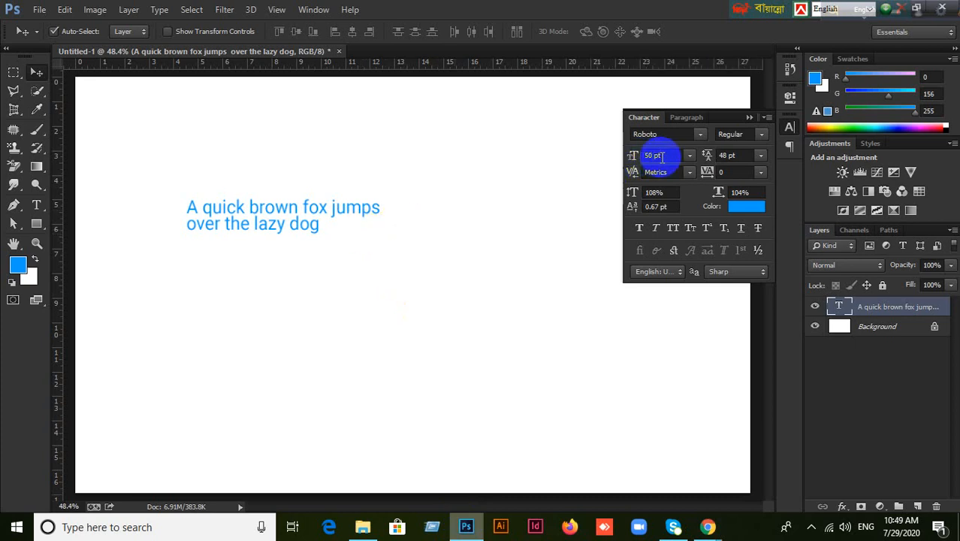
click(760, 155)
drag(747, 156, 691, 156)
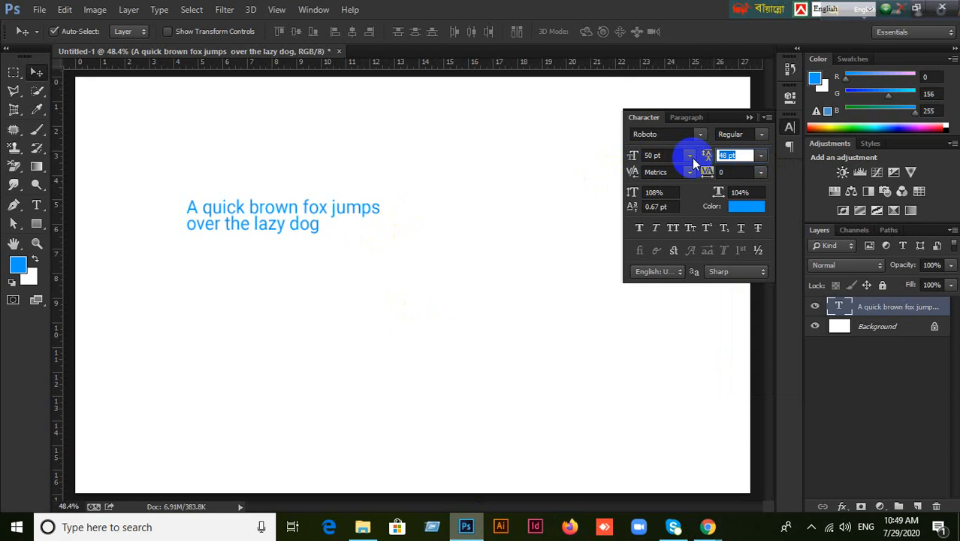
text(75)
key(Return)
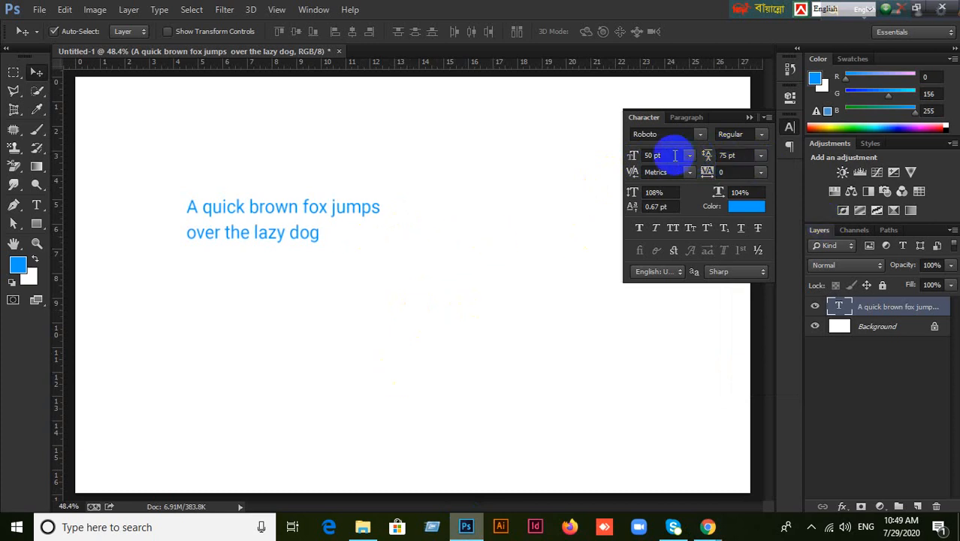
scroll(240, 189, up, 3)
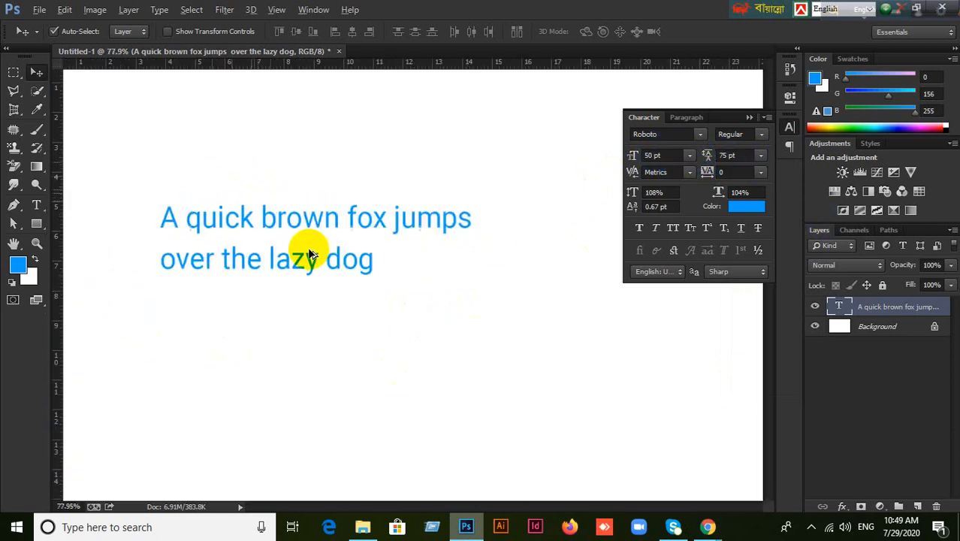
Shrink the text to 6 pt and, after dismissing an invalid-entry warning, set leading to 9 pt.
scroll(314, 255, up, 4)
scroll(321, 257, down, 2)
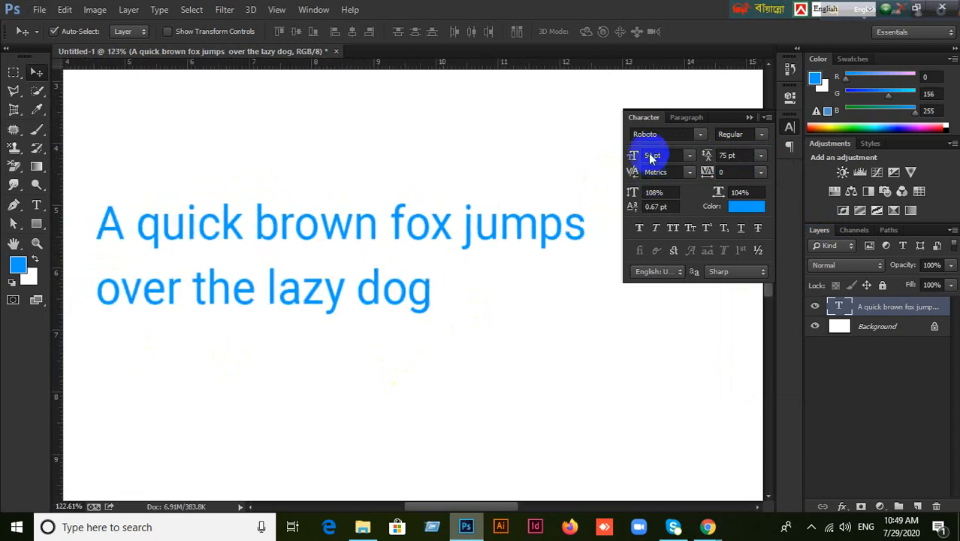
drag(662, 155, 610, 161)
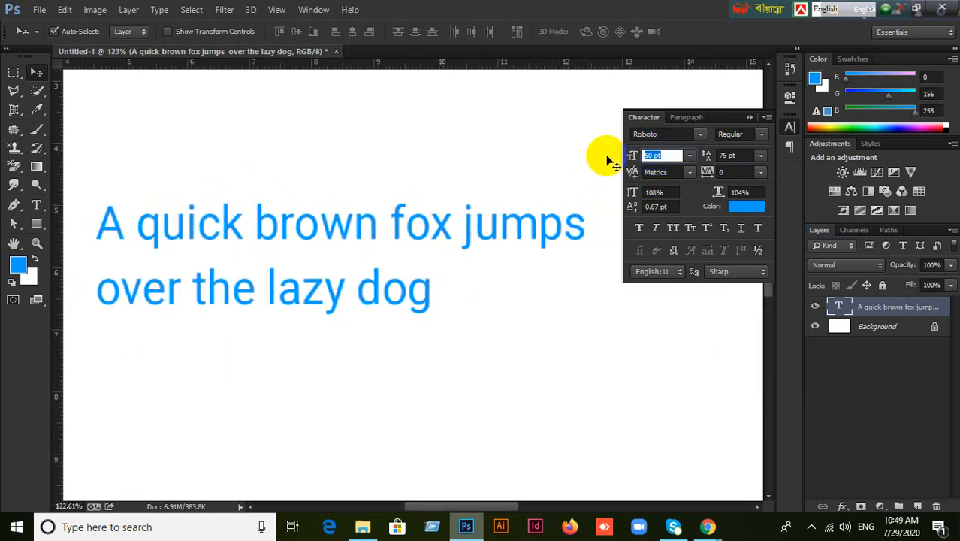
key(Return)
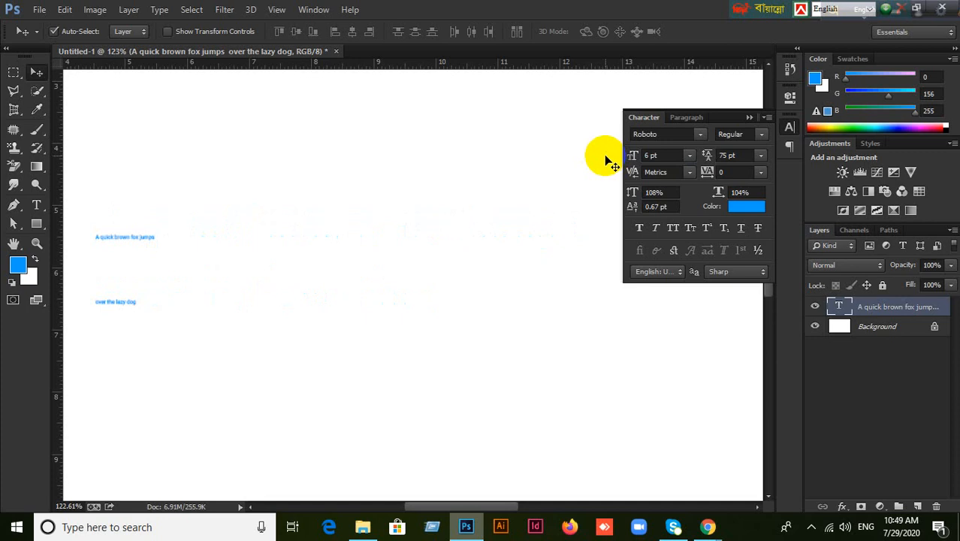
click(760, 157)
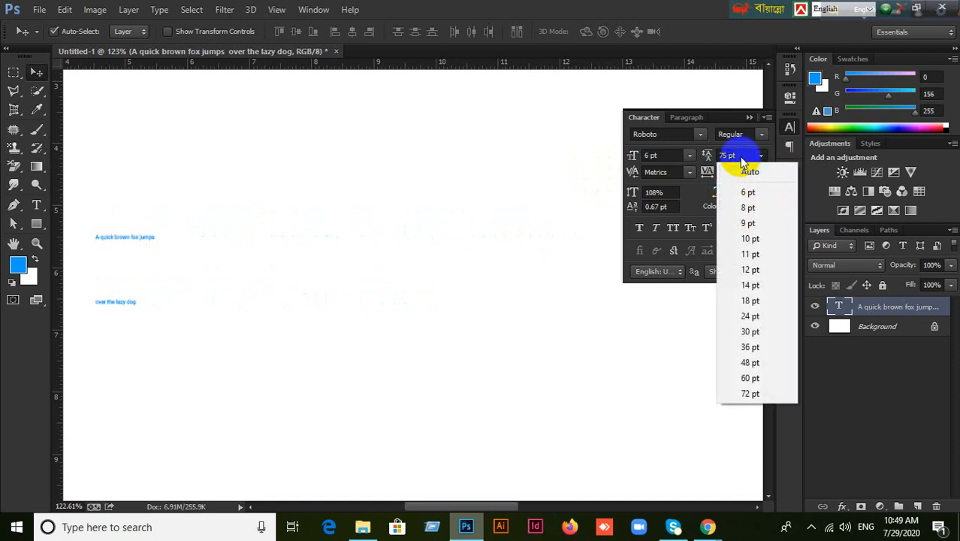
click(743, 163)
drag(733, 156, 707, 155)
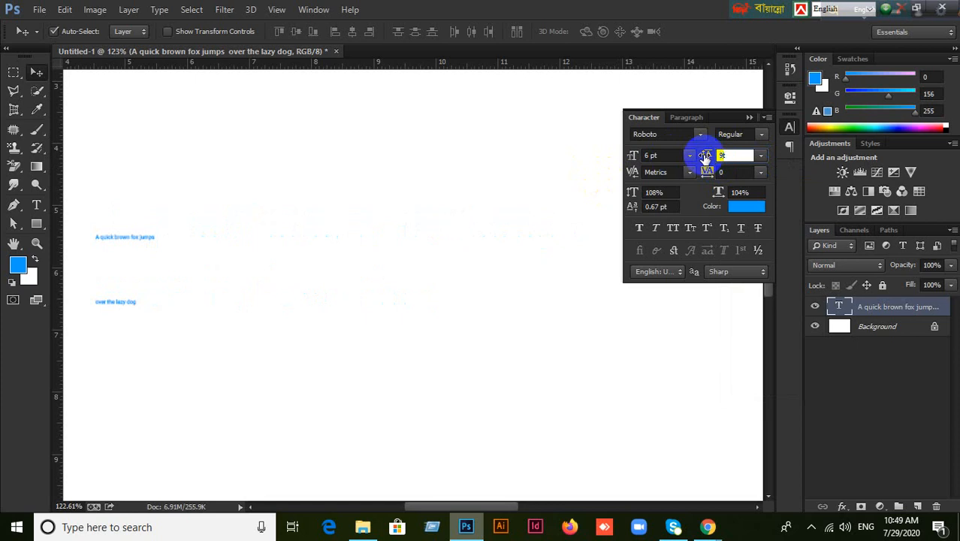
key(Tab)
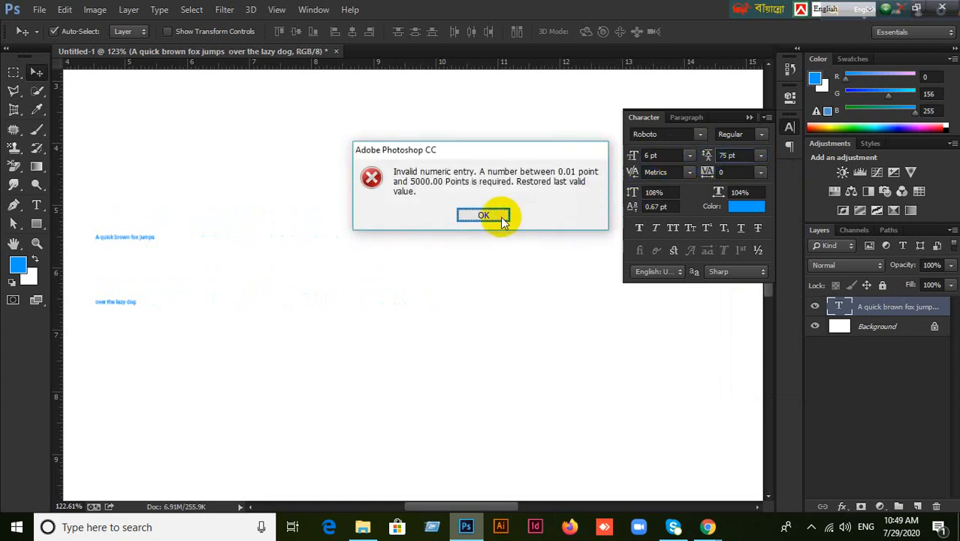
click(492, 215)
click(749, 155)
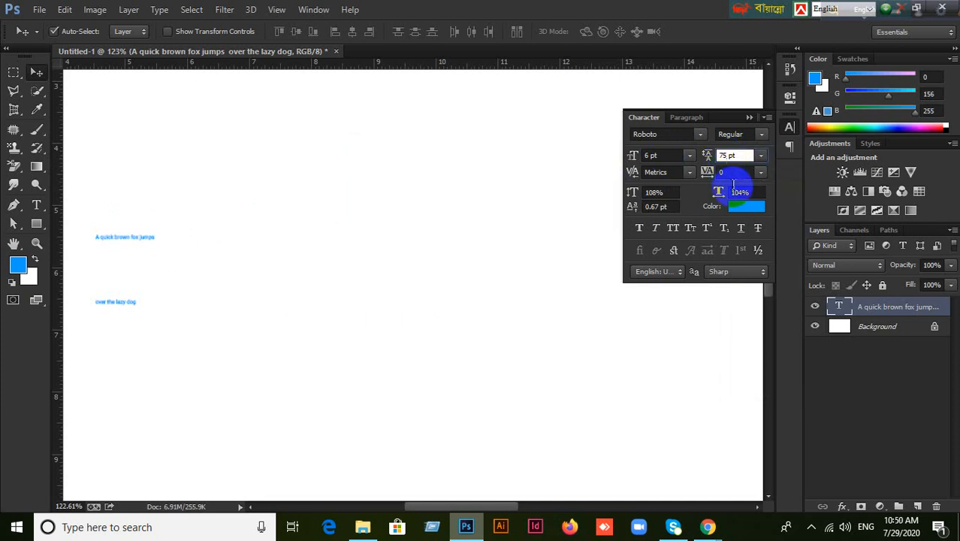
text(9)
key(Return)
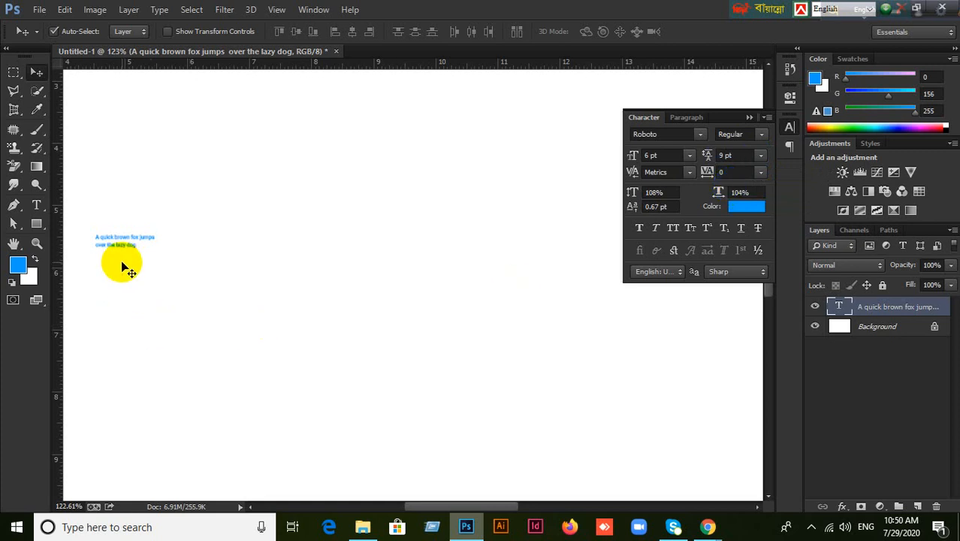
Restore the font size to 50 pt and the leading to 75 pt.
click(652, 154)
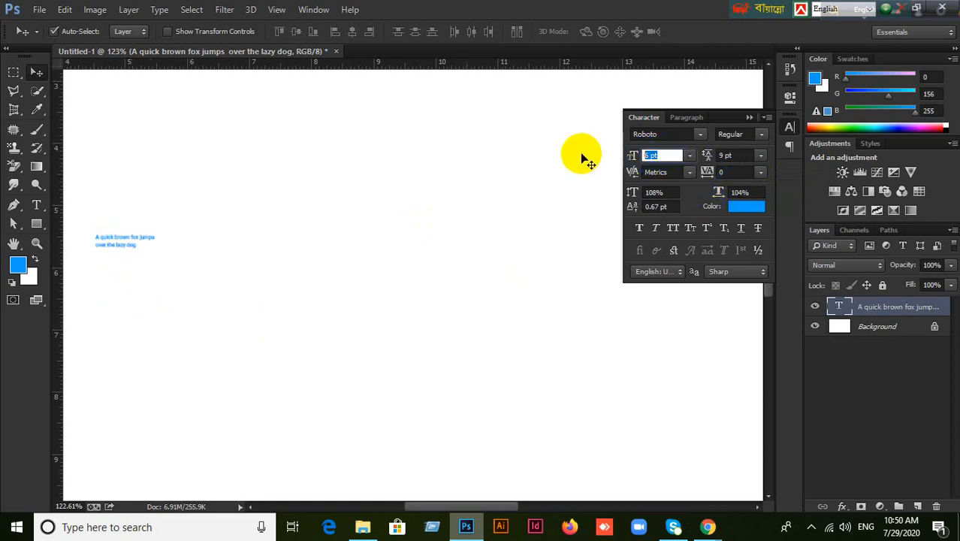
key(Return)
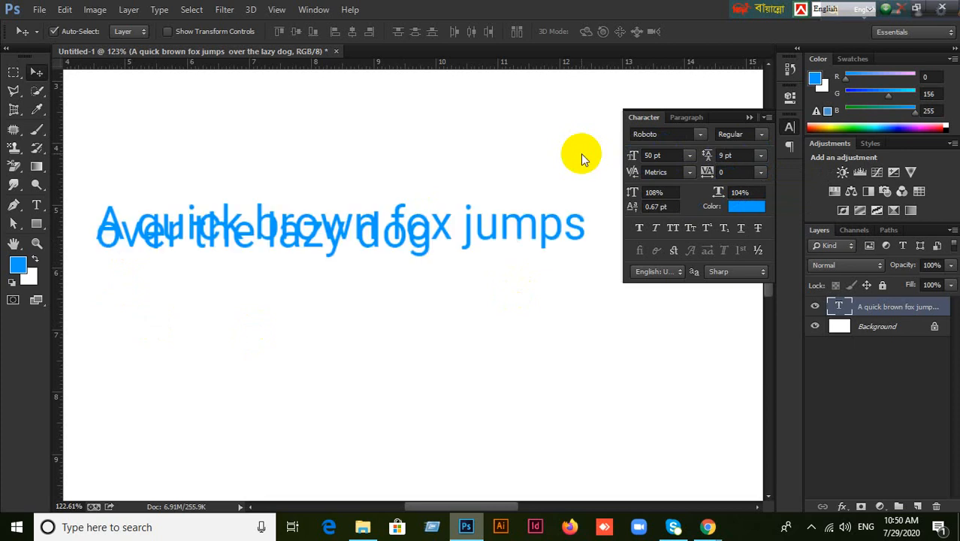
click(727, 155)
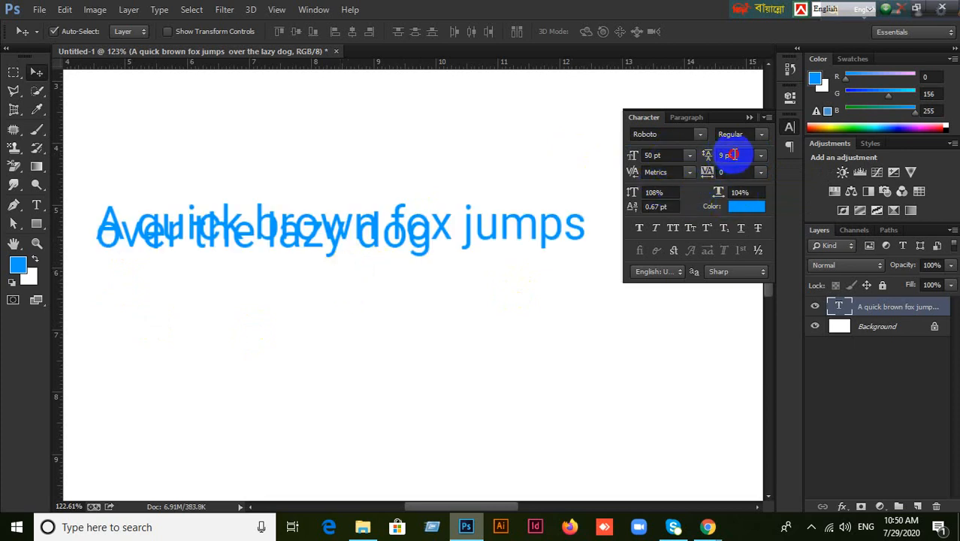
drag(733, 155, 693, 154)
text(75)
key(Return)
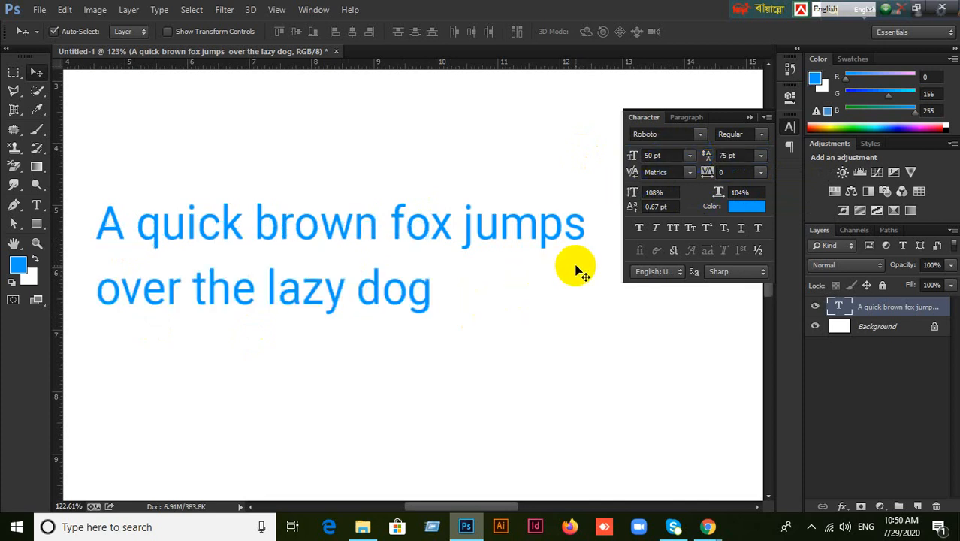
Reopen the text layer and set the kerning between the o and x of 'fox' to 260.
click(655, 172)
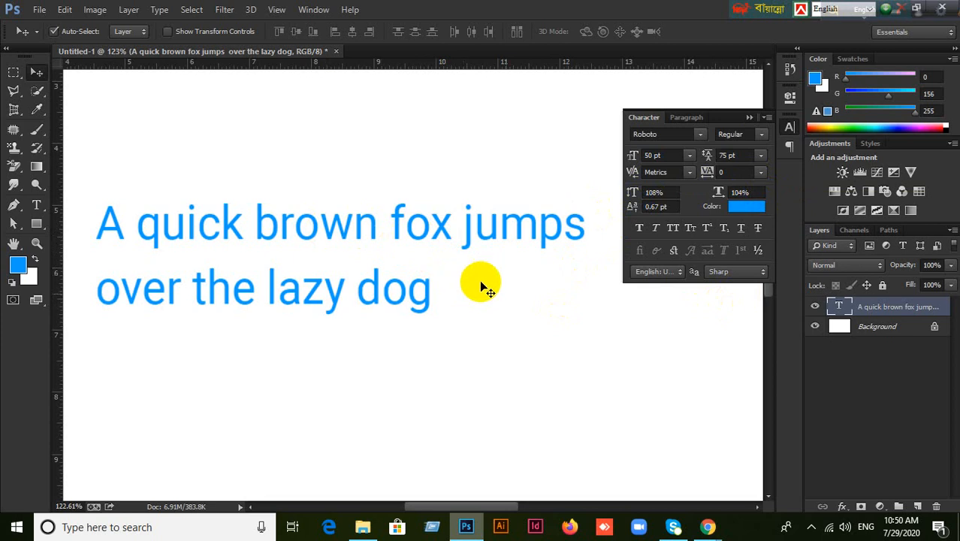
double_click(839, 306)
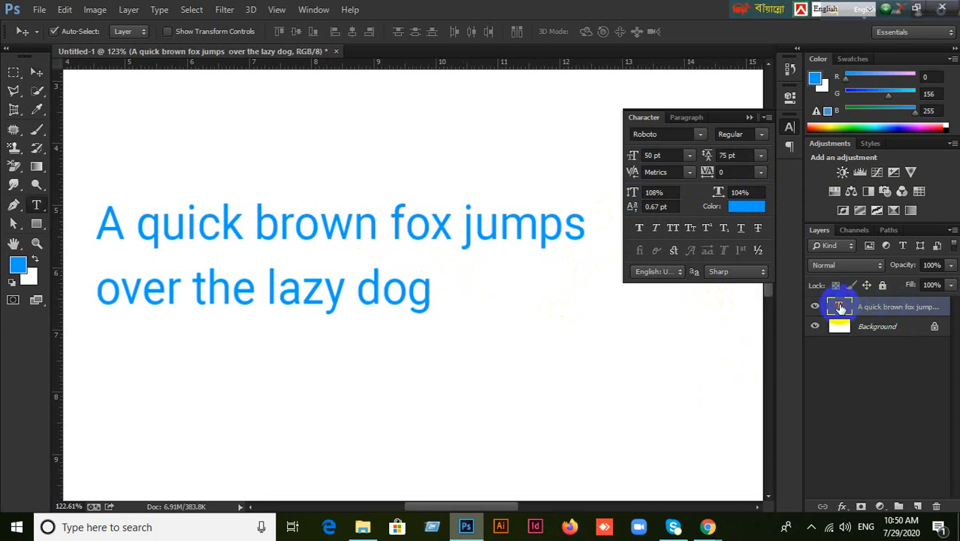
click(415, 224)
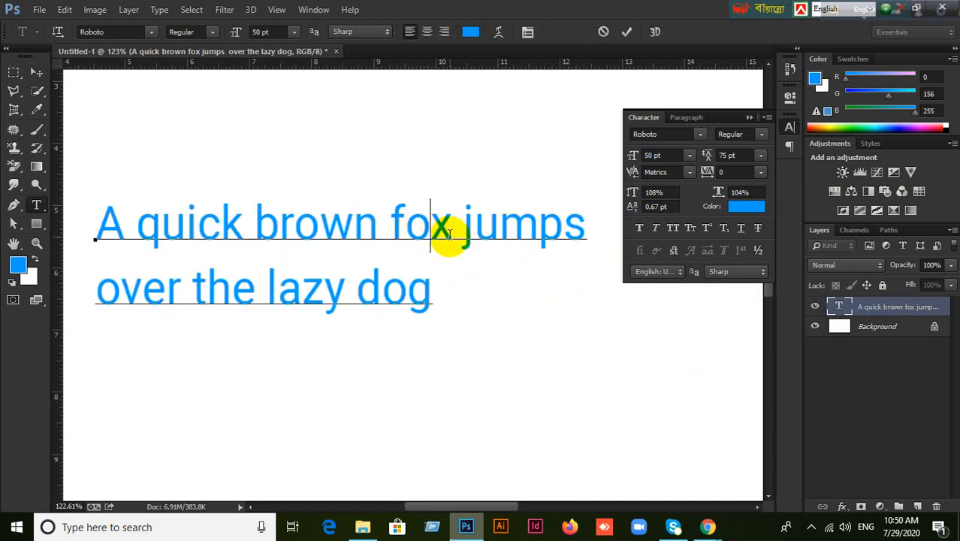
click(689, 173)
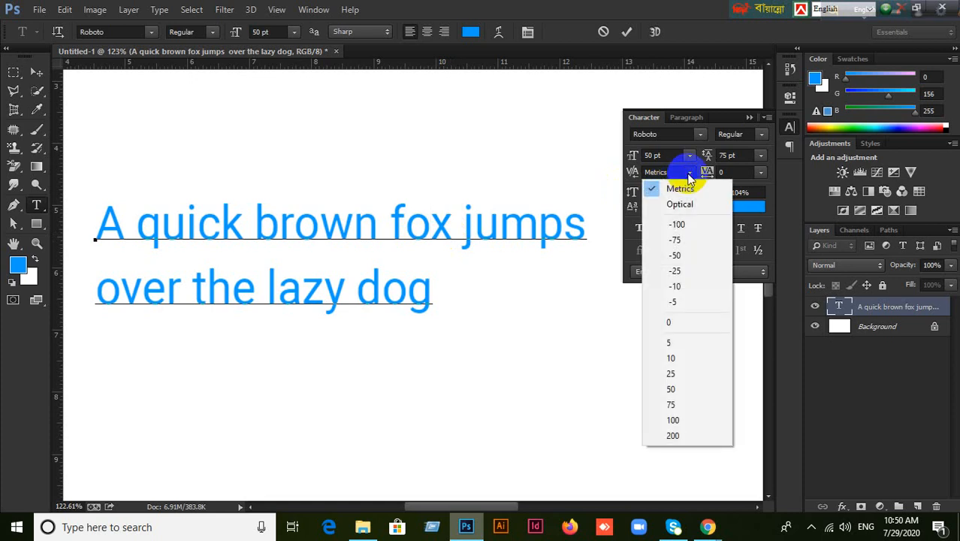
click(671, 344)
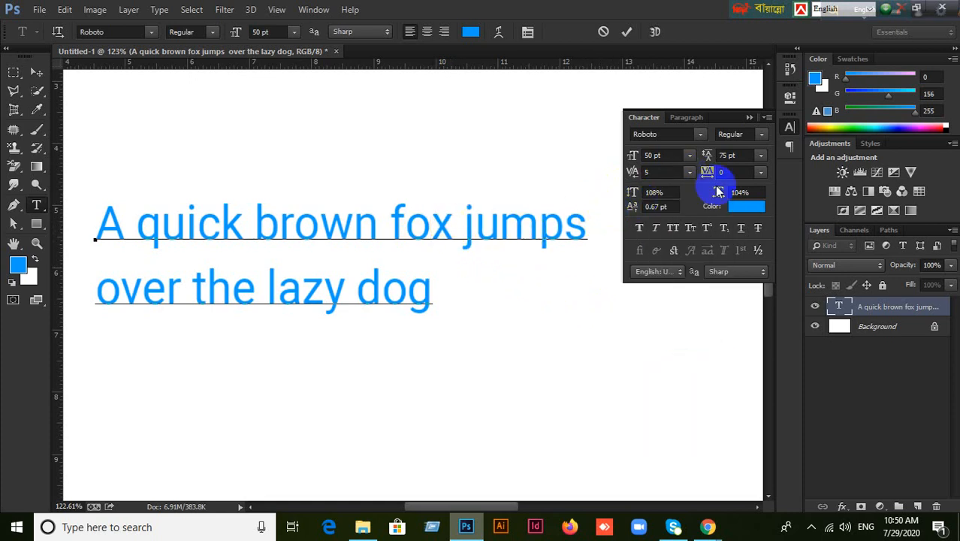
click(661, 172)
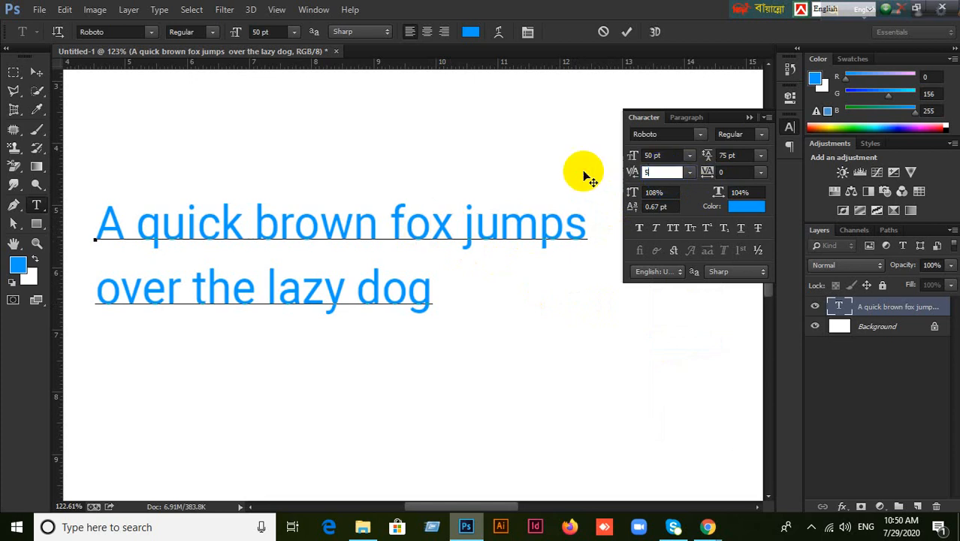
text(50)
key(Return)
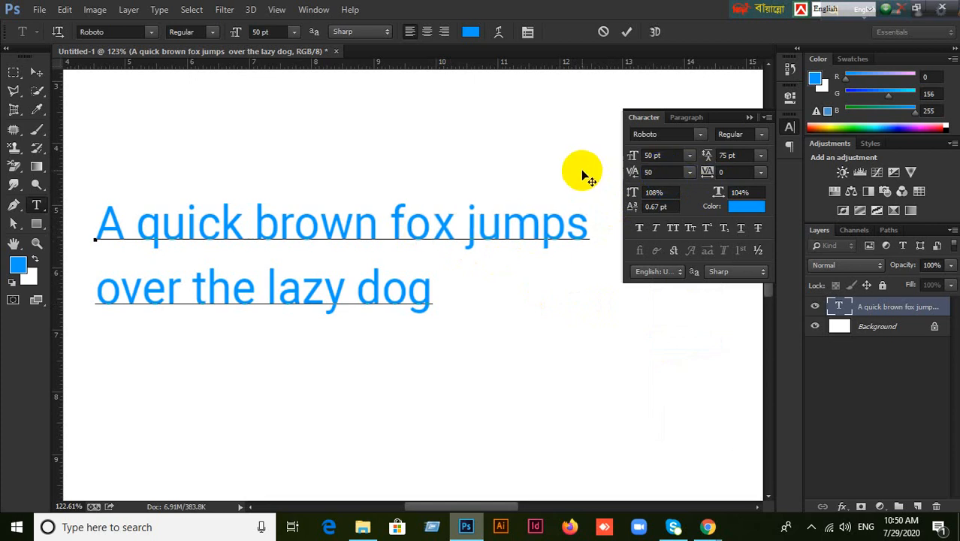
click(648, 191)
click(661, 174)
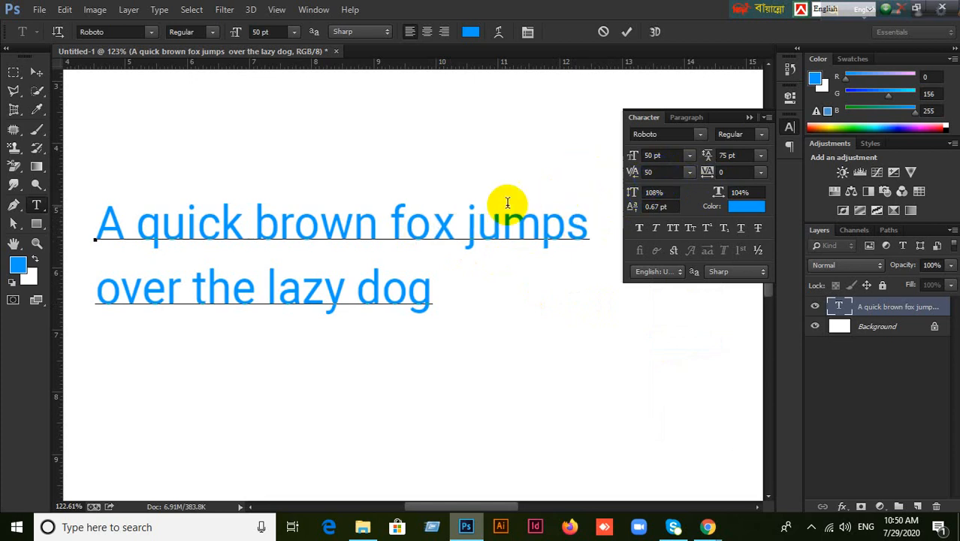
click(667, 171)
key(Up)
key(Up)
key(Up)
key(Up)
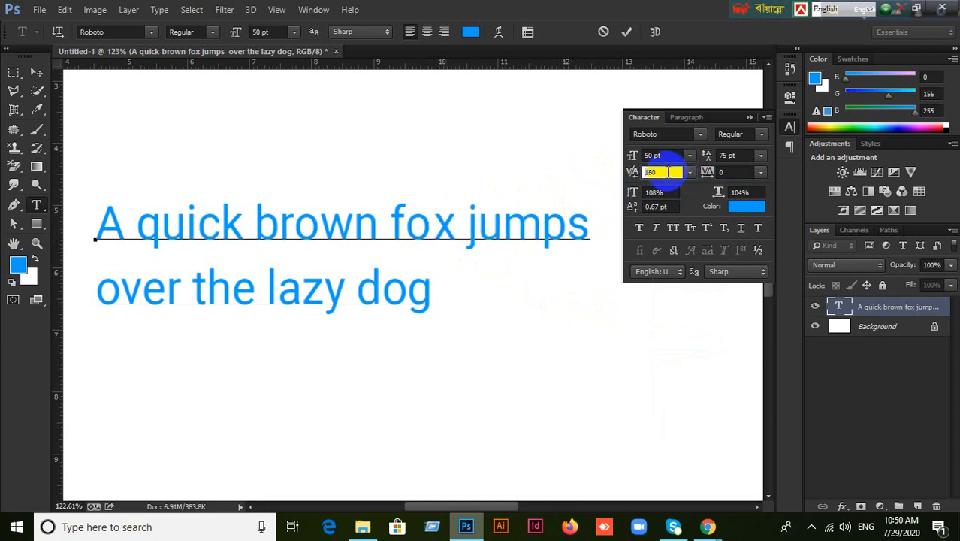
key(Up)
key(Up)
key(Up)
key(Up)
key(Up)
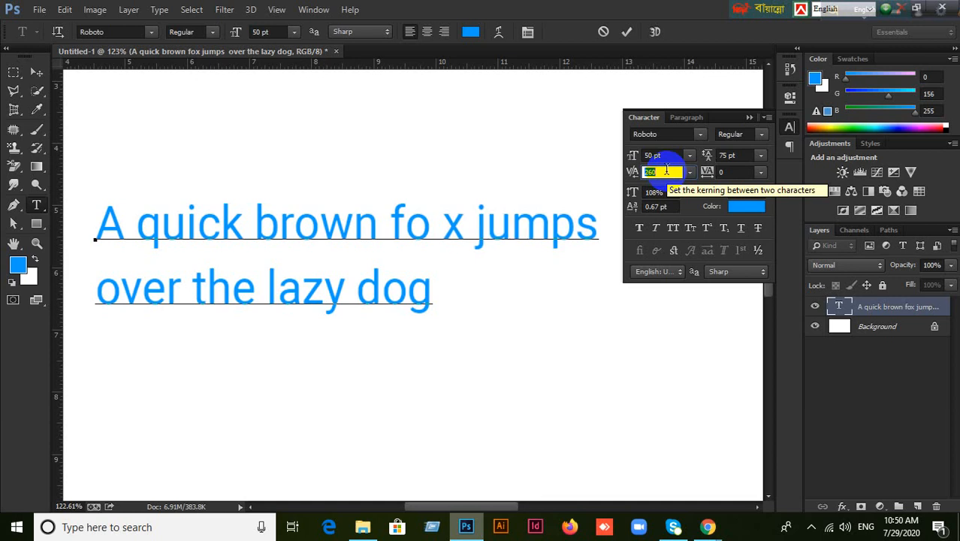
Apply the same 260 kerning just before 'jumps'.
click(455, 232)
click(483, 253)
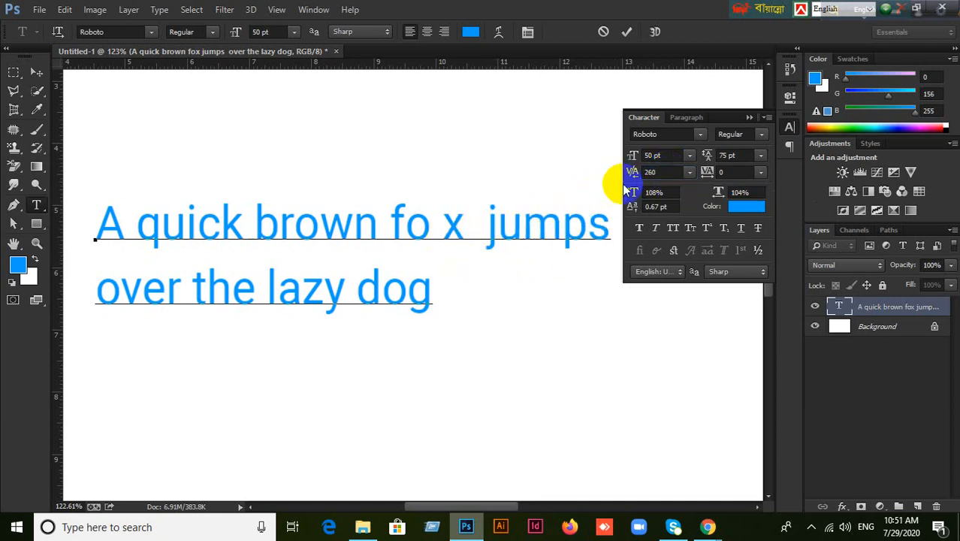
click(659, 172)
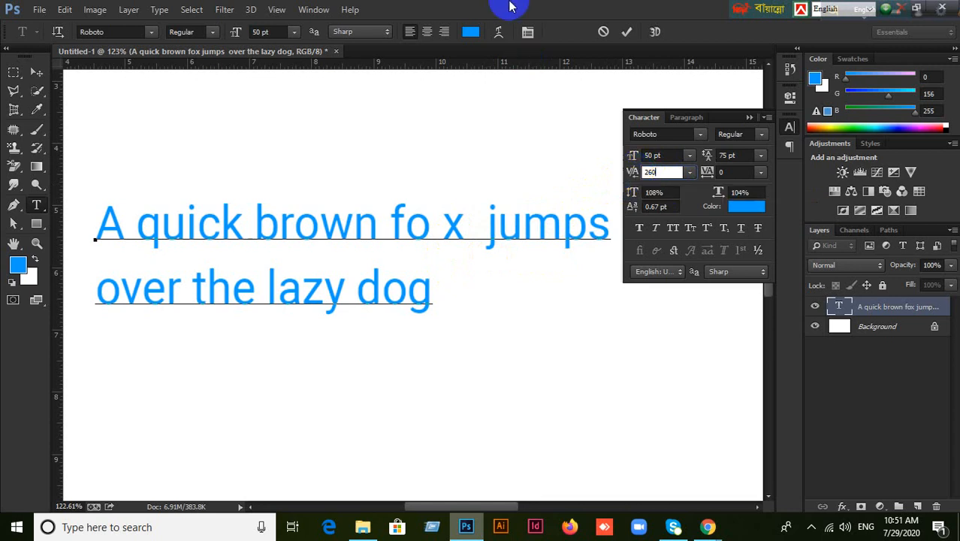
key(Return)
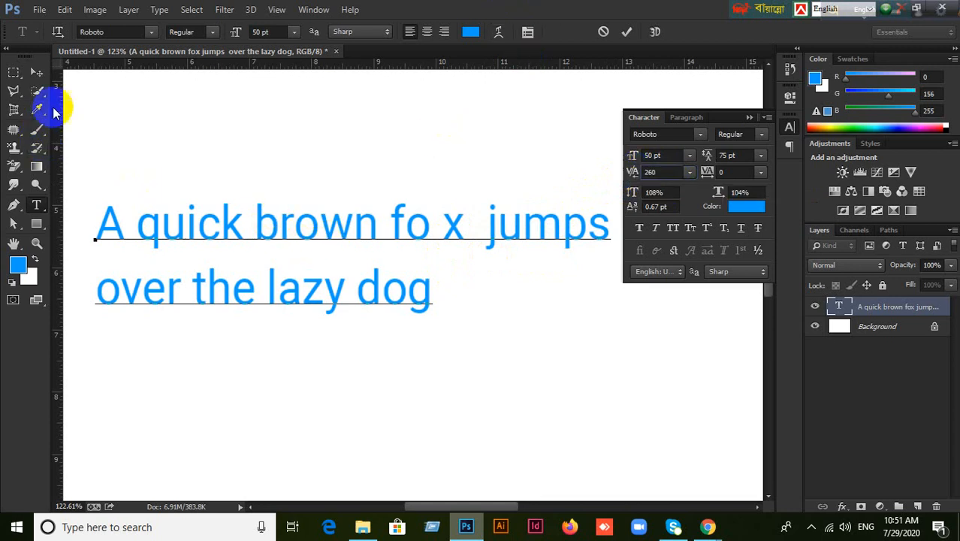
Commit the kerning with the Move tool, then reopen the text layer with the tracking field active.
click(36, 71)
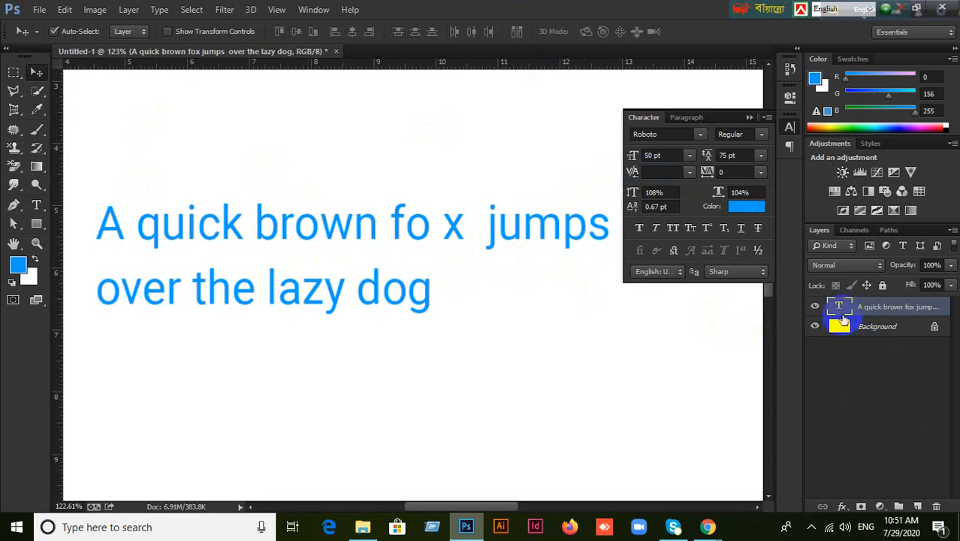
double_click(840, 306)
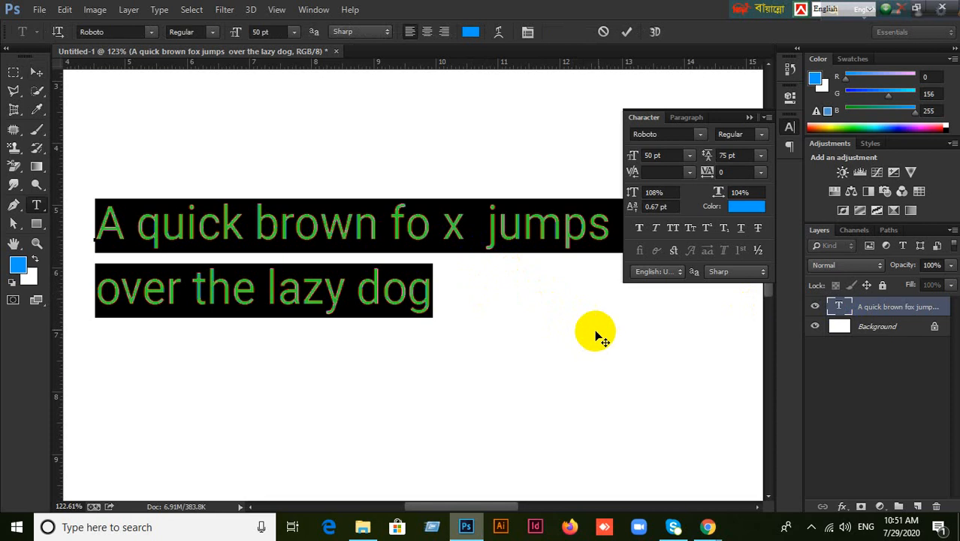
click(723, 172)
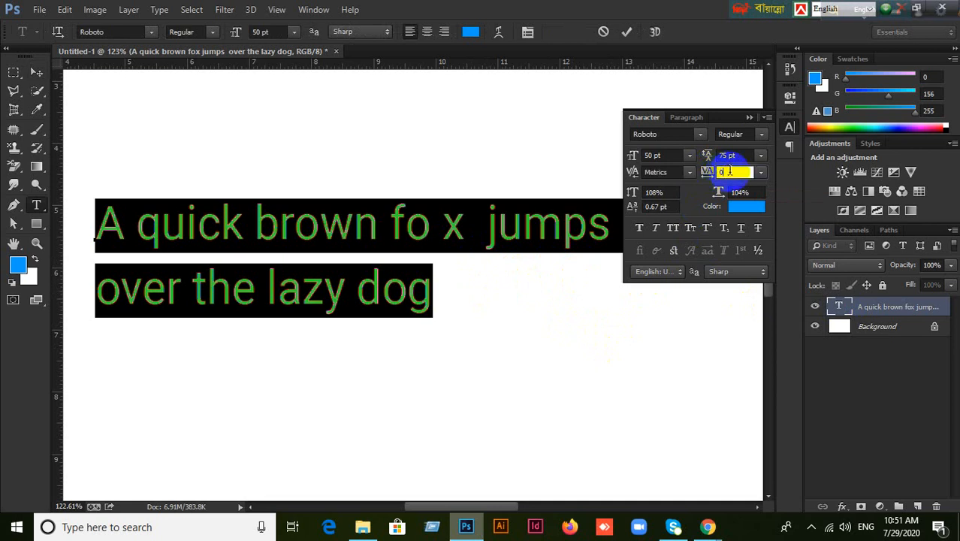
Select 'over the lazy dog' and set its tracking to 300.
click(382, 229)
drag(99, 296, 425, 299)
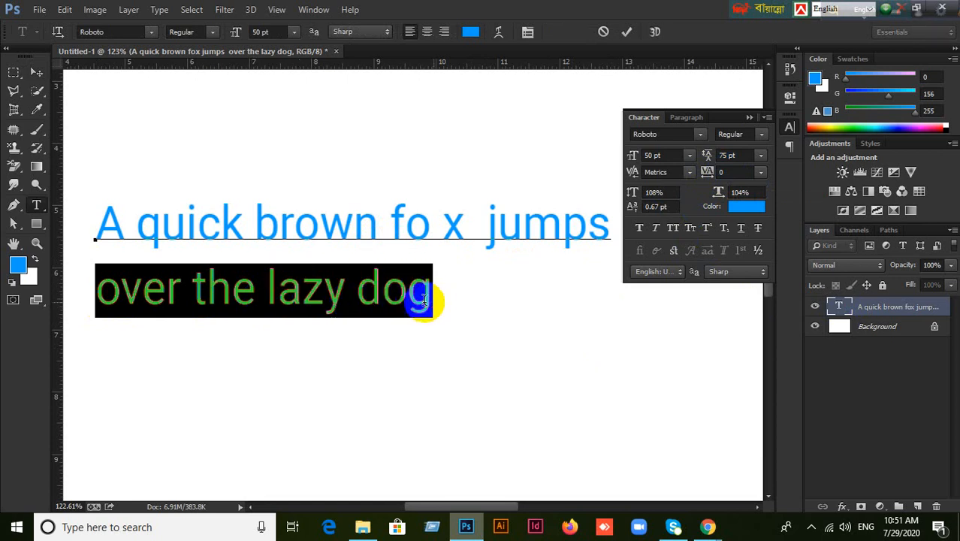
click(739, 172)
key(Up)
key(Up)
key(Up)
key(Up)
key(Up)
key(Up)
key(Up)
key(Up)
key(Up)
key(Up)
key(Up)
key(Up)
key(Up)
key(Up)
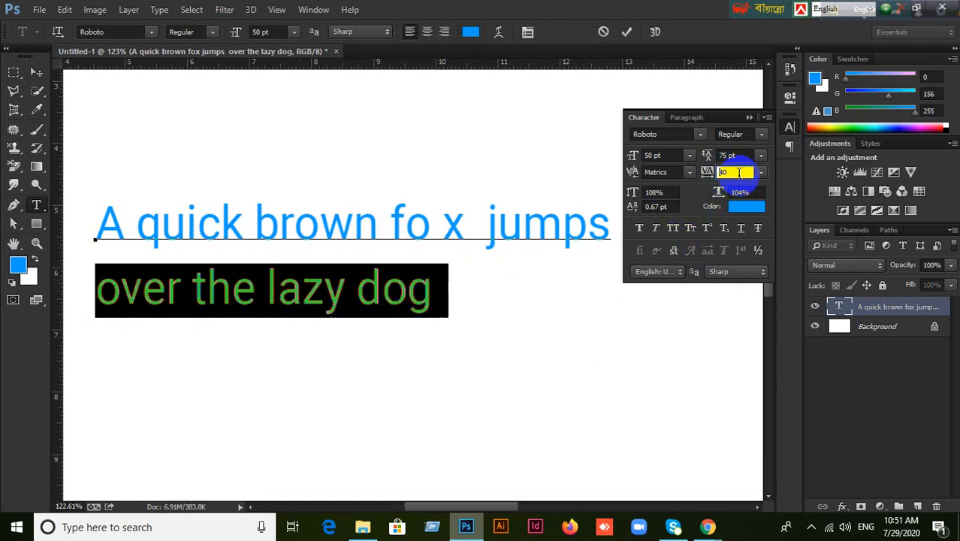
key(Up)
key(Up)
key(Up)
key(Up)
key(Up)
key(Up)
key(Up)
key(Up)
key(Up)
key(Up)
key(Up)
key(Up)
key(Up)
key(Up)
key(Up)
key(Up)
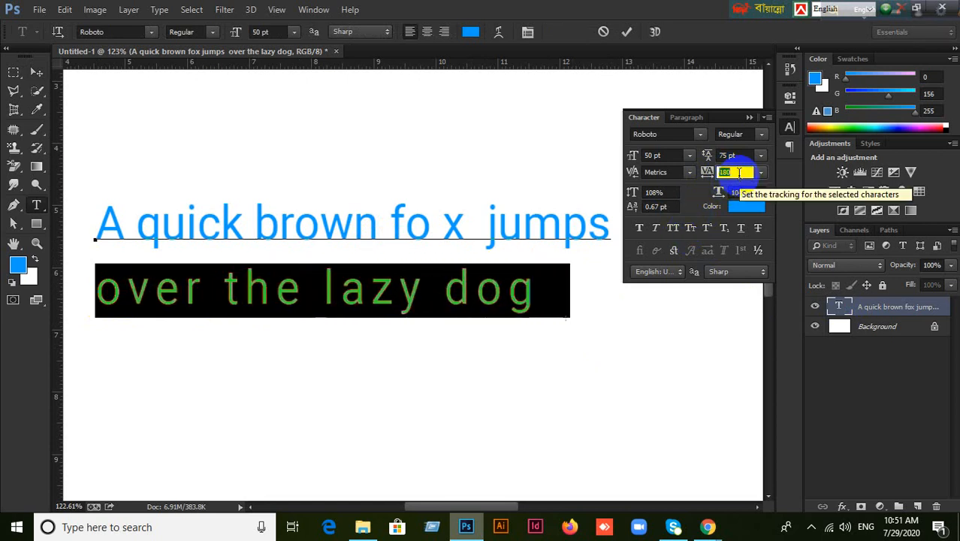
key(Up)
key(Up)
key(Up)
key(Up)
key(Up)
key(Up)
key(Up)
key(Up)
key(Up)
key(Up)
key(Up)
key(Up)
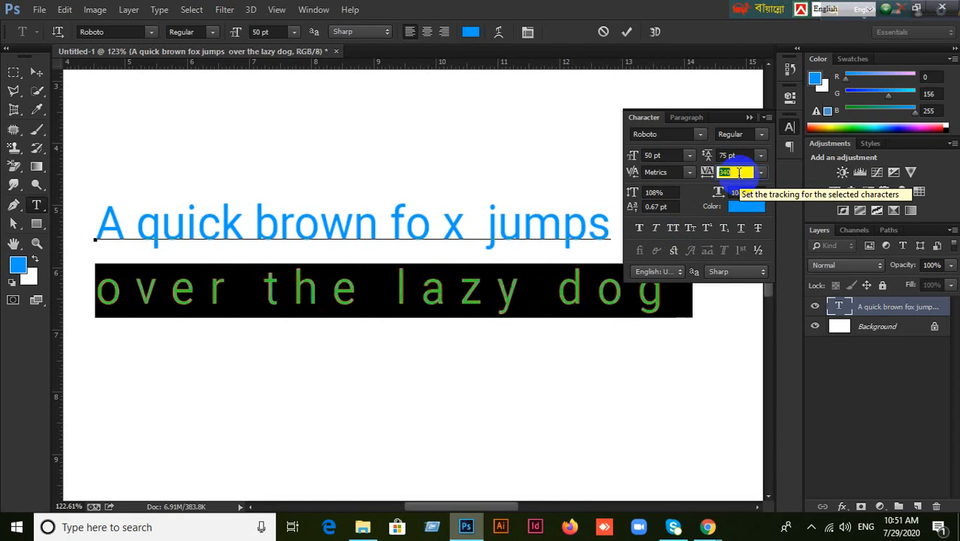
key(Down)
key(Down)
key(Down)
key(Down)
key(Down)
key(Down)
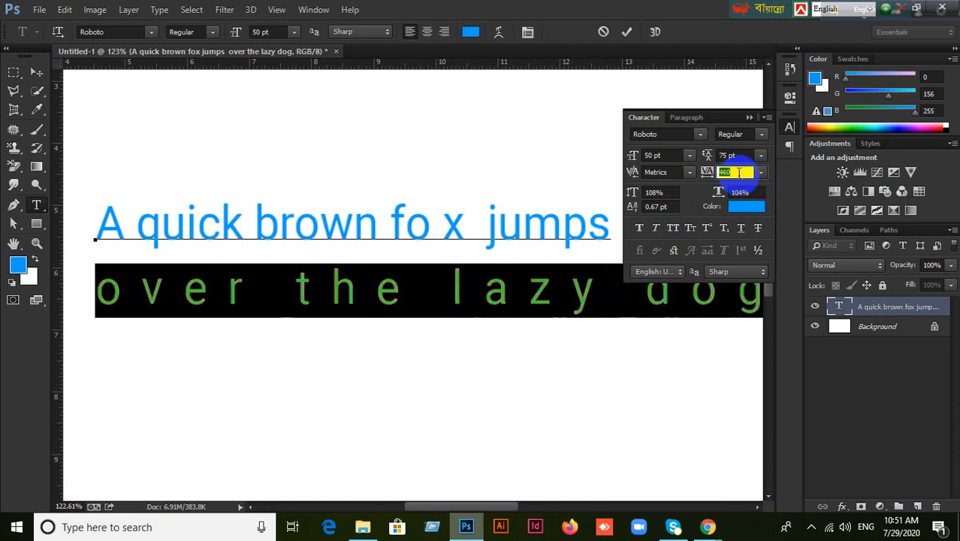
key(Down)
key(Down)
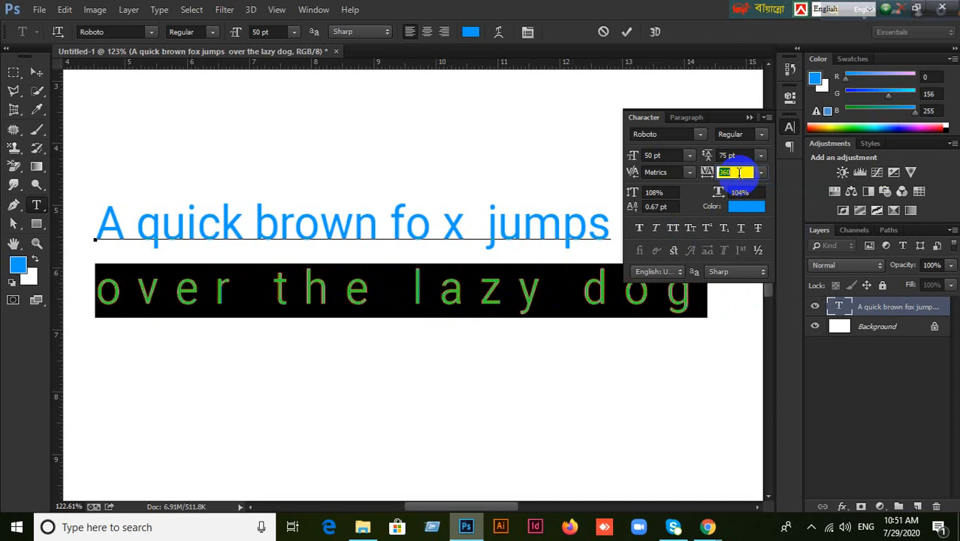
key(Down)
key(Down)
key(Down)
key(Down)
key(Down)
key(Down)
Set kerning to 200 after 'quick' and between the r and o of 'brown'.
click(667, 172)
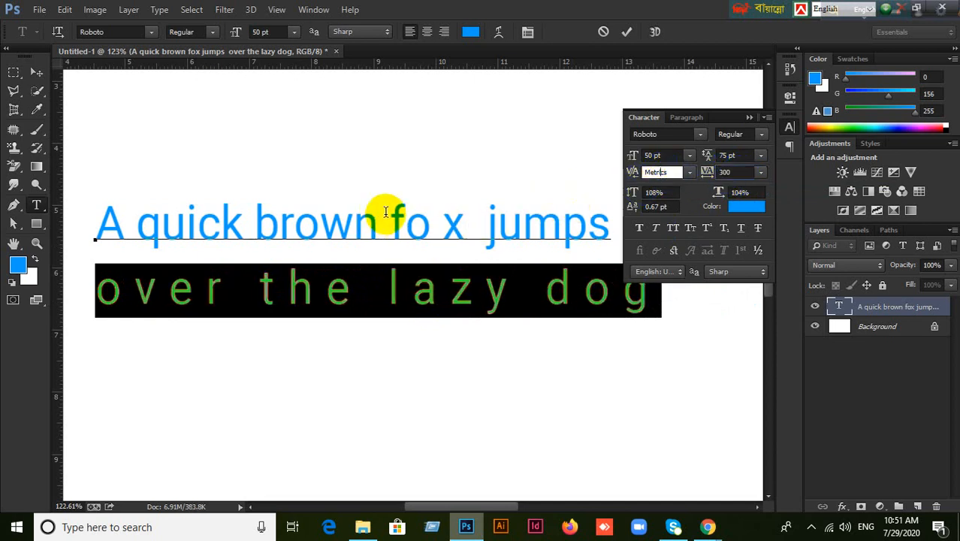
click(224, 224)
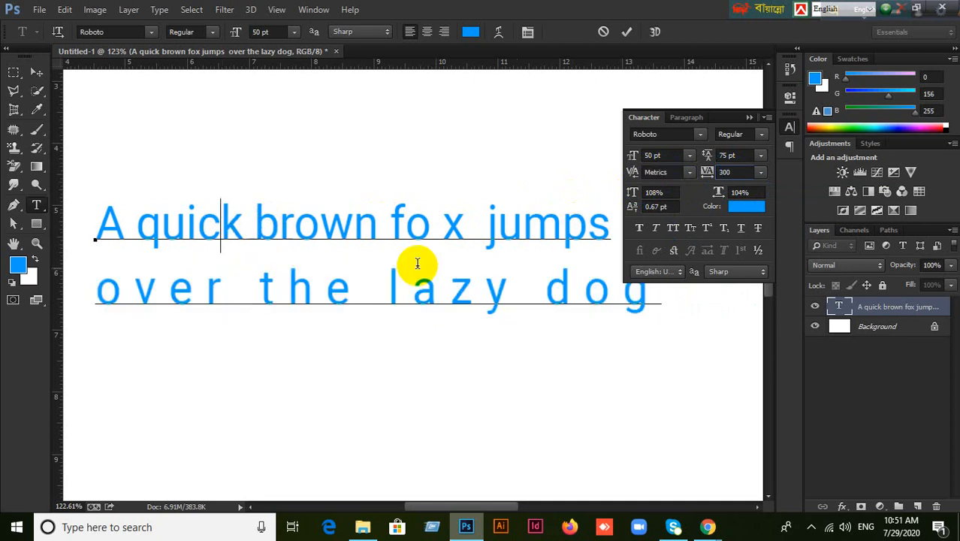
click(684, 172)
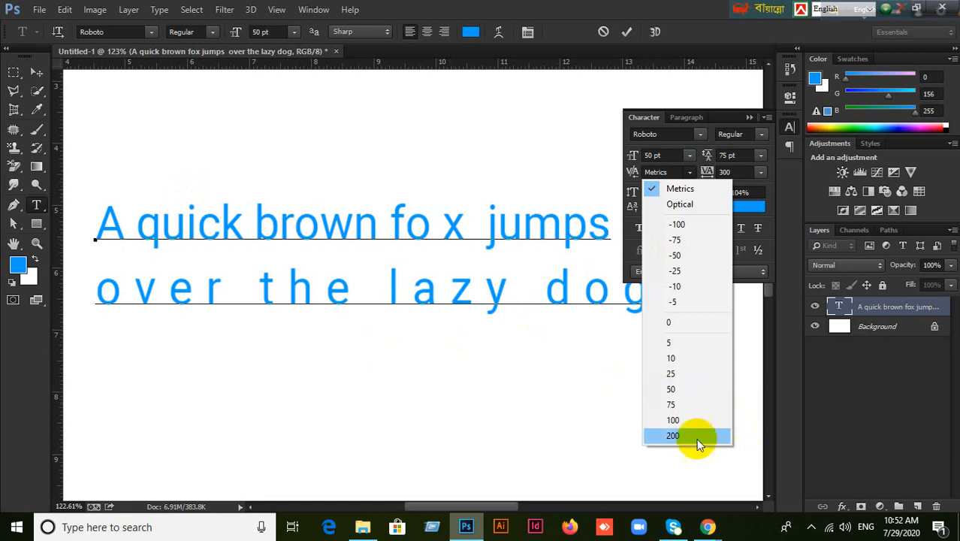
click(669, 435)
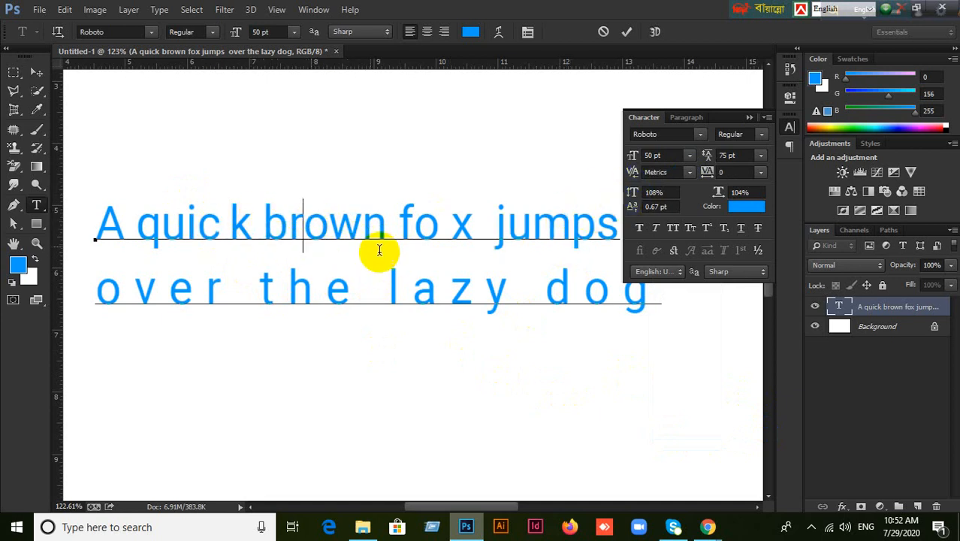
click(684, 172)
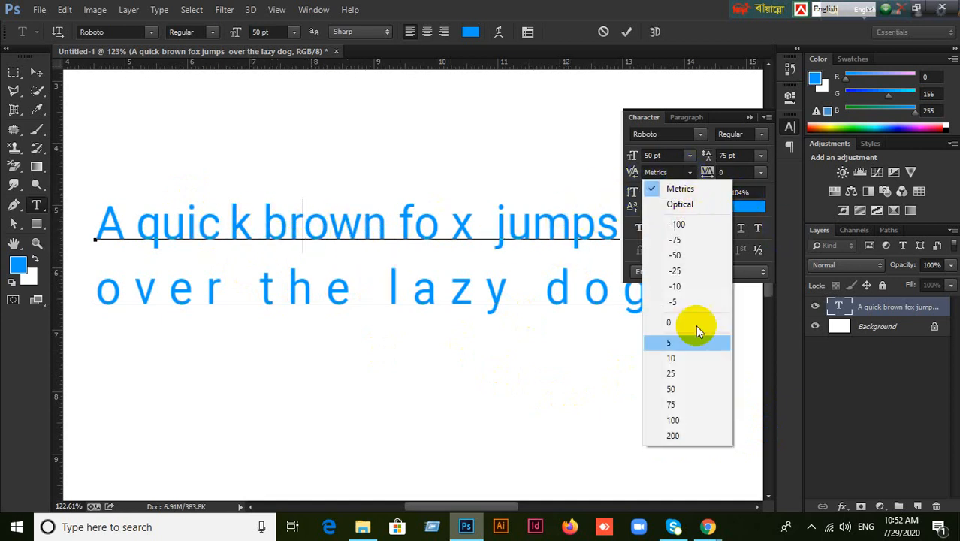
click(673, 436)
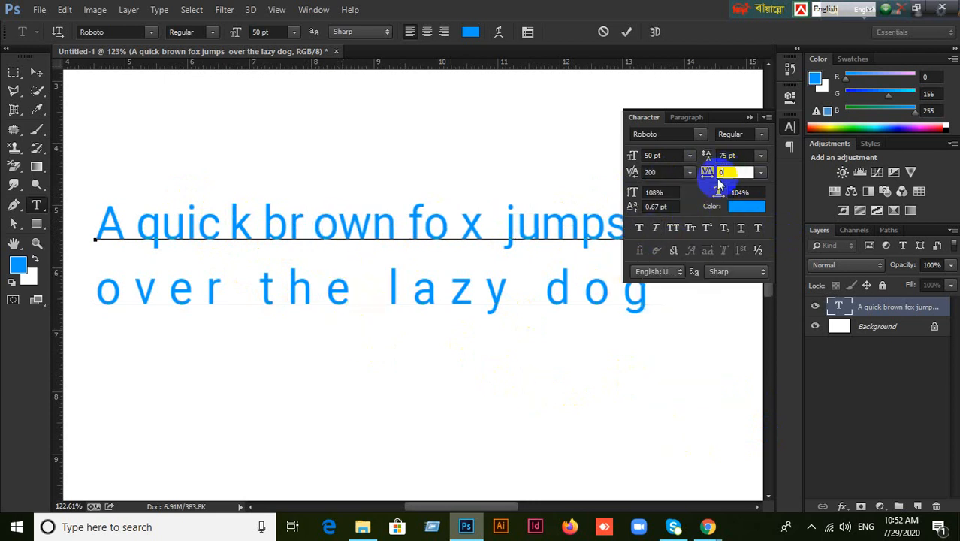
click(171, 290)
Select 'quic' on the first line and set its tracking to 280.
drag(97, 293, 194, 291)
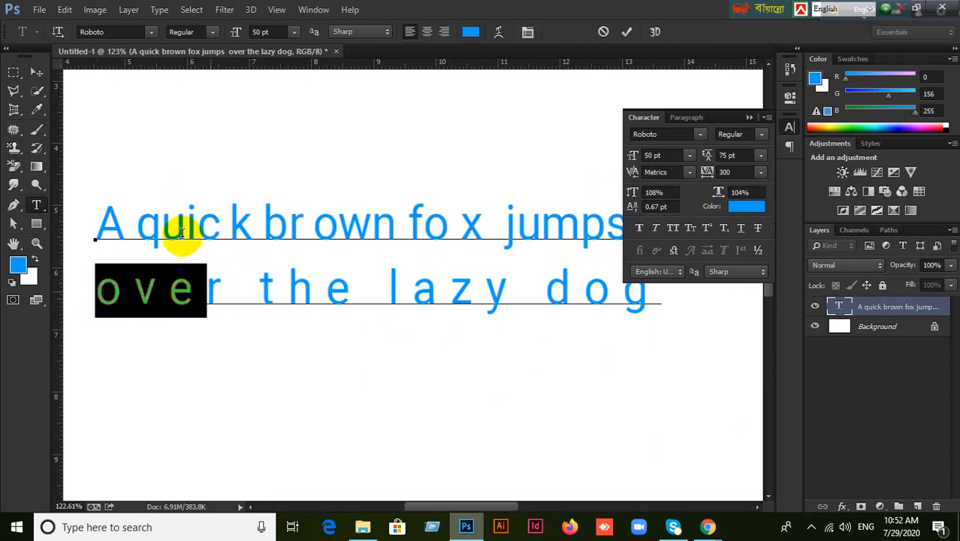
click(150, 221)
drag(140, 220, 248, 225)
click(728, 173)
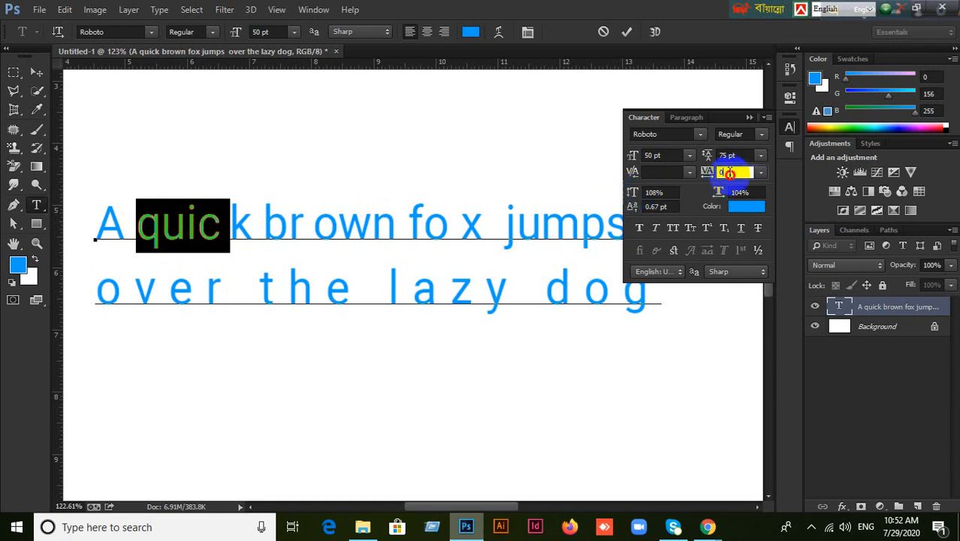
scroll(729, 172, up, 13)
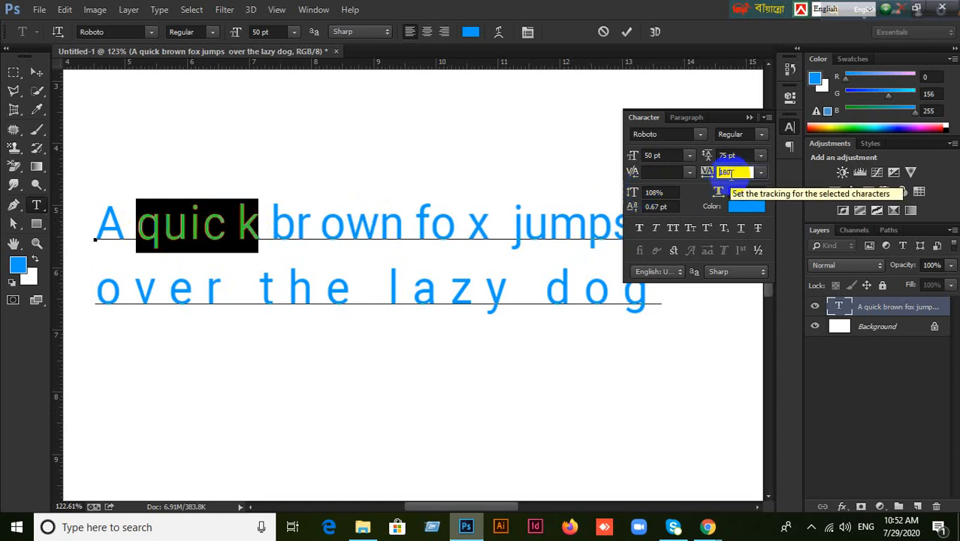
scroll(727, 172, up, 11)
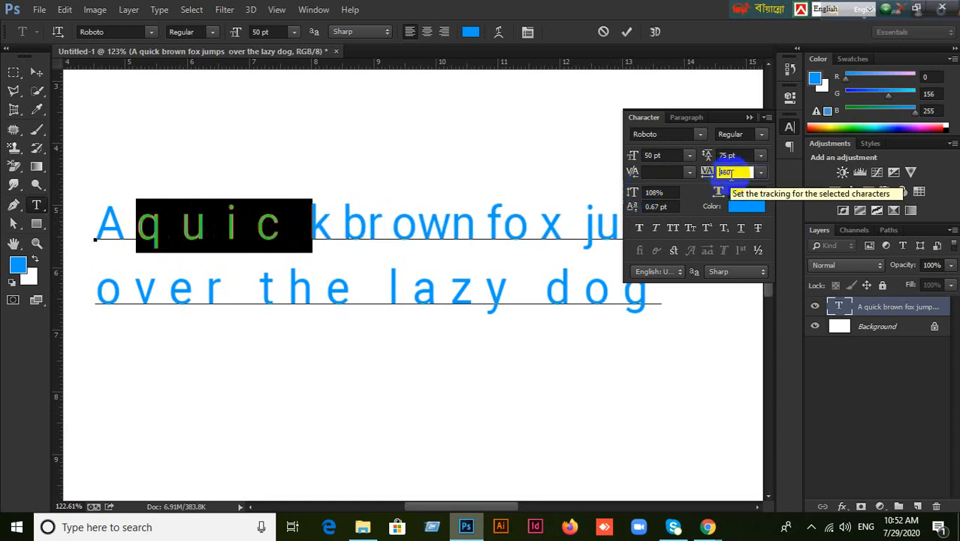
scroll(727, 173, down, 4)
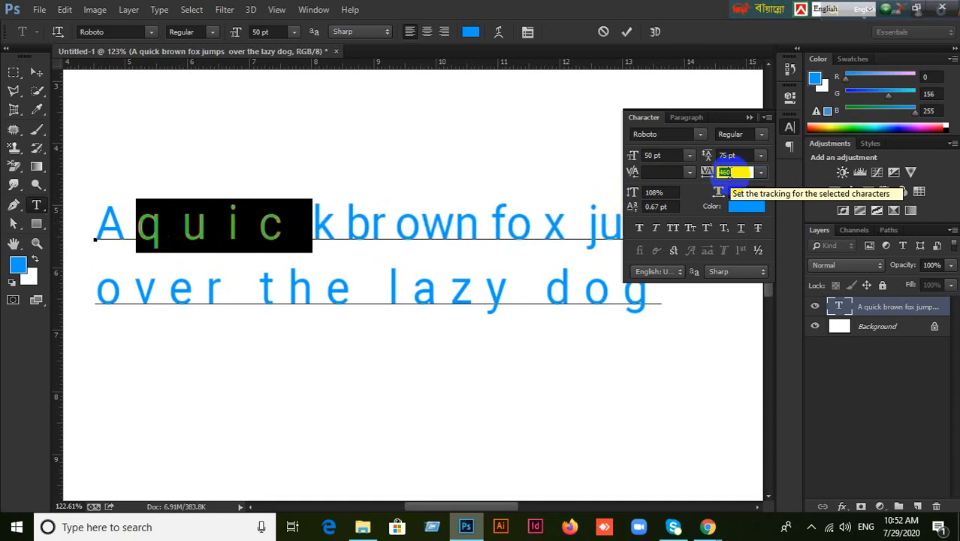
scroll(728, 173, down, 6)
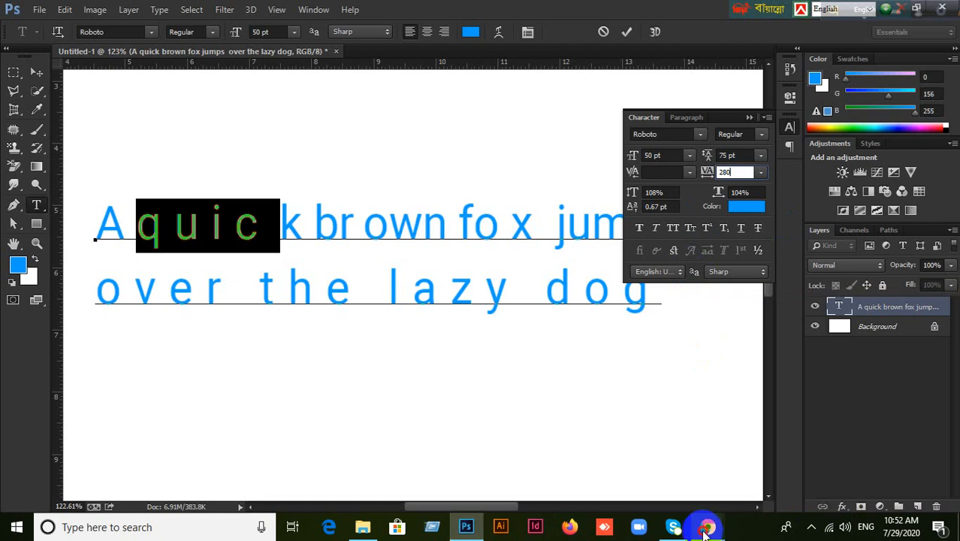
Bring the Google Meet call forward to check the participant list, then return to Photoshop.
mouse_move(708, 526)
click(573, 458)
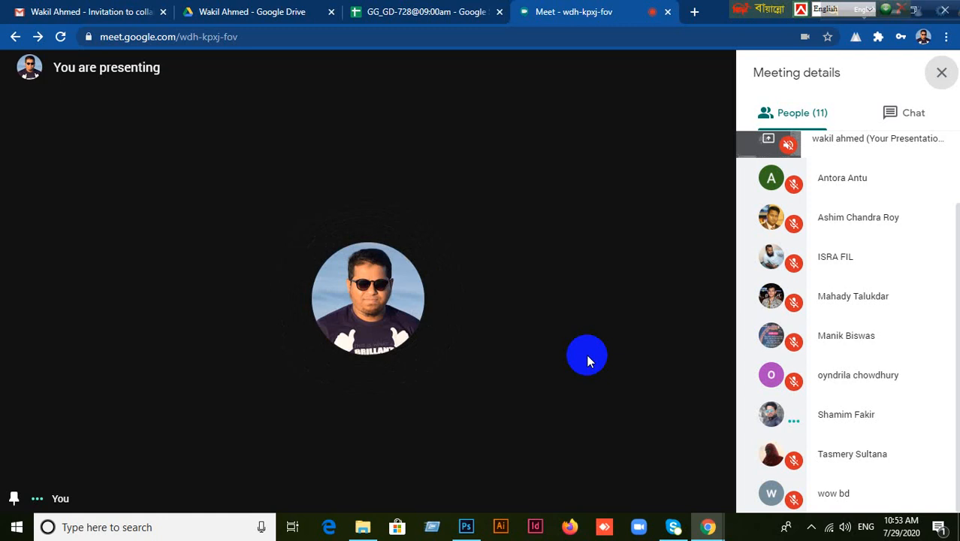
click(467, 529)
Try other typefaces in the font family field, then commit the text with the Move tool.
click(458, 225)
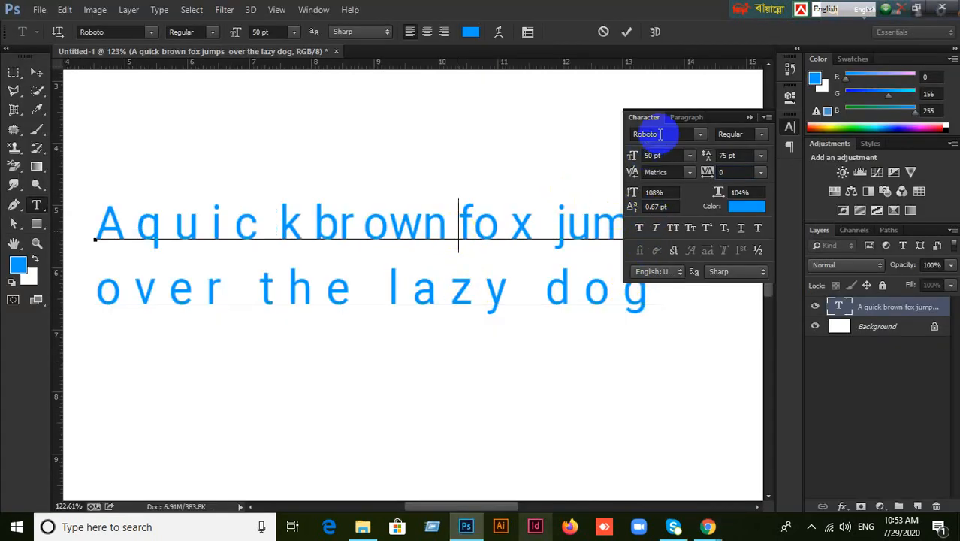
click(700, 133)
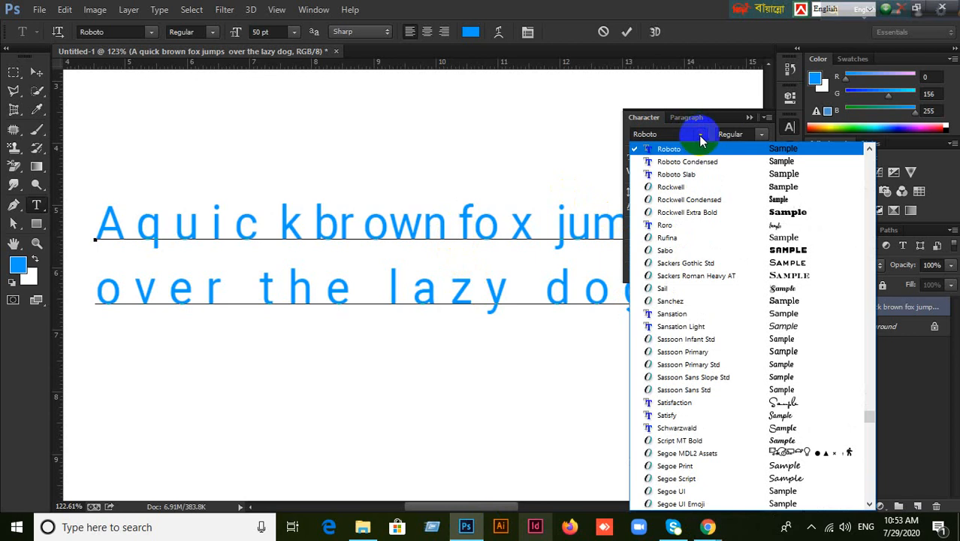
click(700, 138)
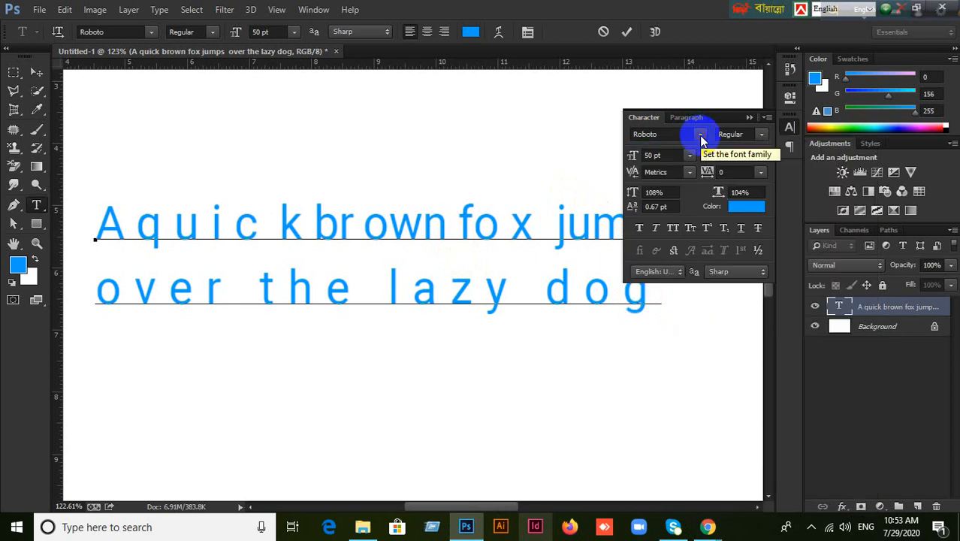
click(700, 138)
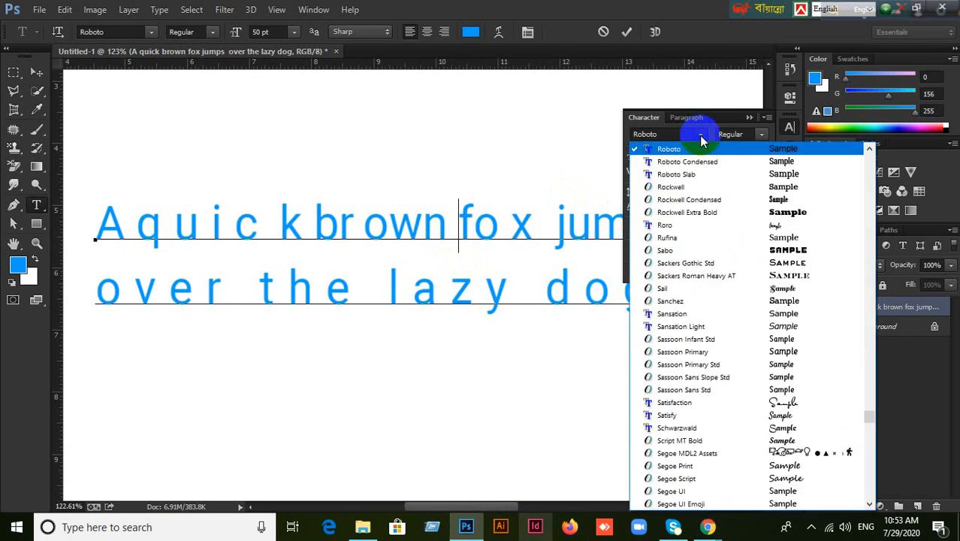
click(661, 133)
click(661, 133)
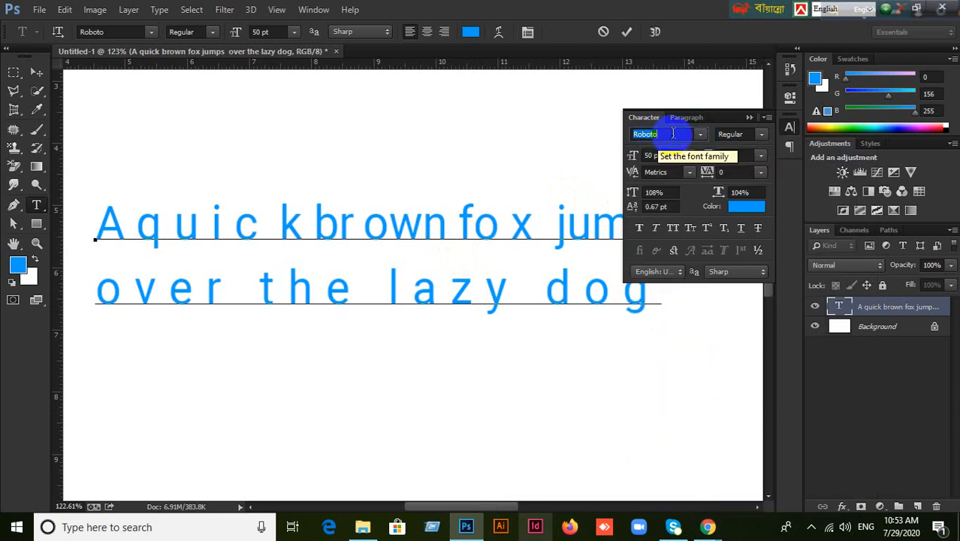
text(Mo)
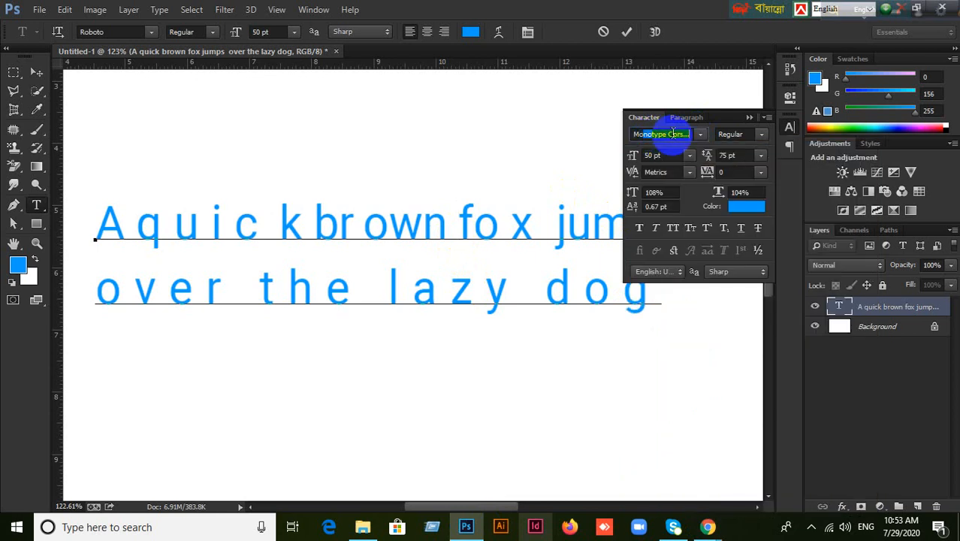
key(BackSpace)
key(BackSpace)
text(Raleway)
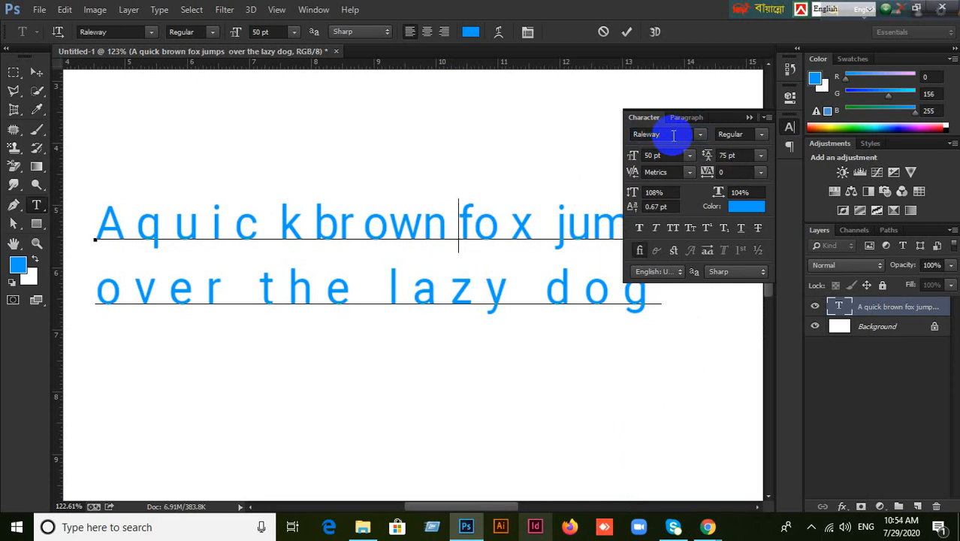
click(36, 72)
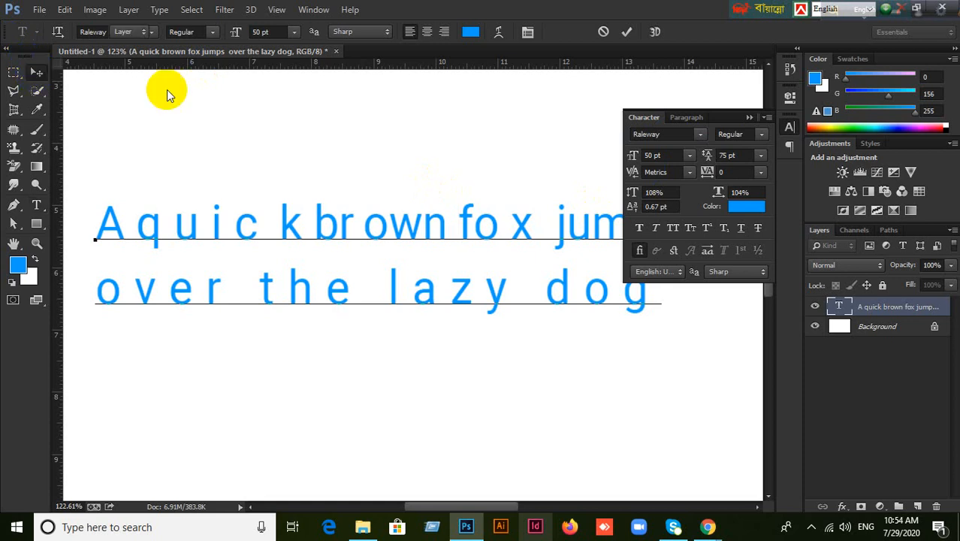
Switch to Google Meet, then minimize the meeting and Photoshop to reveal the desktop.
mouse_move(708, 525)
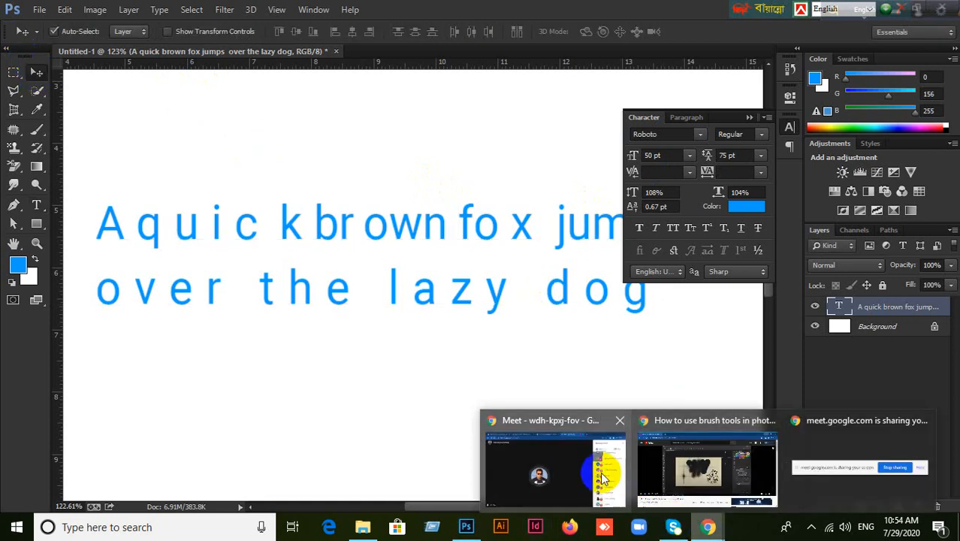
click(603, 477)
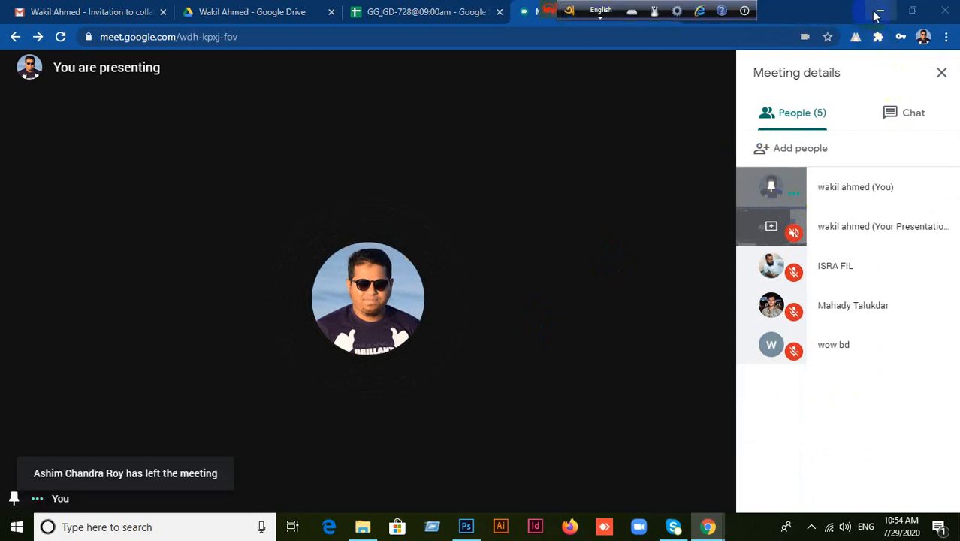
click(875, 15)
click(883, 10)
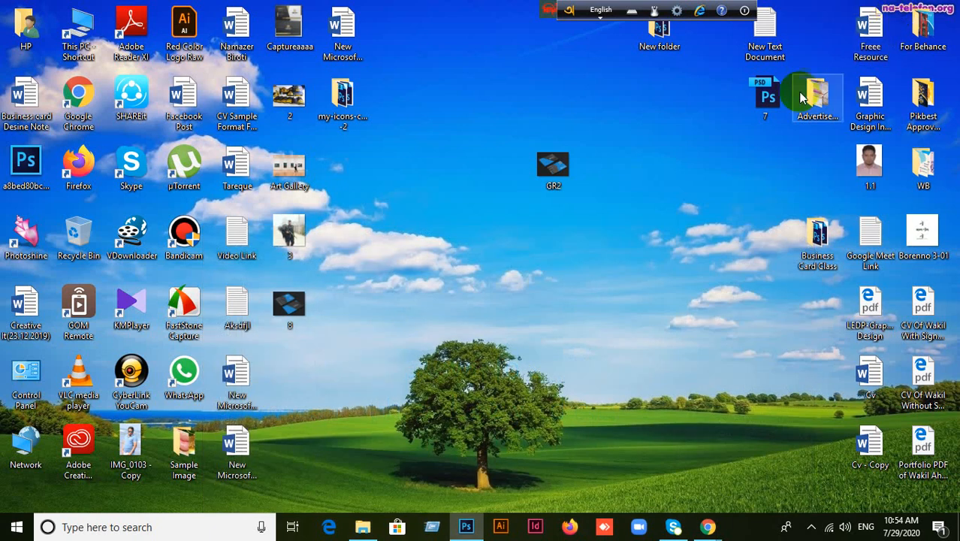
click(187, 307)
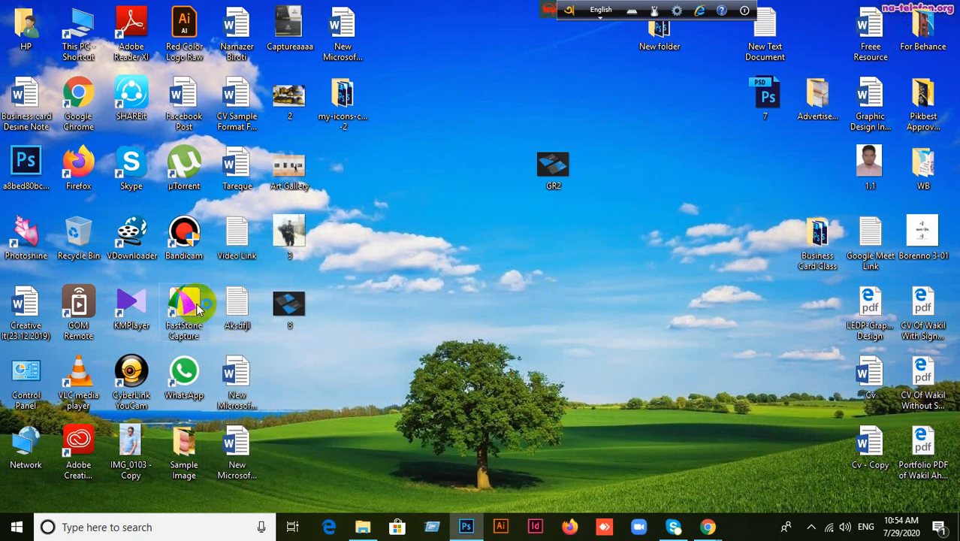
Stop presenting the screen in Google Meet and minimize the meeting window.
mouse_move(708, 527)
click(578, 470)
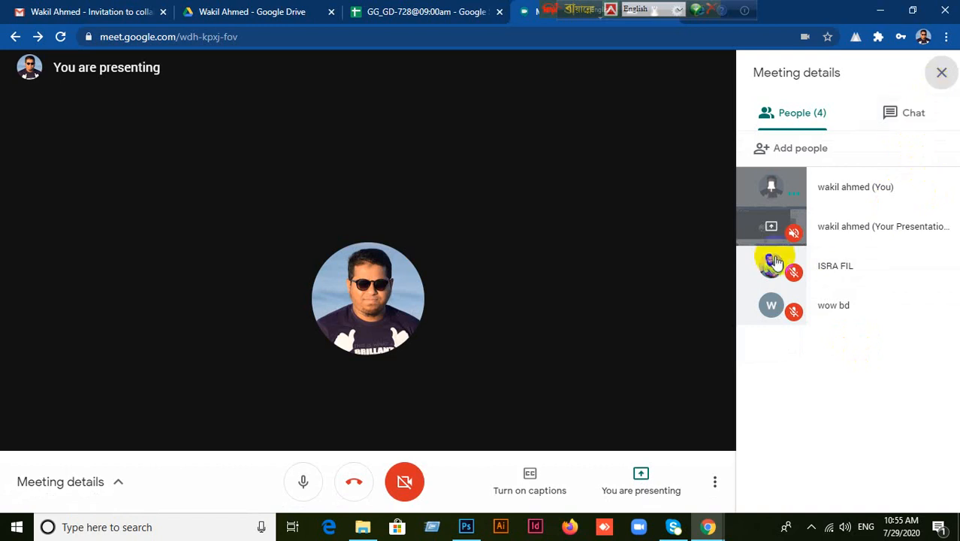
click(632, 488)
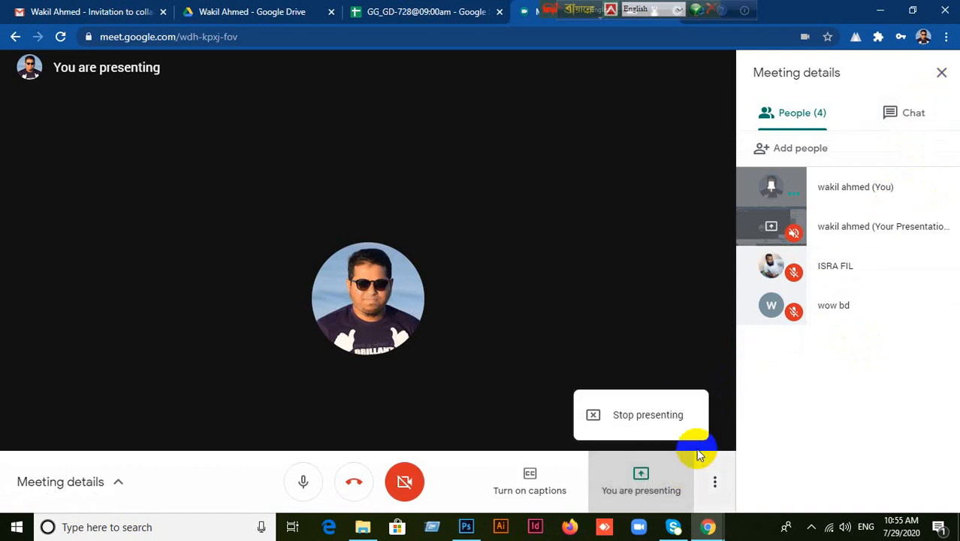
click(665, 418)
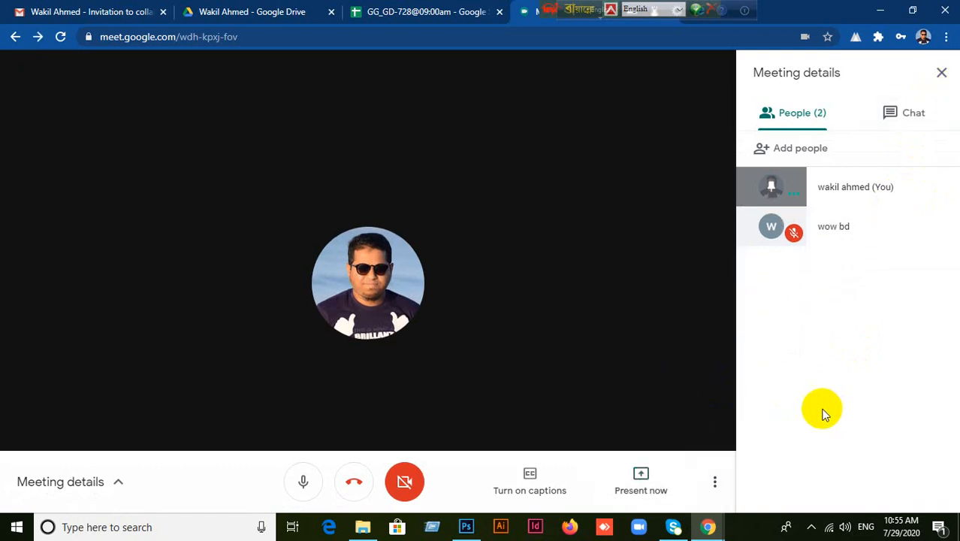
click(881, 10)
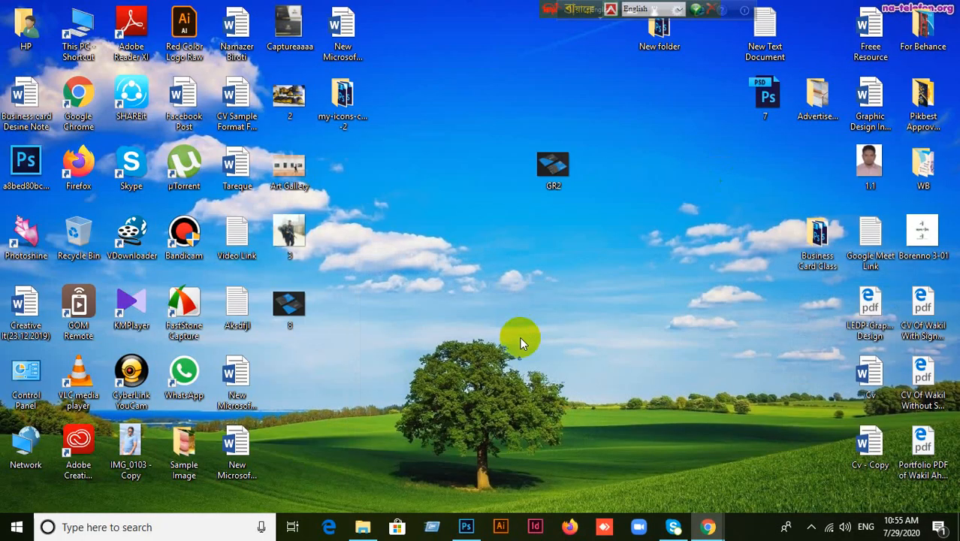